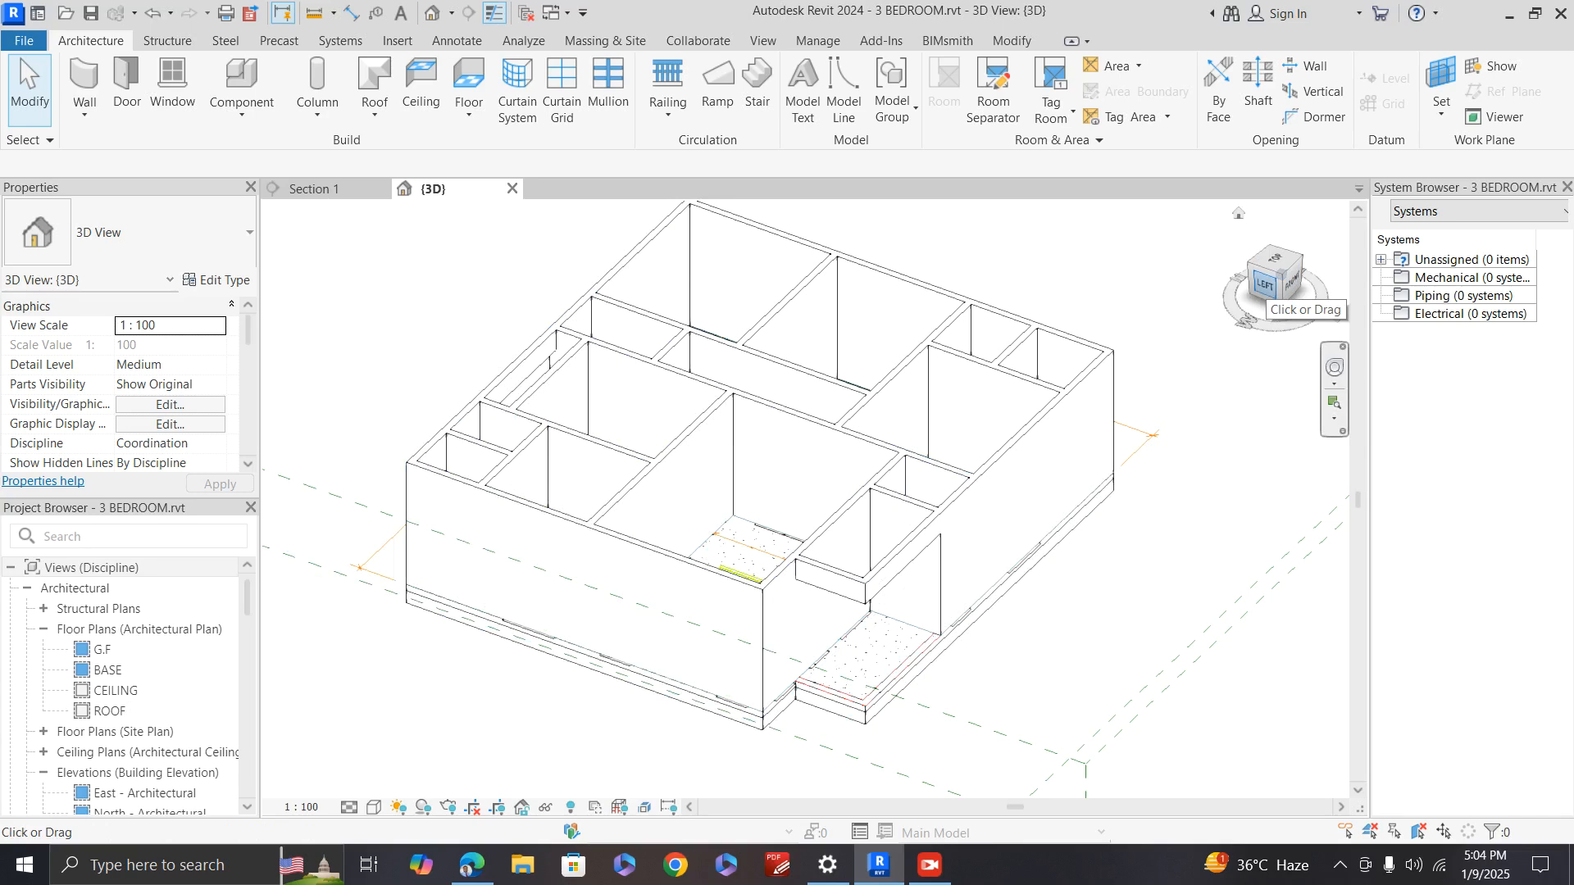
# Step: View the 3D model from the top and examine the floor plan layout
pyautogui.click(1276, 261)
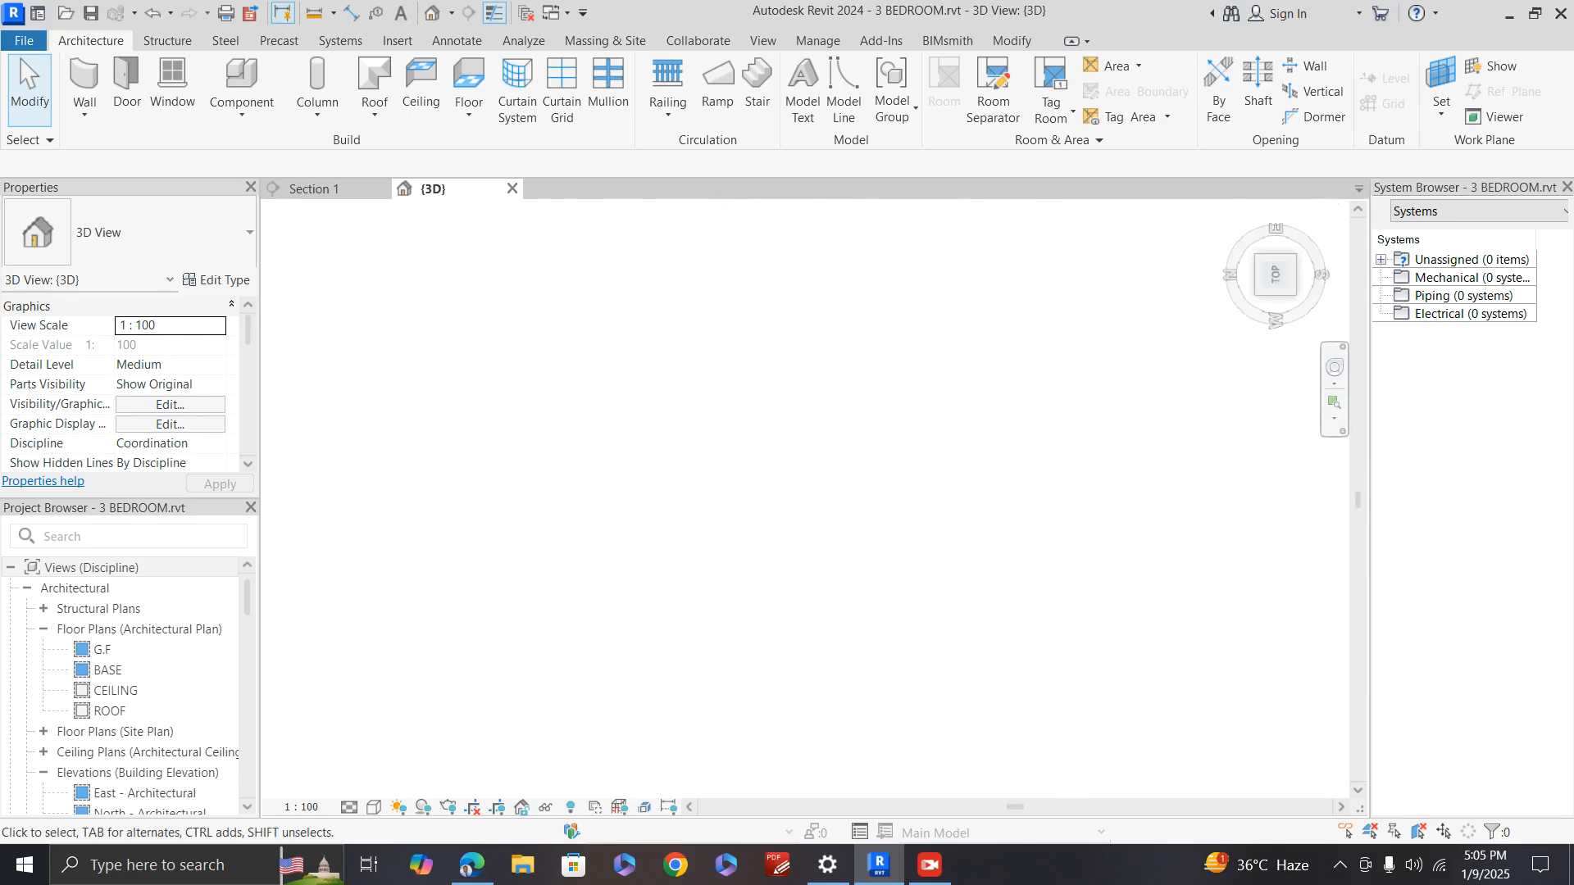
pyautogui.scroll(-8, 810, 644)
pyautogui.scroll(7, 810, 643)
pyautogui.scroll(7, 819, 633)
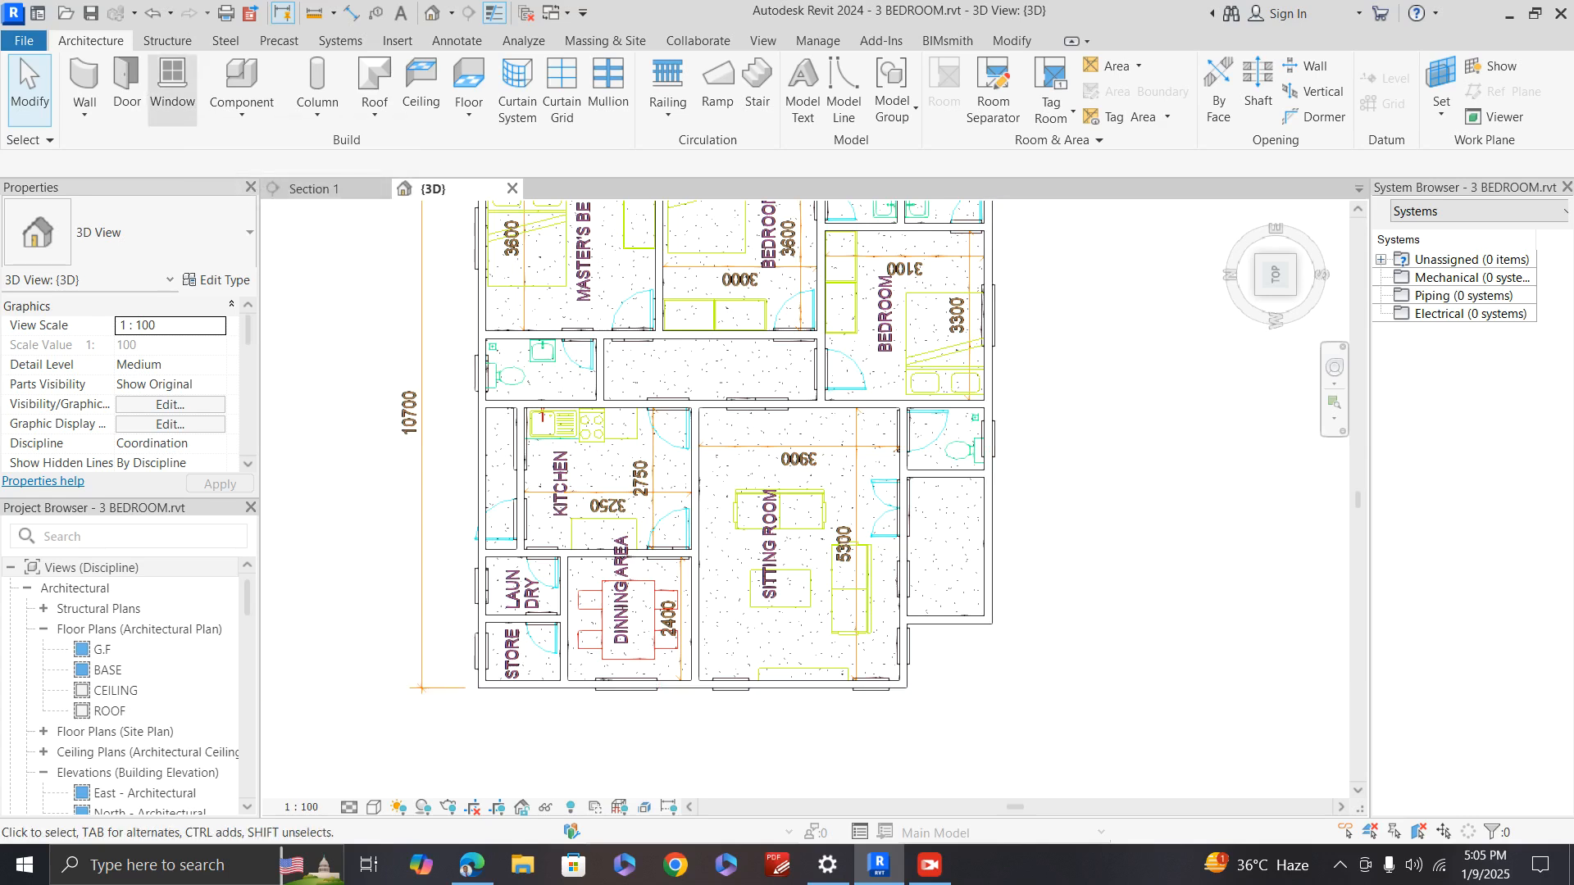
# Step: Review the available window types and the type properties of Windows_Concept_Plain_Dbl 910x910mm
pyautogui.click(172, 86)
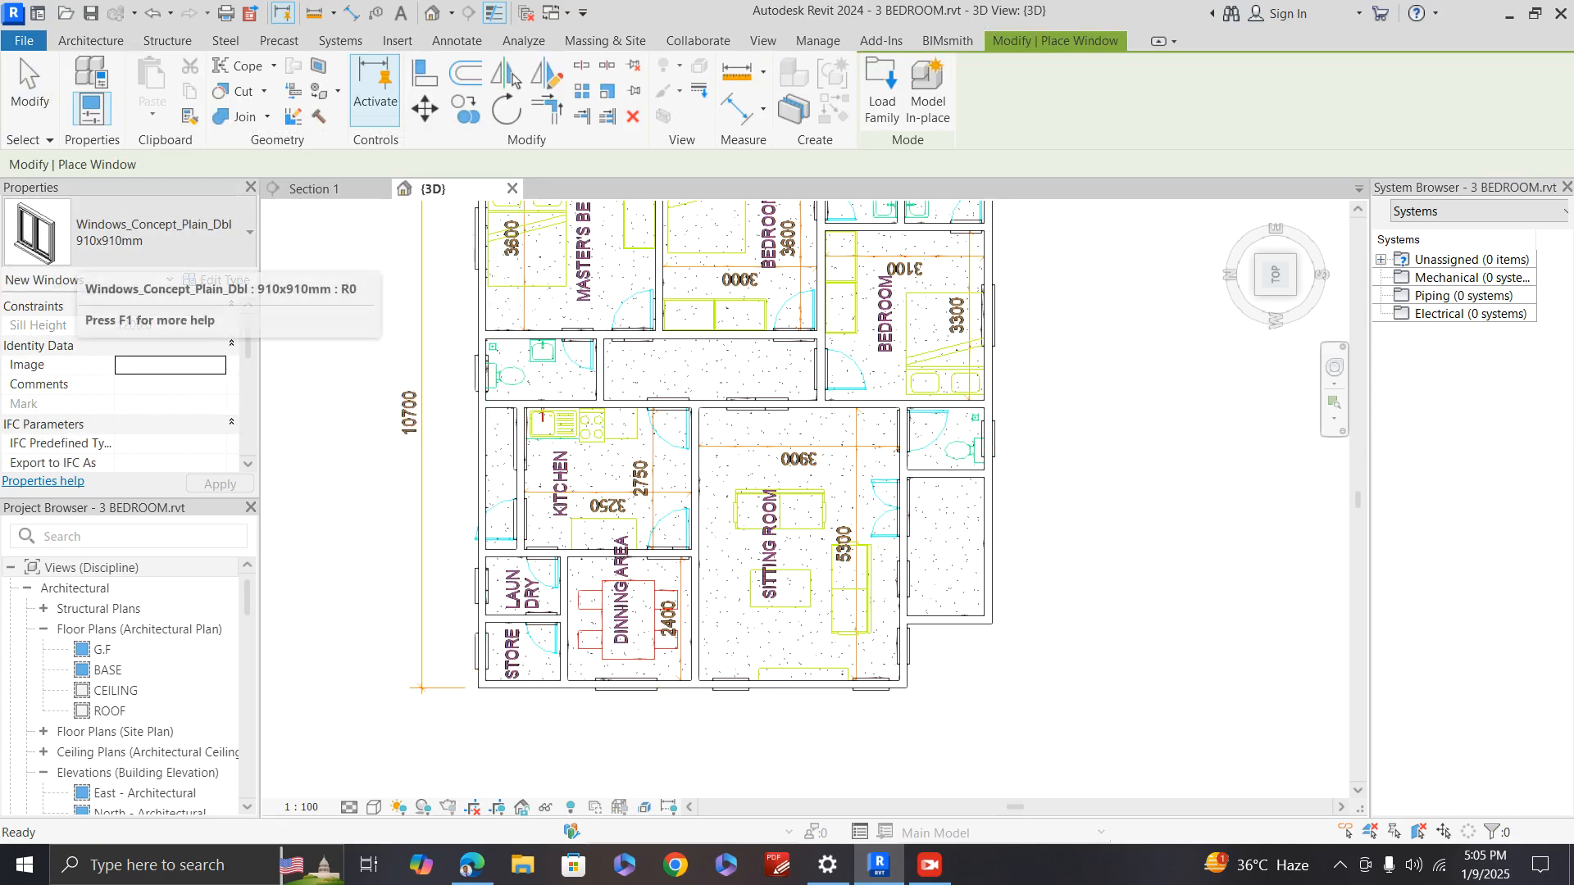
pyautogui.click(168, 234)
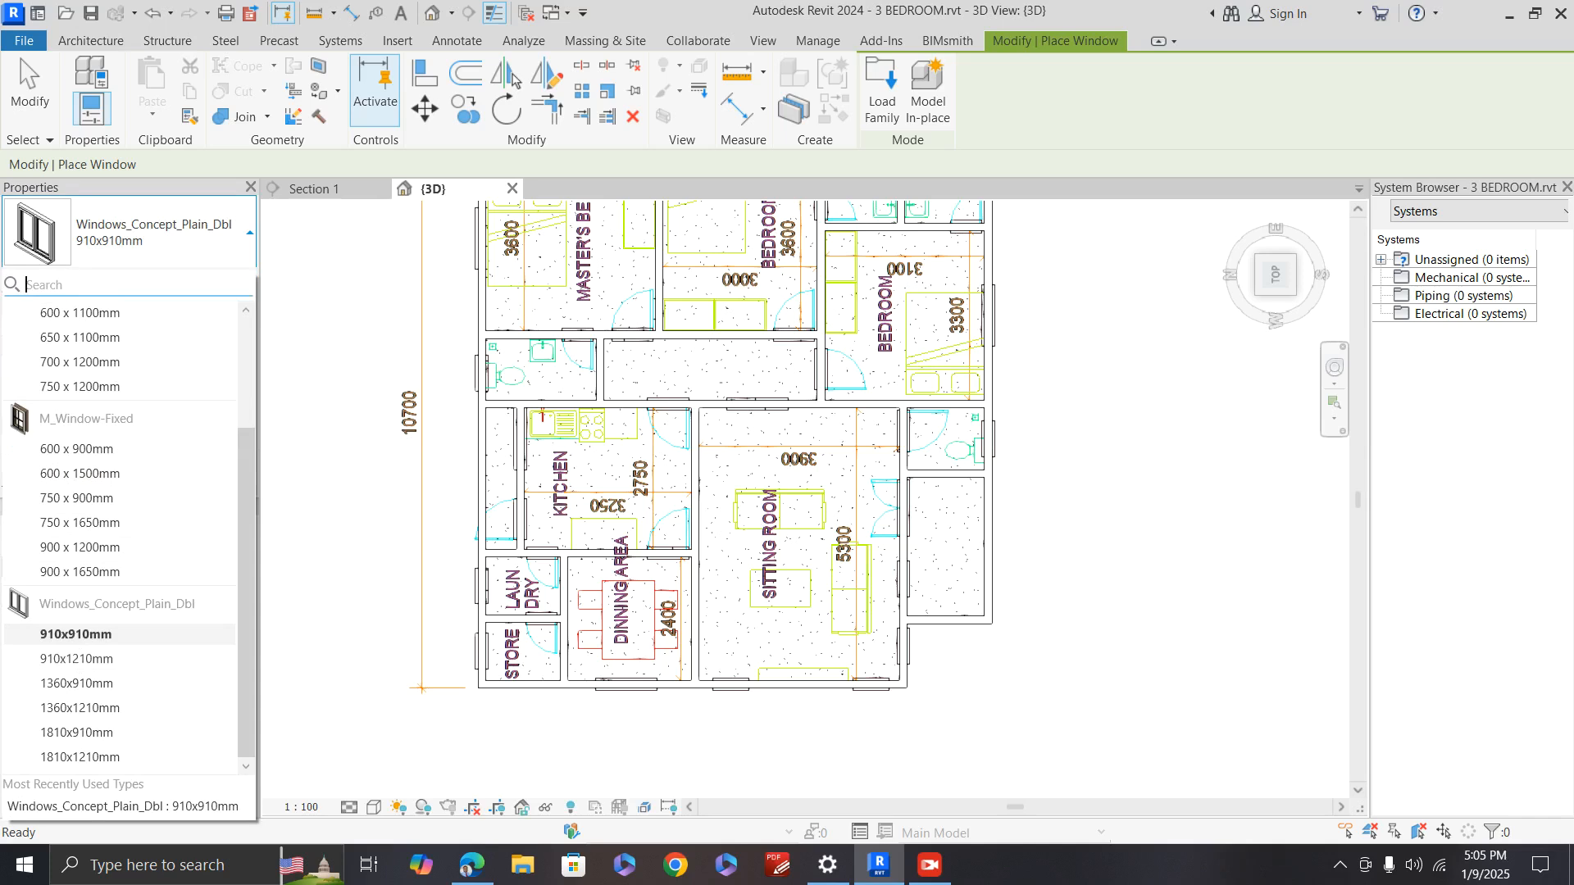
pyautogui.press('Escape')
pyautogui.click(217, 280)
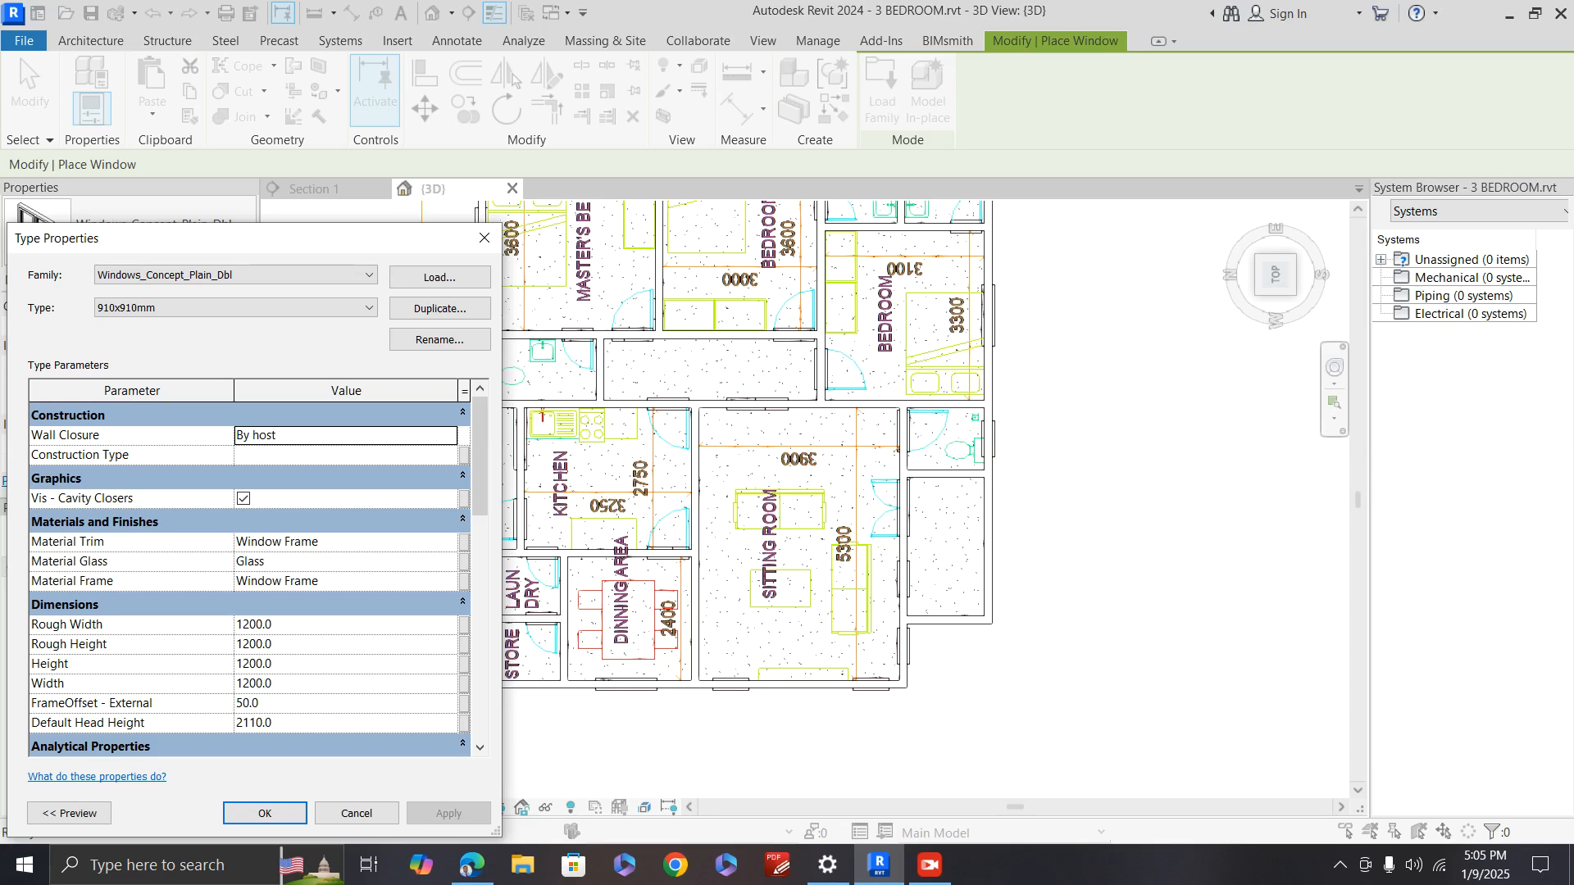
pyautogui.click(265, 814)
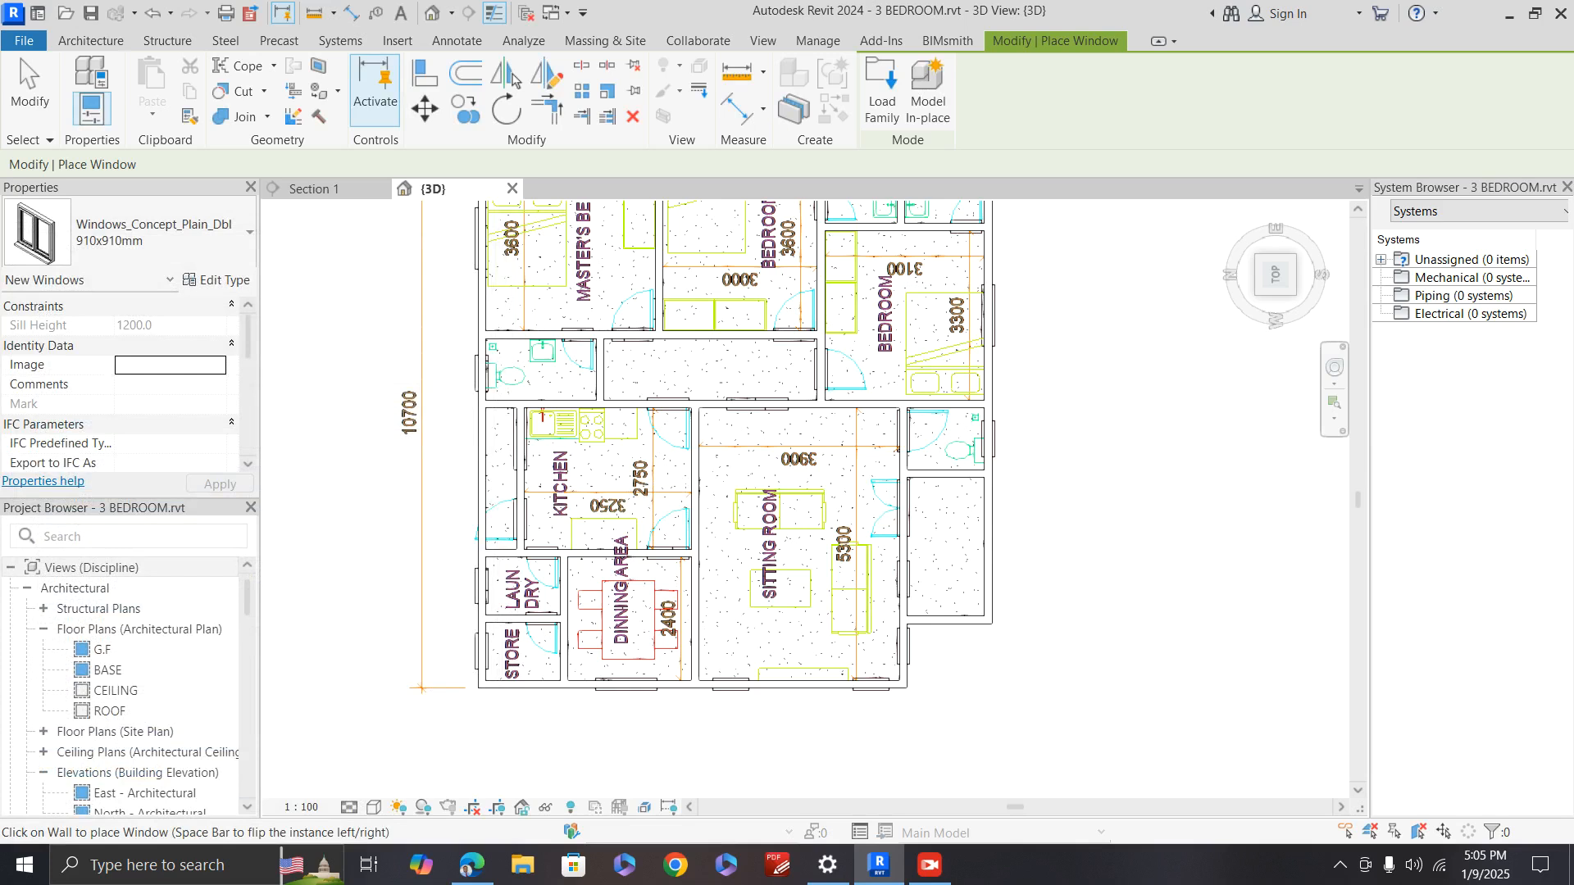
pyautogui.scroll(4, 749, 713)
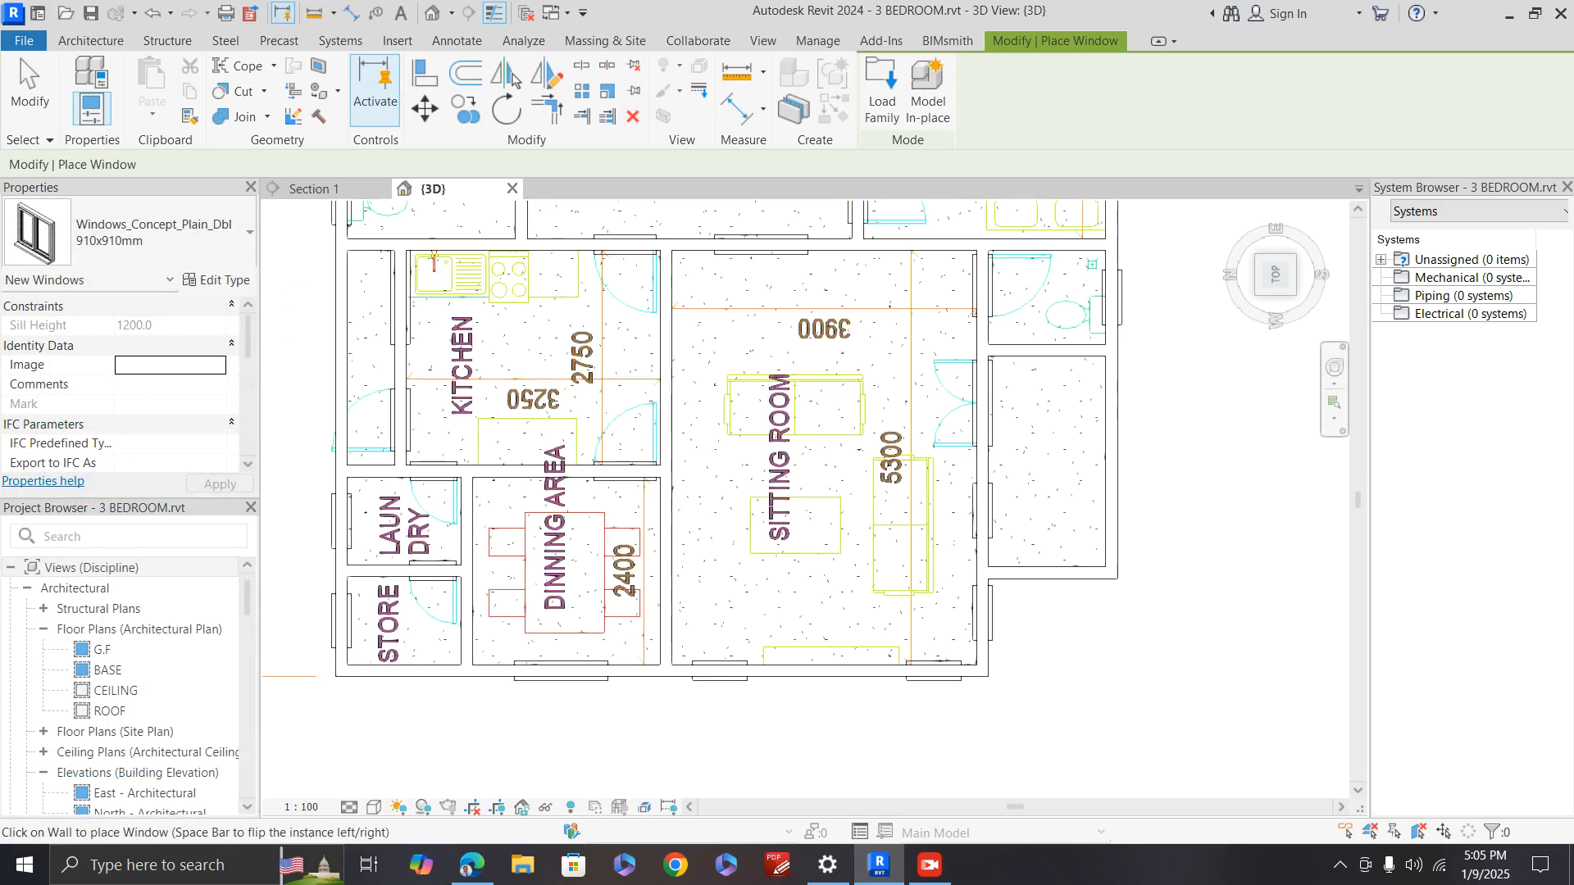
pyautogui.scroll(-3, 859, 721)
pyautogui.scroll(1, 462, 215)
pyautogui.scroll(-1, 705, 566)
pyautogui.scroll(4, 574, 328)
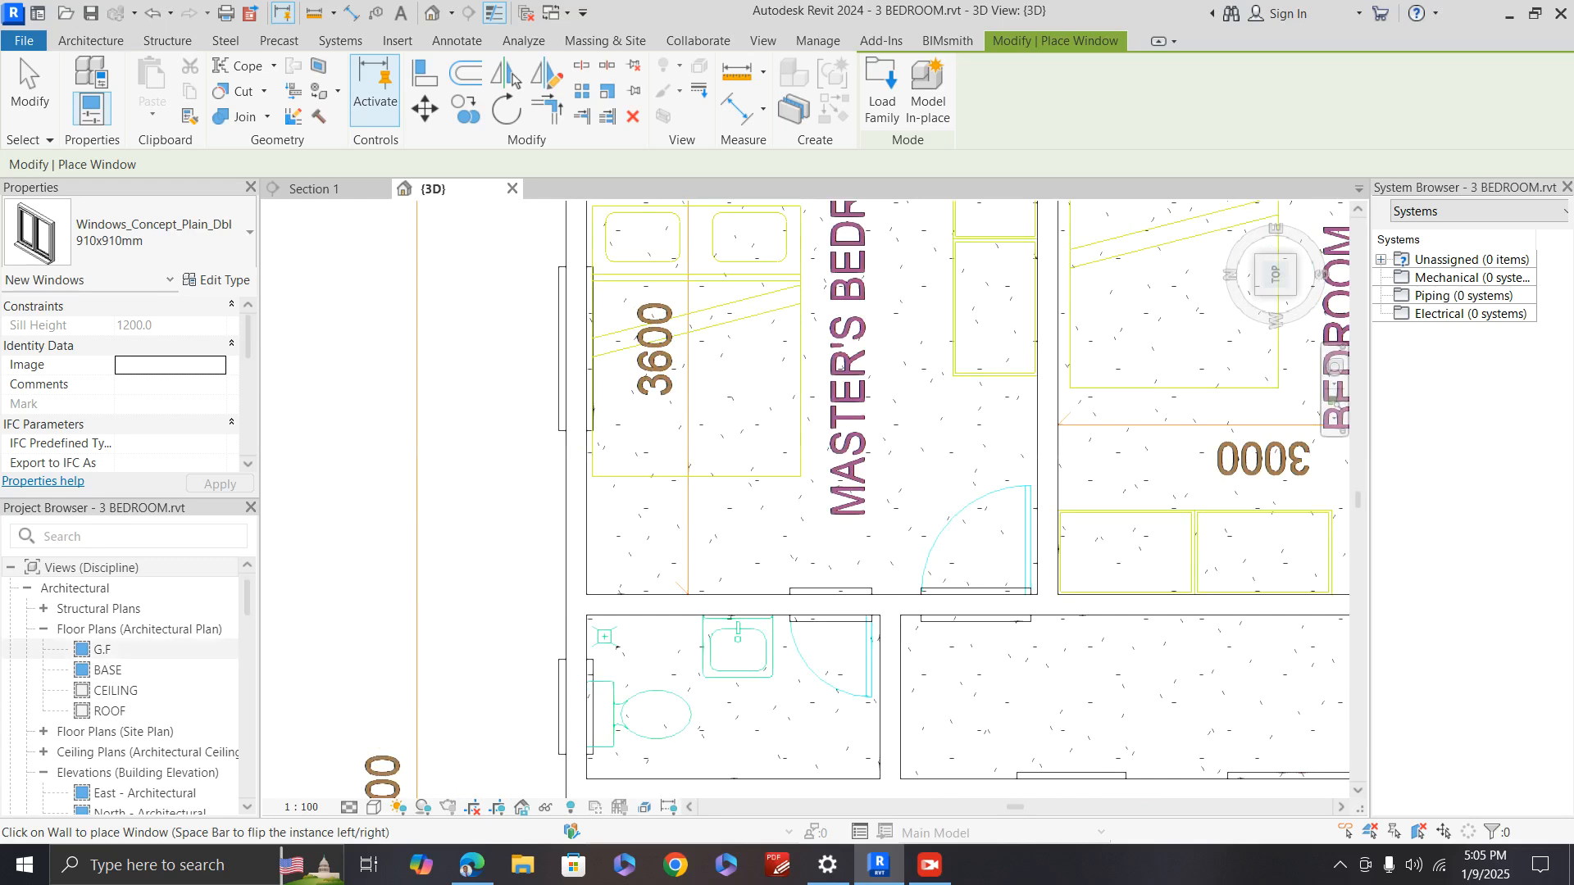
pyautogui.press('Escape')
pyautogui.press('Escape')
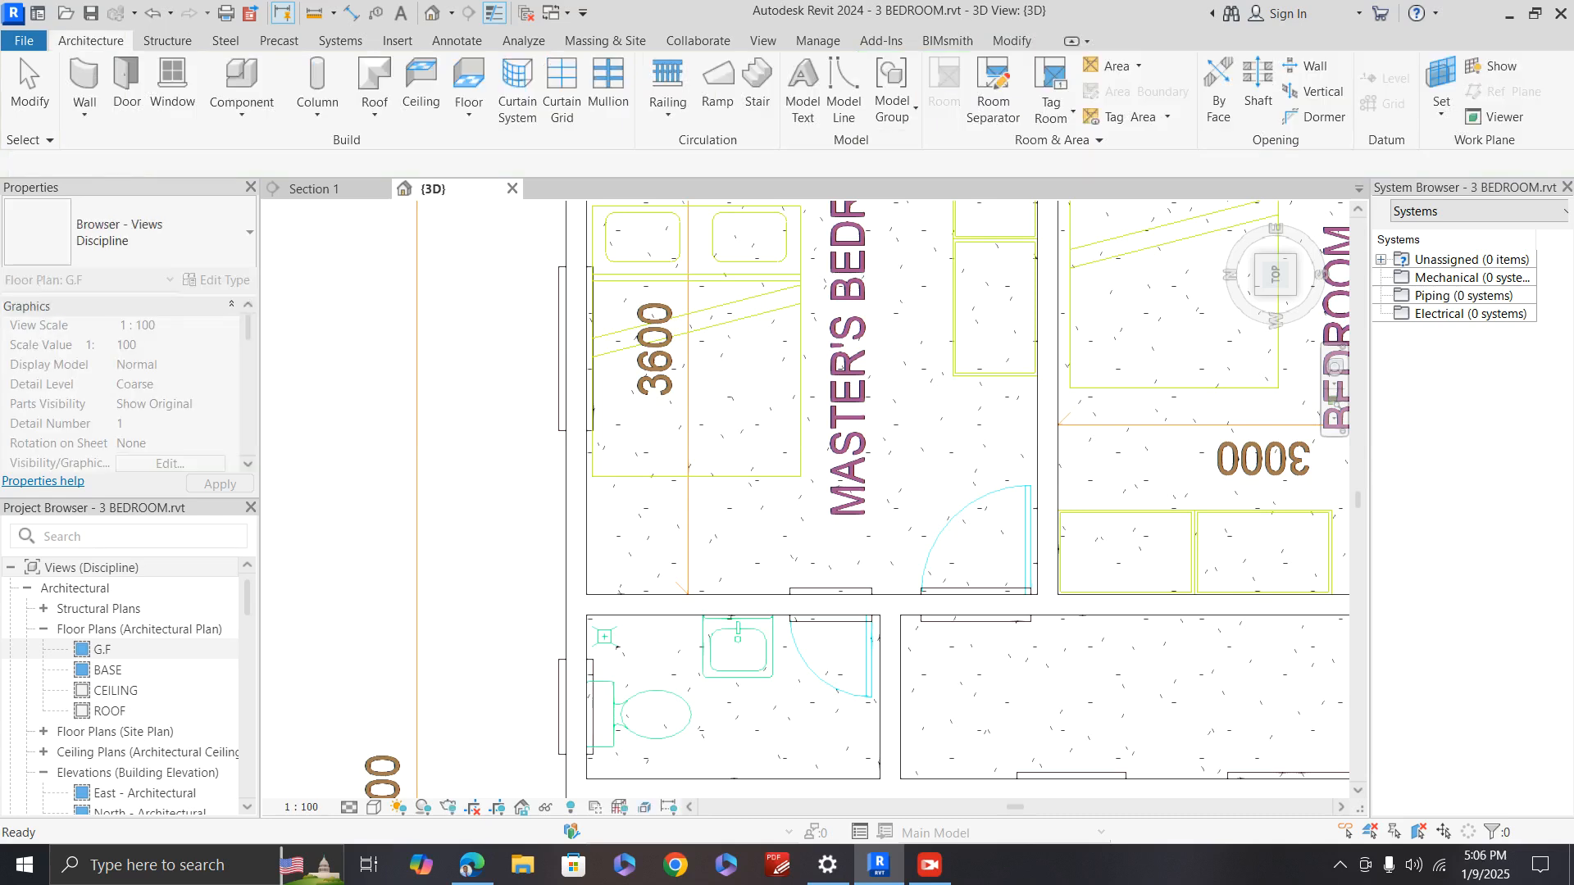
# Step: Open the G.F floor plan
pyautogui.doubleClick(103, 649)
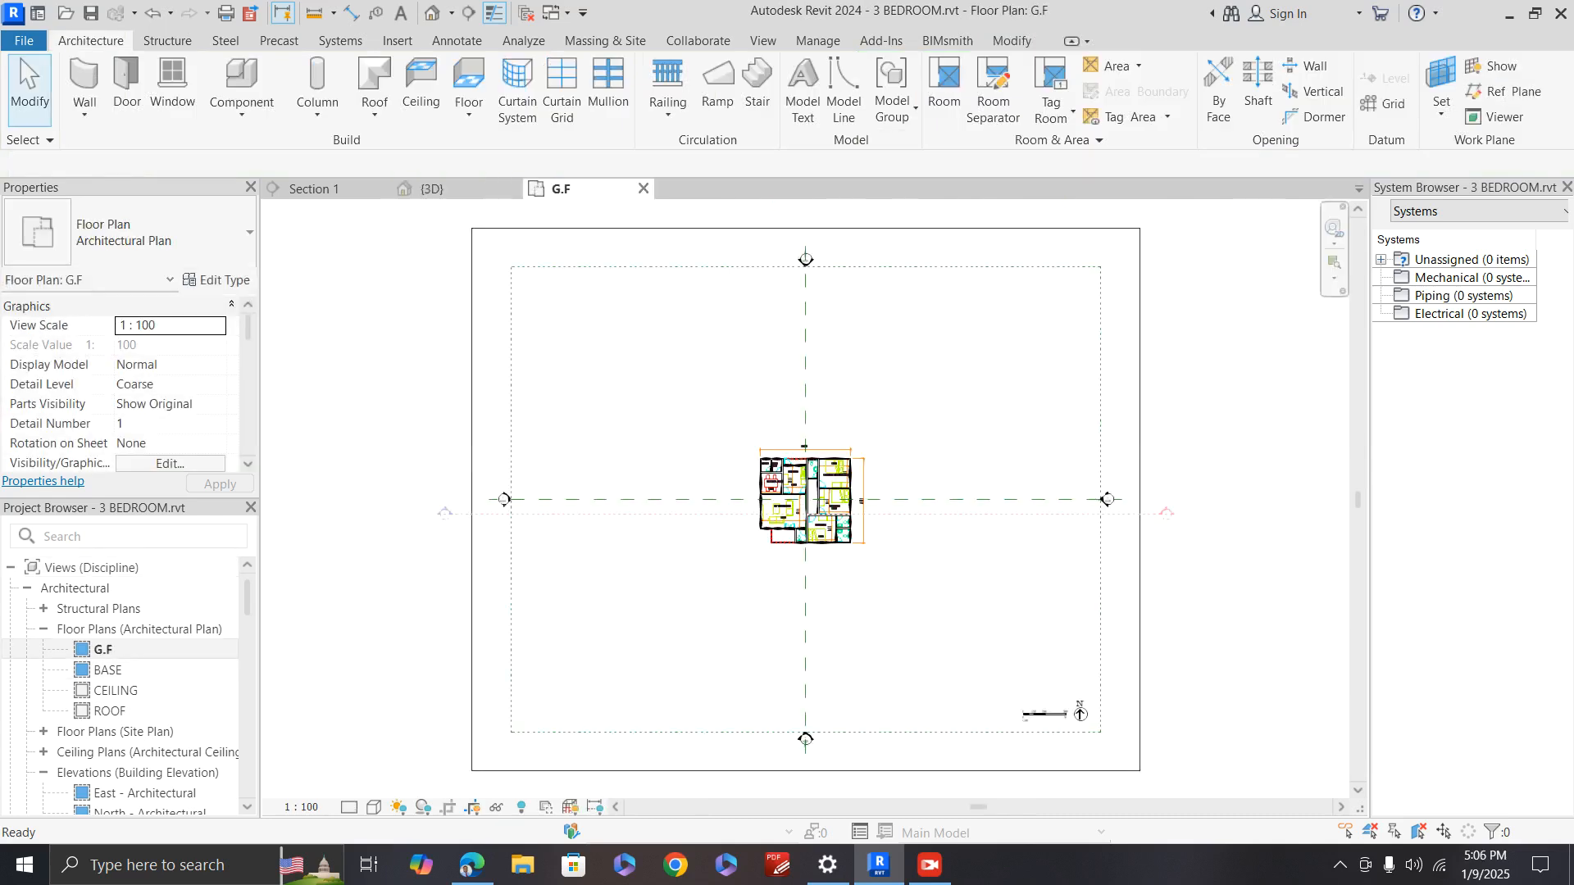
pyautogui.scroll(3, 828, 480)
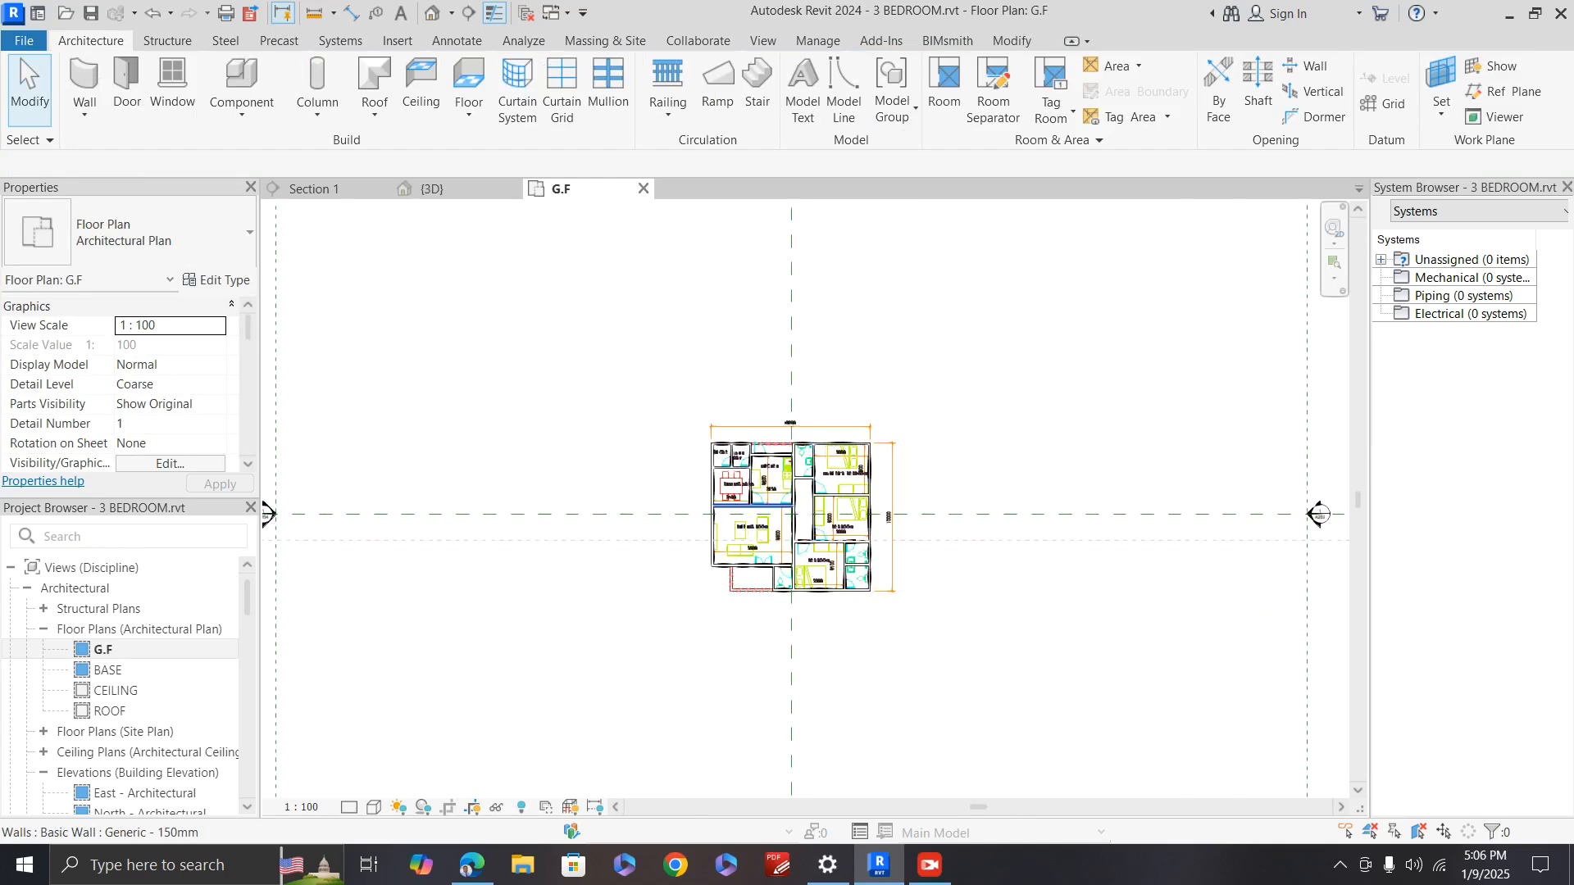
pyautogui.scroll(3, 739, 533)
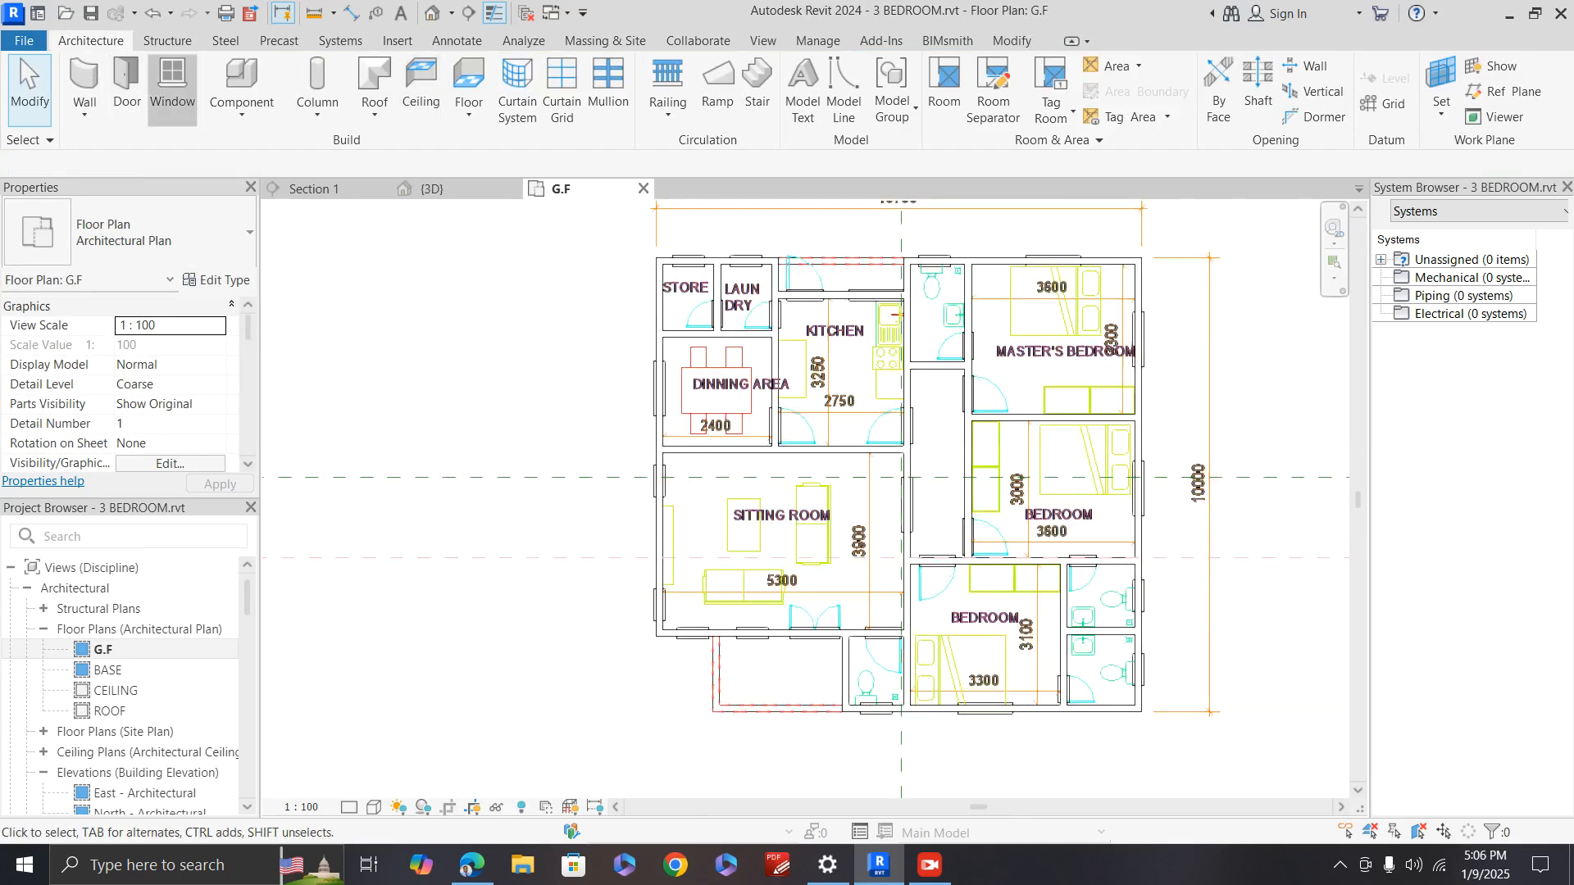
# Step: Place a Windows_Concept_Plain_Dbl 910x910mm window in the dining area's outer wall, about 540 mm from the upper partition and 660 mm from the lower one
pyautogui.click(172, 86)
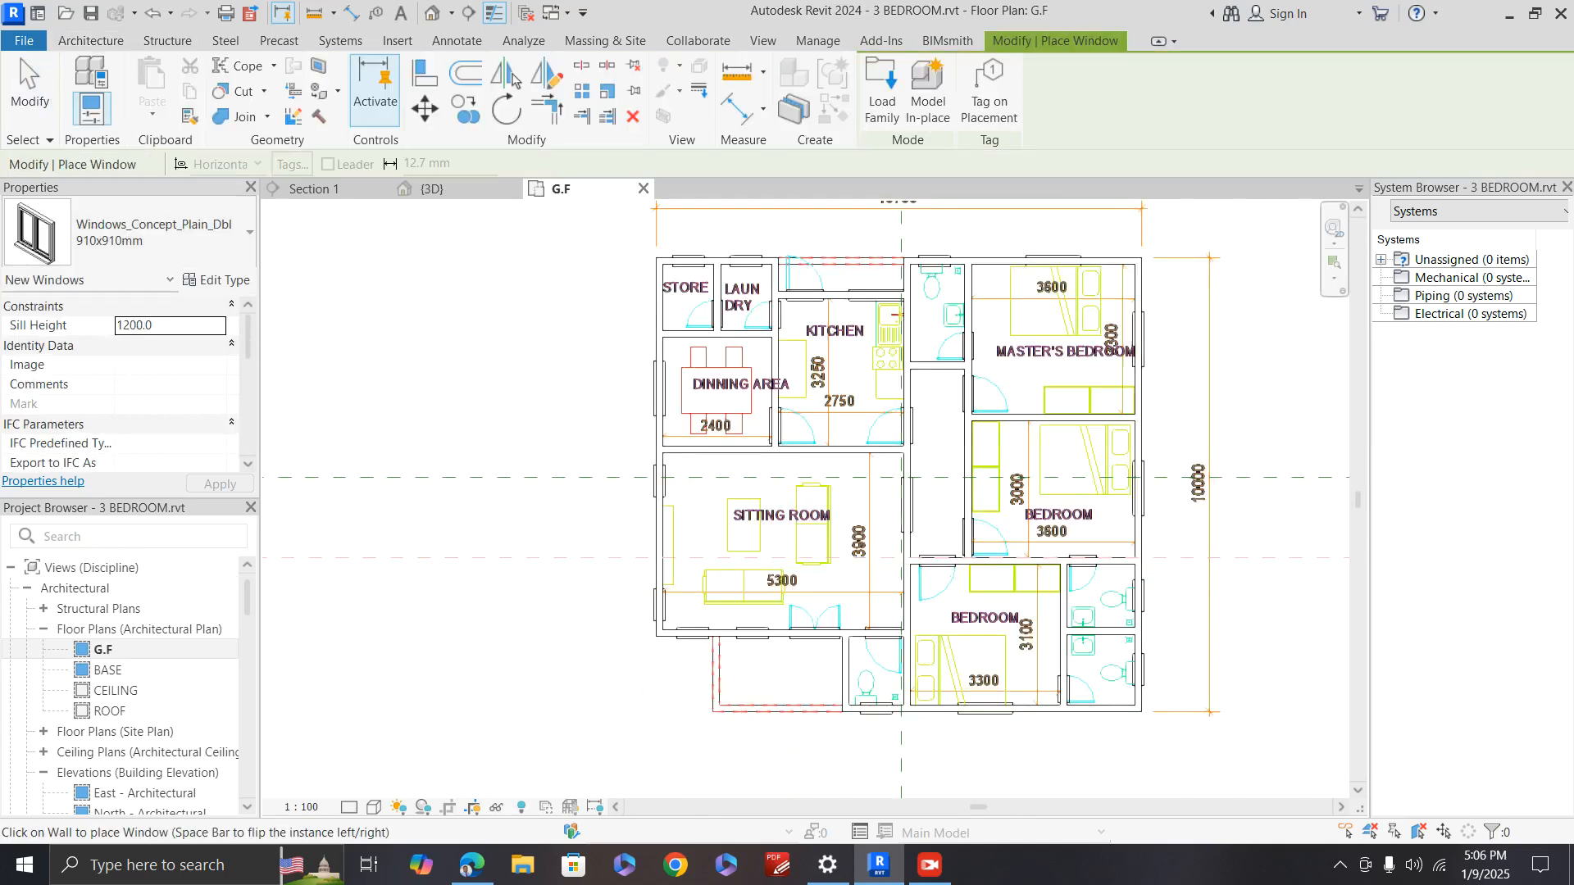
pyautogui.scroll(2, 668, 337)
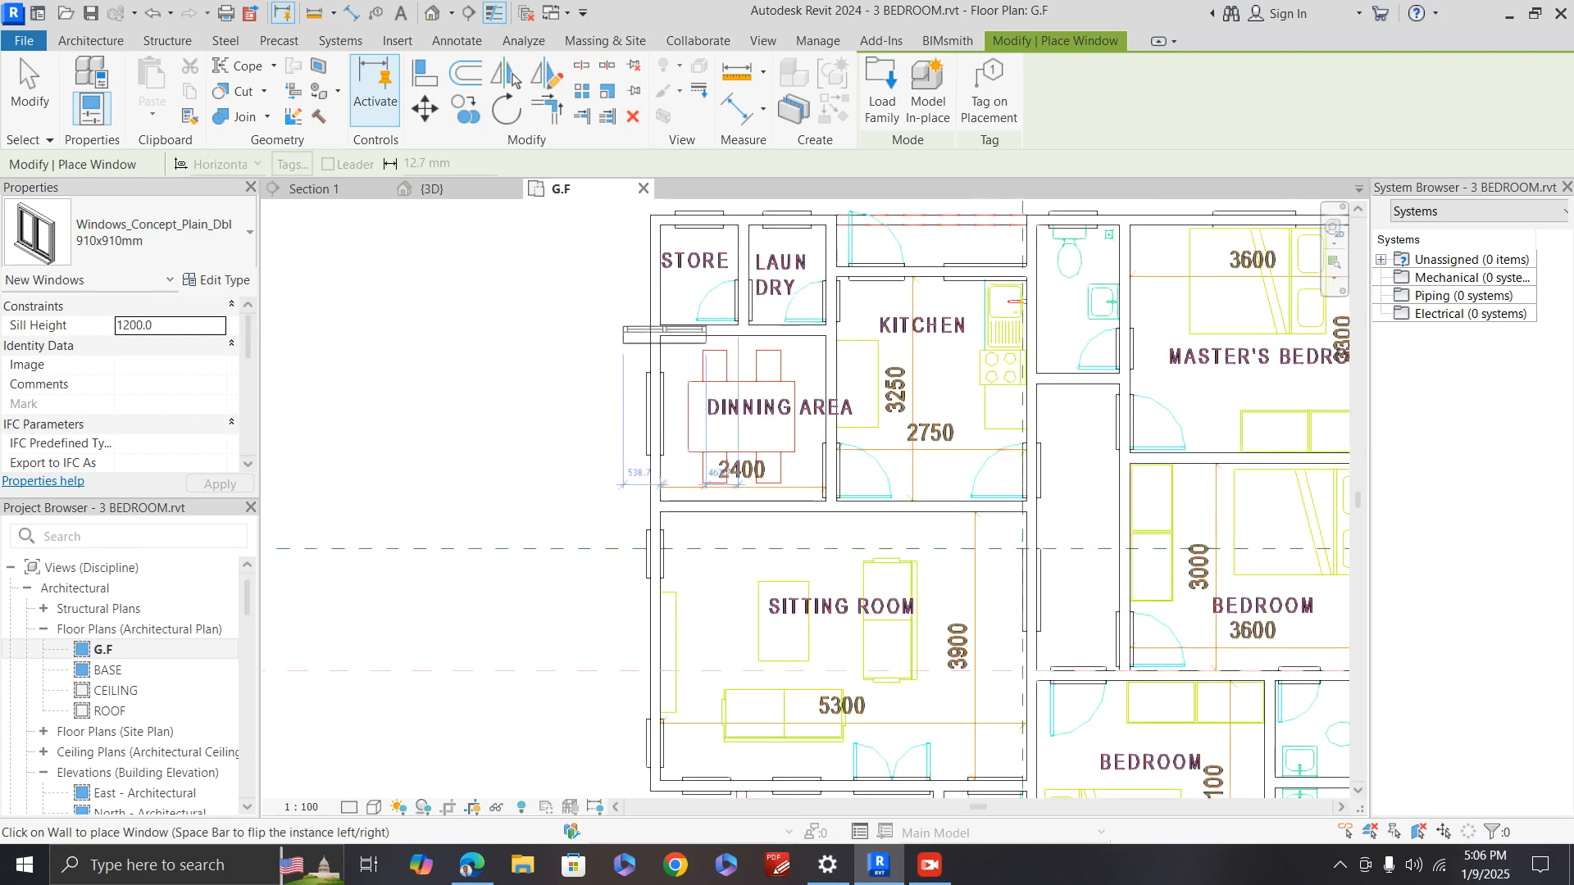
pyautogui.scroll(4, 664, 336)
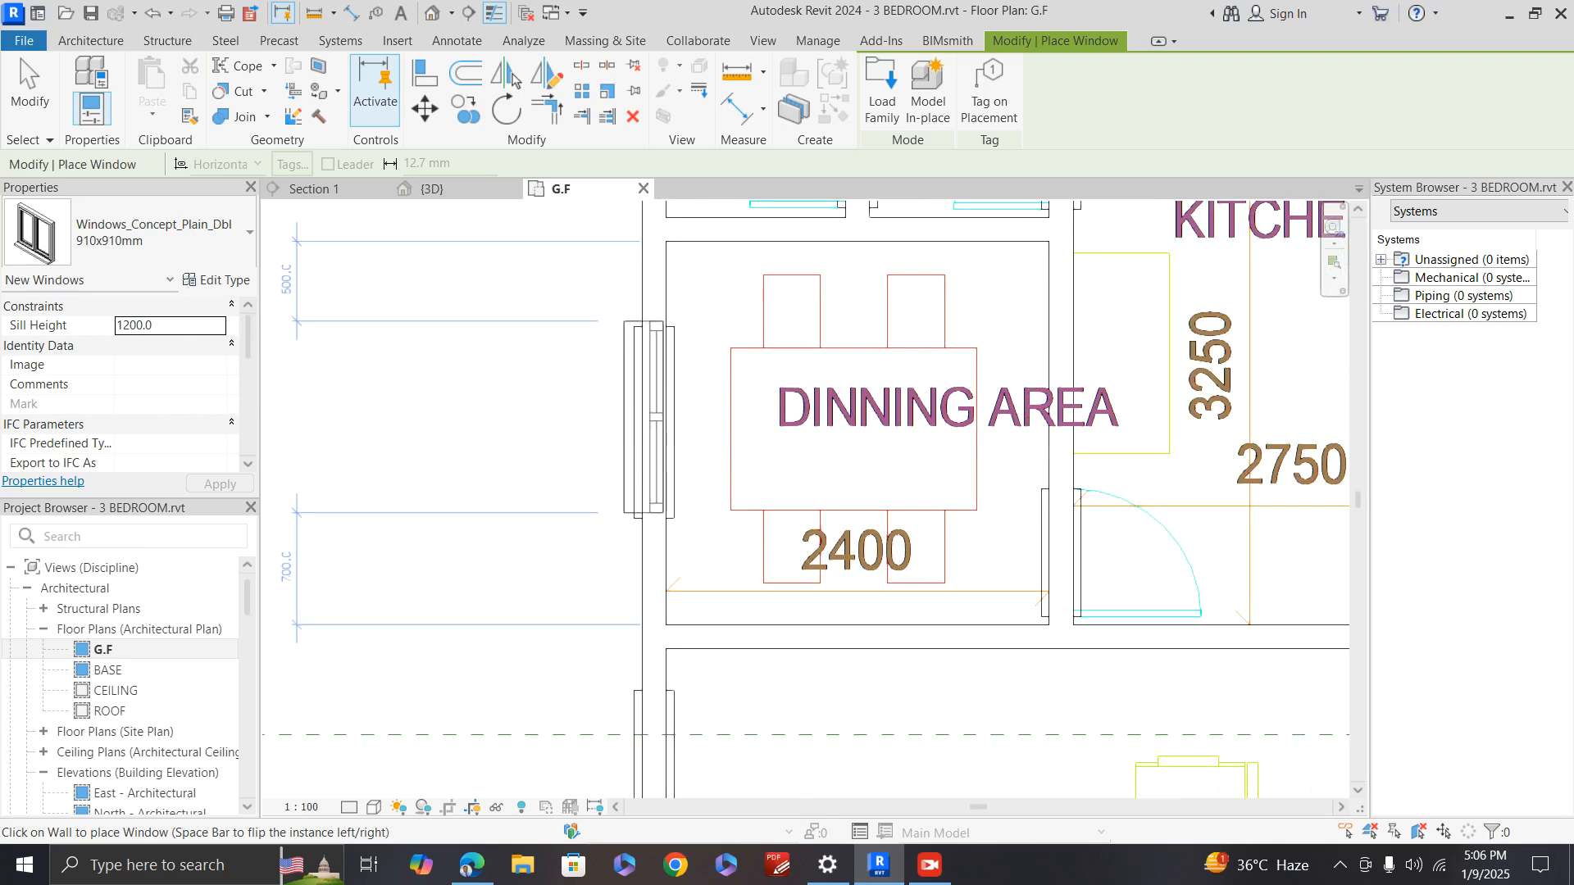
pyautogui.scroll(2, 640, 421)
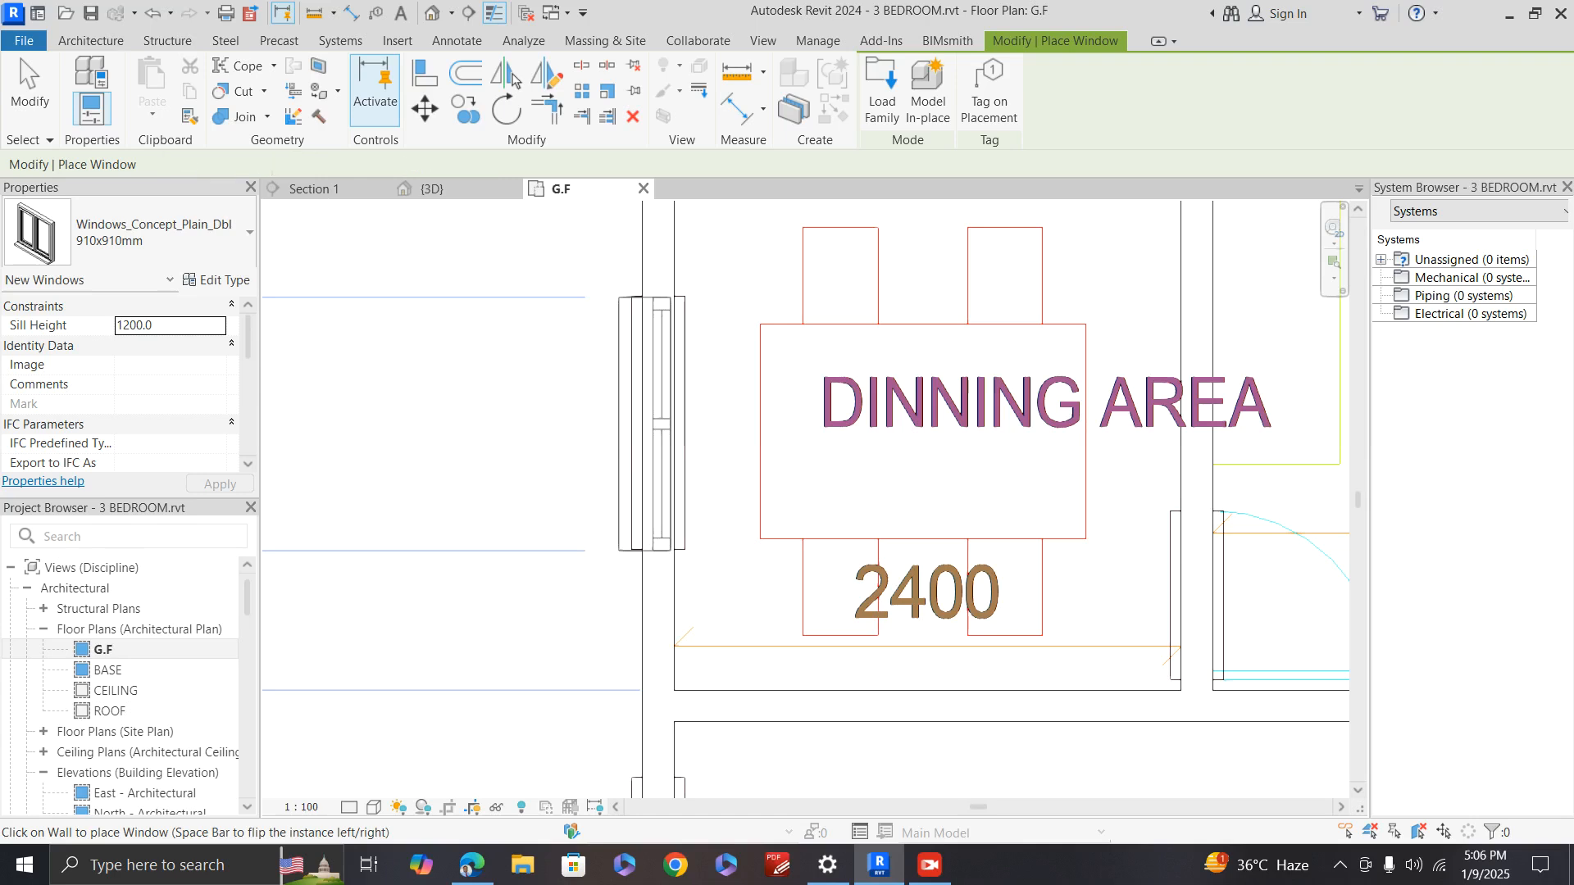
pyautogui.scroll(-1, 593, 495)
pyautogui.scroll(-2, 613, 510)
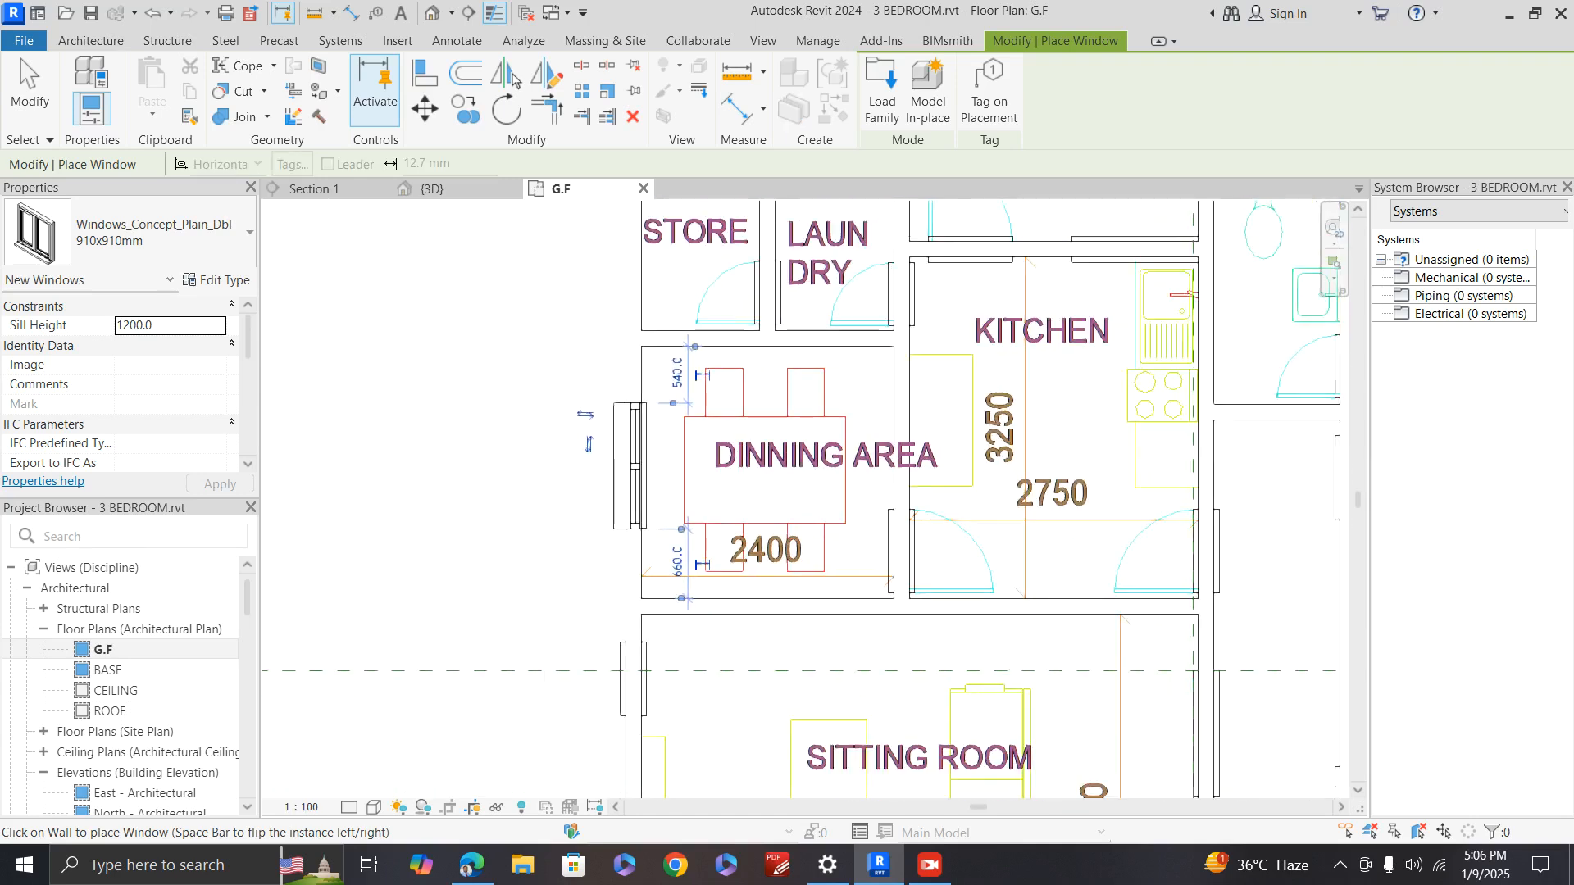
# Step: Place two windows in the master's bedroom, centred on its upper wall (1200 mm each side) and its right-hand outer wall (1050 mm each side)
pyautogui.scroll(-2, 628, 465)
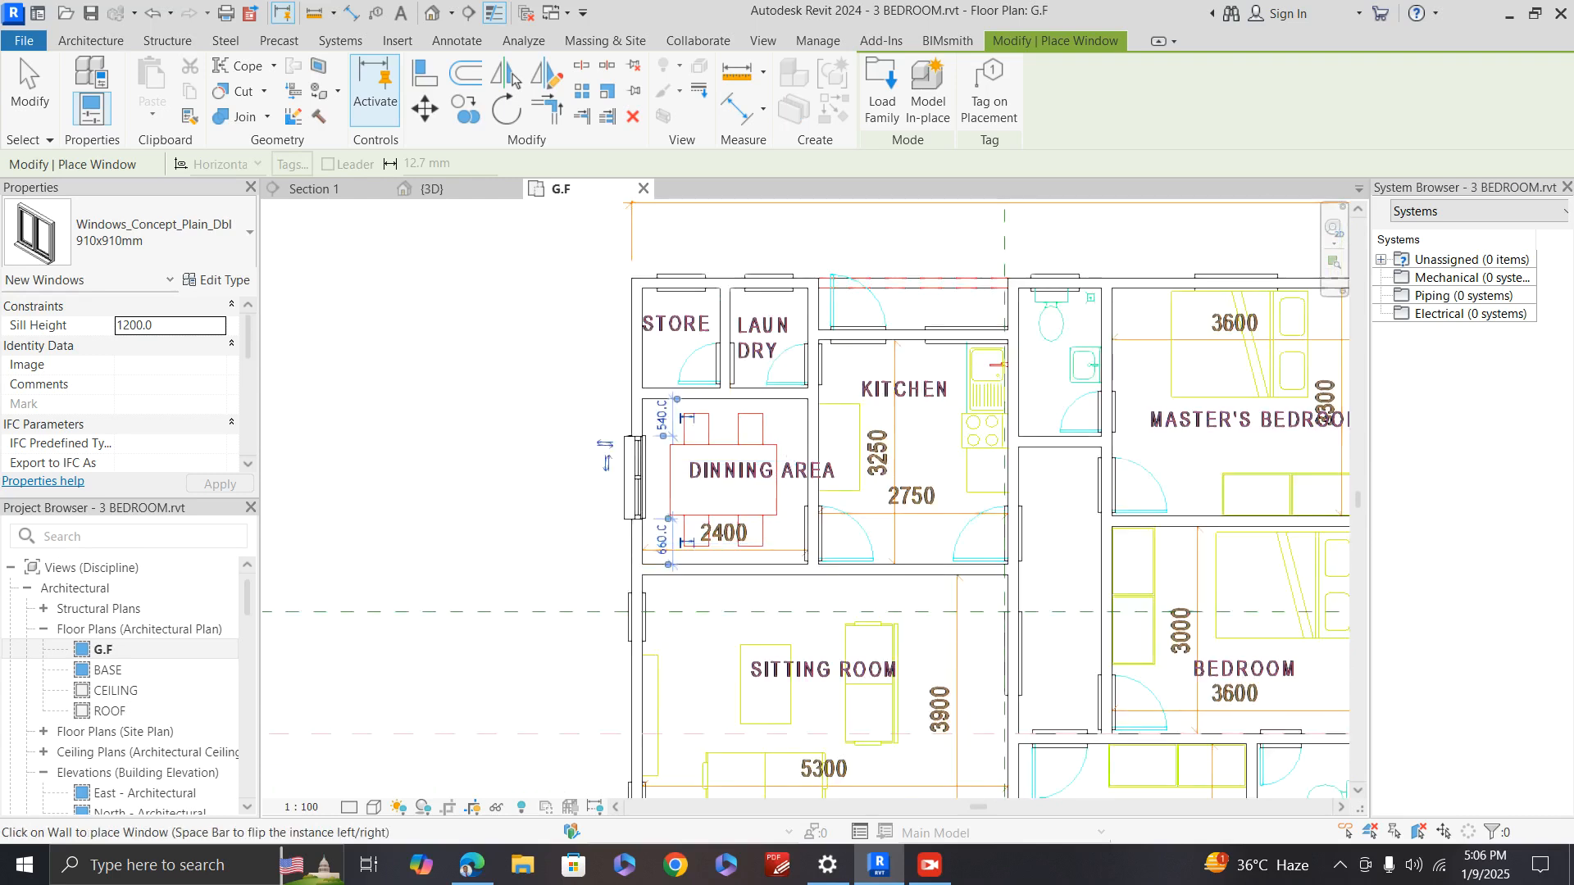
pyautogui.scroll(-1, 634, 474)
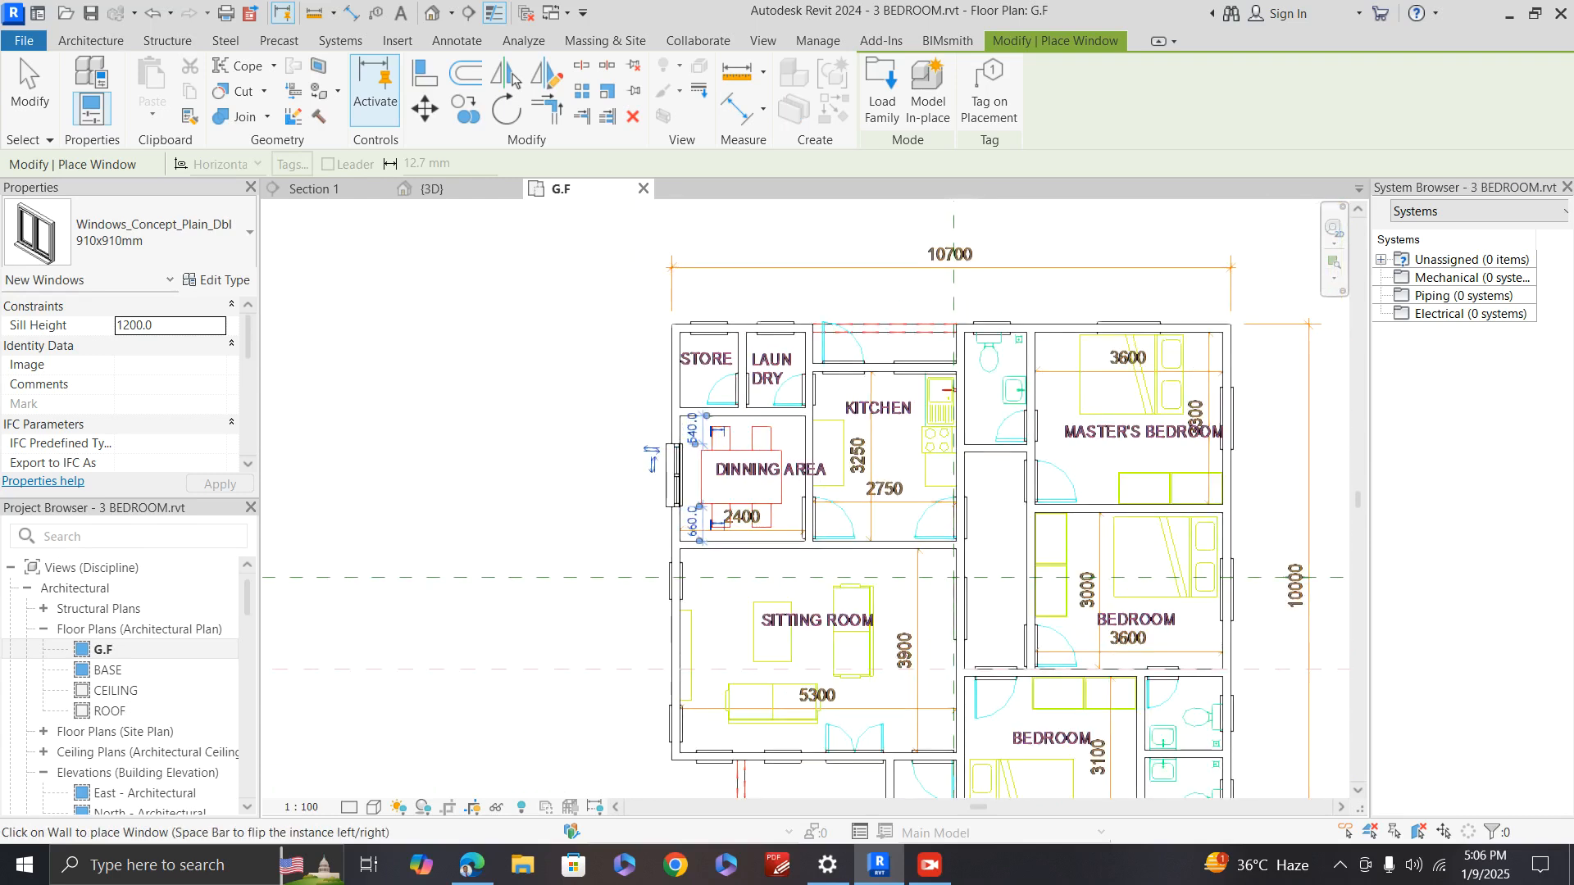
pyautogui.scroll(2, 1128, 341)
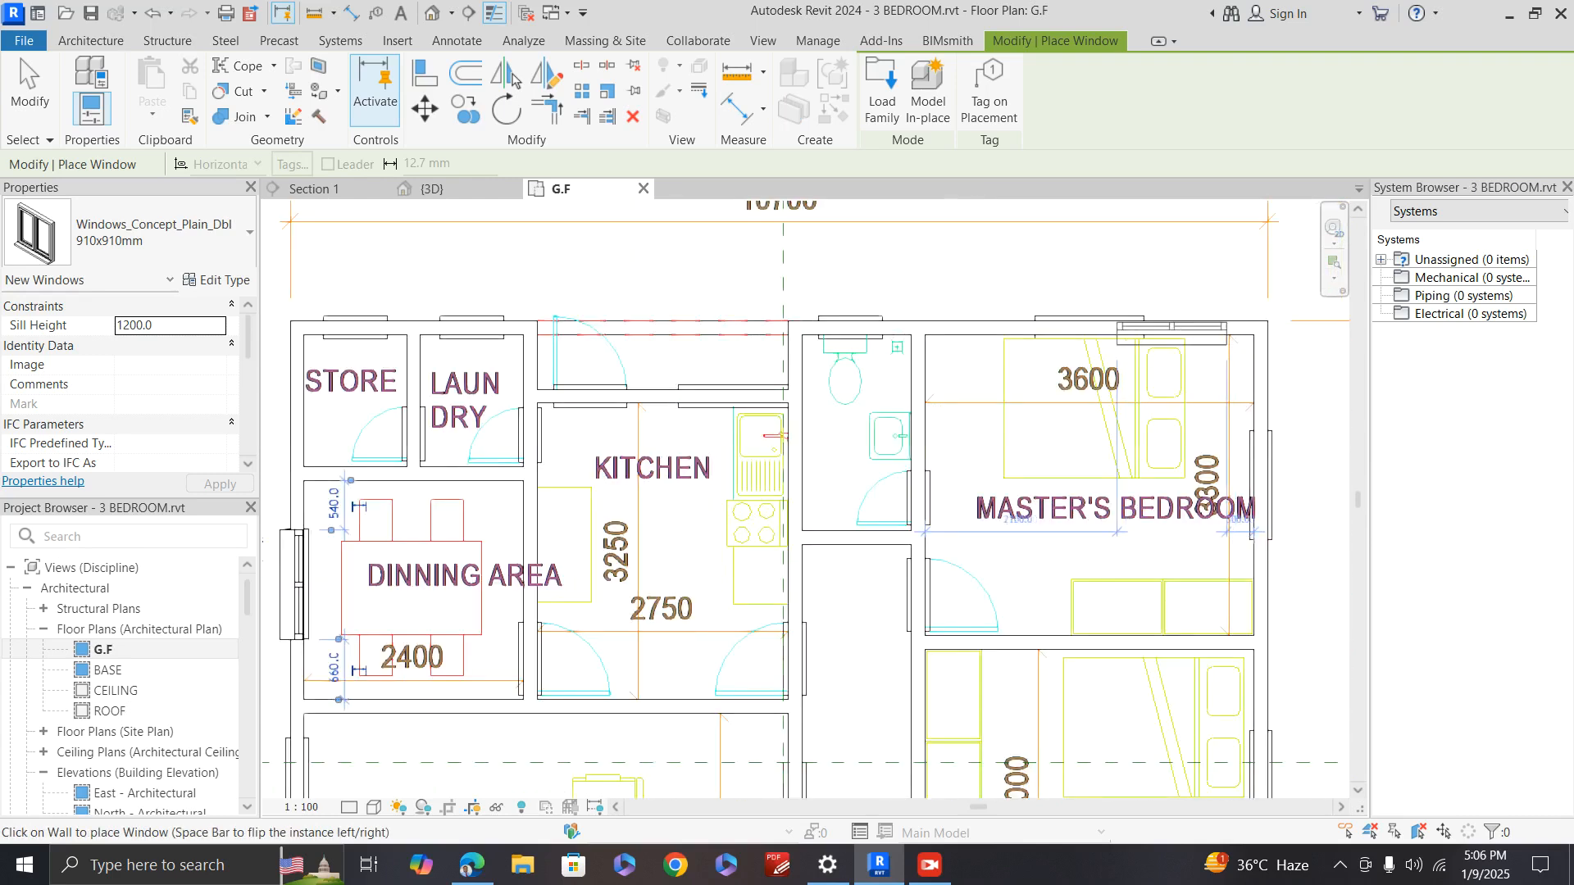
pyautogui.scroll(1, 1223, 310)
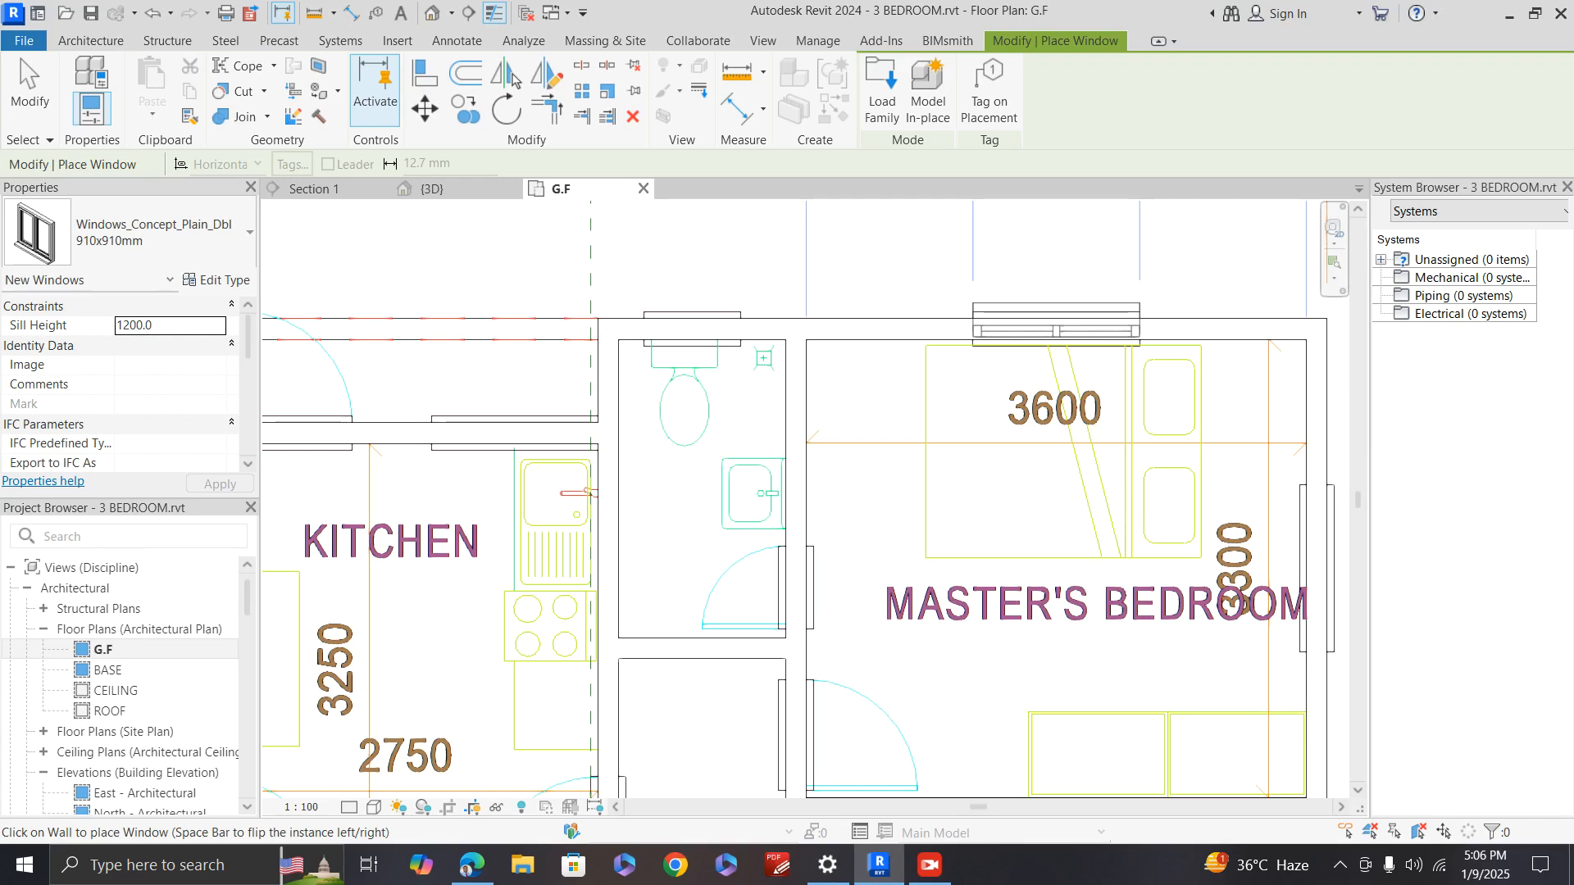
pyautogui.click(1056, 323)
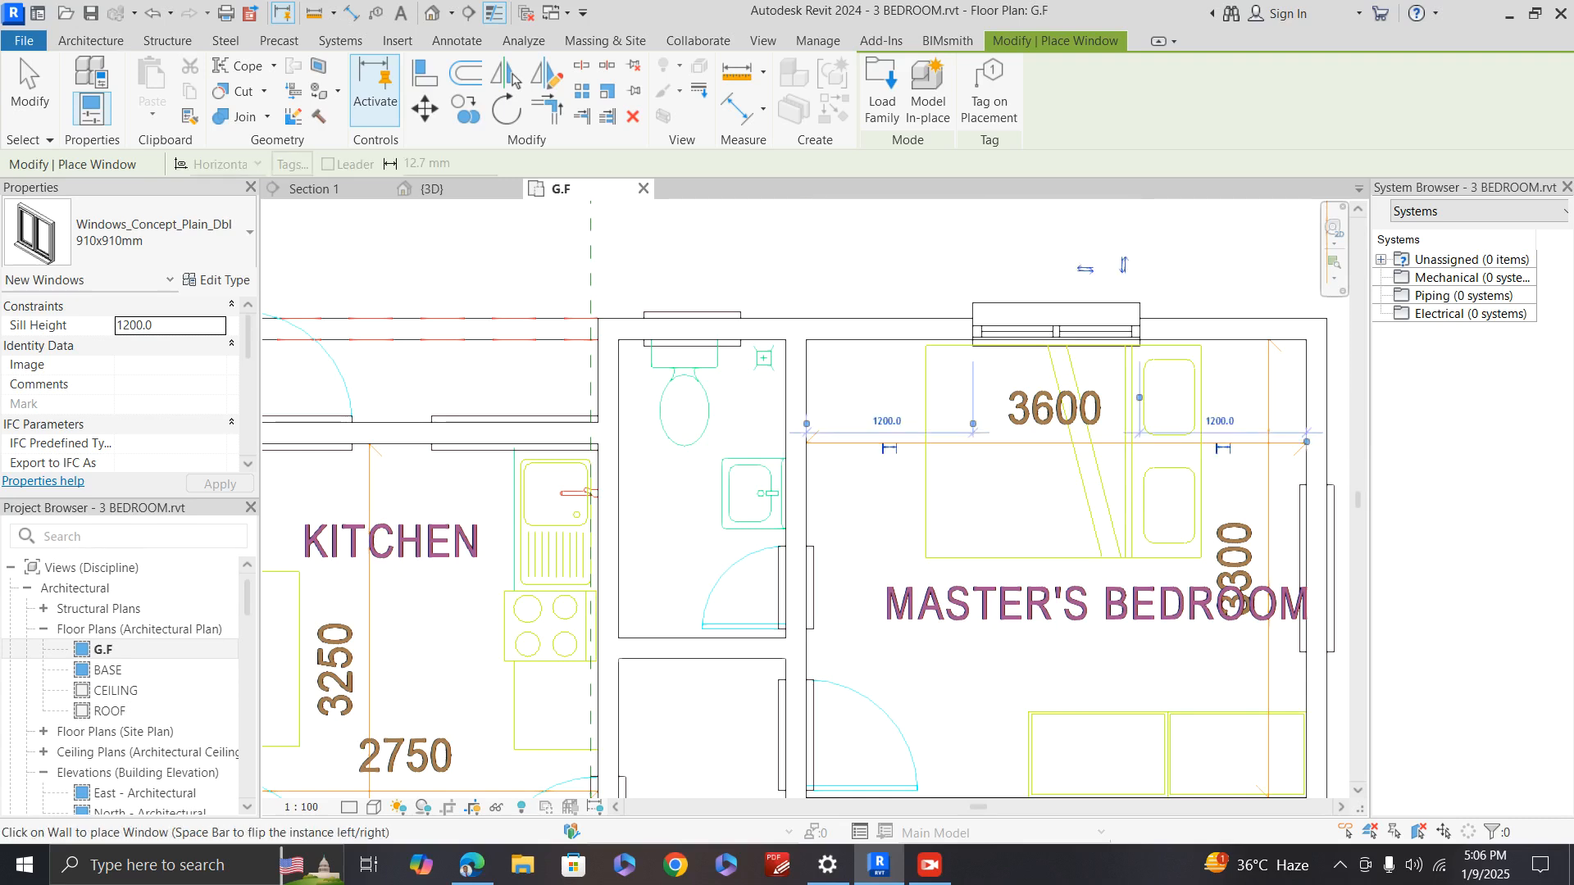
pyautogui.scroll(-2, 844, 385)
pyautogui.scroll(2, 1150, 536)
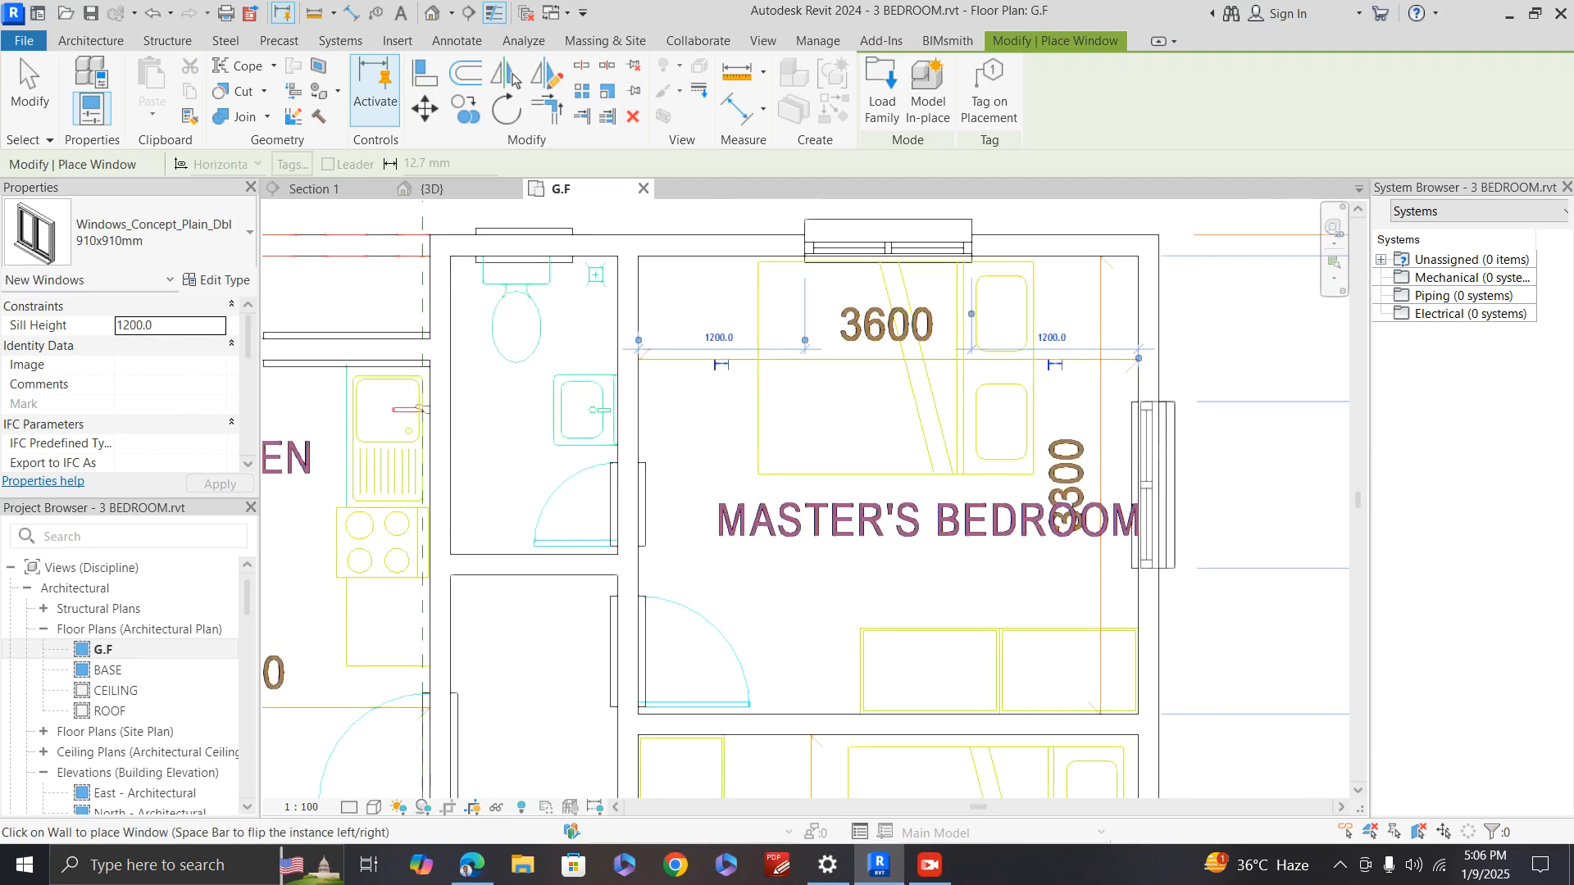
pyautogui.click(1153, 485)
# Step: Centre a window on the middle bedroom's outer wall, 900 mm each side, and another on the lower bedroom's bottom wall, 1050 mm each side
pyautogui.scroll(-3, 996, 343)
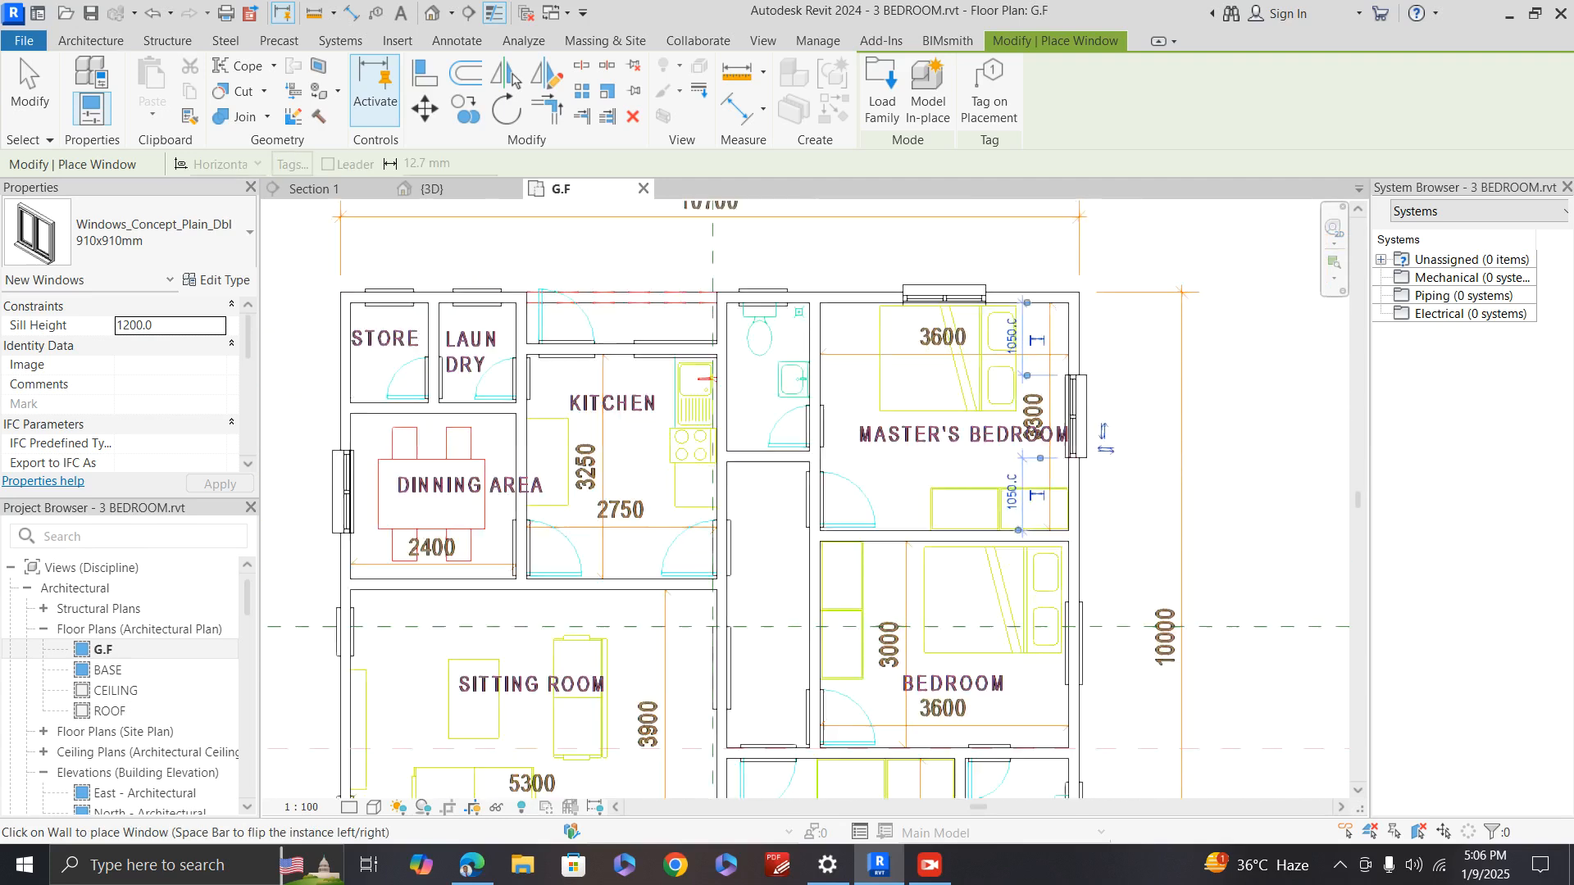
pyautogui.scroll(4, 1070, 594)
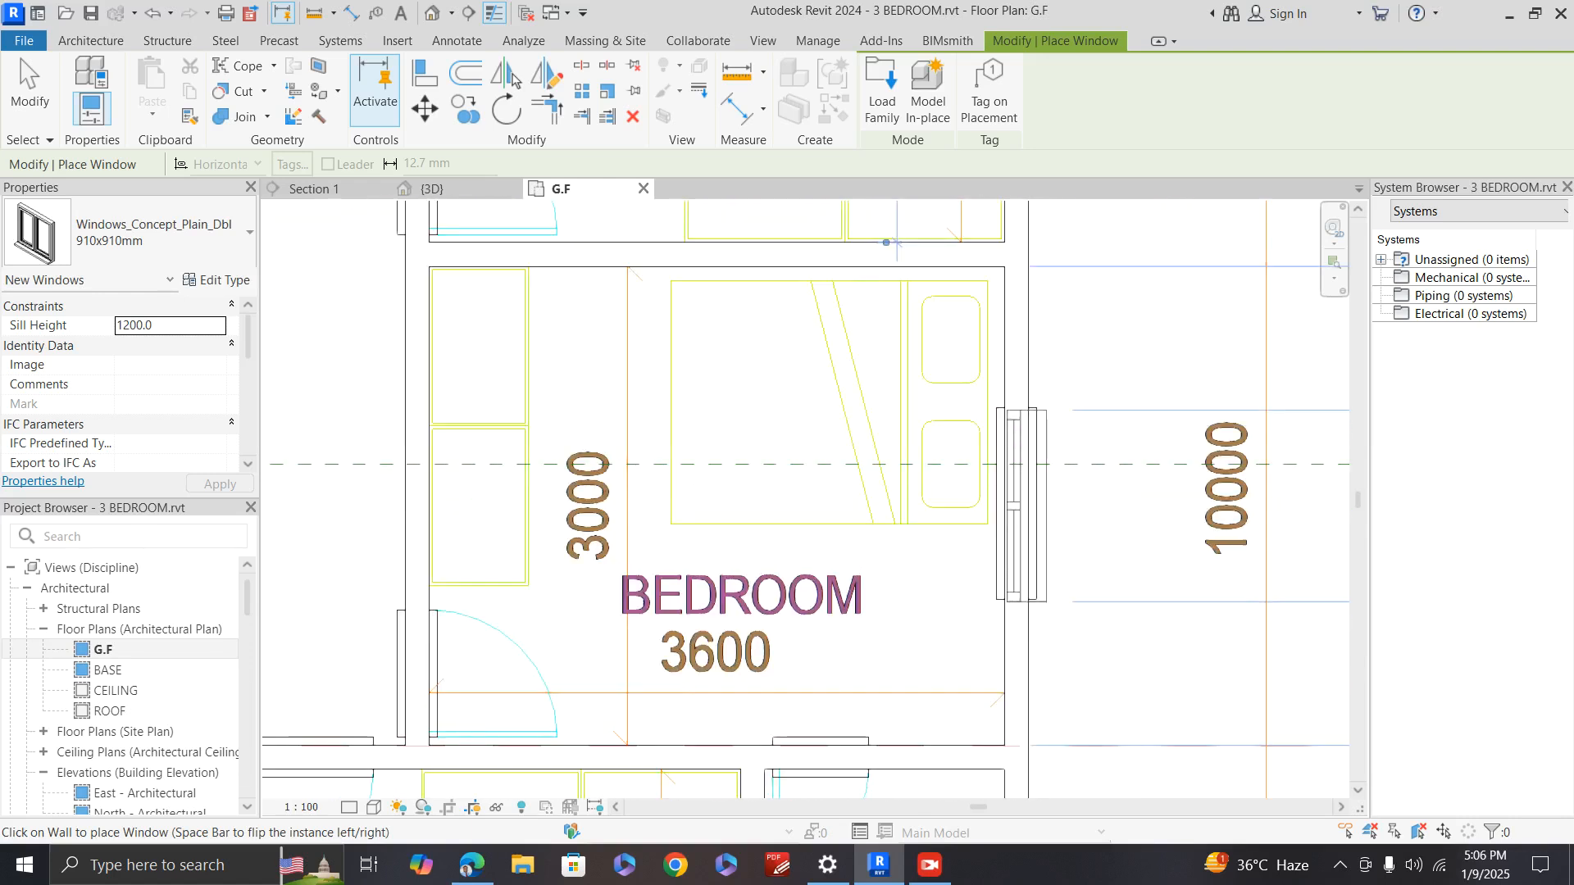
pyautogui.scroll(-2, 1021, 500)
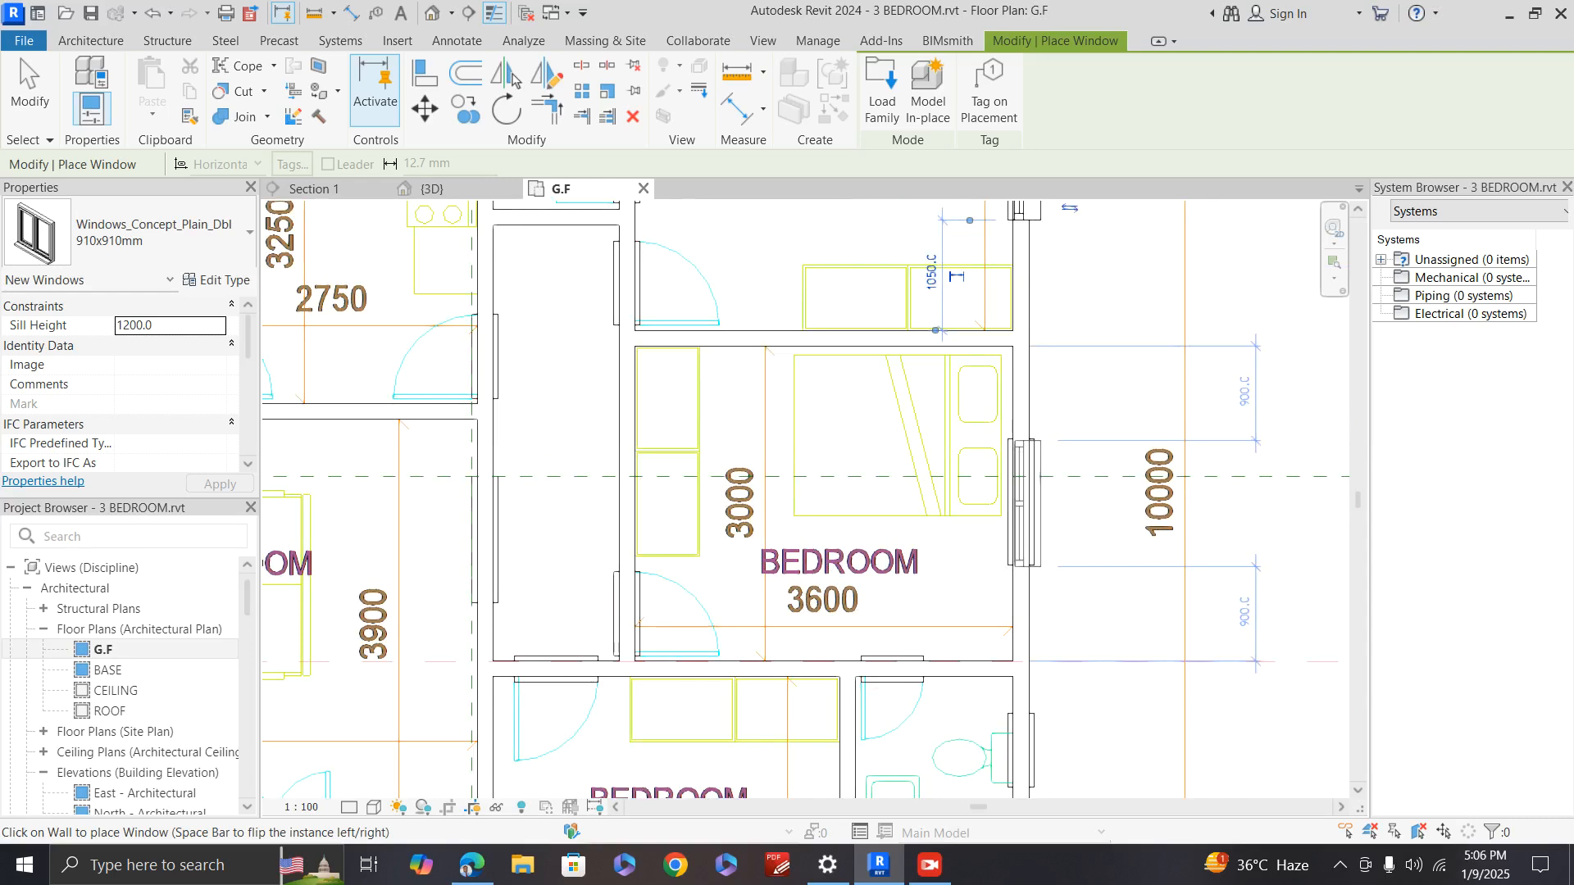
pyautogui.scroll(-4, 914, 406)
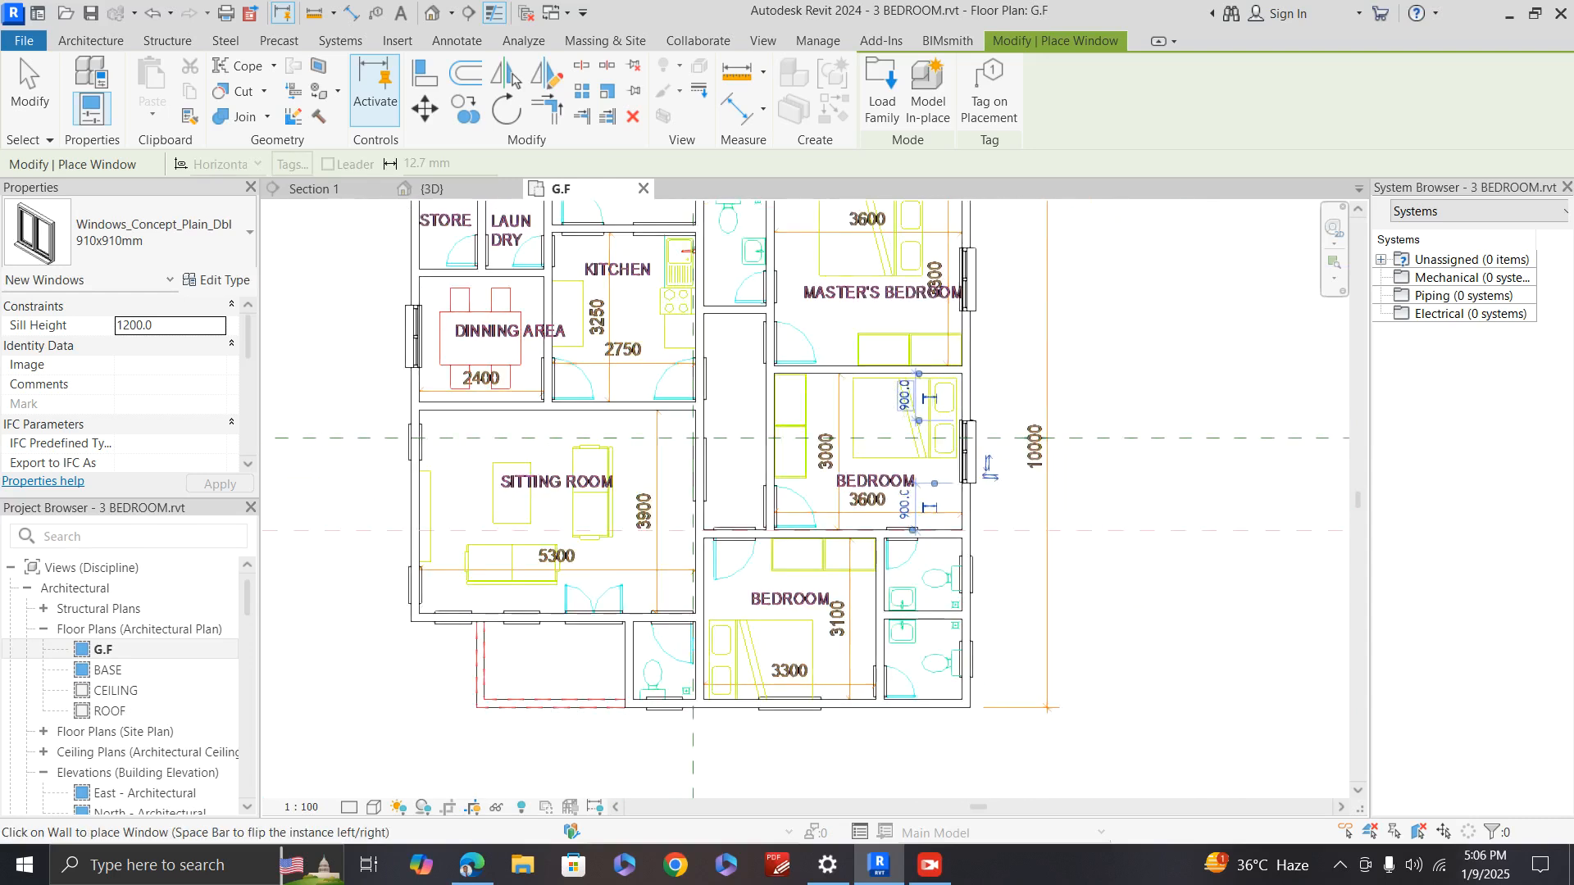
pyautogui.scroll(4, 820, 660)
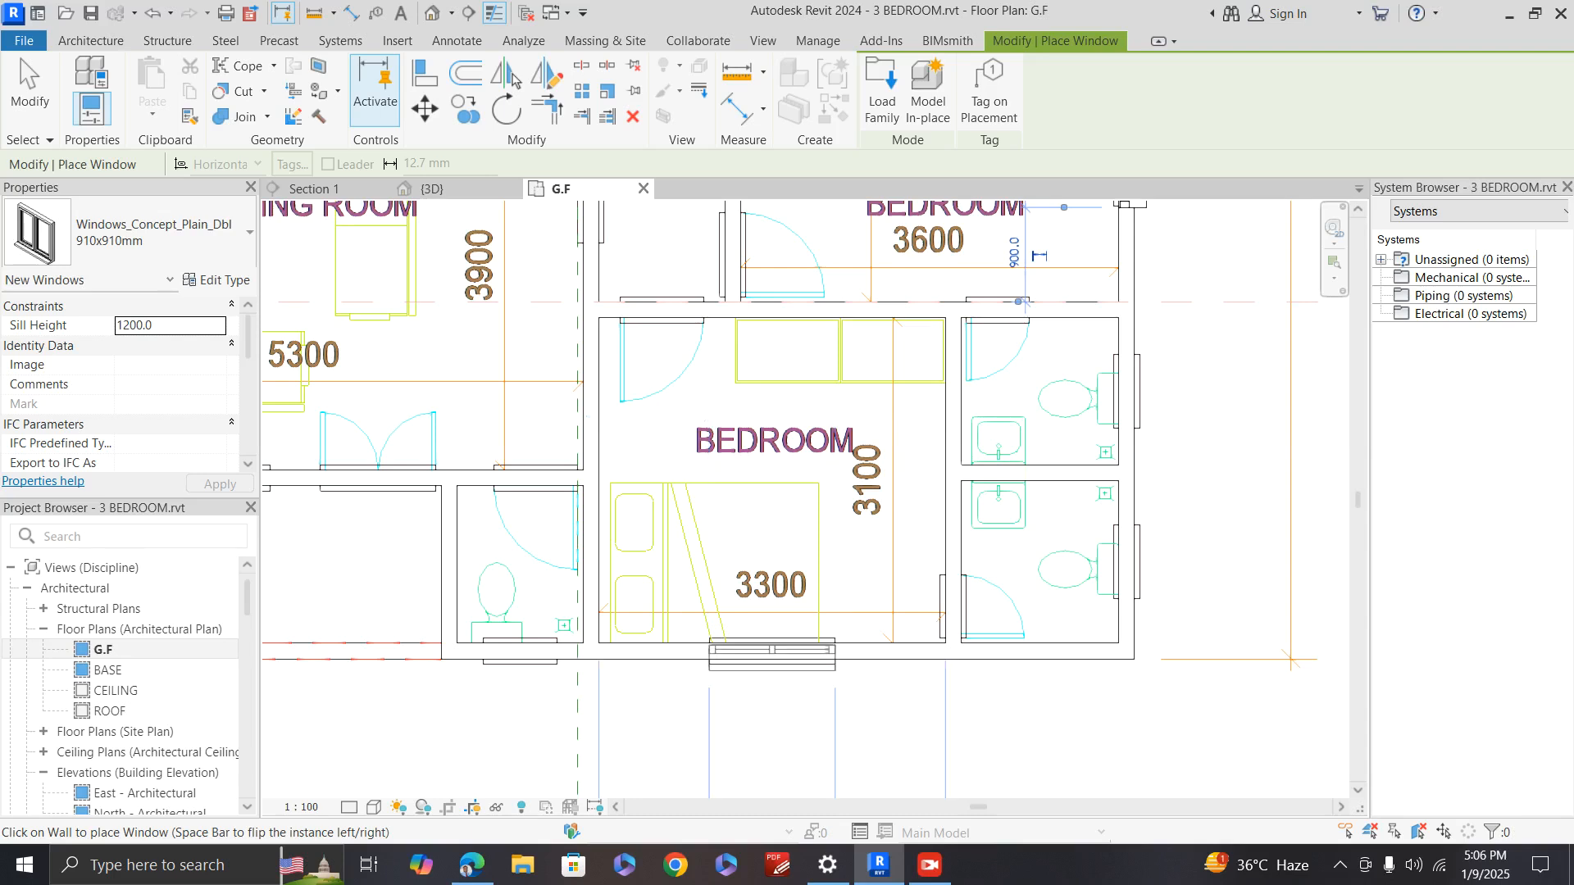
# Step: Place a window in the kitchen's upper wall behind the sink, flush with the wall shared with the bathroom
pyautogui.scroll(-4, 794, 586)
pyautogui.scroll(-3, 771, 634)
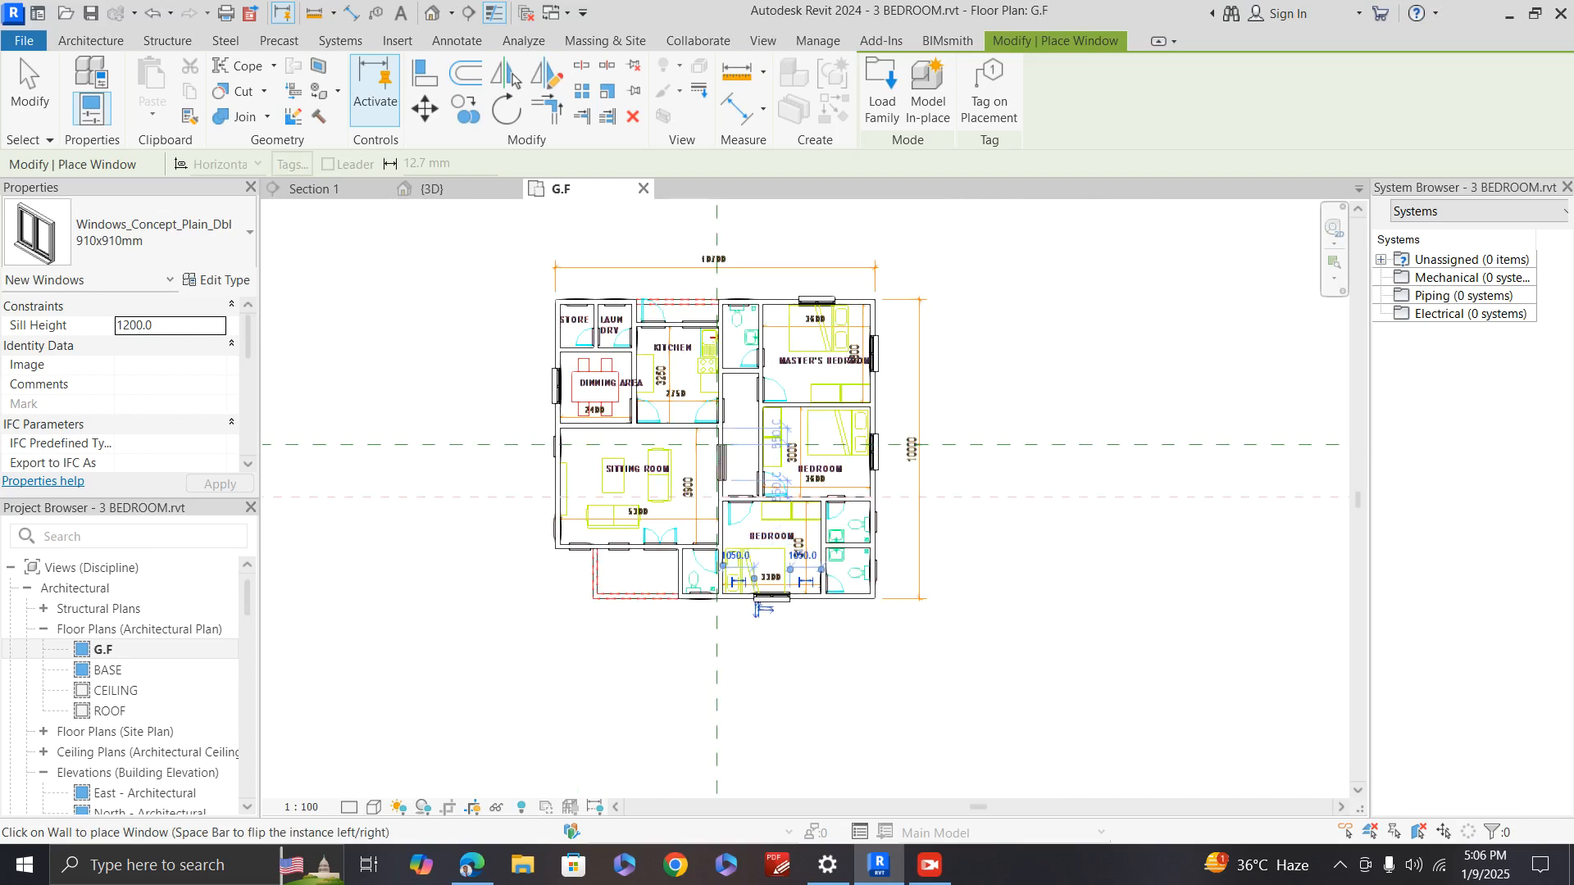
pyautogui.scroll(3, 727, 325)
pyautogui.scroll(6, 695, 324)
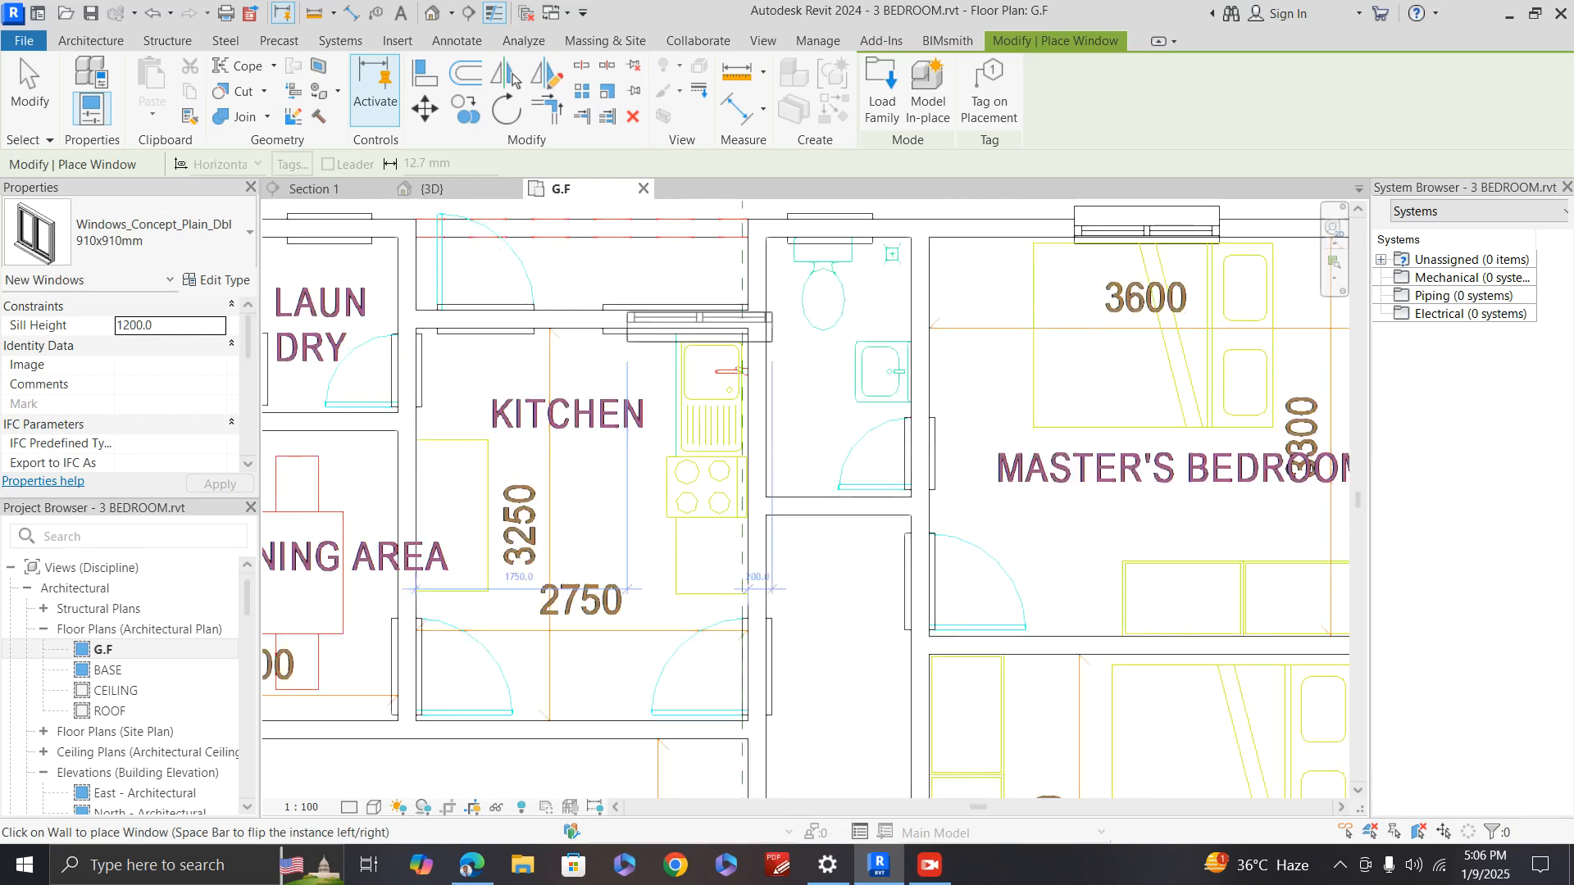
pyautogui.click(680, 316)
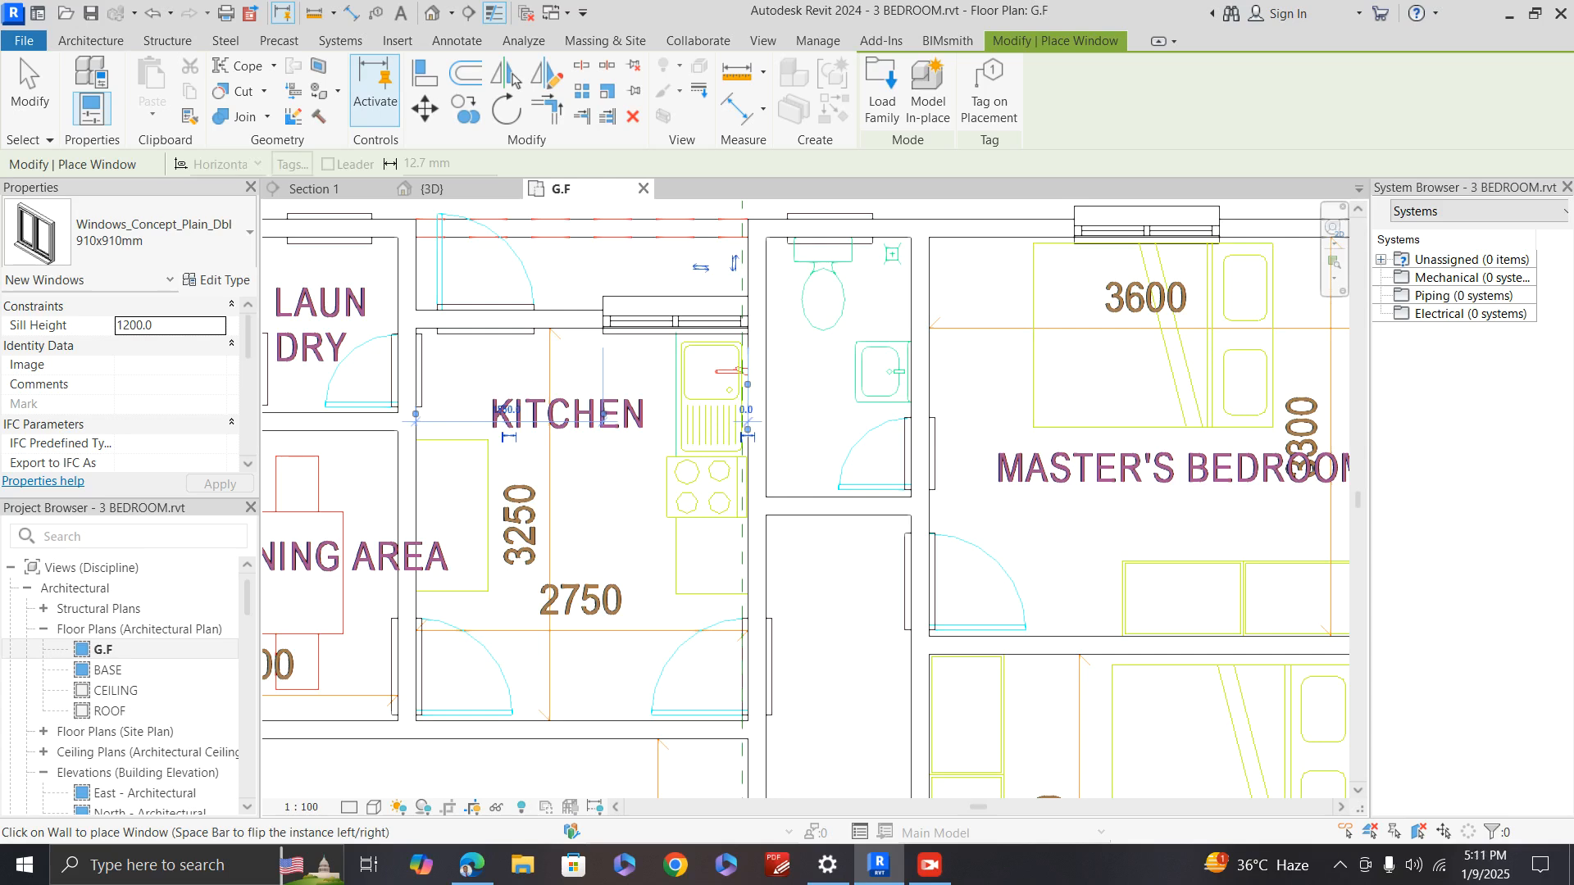
# Step: Open the {3D} view and orbit the house to an aerial angle facing the dining area's outer wall
pyautogui.scroll(-4, 969, 526)
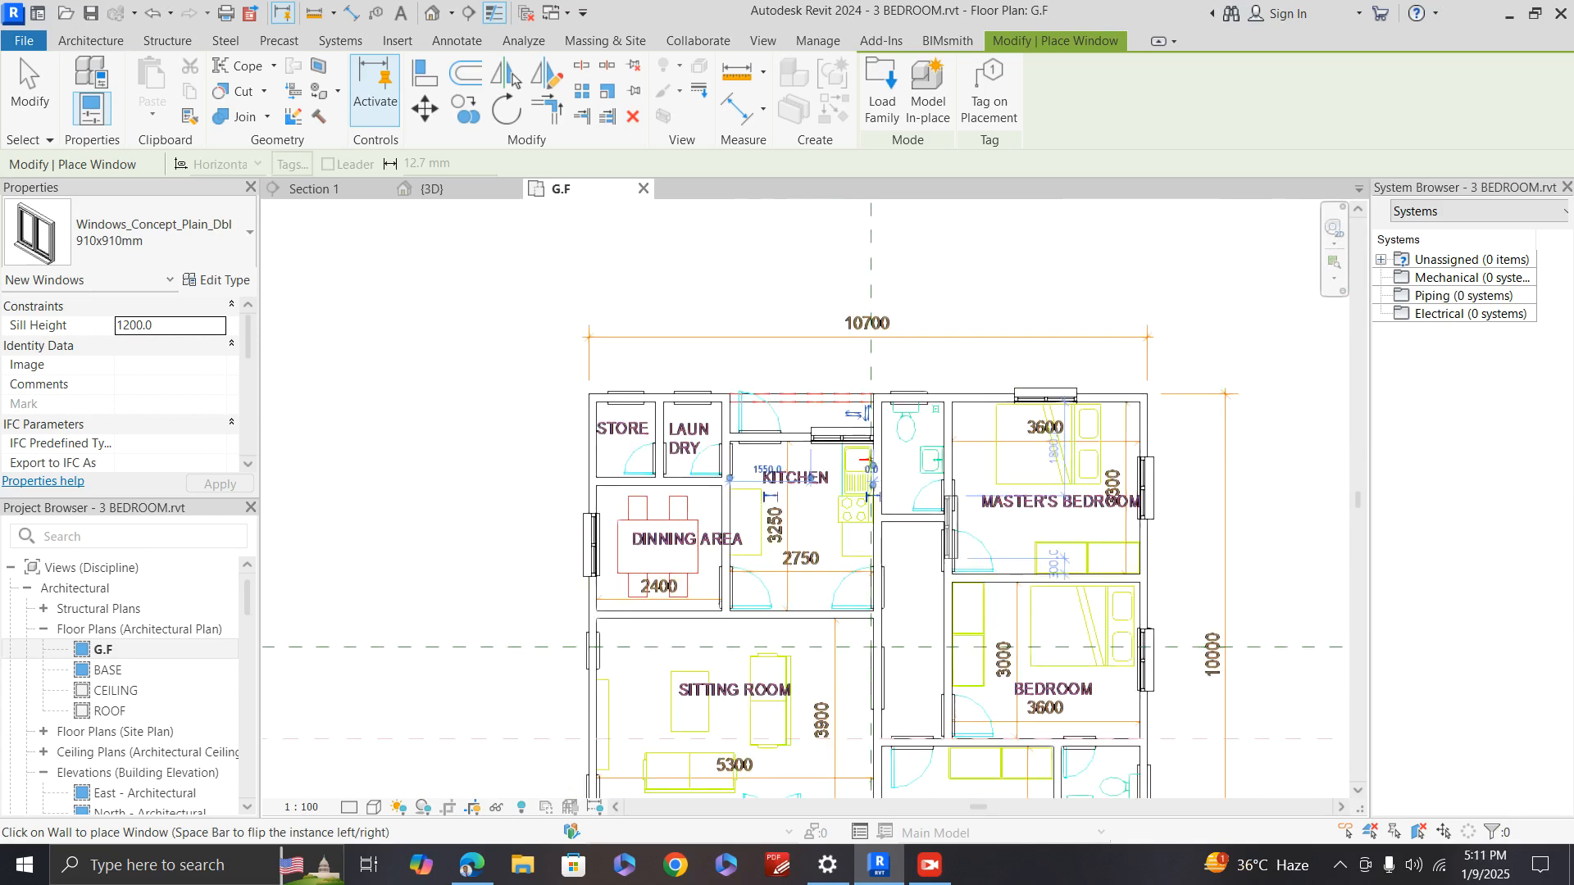
pyautogui.hotkey('ctrl', 'Tab')
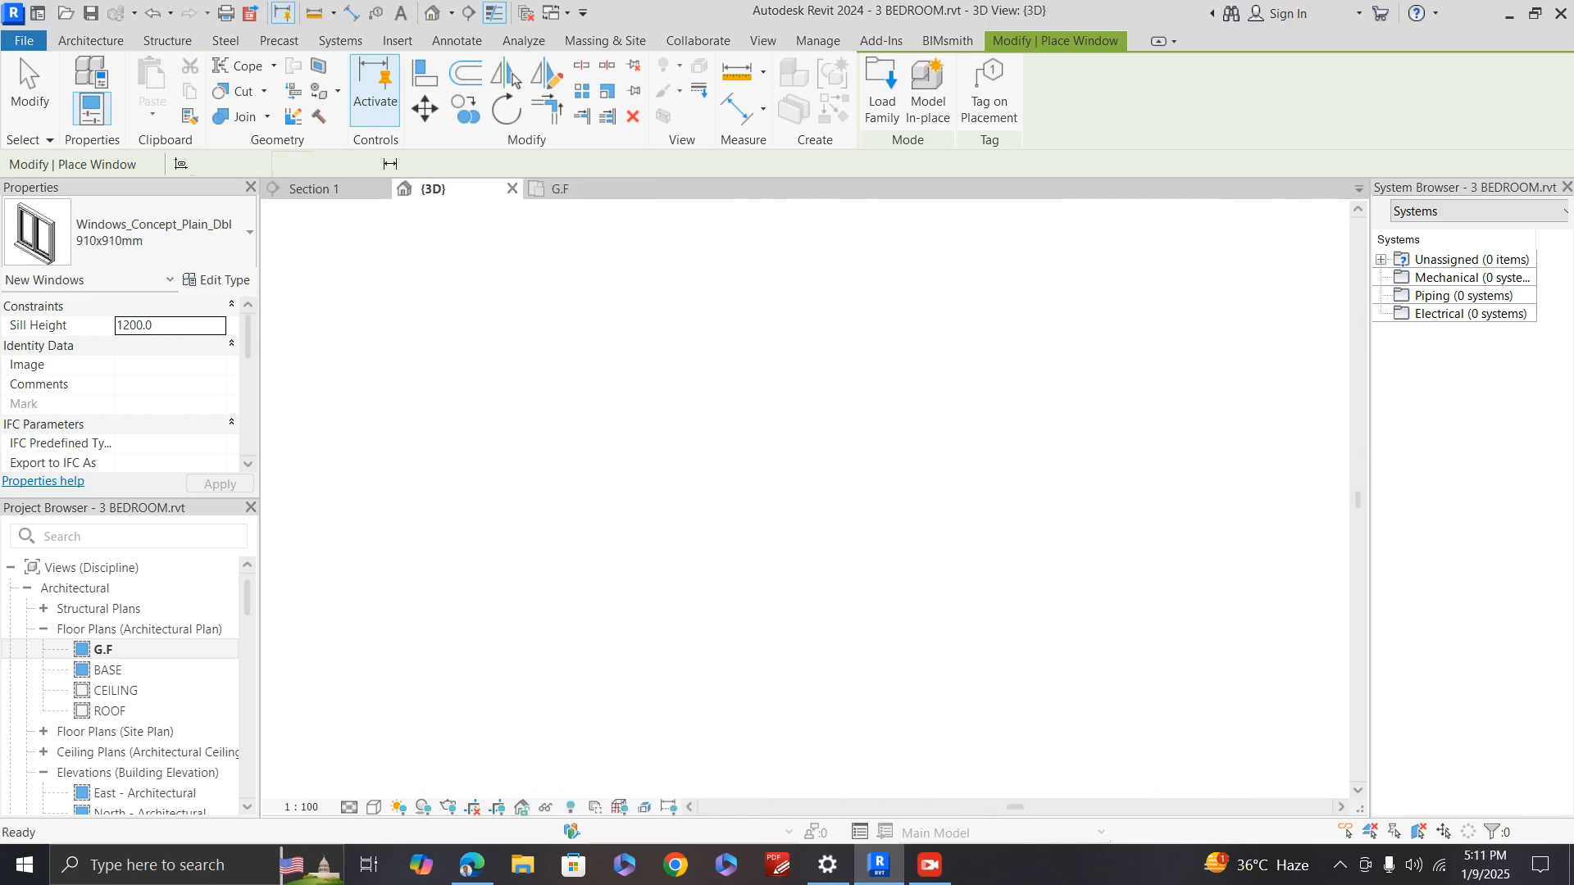
pyautogui.scroll(-4, 927, 445)
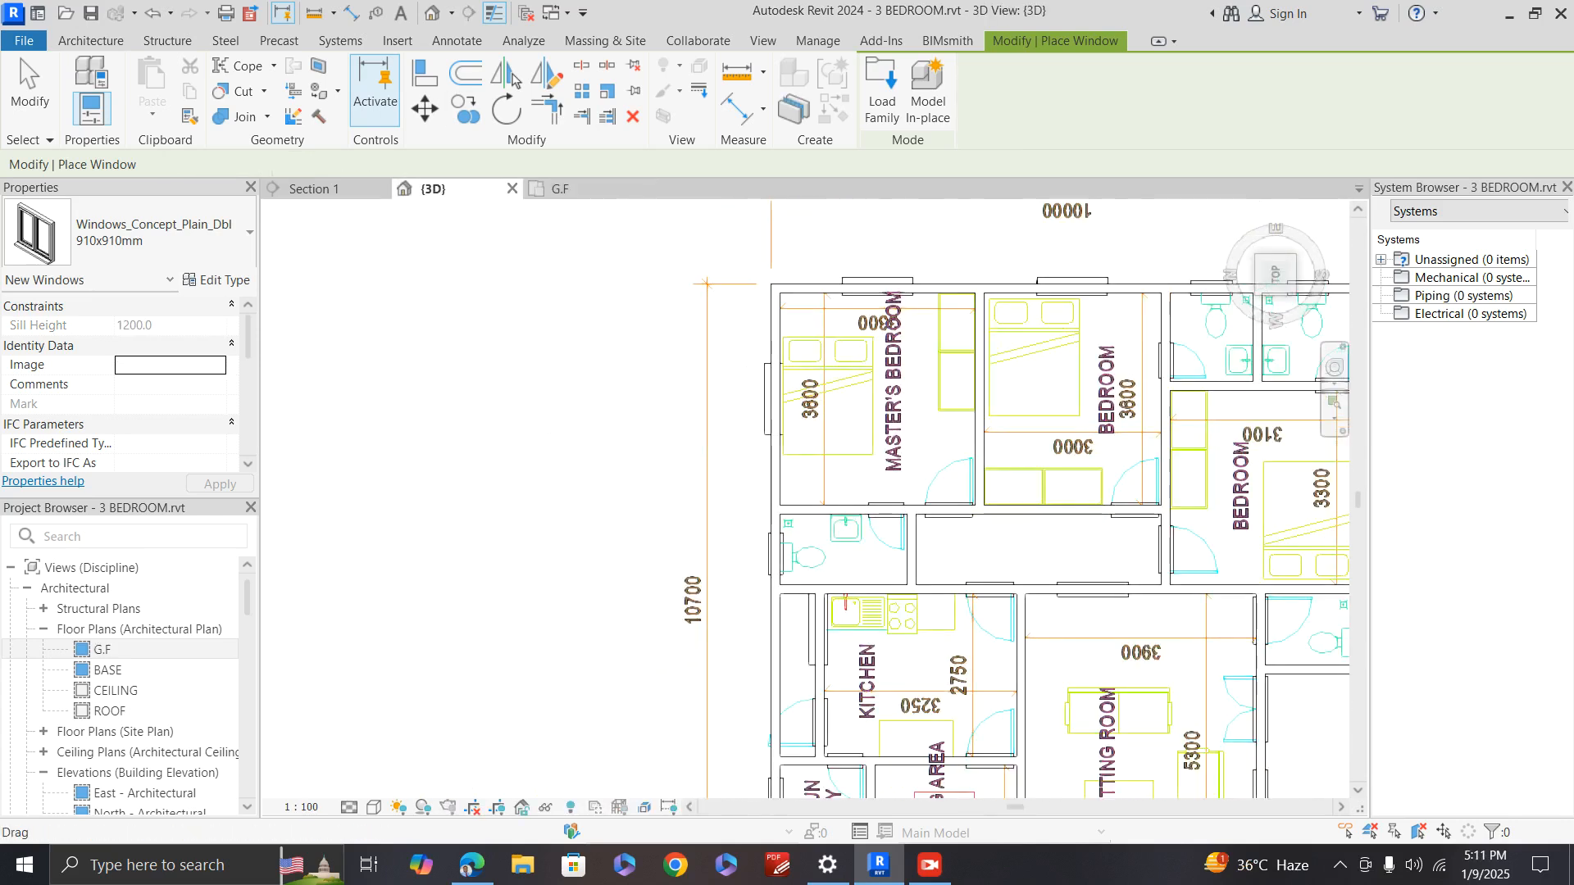
pyautogui.moveTo(1275, 274); pyautogui.dragTo(1289, 220)
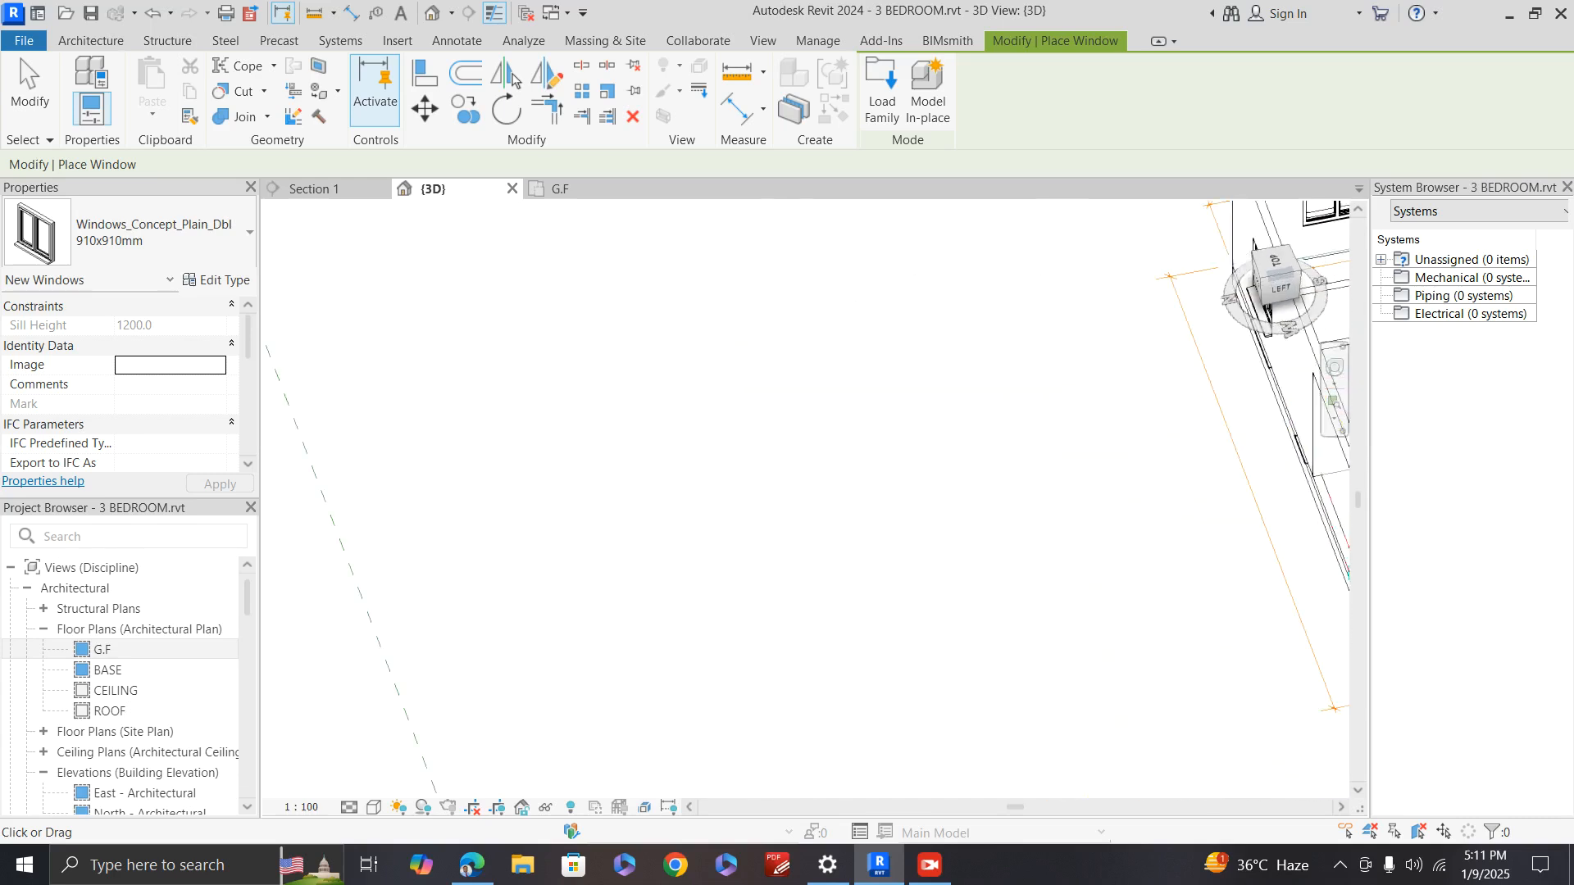
pyautogui.scroll(-2, 641, 465)
pyautogui.scroll(3, 1302, 571)
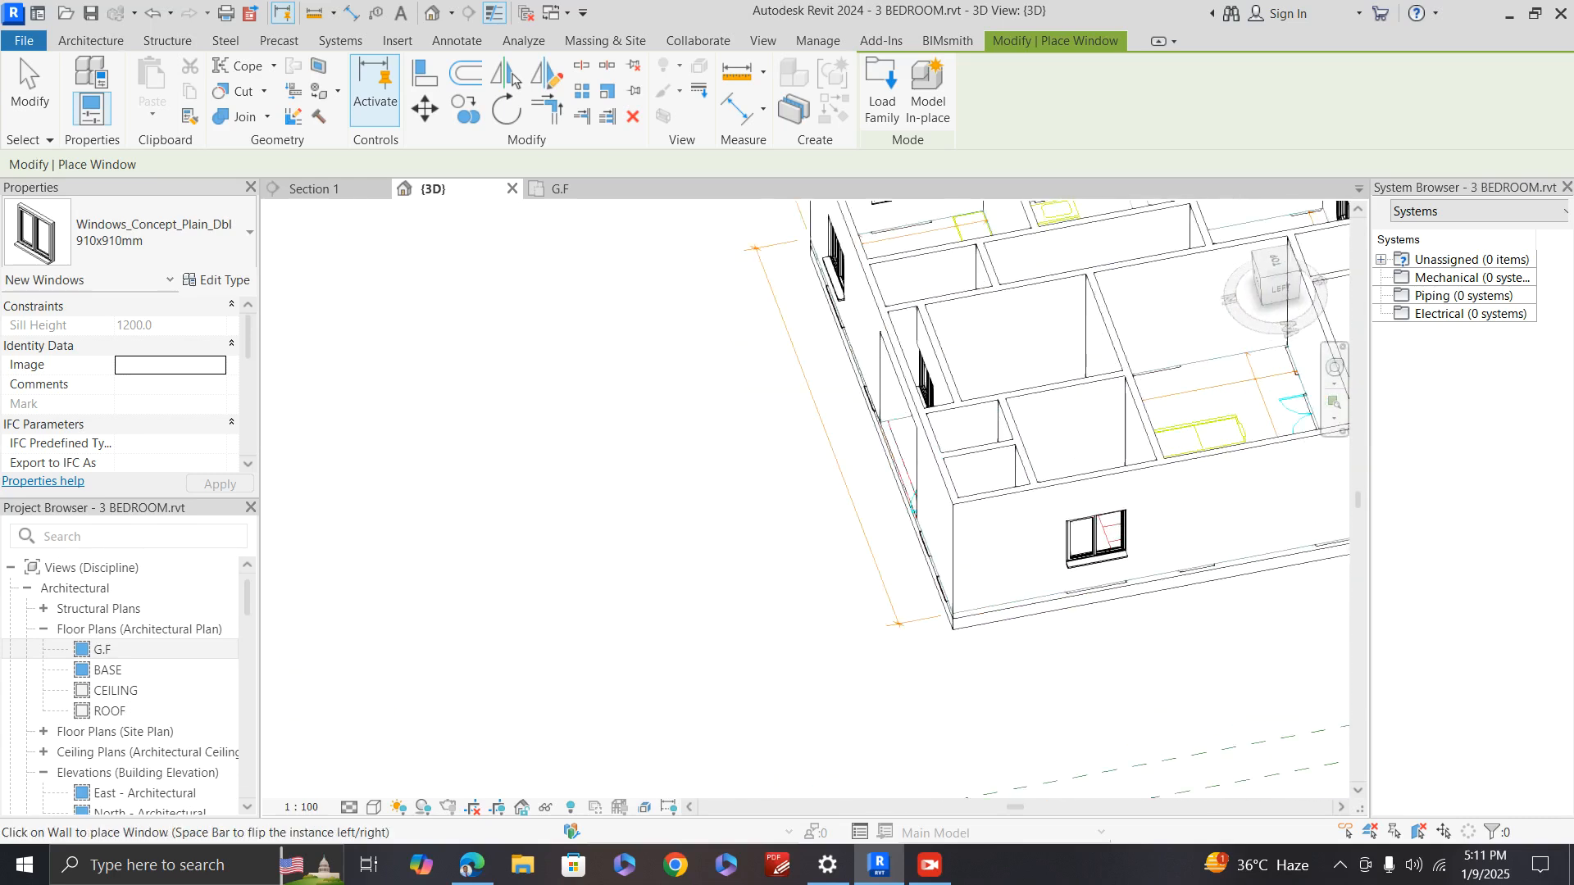
pyautogui.scroll(-2, 729, 575)
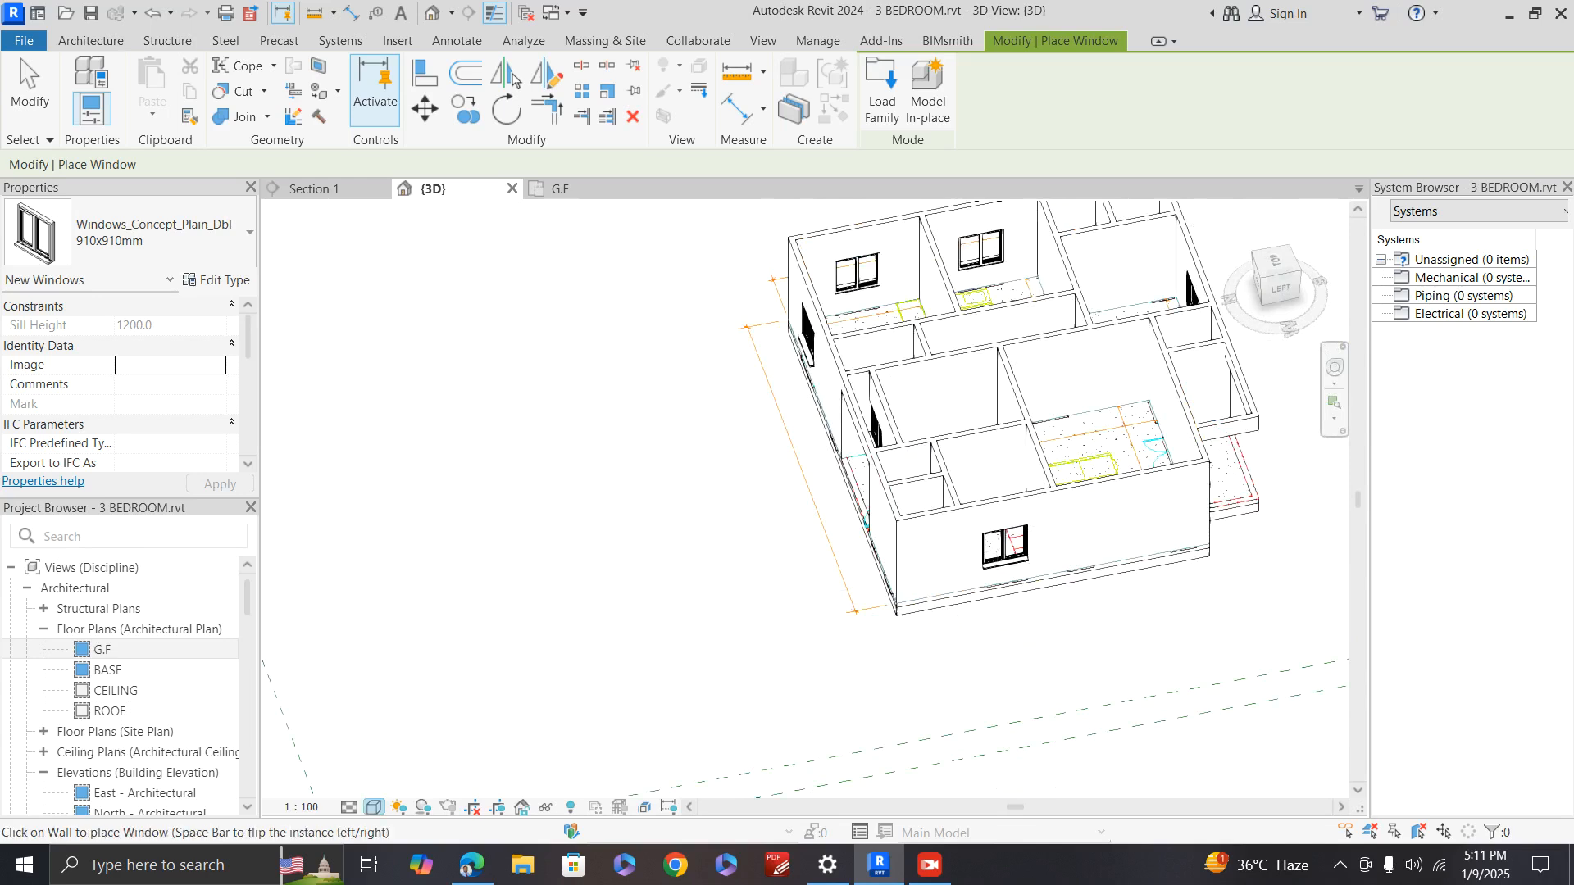
# Step: Set the 3D view's visual style to Shaded and end window placement
pyautogui.click(374, 807)
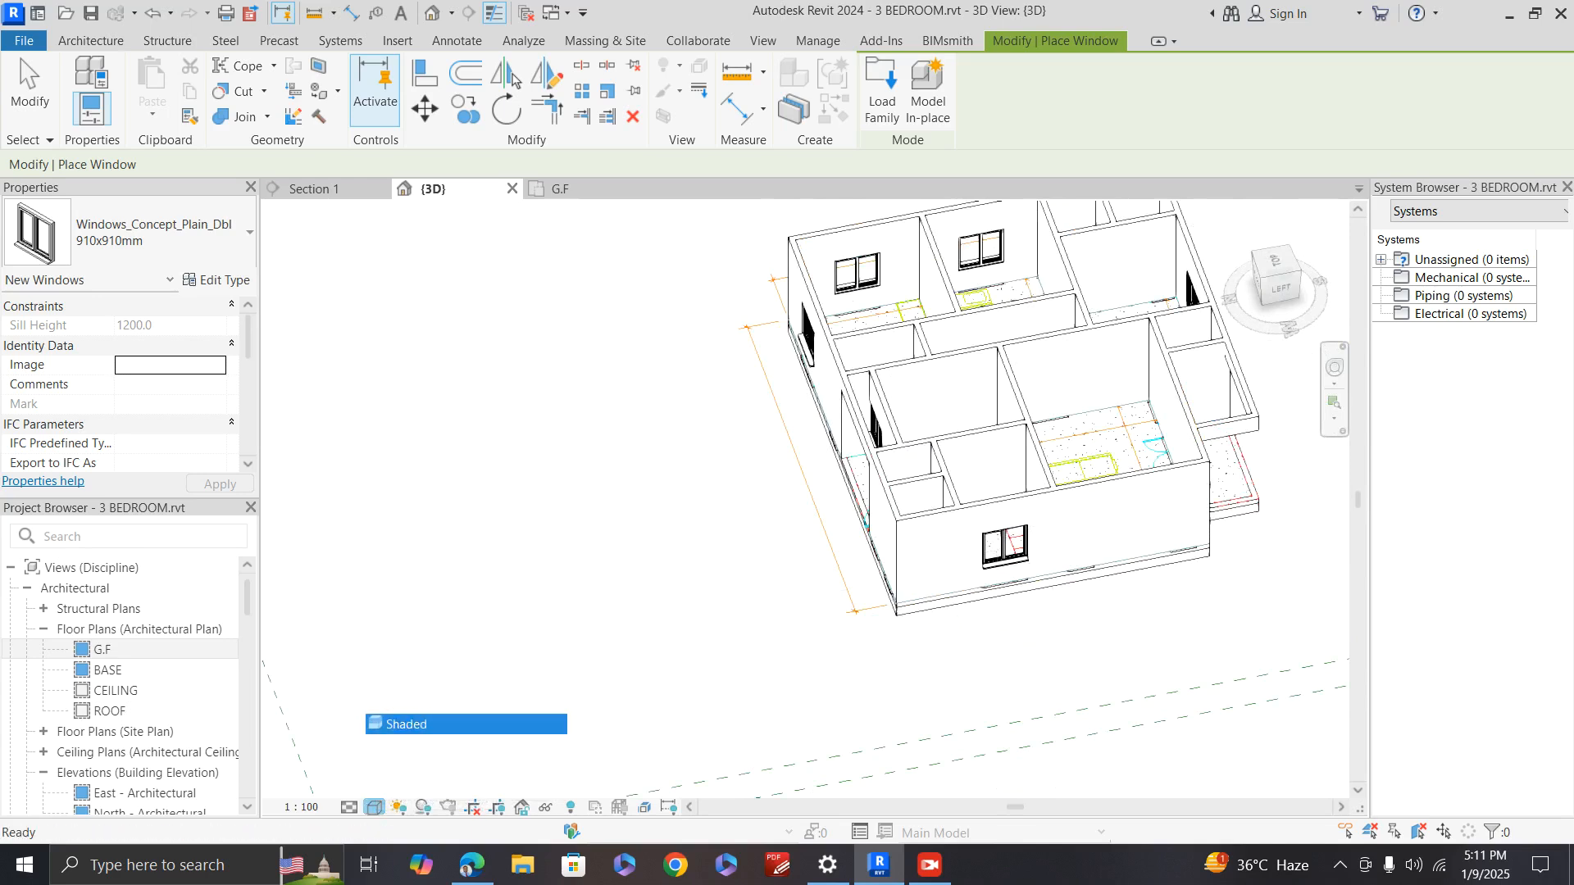
pyautogui.click(407, 724)
pyautogui.scroll(2, 1111, 548)
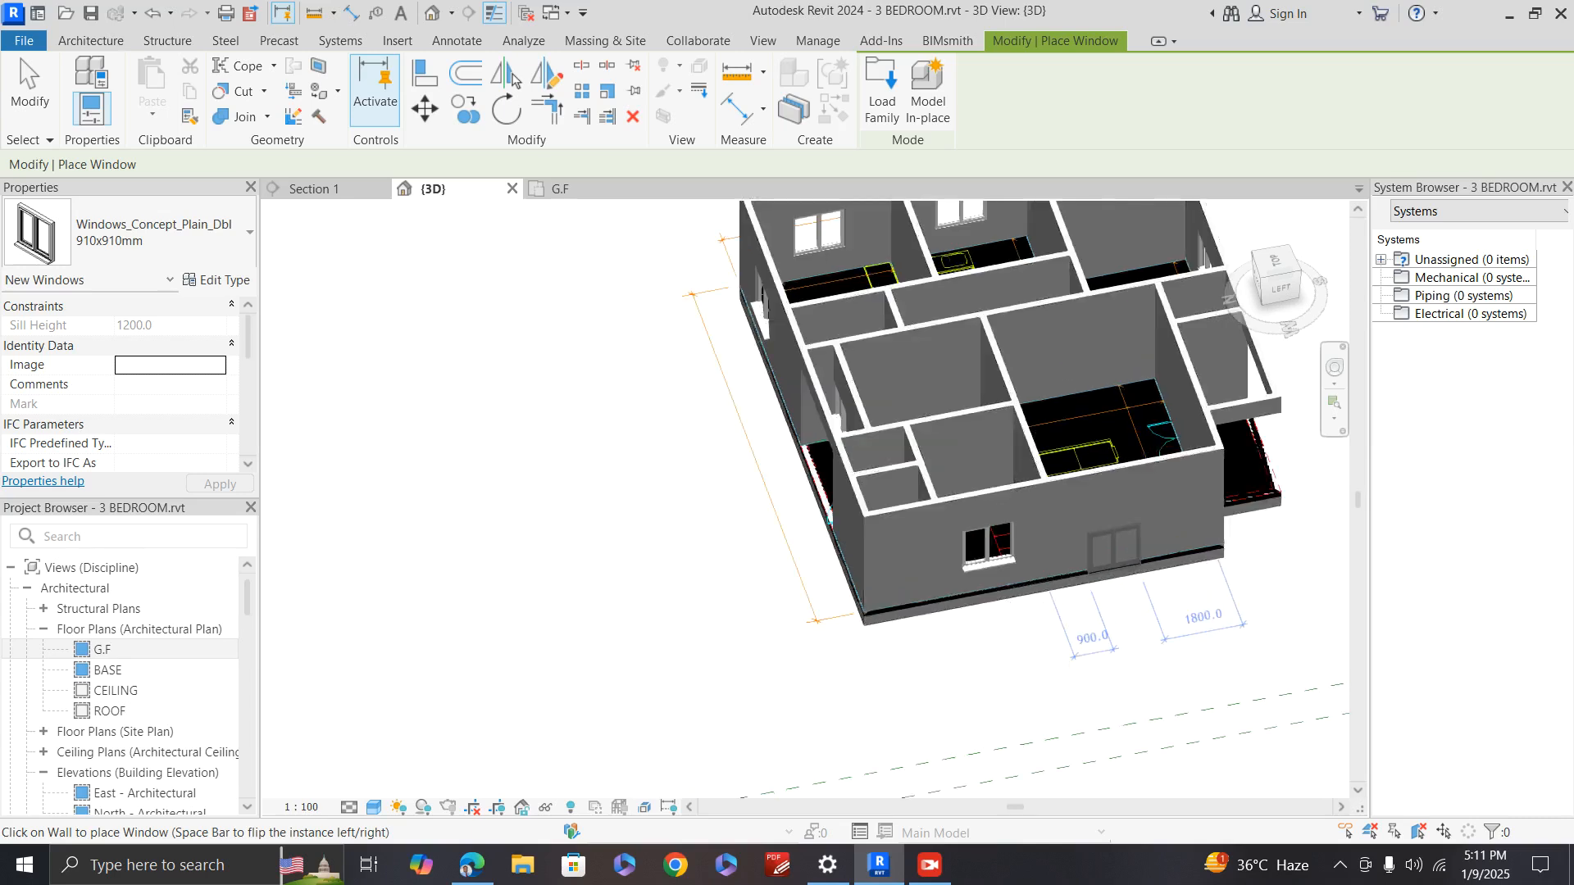
pyautogui.scroll(4, 1080, 574)
pyautogui.press('Escape')
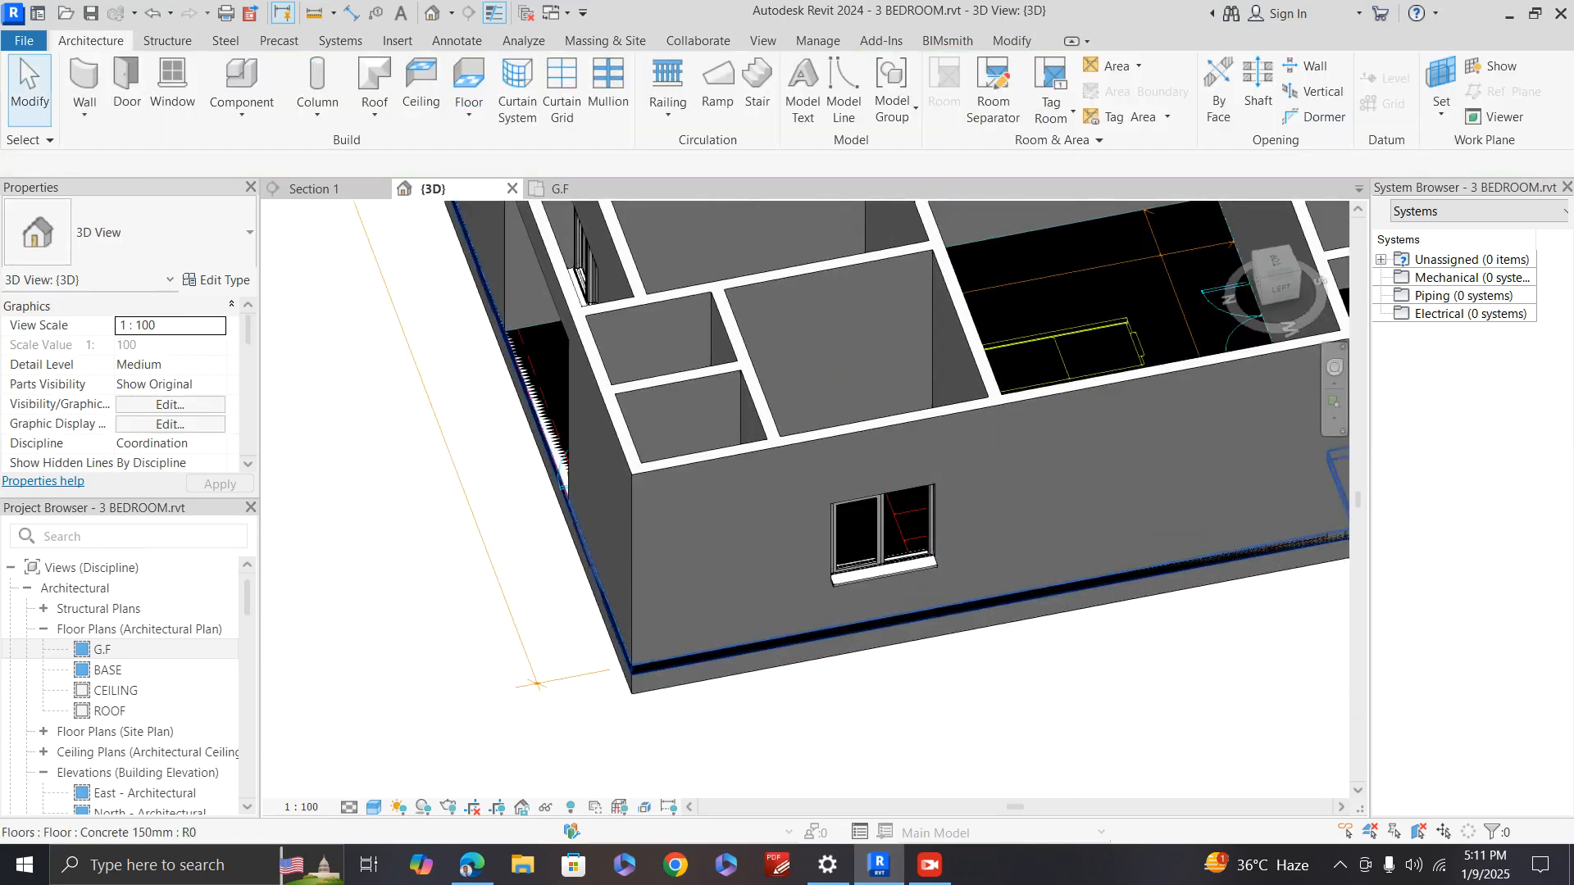
# Step: Examine the dining area window and the other placed windows in the shaded model, then return to the G.F floor plan
pyautogui.scroll(-3, 710, 649)
pyautogui.scroll(-2, 694, 622)
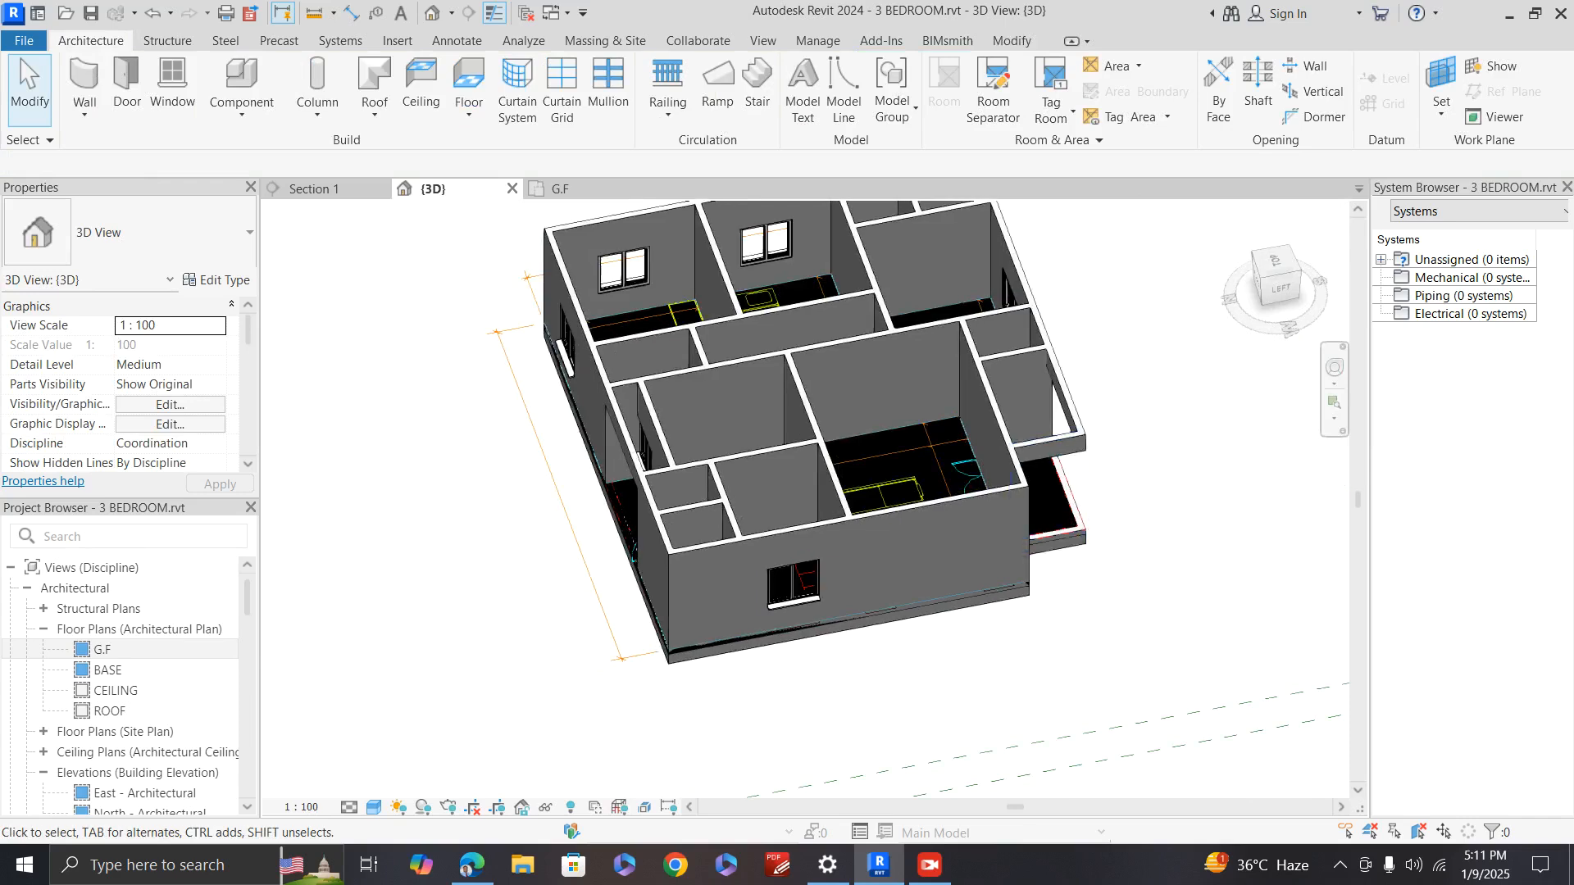
pyautogui.scroll(5, 790, 631)
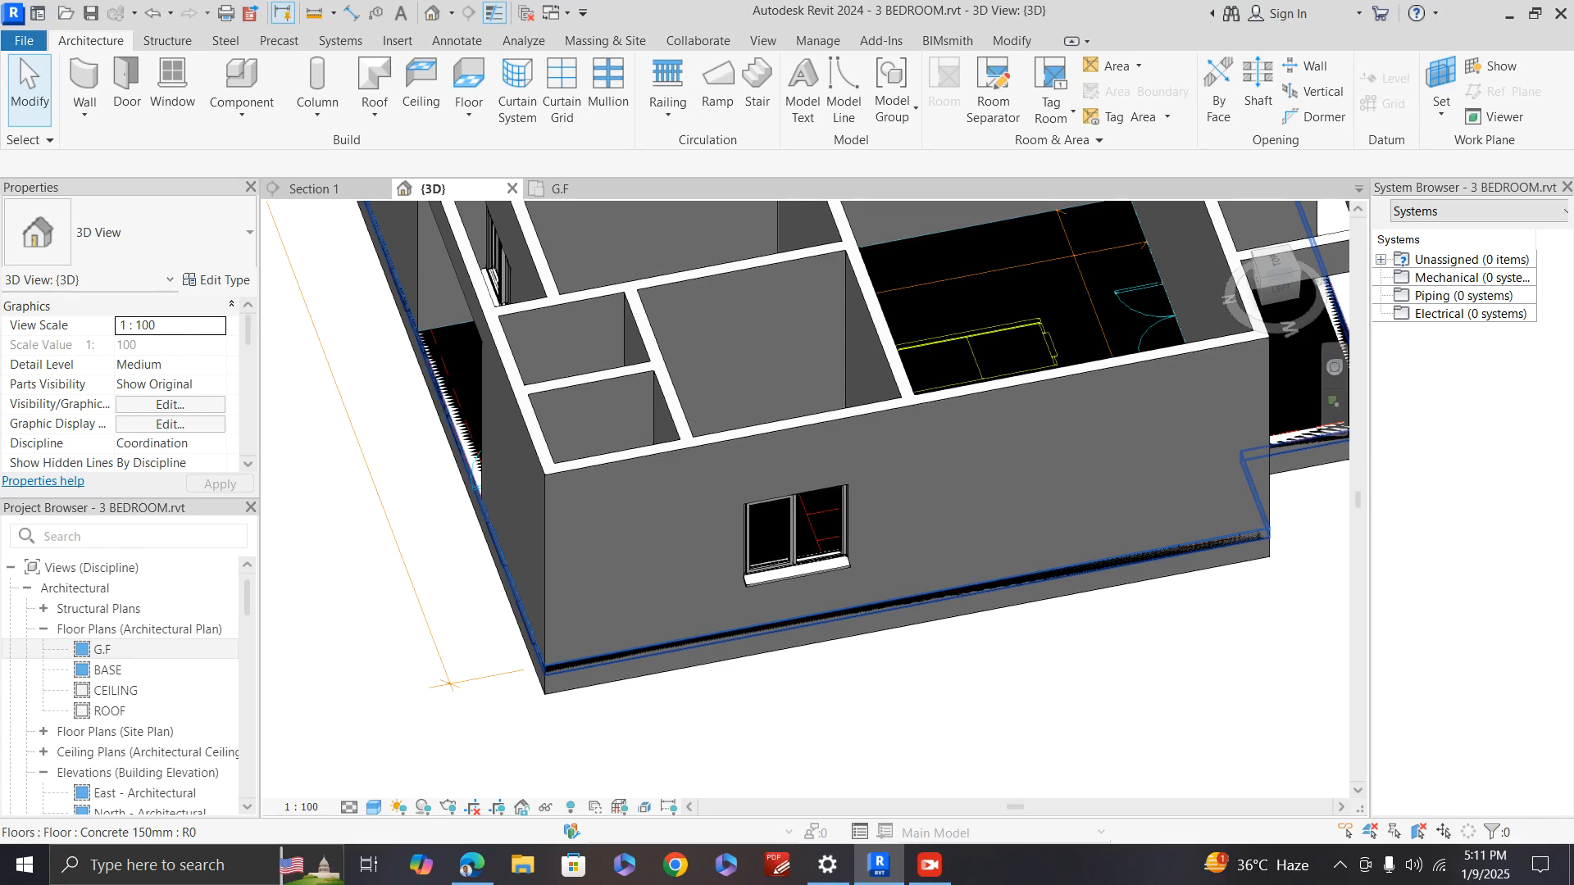
pyautogui.scroll(3, 588, 687)
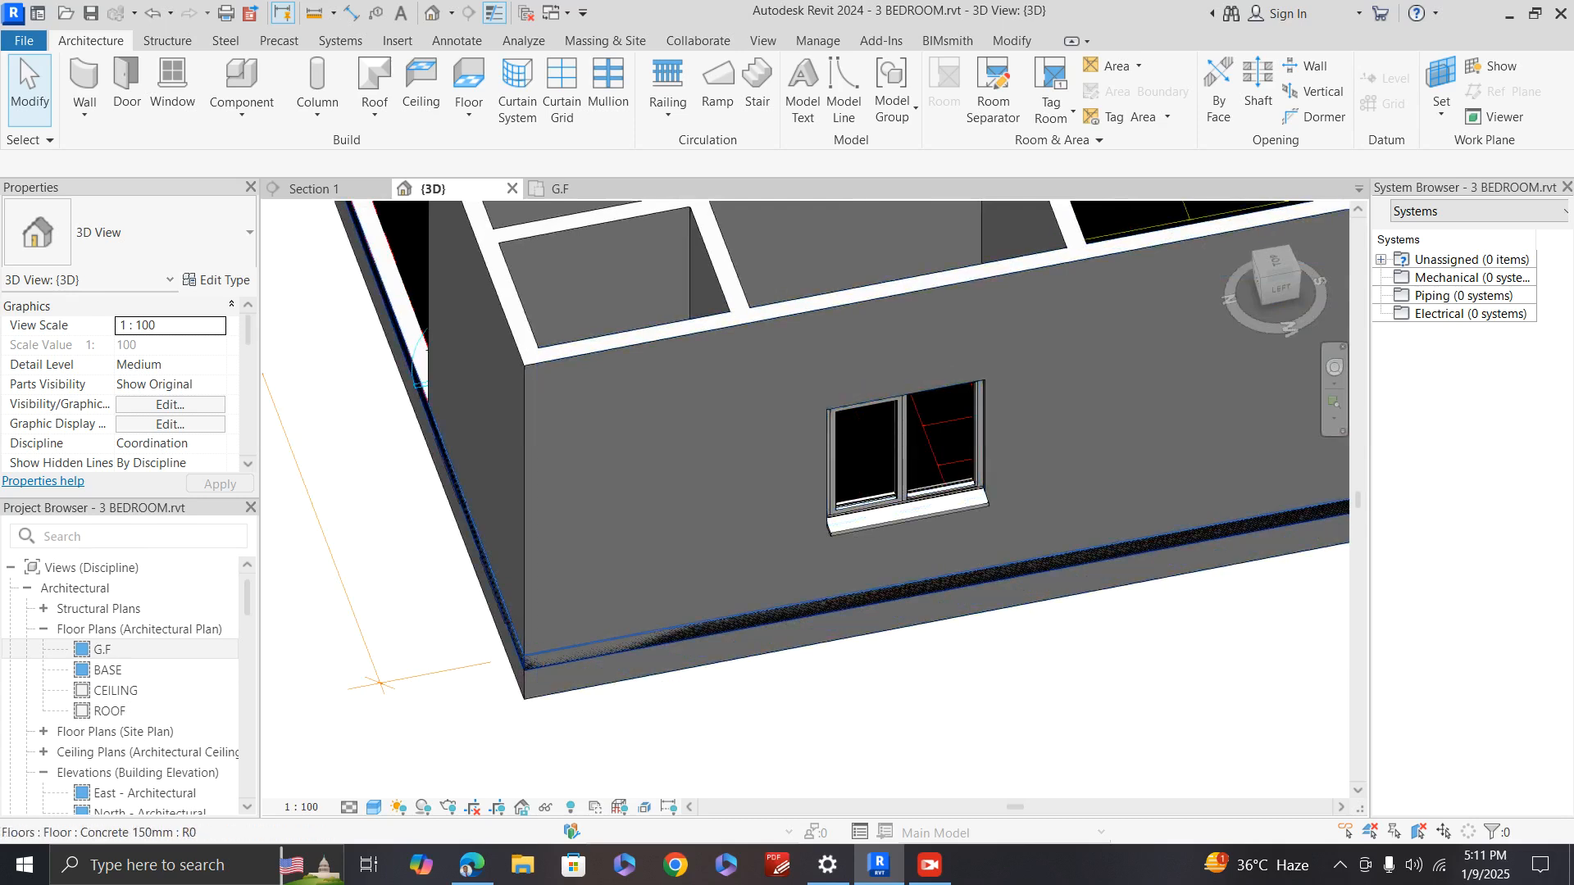
pyautogui.scroll(-5, 702, 617)
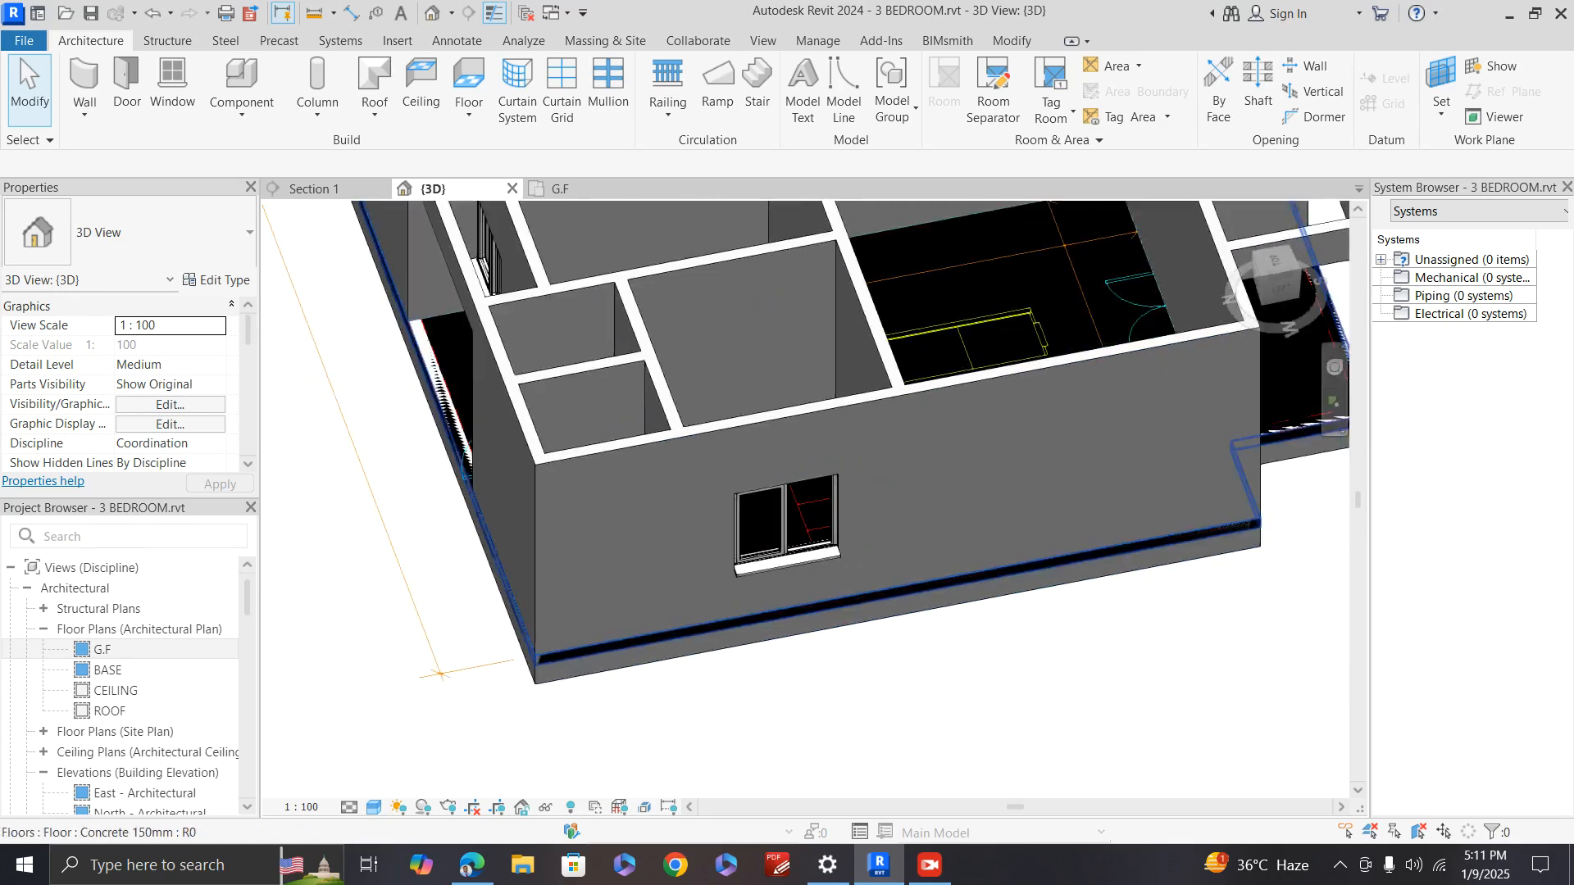
pyautogui.scroll(-2, 882, 563)
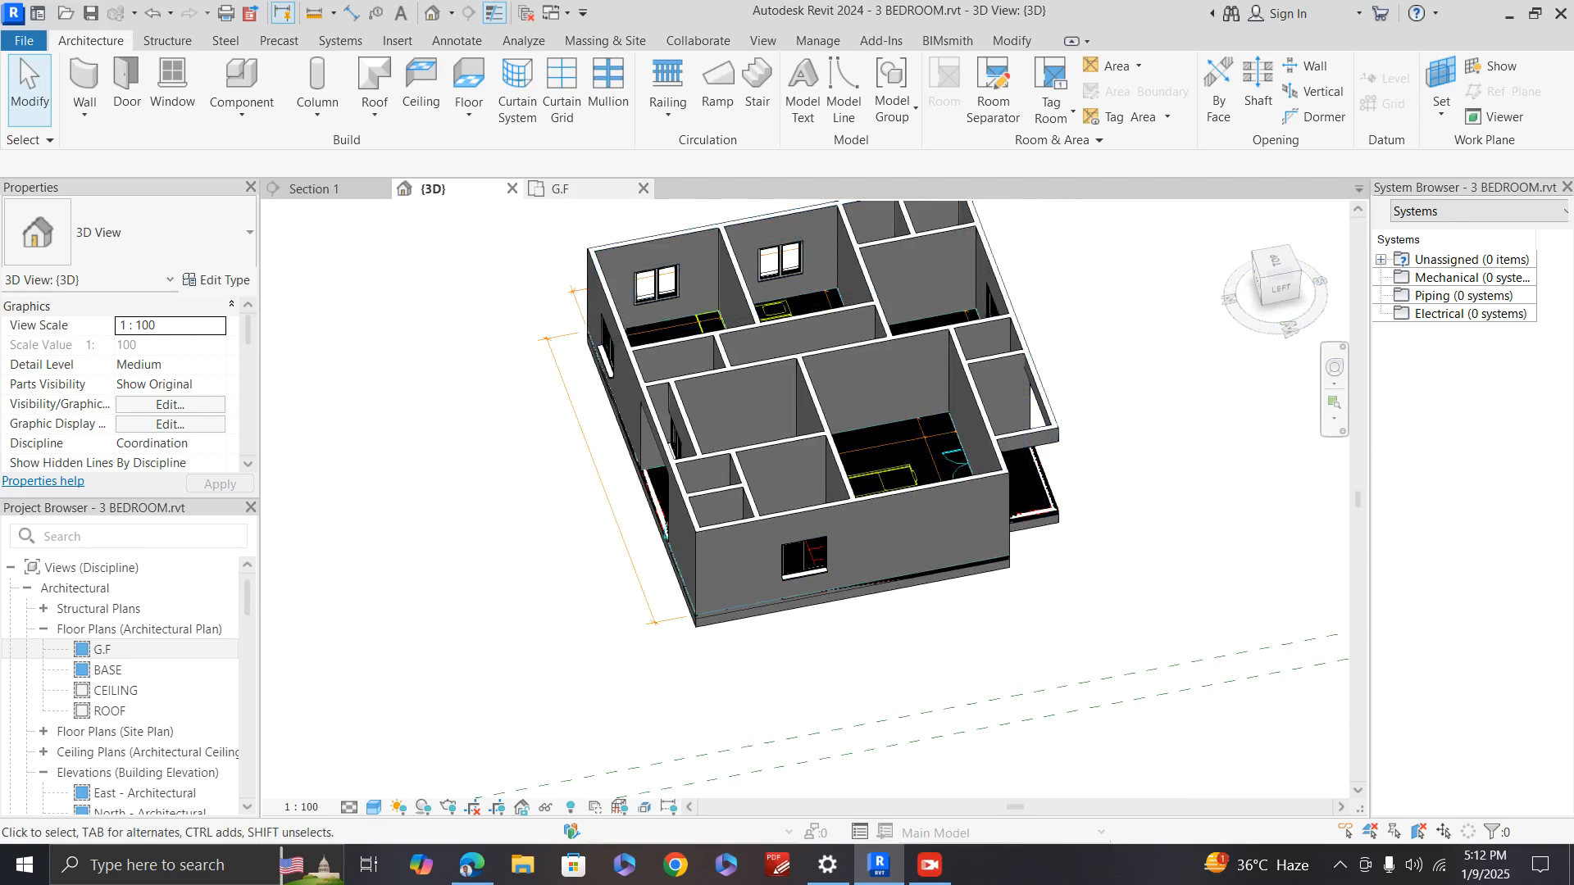
pyautogui.click(551, 189)
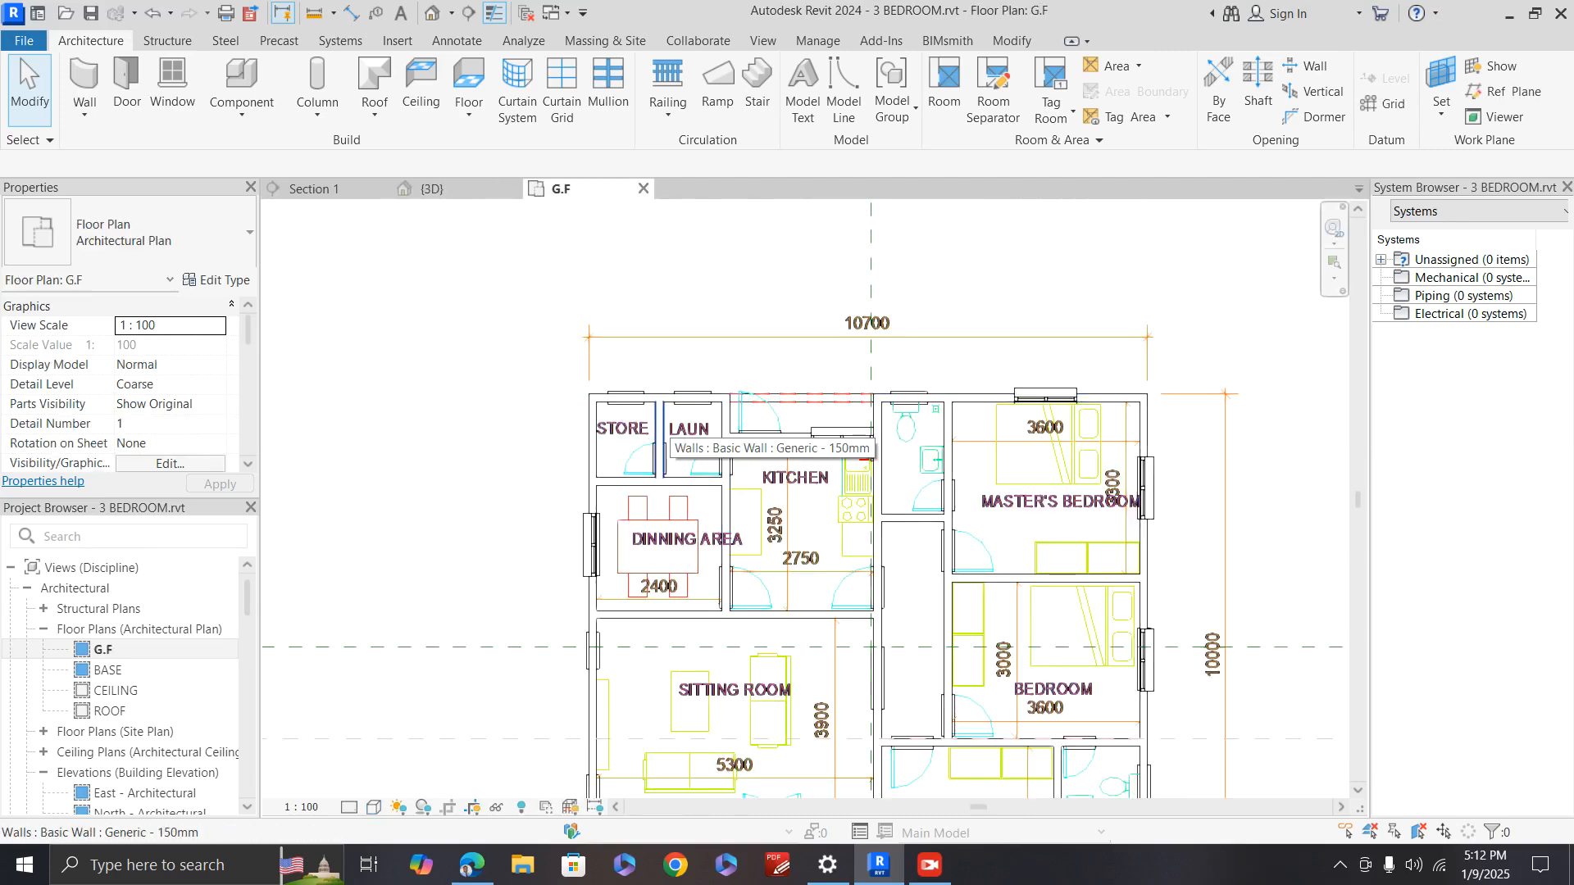
pyautogui.scroll(-3, 689, 473)
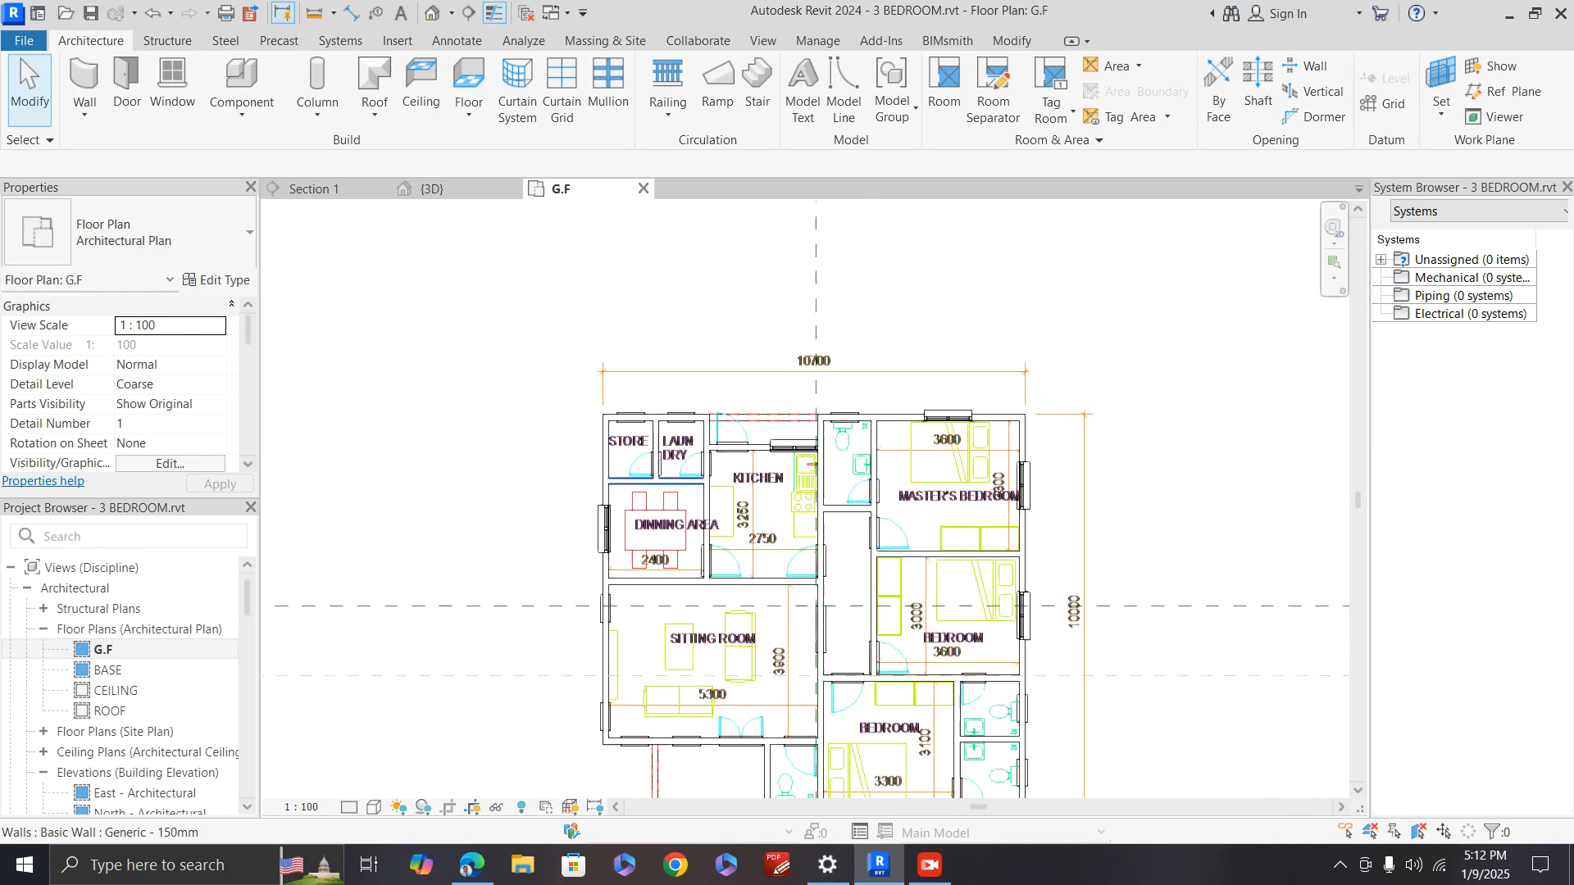
pyautogui.scroll(3, 623, 742)
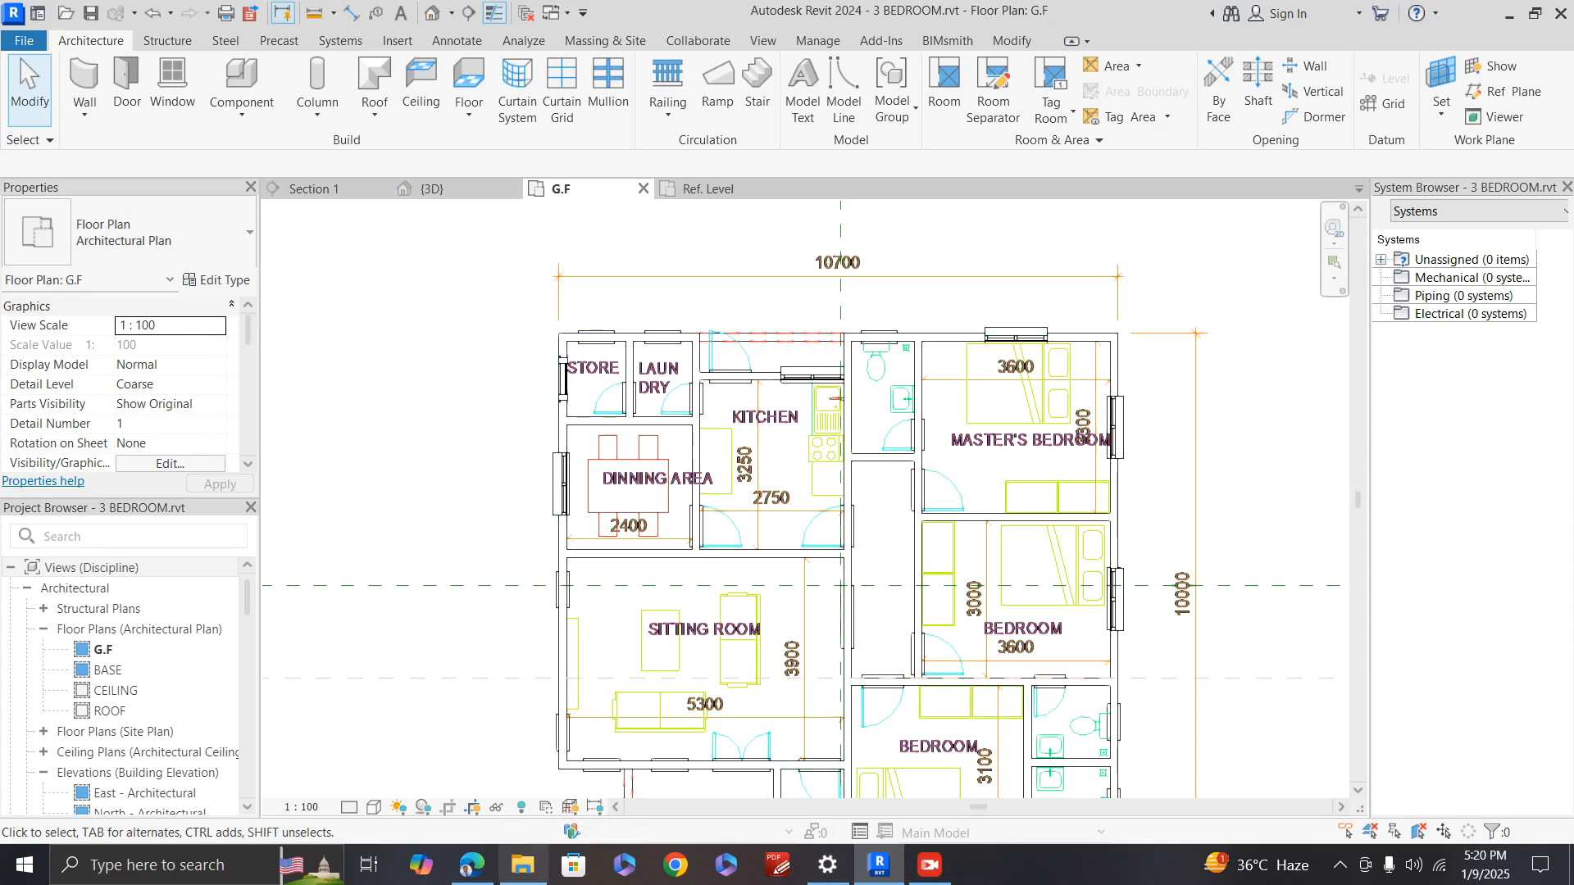
# Step: Switch to Edge, view the Epic Clad-Wood Double-Hung Window page on BIMsmith Market, and go back to the Windows category
pyautogui.moveTo(471, 865)
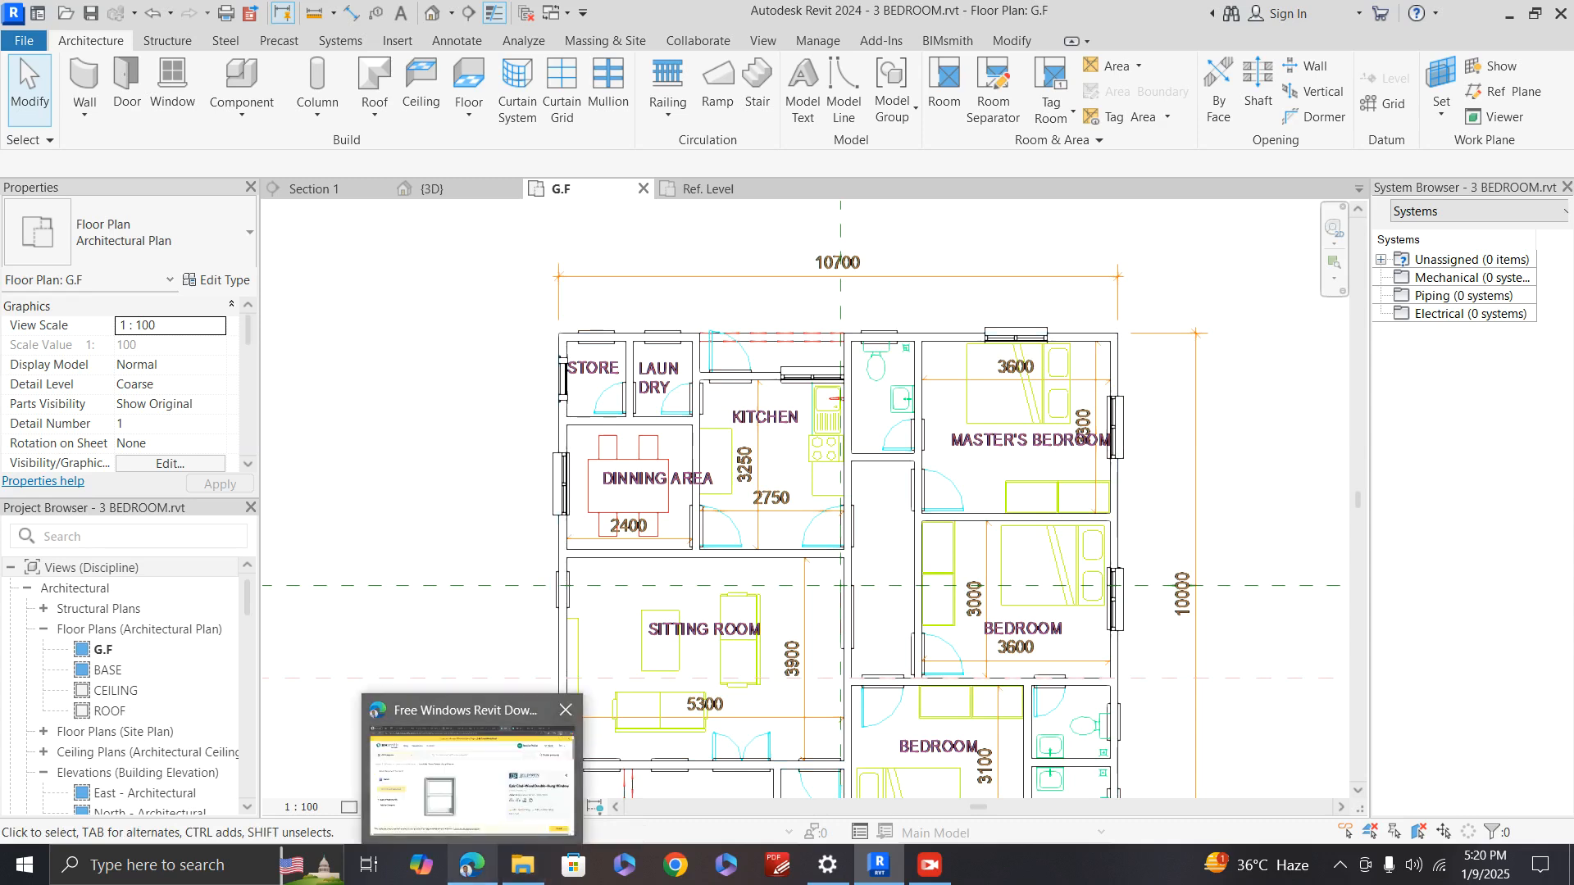
pyautogui.click(472, 787)
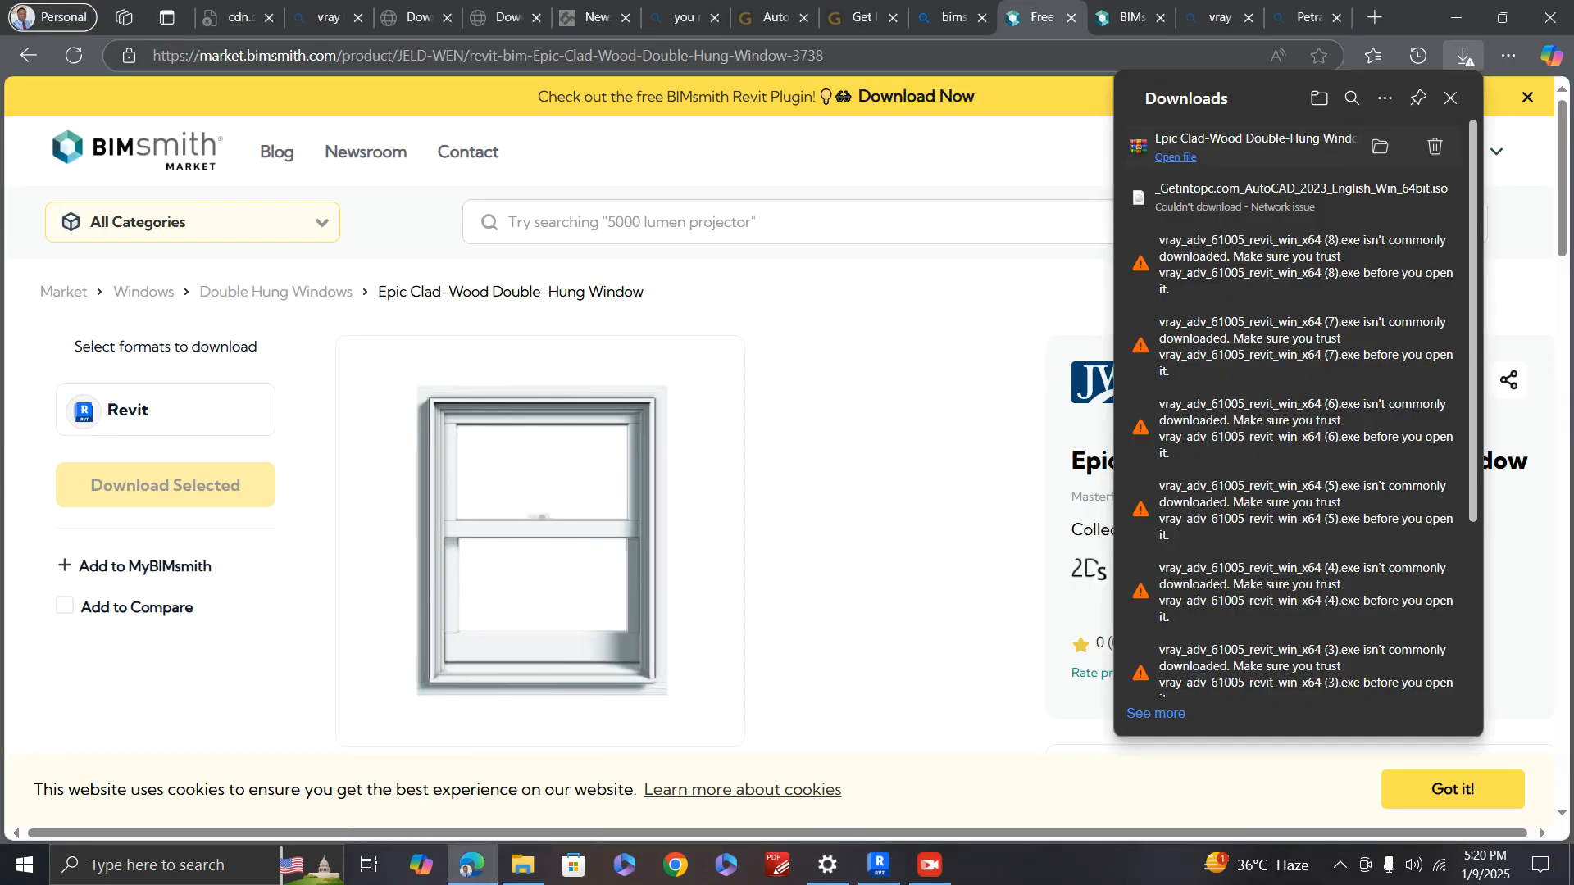
pyautogui.scroll(-1, 779, 451)
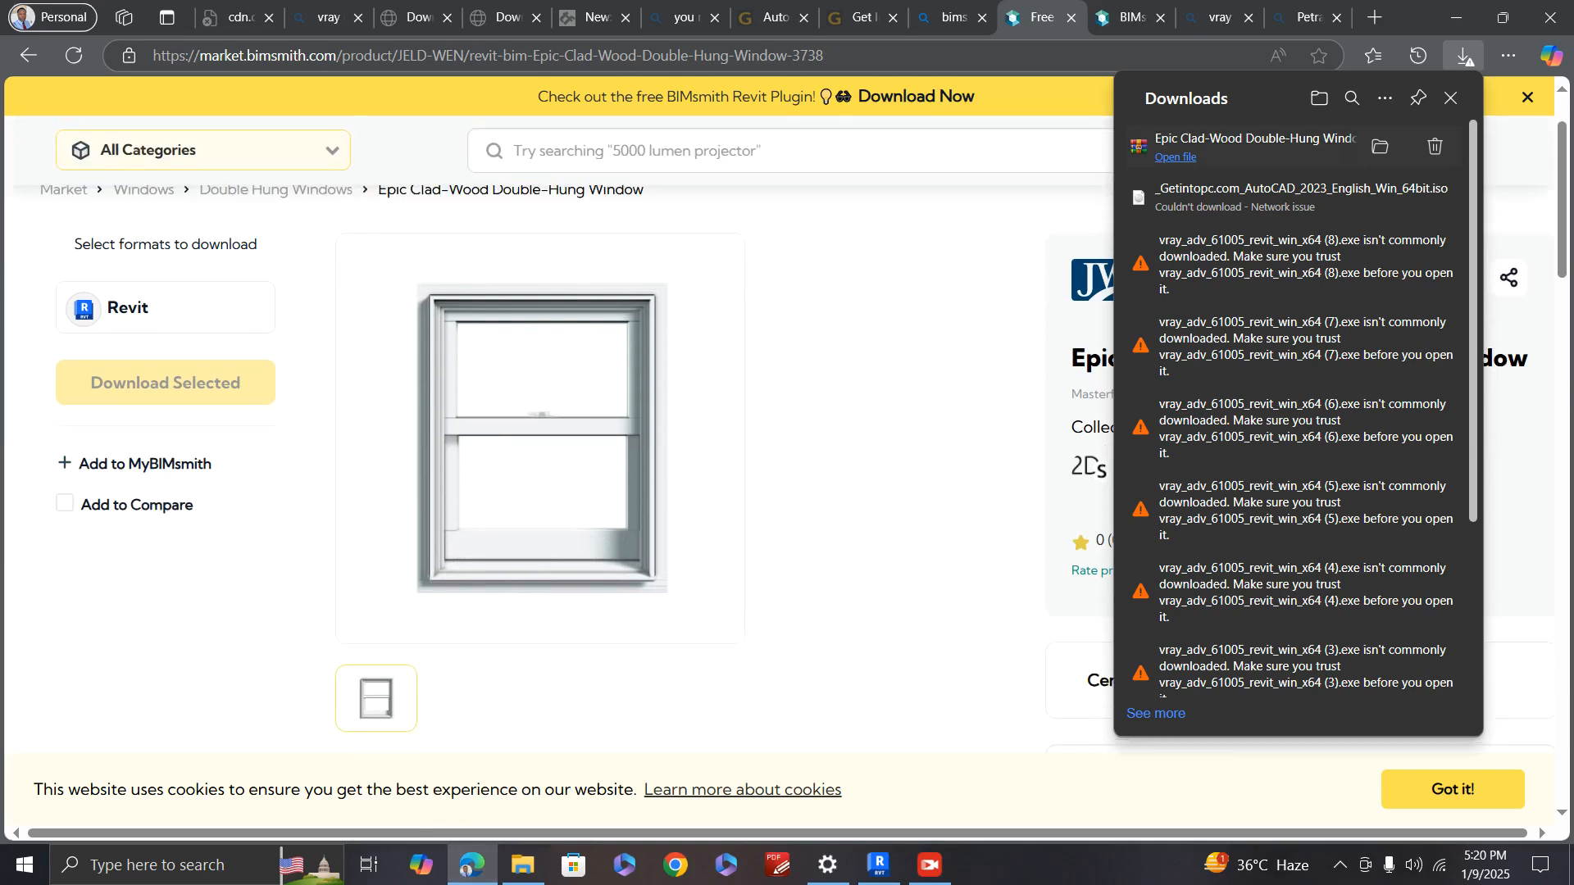
pyautogui.scroll(-2, 779, 467)
pyautogui.scroll(2, 779, 467)
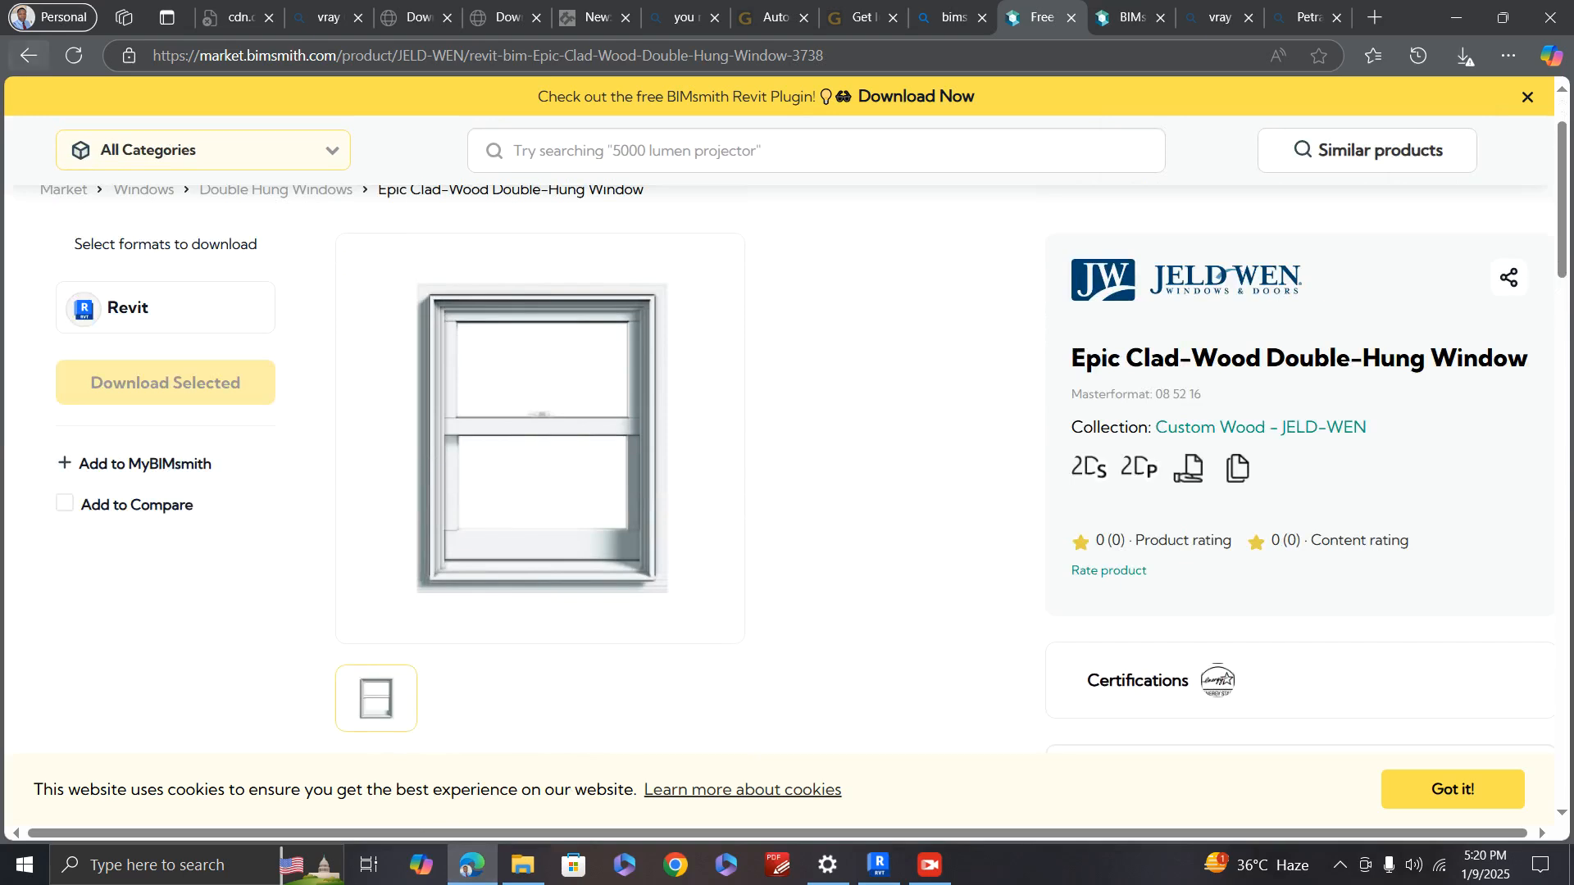
pyautogui.click(28, 55)
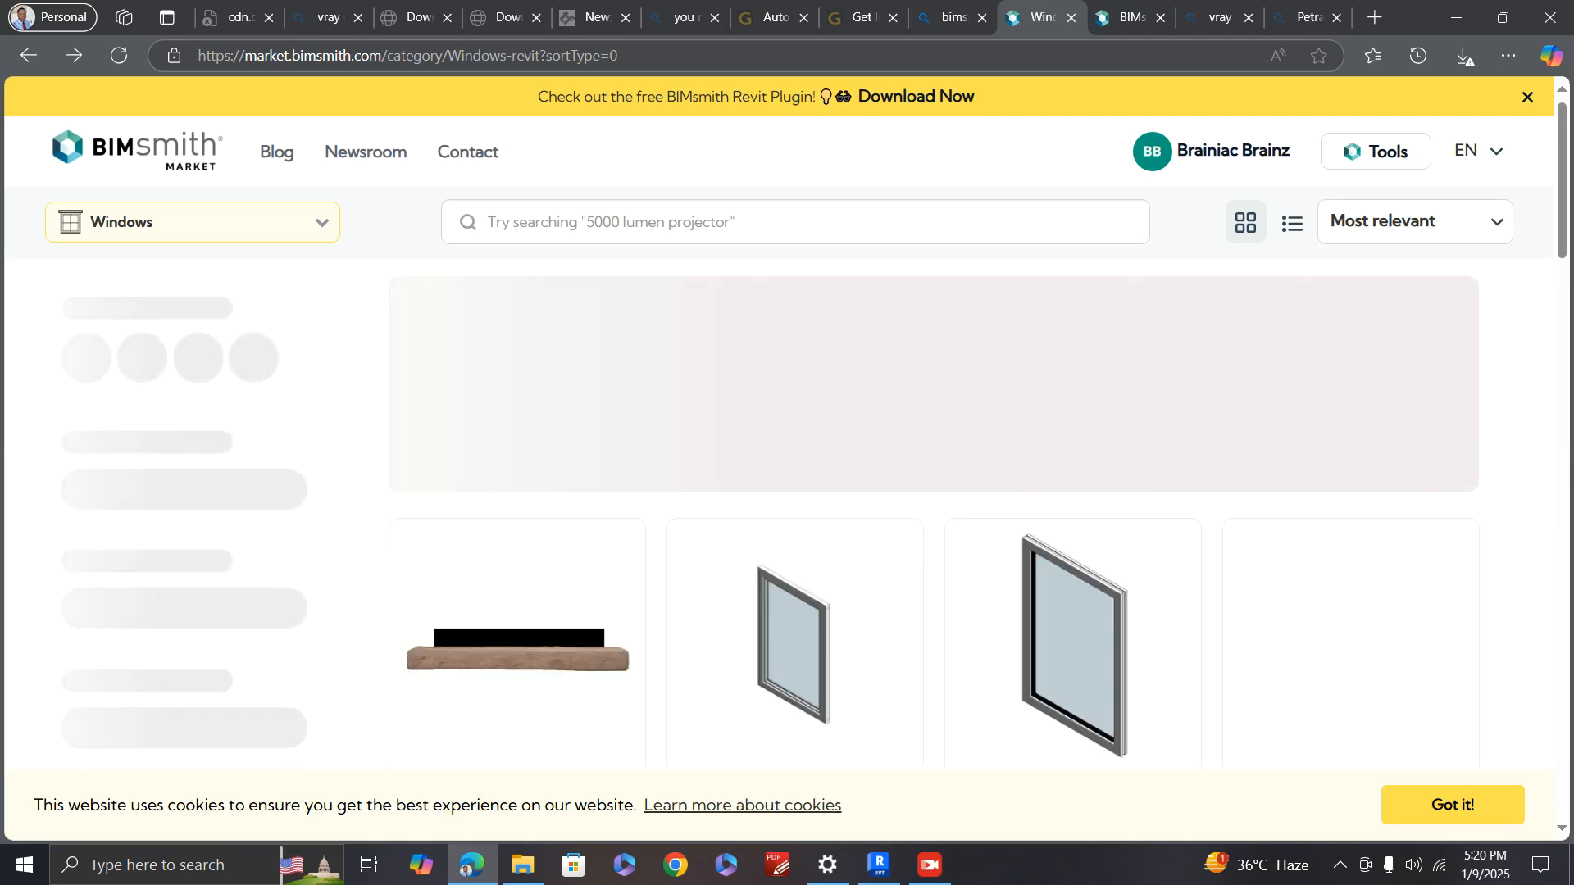
# Step: Browse the BIMsmith Market Windows category for downloadable Revit window families
pyautogui.scroll(-6, 804, 509)
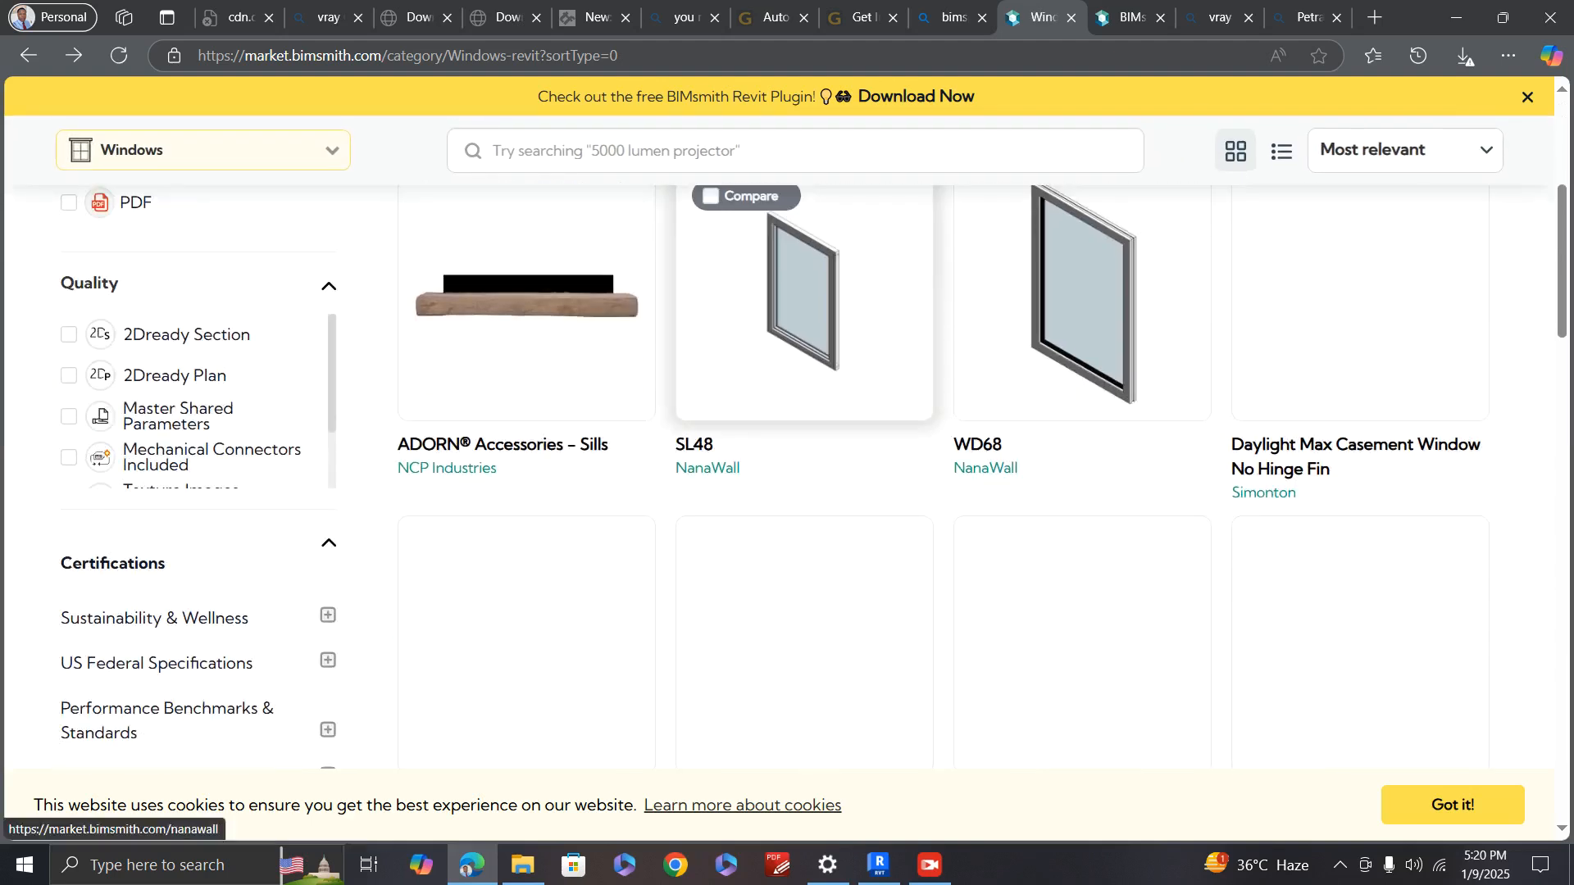
pyautogui.scroll(-1, 803, 533)
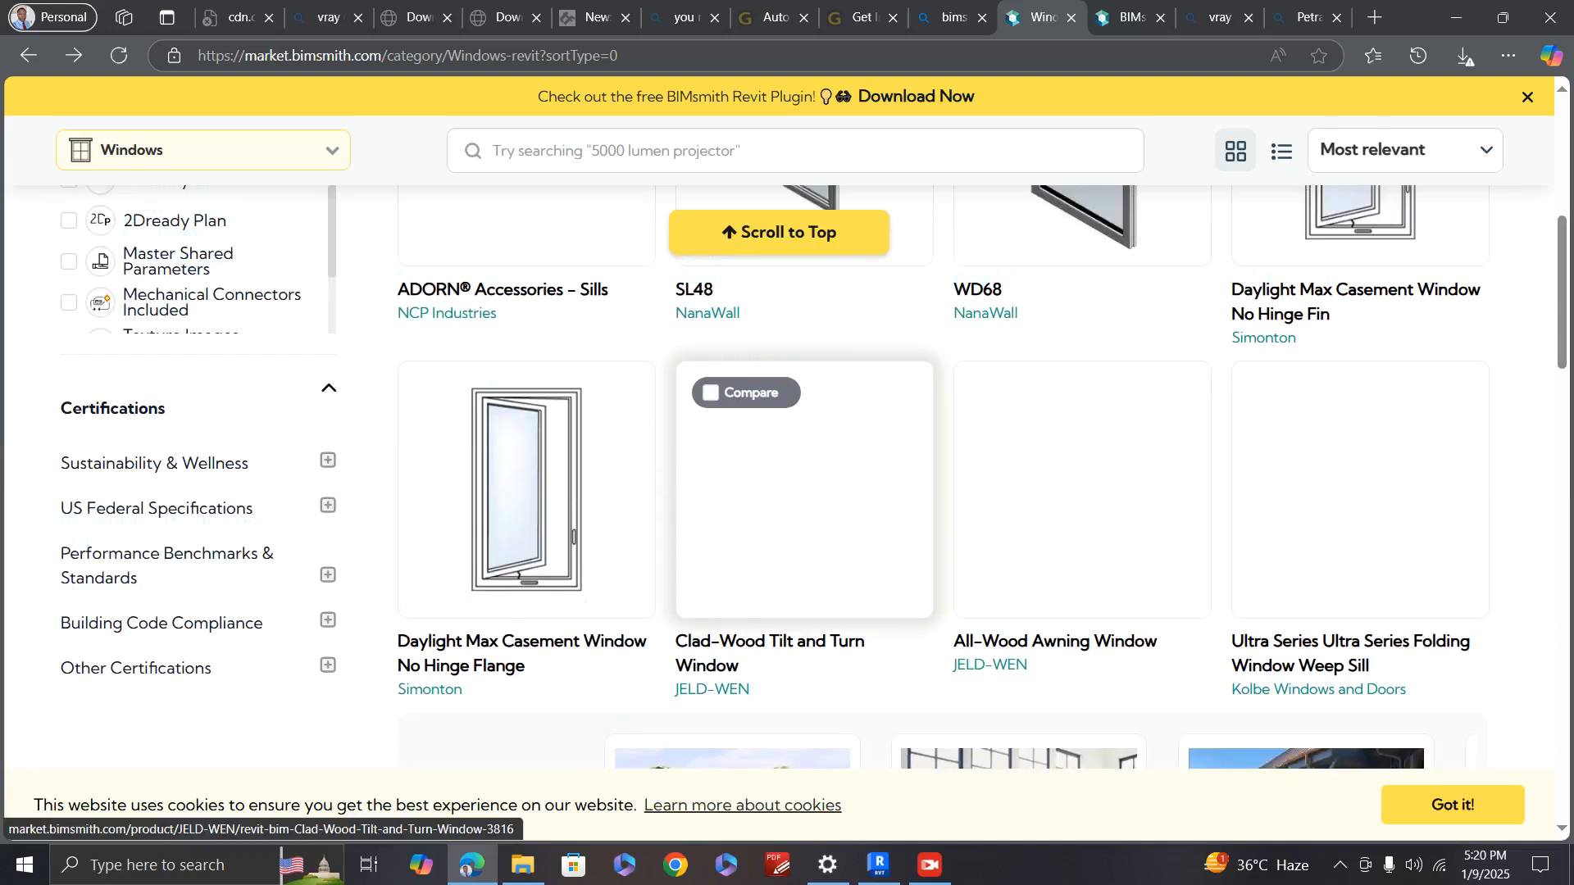
pyautogui.scroll(2, 1083, 328)
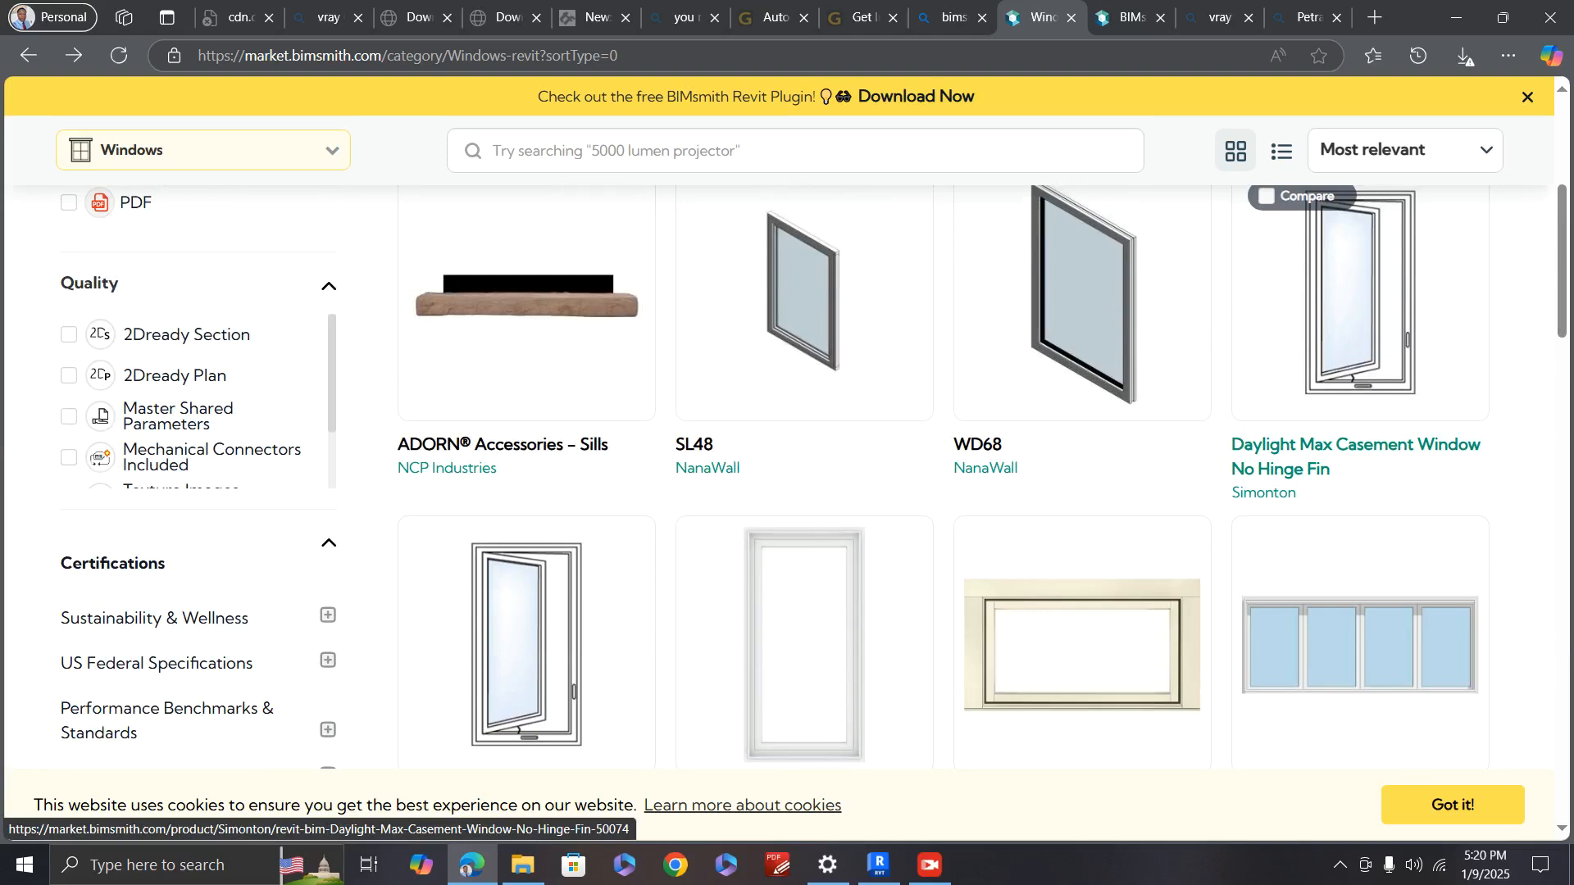
pyautogui.scroll(-1, 804, 533)
pyautogui.scroll(-8, 804, 492)
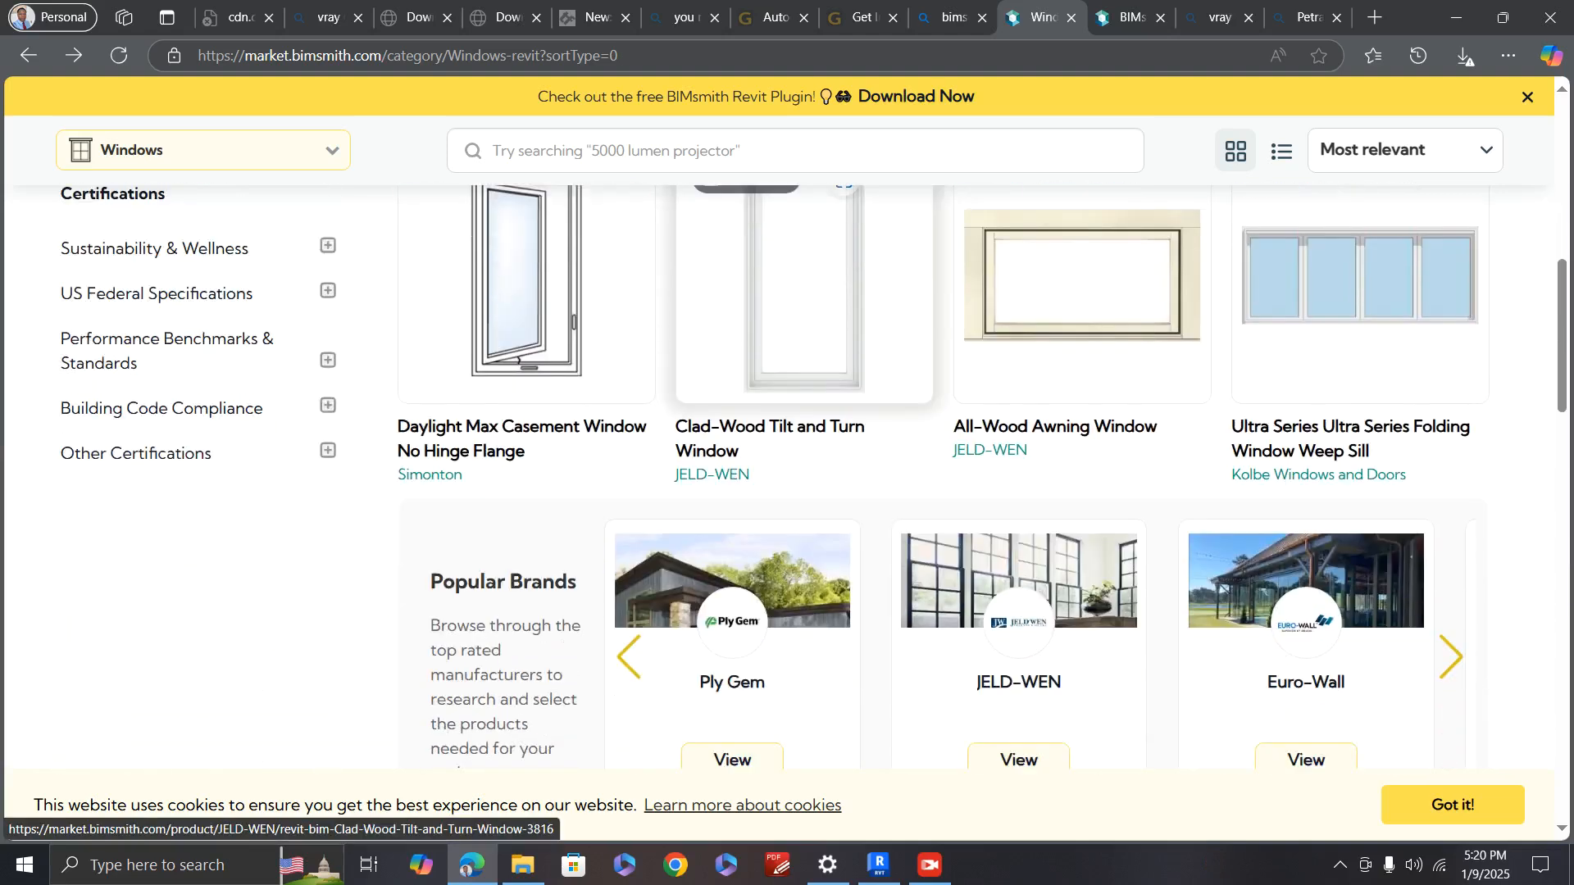
pyautogui.scroll(-7, 803, 397)
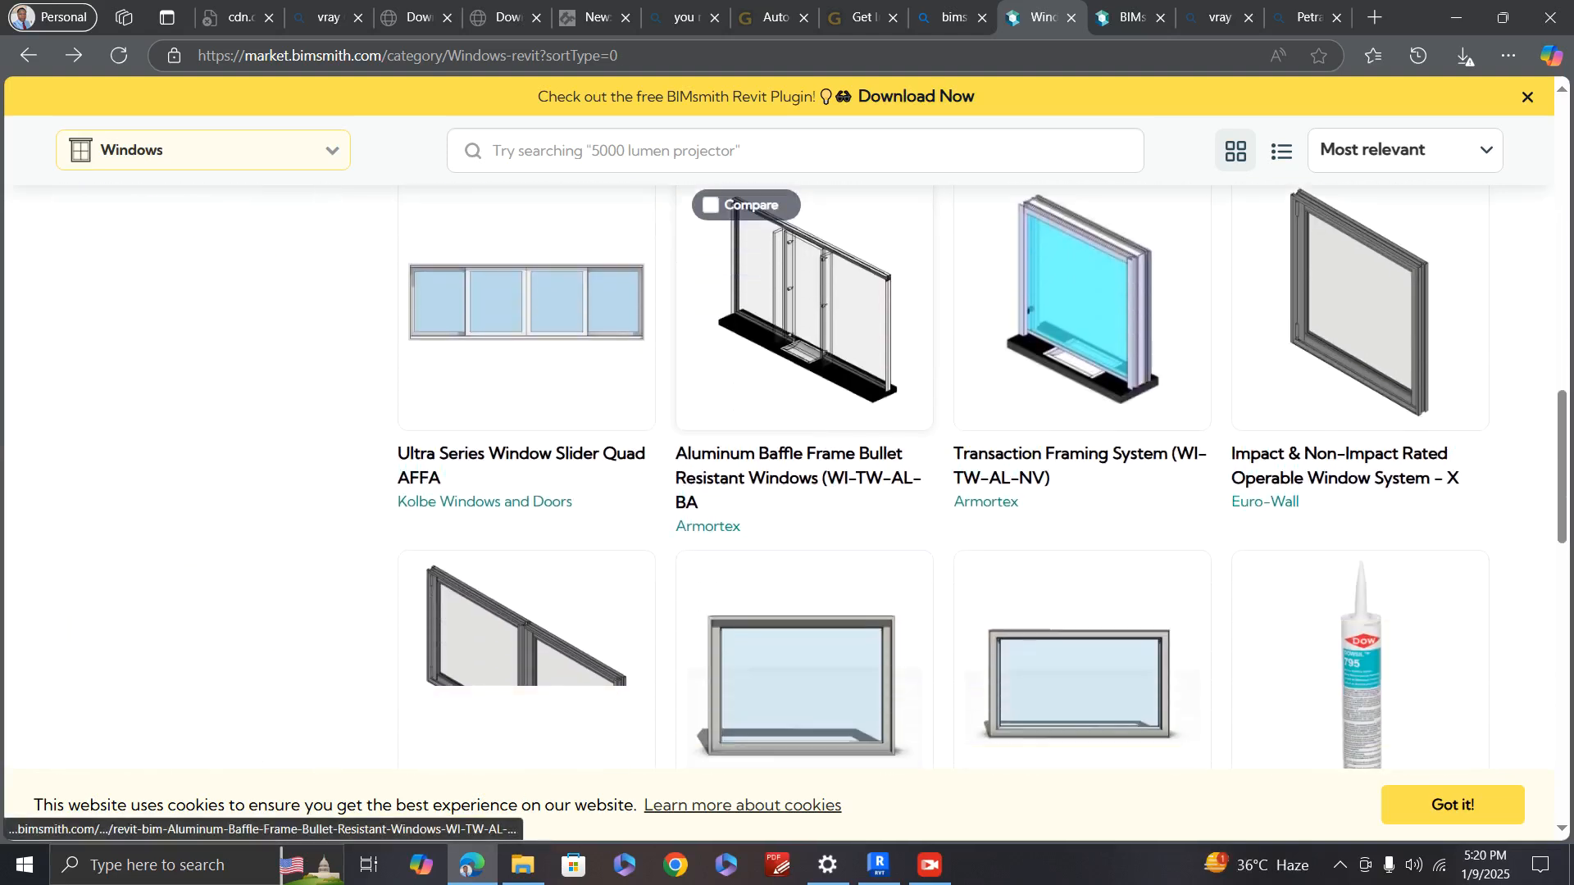
pyautogui.scroll(-7, 804, 492)
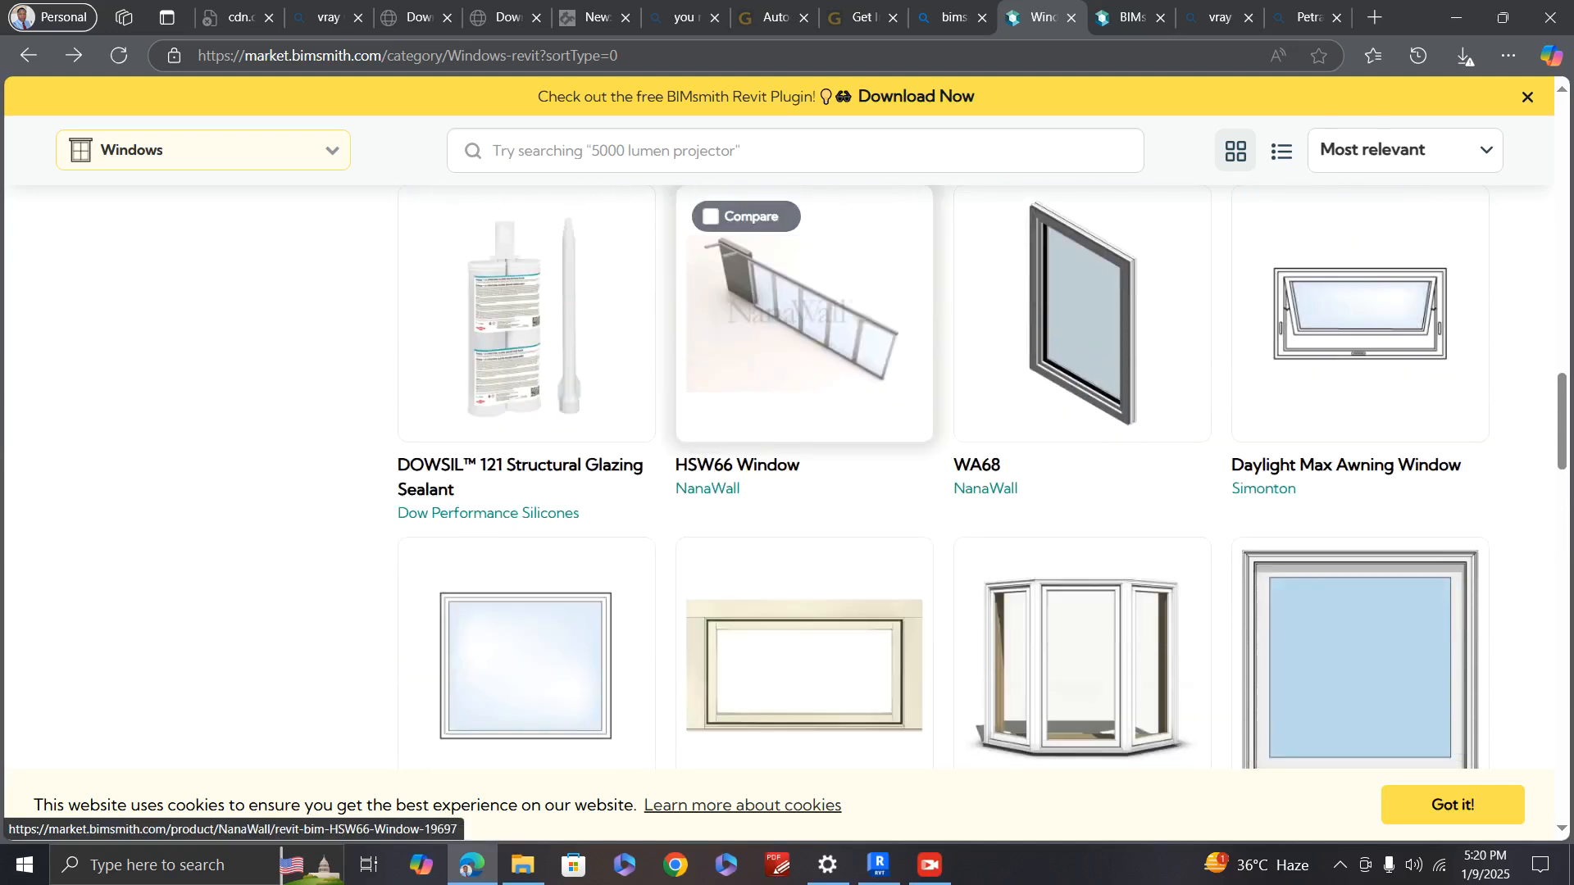
pyautogui.scroll(-4, 803, 491)
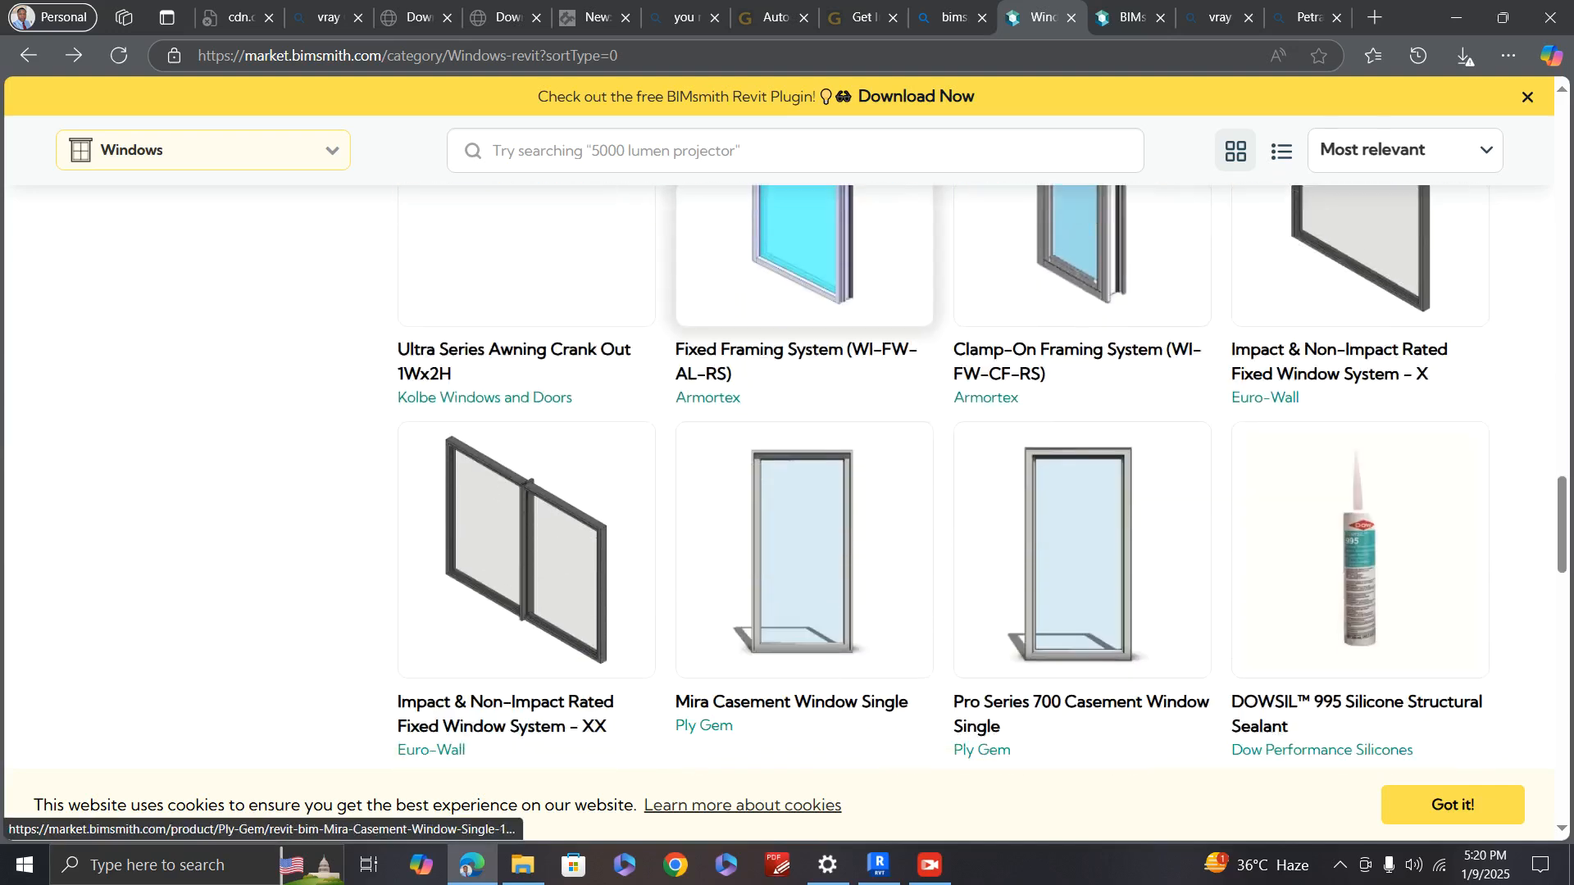
pyautogui.scroll(-4, 803, 492)
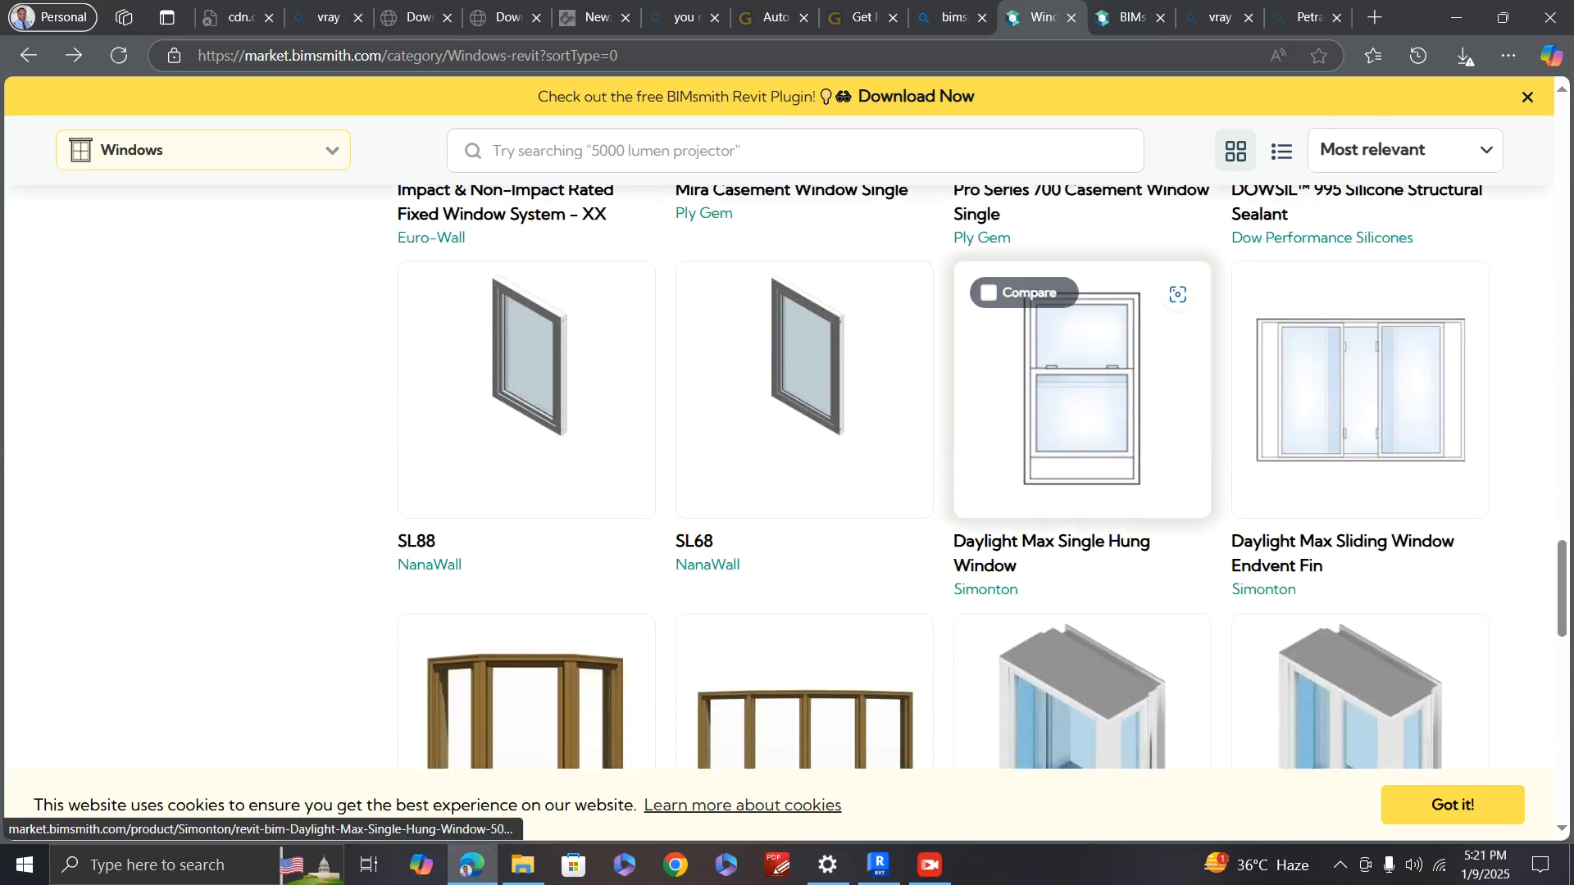
pyautogui.scroll(-2, 804, 492)
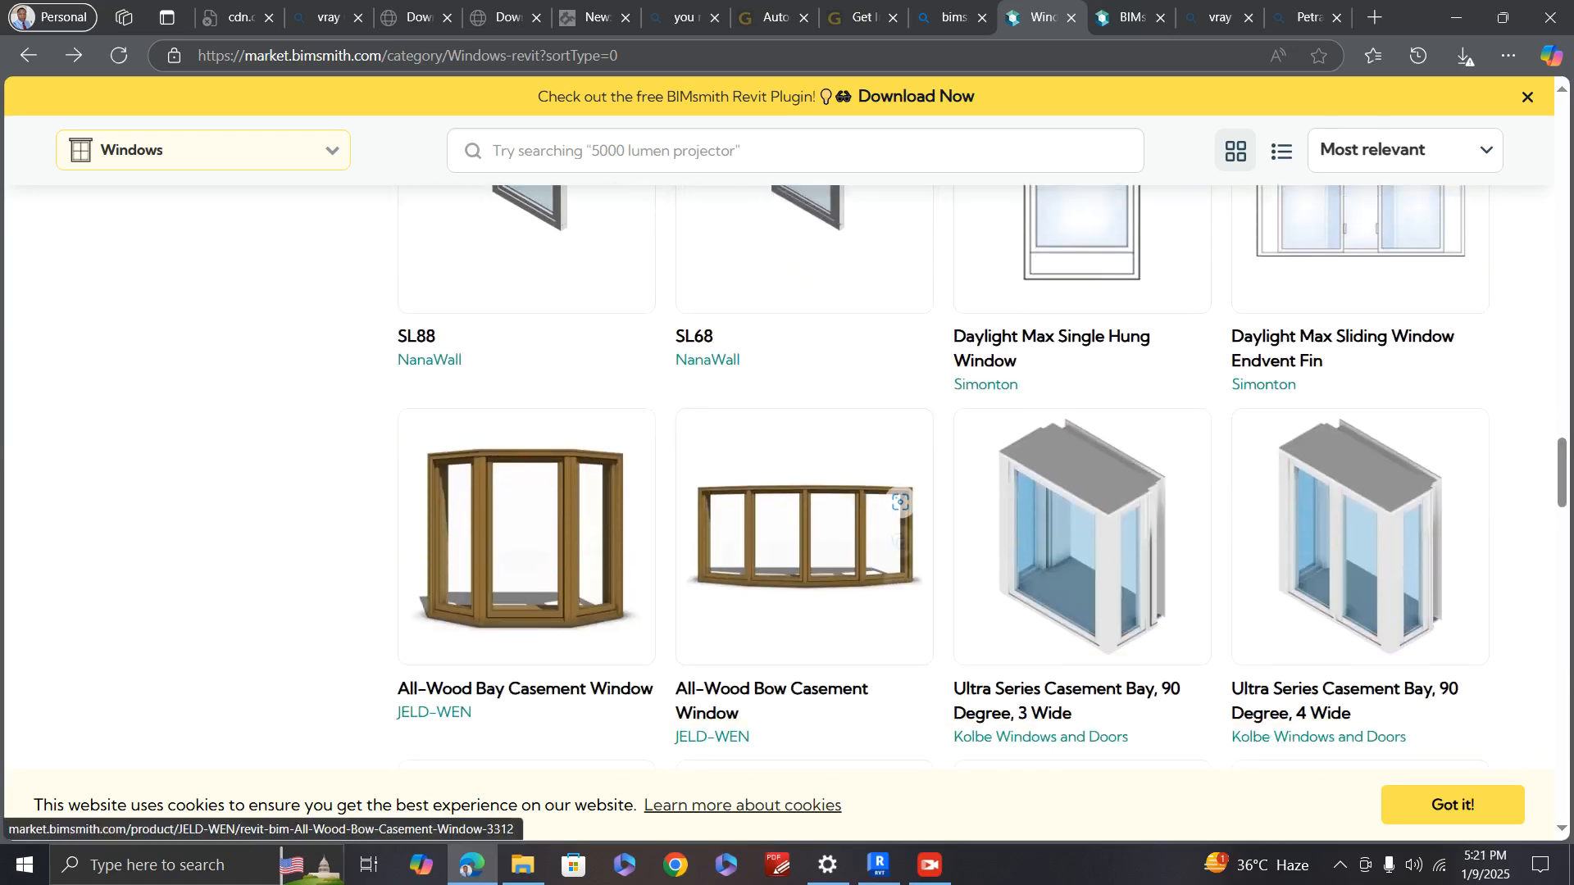
pyautogui.scroll(-1, 804, 492)
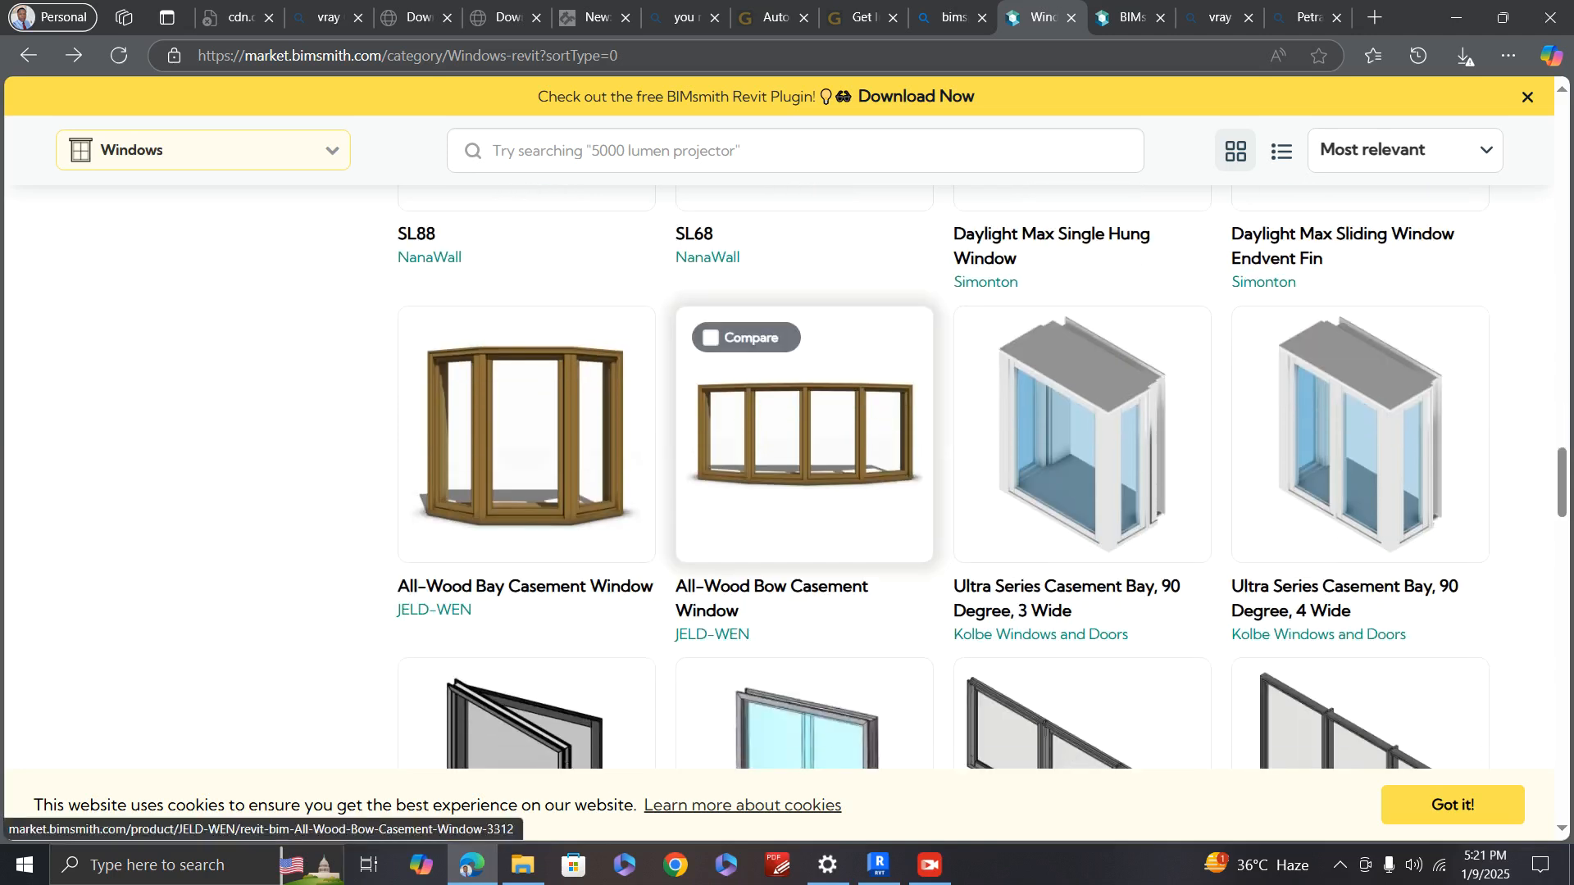
pyautogui.scroll(-2, 804, 492)
pyautogui.scroll(-3, 803, 492)
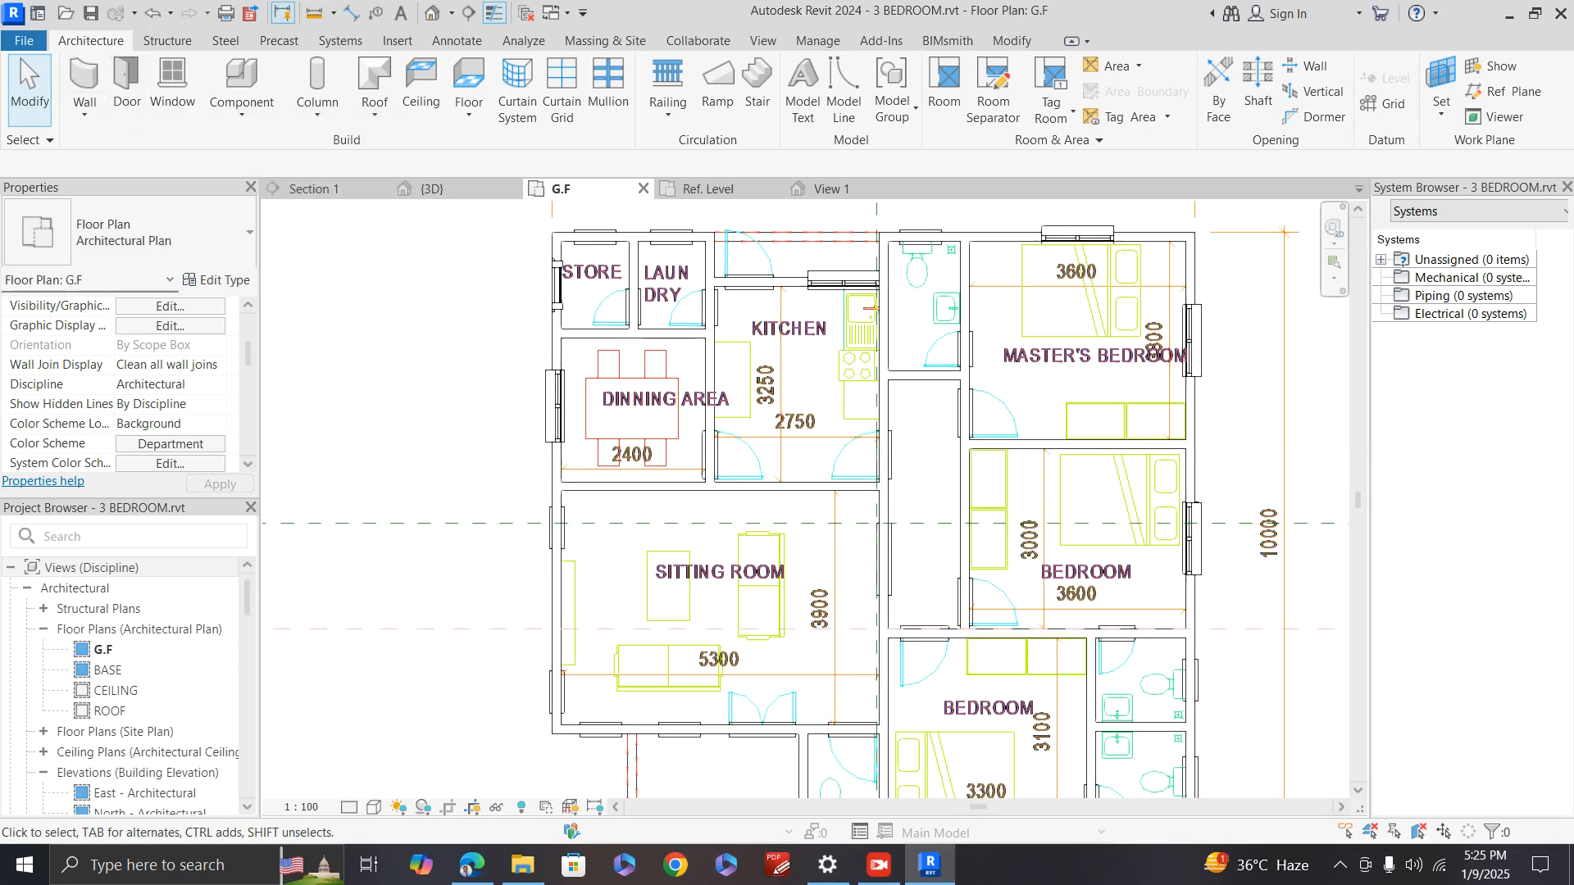
# Step: Place two Ply Gem Pro Series 700 double casement windows in the sitting room's left exterior wall
pyautogui.click(173, 86)
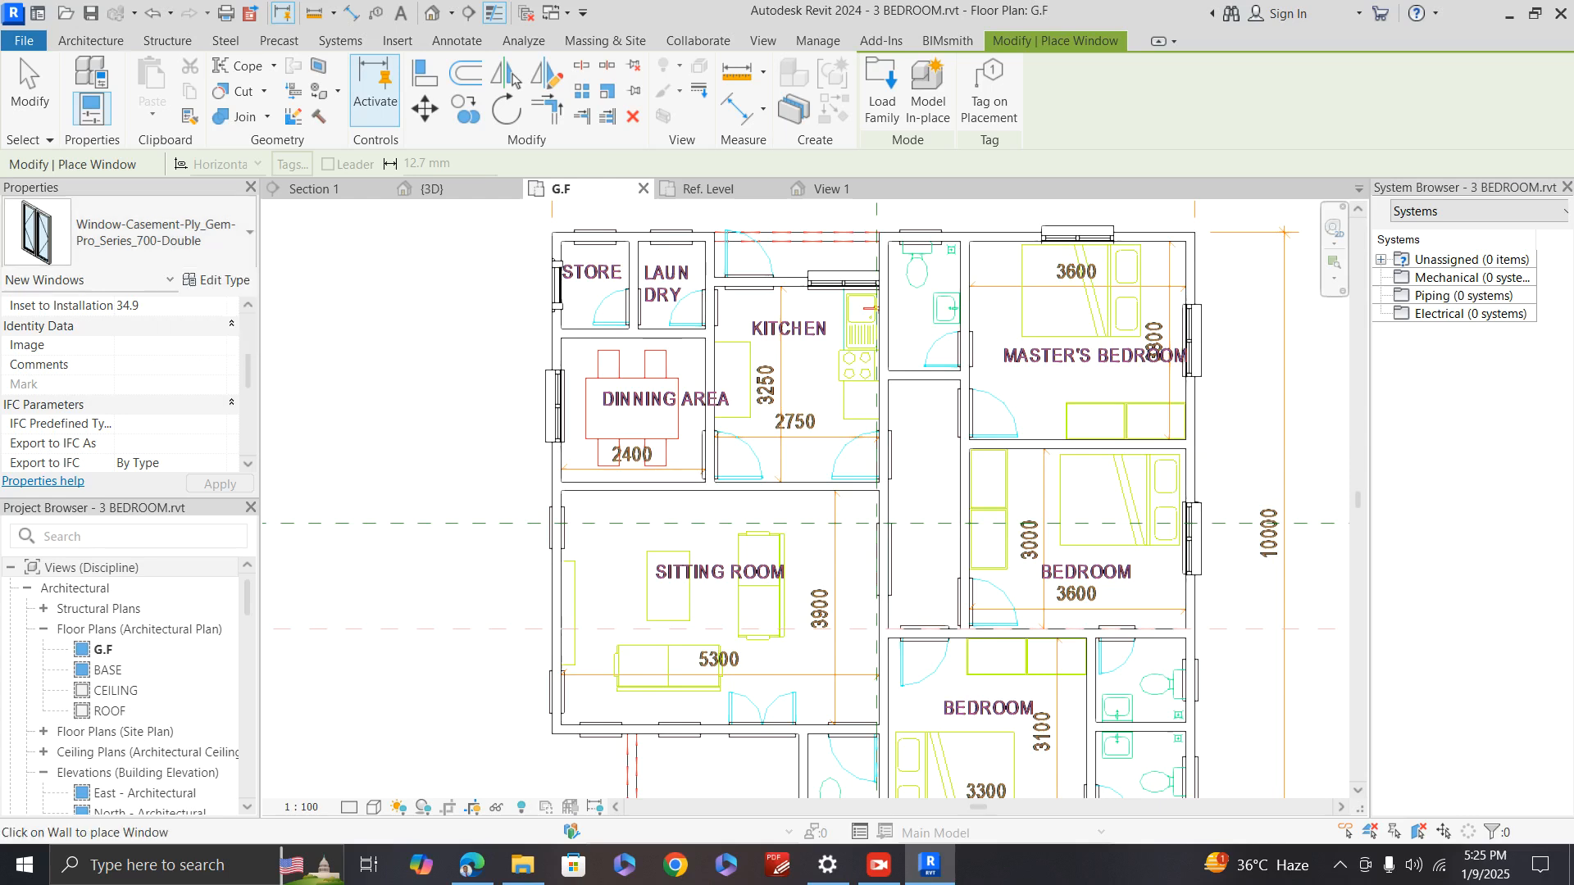
pyautogui.scroll(4, 557, 531)
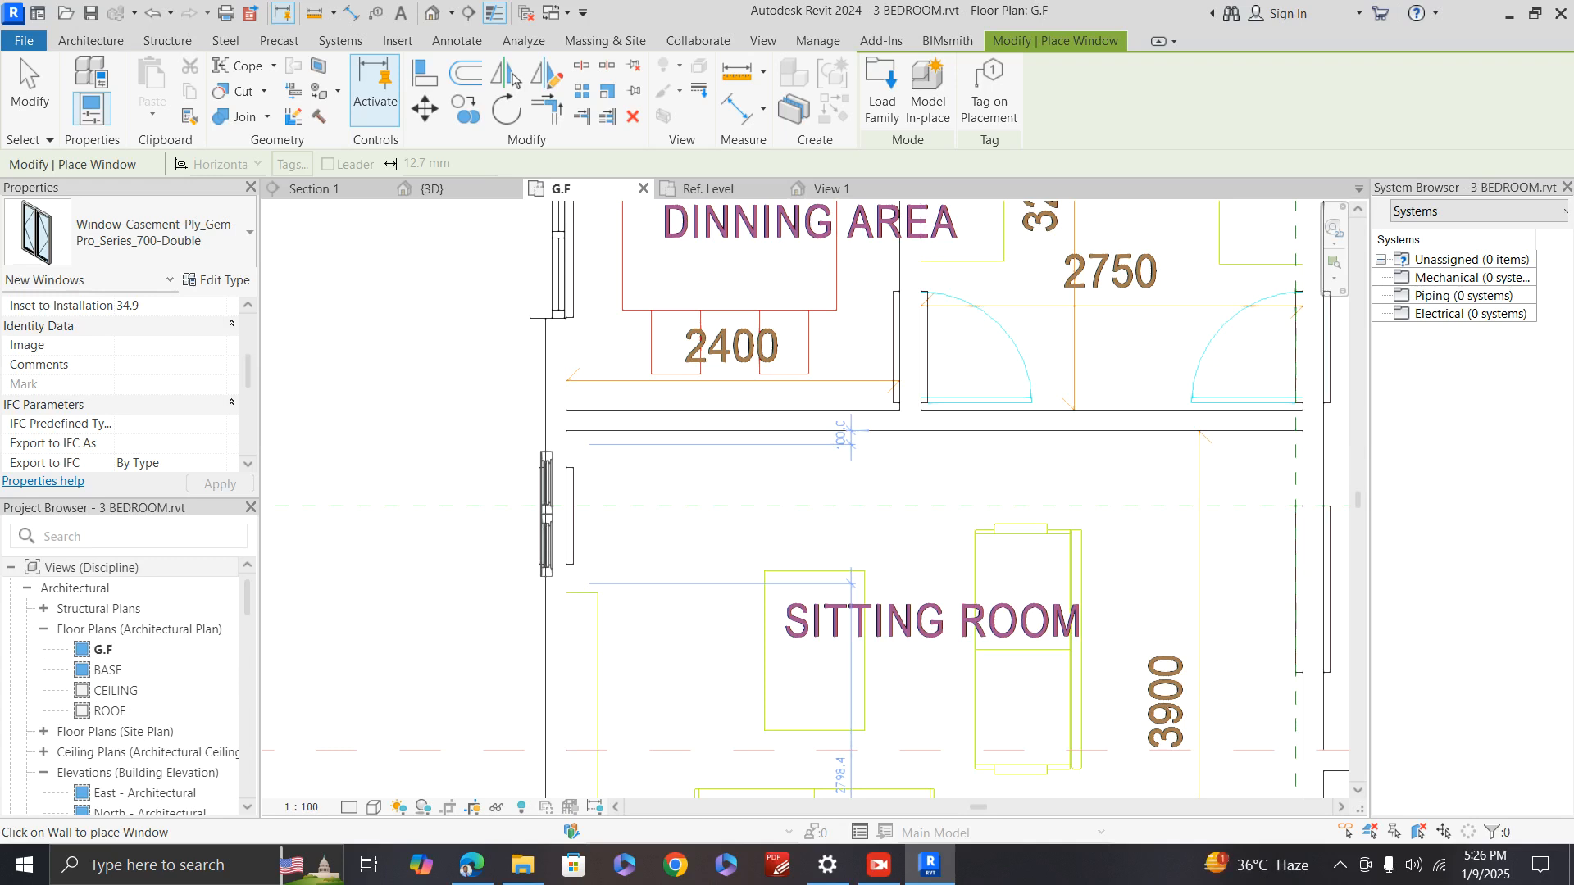
pyautogui.scroll(-4, 608, 454)
pyautogui.scroll(3, 591, 627)
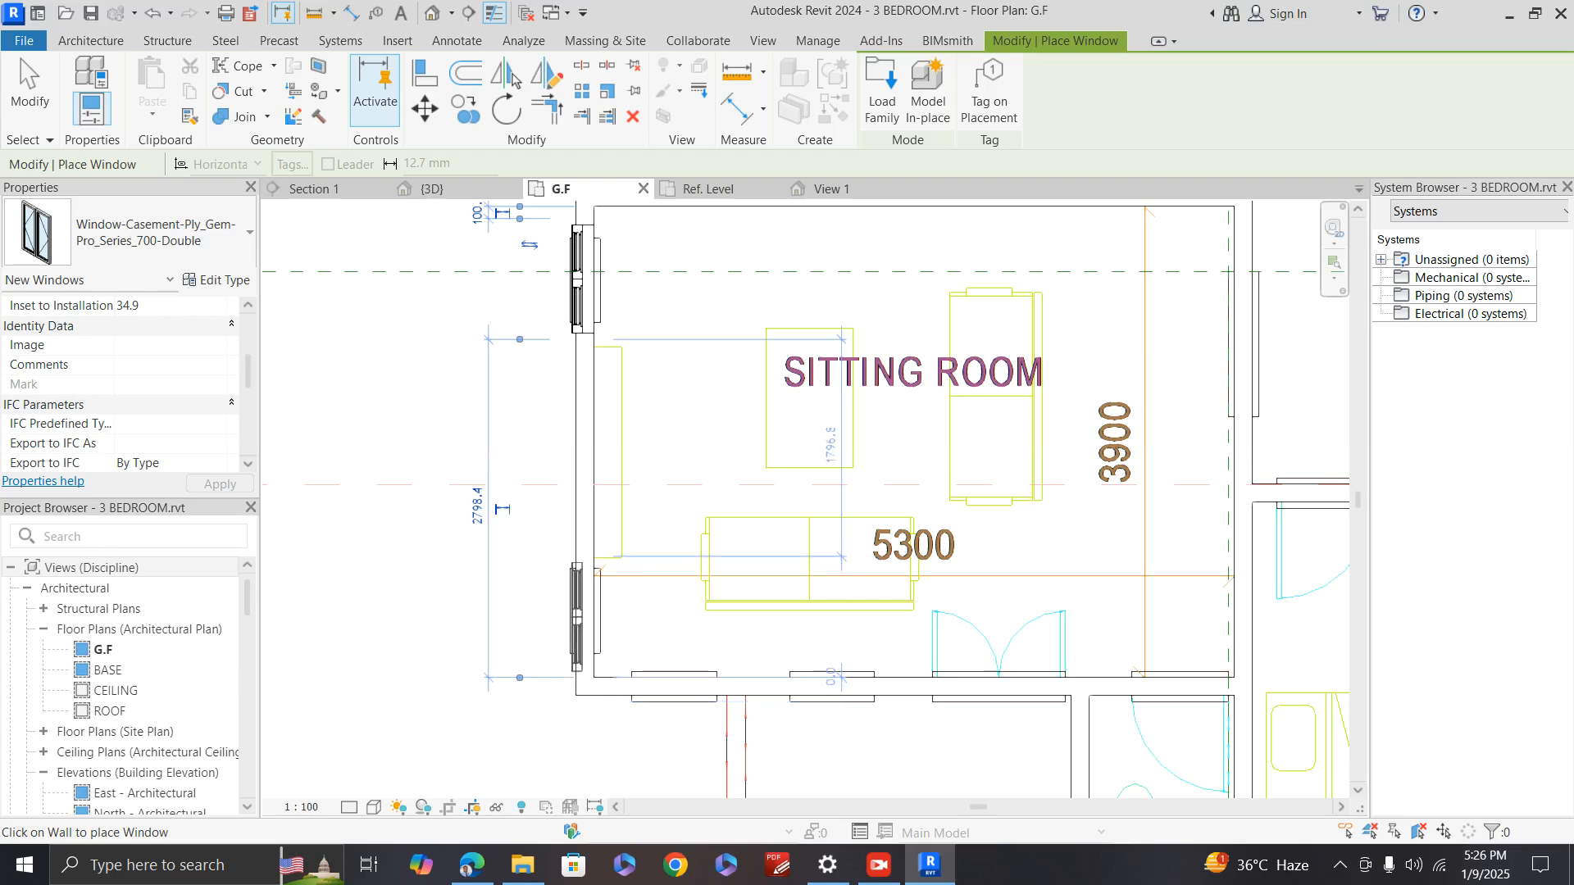
# Step: Place two more of these double casement windows in the sitting room's front wall, between the corner and the double door
pyautogui.scroll(-1, 577, 614)
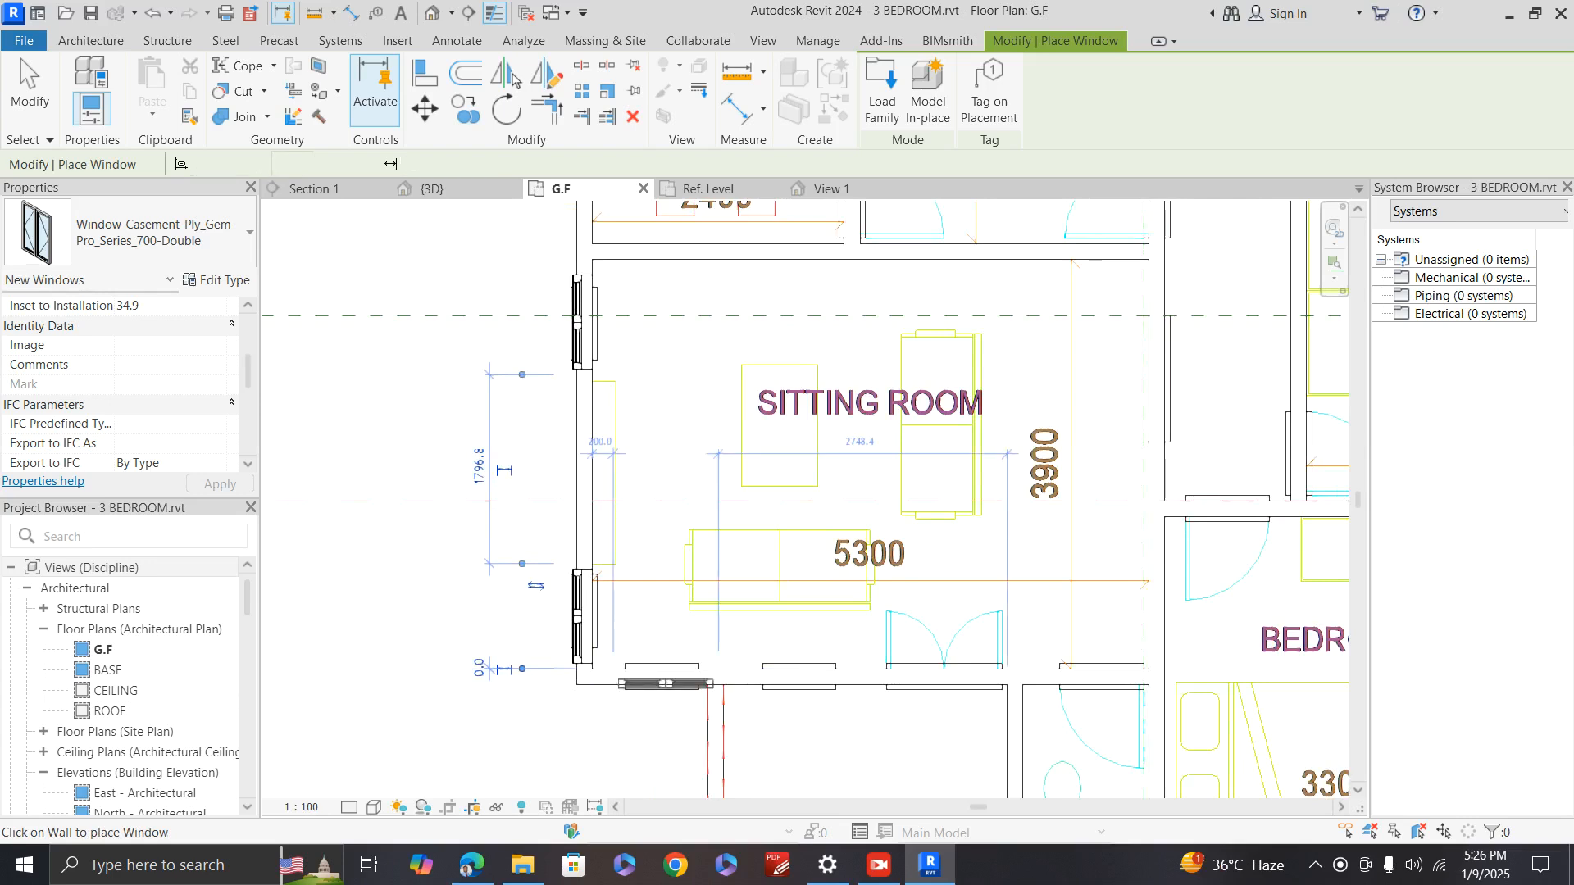
pyautogui.click(665, 684)
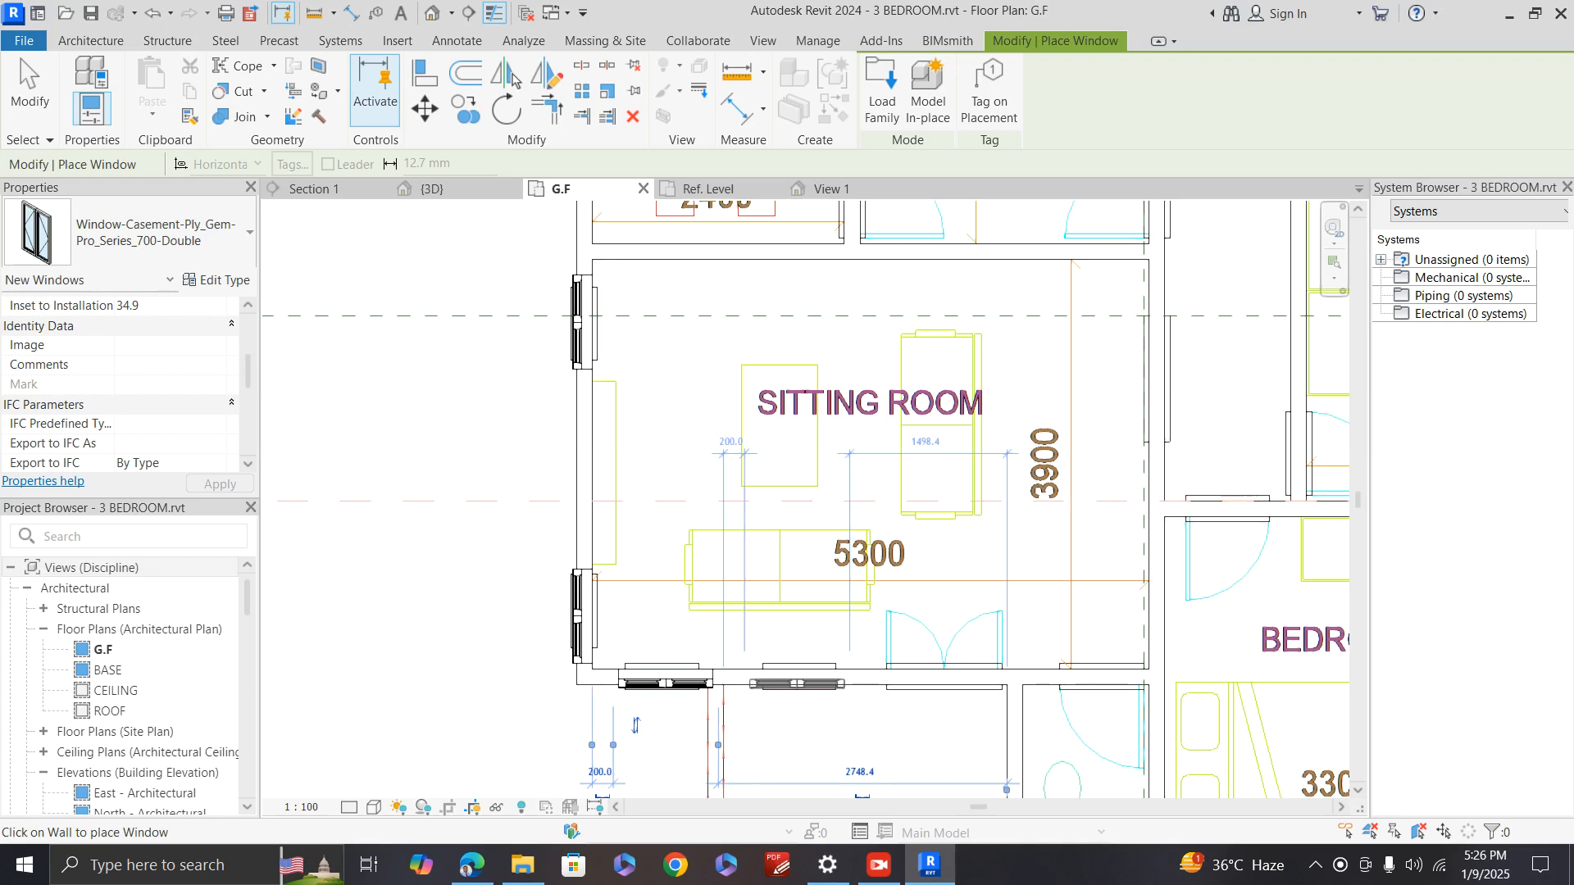
pyautogui.click(796, 684)
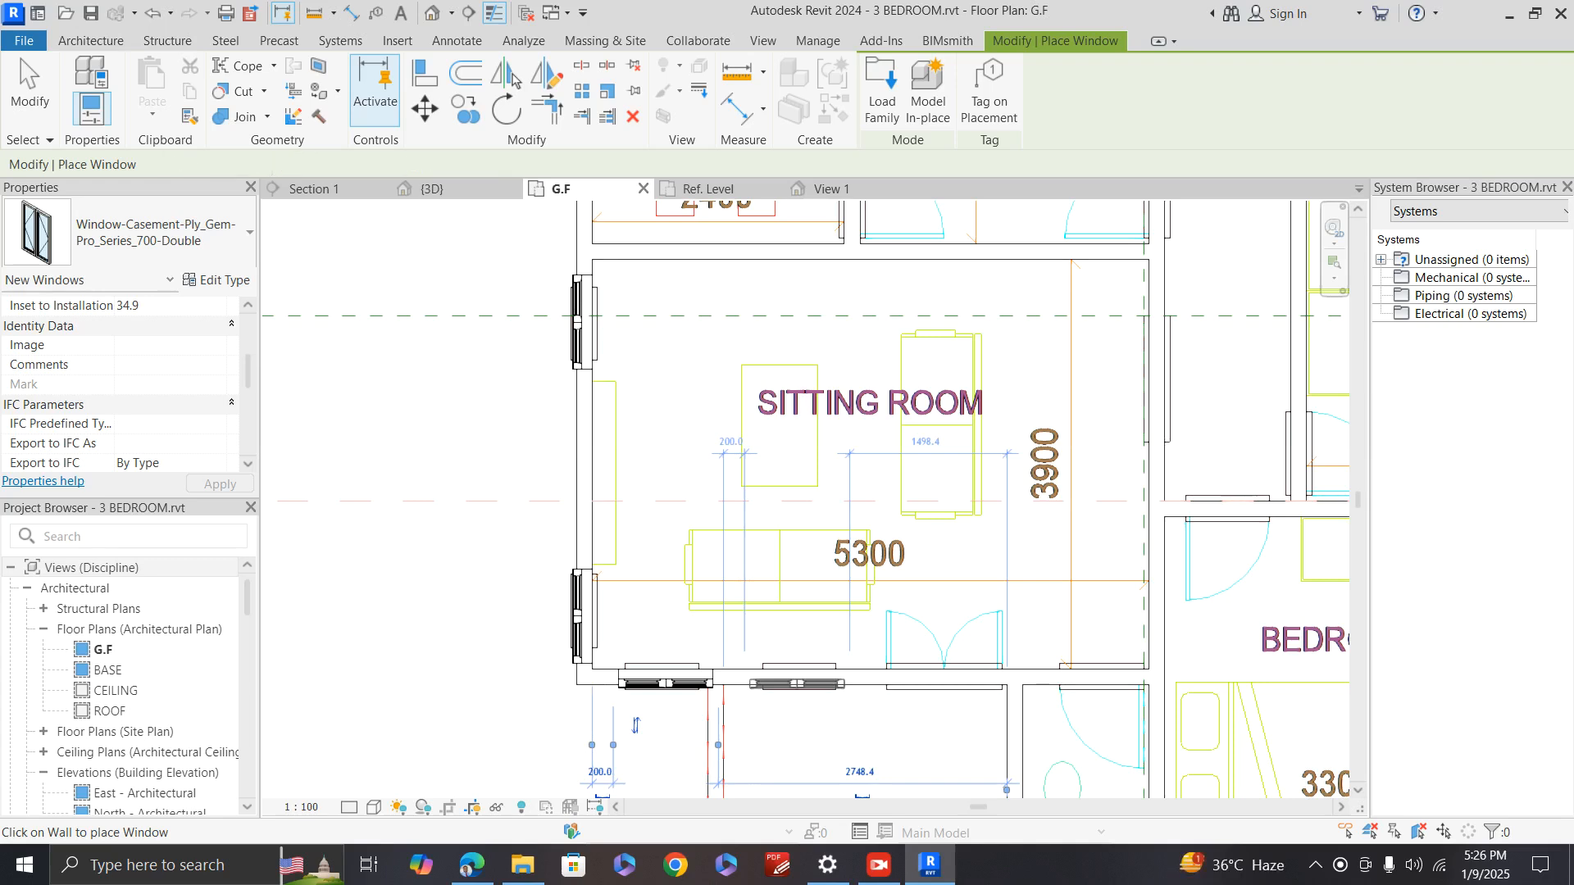
pyautogui.scroll(-2, 680, 711)
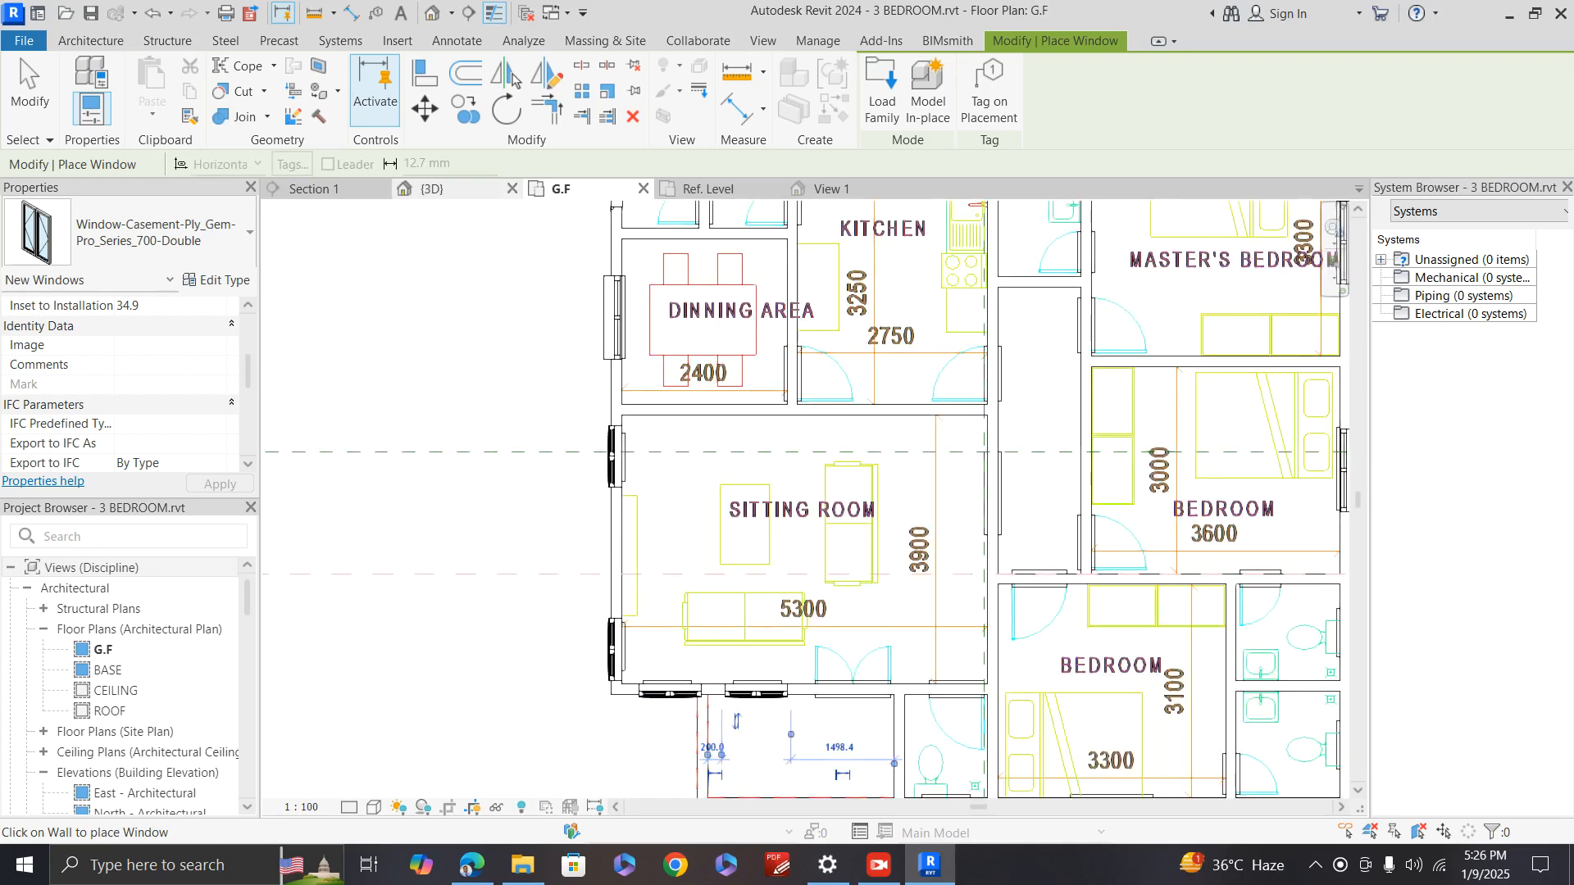
# Step: End window placement and examine the sitting room casement windows alongside the other windows on the left side of the 3D model
pyautogui.click(426, 190)
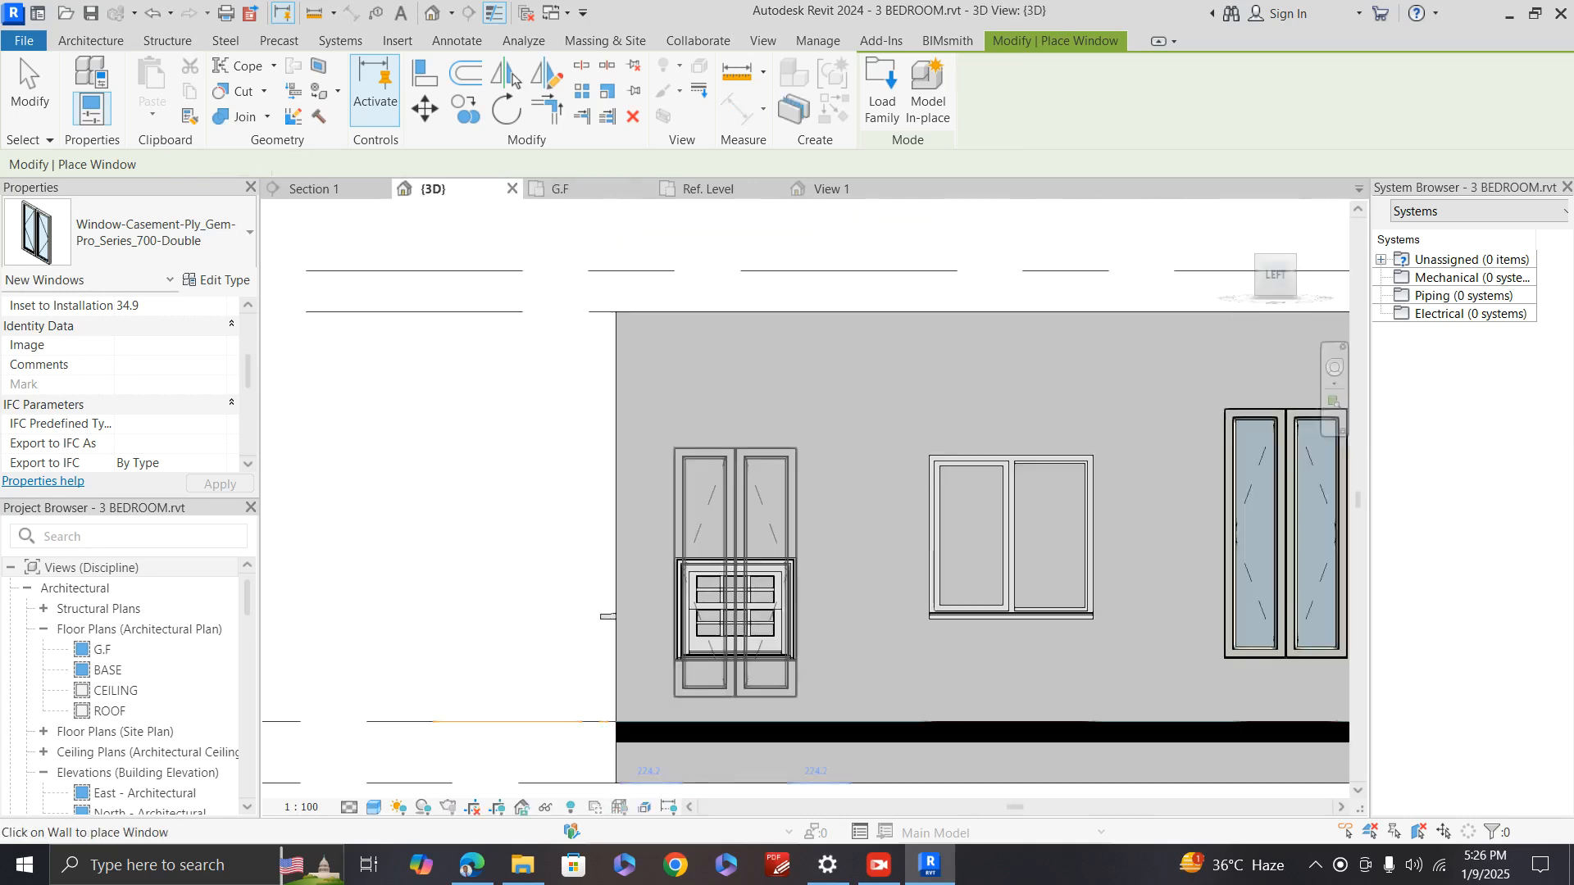
pyautogui.press('Escape')
pyautogui.scroll(-2, 895, 576)
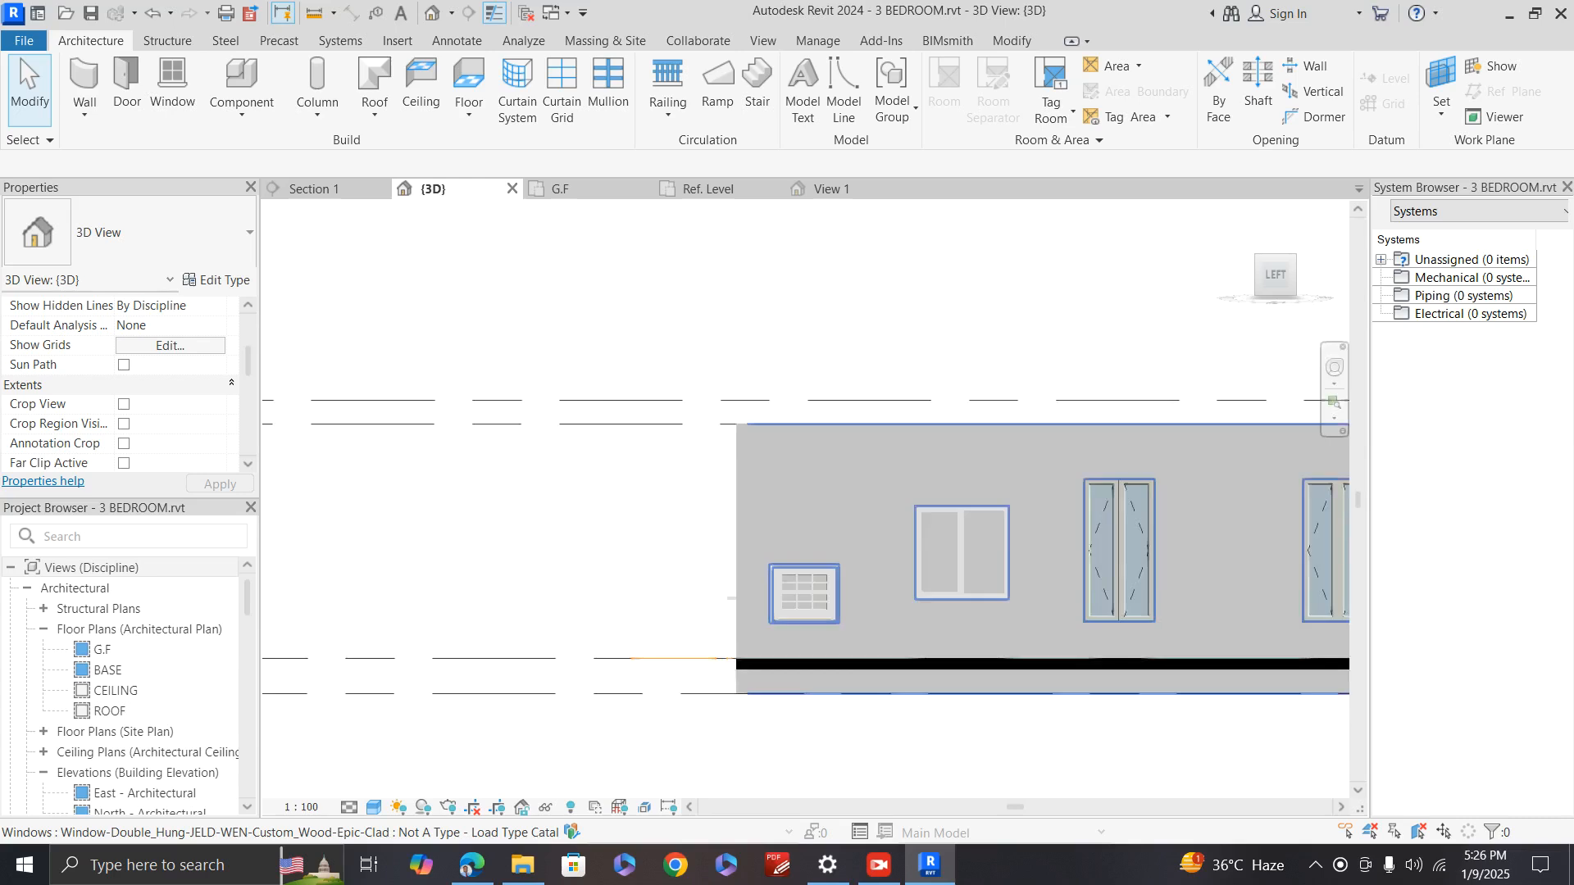
pyautogui.scroll(-4, 722, 561)
pyautogui.scroll(7, 1147, 562)
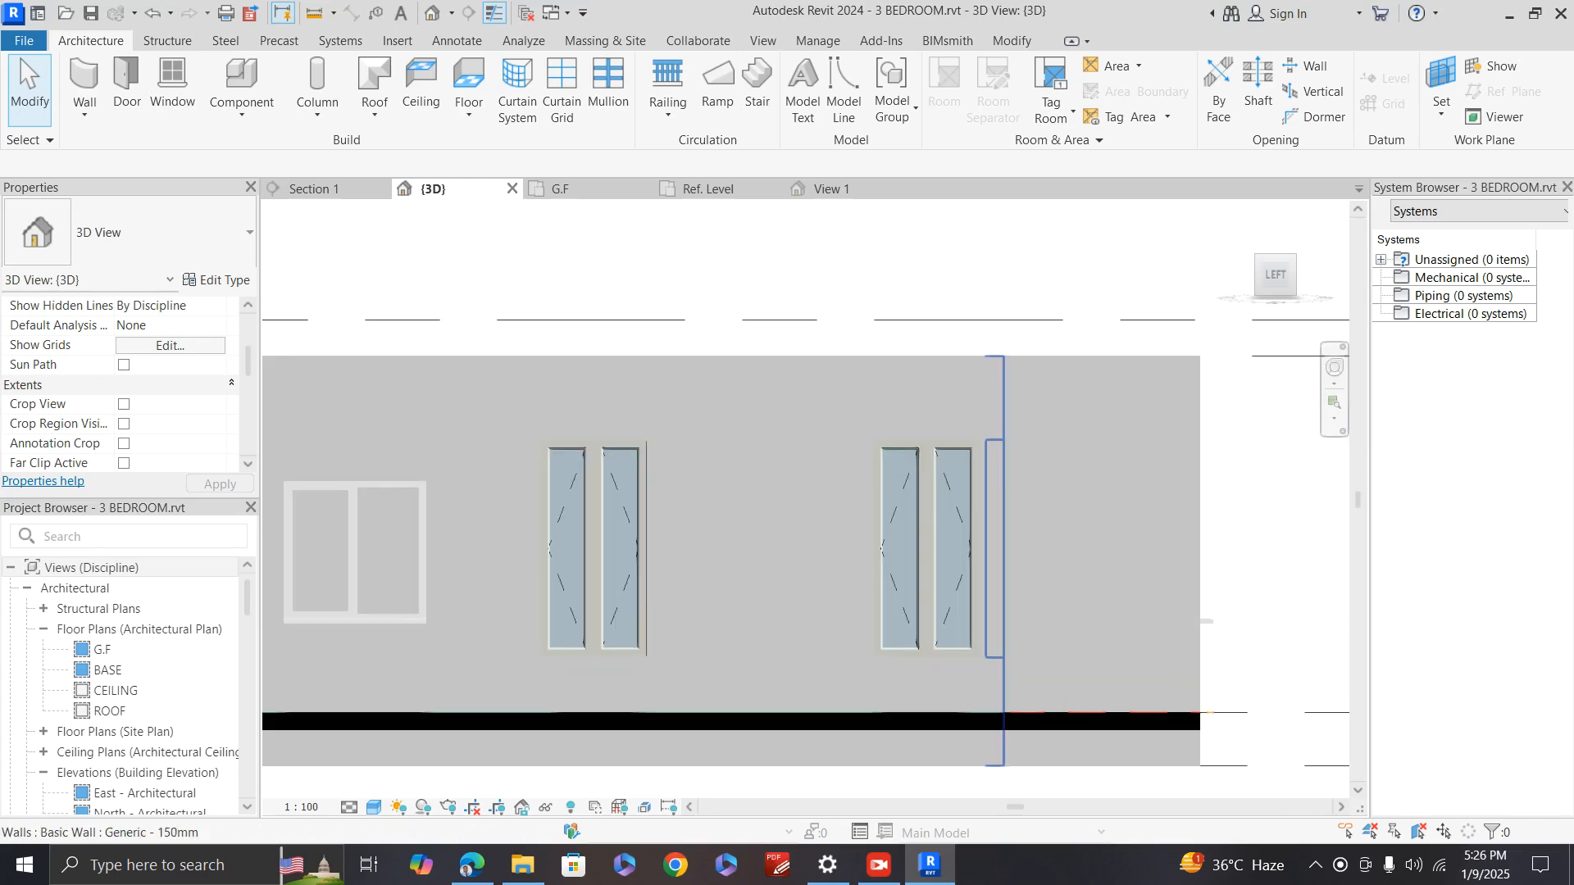
pyautogui.scroll(3, 882, 640)
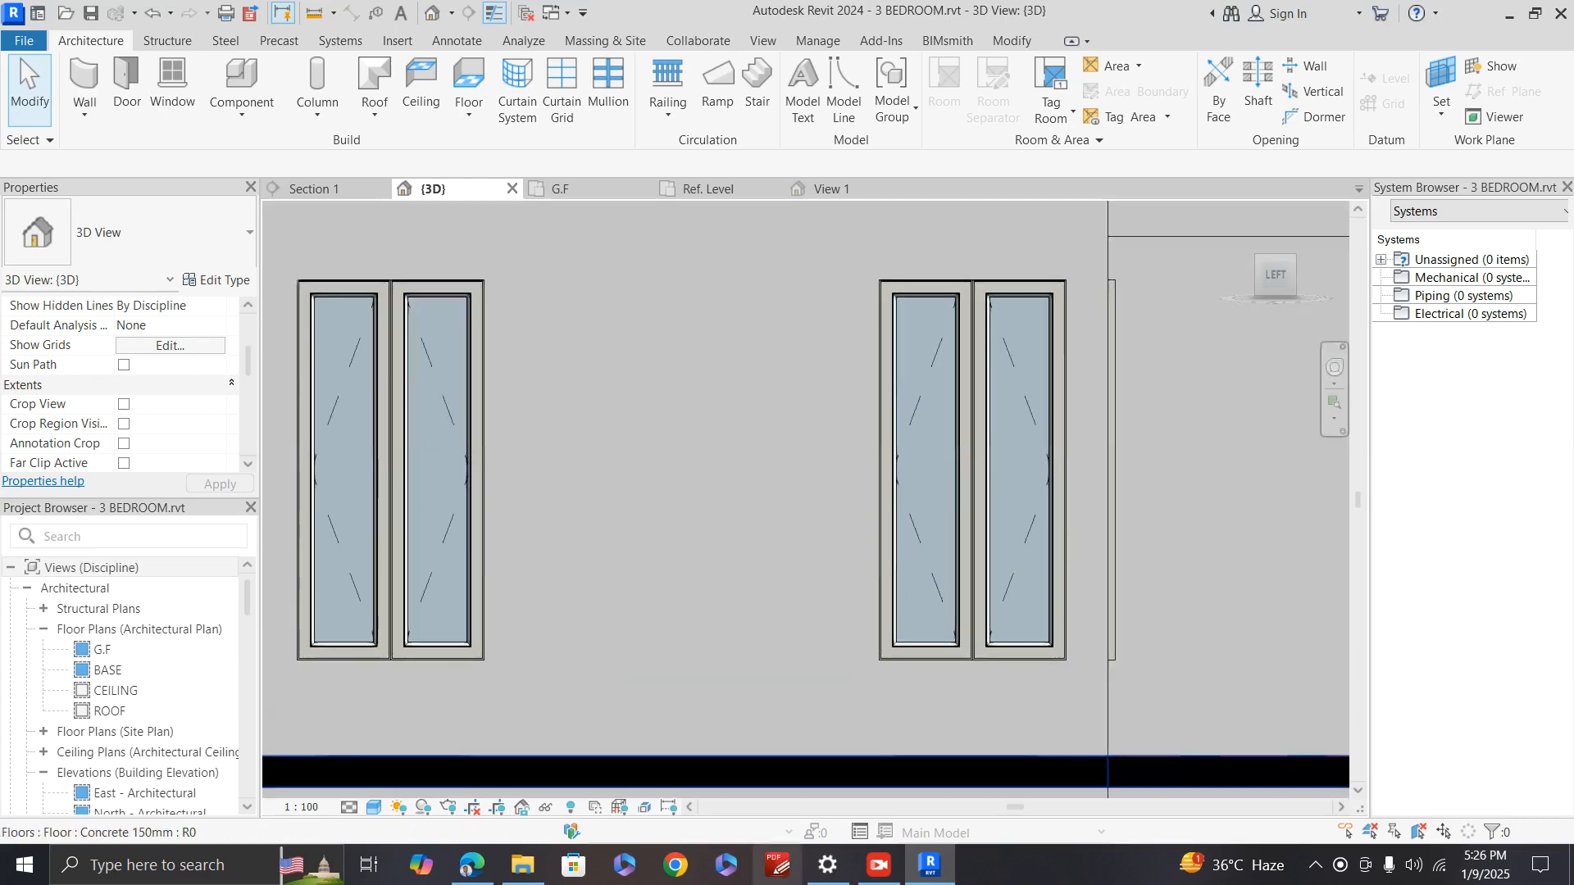
pyautogui.scroll(-2, 1015, 717)
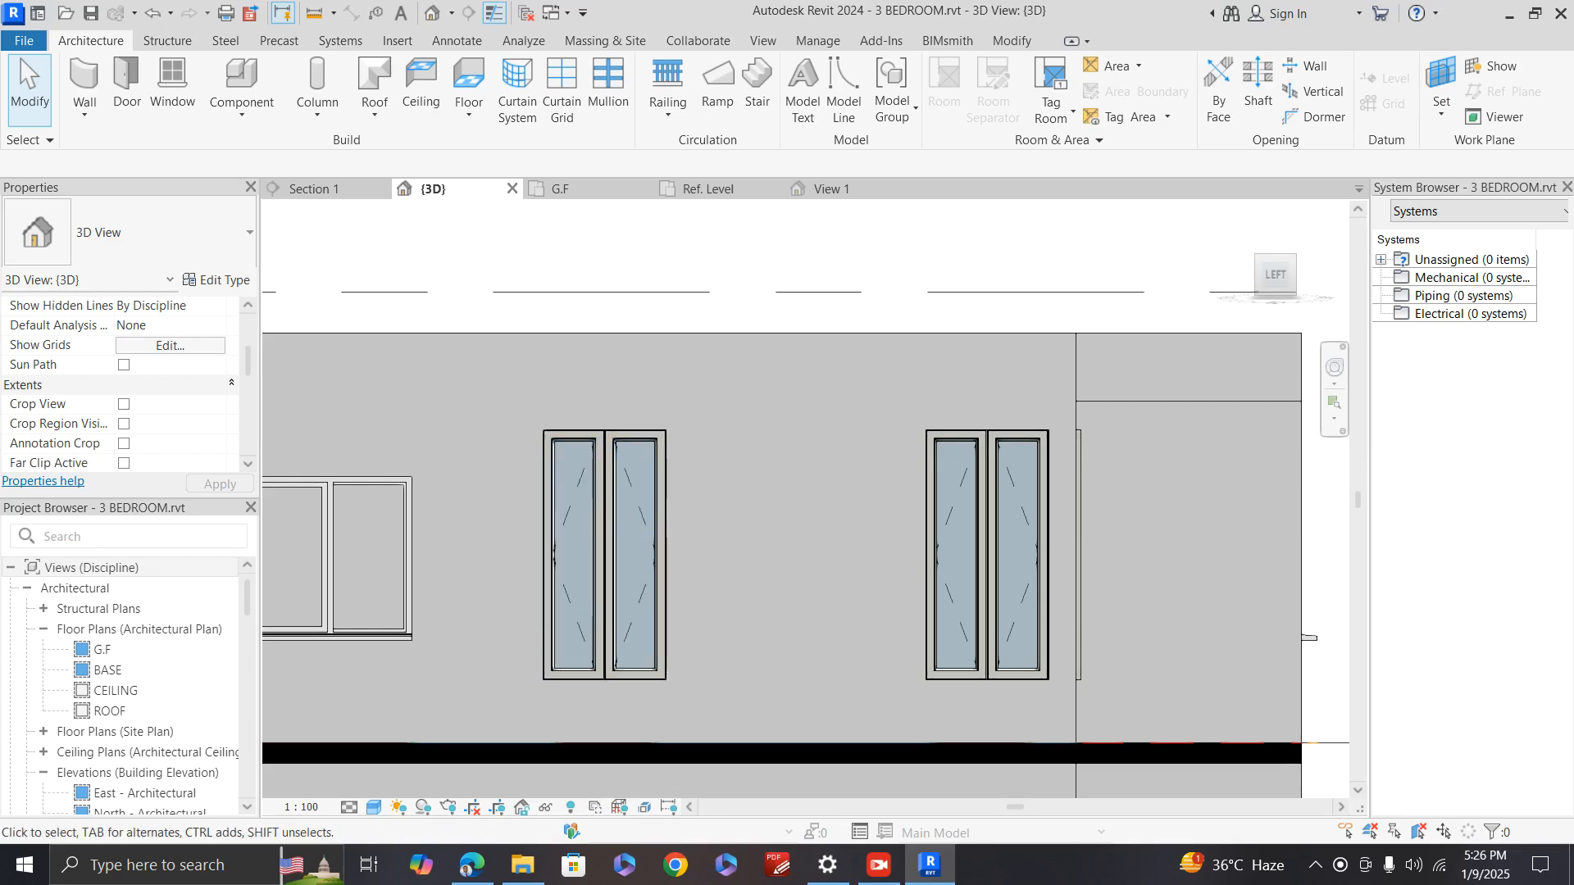
pyautogui.scroll(-2, 996, 484)
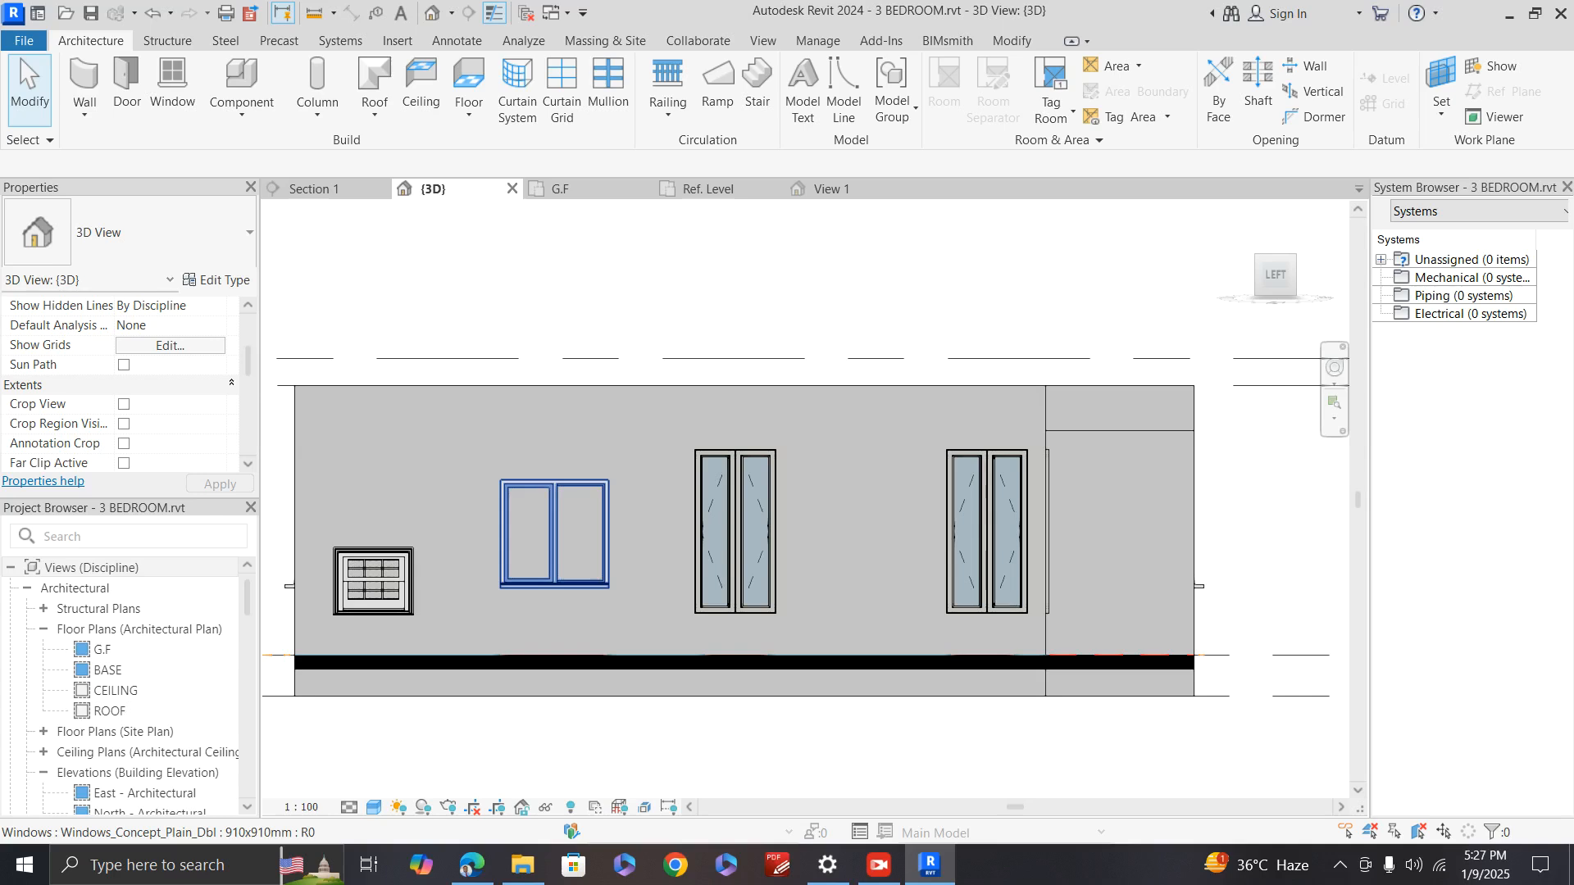
# Step: Set the Height of the Window-Casement-Ply_Gem-Pro_Series_700-Double type to 1500
pyautogui.click(607, 497)
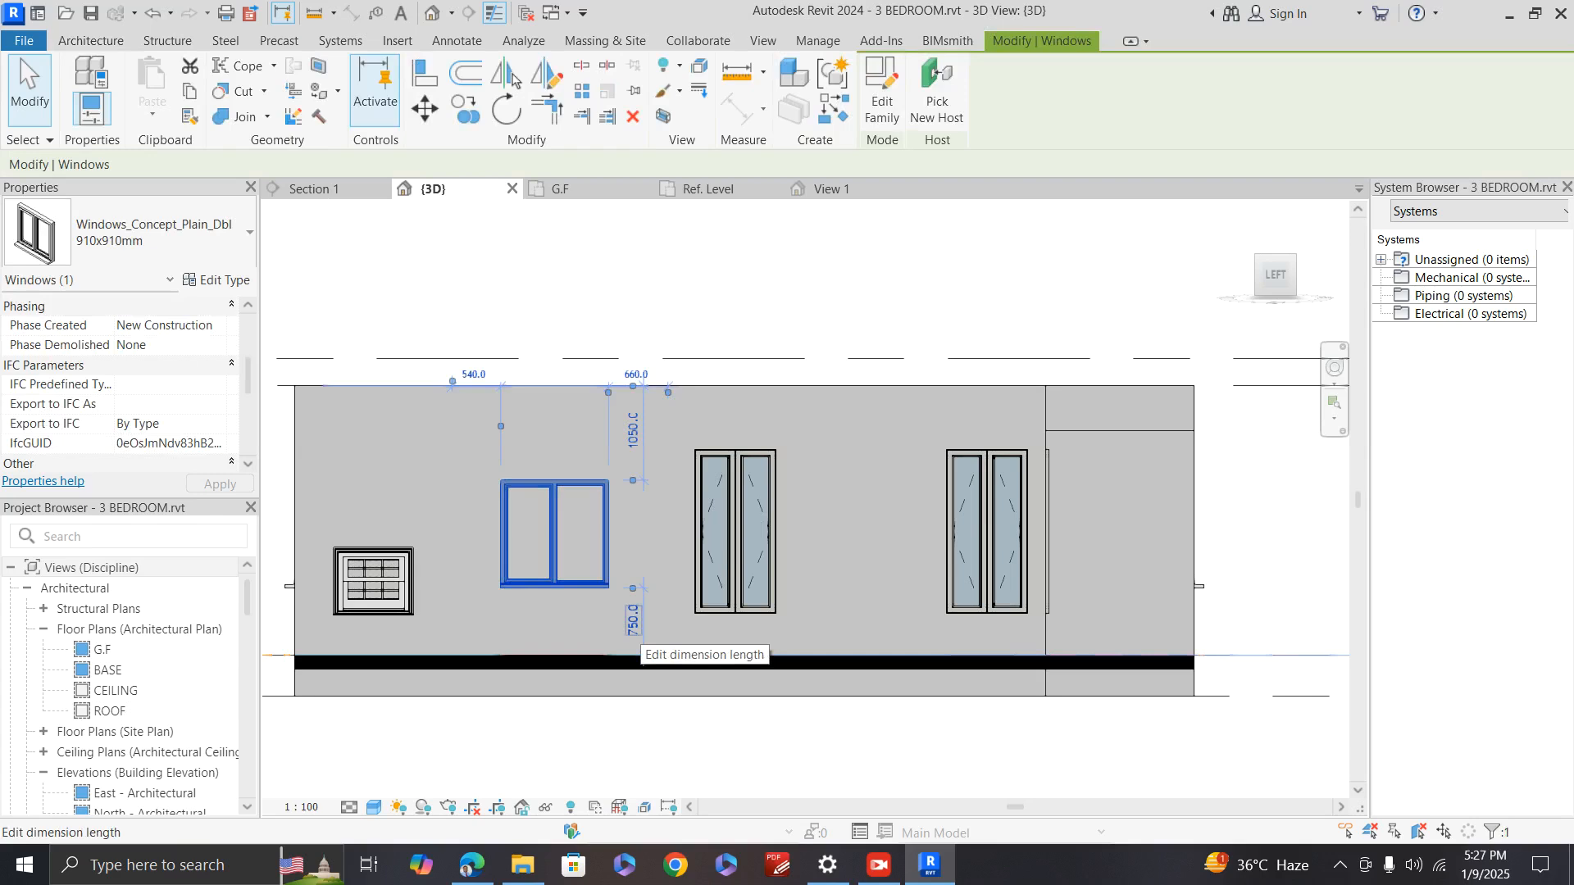
pyautogui.click(737, 565)
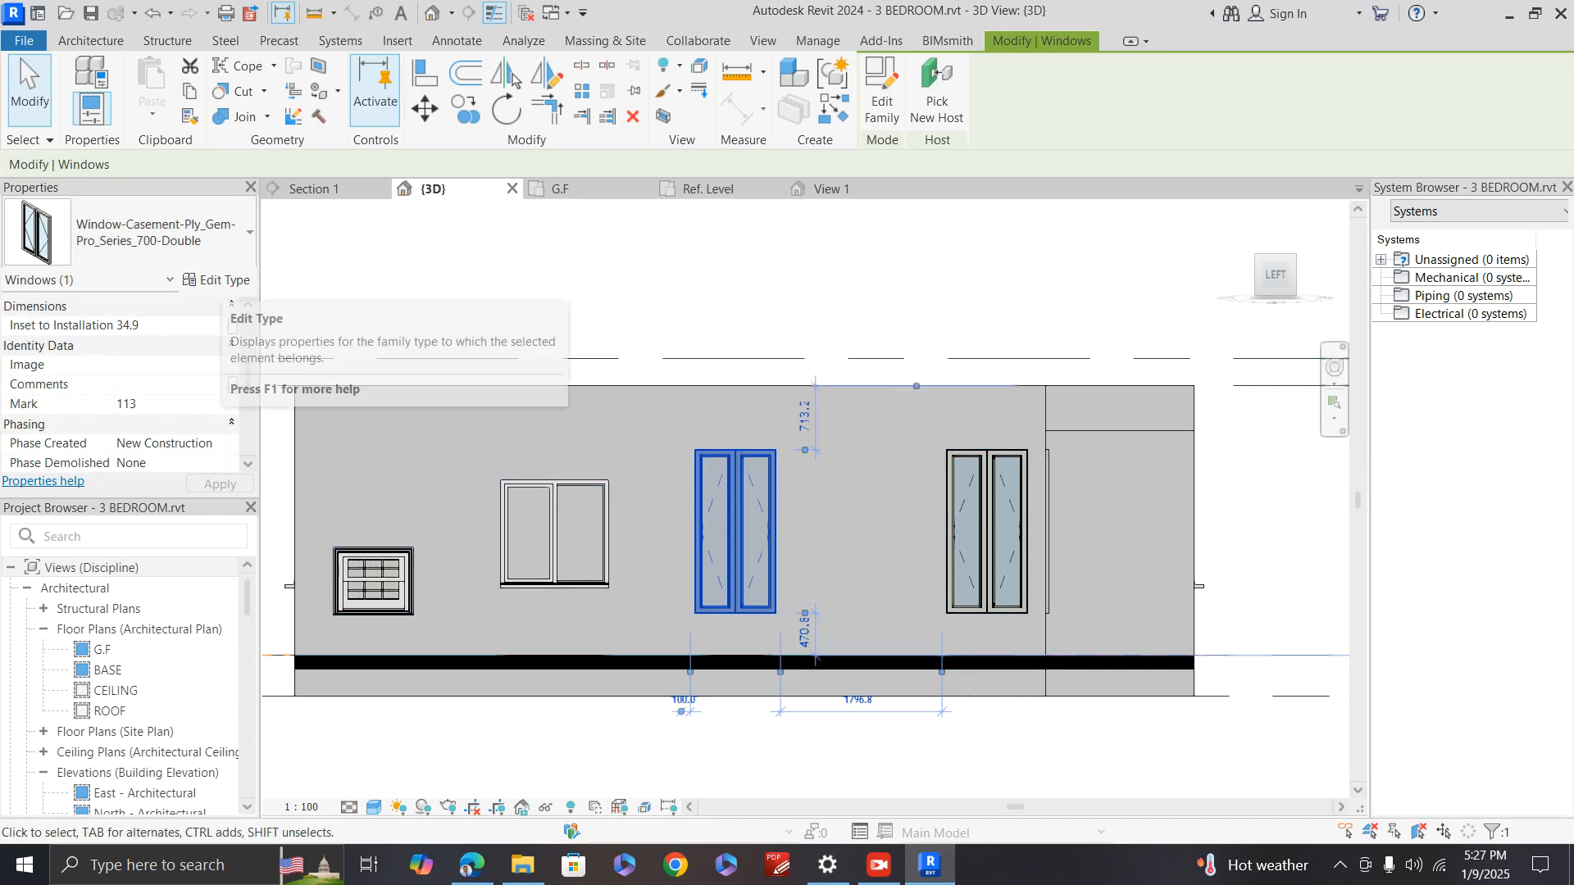
pyautogui.click(211, 280)
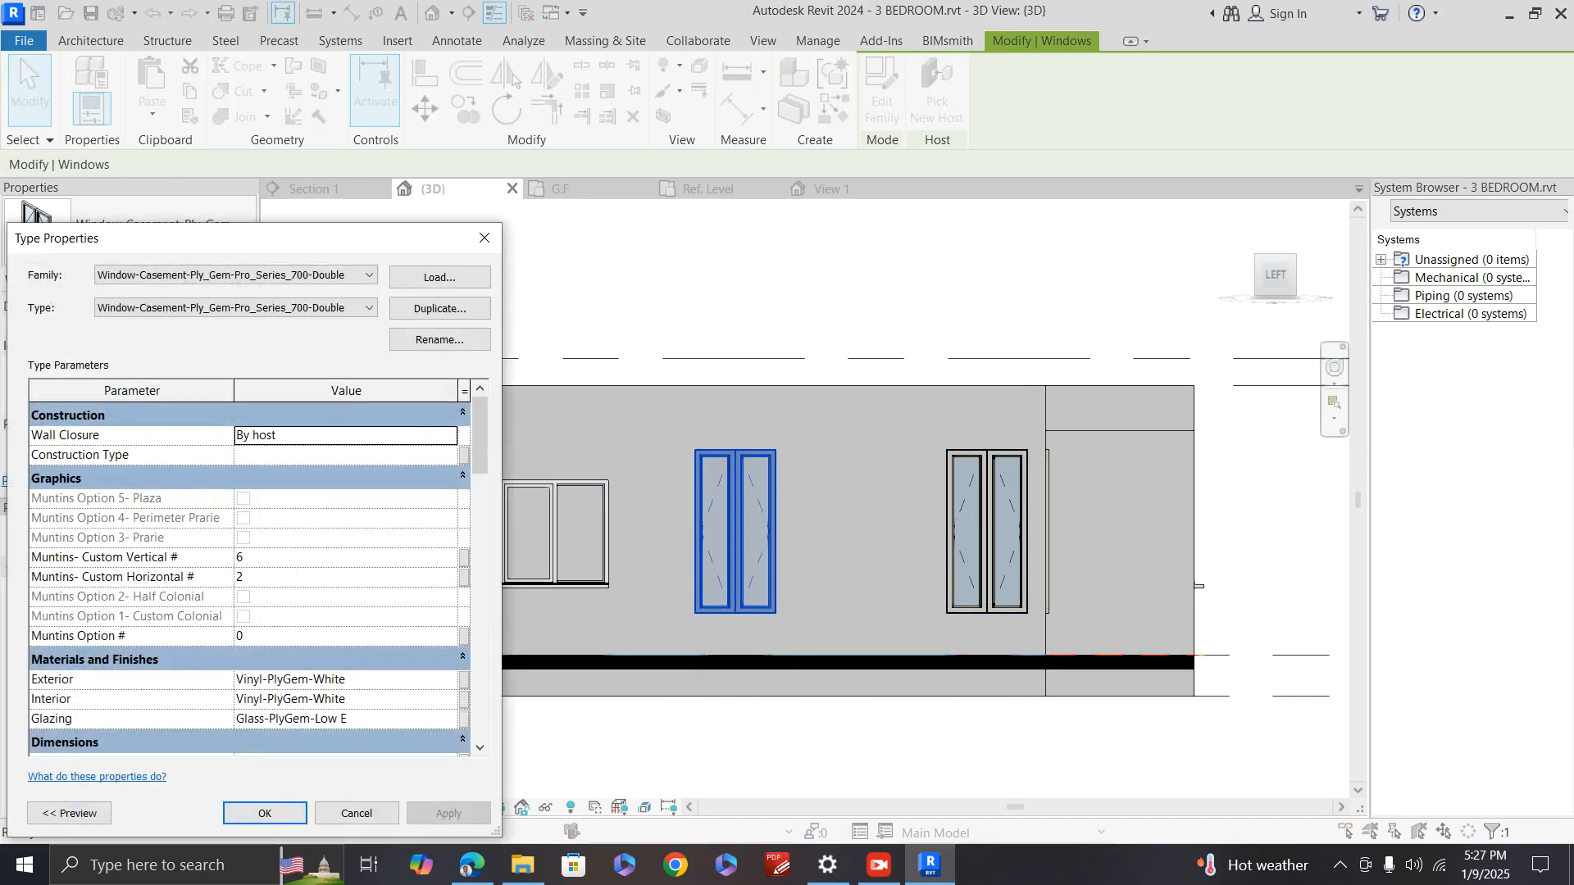
pyautogui.scroll(-4, 260, 574)
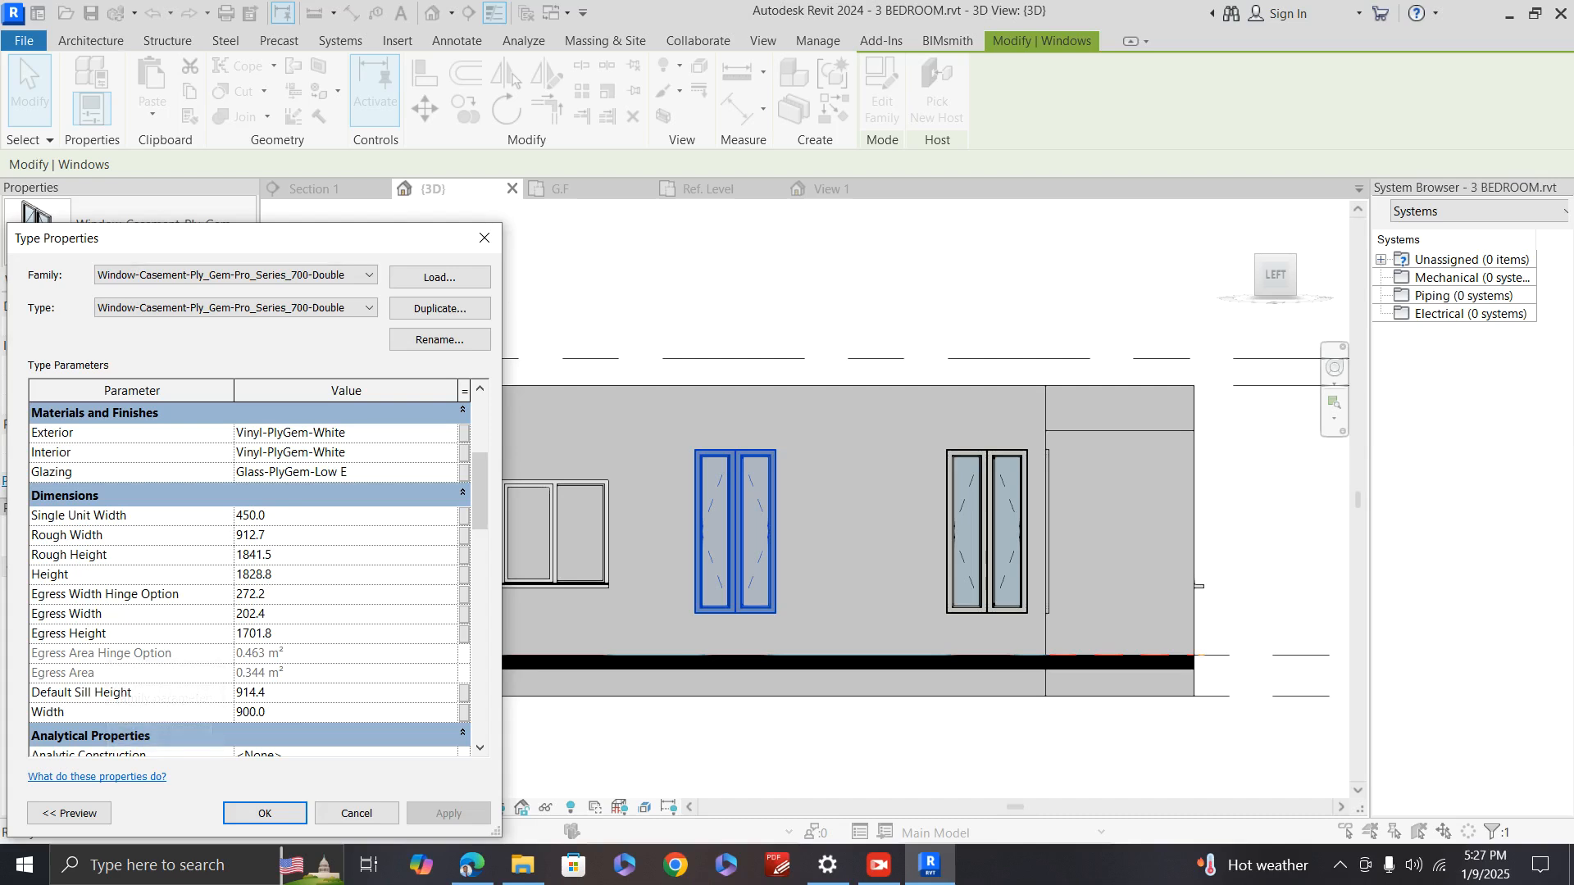
pyautogui.click(254, 575)
pyautogui.write('1500')
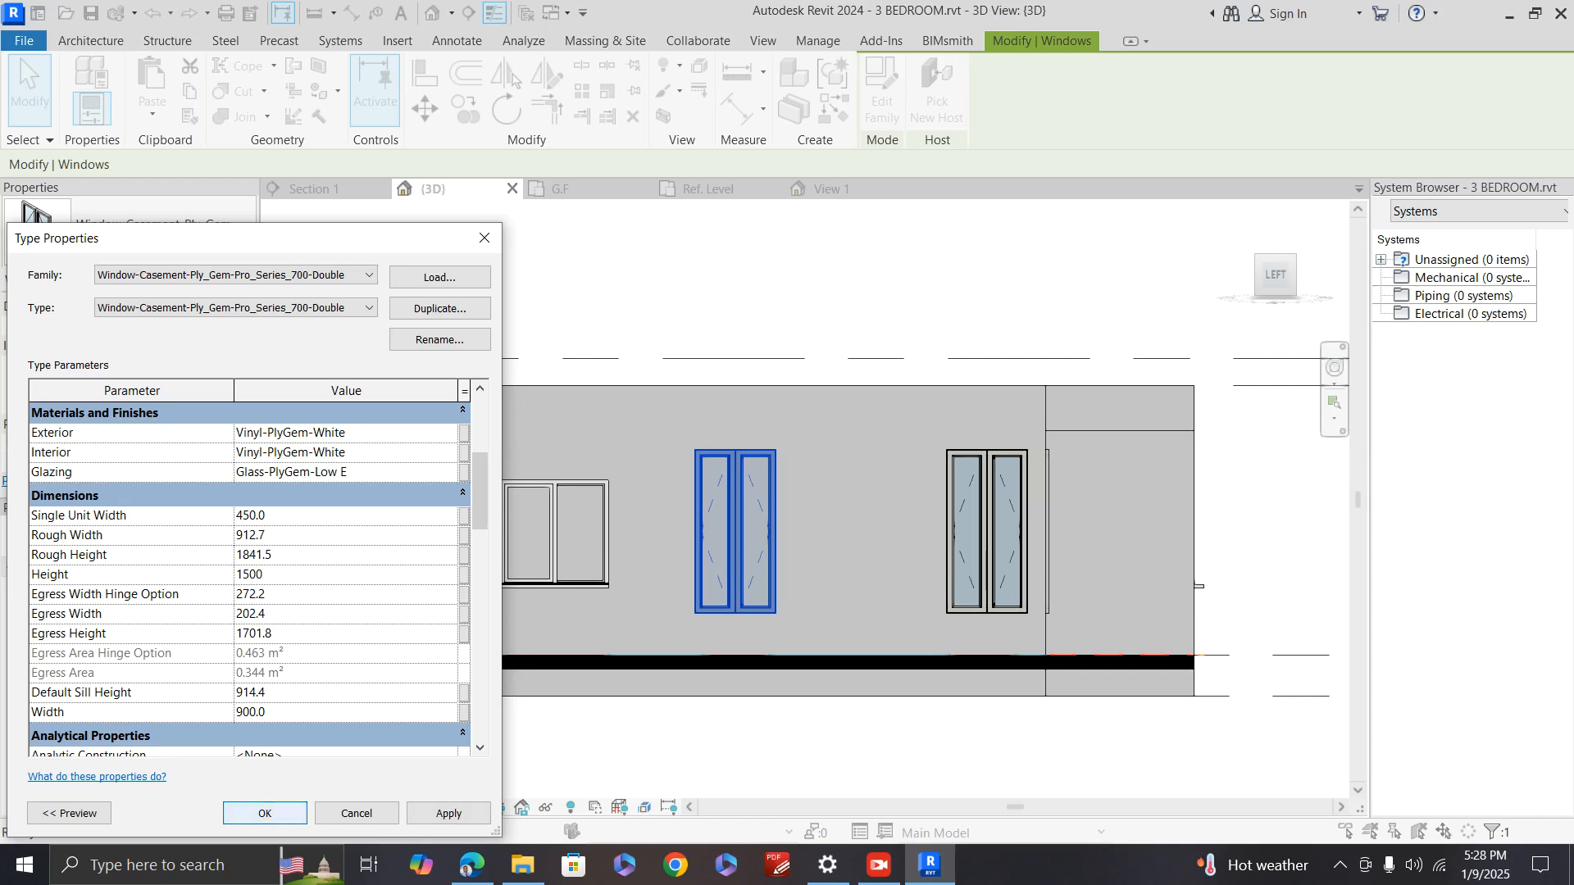
pyautogui.click(265, 813)
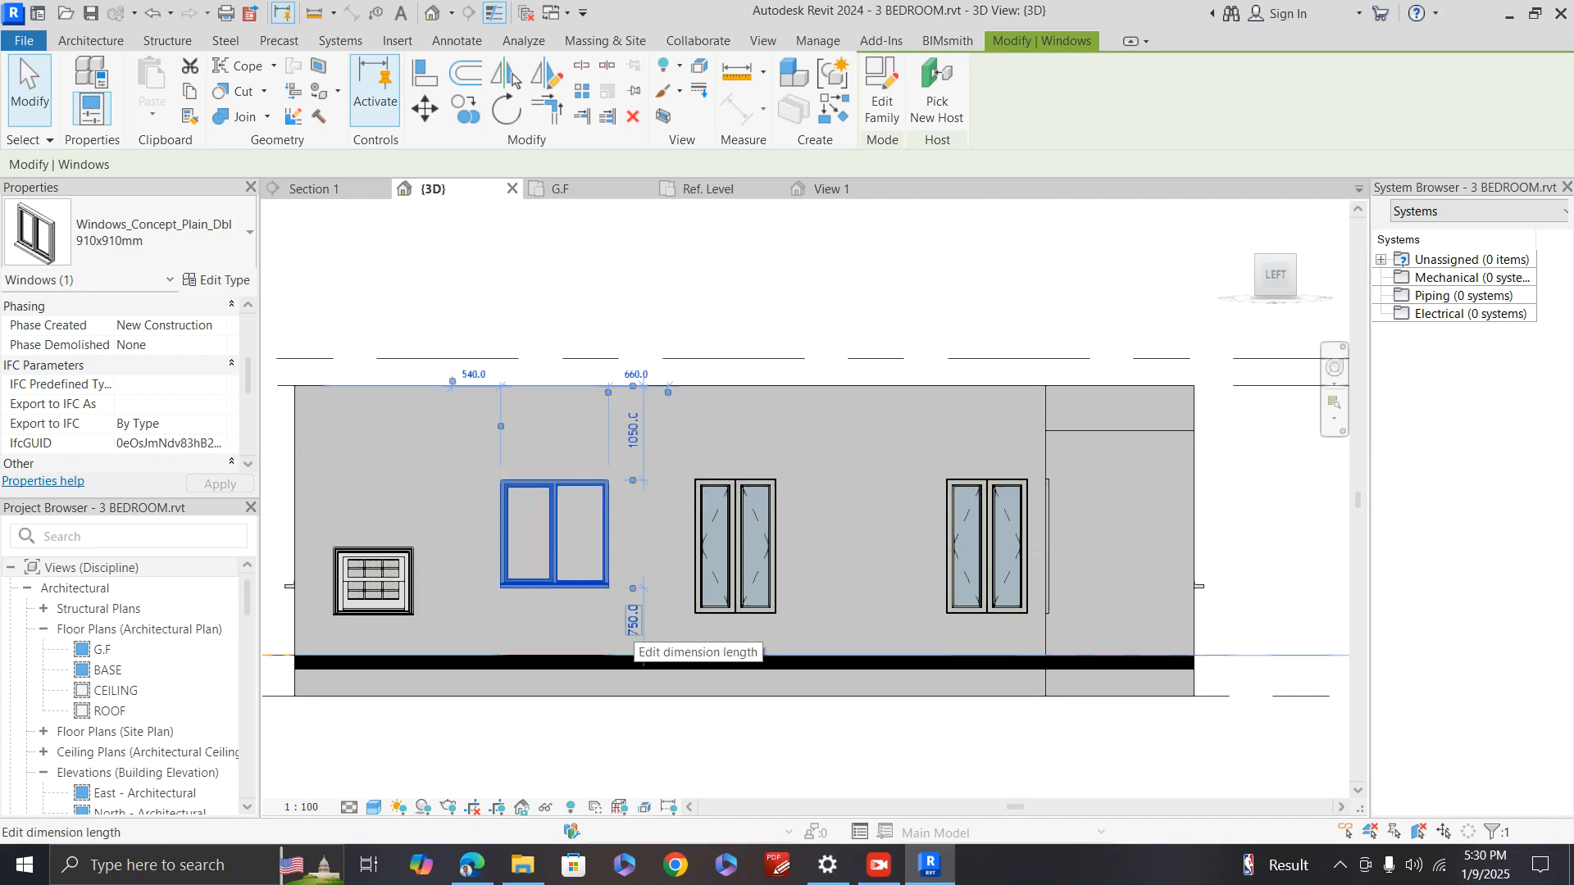
pyautogui.click(633, 621)
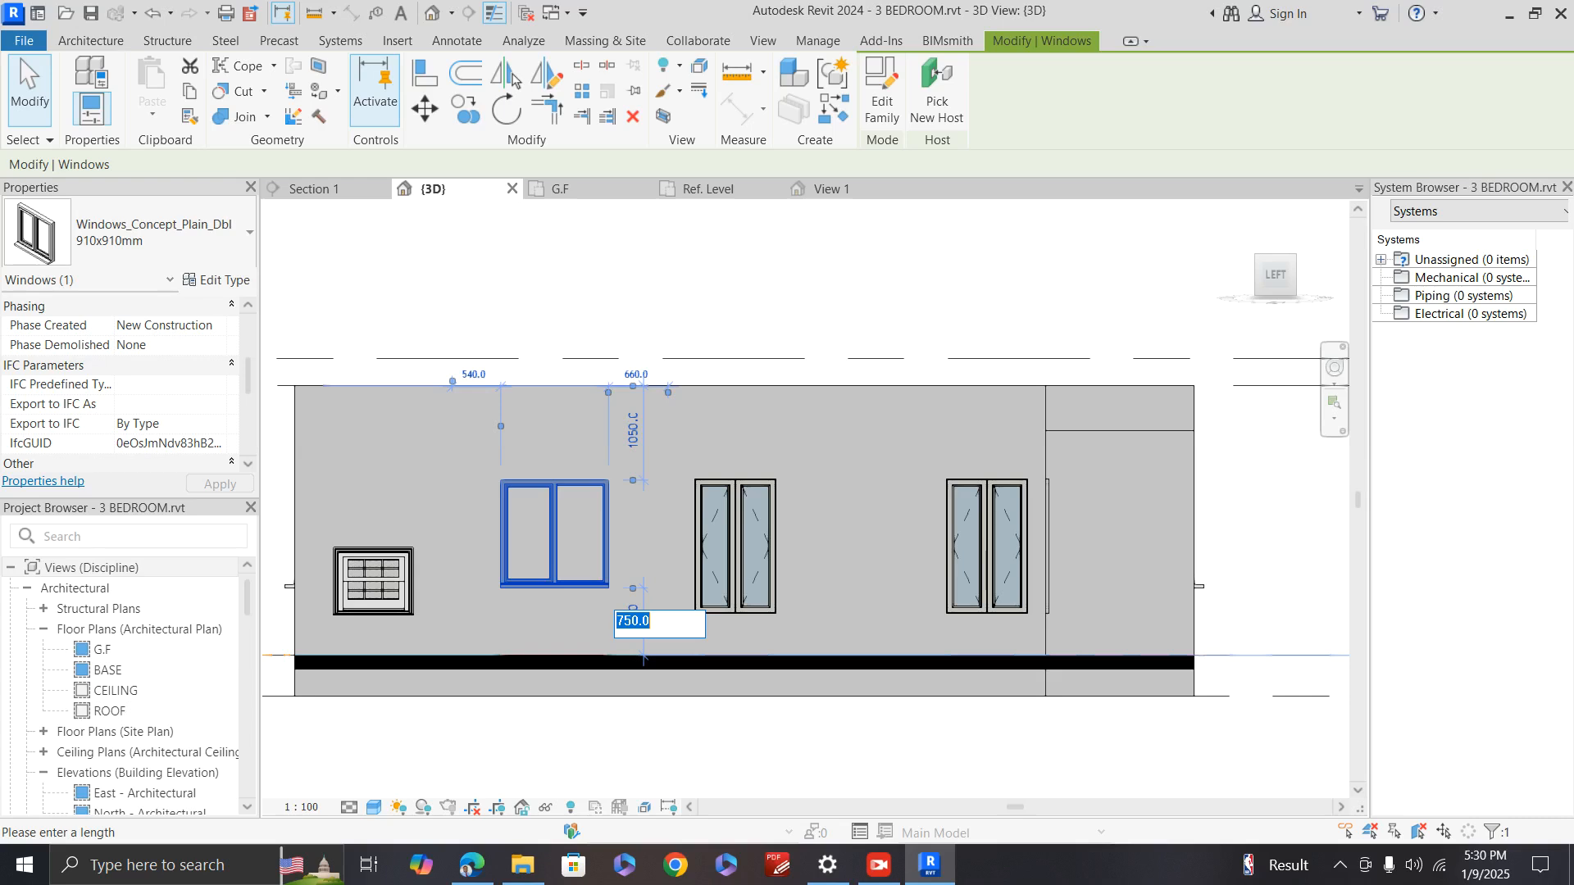
pyautogui.write('9')
pyautogui.press('Escape')
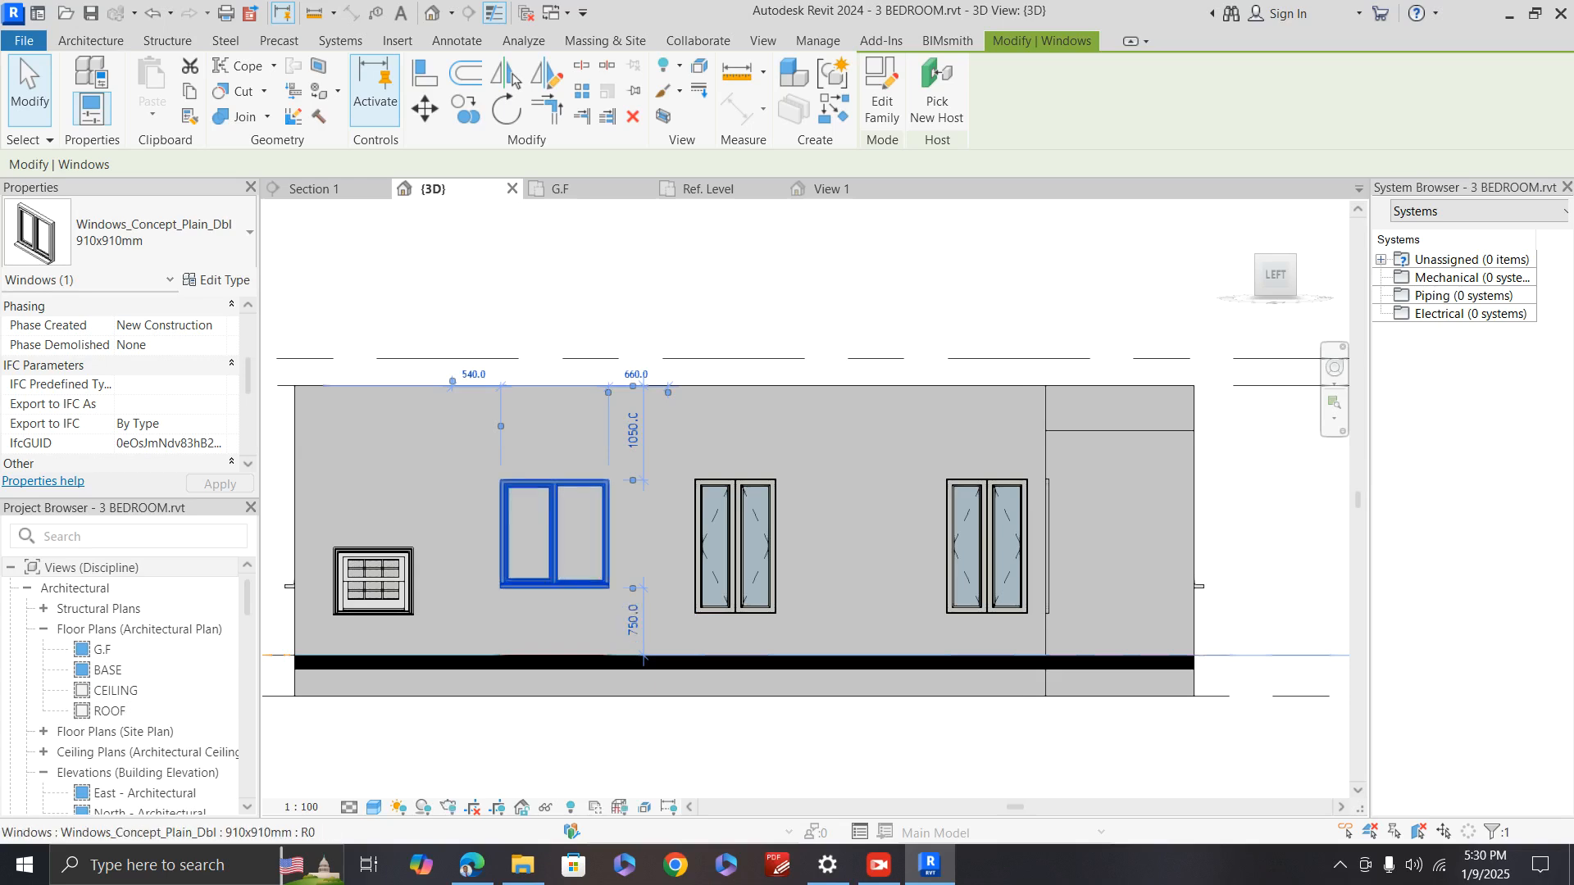
# Step: Select all Windows_Concept_Plain_Dbl 910x910mm instances in the entire project and change their level to G.F
pyautogui.rightClick(611, 273)
pyautogui.moveTo(722, 542)
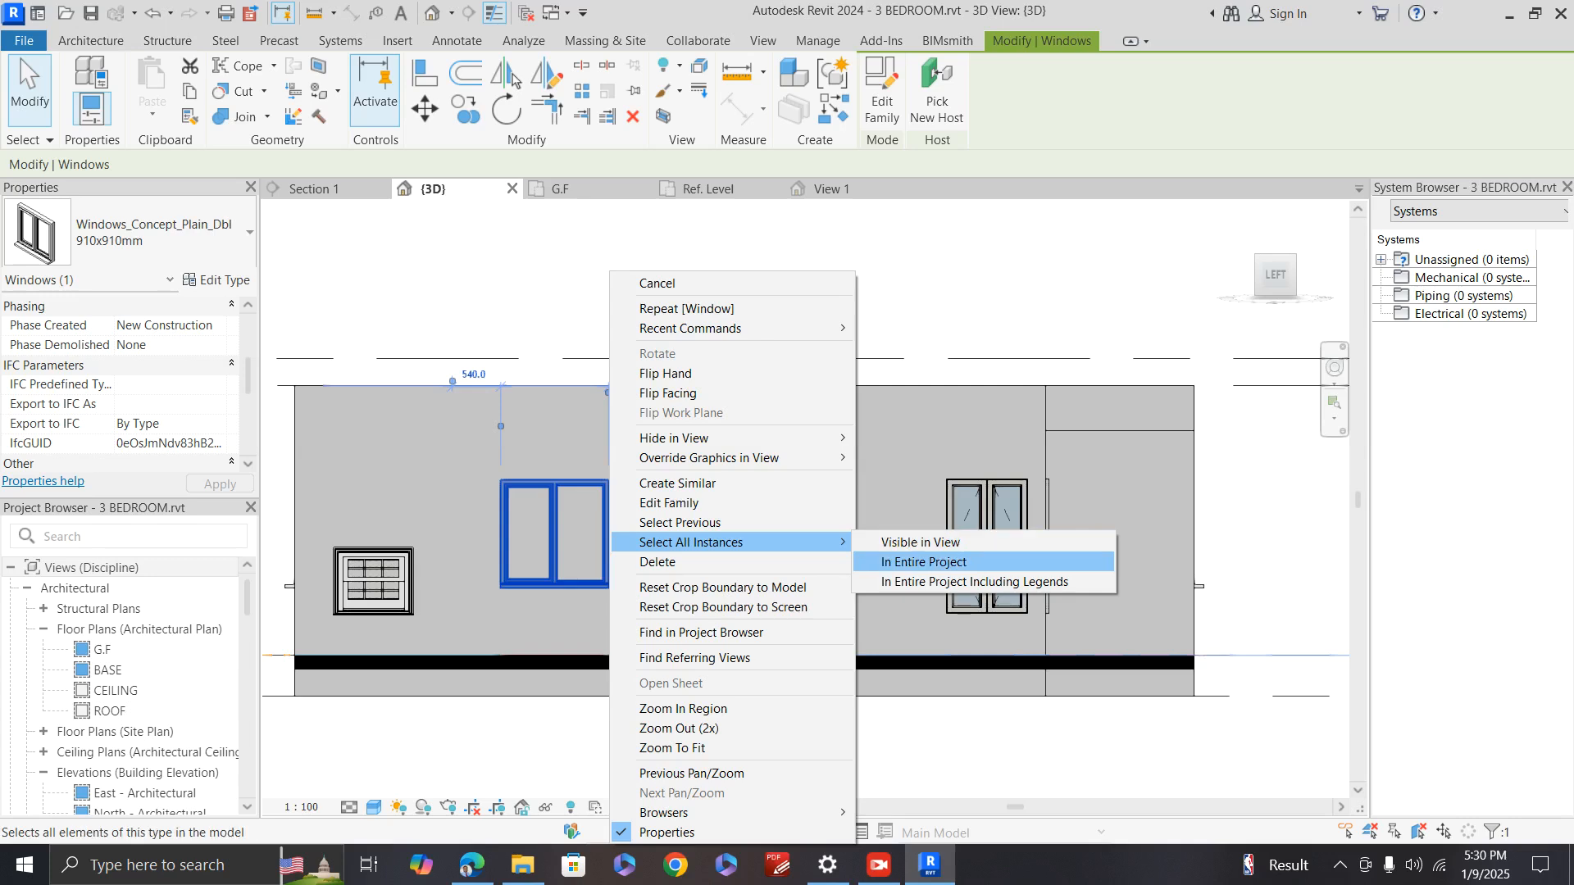
pyautogui.click(924, 562)
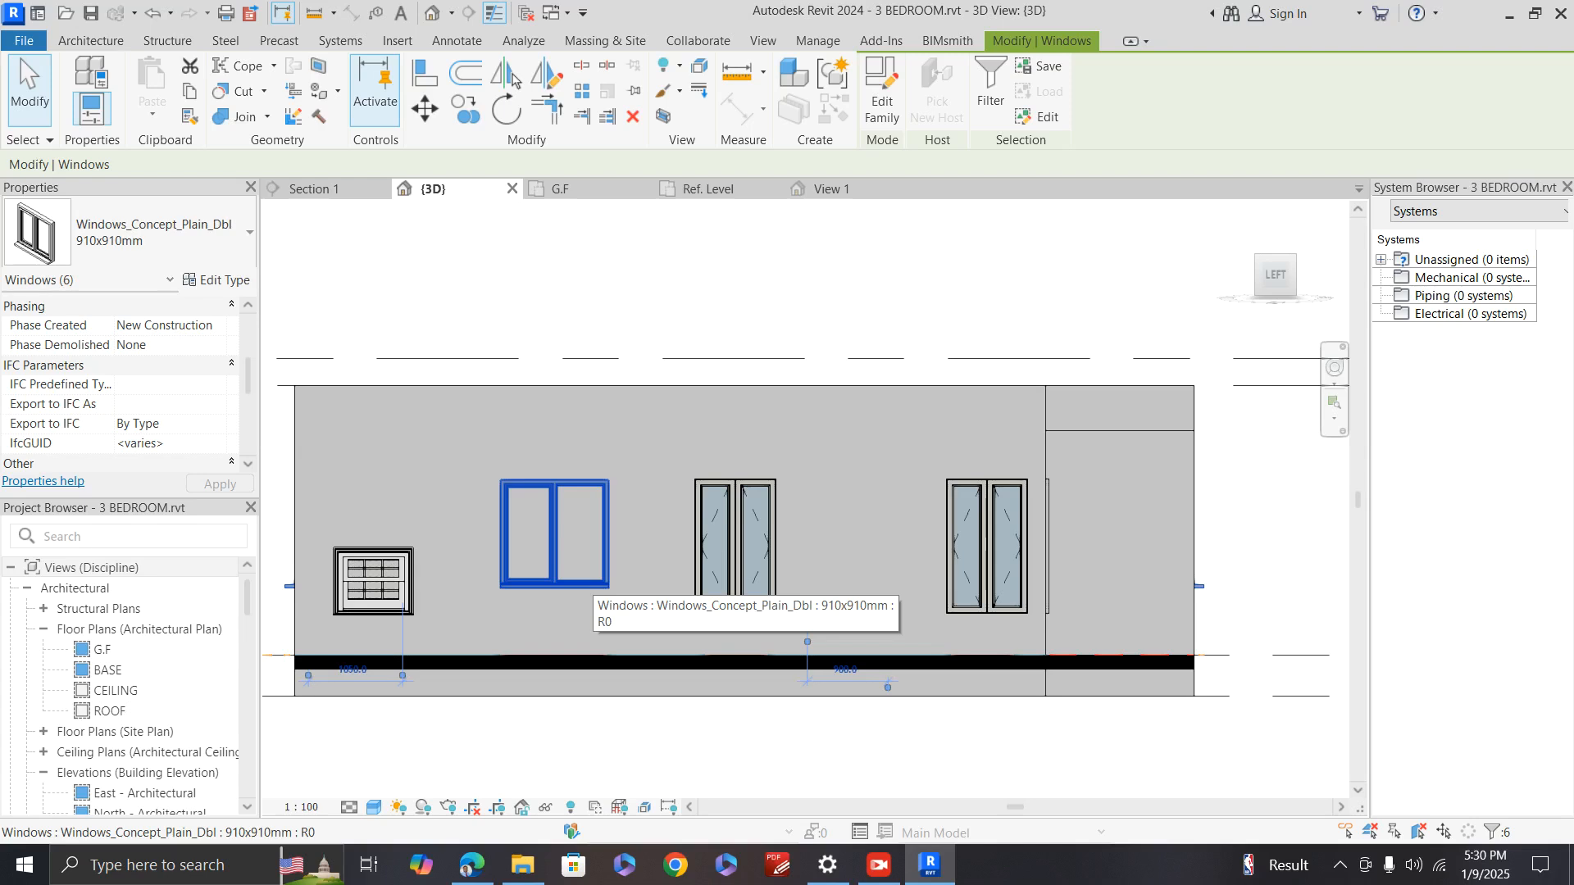
pyautogui.scroll(-2, 140, 398)
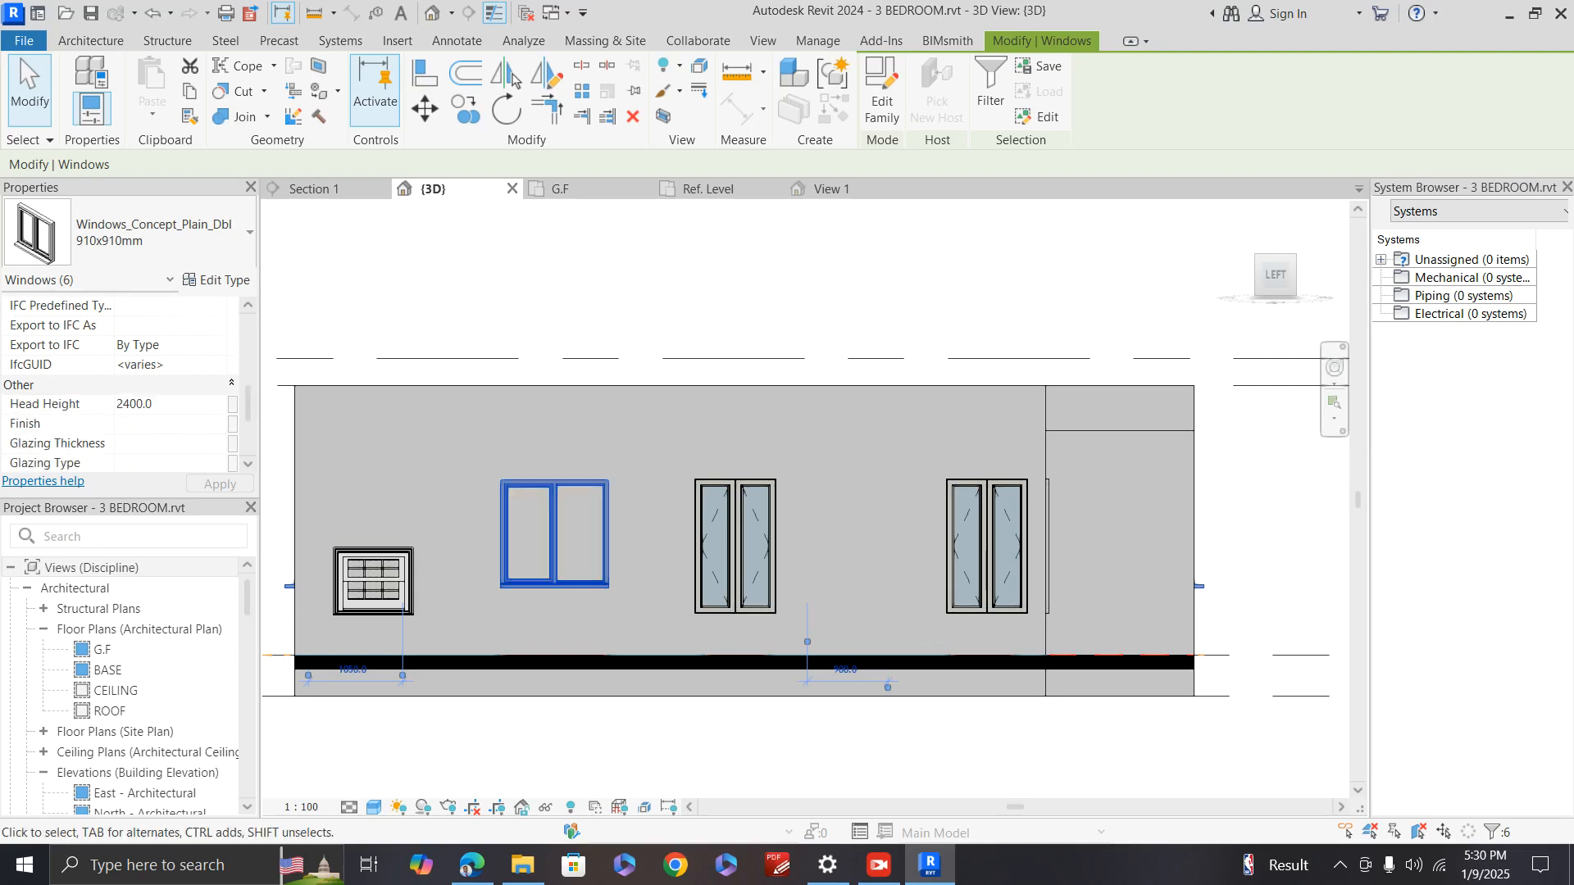
pyautogui.scroll(-3, 123, 385)
pyautogui.scroll(6, 123, 385)
pyautogui.scroll(2, 123, 385)
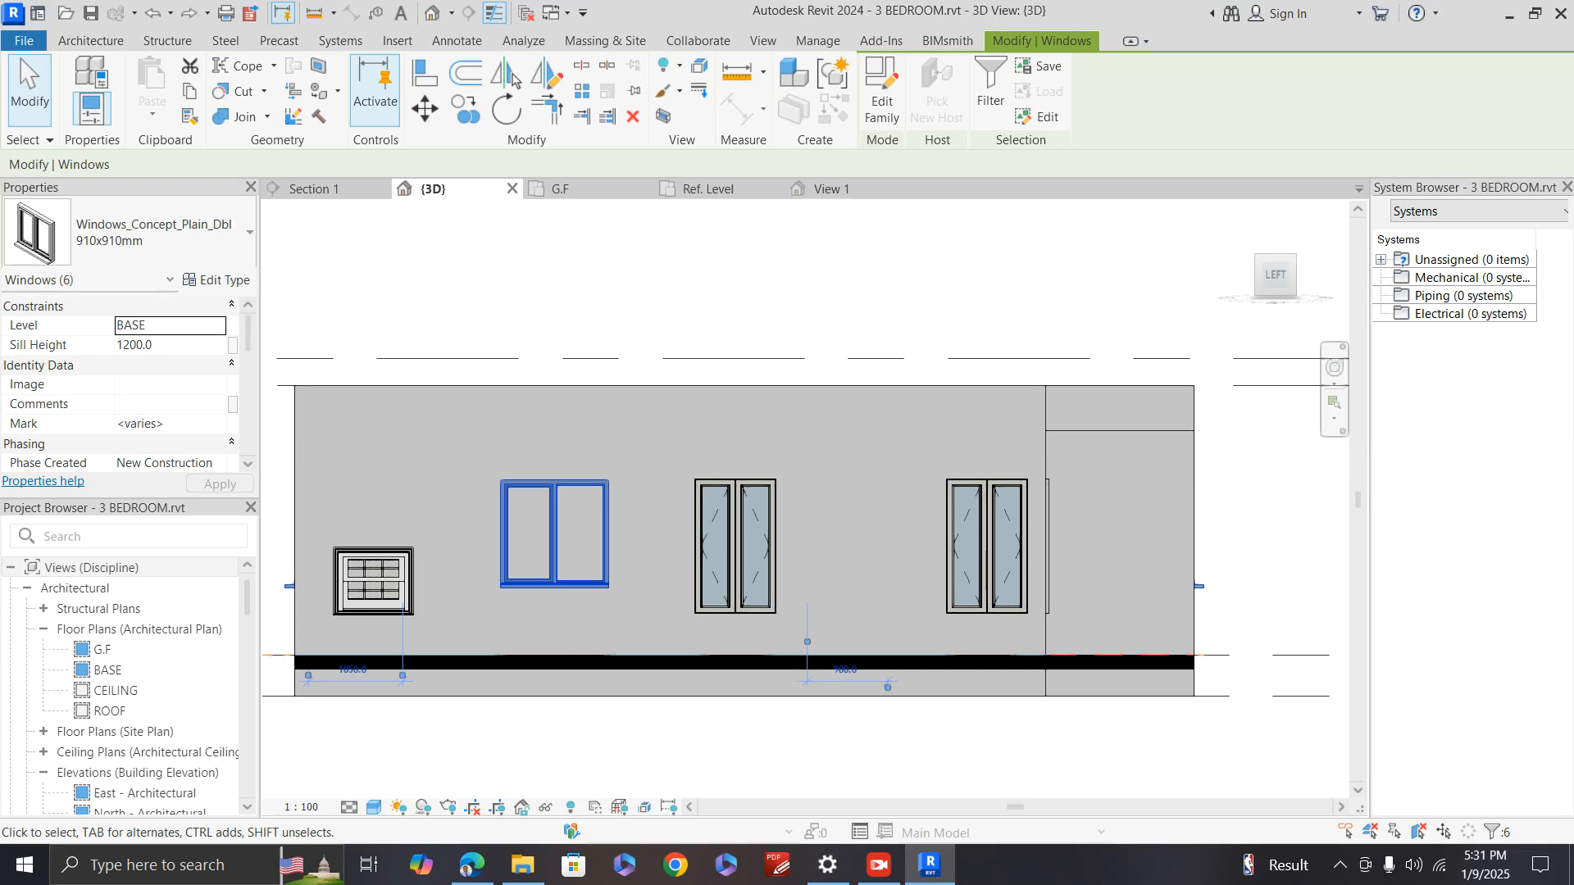
pyautogui.click(217, 325)
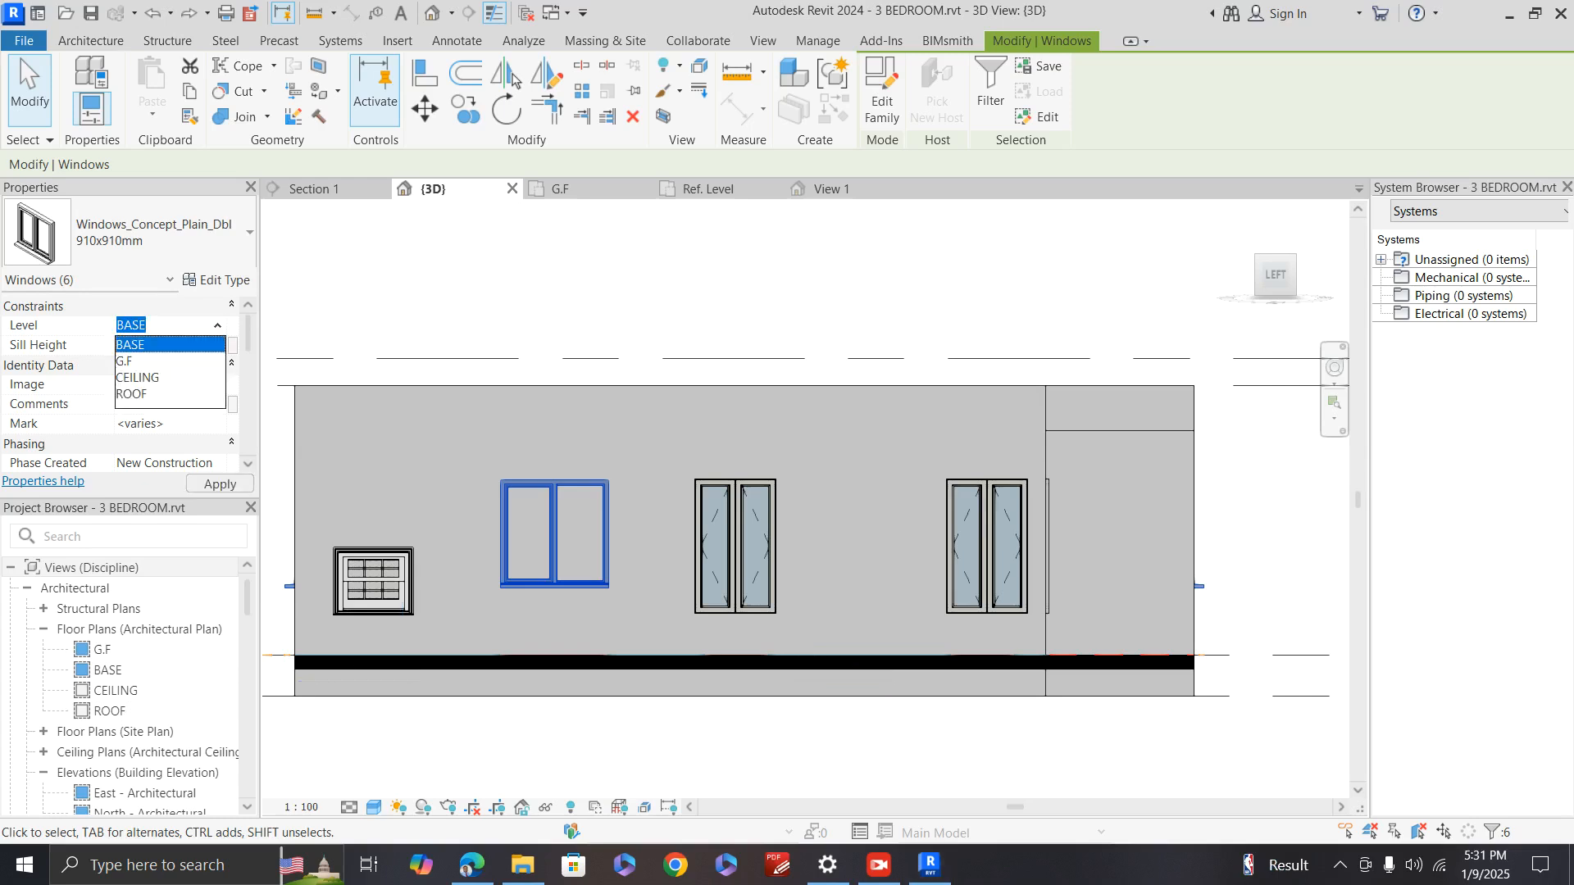
pyautogui.press('Down')
pyautogui.press('Return')
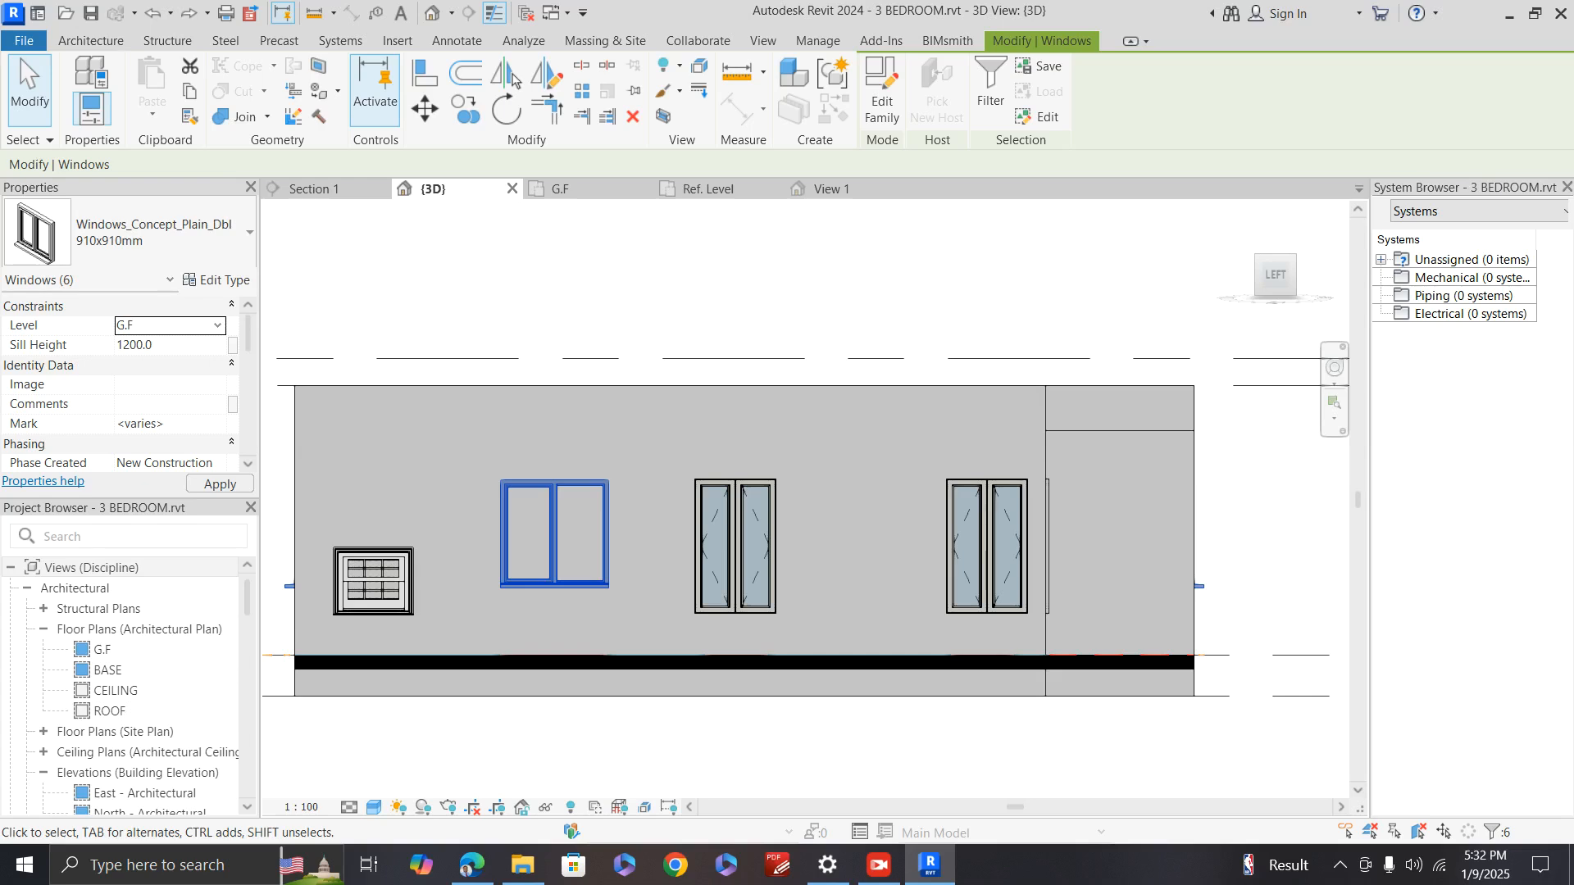
# Step: Set the sill height of all selected Windows_Concept_Plain_Dbl windows to 900
pyautogui.press('Tab')
pyautogui.write('900')
pyautogui.press('Return')
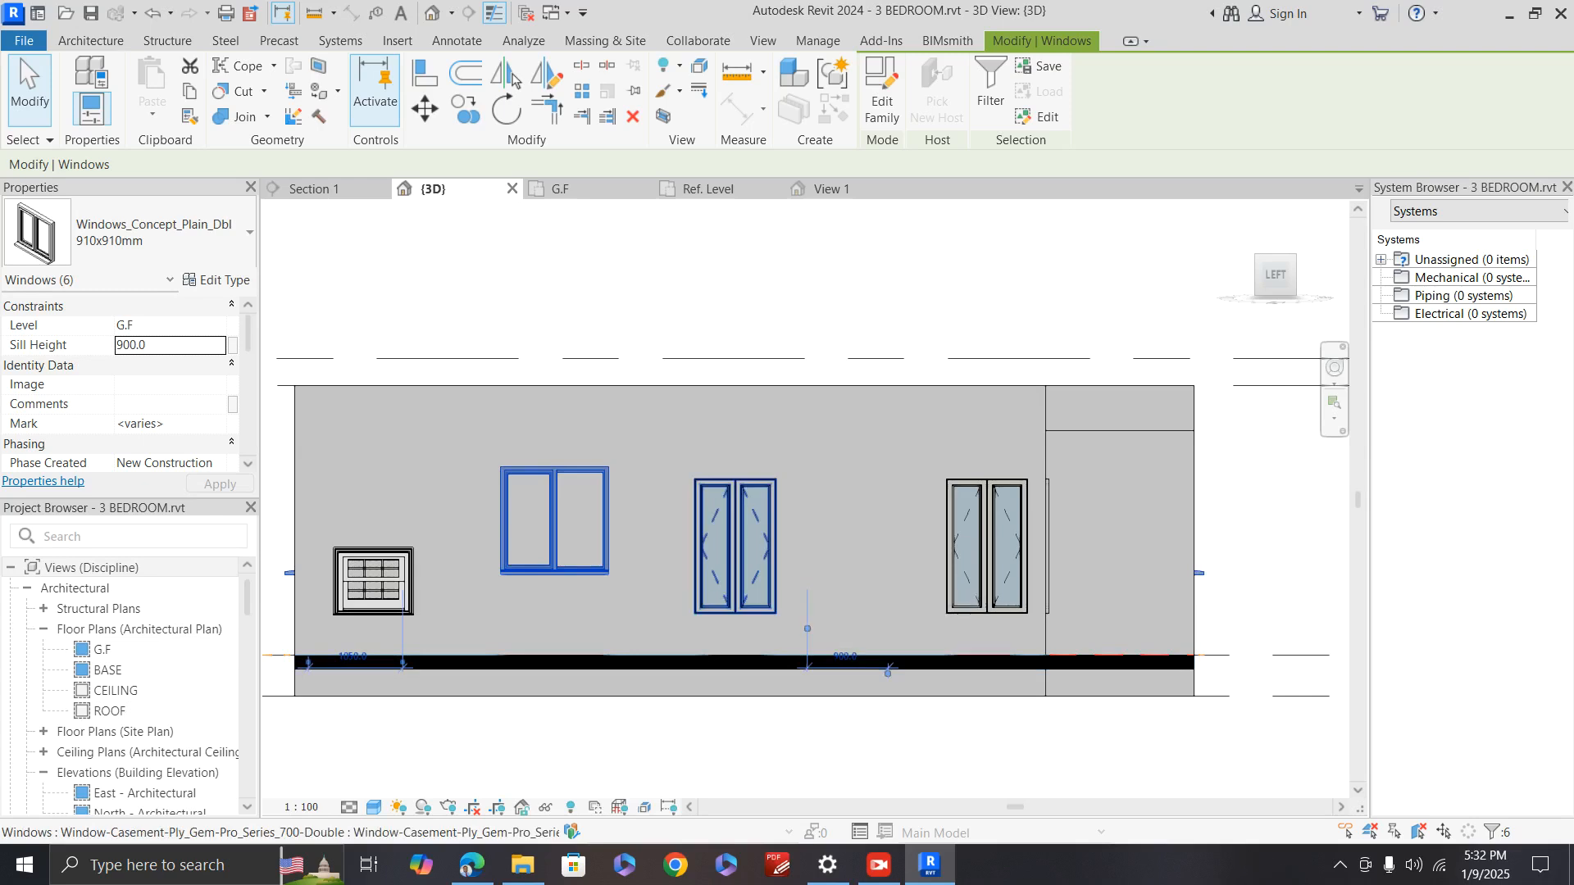
# Step: Set the distance from the wall top to the head of the sitting room casement window nearest the dining area to 900
pyautogui.click(736, 584)
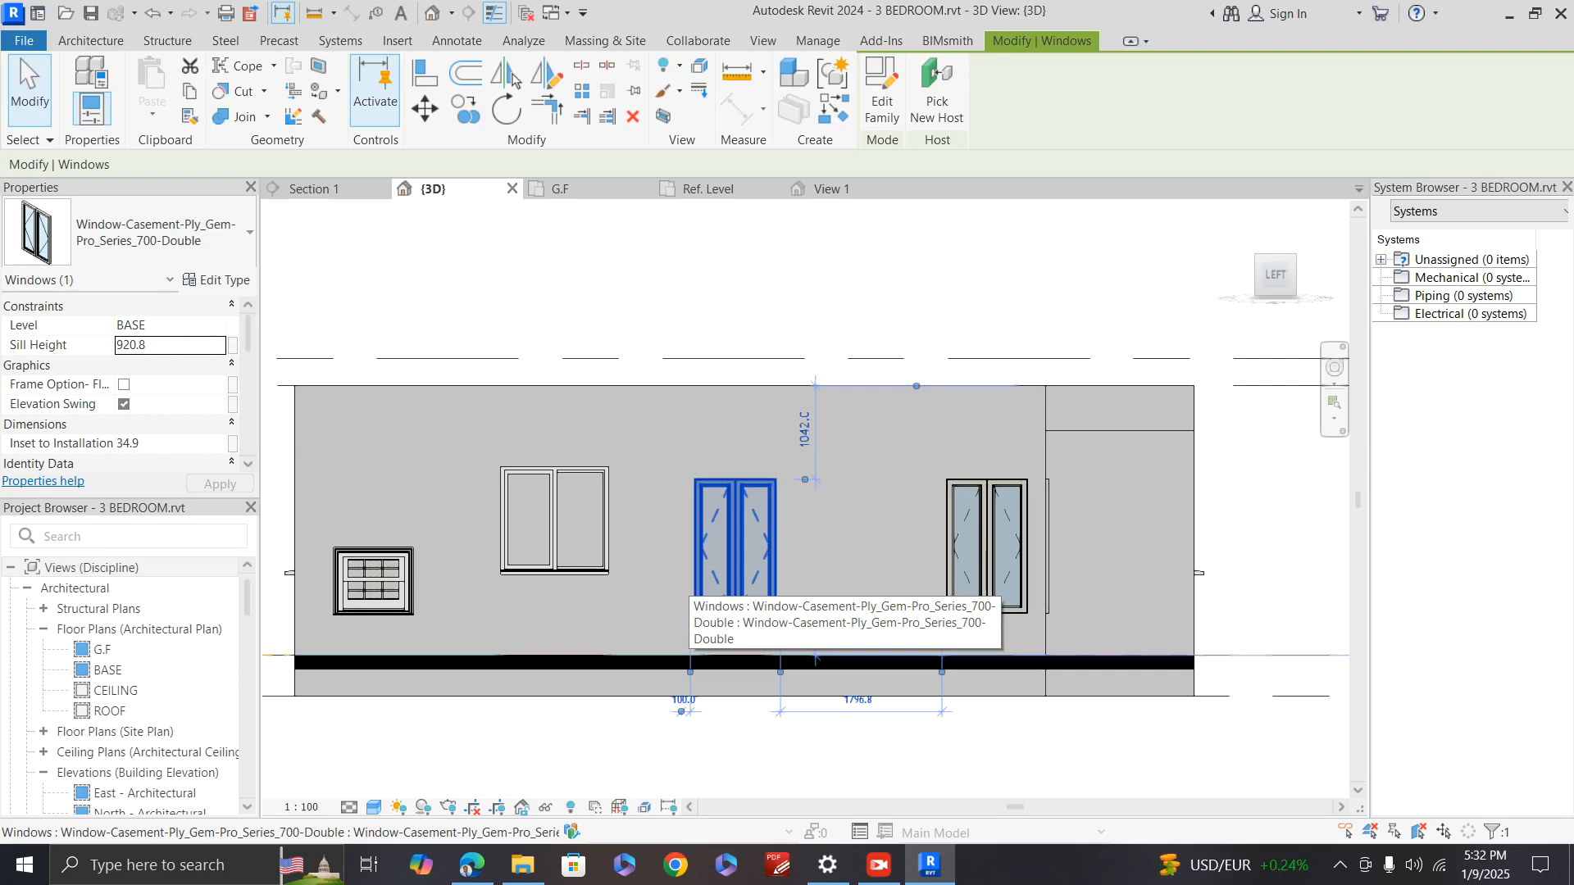
pyautogui.press('Escape')
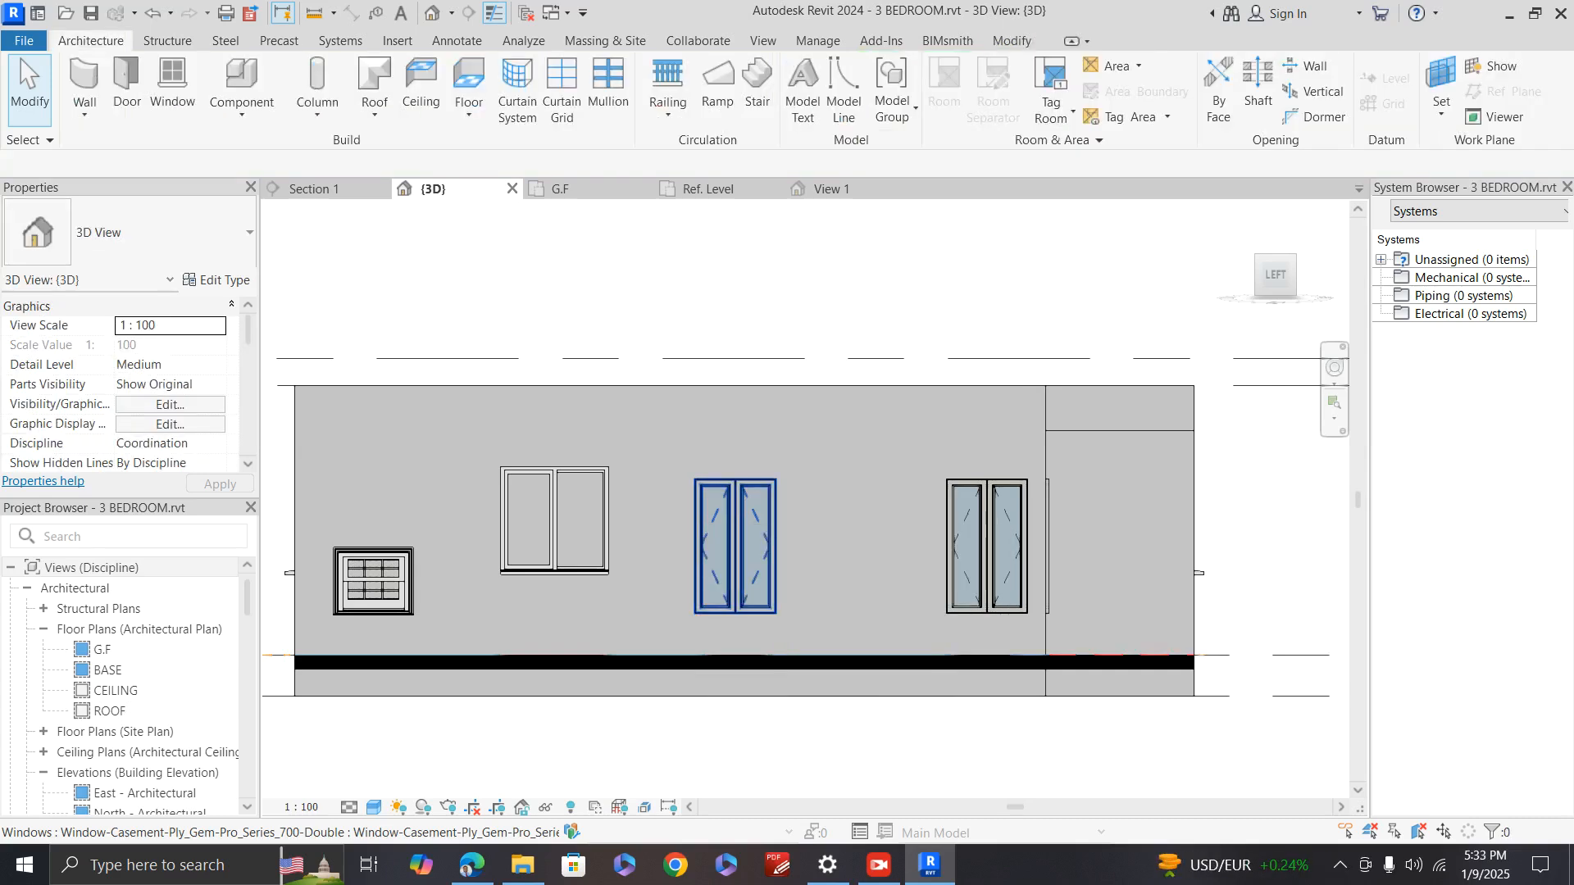
pyautogui.click(735, 545)
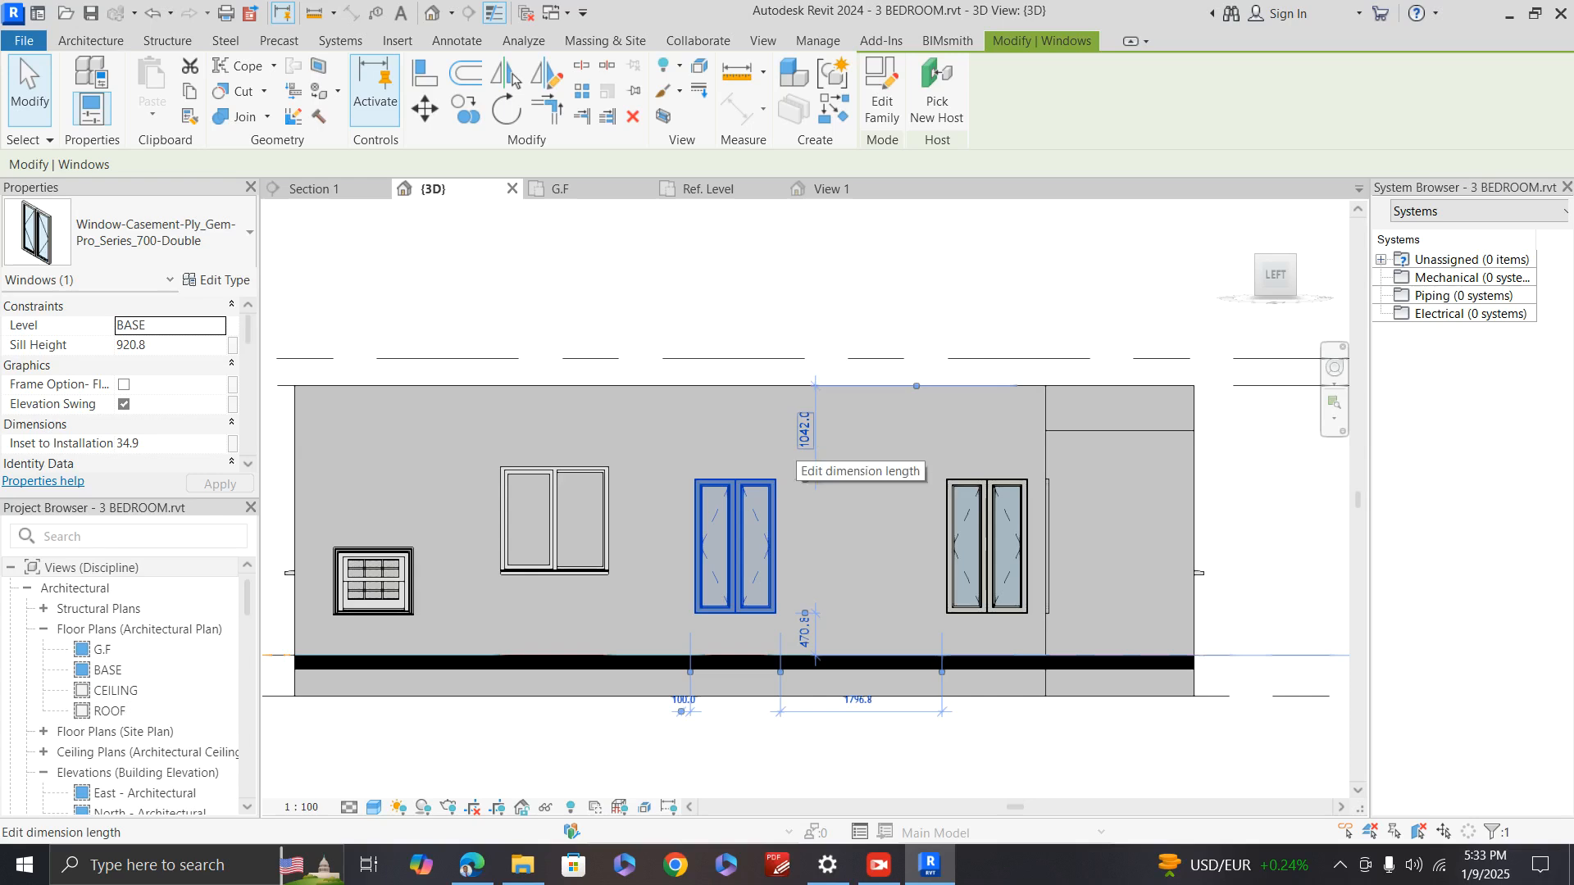
pyautogui.click(574, 492)
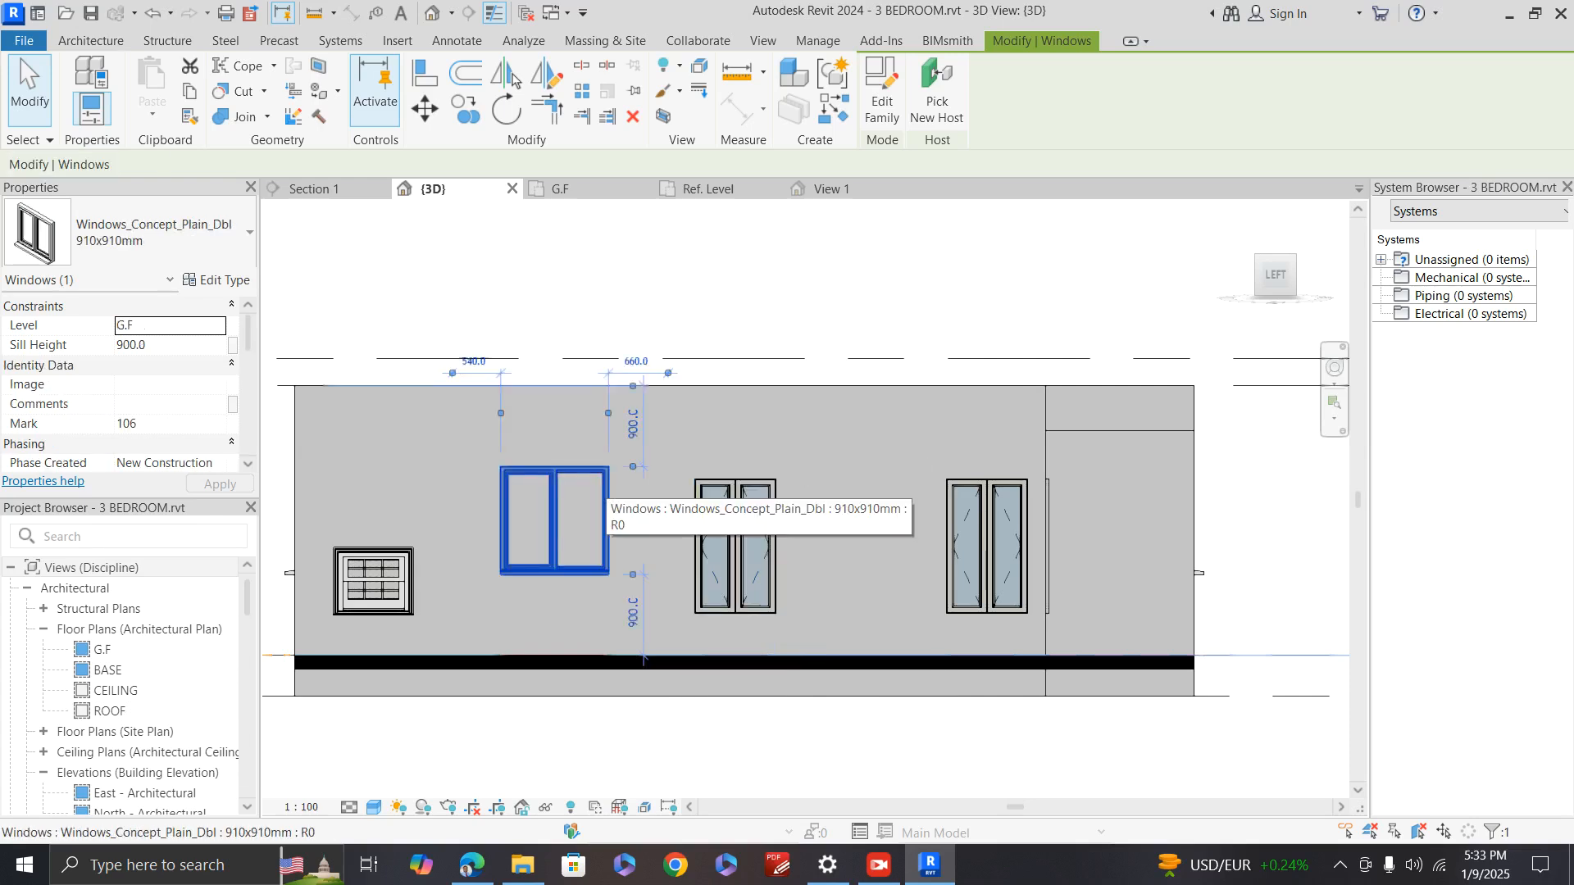
pyautogui.click(736, 545)
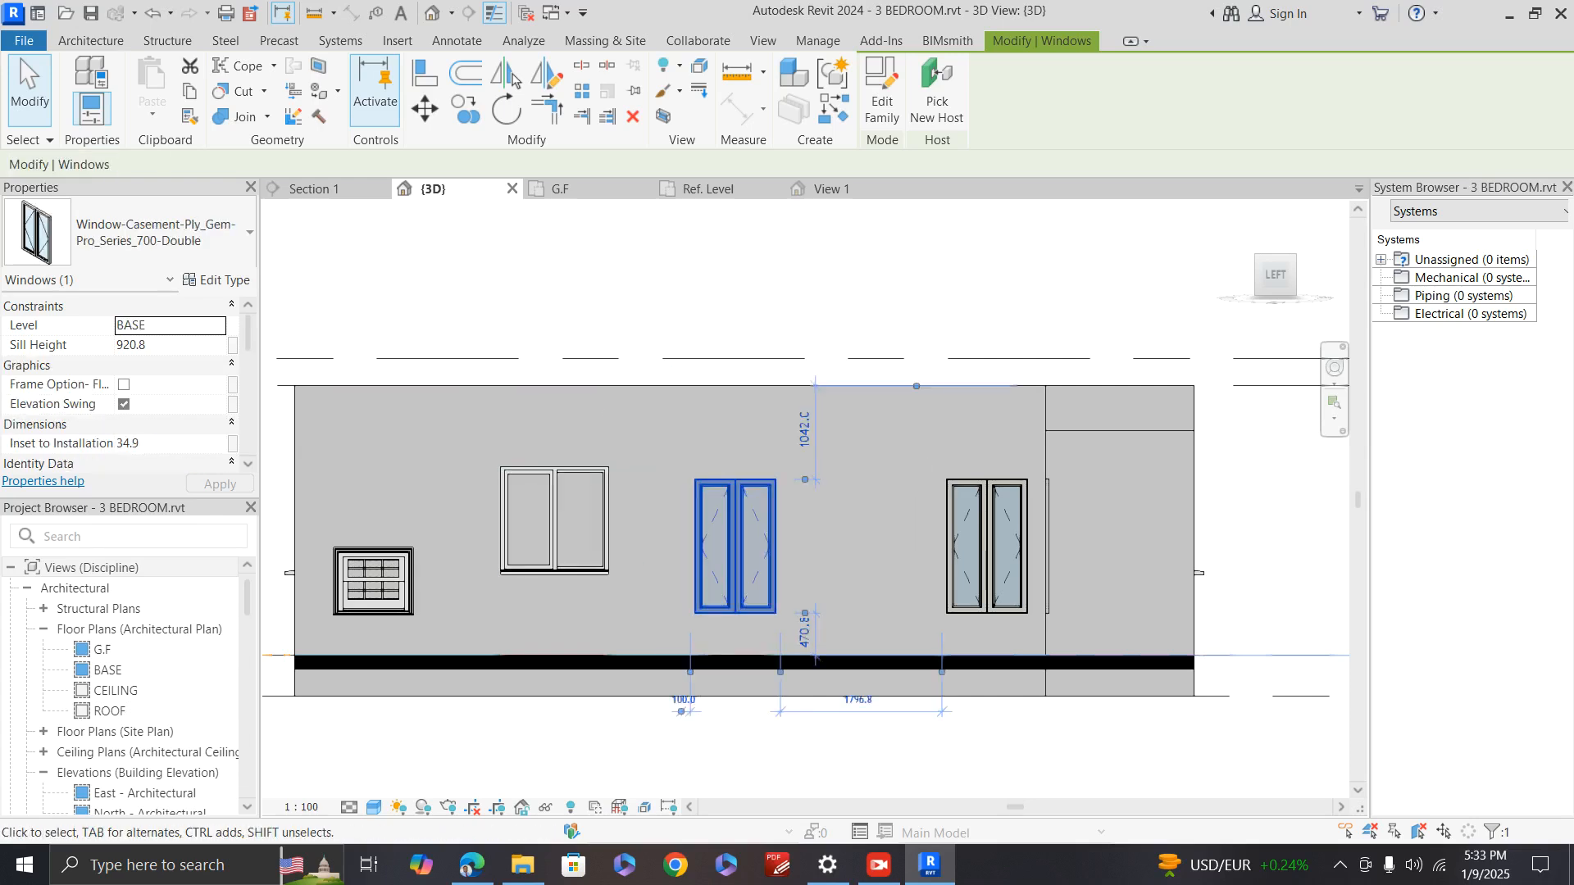
pyautogui.click(804, 429)
pyautogui.write('900')
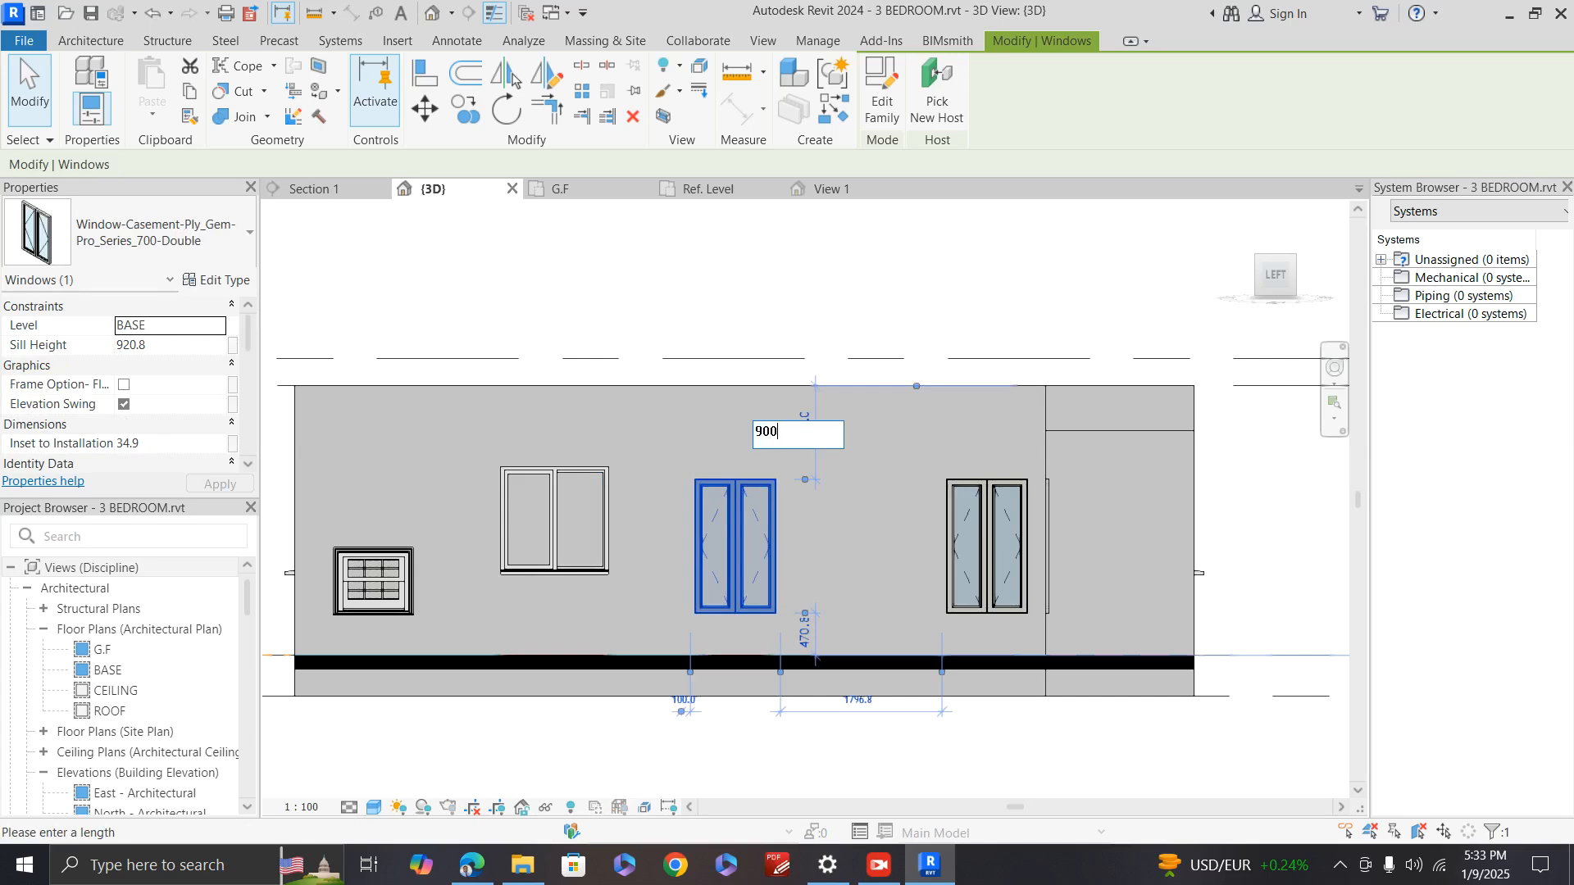
pyautogui.press('Return')
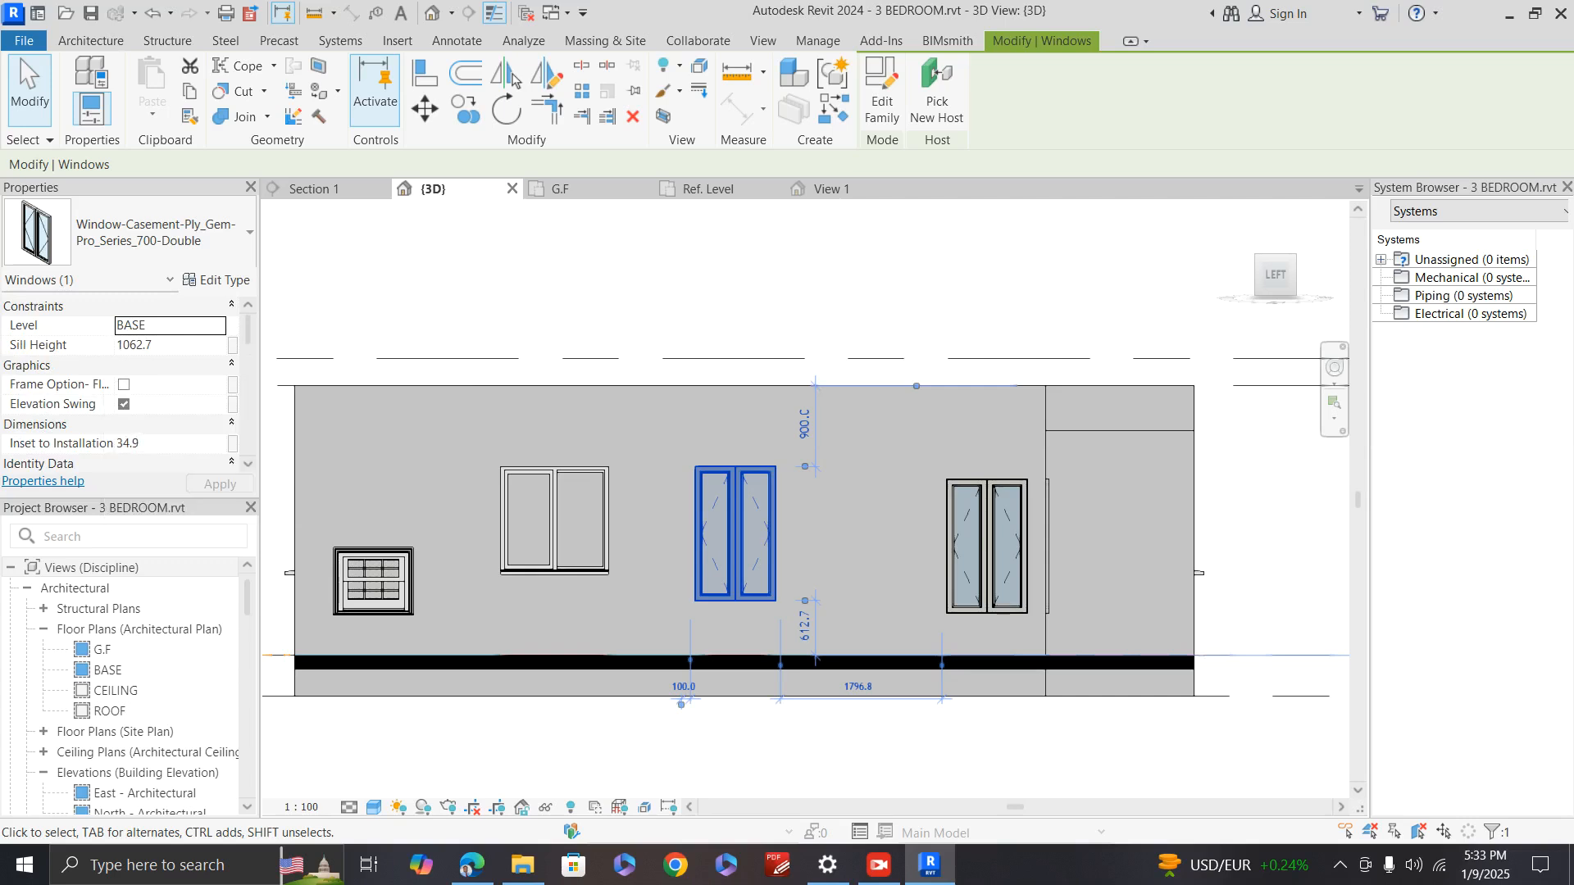
# Step: Change the level of the sitting room window nearest the dining area to G.F and set its head distance below the wall top to 900
pyautogui.click(217, 326)
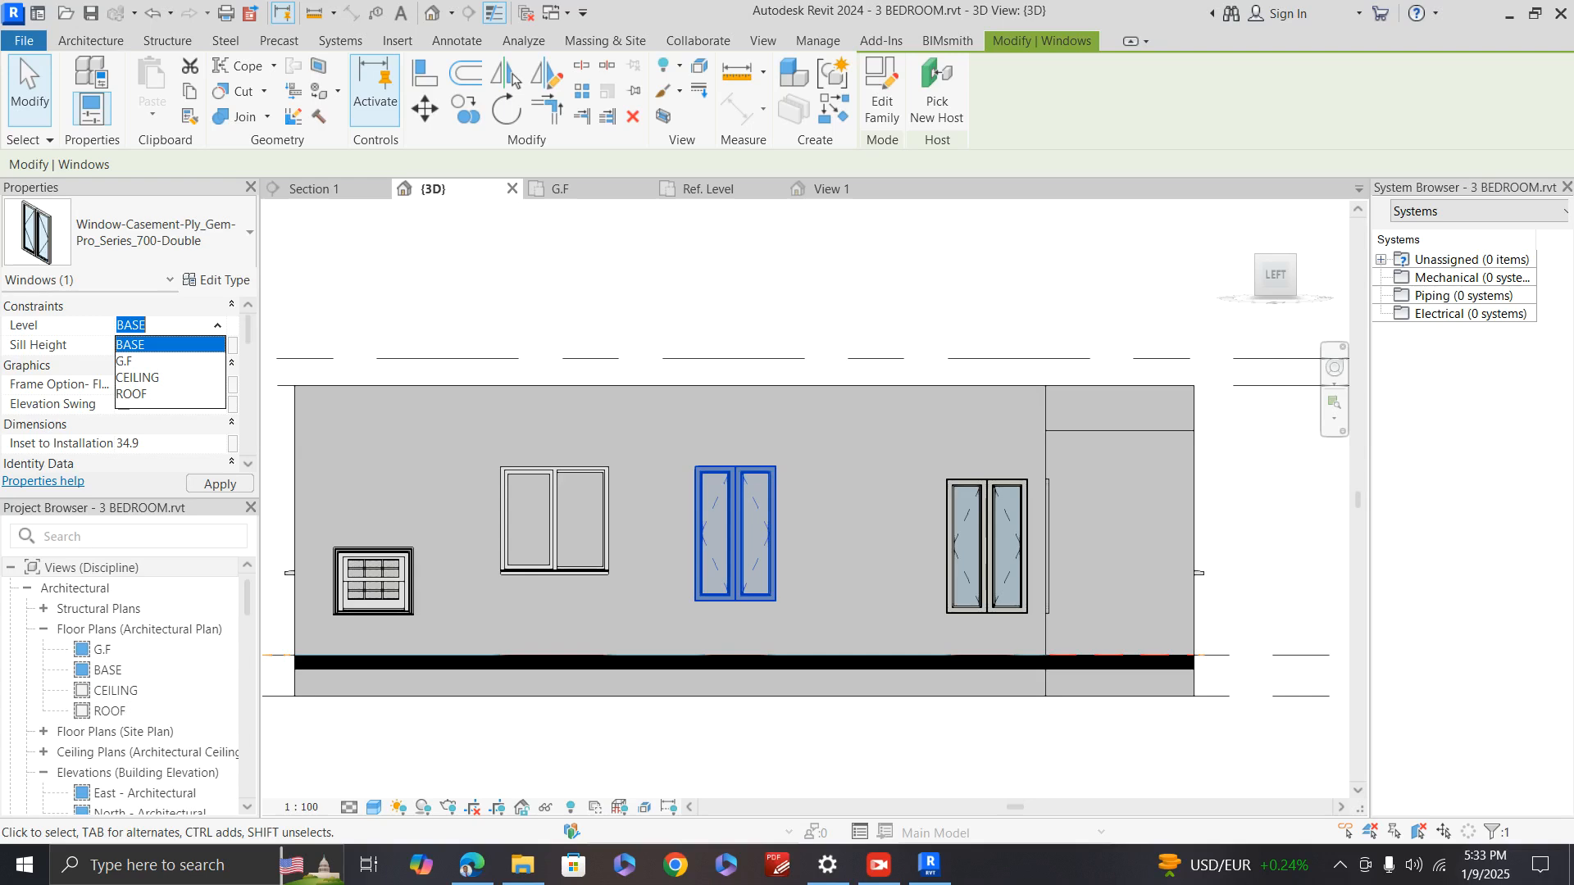
pyautogui.press('Down')
pyautogui.press('Return')
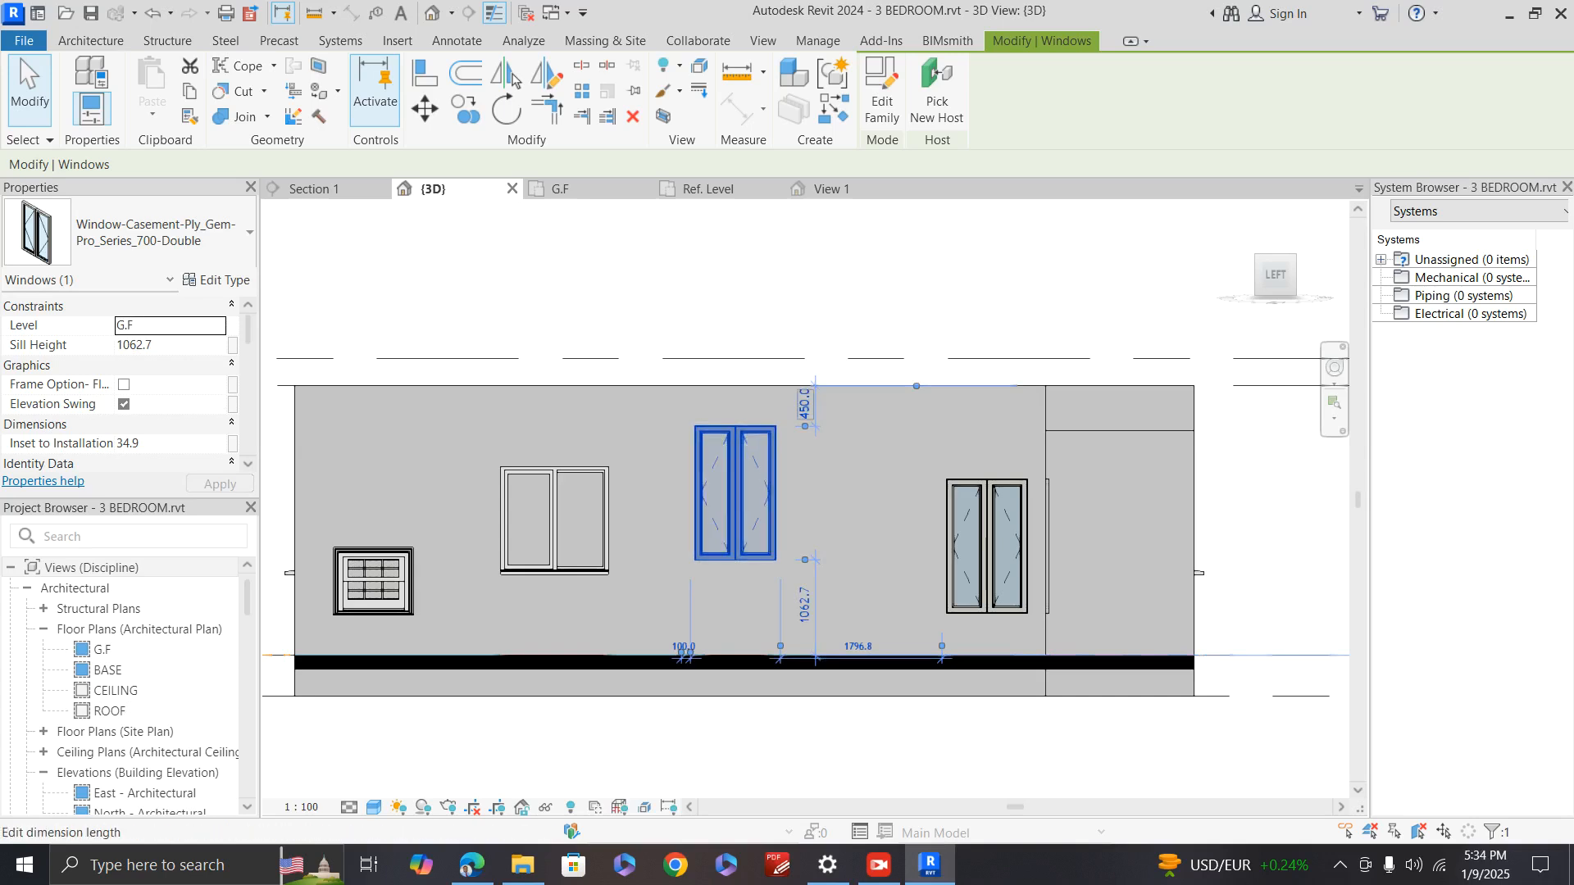
pyautogui.click(805, 403)
pyautogui.write('900')
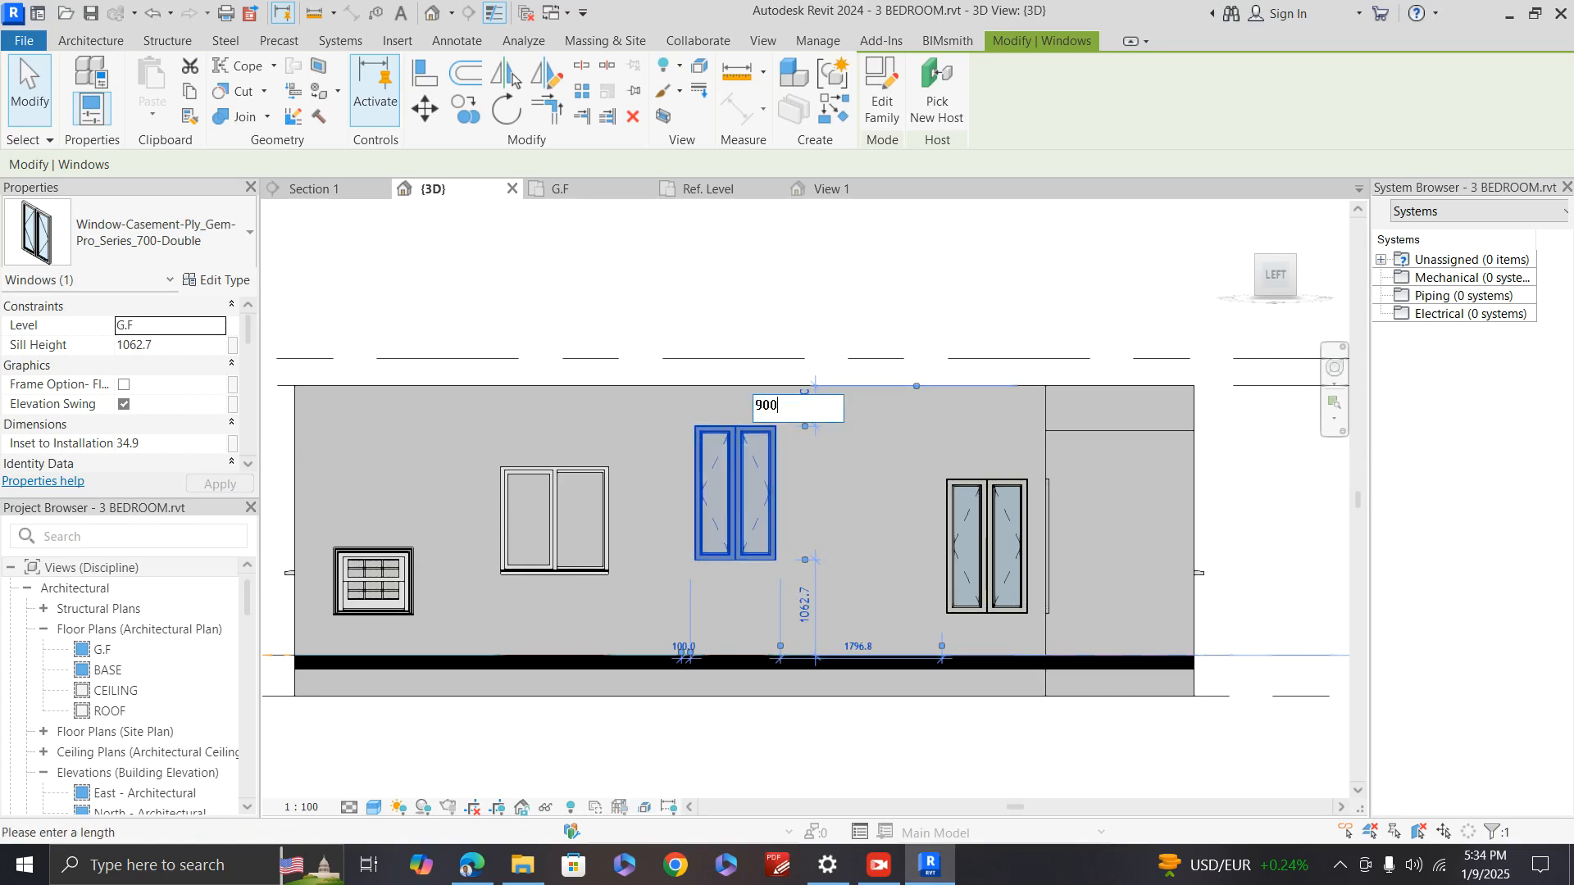
pyautogui.press('Return')
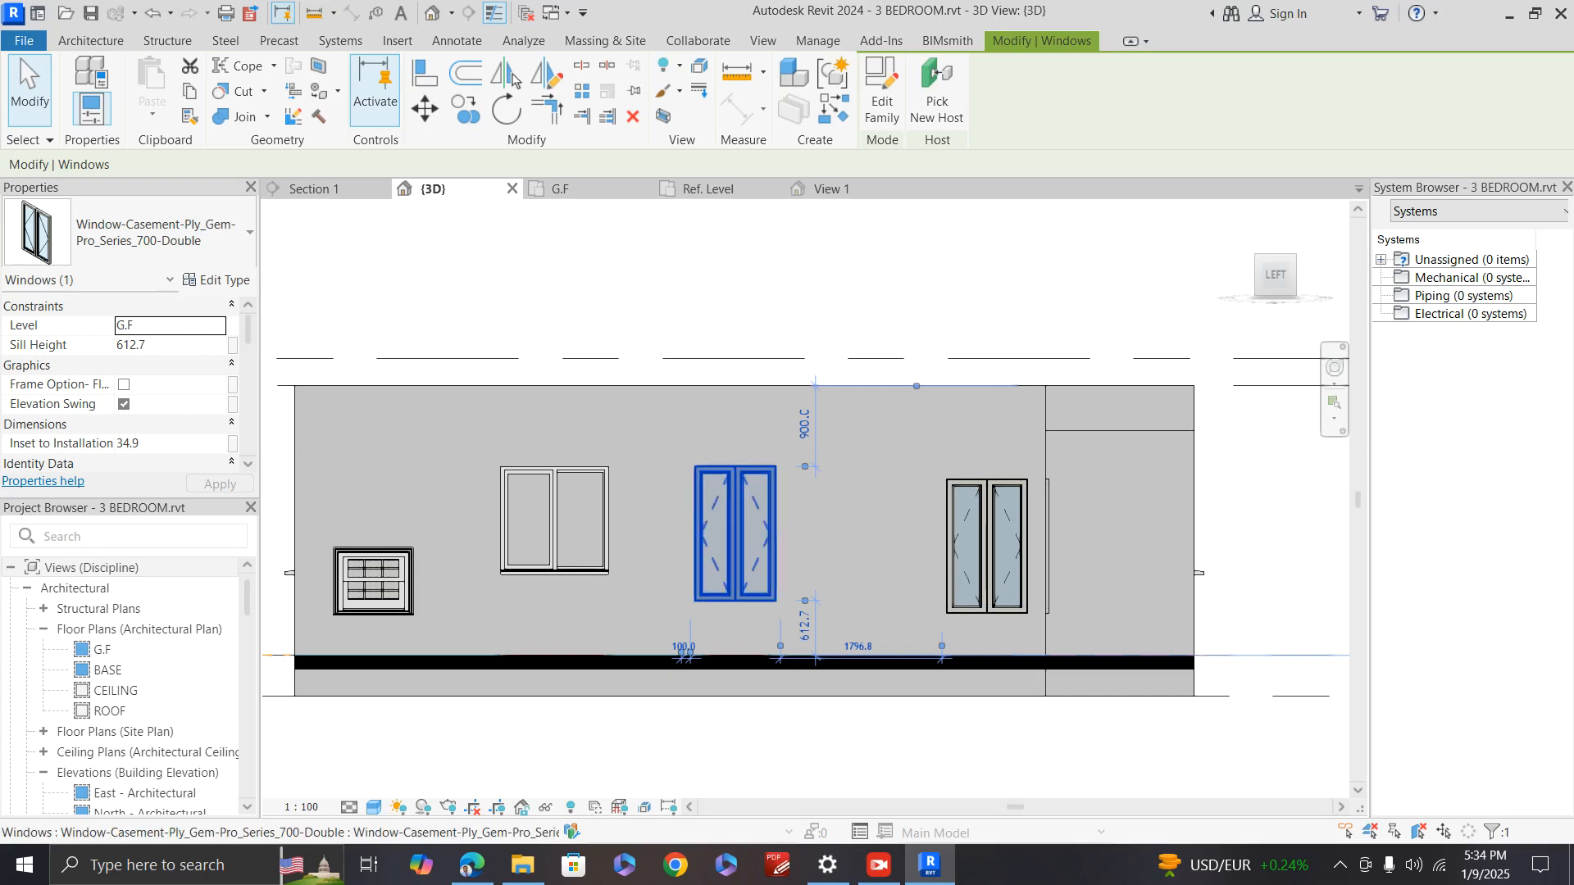
# Step: Set the distance from the floor line to the sill of the side-wall sitting room window nearest the porch corner to 612.7
pyautogui.scroll(1, 756, 658)
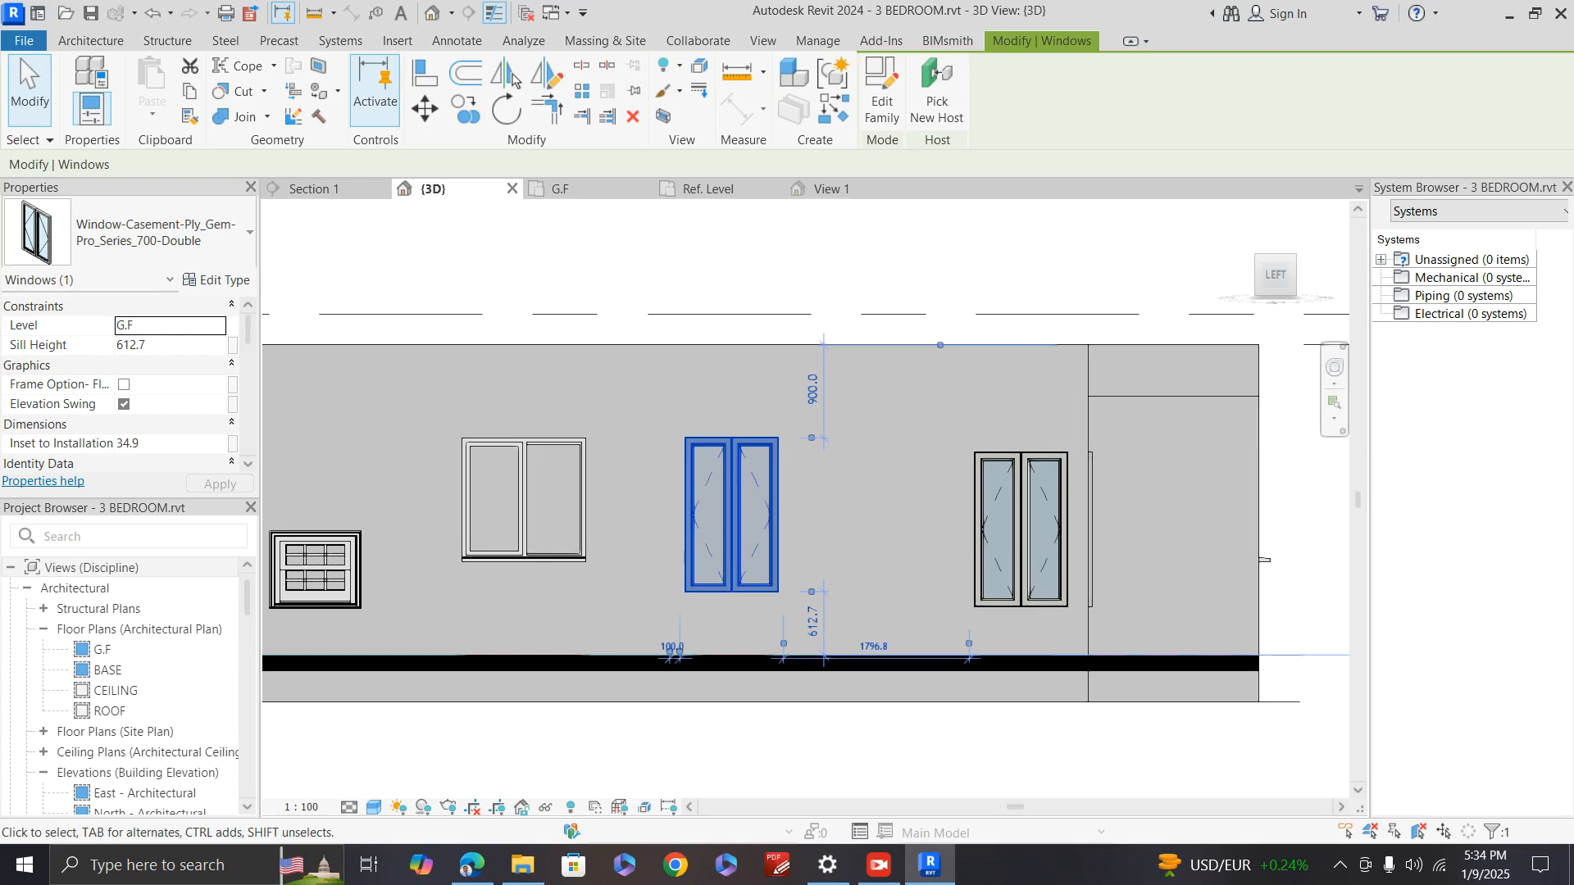
pyautogui.click(1021, 529)
pyautogui.click(1097, 629)
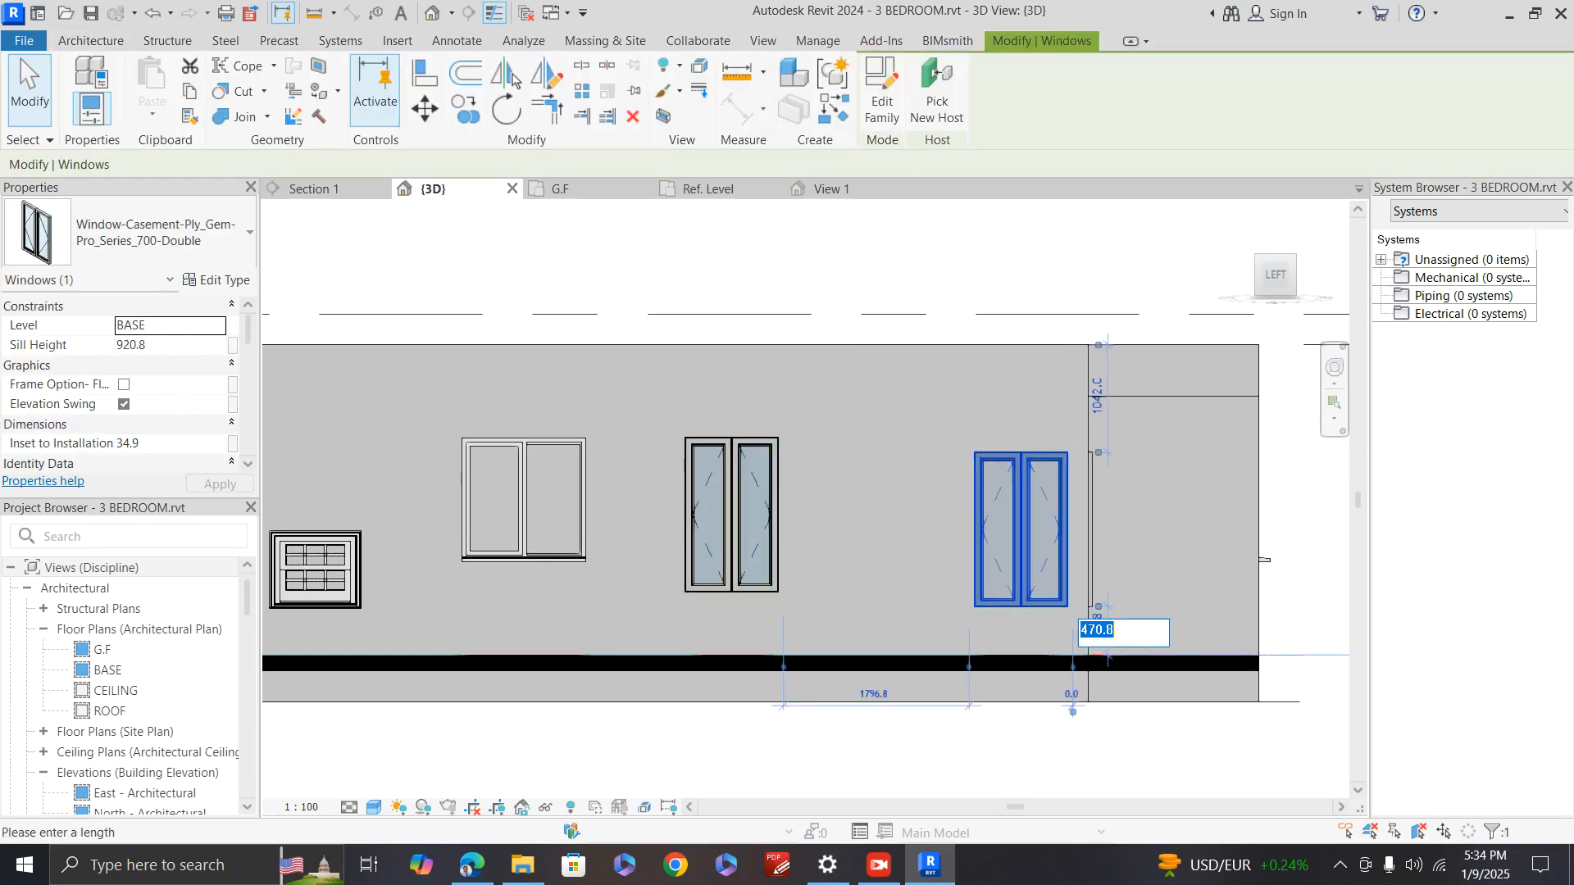
pyautogui.write('612.7')
pyautogui.press('Return')
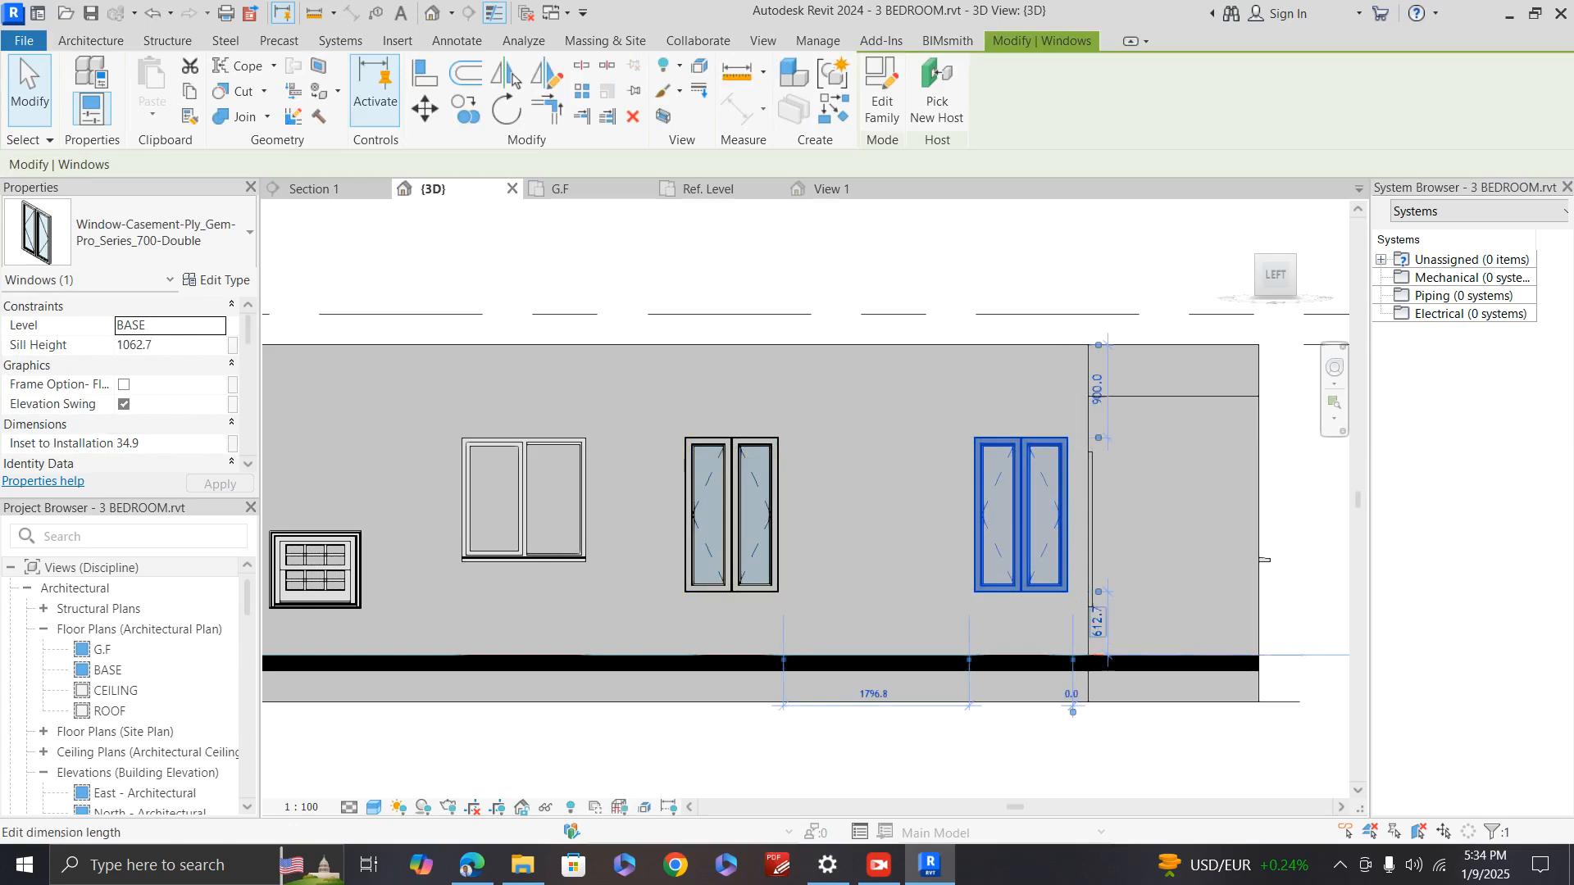
# Step: Set the distance from the floor line to the sill of the sitting room window nearest the dining area to 600
pyautogui.click(693, 525)
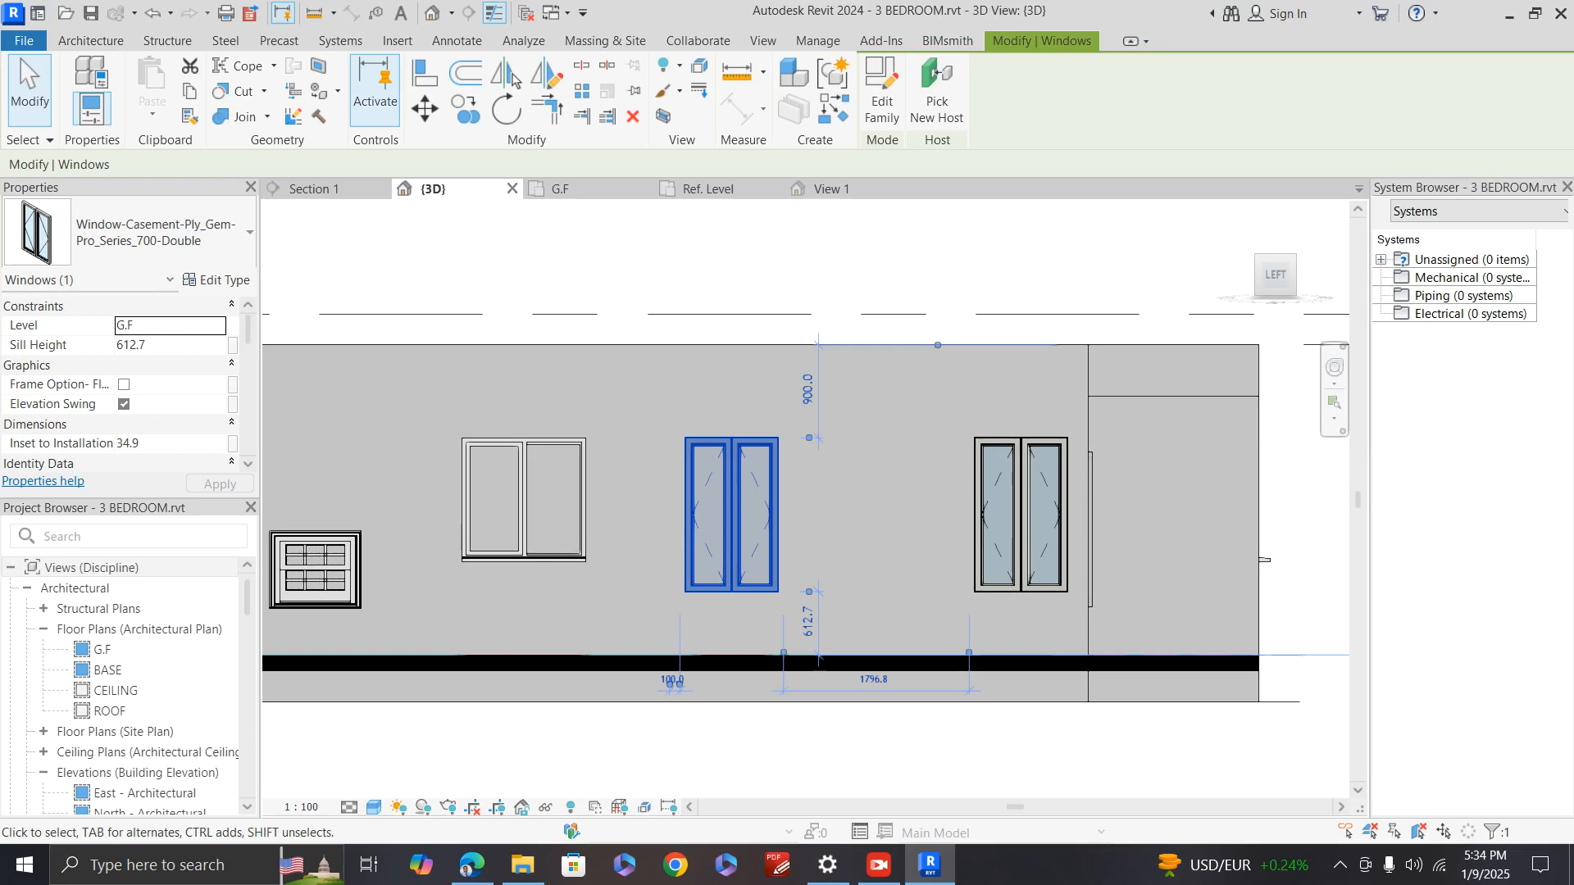
pyautogui.click(808, 621)
pyautogui.write('600')
pyautogui.press('Return')
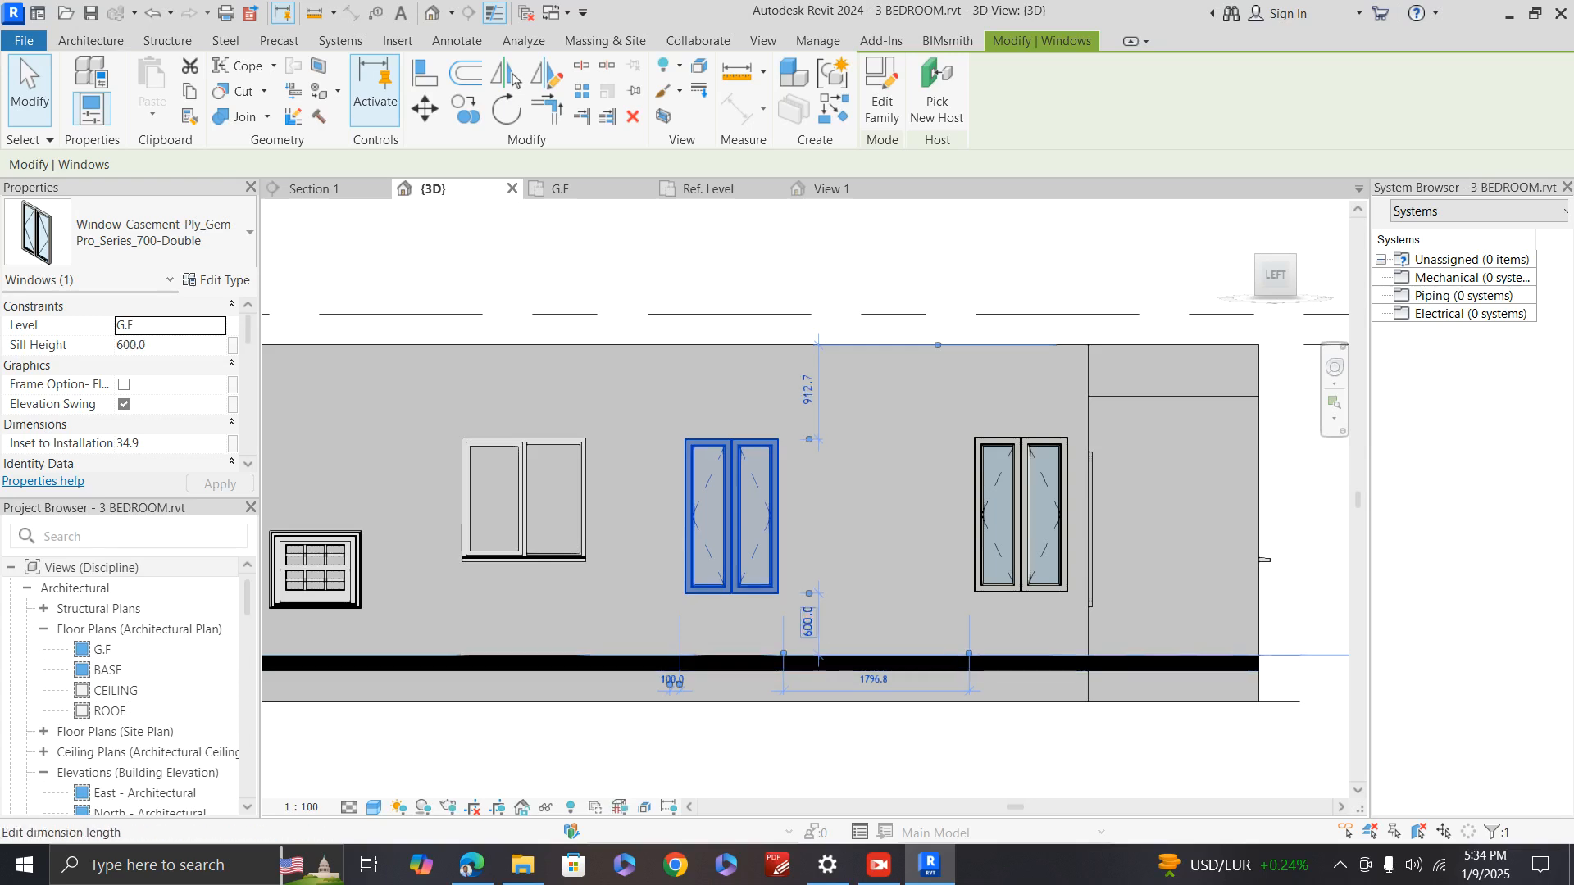
# Step: Set the floor-to-sill distance of the side-wall sitting room window nearest the porch corner to 600
pyautogui.click(1019, 541)
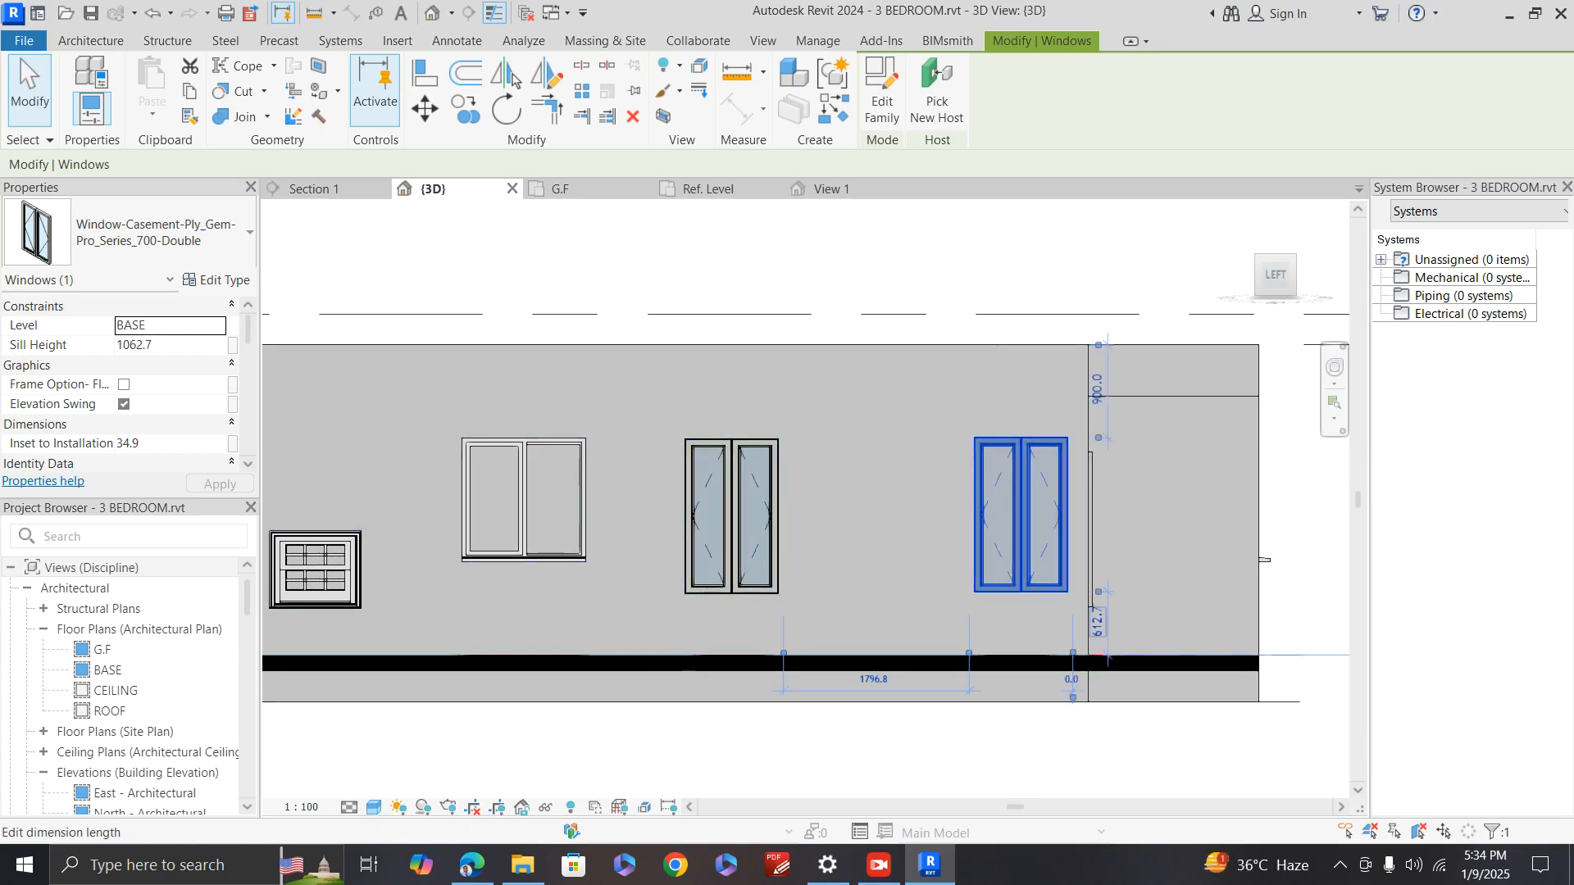
pyautogui.click(1098, 623)
pyautogui.write('61')
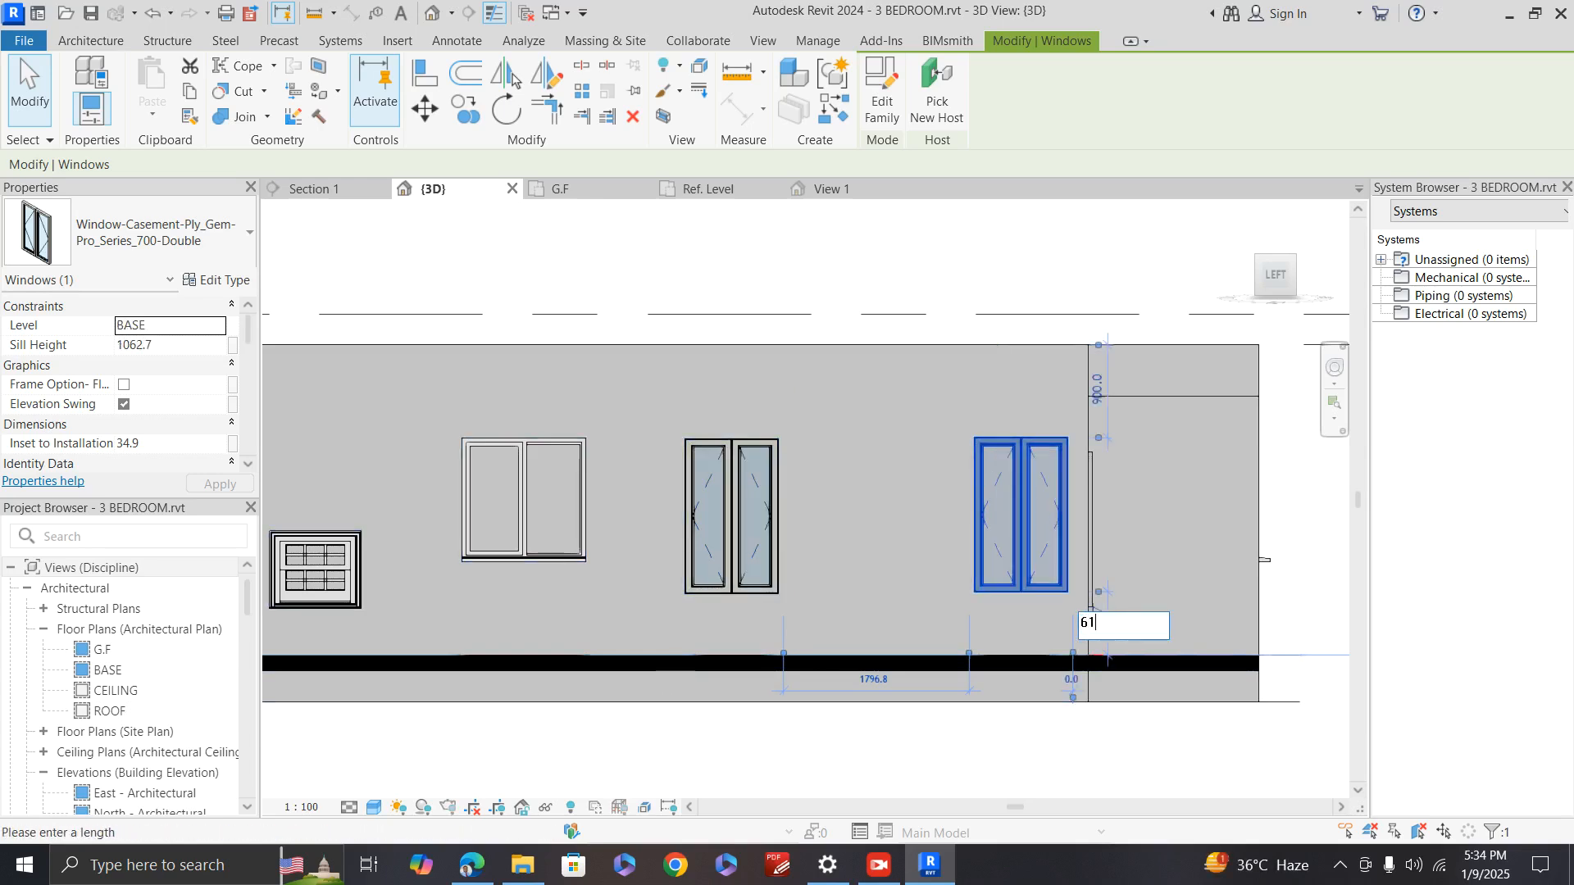
pyautogui.press('BackSpace')
pyautogui.write('00')
pyautogui.press('Return')
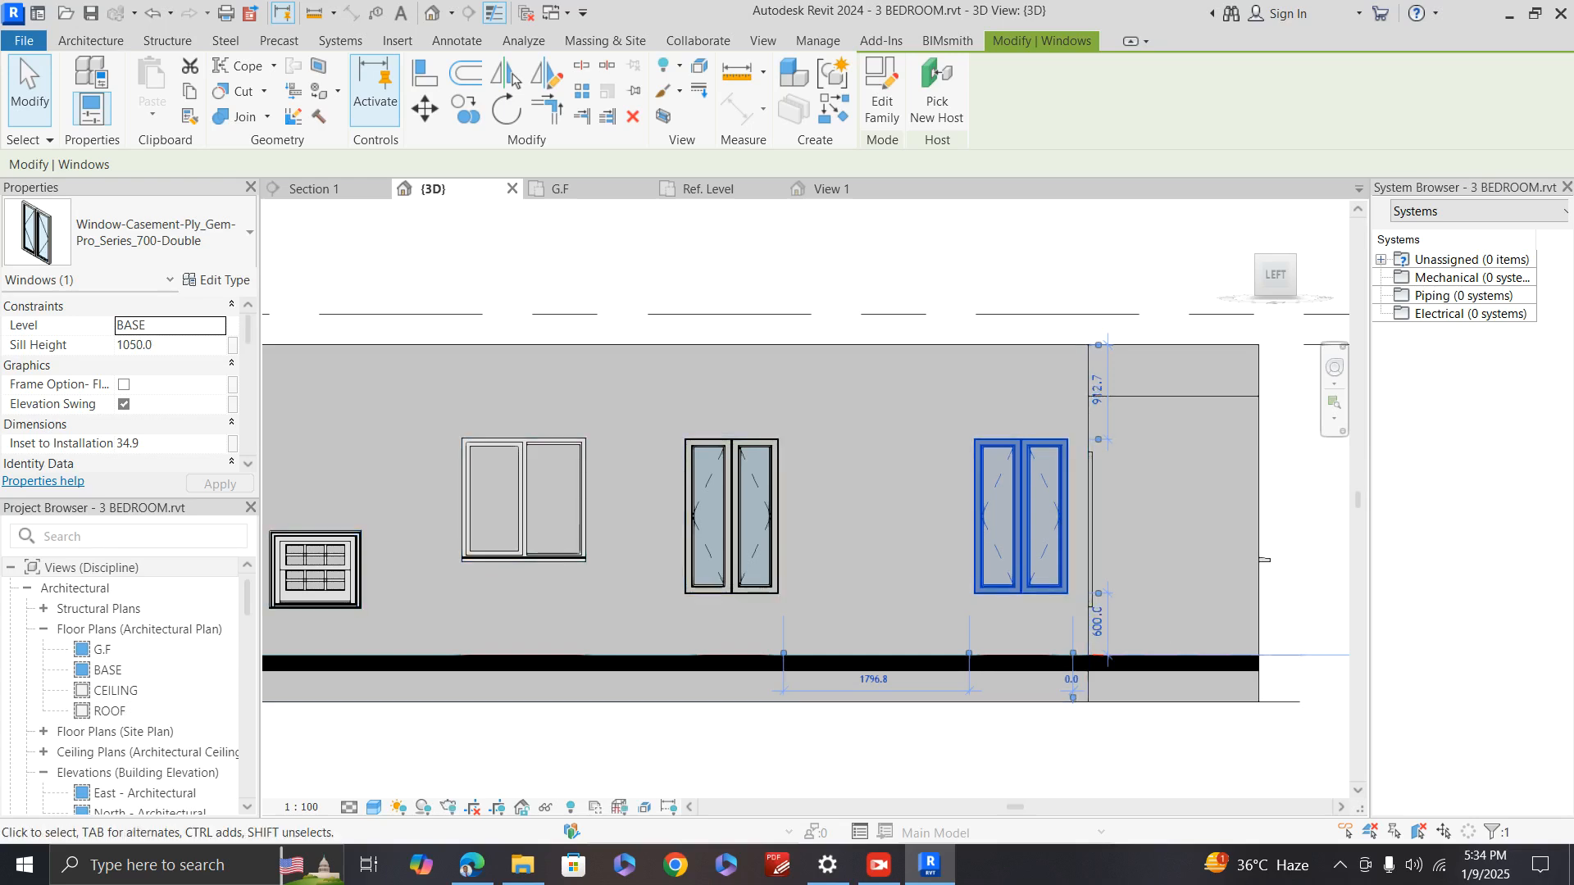
# Step: Change the level of the two front sitting room casement windows beside the porch to G.F and set their sill height to 600
pyautogui.scroll(-3, 822, 575)
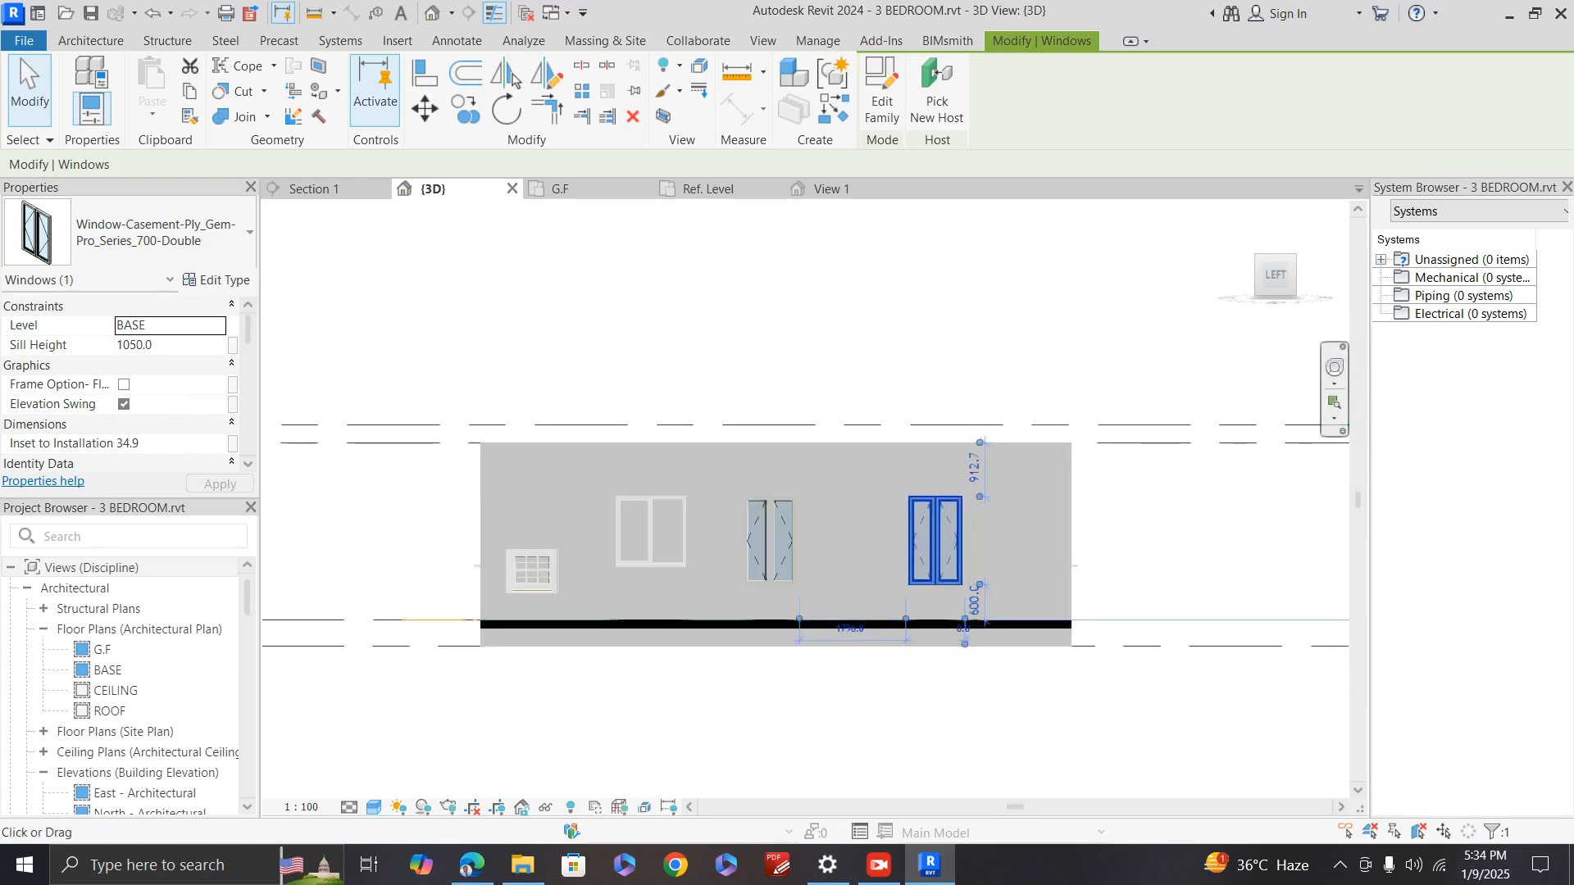
pyautogui.moveTo(1276, 276); pyautogui.dragTo(1179, 318)
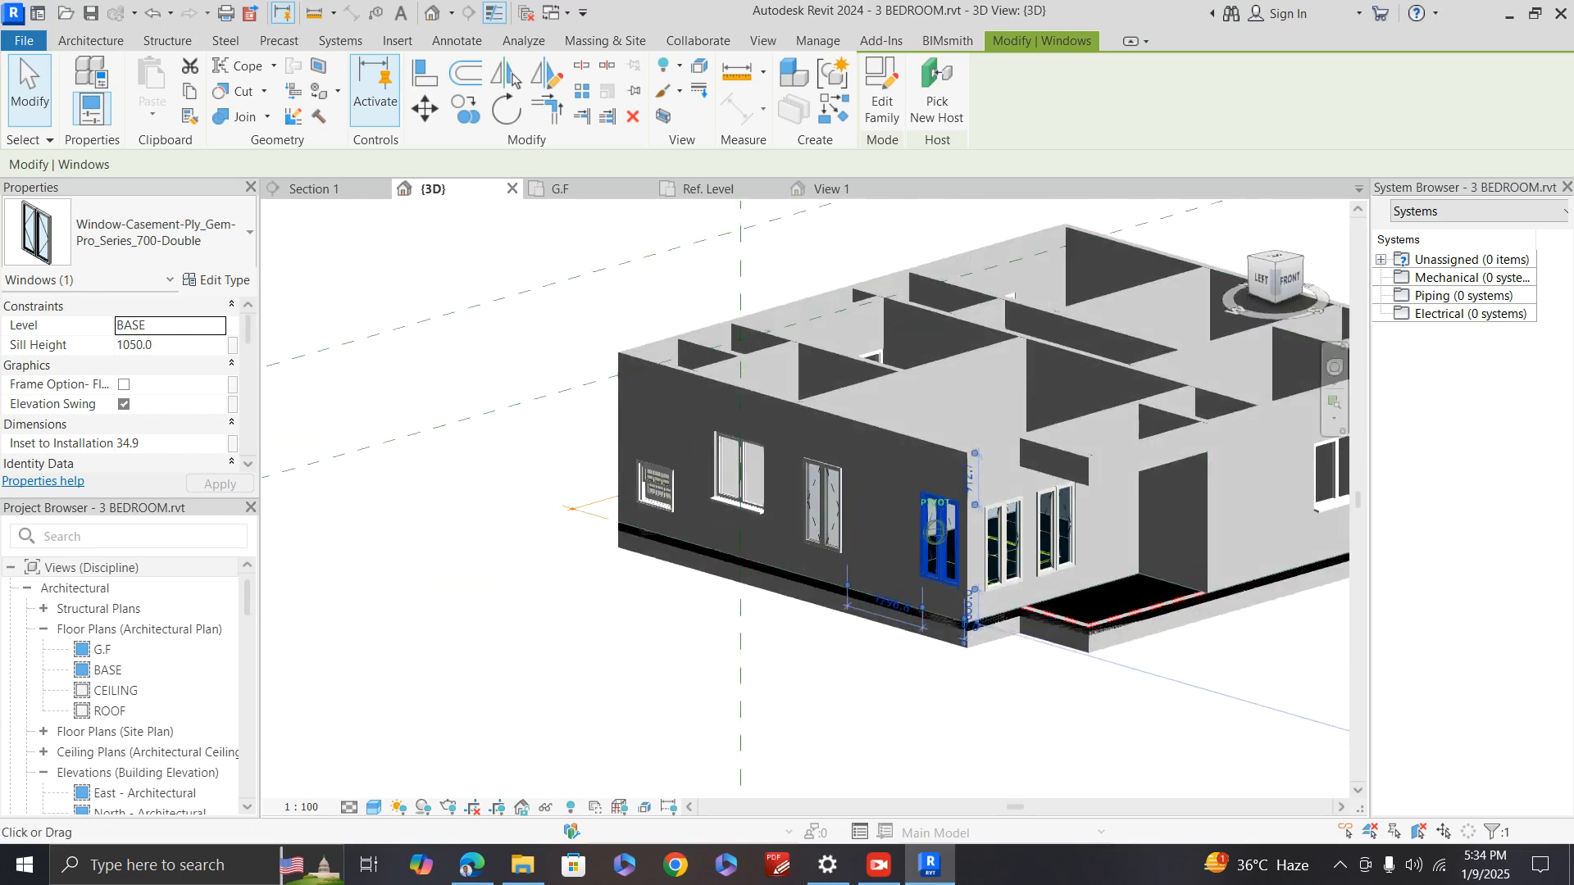
pyautogui.click(1002, 541)
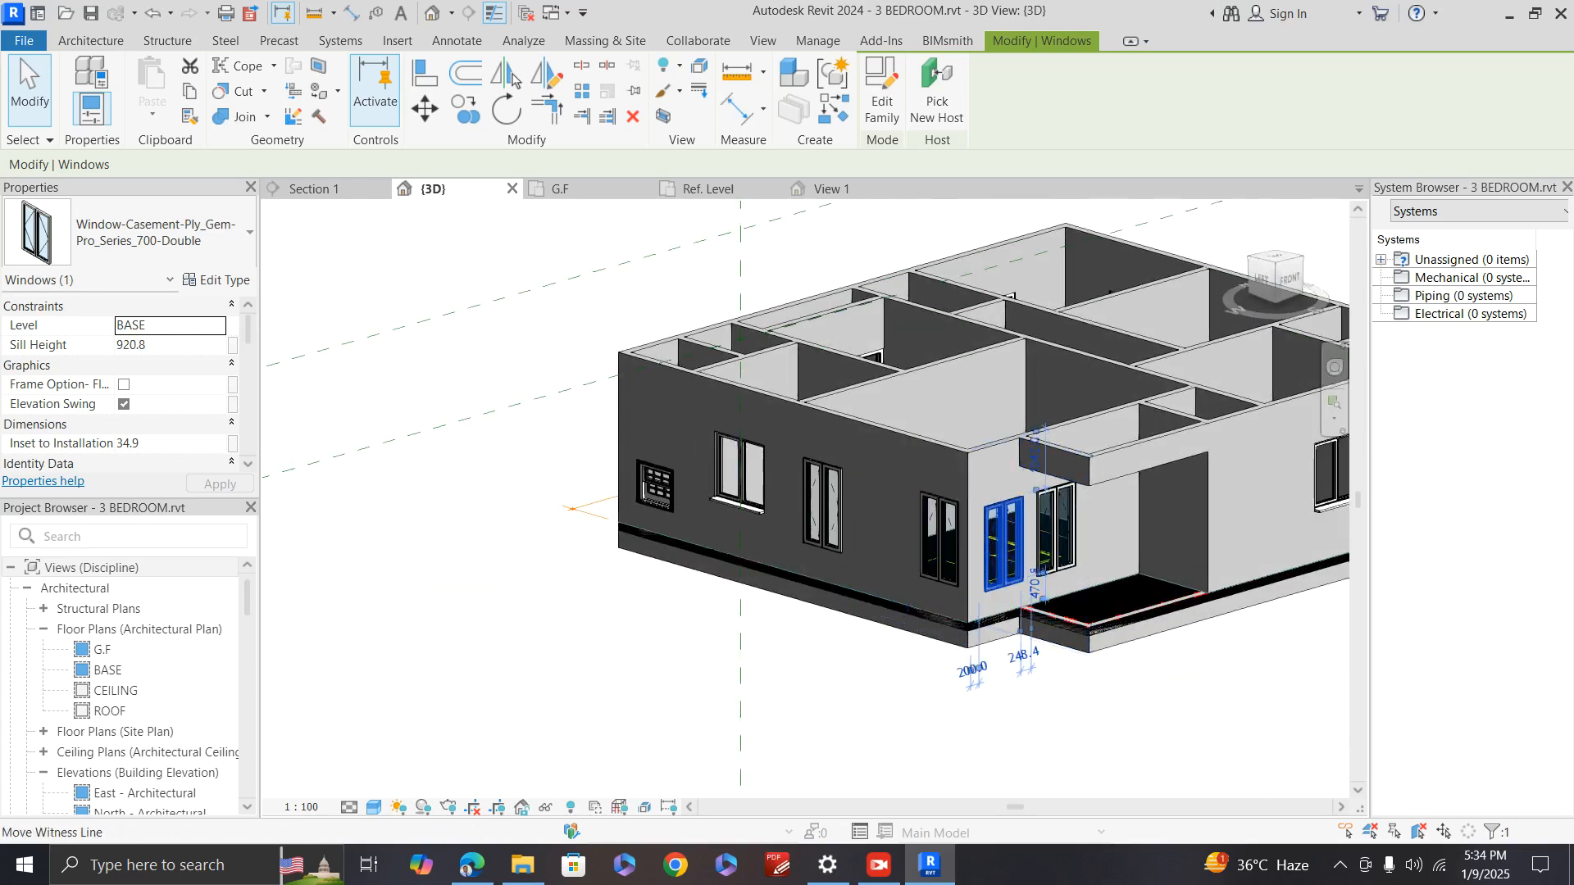
pyautogui.scroll(2, 1034, 574)
pyautogui.click(1037, 584)
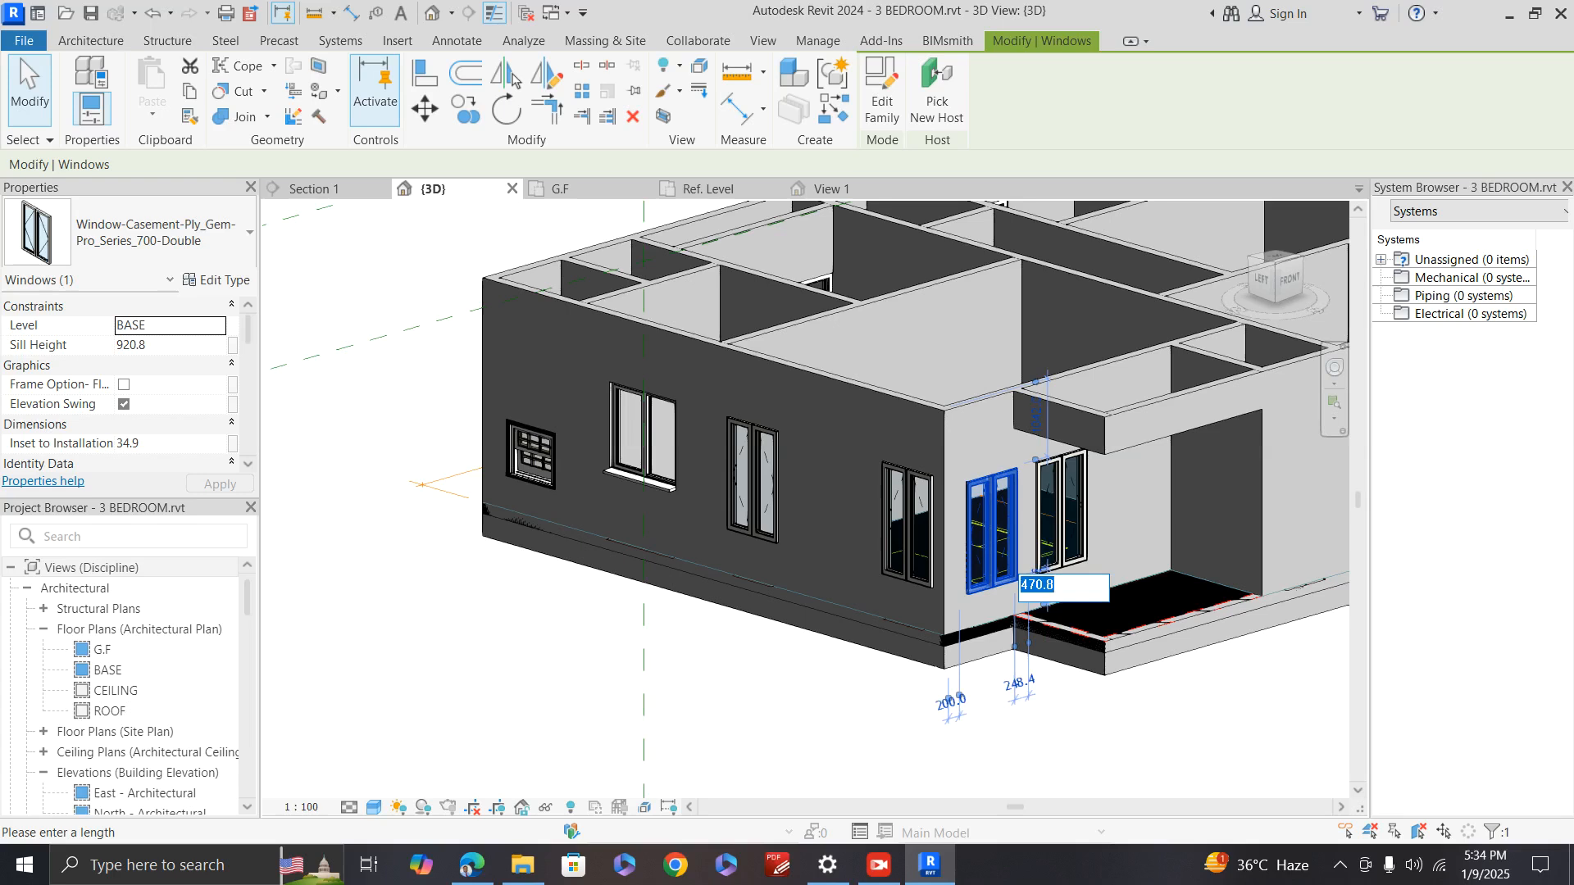
pyautogui.click(1002, 537)
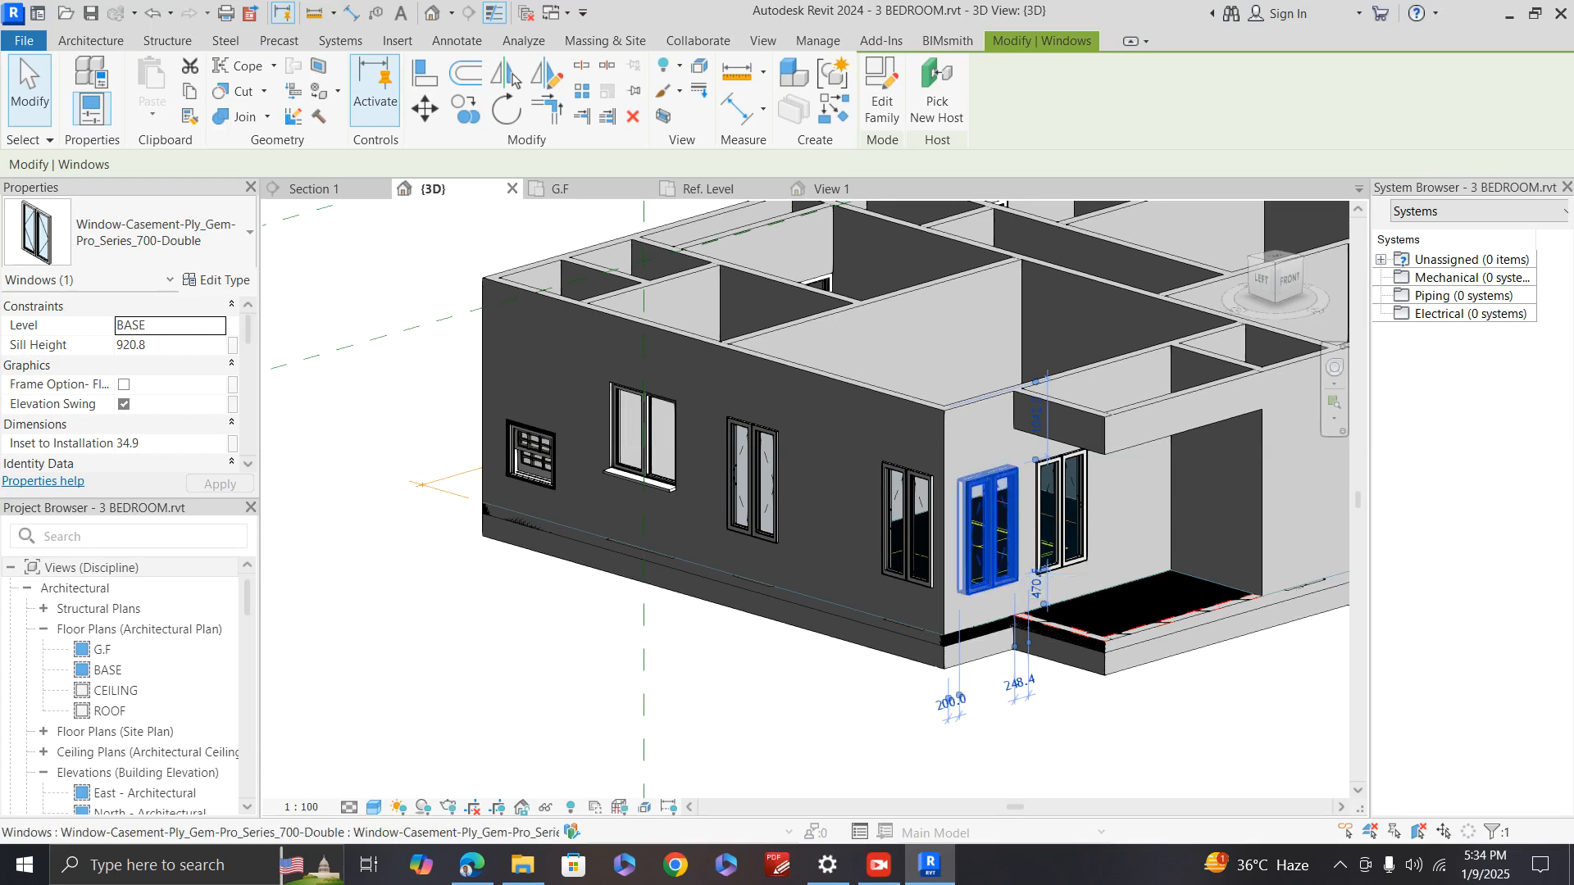
pyautogui.keyDown('ctrl'); pyautogui.click(1058, 512); pyautogui.keyUp('ctrl')
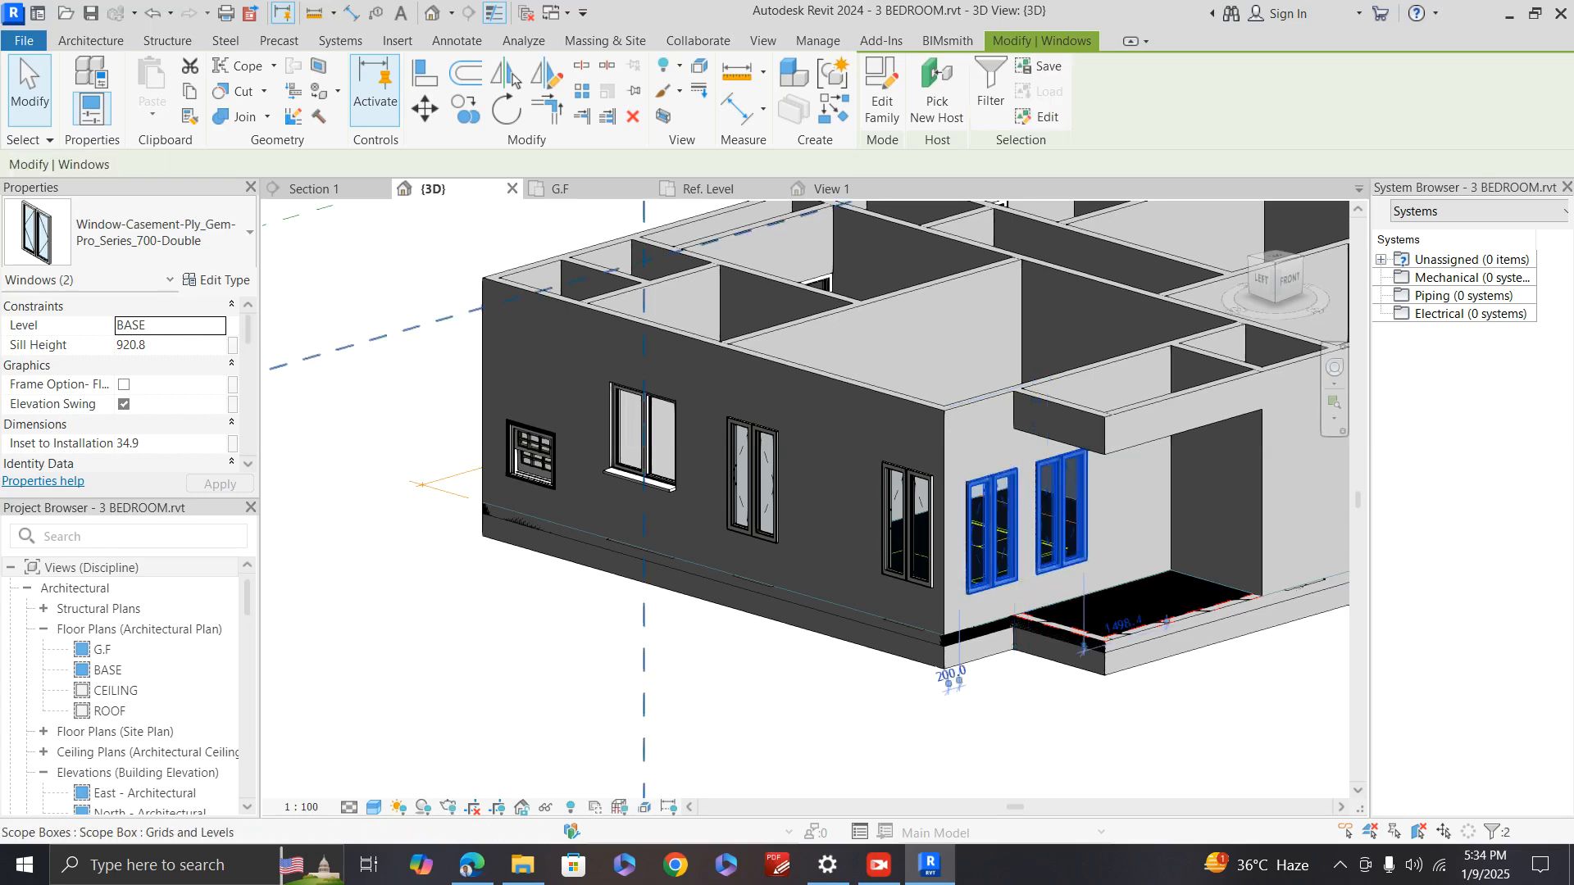
pyautogui.click(168, 345)
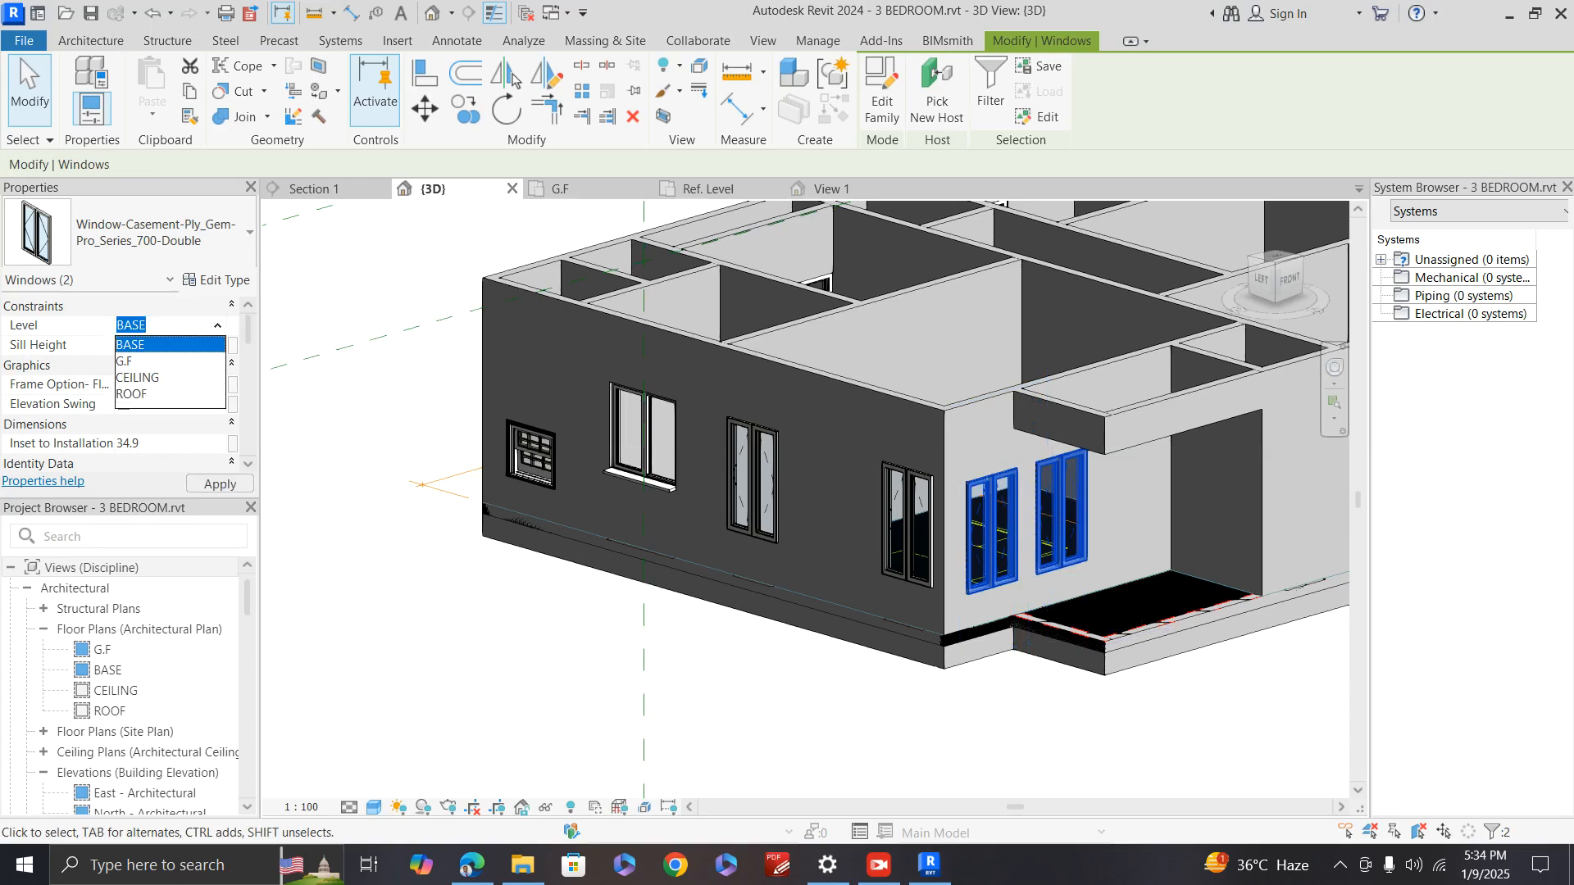
pyautogui.click(125, 362)
pyautogui.click(148, 345)
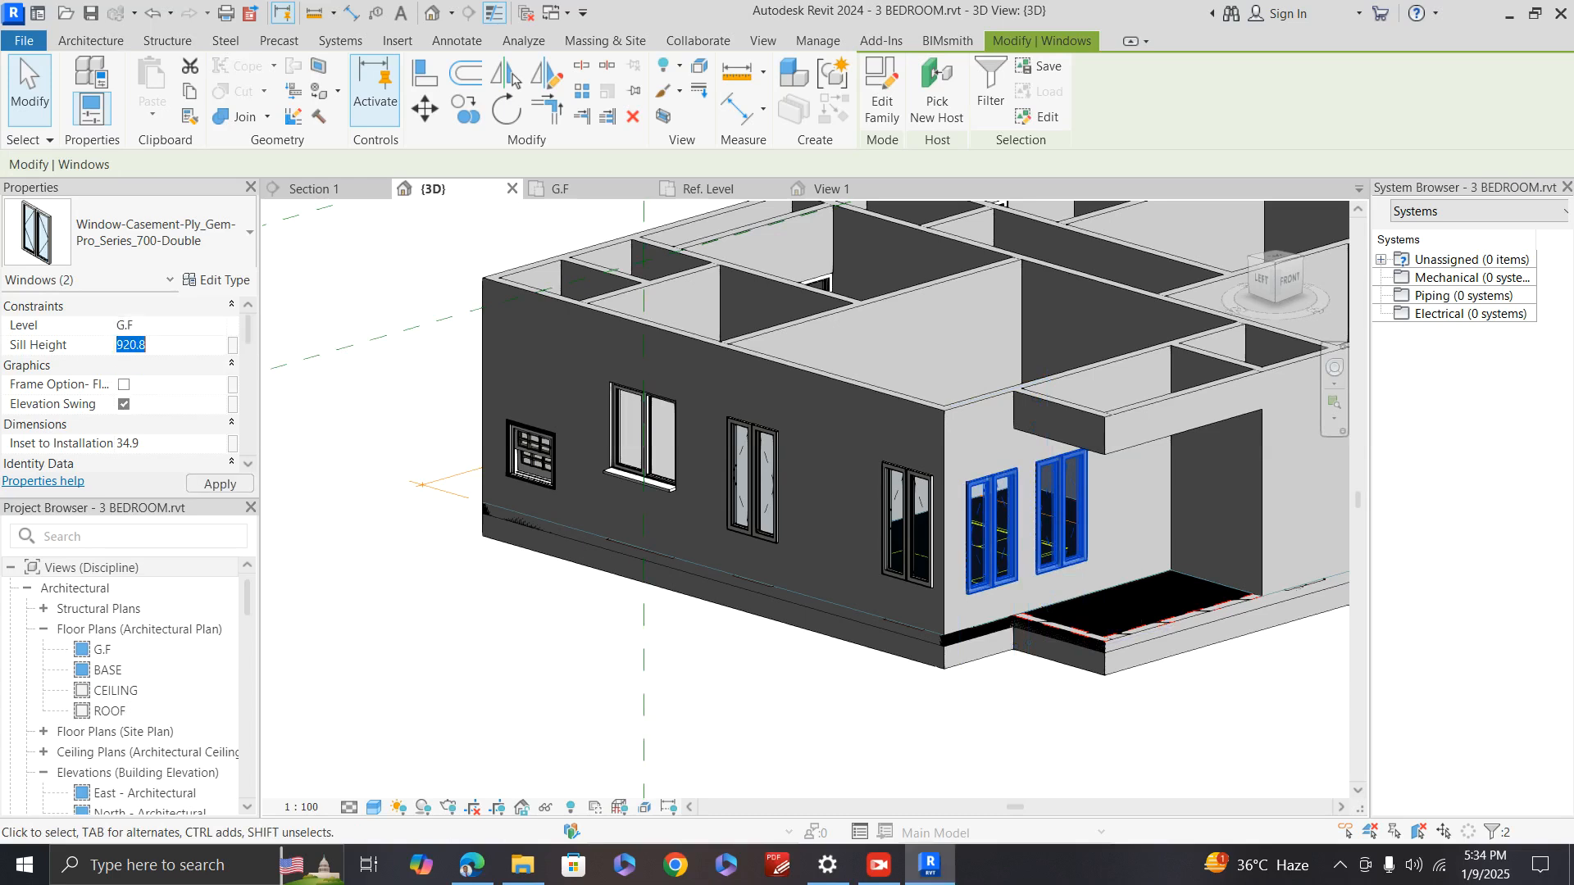
pyautogui.write('600')
pyautogui.press('Return')
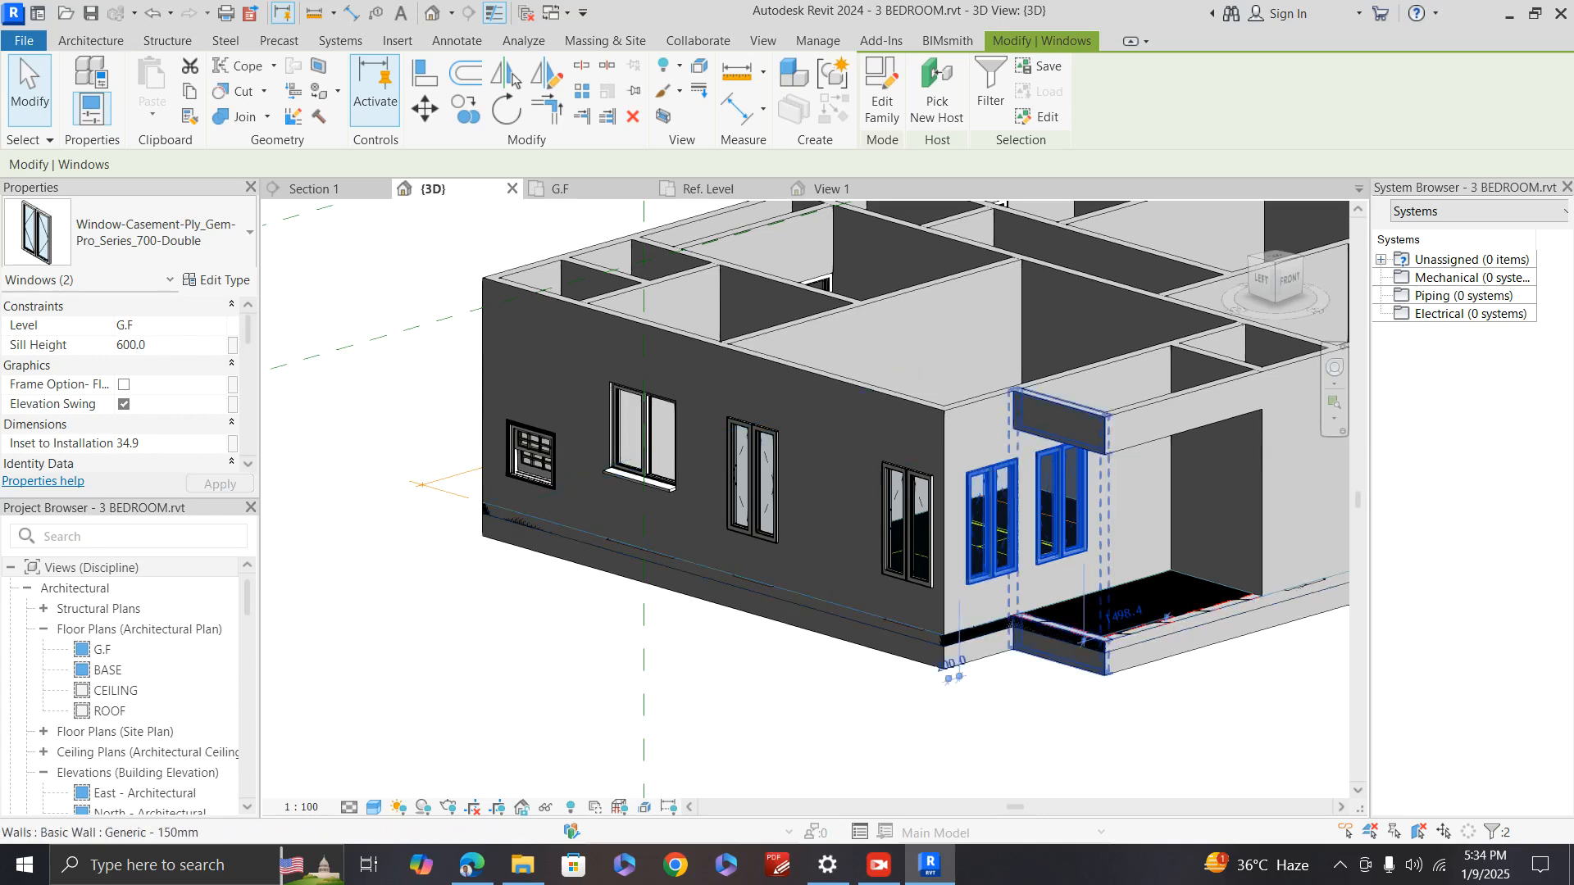
pyautogui.press('Escape')
pyautogui.scroll(-2, 644, 642)
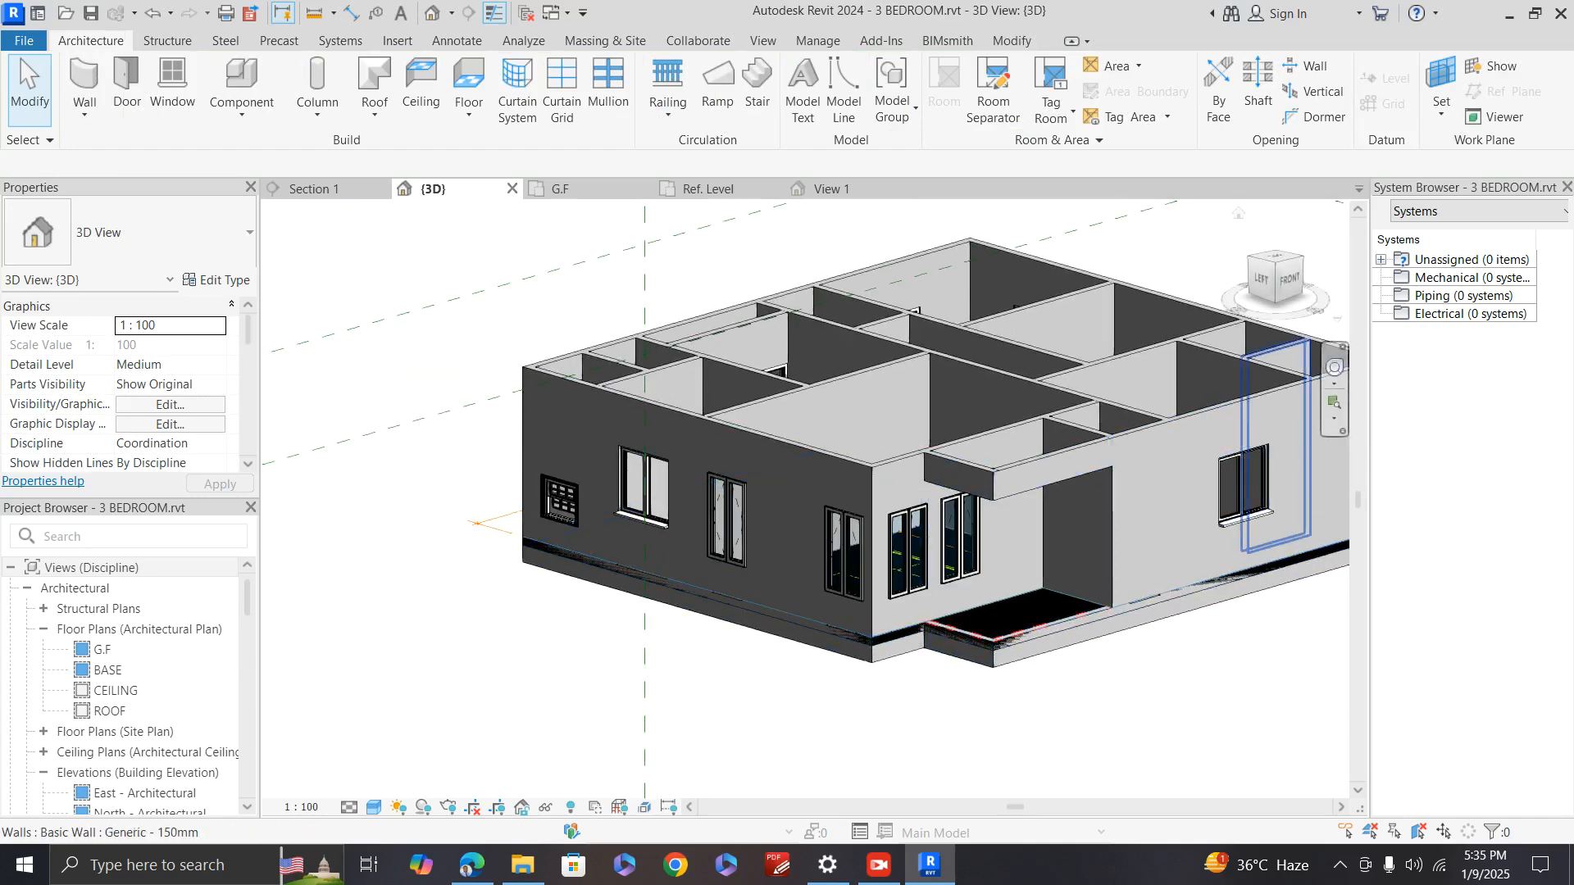
pyautogui.click(1275, 261)
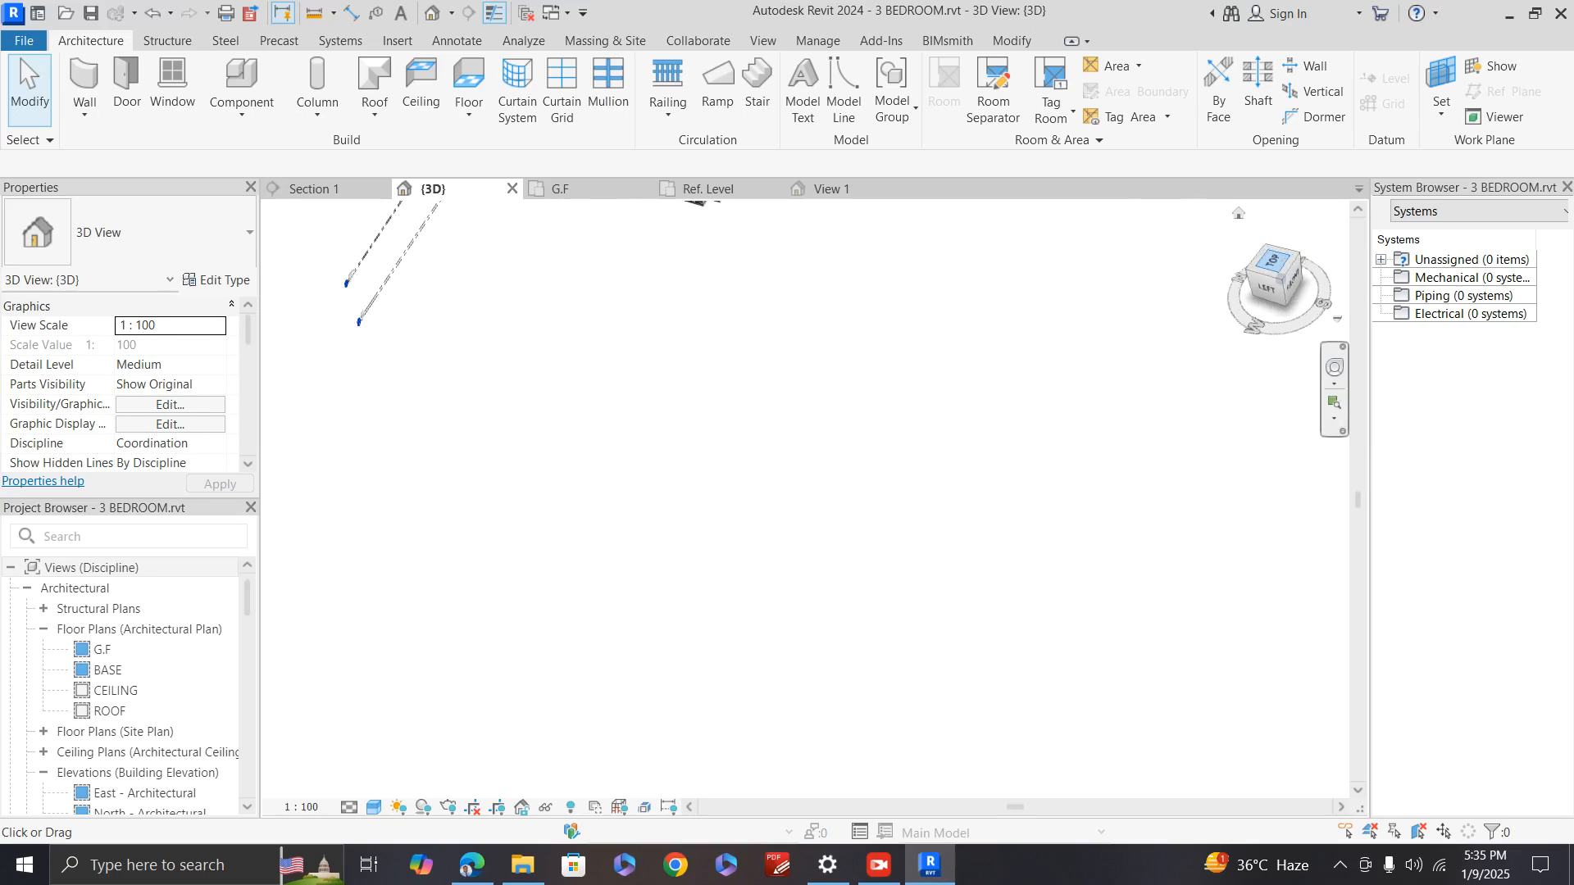
pyautogui.scroll(6, 828, 627)
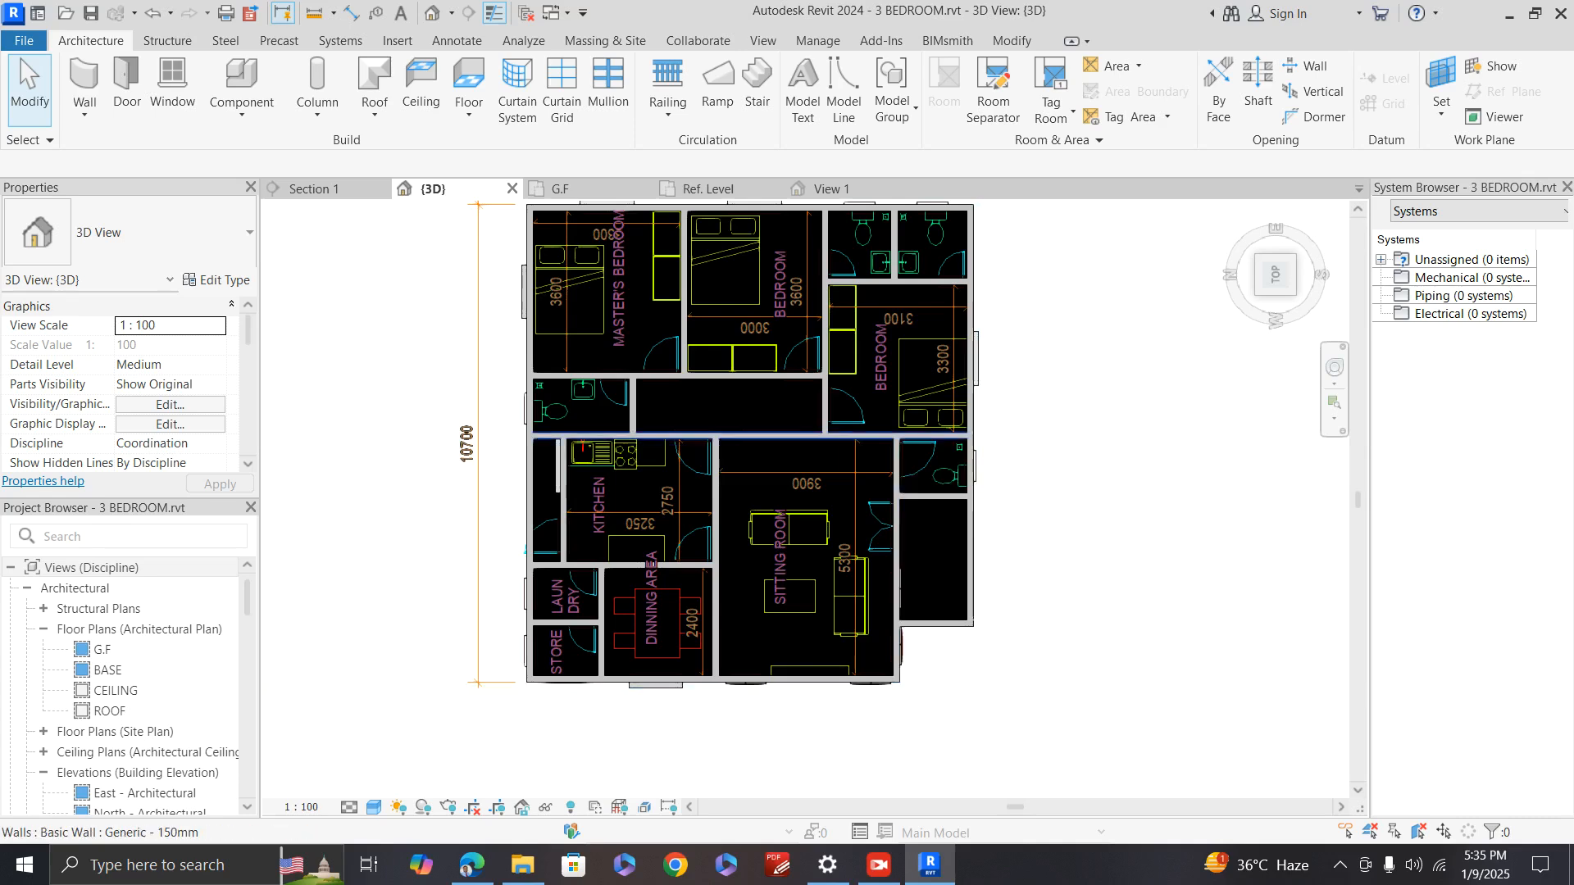
pyautogui.scroll(-2, 907, 472)
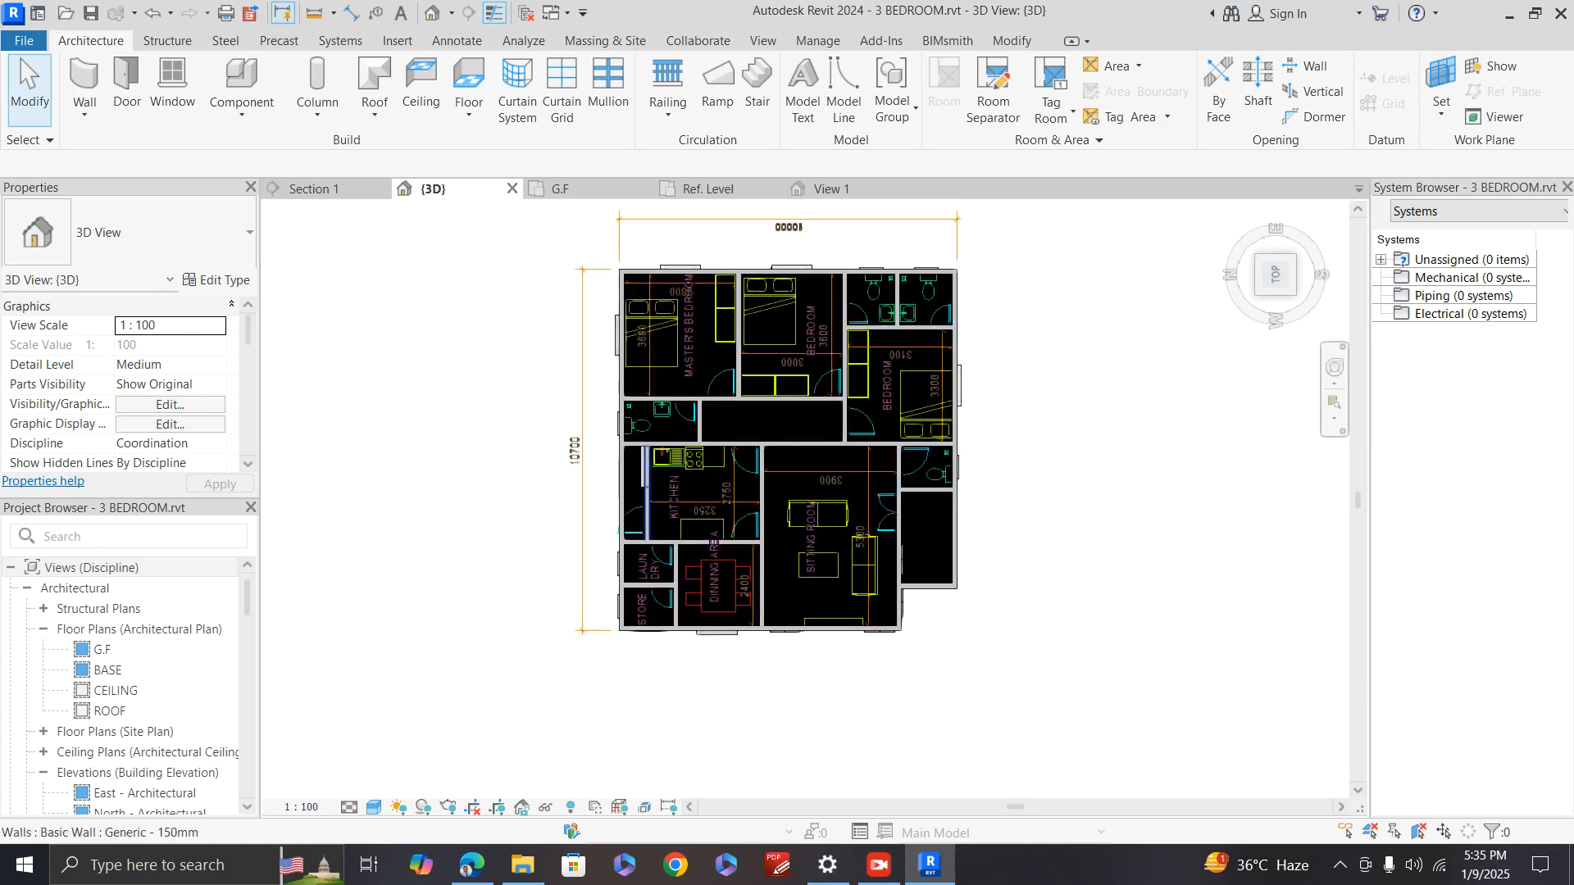
pyautogui.scroll(4, 643, 516)
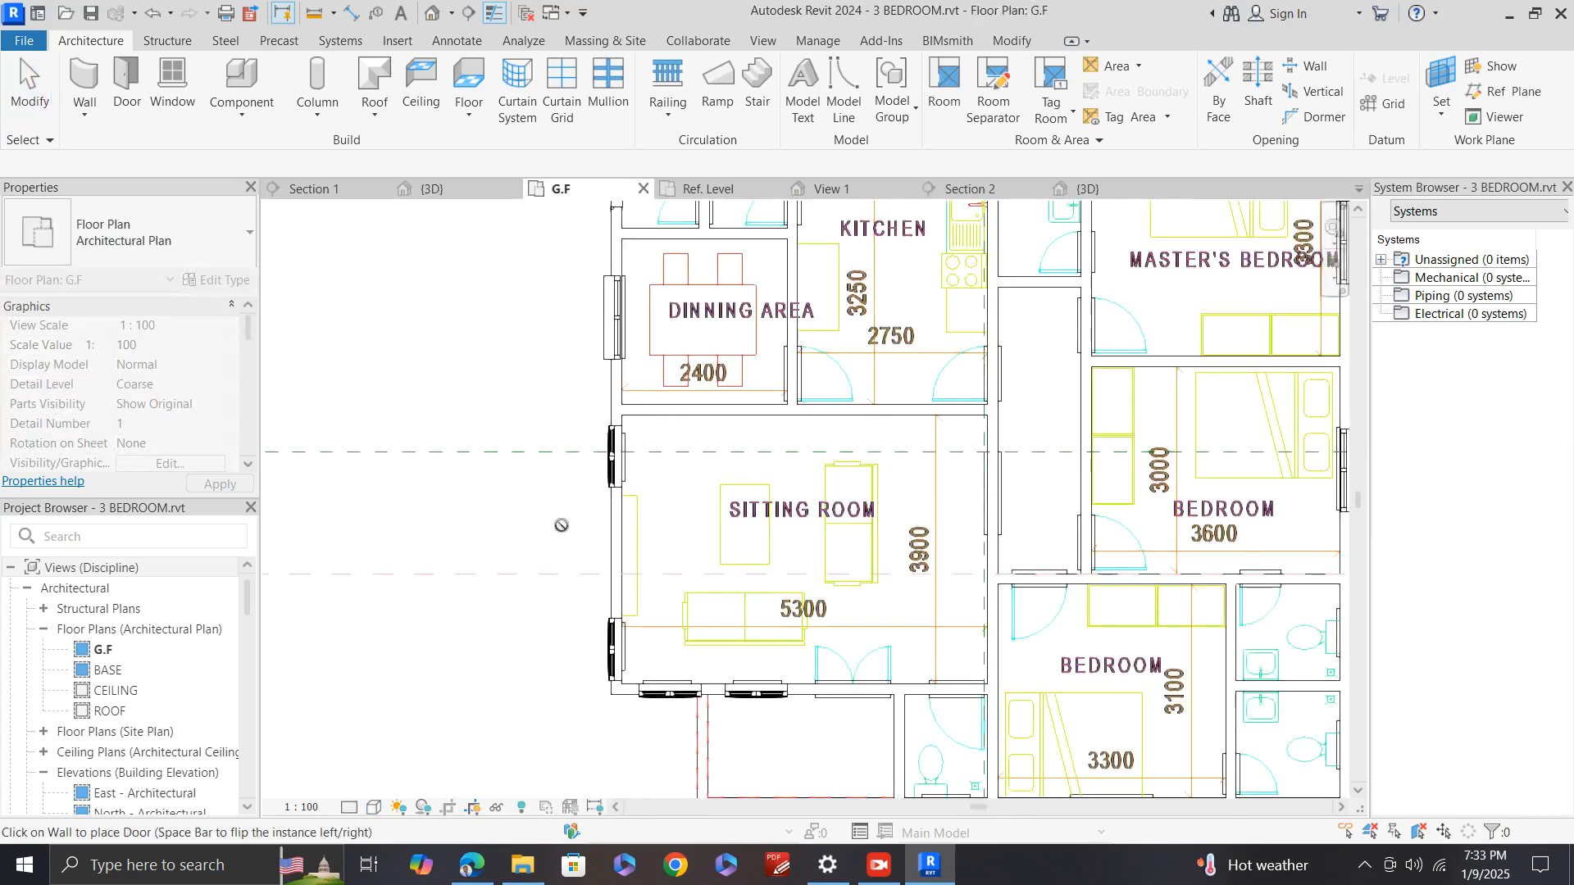
# Step: Place the Ekstrands Falsterbo exterior door in the kitchen's outer wall at the drawn door opening, swinging outward
pyautogui.scroll(-2, 584, 539)
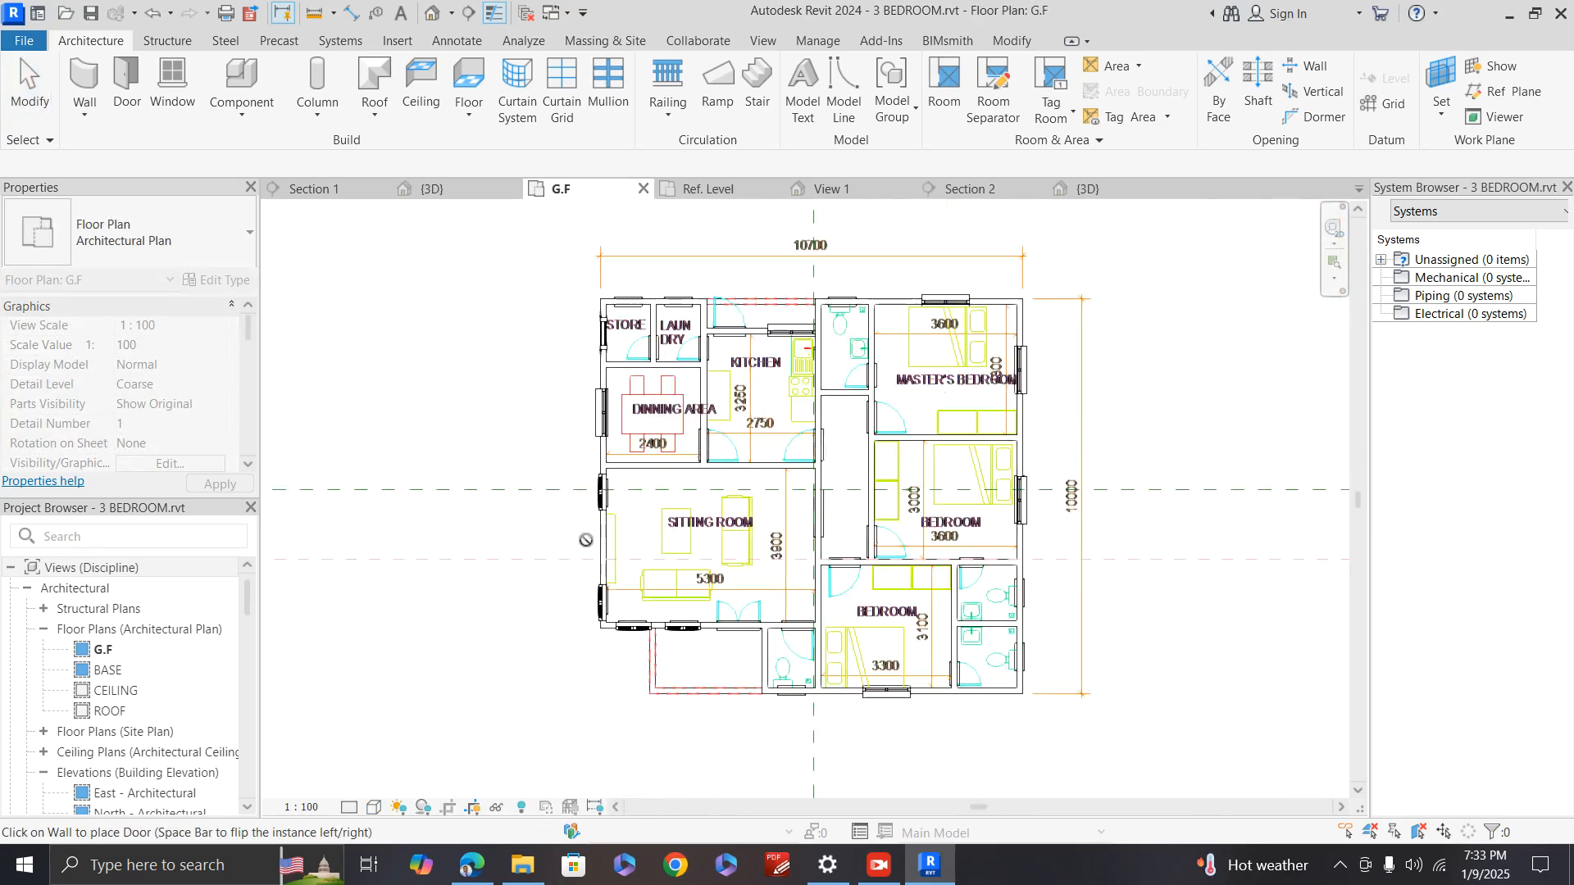
pyautogui.scroll(4, 739, 361)
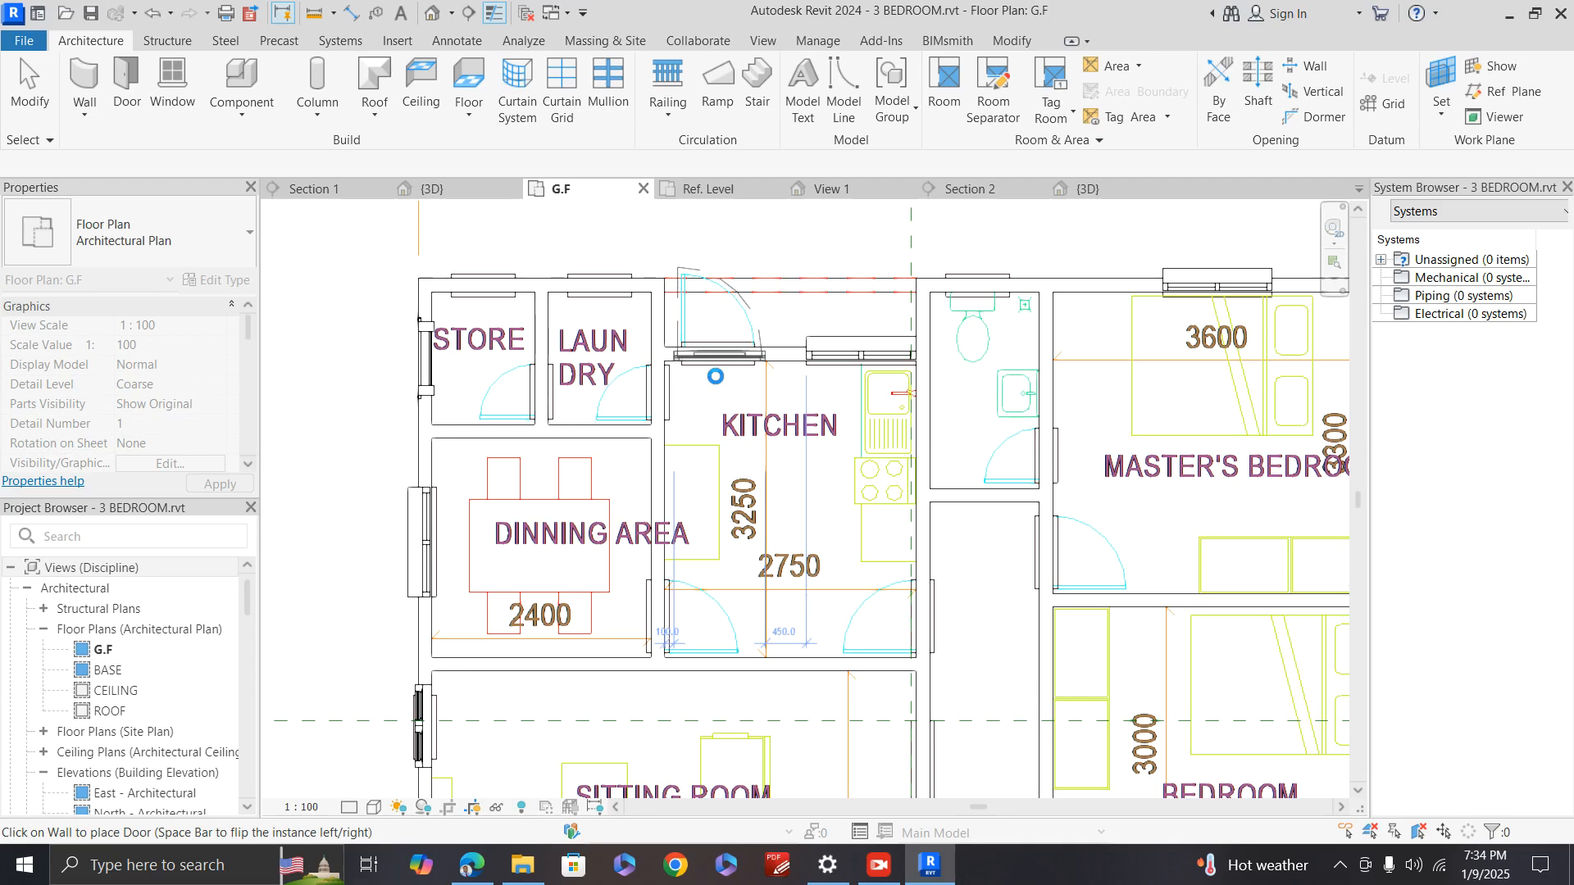
pyautogui.click(714, 376)
pyautogui.press('Escape')
pyautogui.scroll(-2, 686, 363)
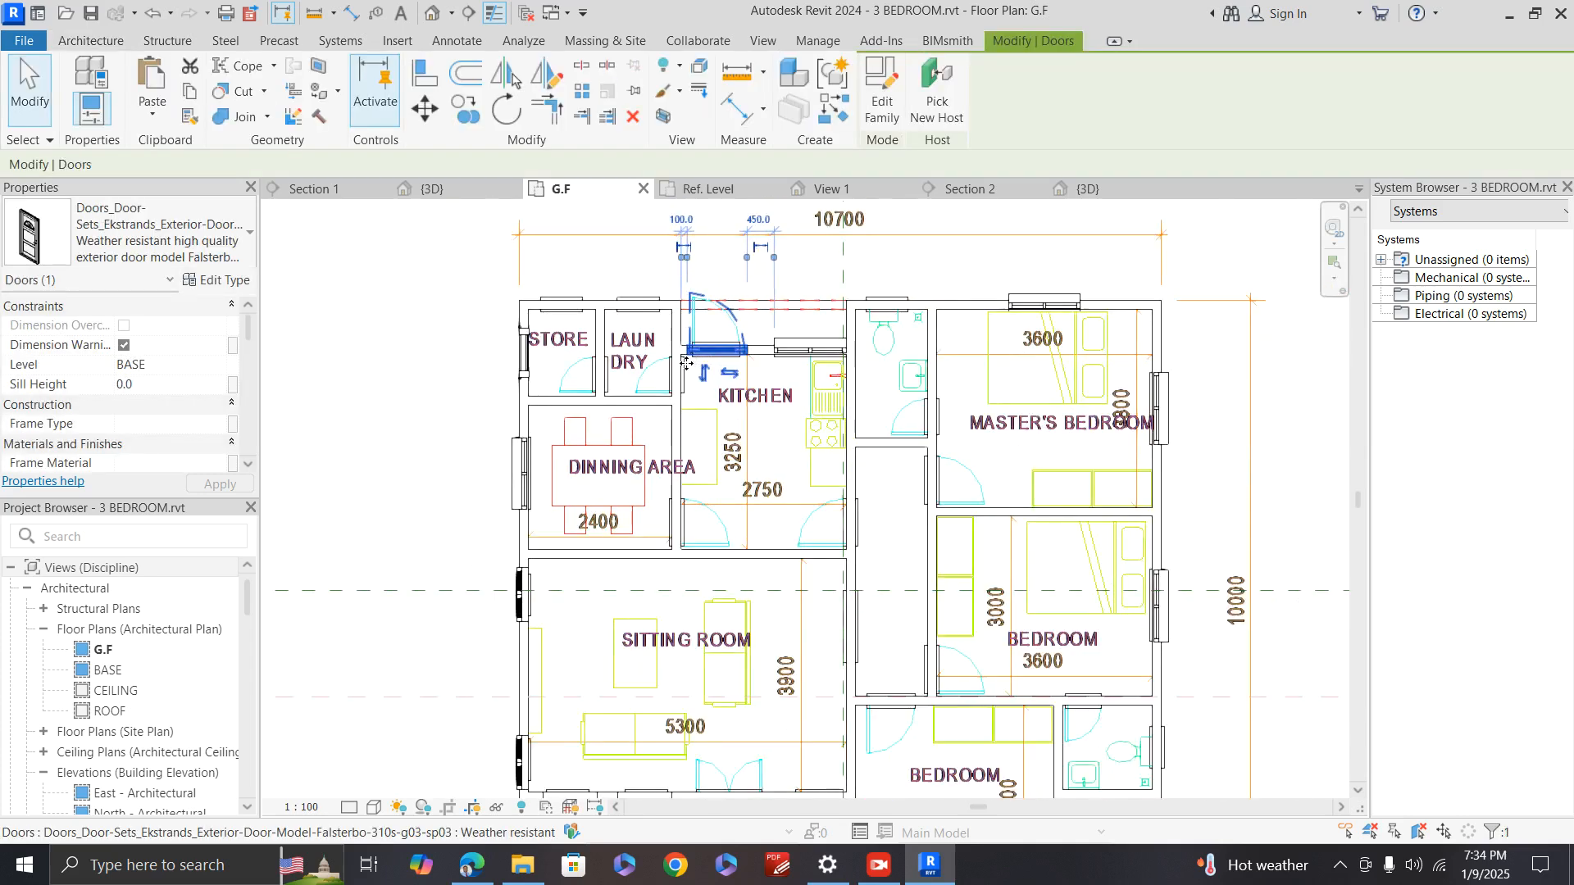
# Step: Change the kitchen's exterior door to the M_Door-Passage-Single-Flush 900 x 2100mm type
pyautogui.scroll(-1, 686, 363)
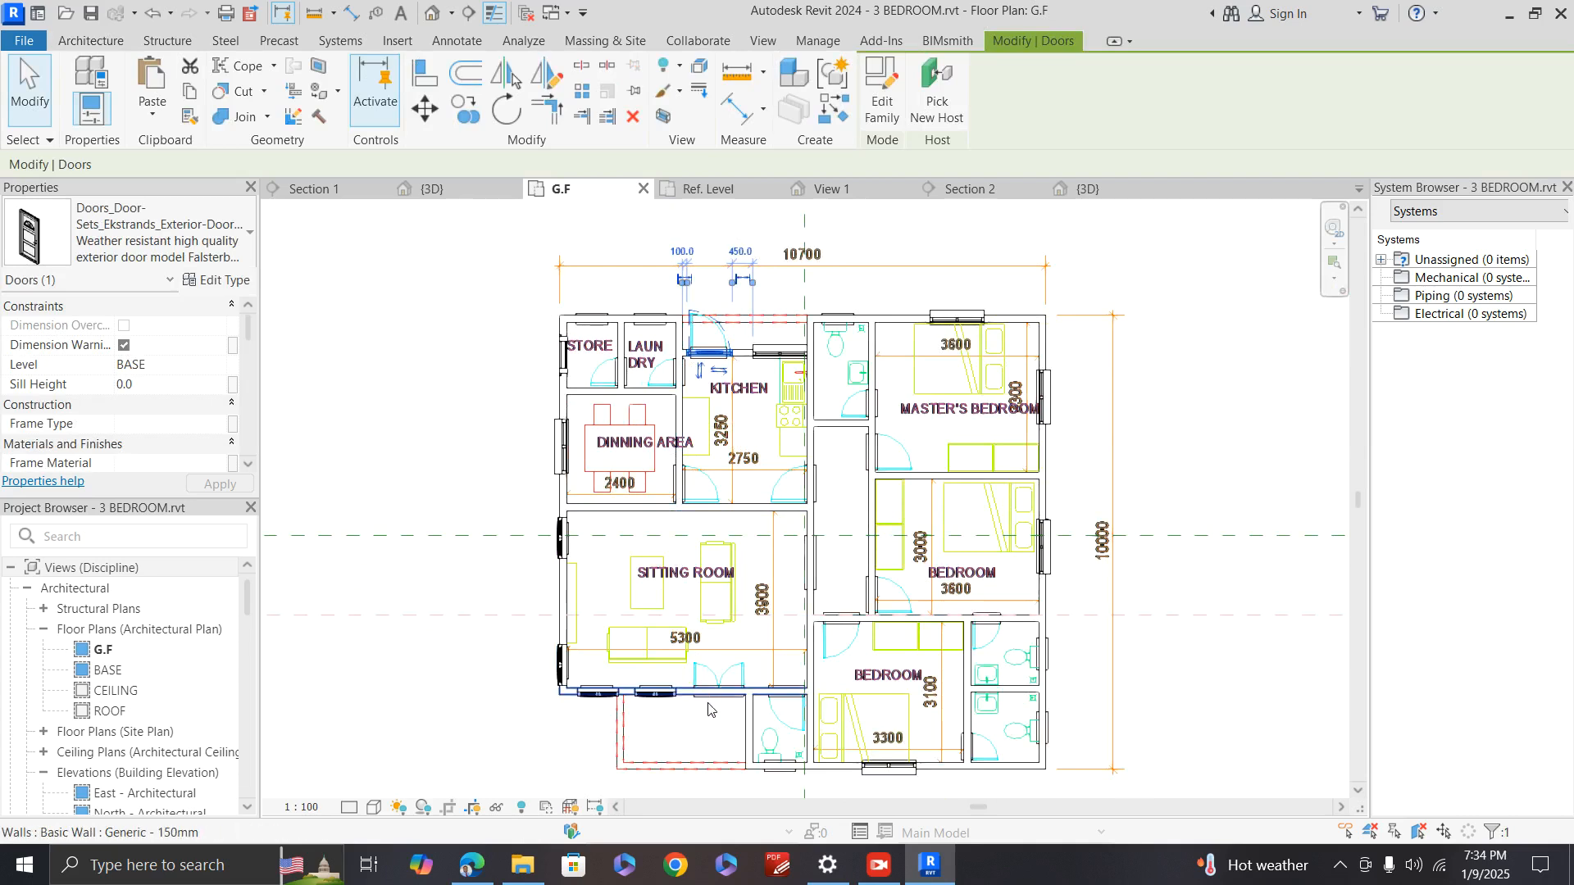
pyautogui.scroll(3, 709, 709)
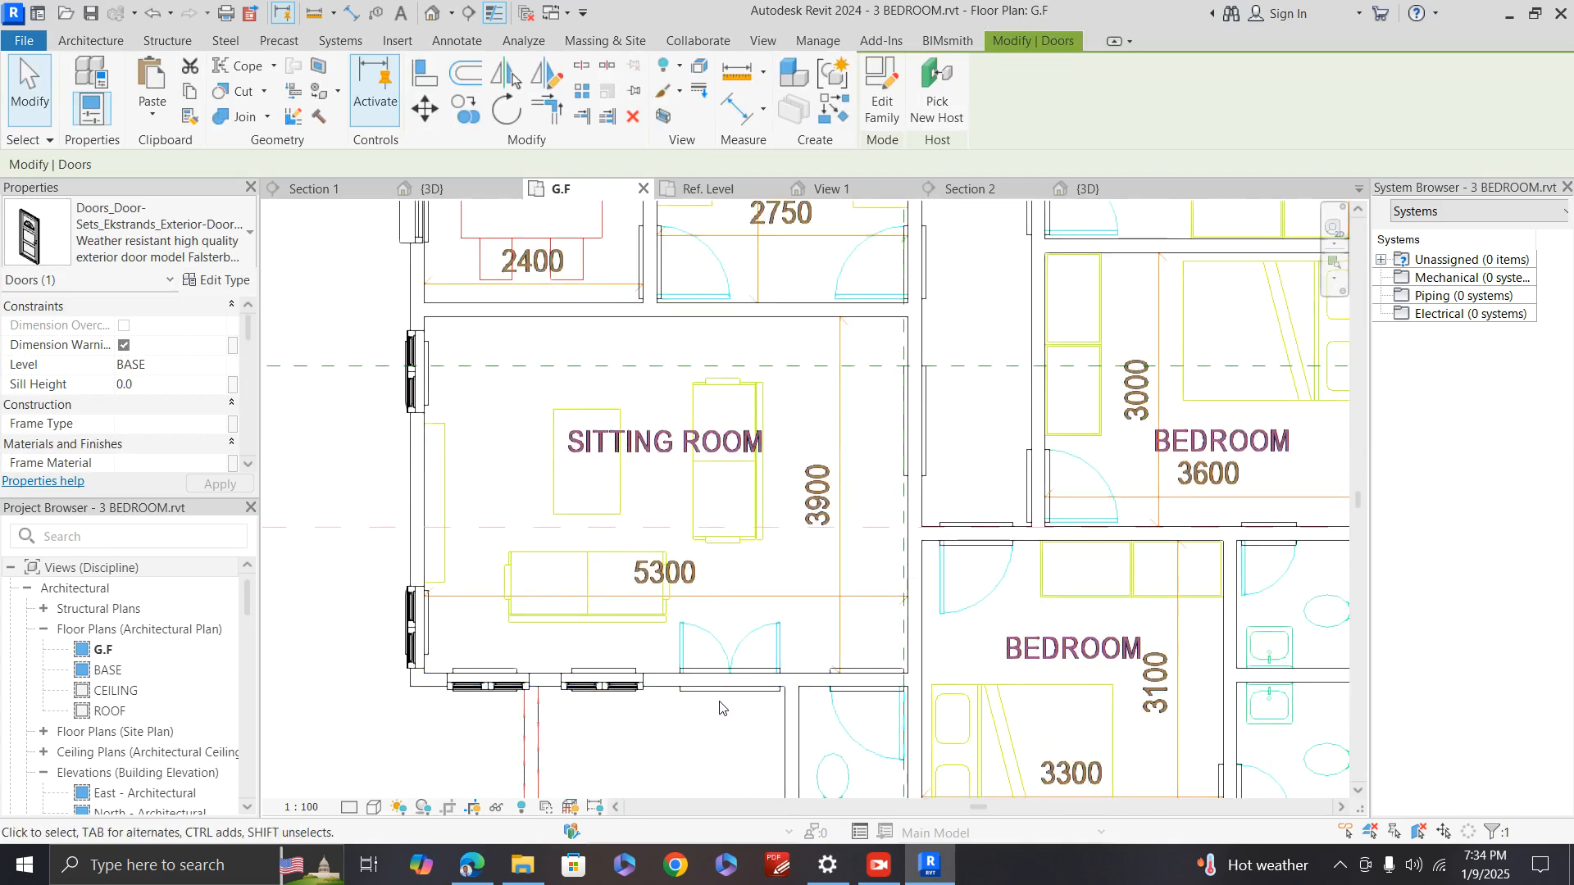
pyautogui.click(232, 232)
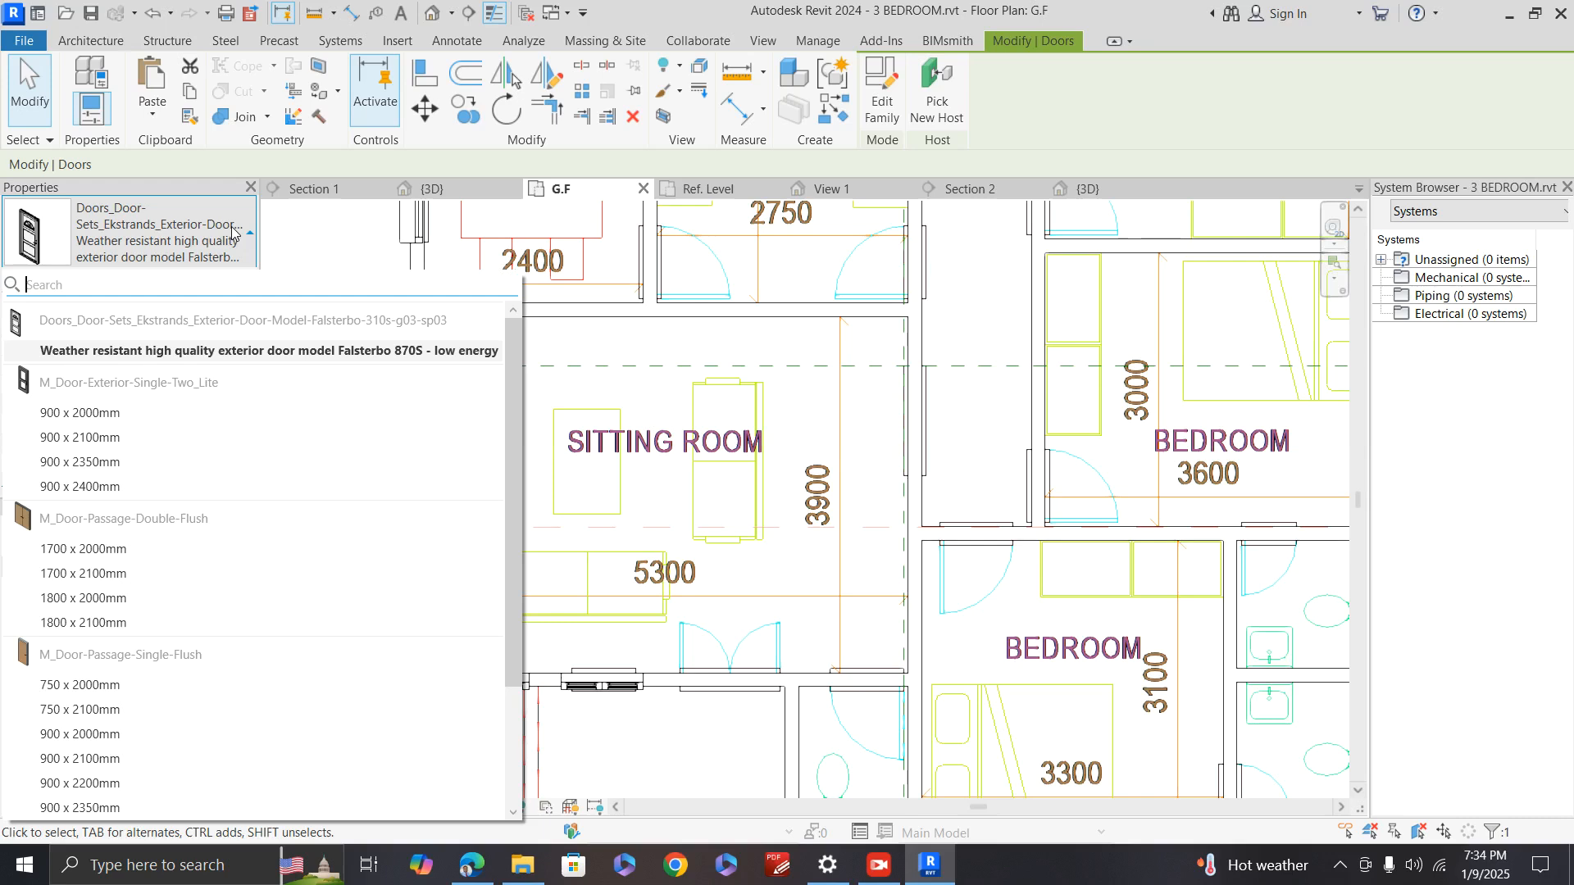
pyautogui.scroll(-3, 70, 565)
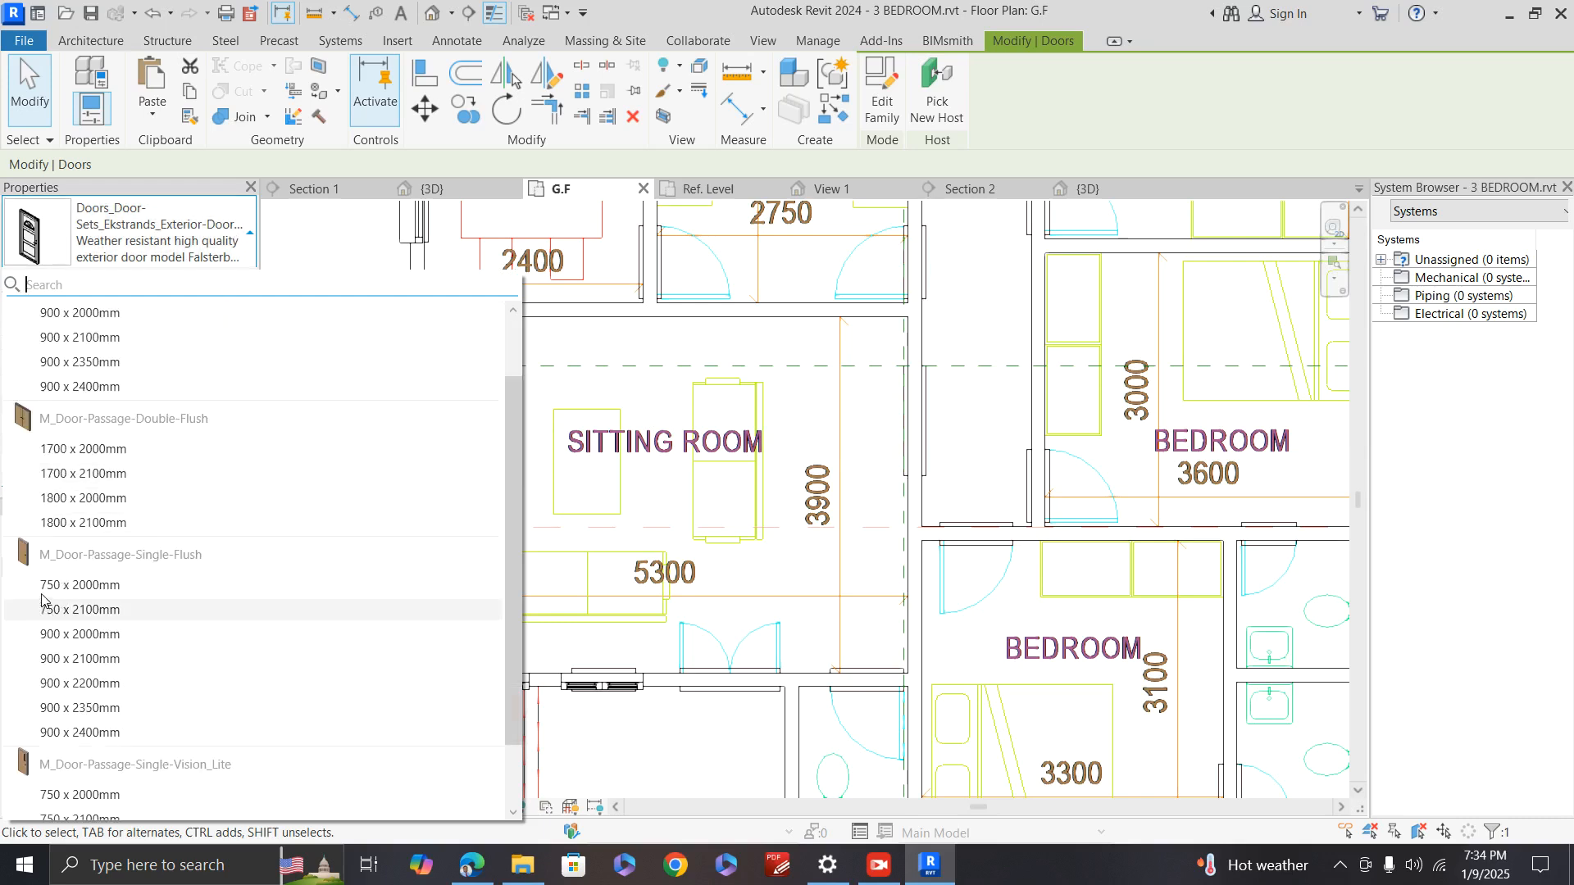
pyautogui.click(74, 659)
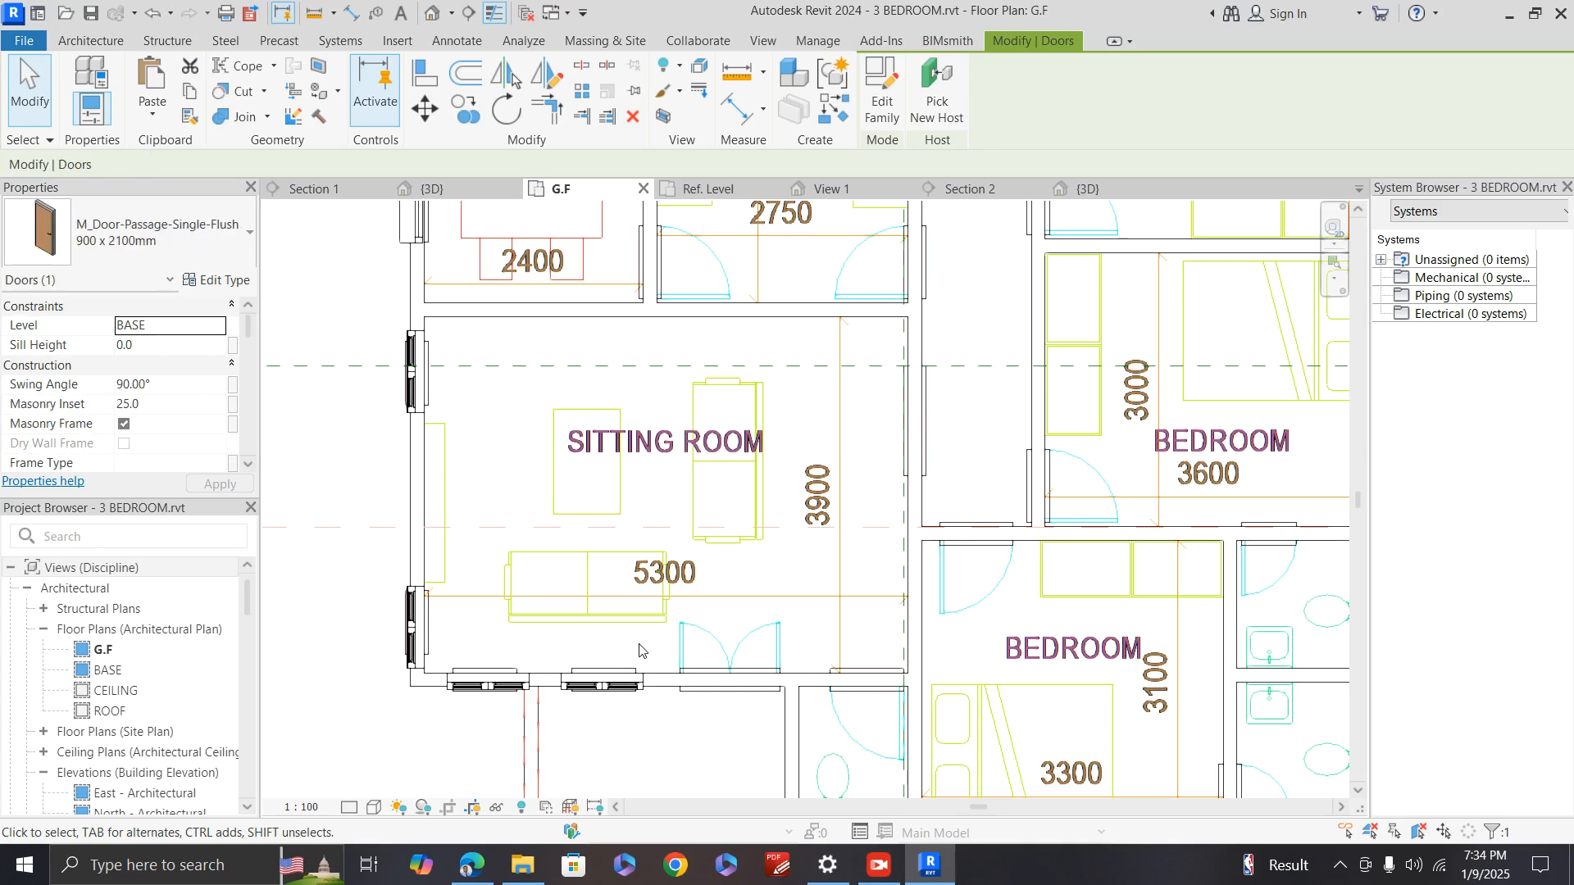
pyautogui.scroll(-1, 943, 572)
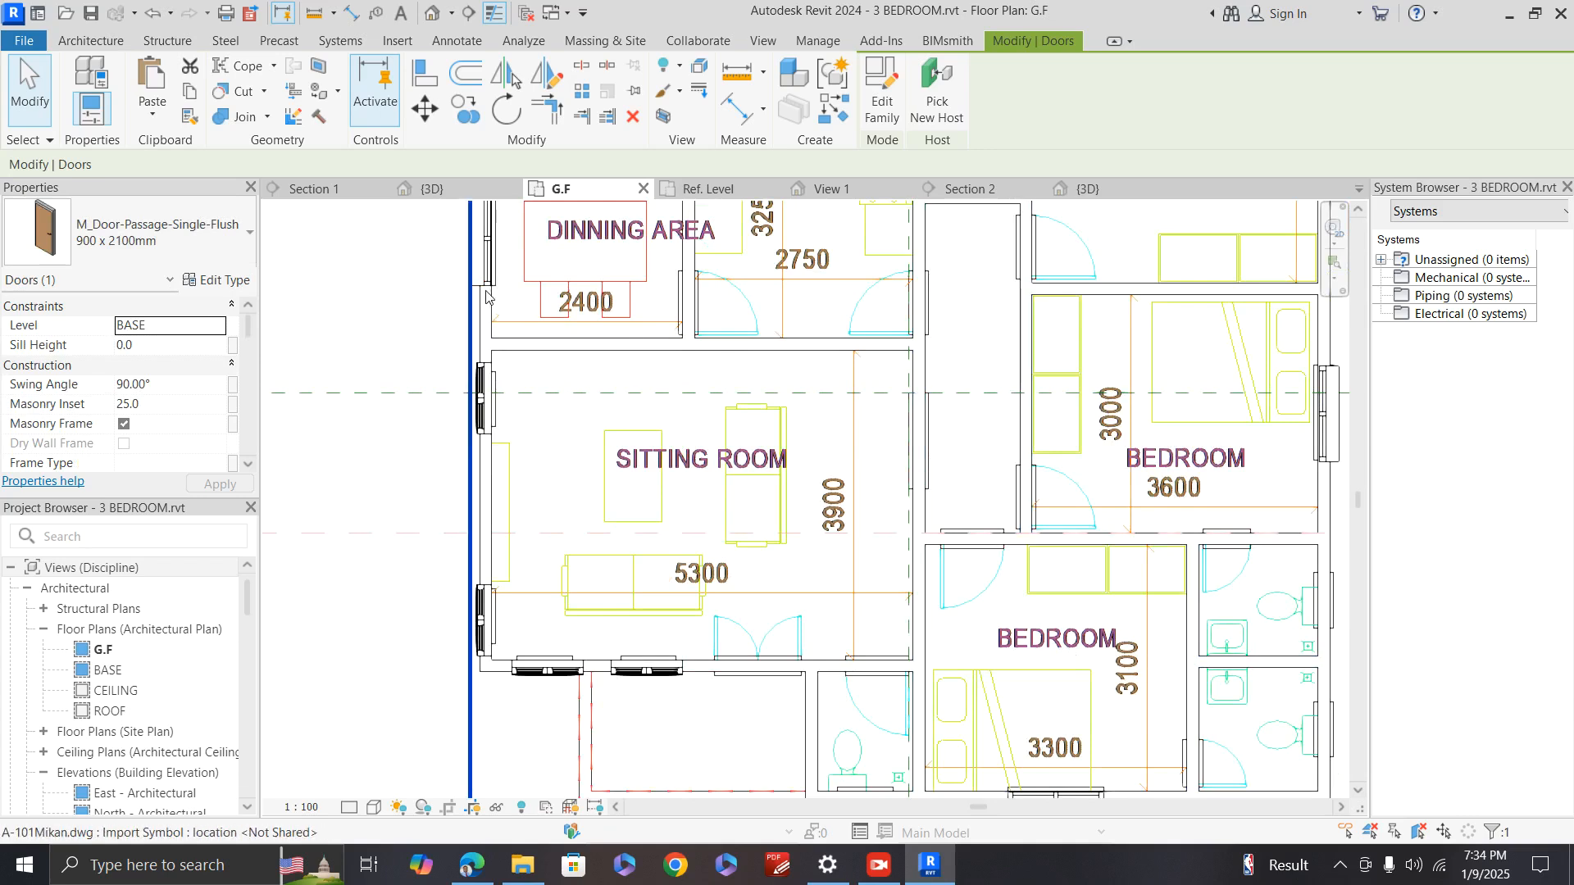
# Step: Place M_Door-Passage-Single-Flush 900 x 2000mm doors at the kitchen's two drawn interior openings, toward the dining area and the corridor
pyautogui.click(172, 248)
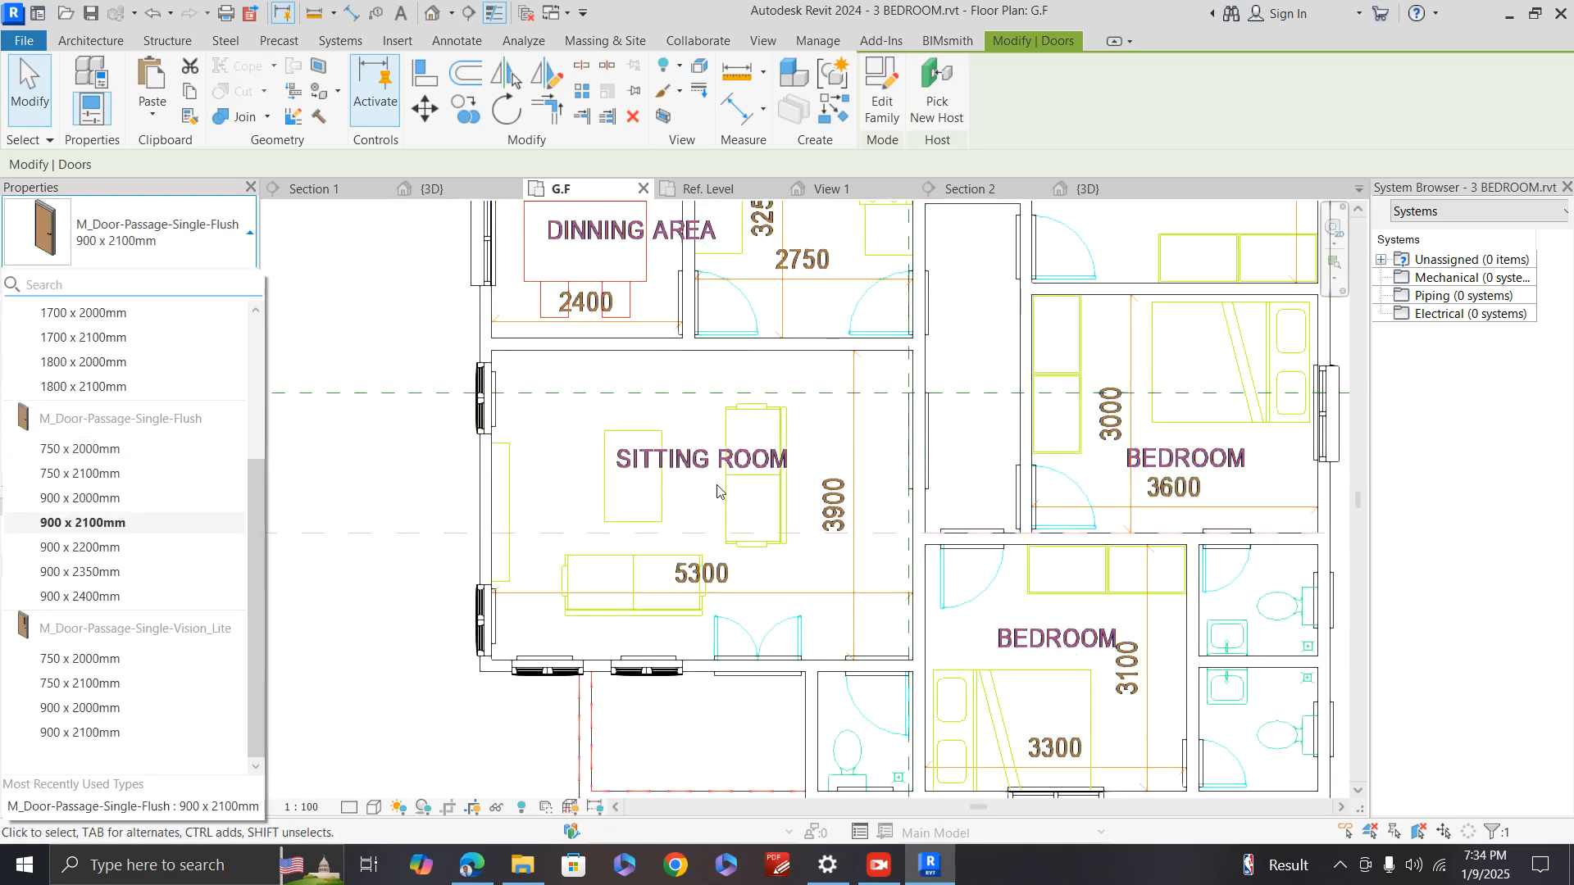
pyautogui.click(98, 524)
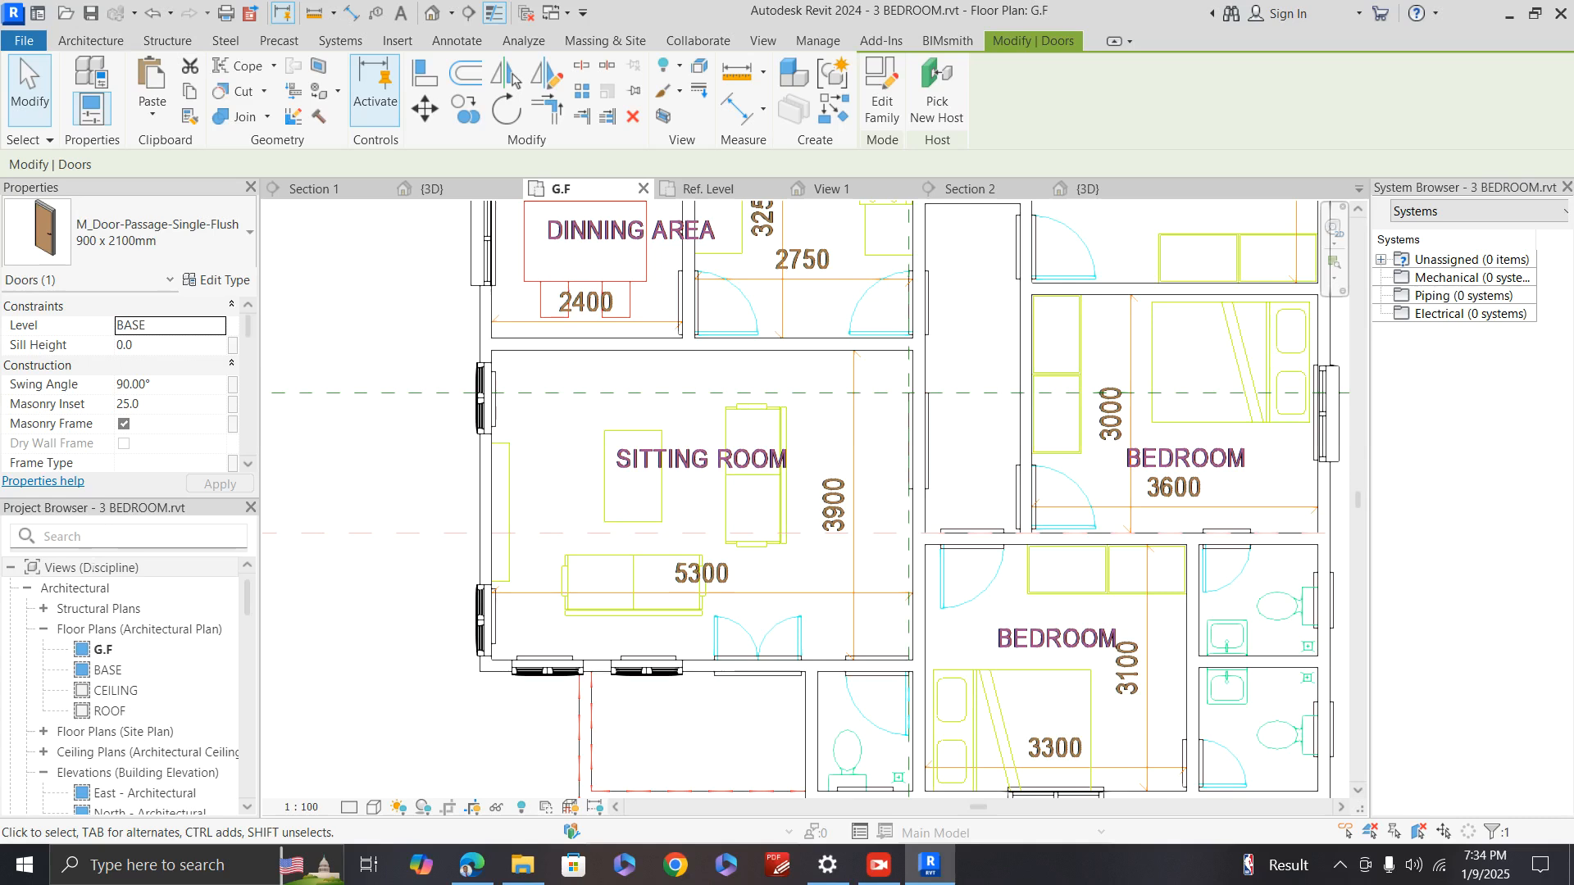
pyautogui.click(97, 43)
pyautogui.click(127, 86)
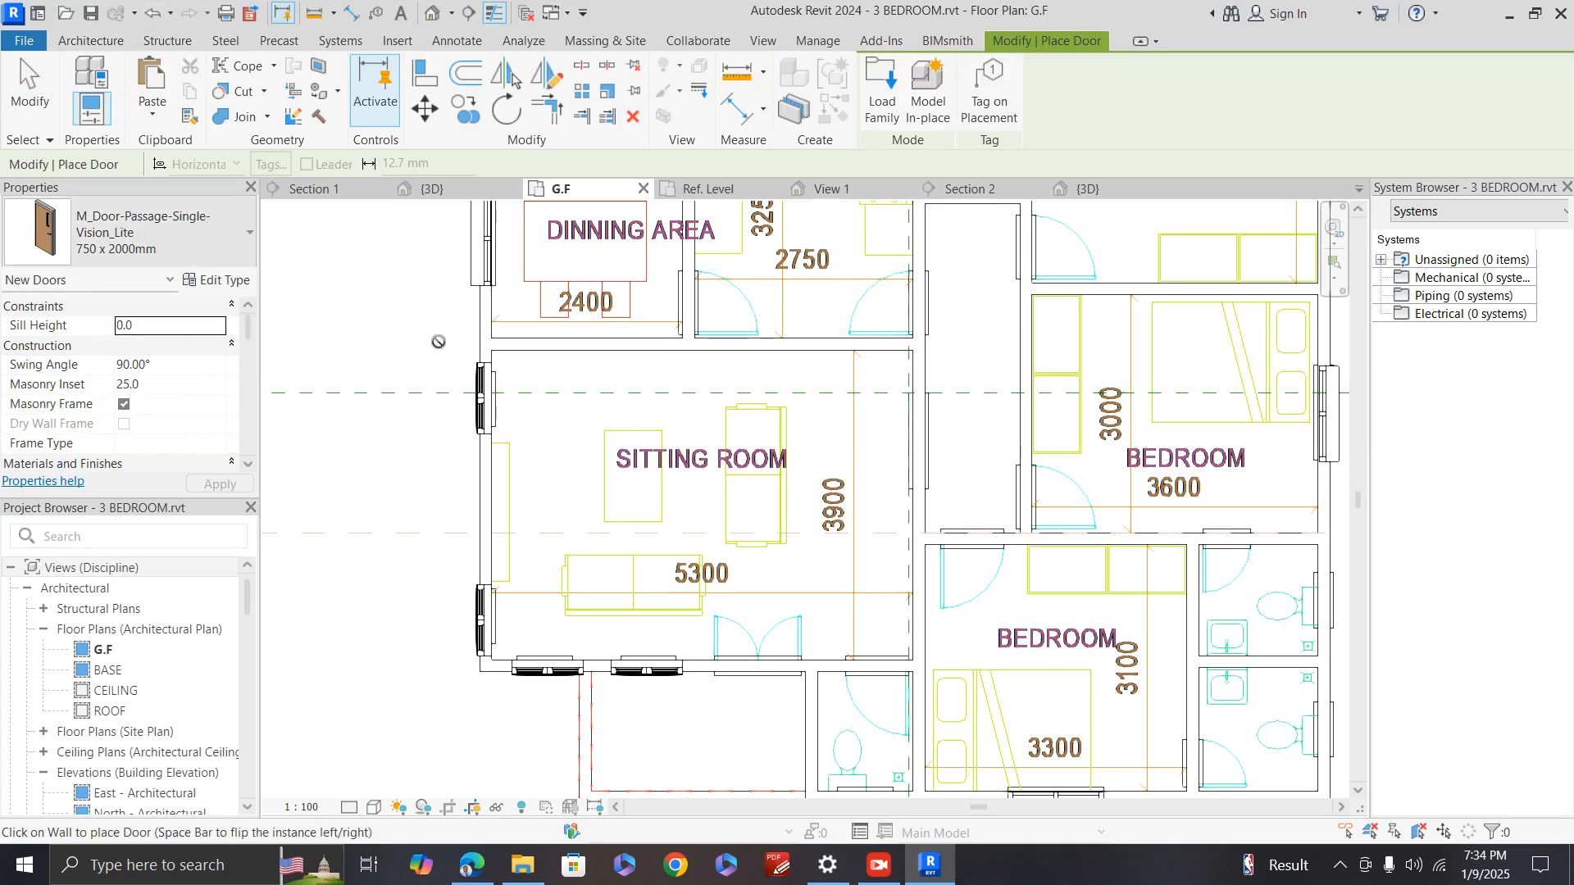
pyautogui.click(233, 236)
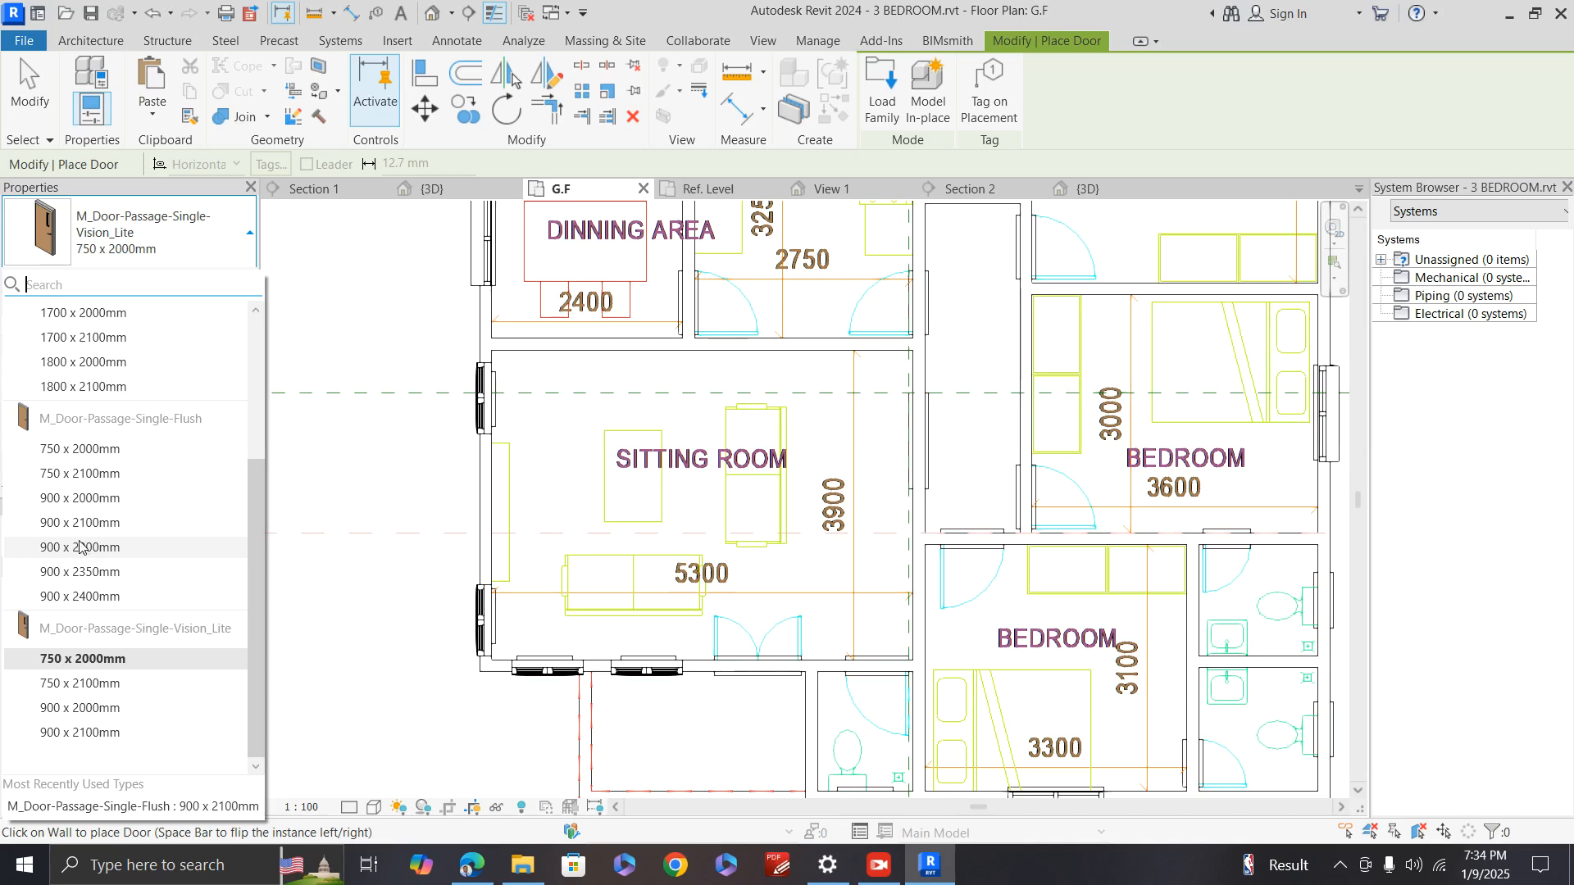
pyautogui.click(76, 506)
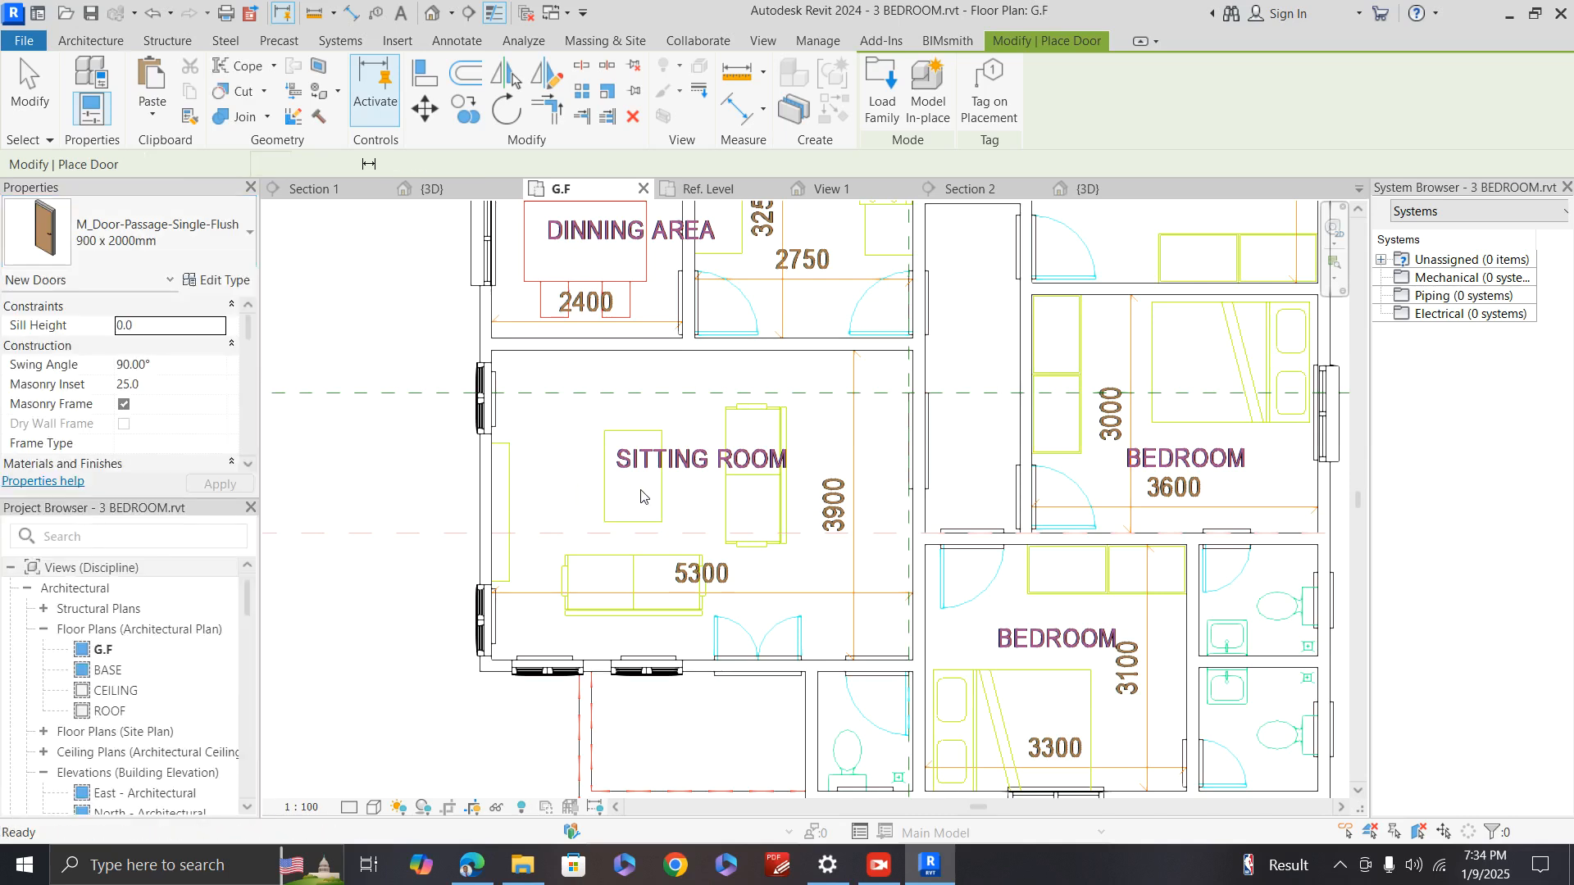
pyautogui.scroll(-2, 641, 528)
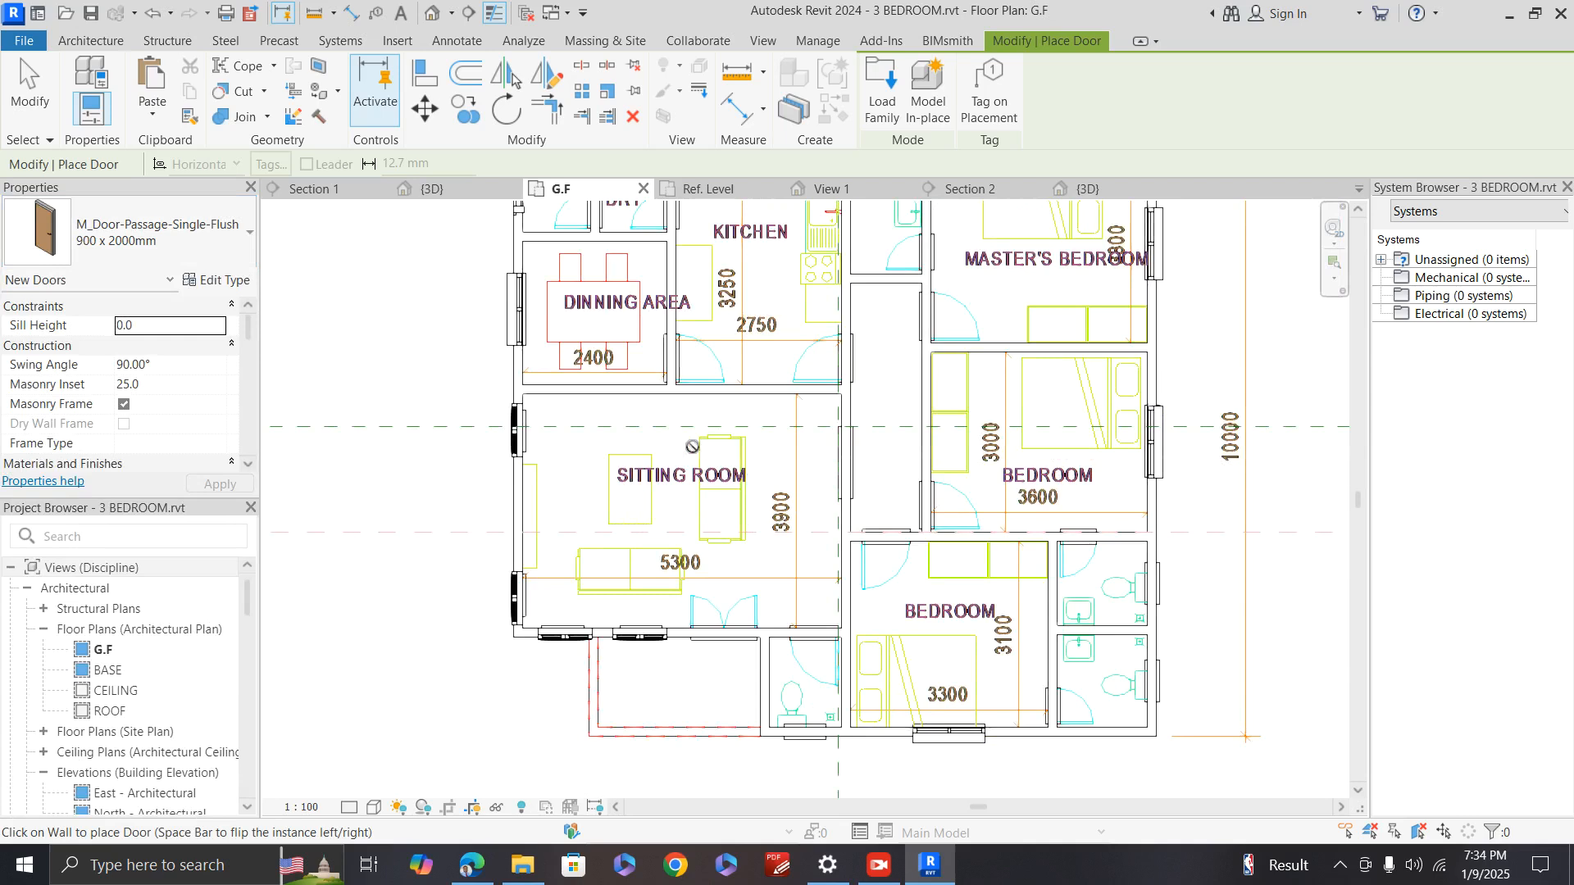
pyautogui.scroll(1, 688, 366)
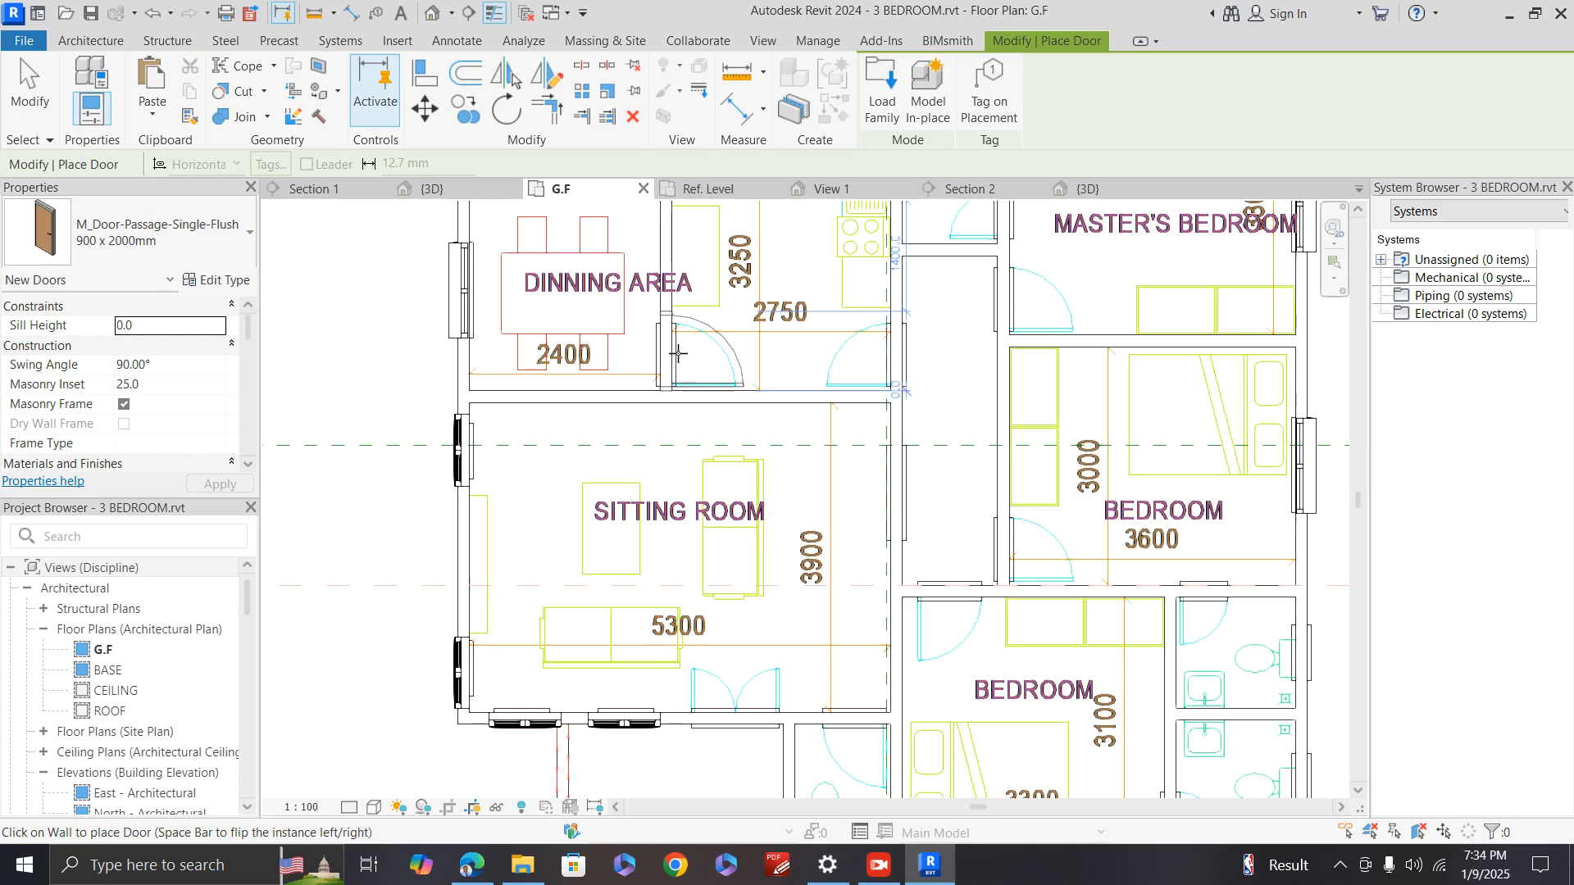
pyautogui.click(874, 349)
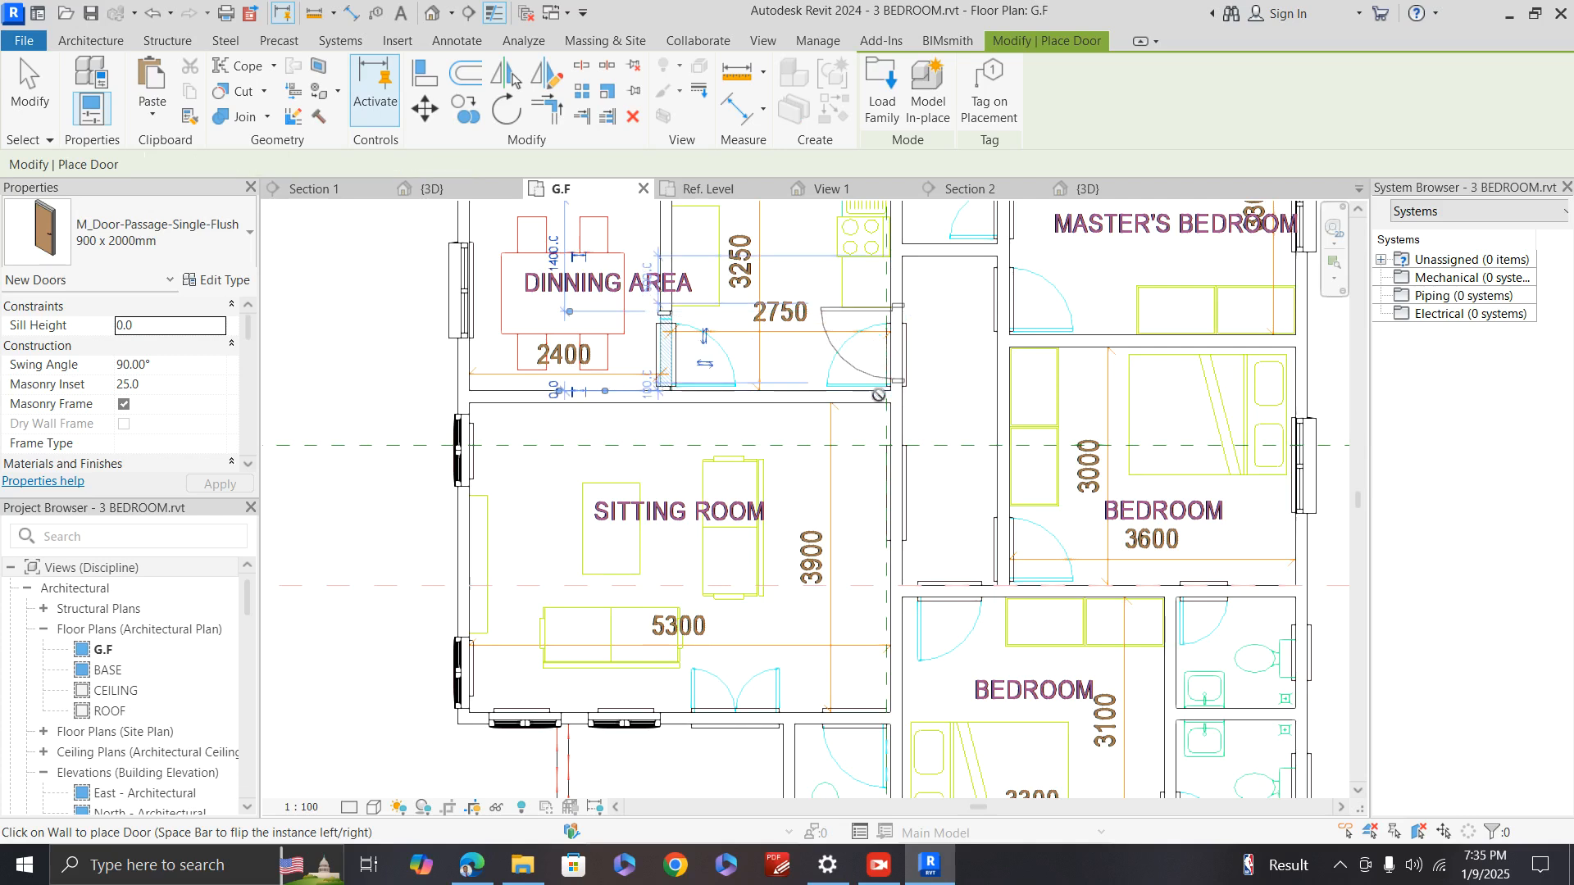
# Step: Place 900 x 2000mm single-flush doors at the corridor openings of the front 3300 bedroom and the master's bedroom, swinging into the rooms
pyautogui.scroll(-1, 754, 413)
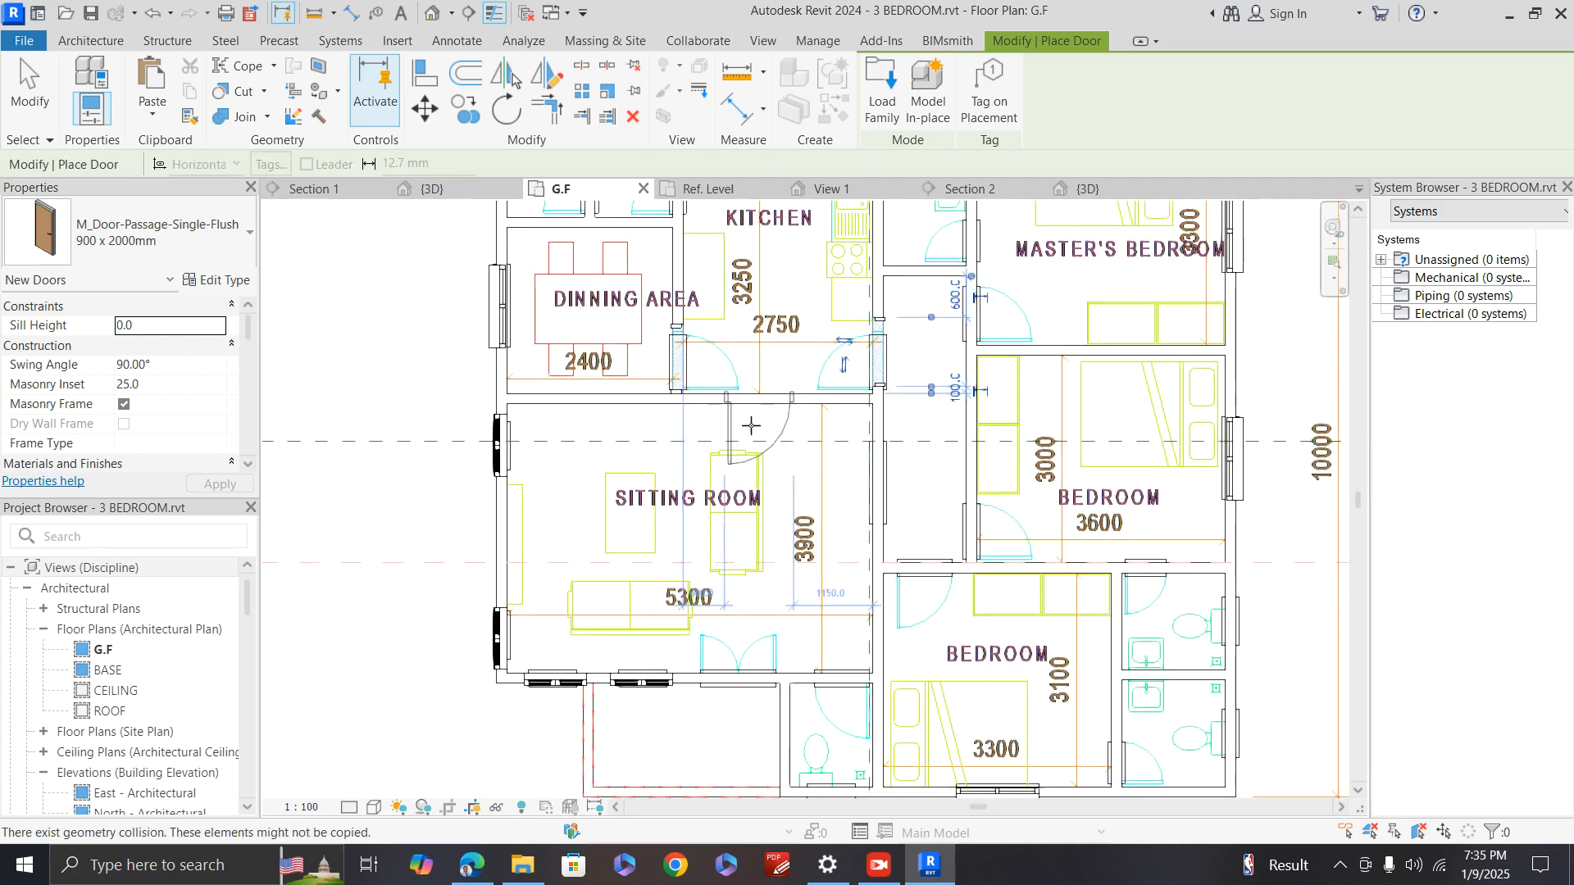
pyautogui.scroll(-1, 702, 421)
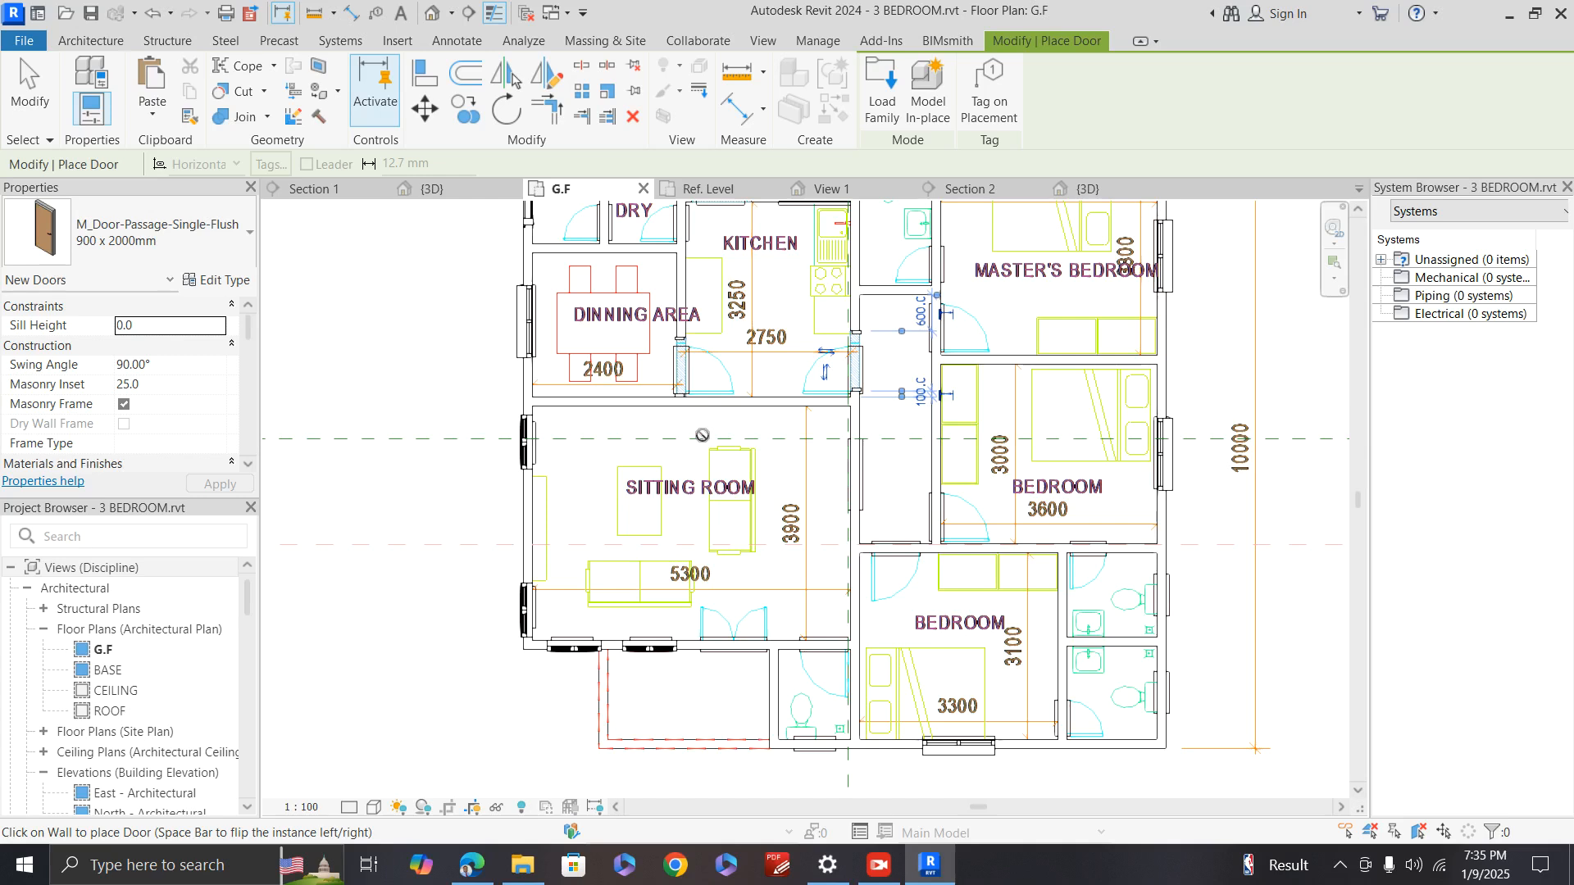
pyautogui.scroll(2, 898, 545)
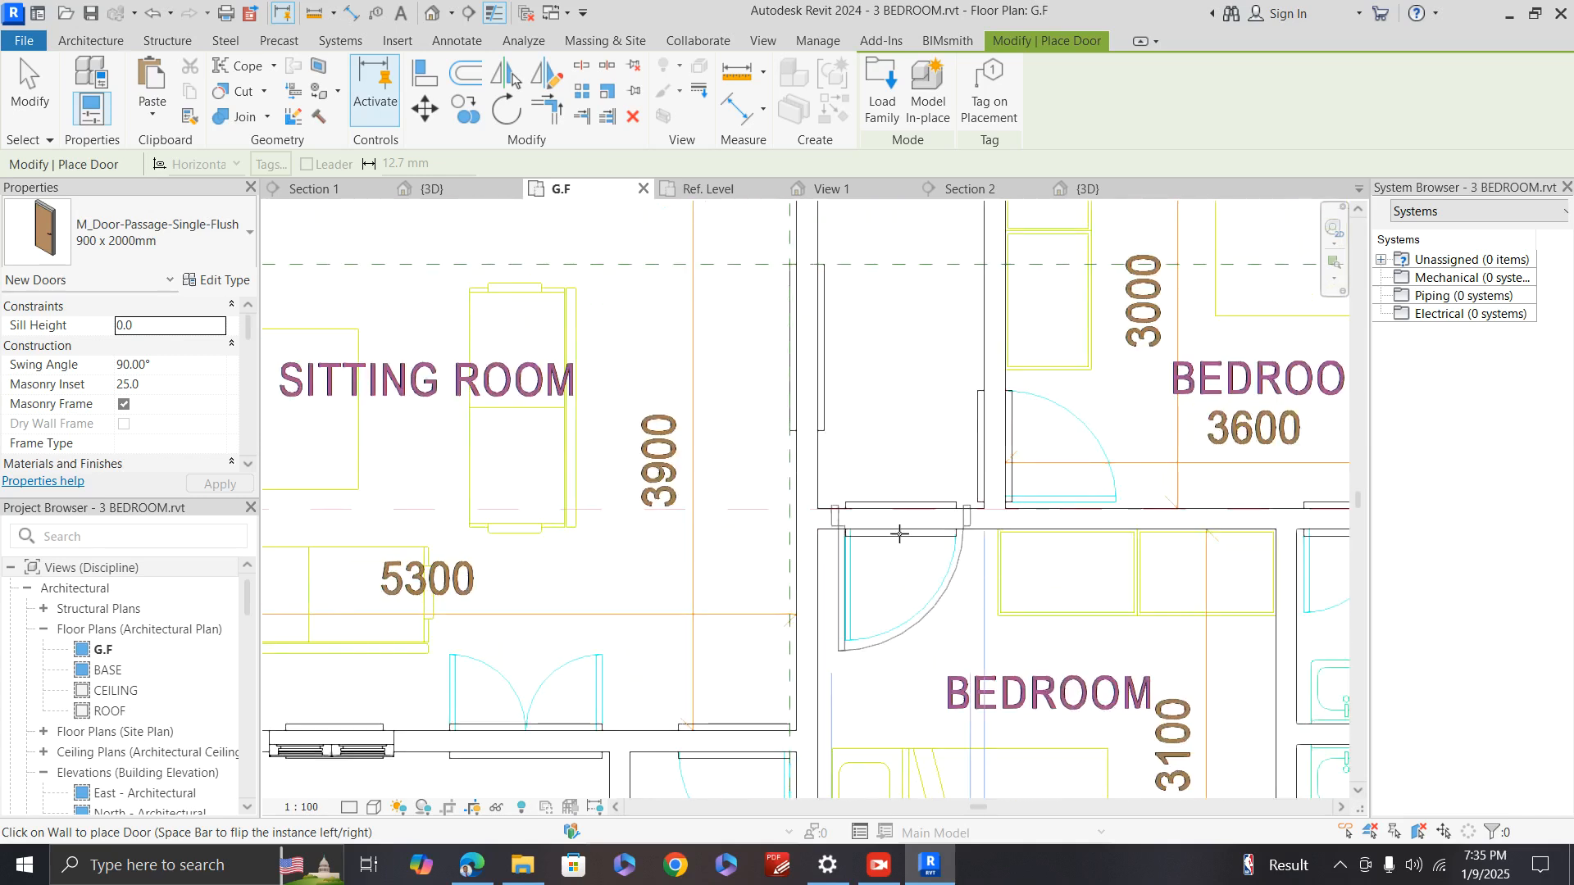
pyautogui.click(899, 533)
pyautogui.scroll(-5, 841, 607)
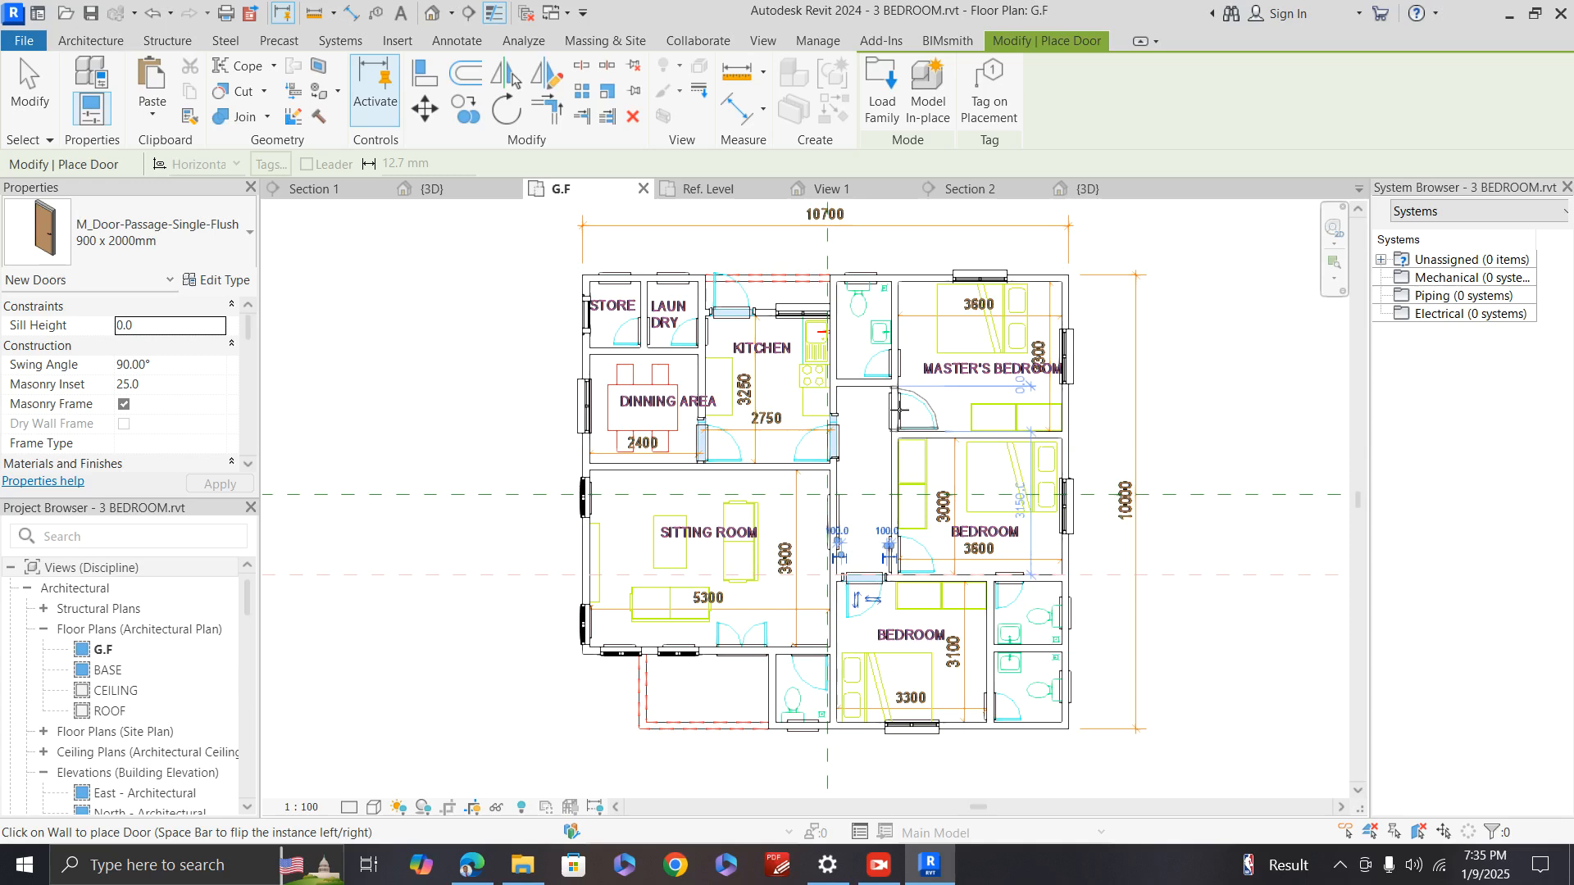
pyautogui.scroll(4, 899, 409)
pyautogui.click(899, 409)
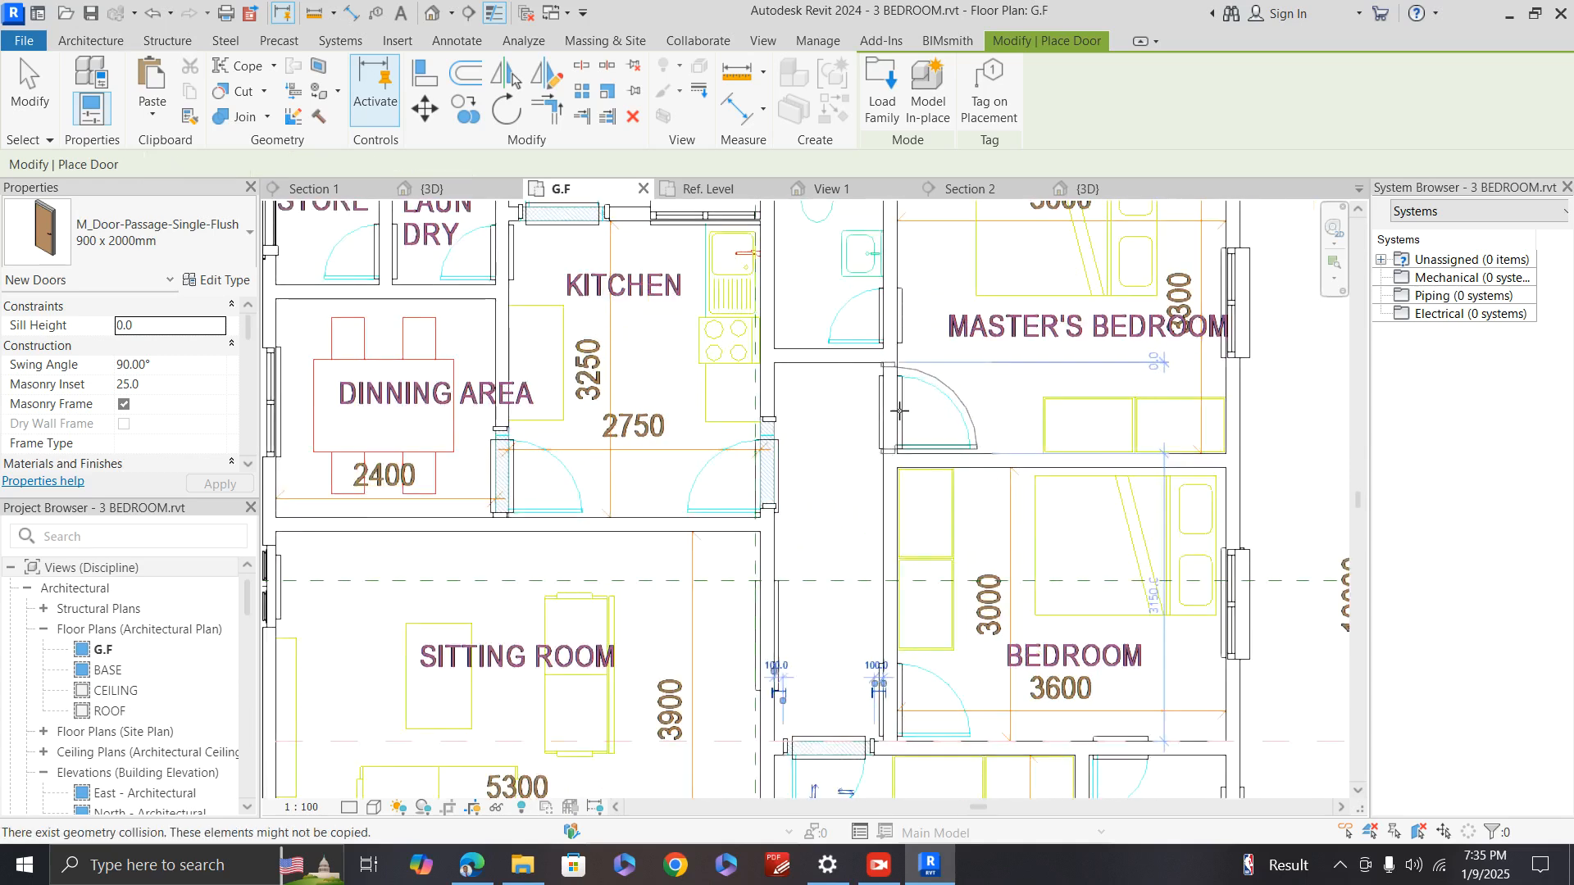
pyautogui.scroll(-5, 737, 418)
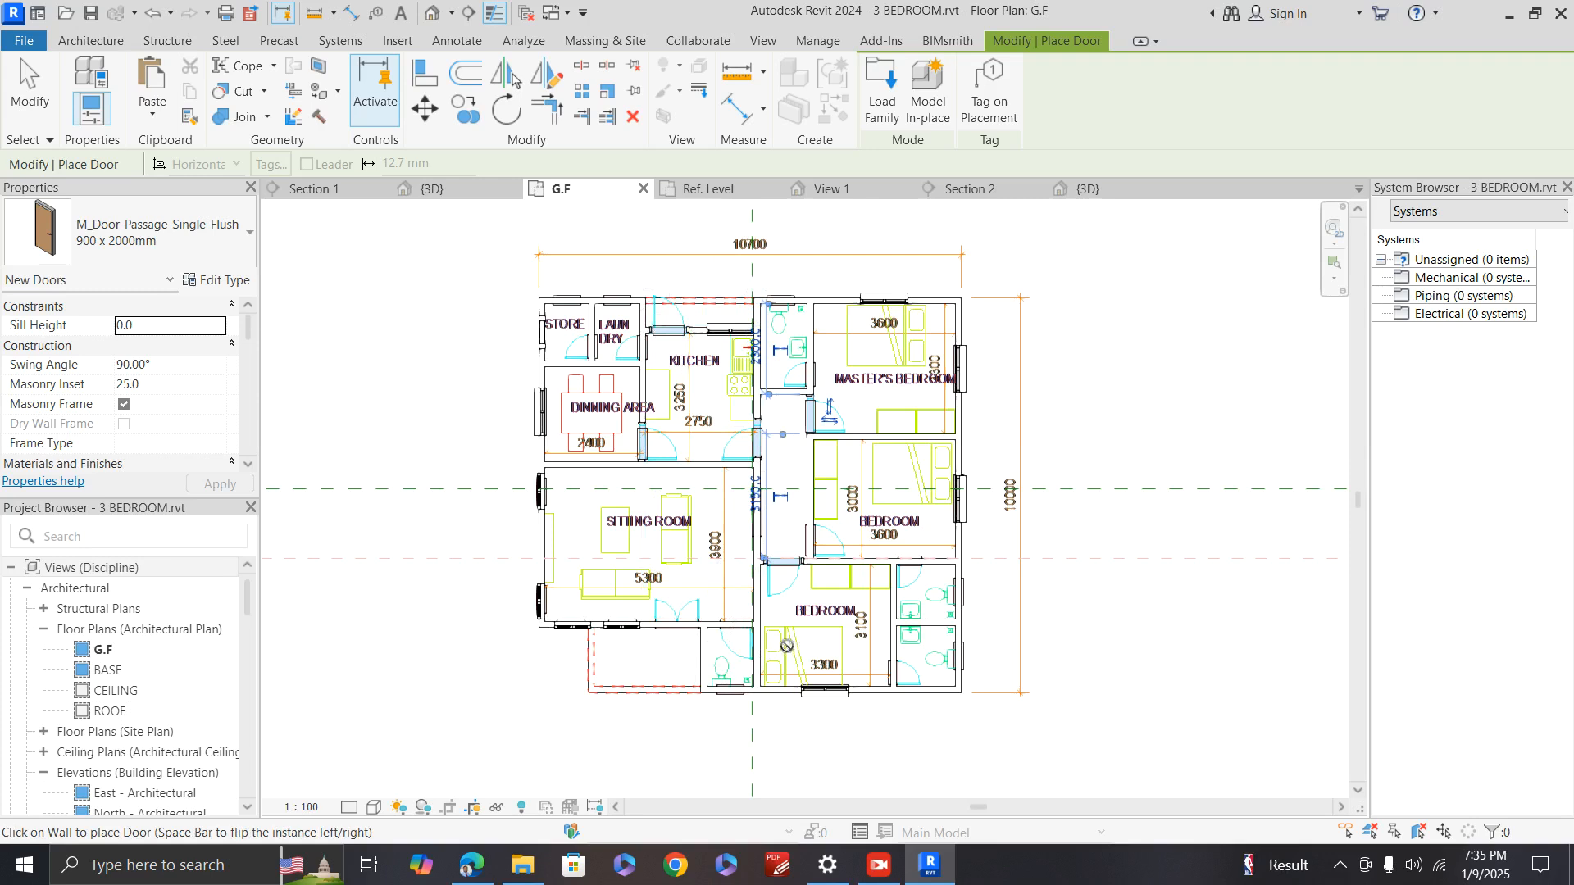
# Step: Place an M_Door-Passage-Single-Flush 750 x 2100mm door at the drawn opening between the sitting room and the toilet beside the porch
pyautogui.click(250, 236)
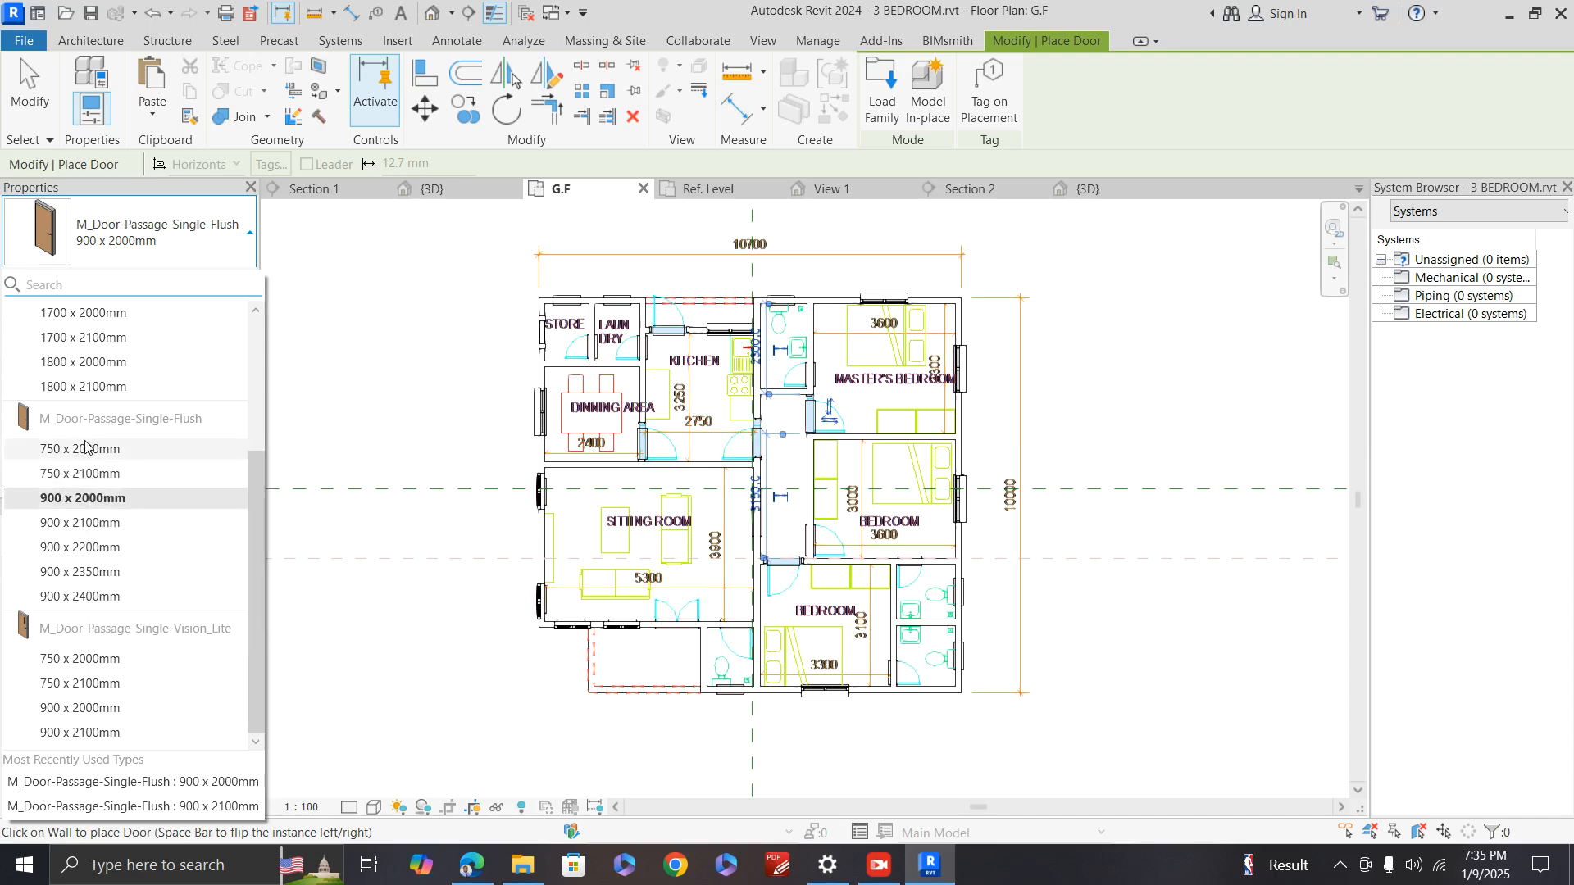
pyautogui.click(45, 475)
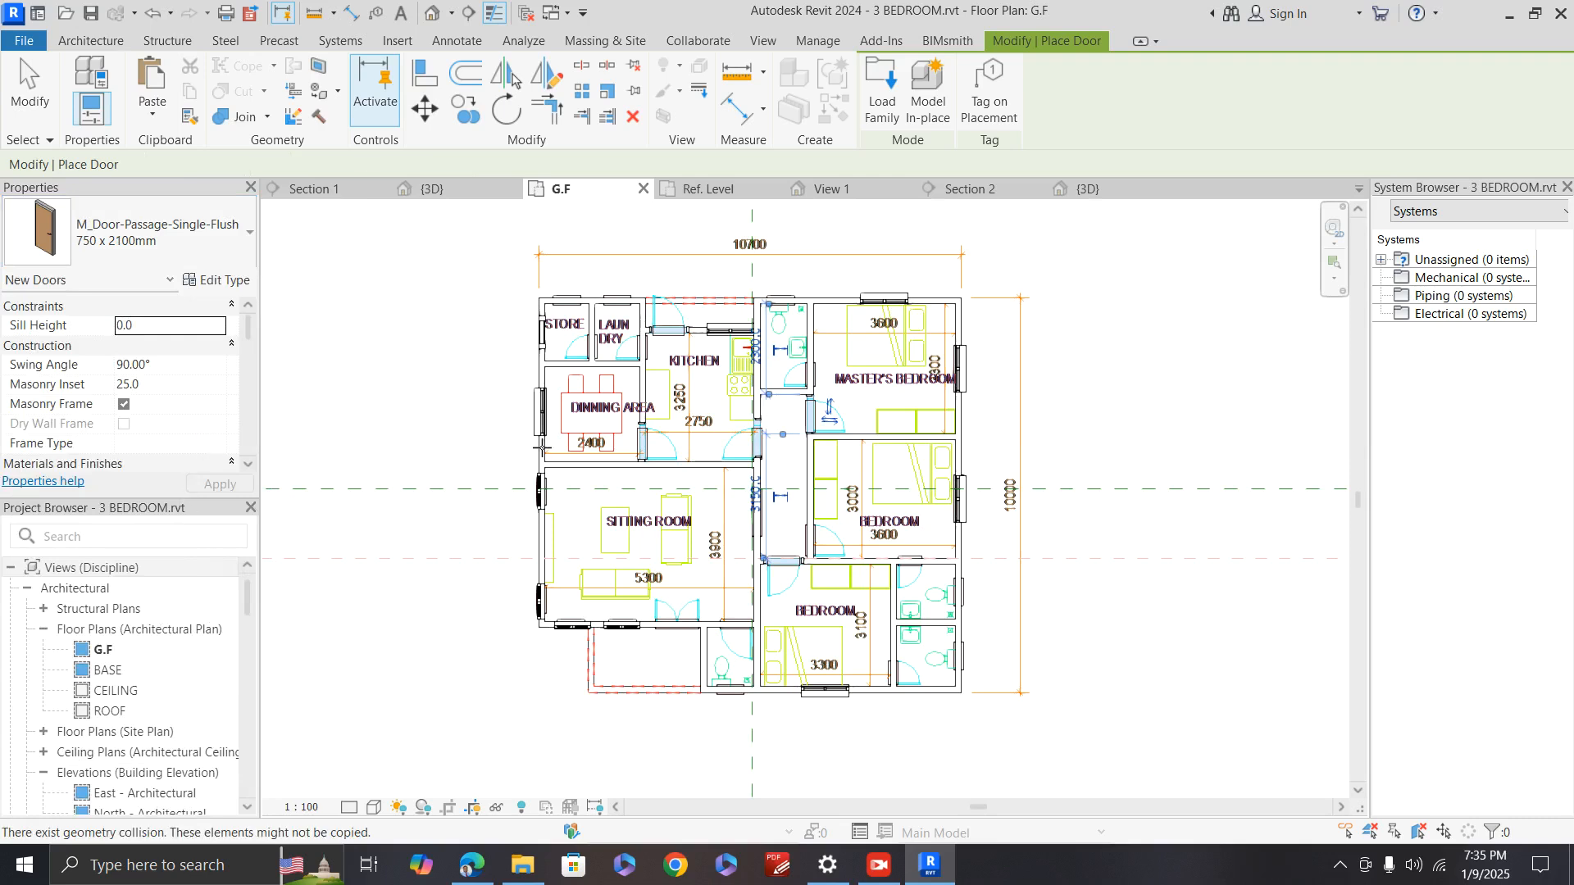
pyautogui.scroll(5, 625, 355)
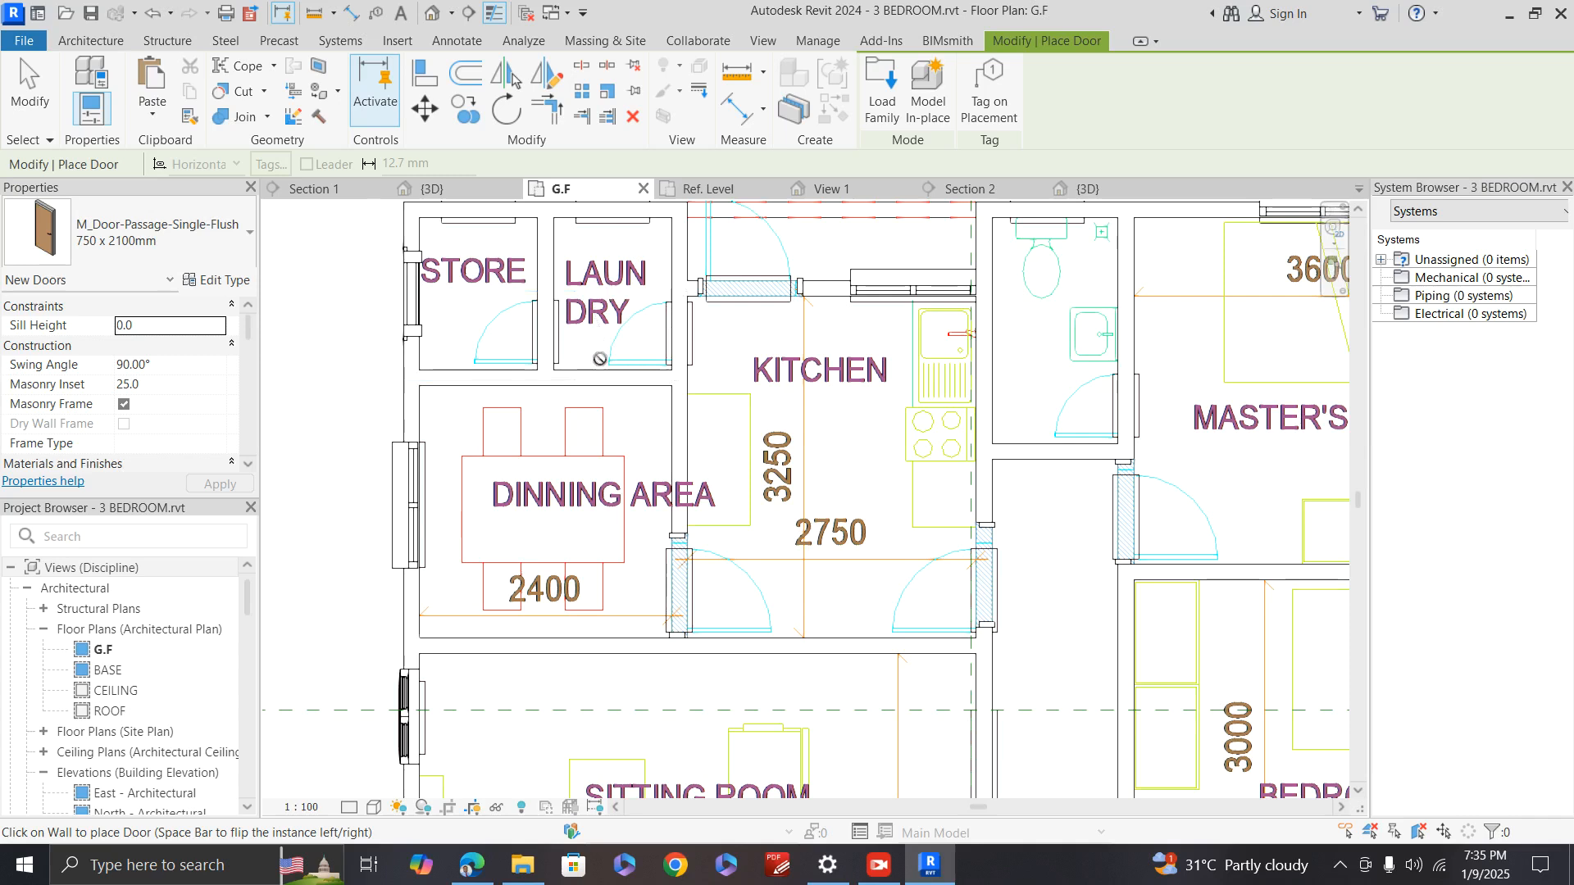
pyautogui.scroll(-5, 553, 360)
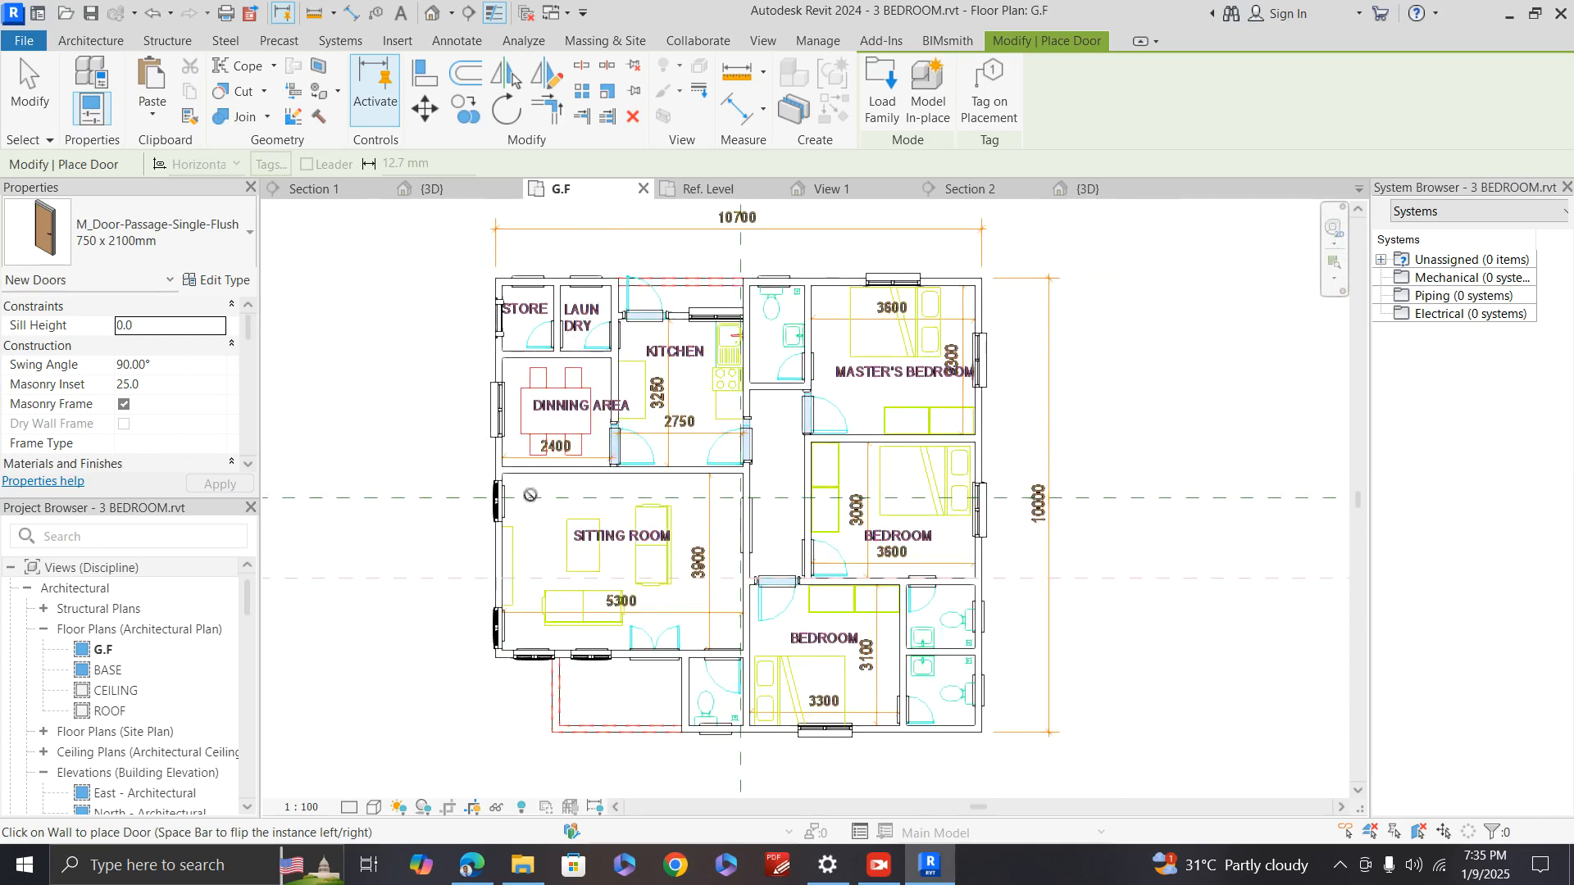
pyautogui.scroll(4, 732, 669)
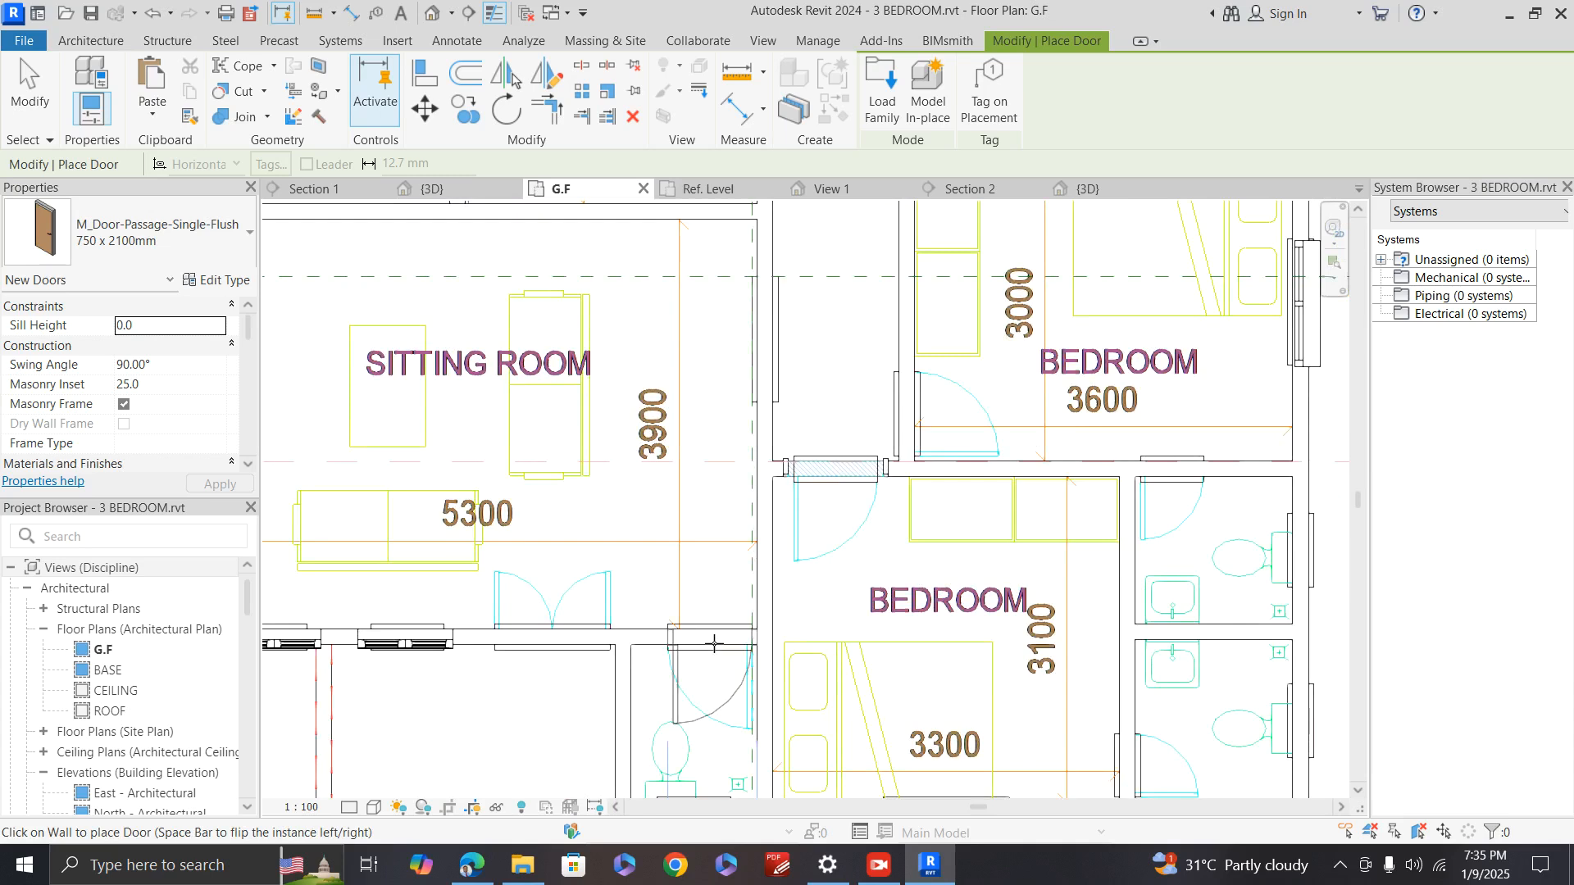
pyautogui.click(723, 696)
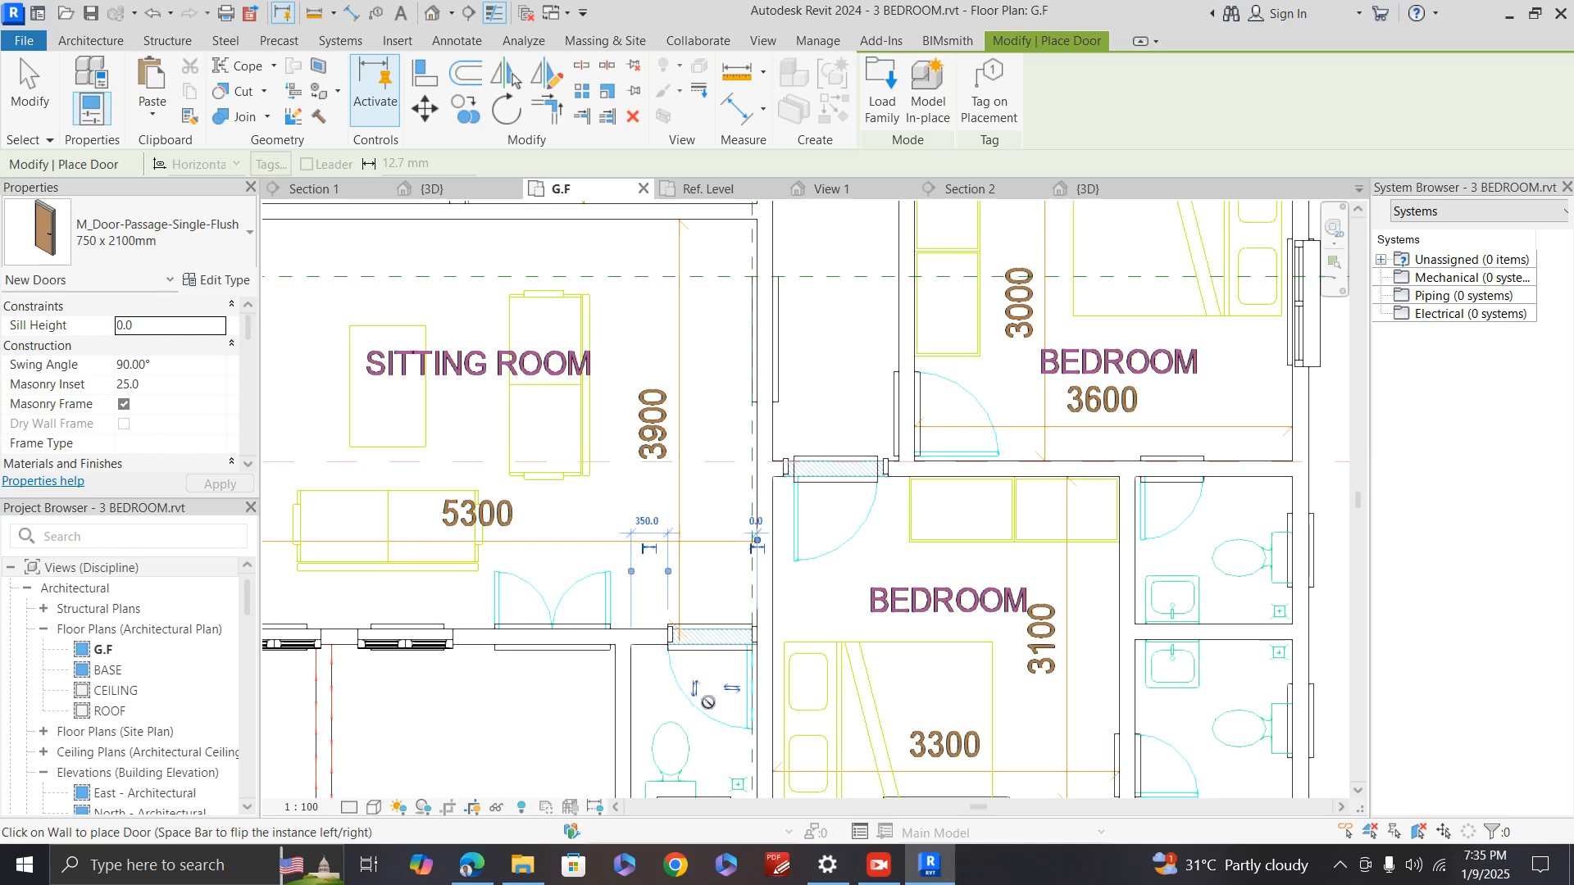
pyautogui.press('Escape')
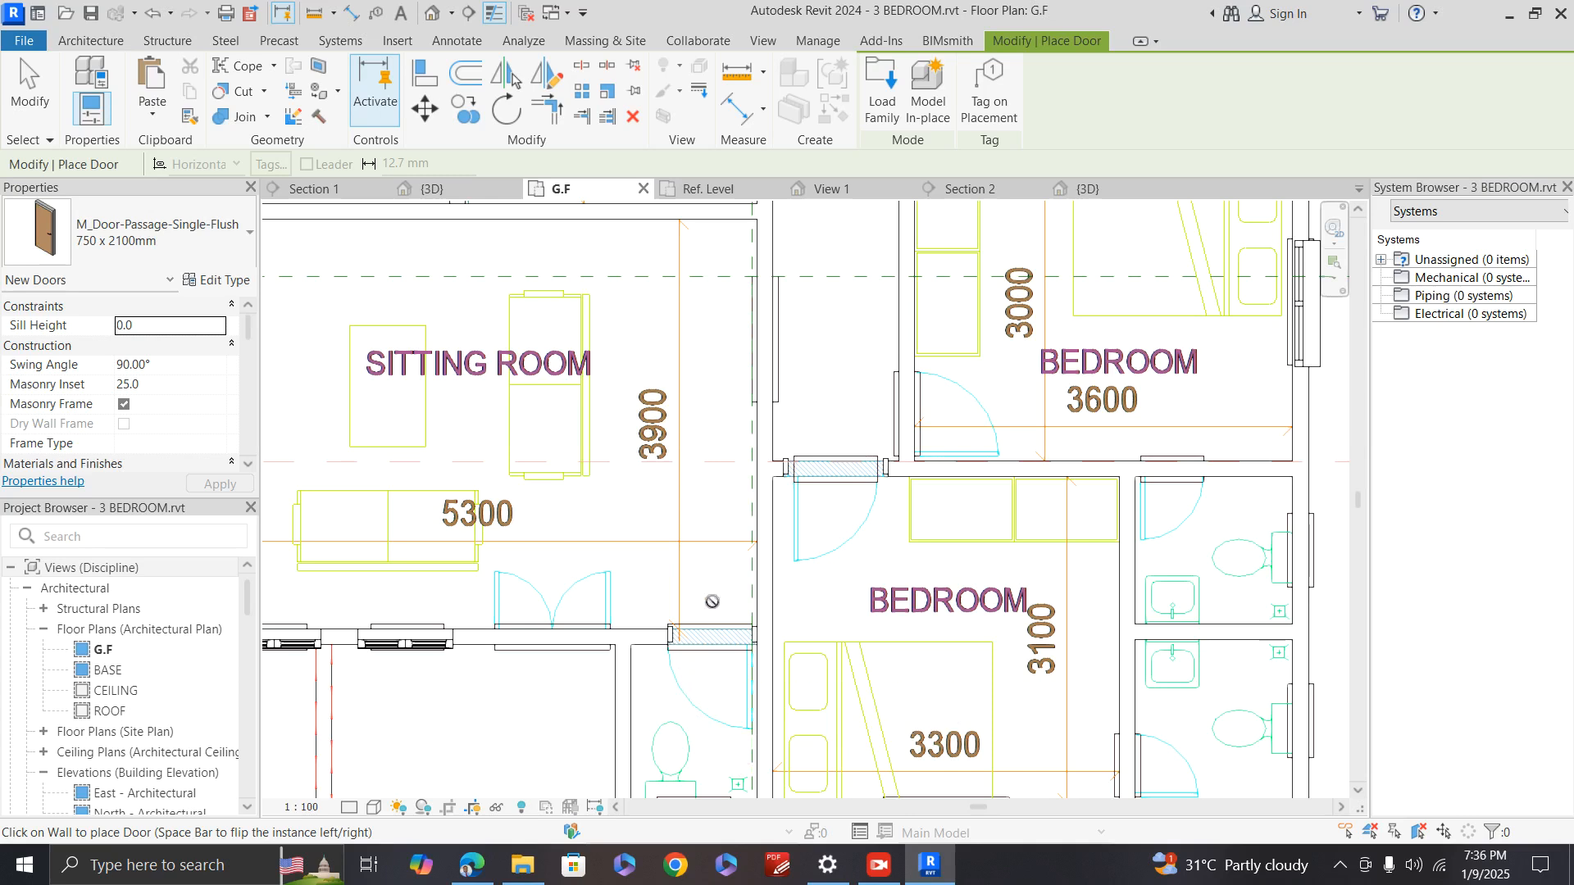
pyautogui.press('Escape')
# Step: Flip the hinge side of the toilet's door beside the porch to match the swing drawn on the imported plan
pyautogui.click(714, 683)
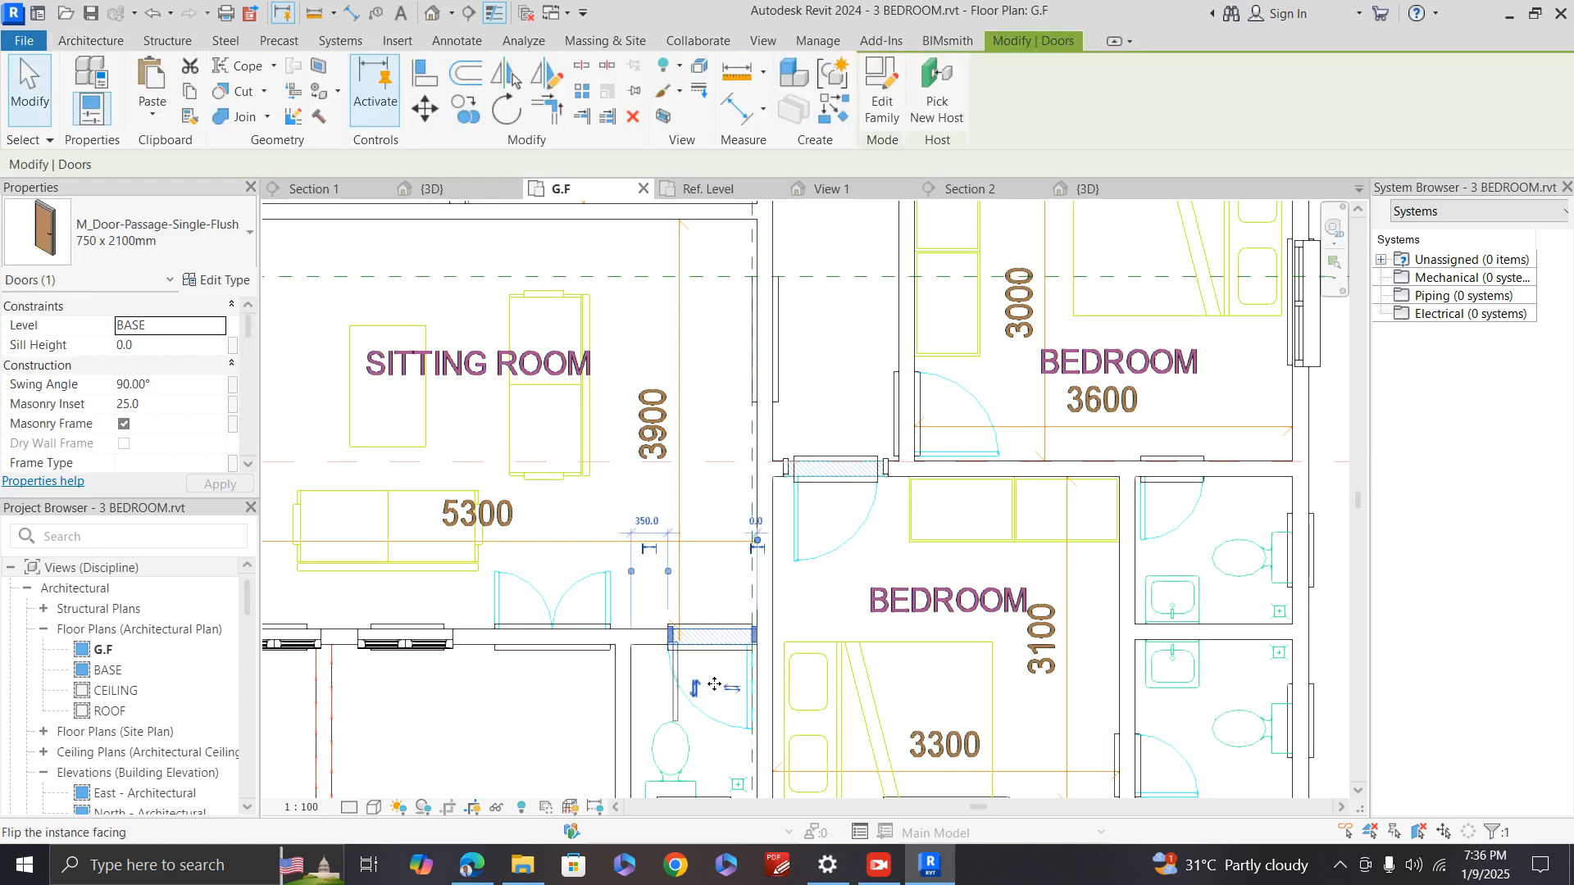
pyautogui.click(733, 696)
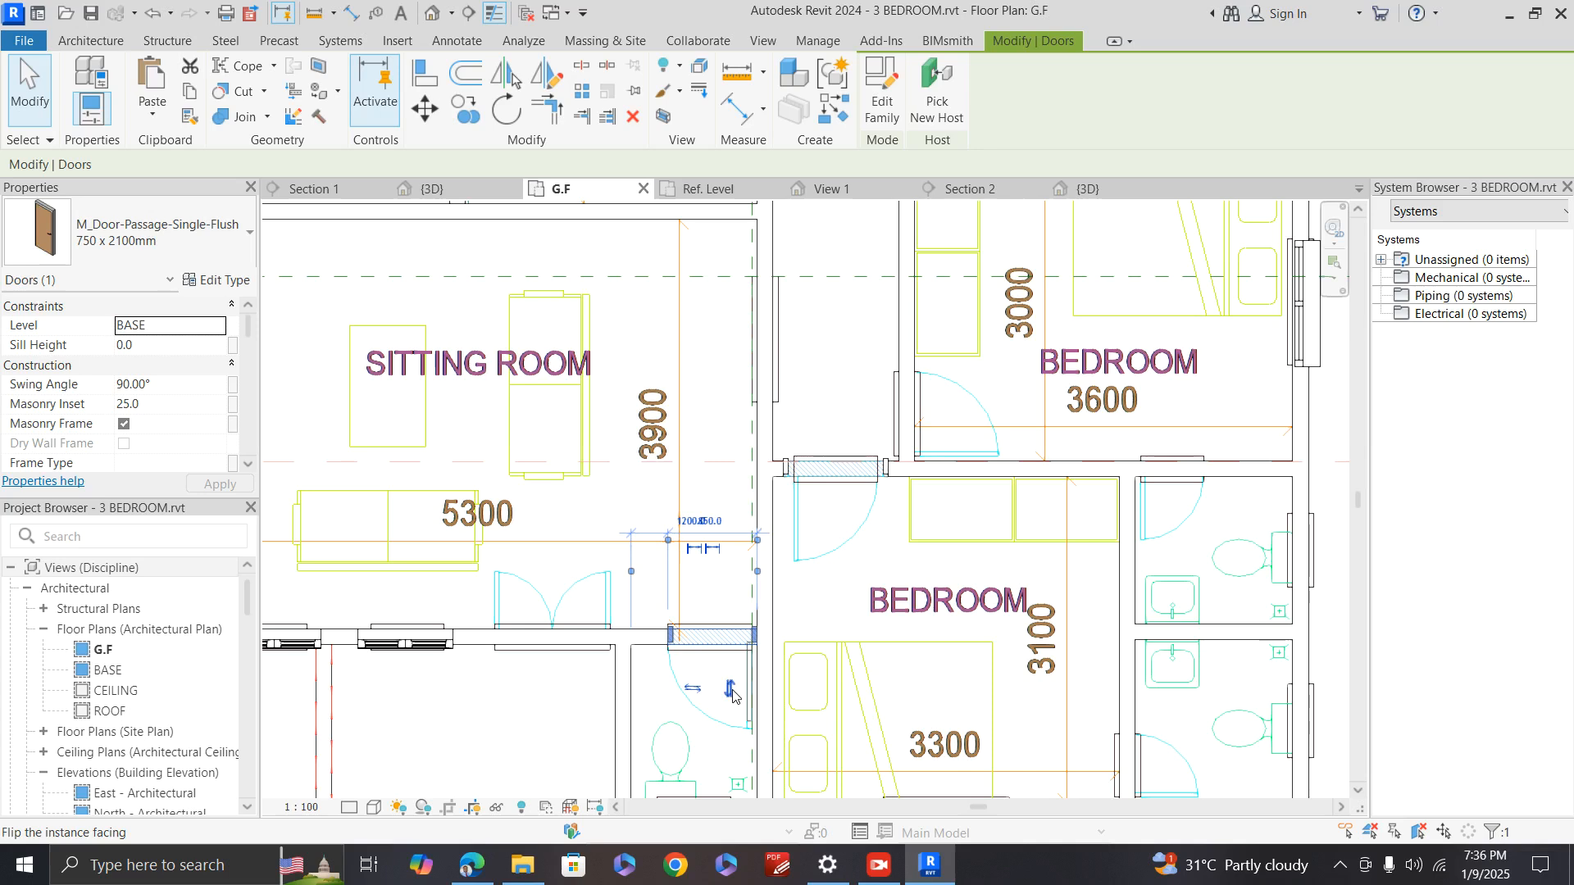
pyautogui.scroll(-3, 689, 658)
pyautogui.click(327, 412)
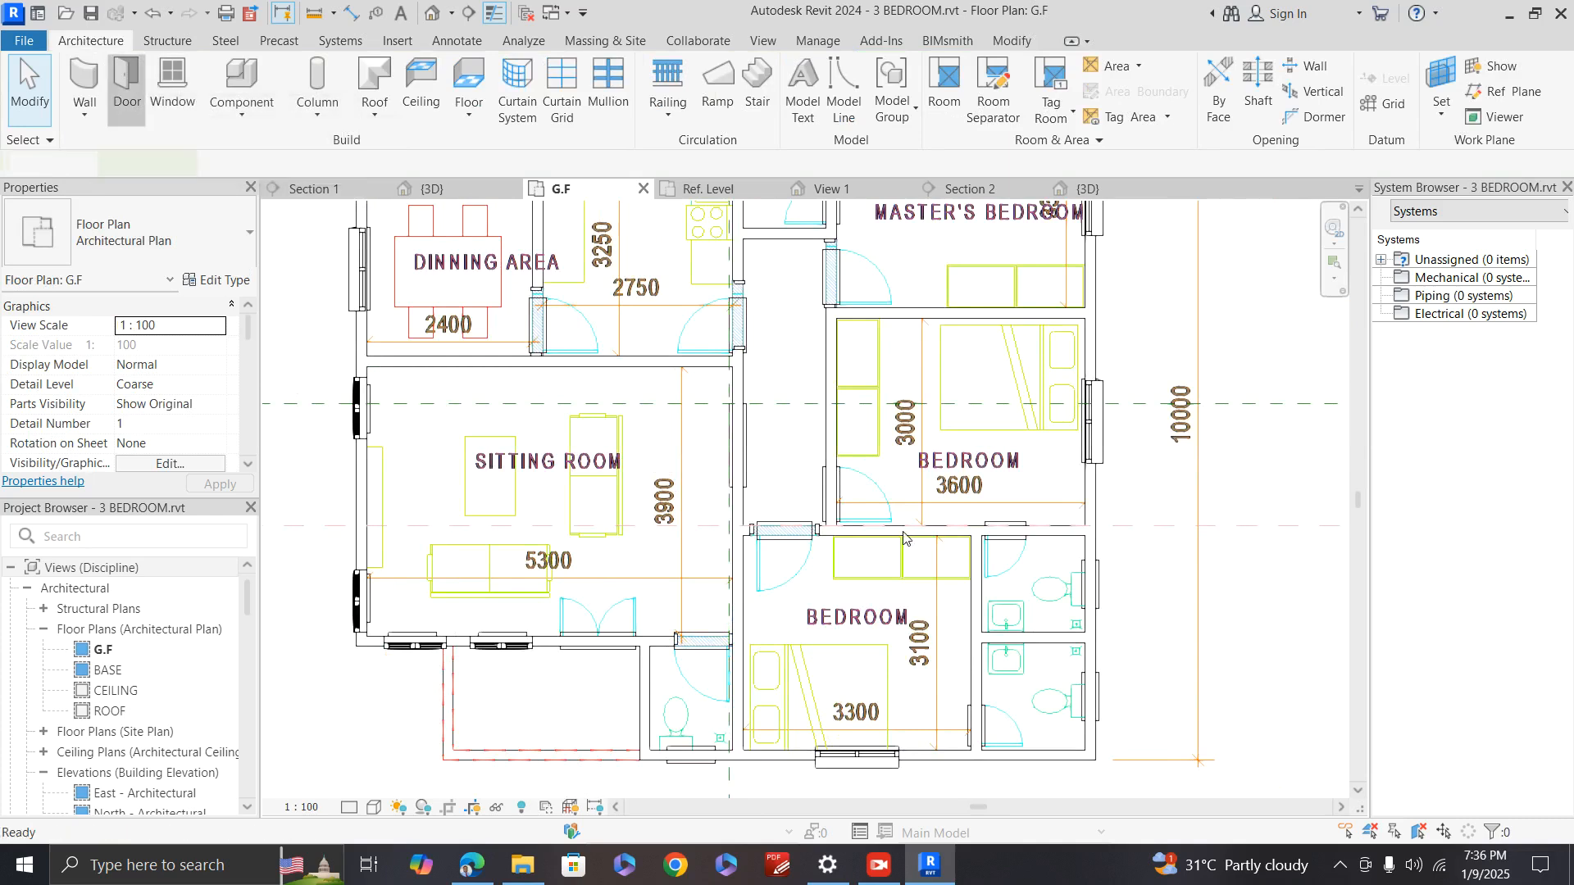
# Step: Place a 750 x 2100mm single-flush door at the drawn opening between the 3600 bedroom and its adjoining bathroom, swinging into the bathroom
pyautogui.click(127, 82)
pyautogui.scroll(4, 1027, 525)
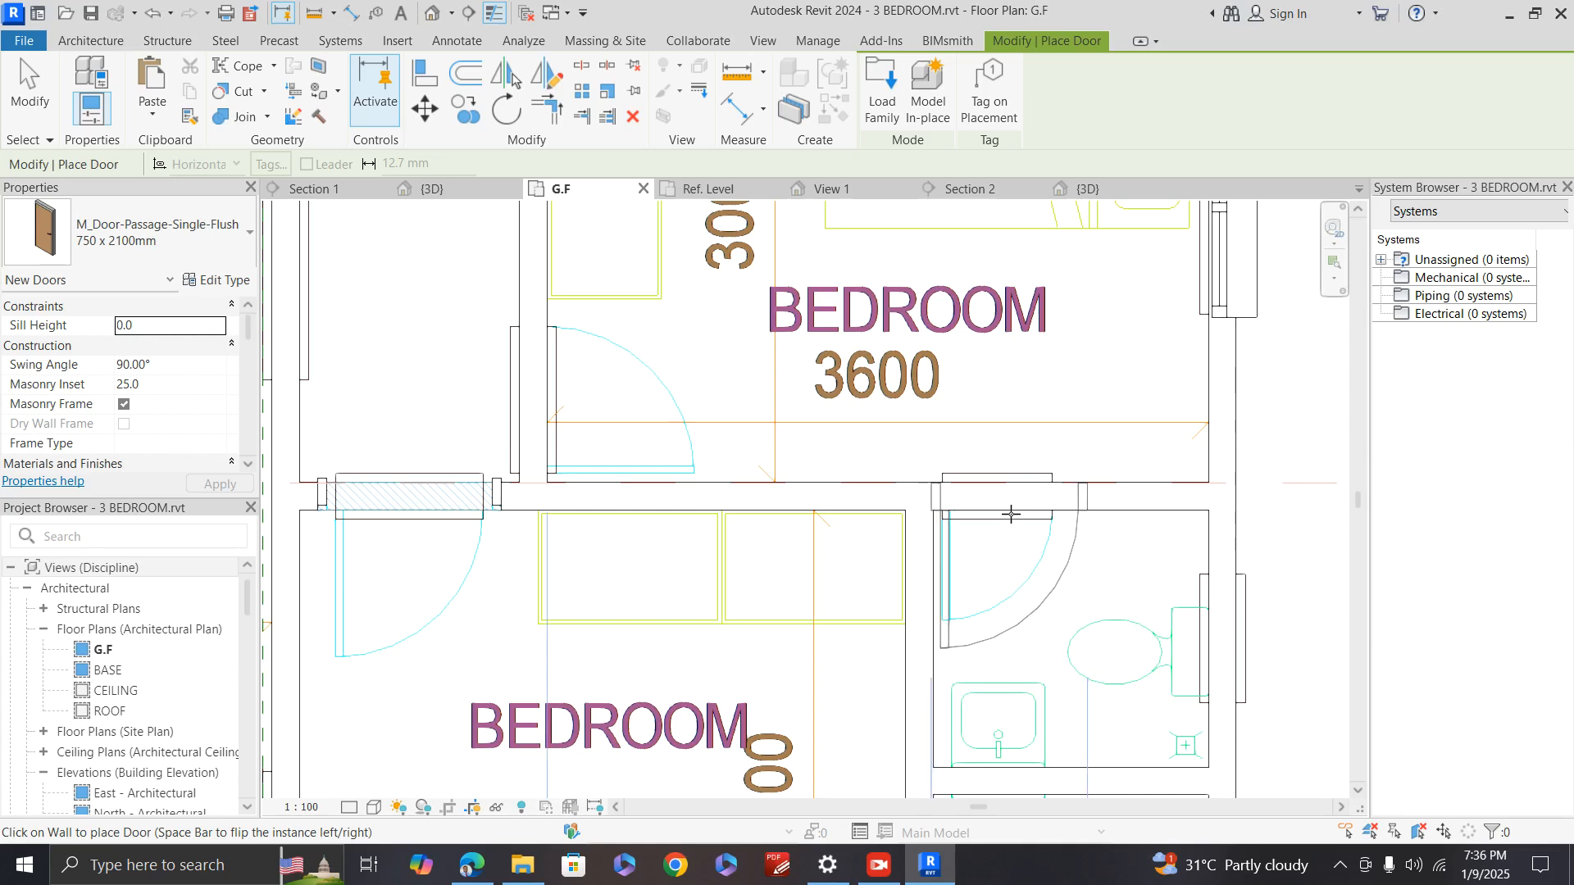
pyautogui.click(951, 414)
pyautogui.scroll(-4, 918, 430)
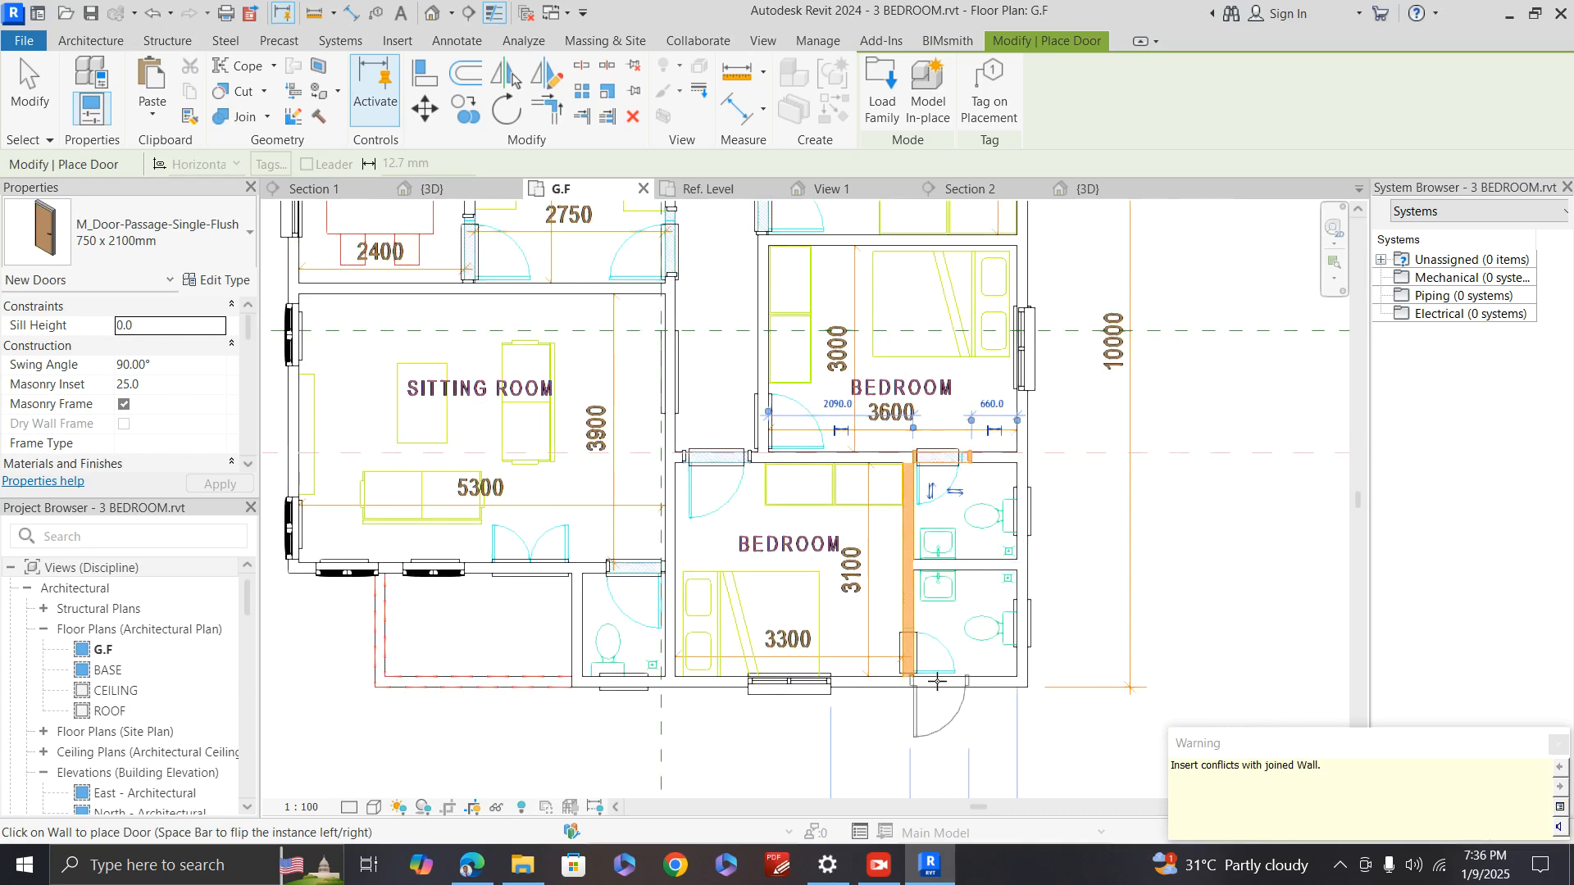
pyautogui.scroll(1, 924, 642)
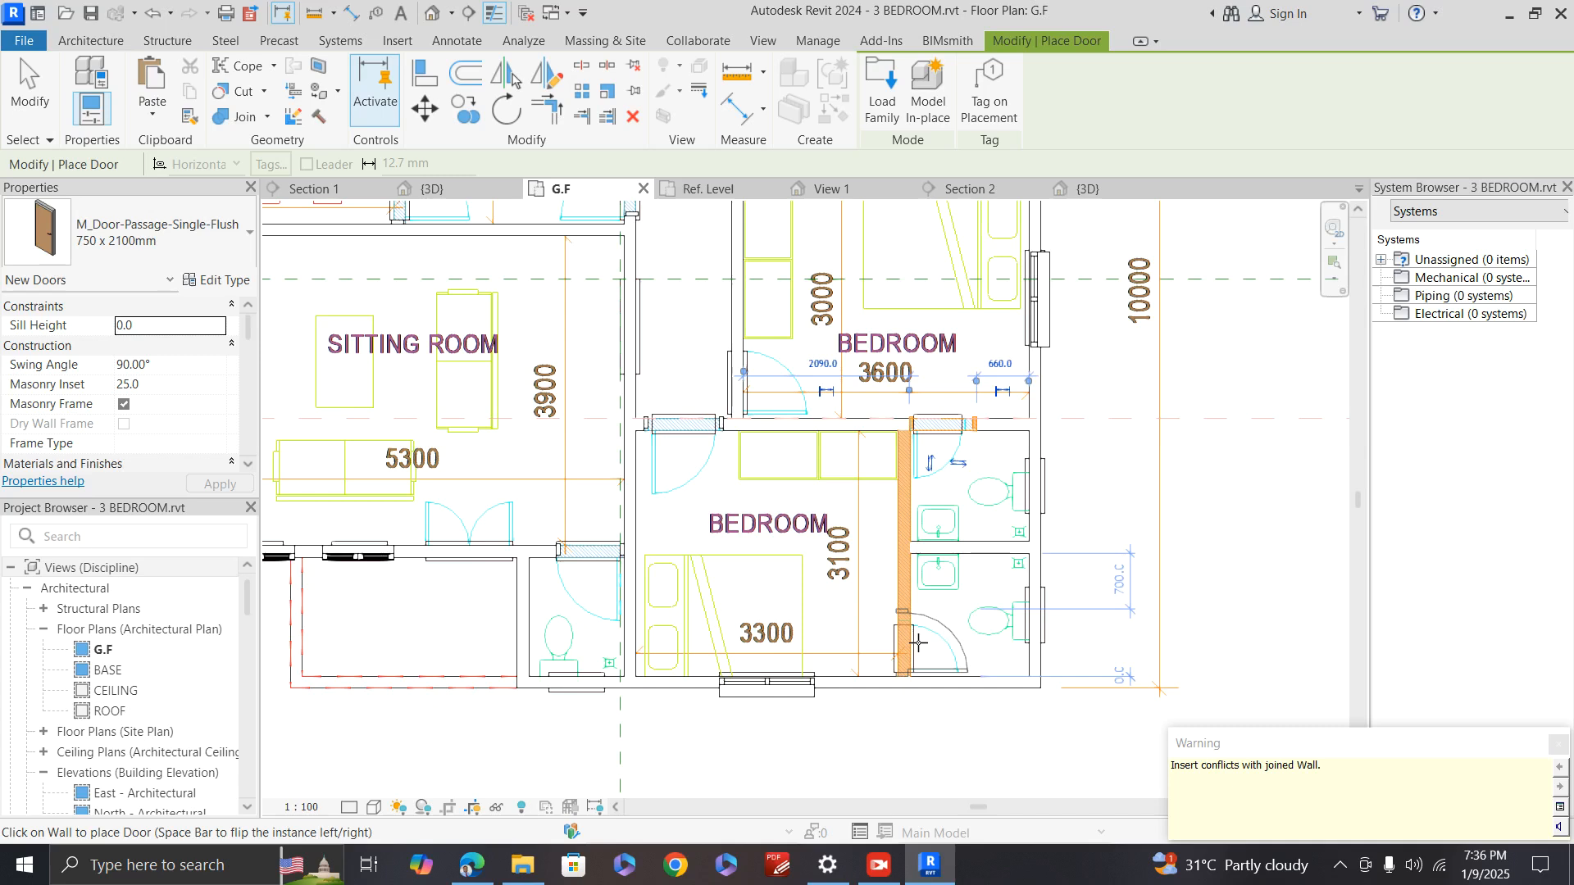
pyautogui.scroll(-1, 943, 648)
pyautogui.scroll(-1, 854, 699)
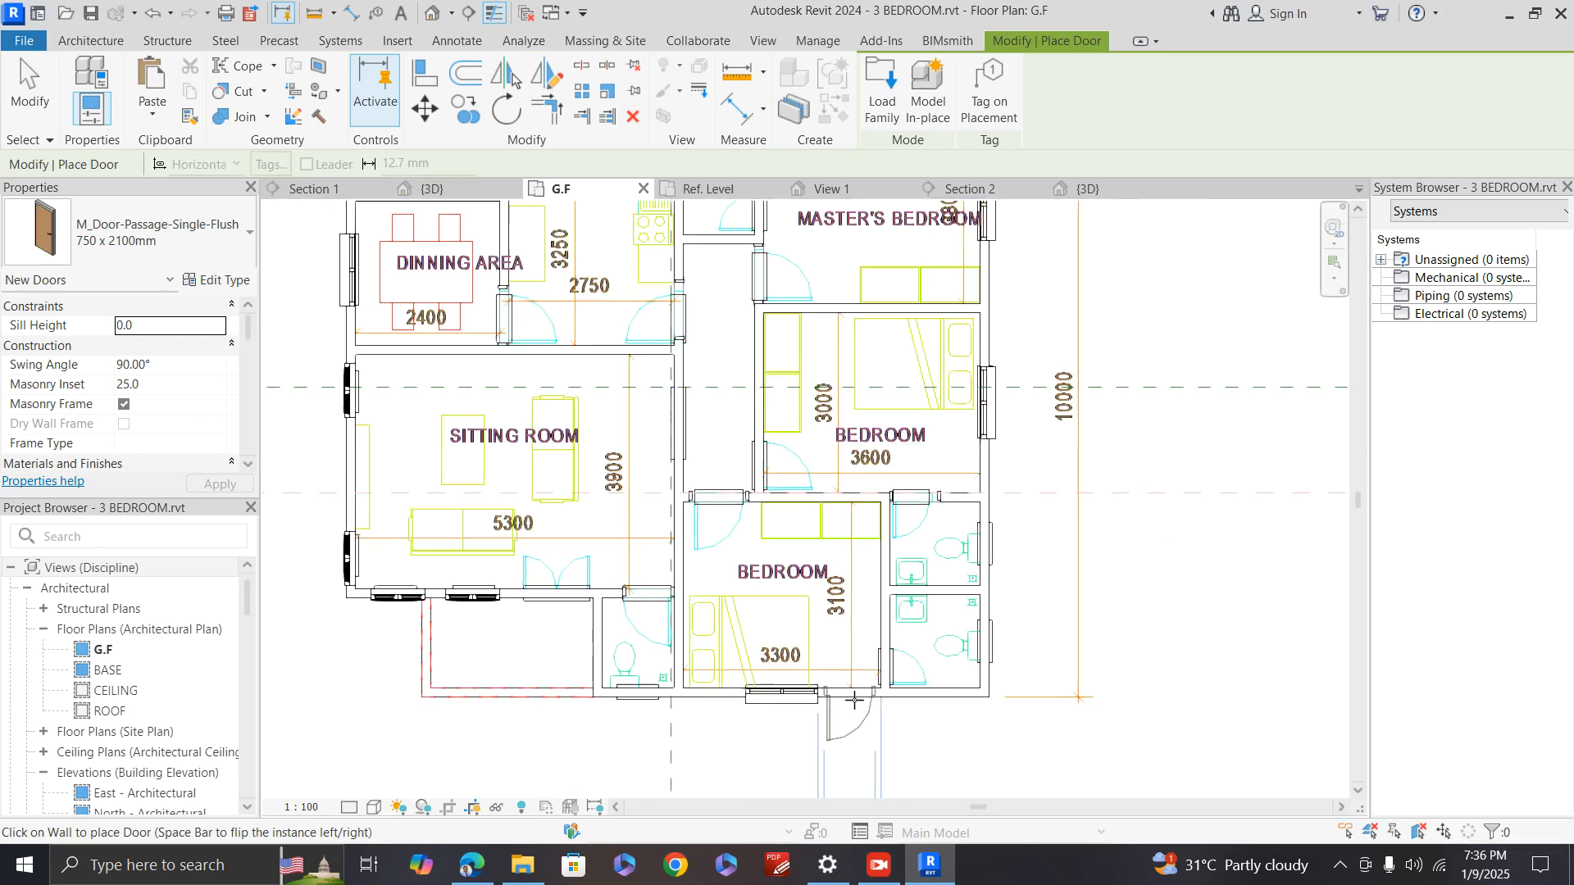
pyautogui.scroll(-1, 854, 699)
pyautogui.scroll(-1, 843, 703)
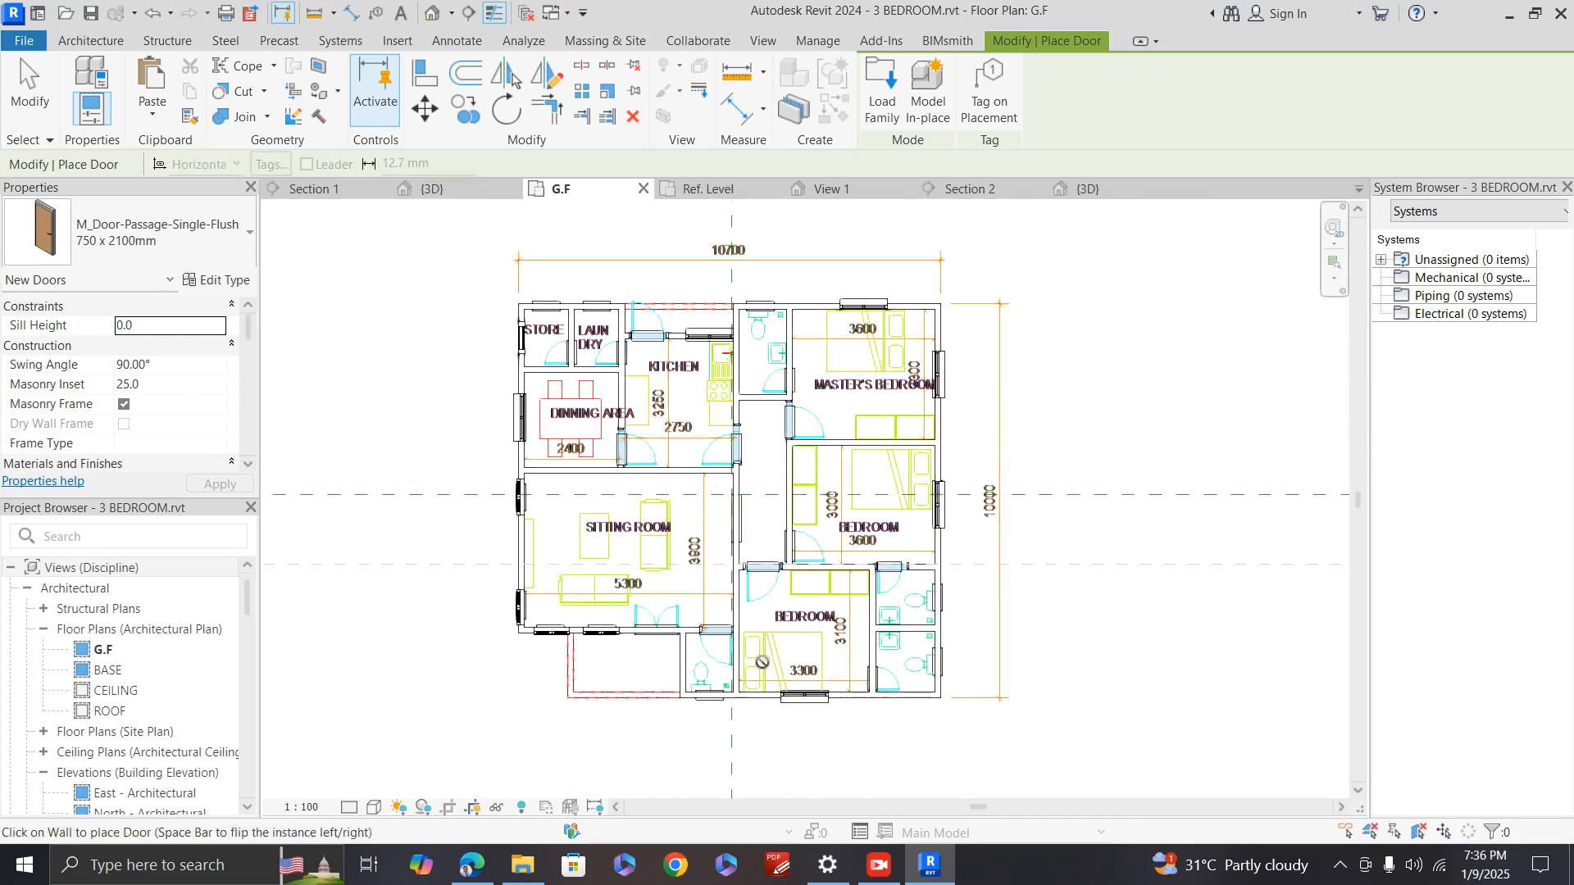
pyautogui.scroll(1, 786, 496)
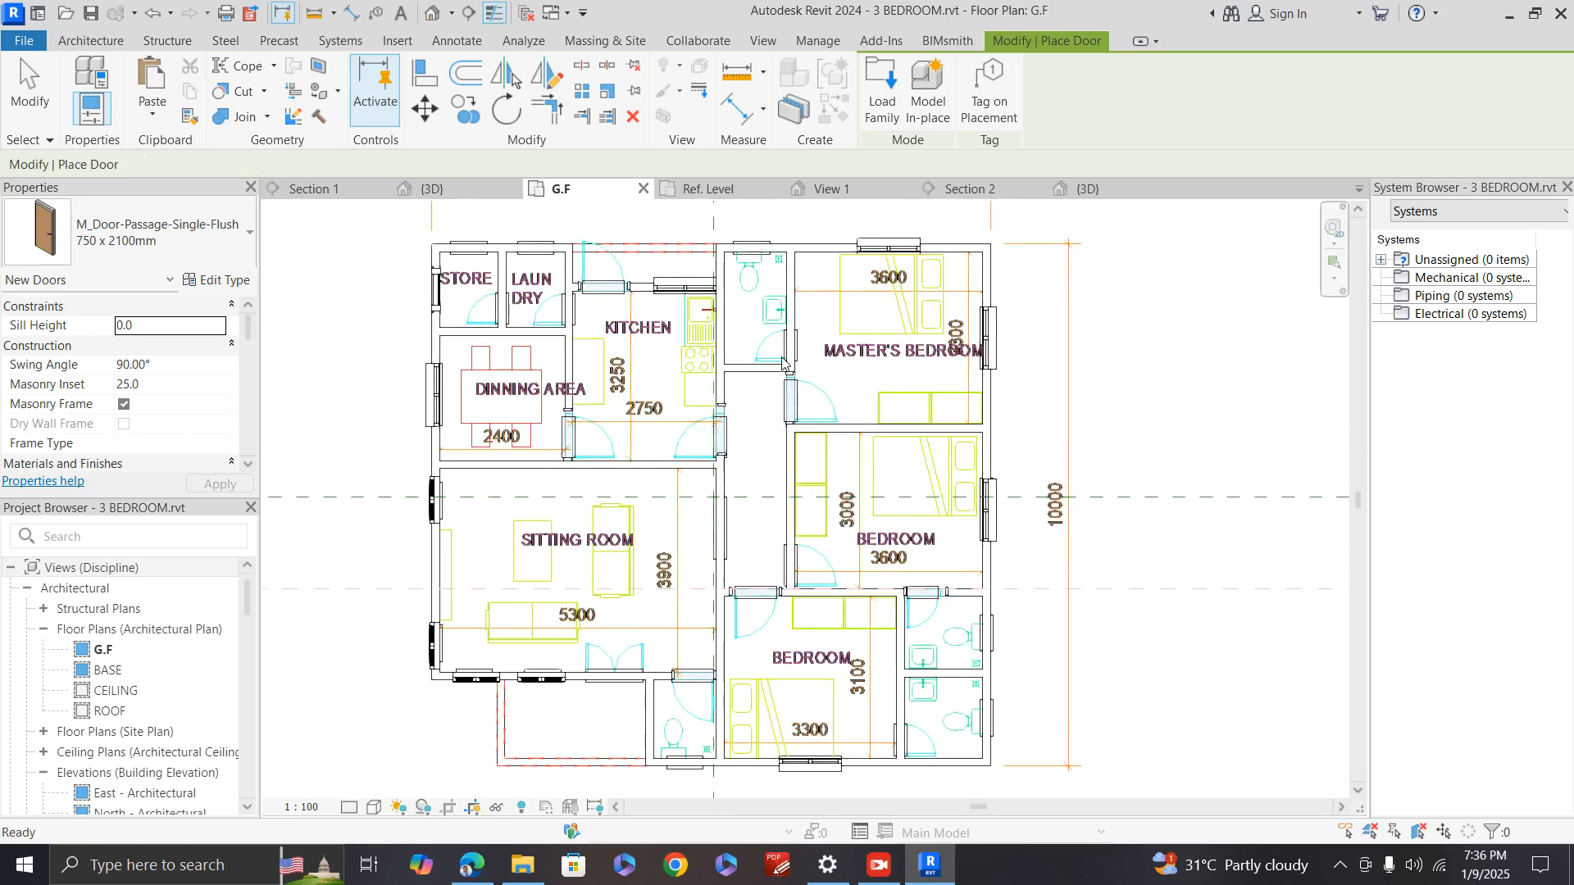
pyautogui.press('Escape')
# Step: Hide the imported A-101Mikan.dwg drawing element in the G.F floor plan view
pyautogui.scroll(-2, 746, 482)
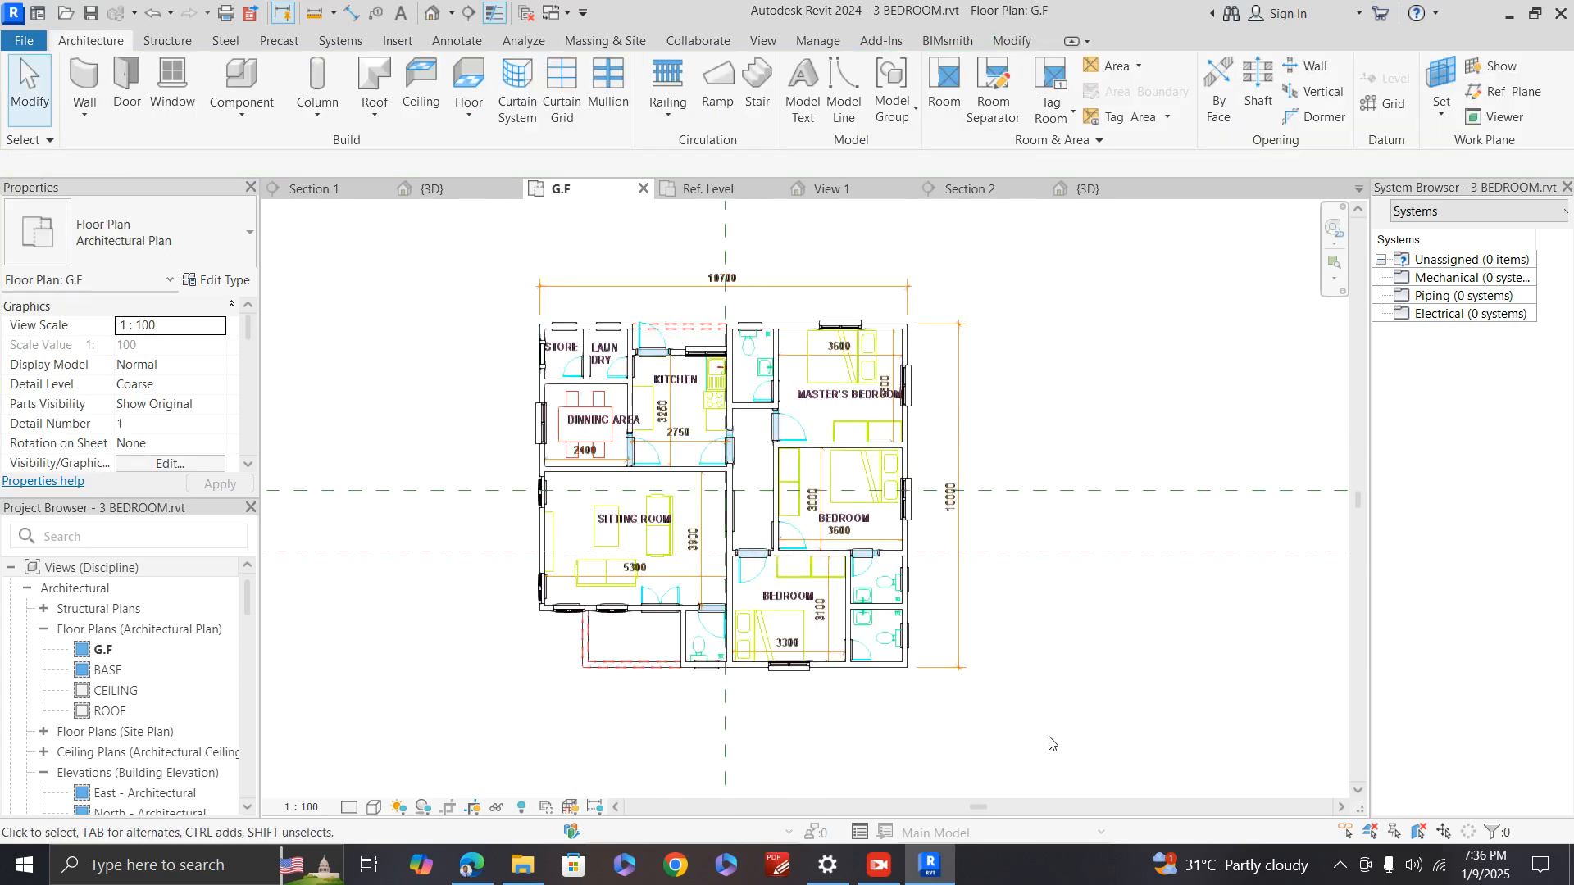
pyautogui.click(925, 666)
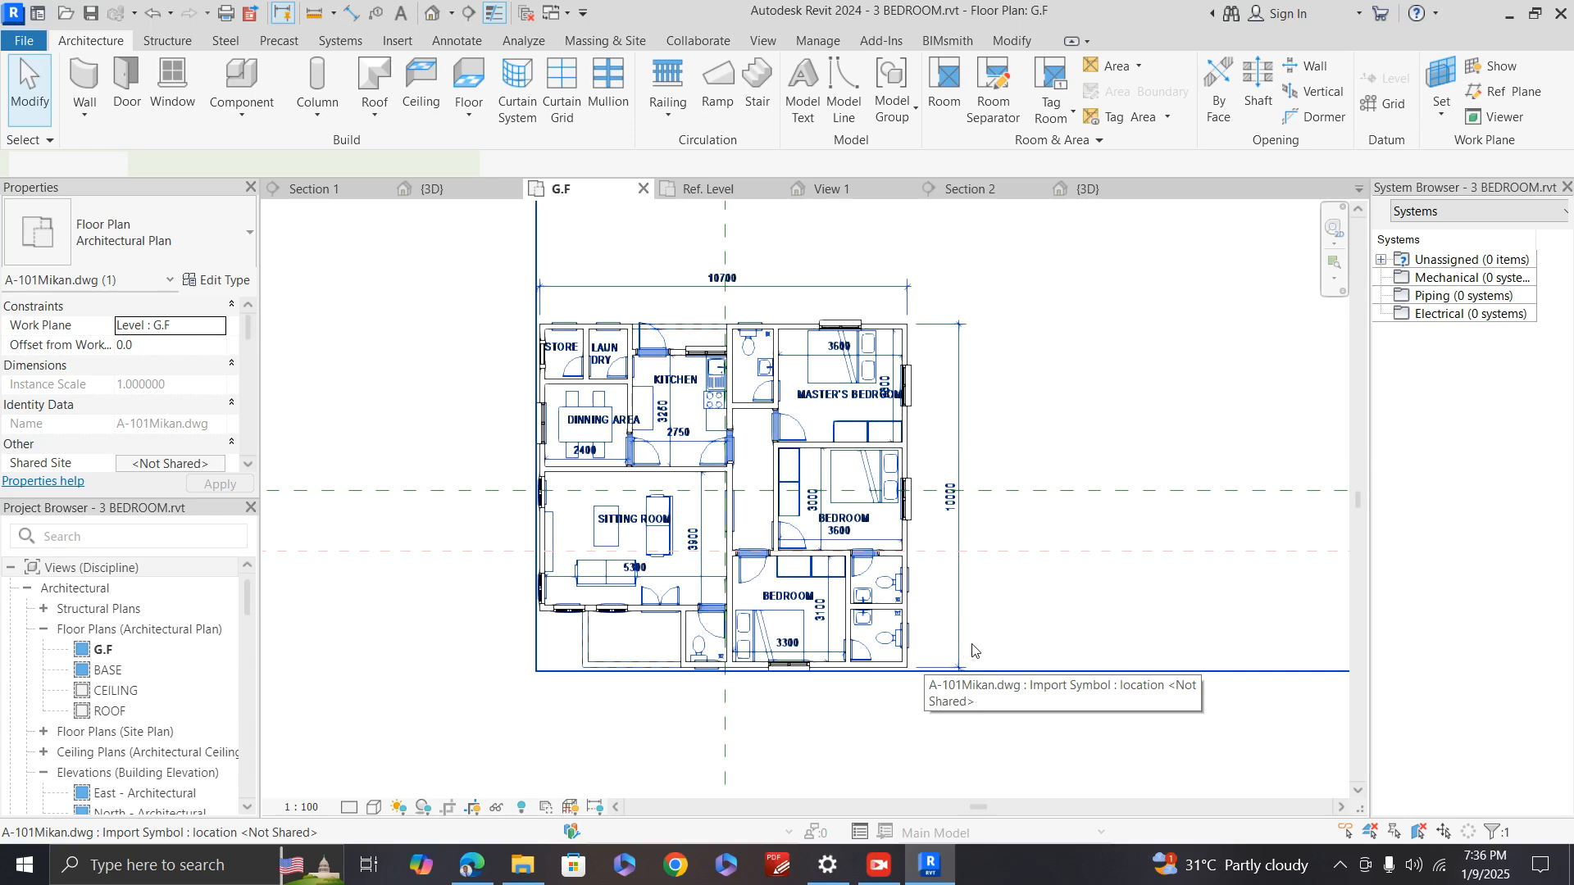
pyautogui.rightClick(957, 645)
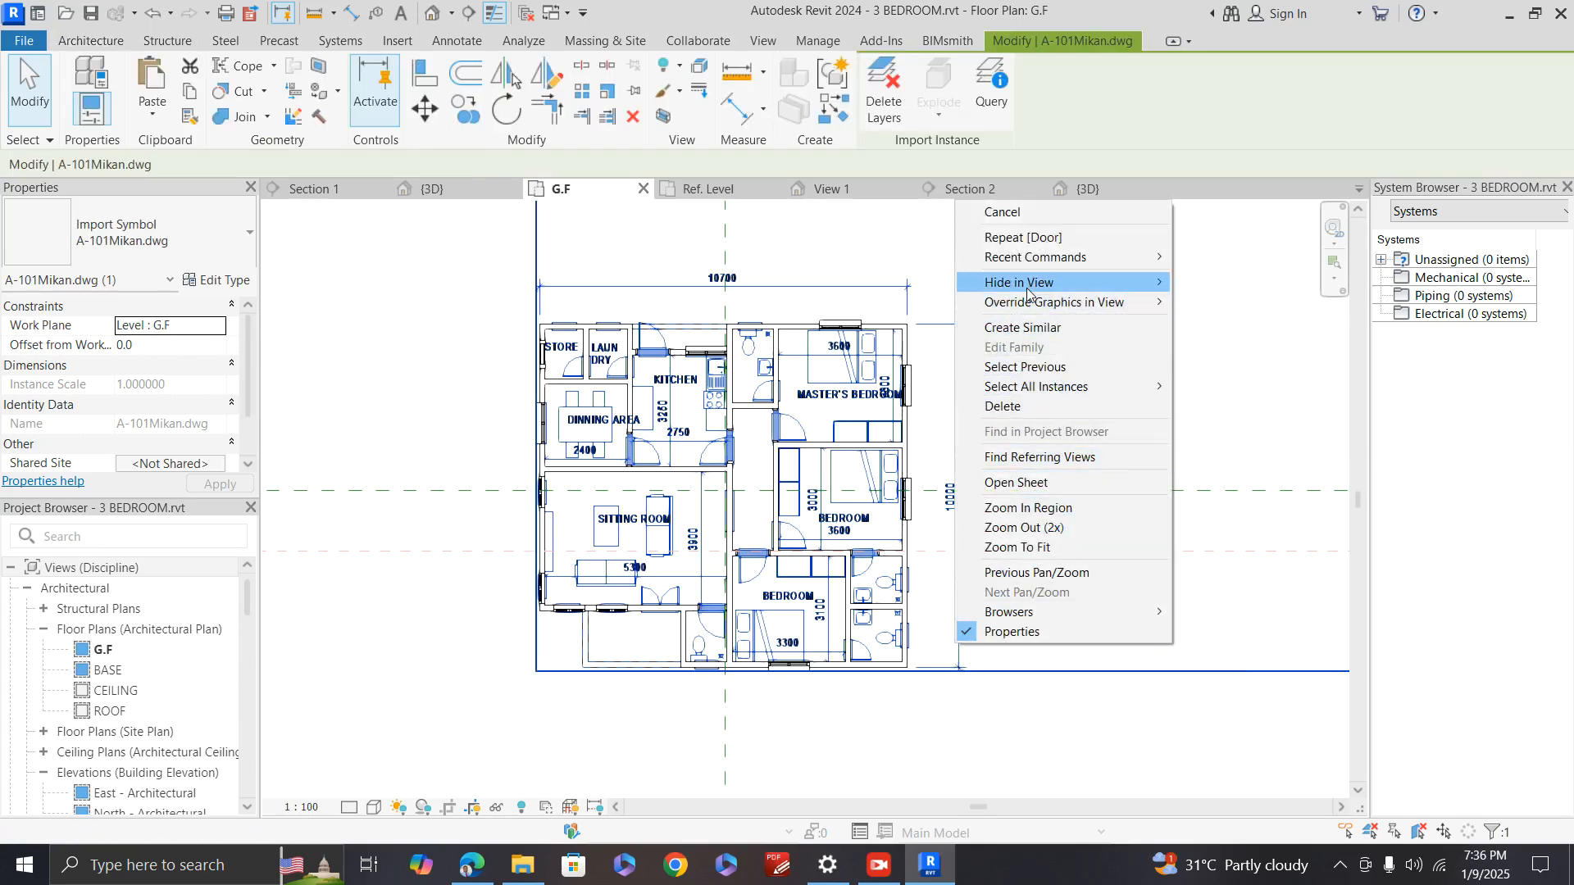
pyautogui.moveTo(1067, 292)
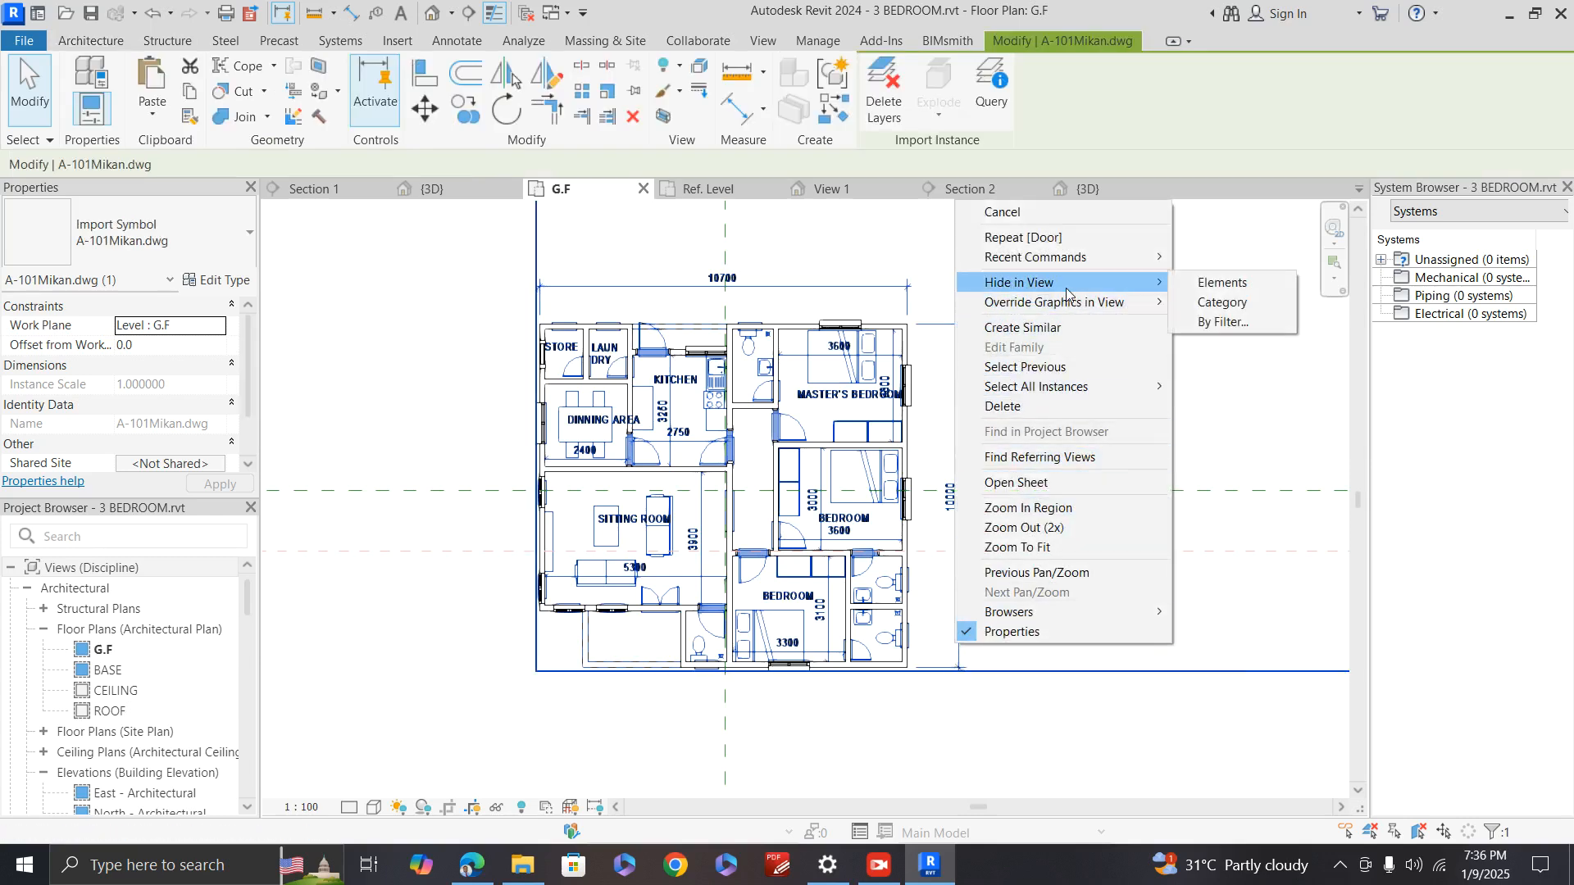
pyautogui.click(1236, 284)
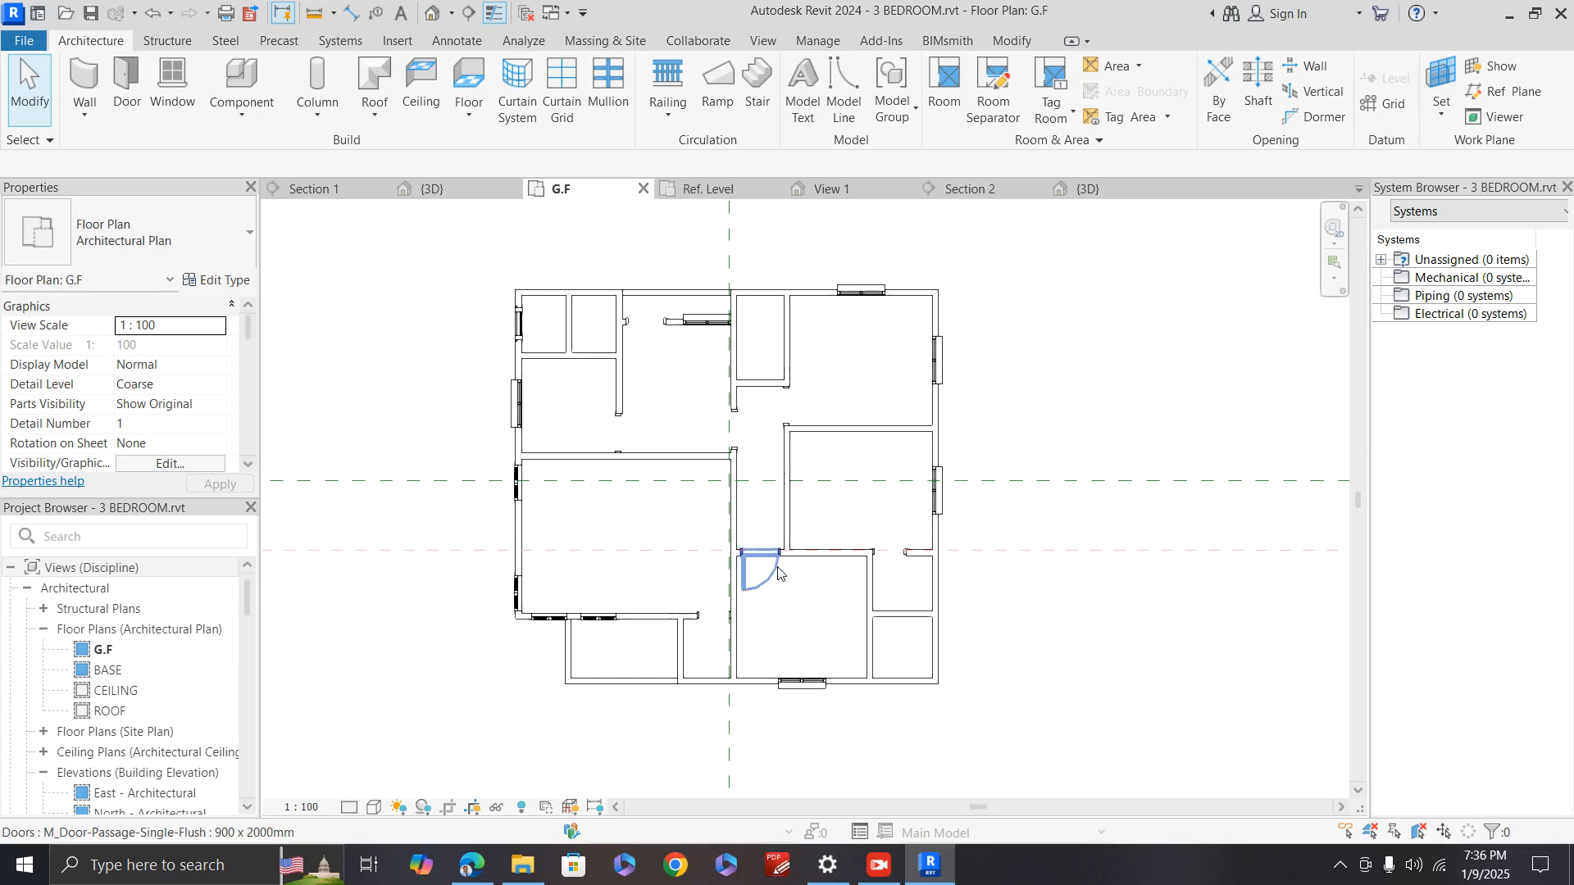
# Step: Select every M_Door-Passage-Single-Flush 900 x 2000mm door in the entire project and set their level to G.F
pyautogui.click(767, 562)
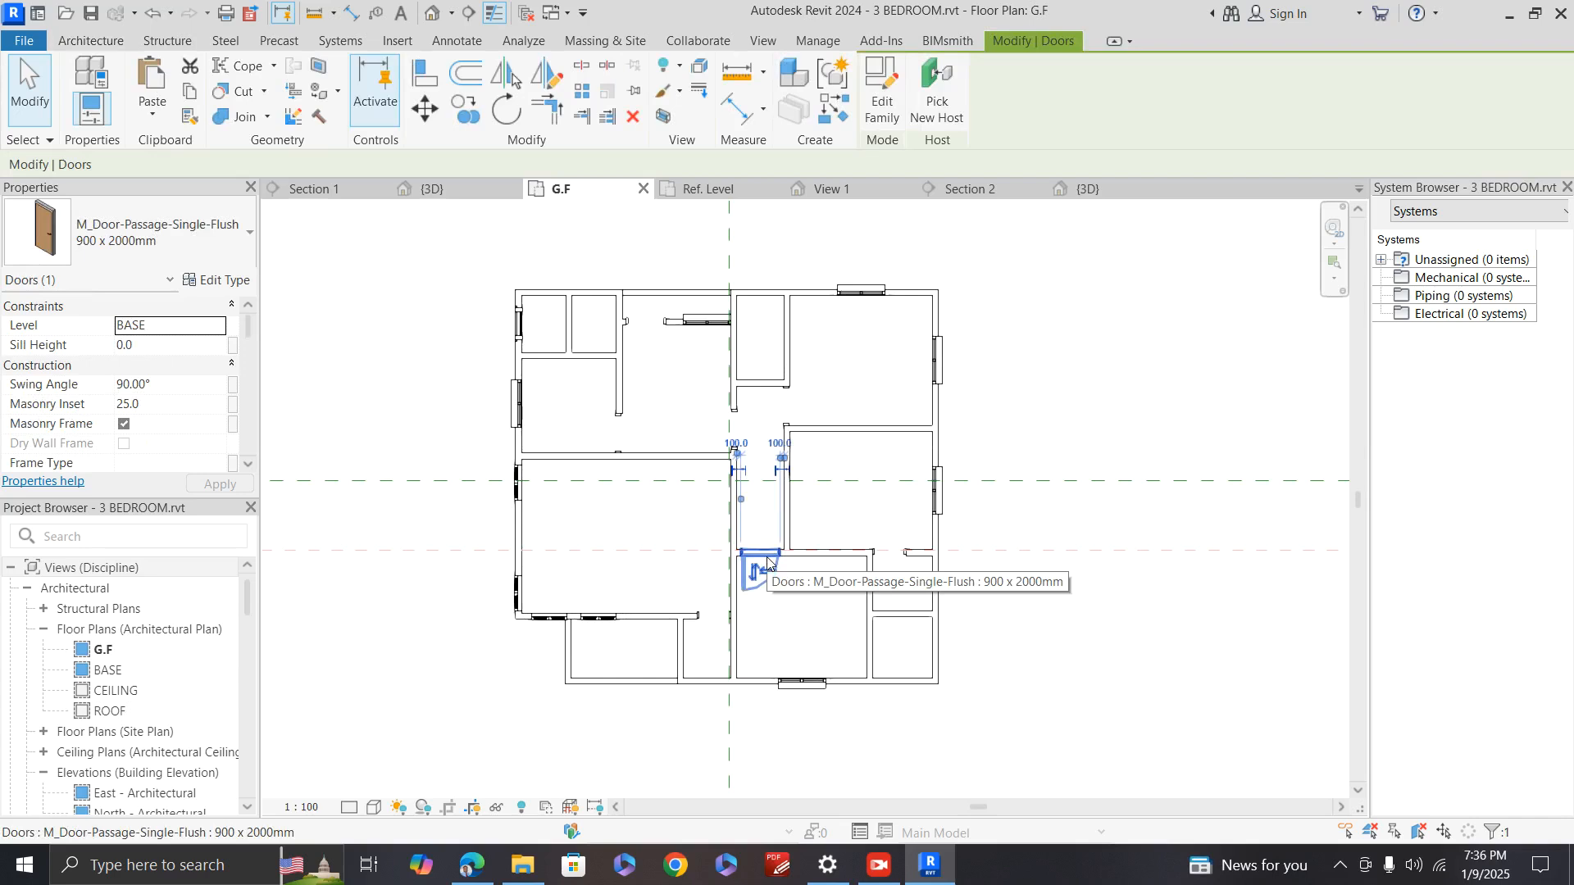
pyautogui.rightClick(768, 562)
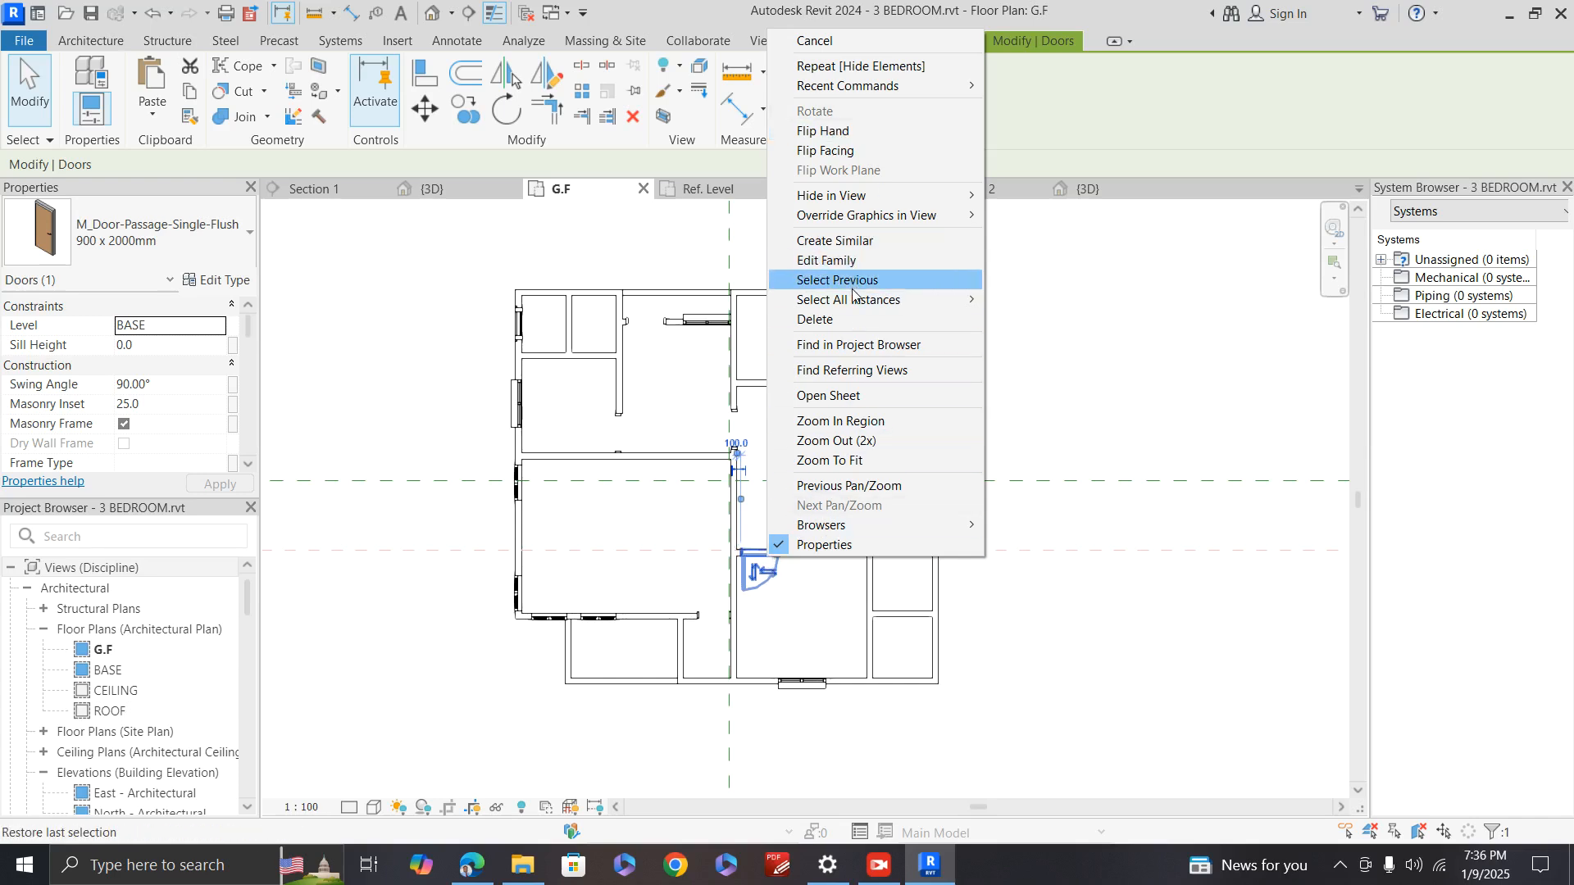
pyautogui.moveTo(853, 299)
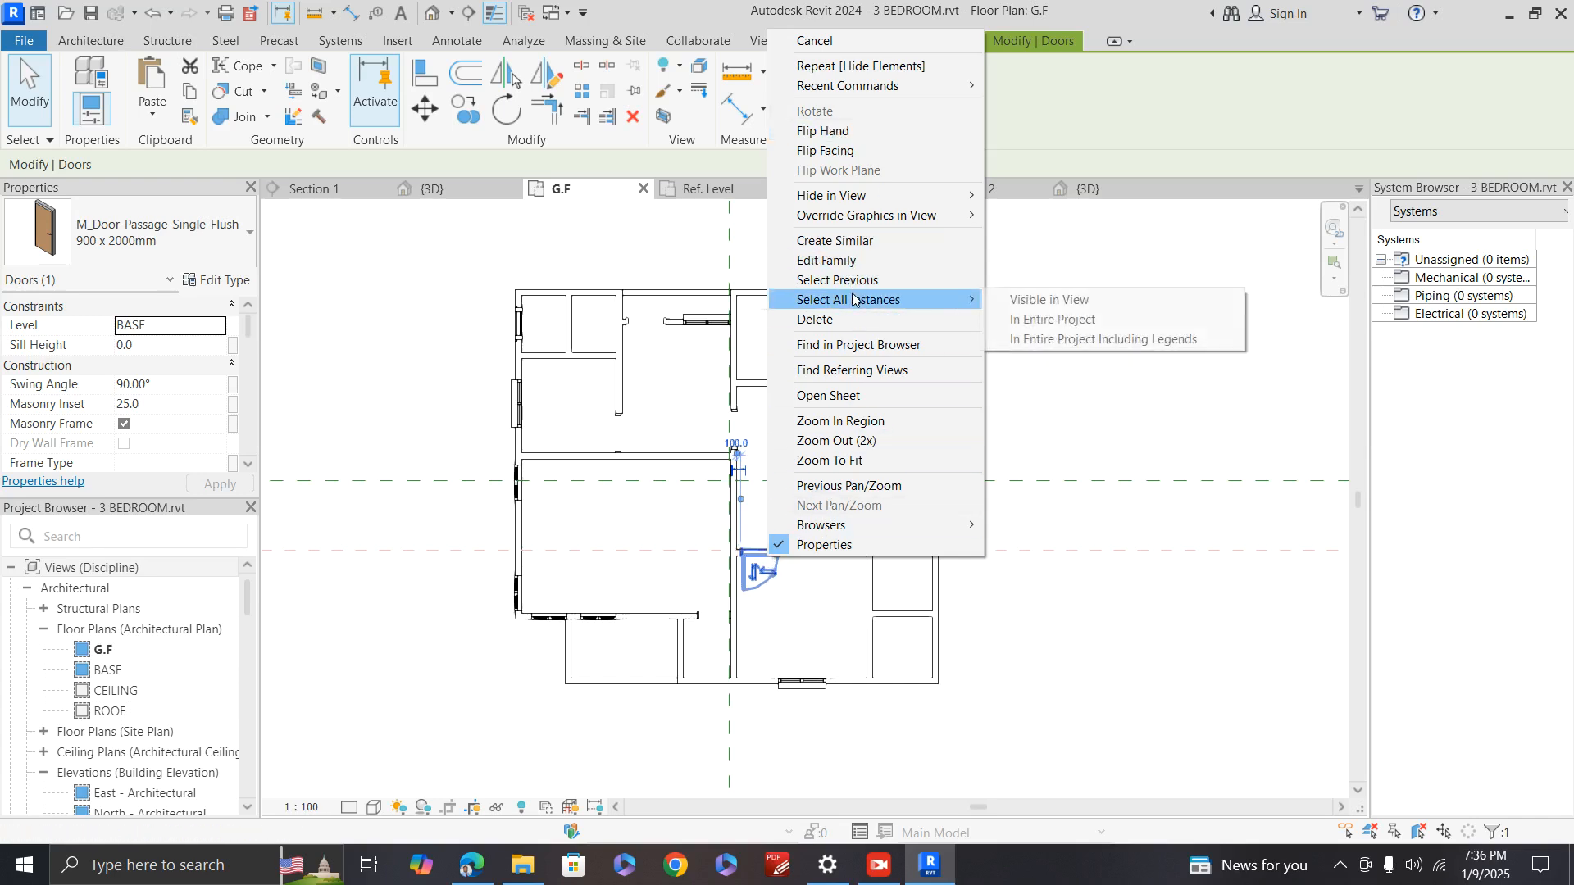
pyautogui.click(1070, 318)
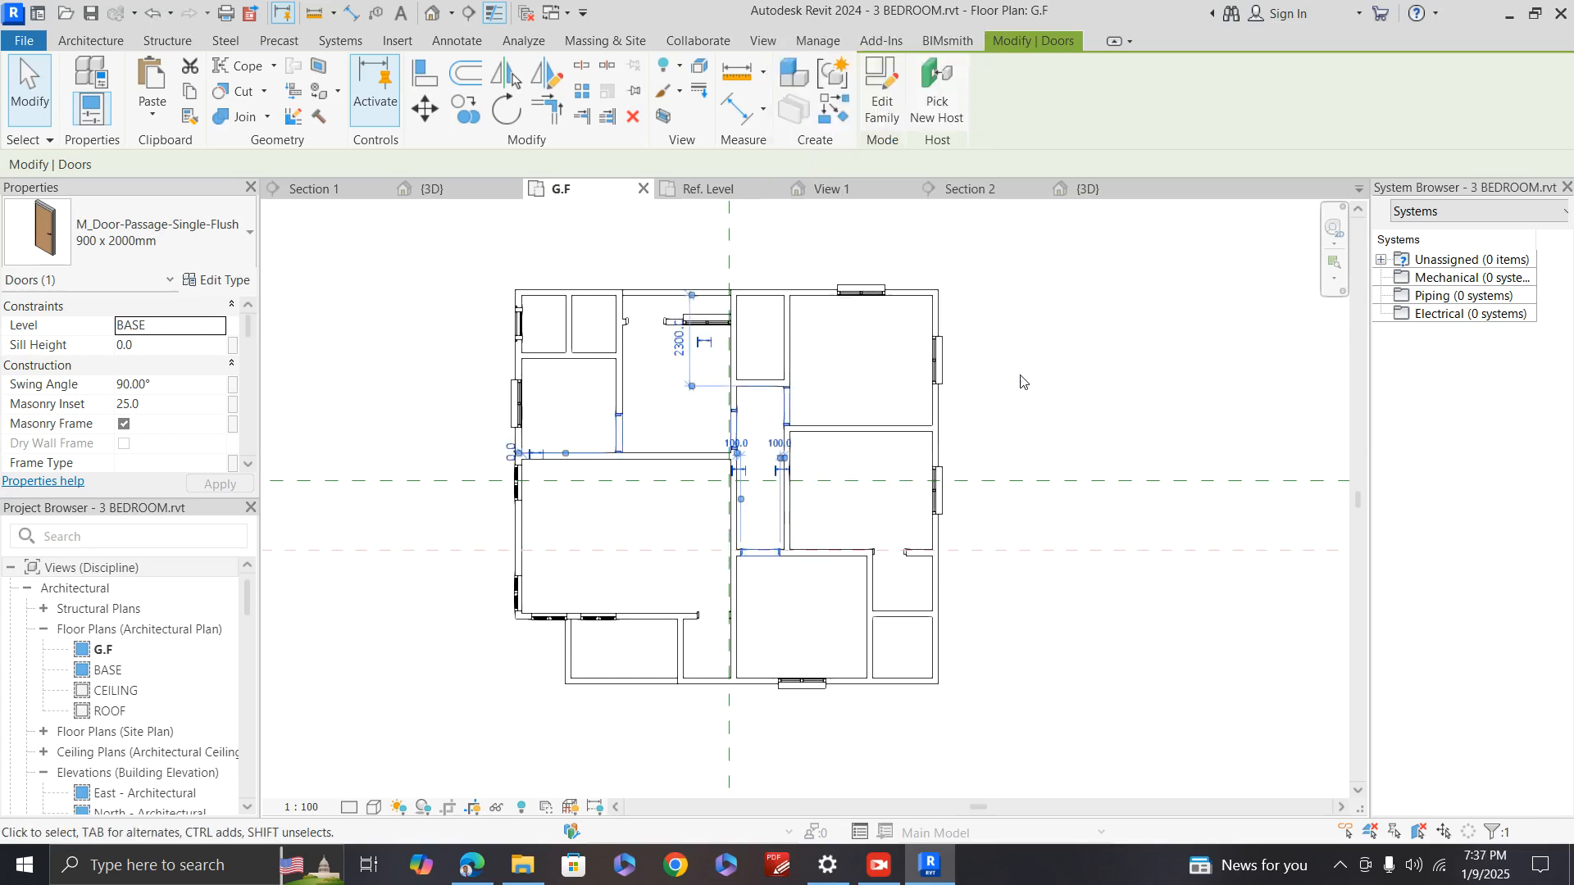
pyautogui.click(200, 325)
pyautogui.click(217, 326)
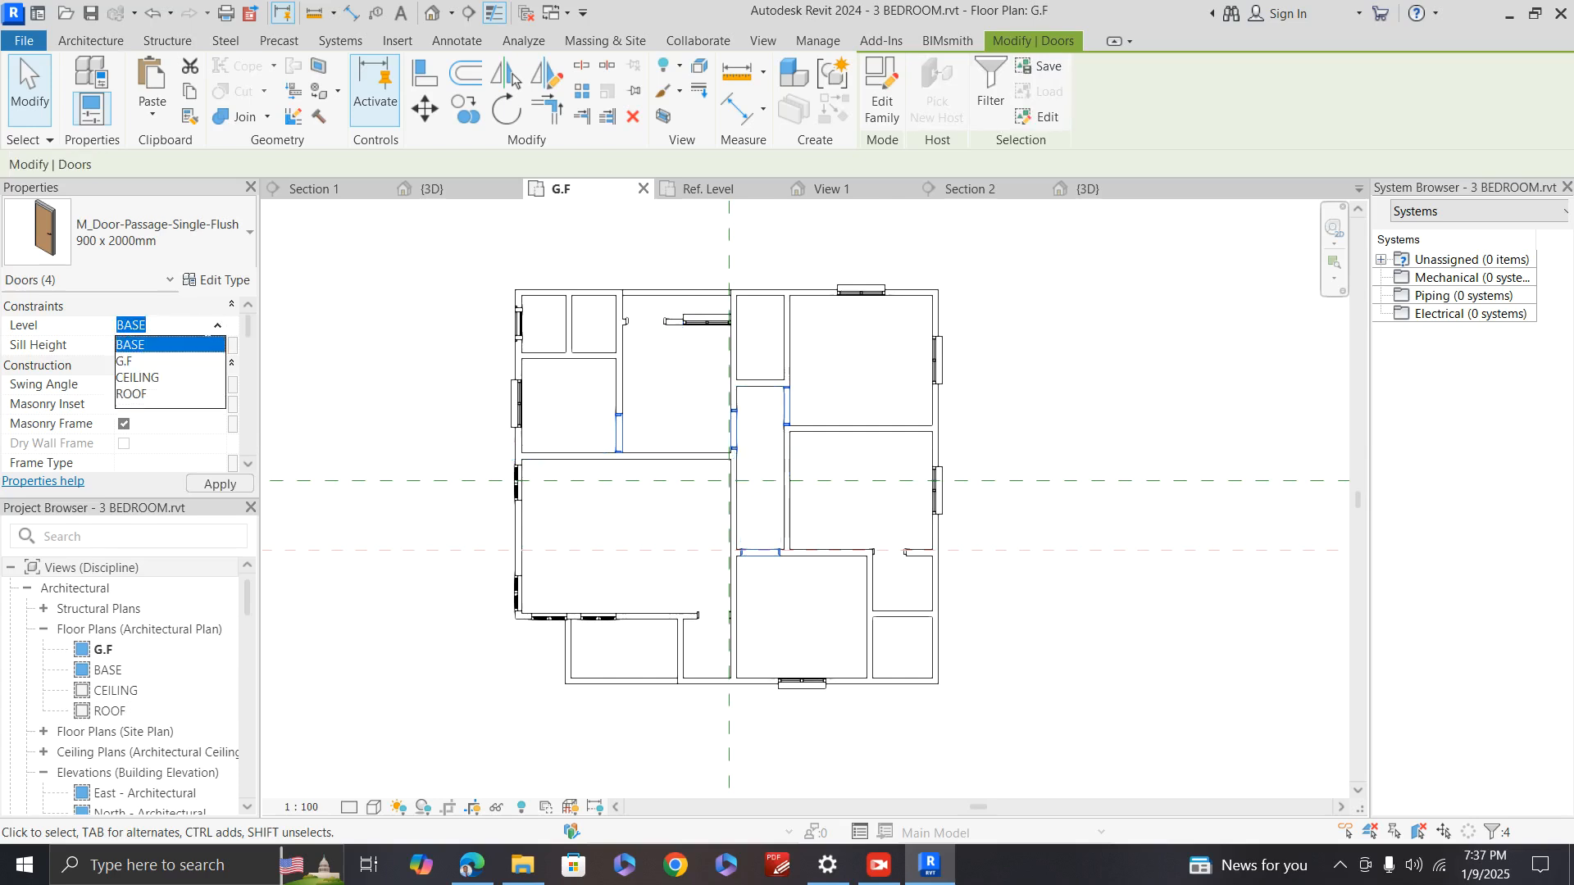
pyautogui.click(162, 362)
pyautogui.click(225, 486)
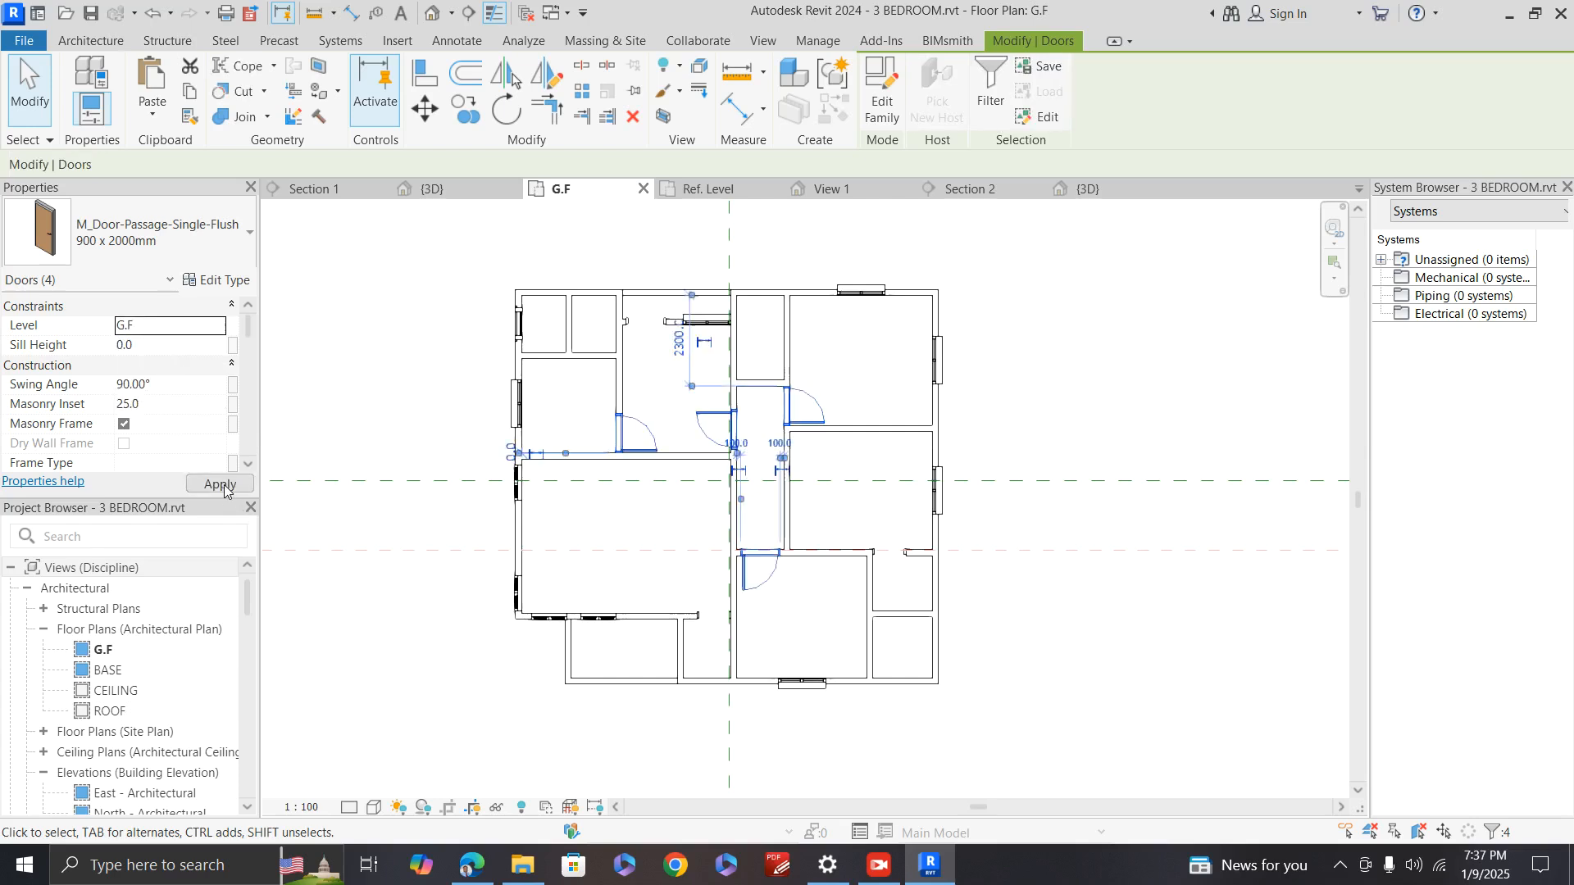
# Step: Select every M_Door-Passage-Single-Flush 750 x 2100mm door in the entire project and set their level to G.F
pyautogui.click(707, 615)
pyautogui.rightClick(707, 615)
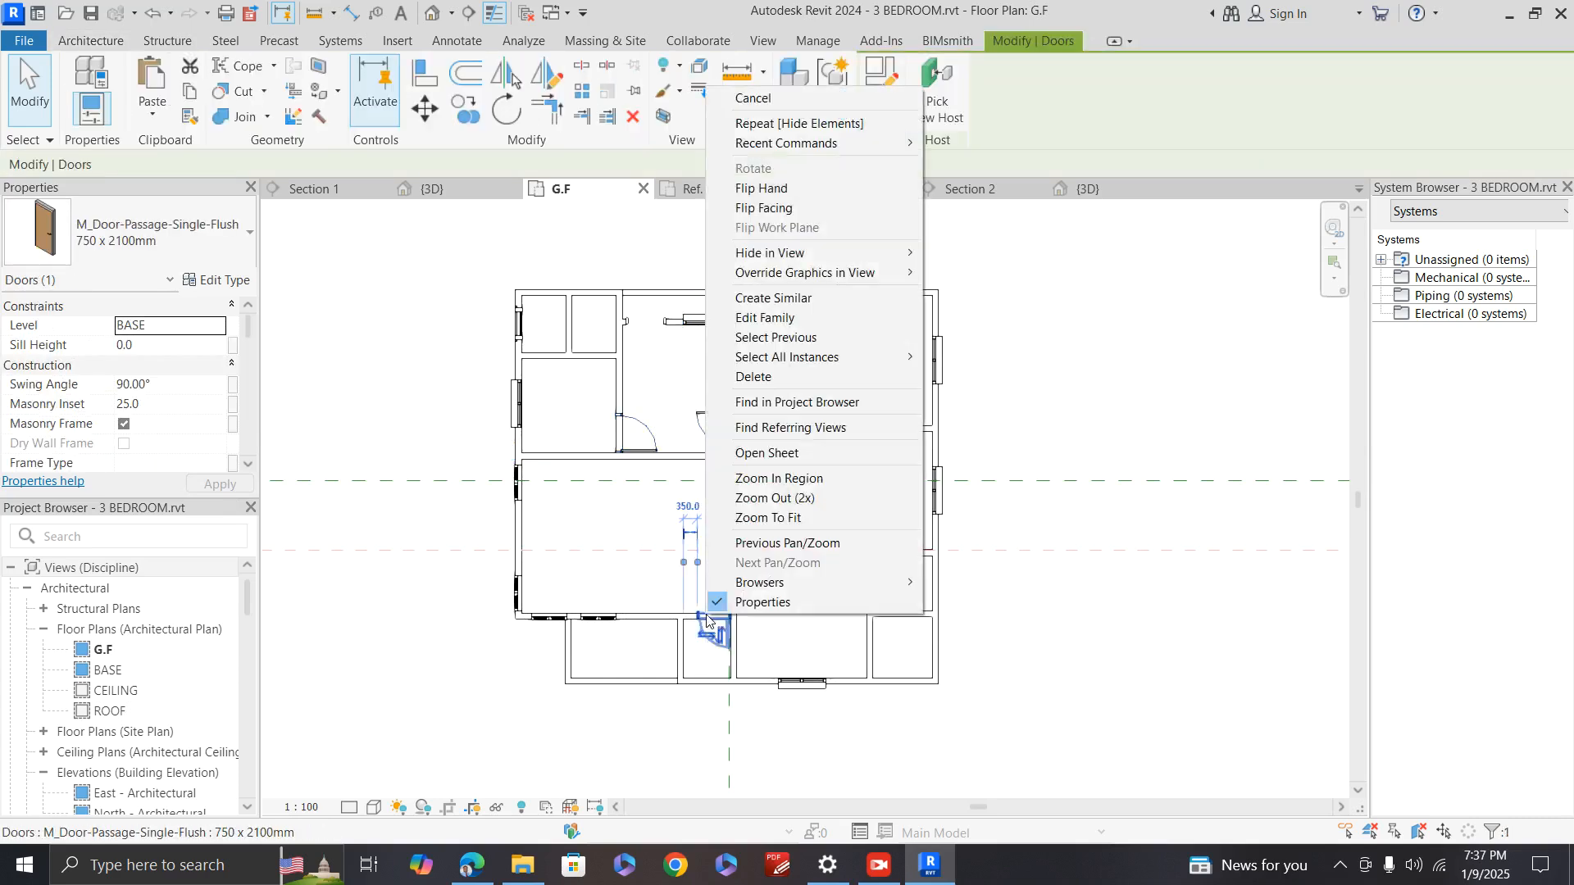
pyautogui.moveTo(895, 357)
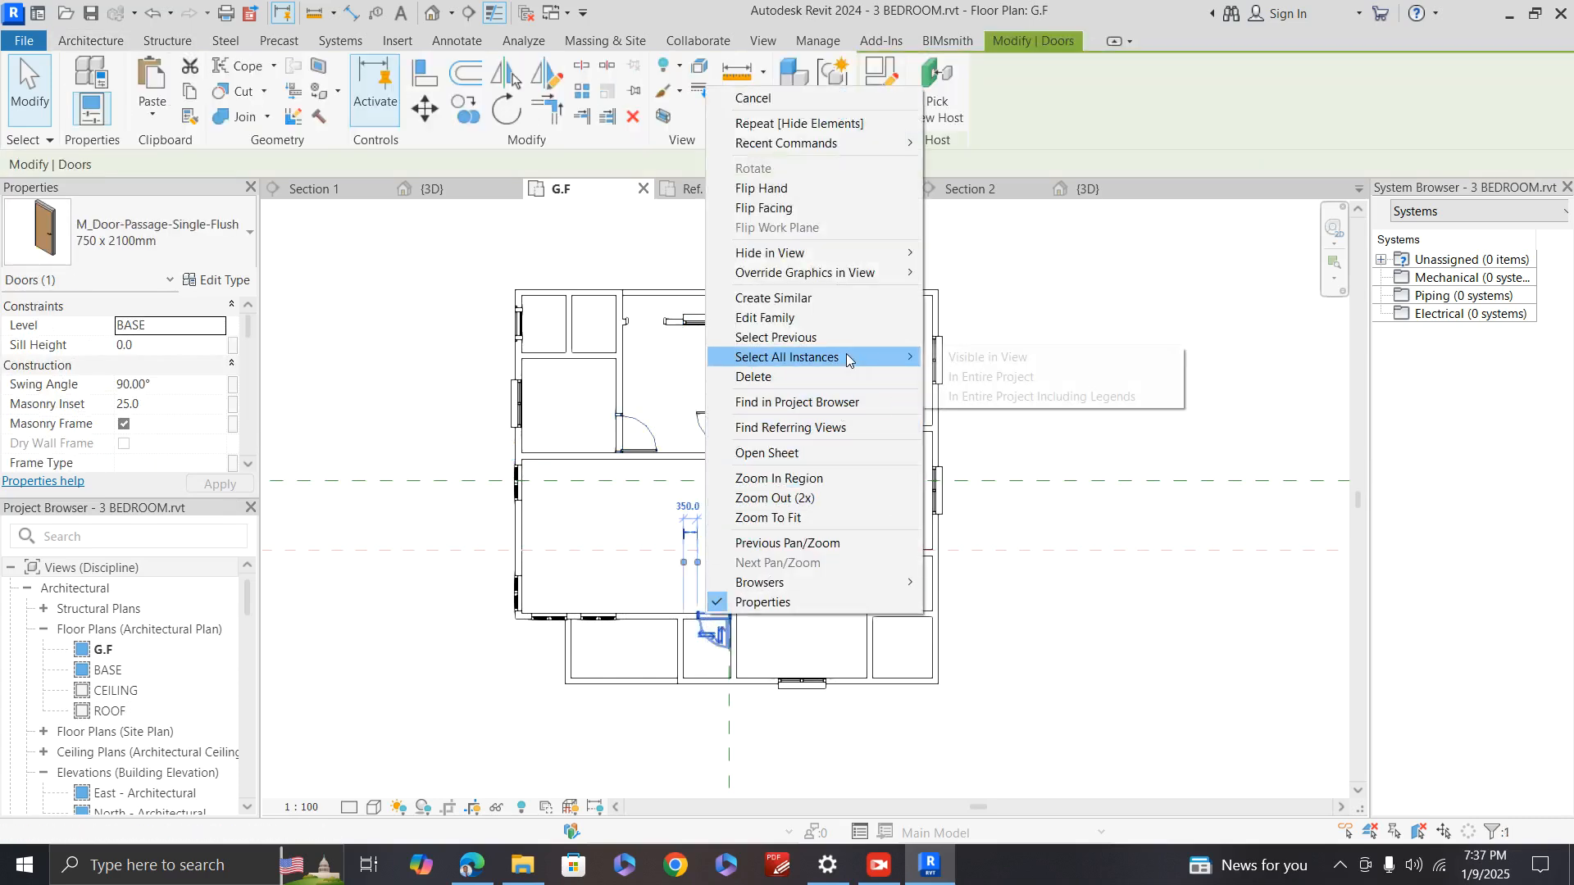
pyautogui.click(992, 377)
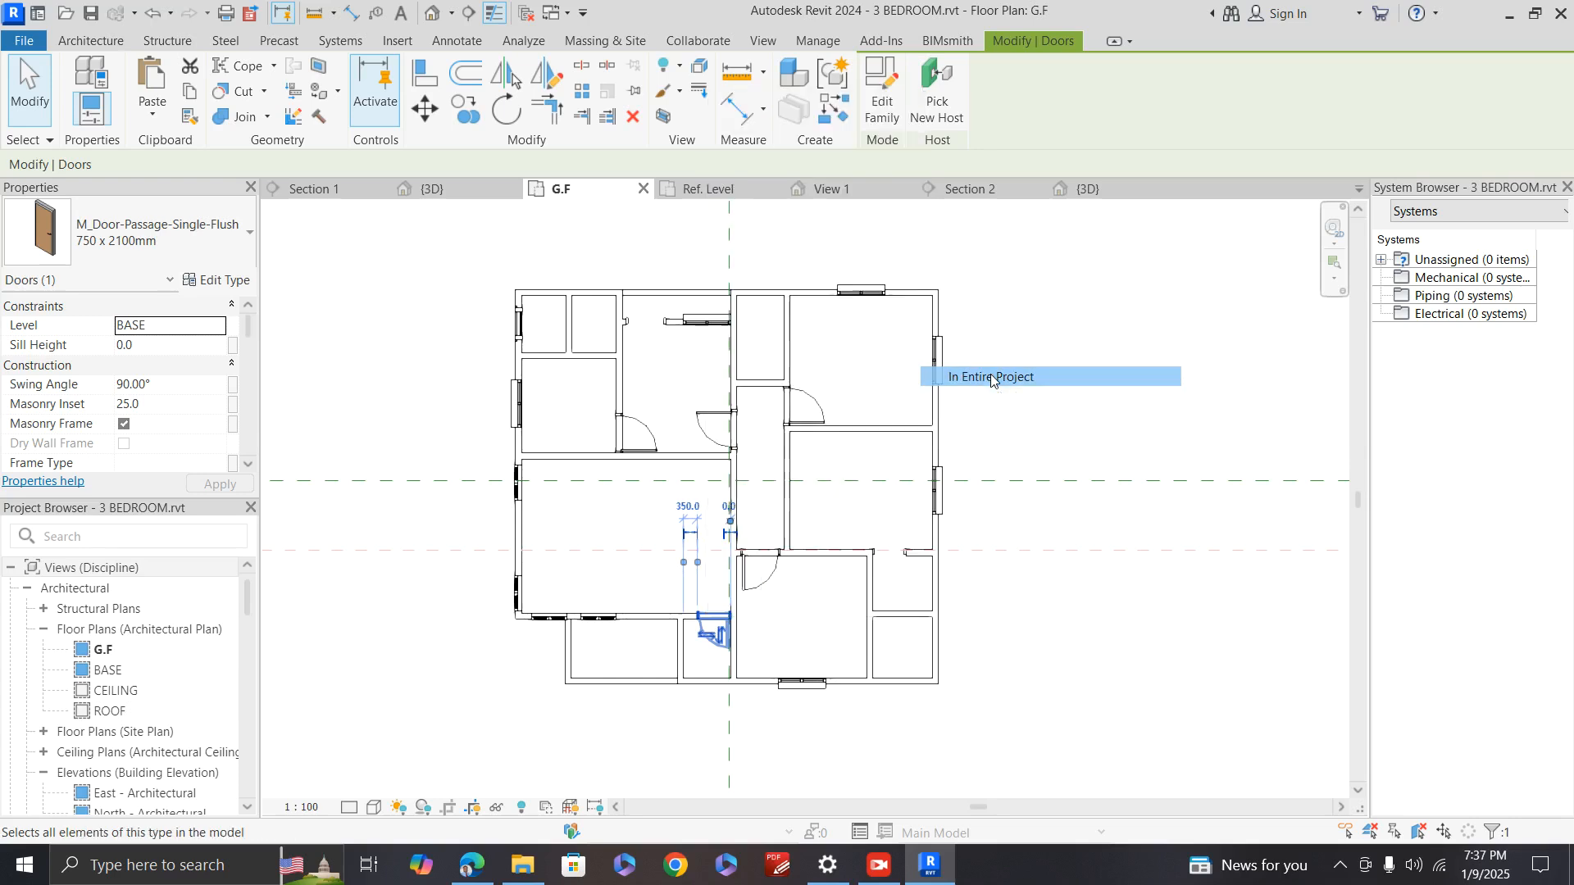
pyautogui.click(215, 331)
pyautogui.click(215, 331)
pyautogui.click(177, 361)
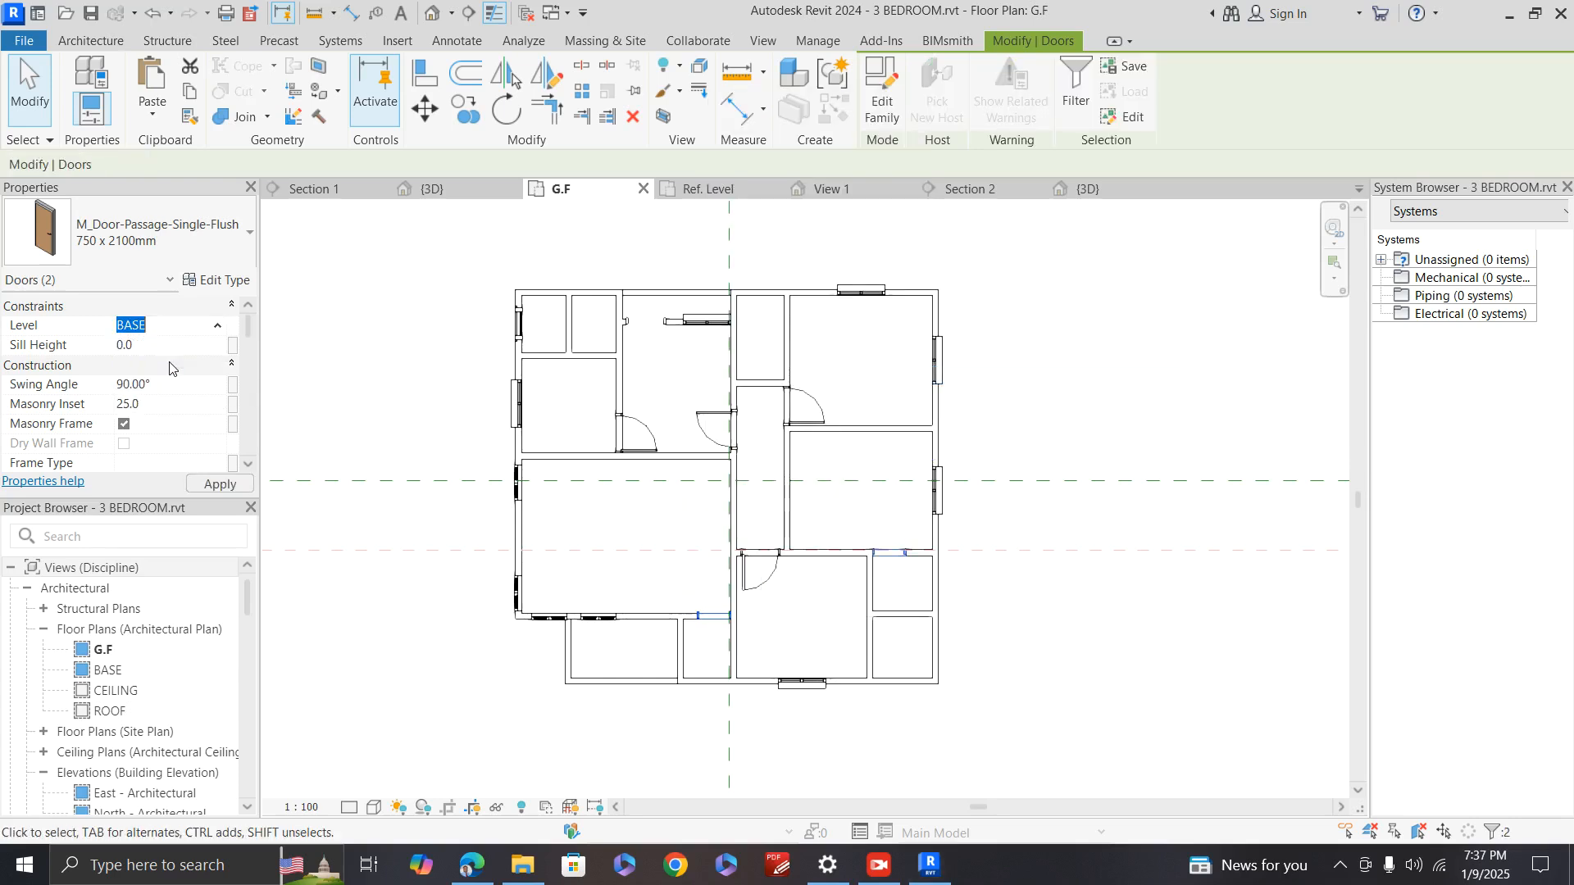
pyautogui.press('Escape')
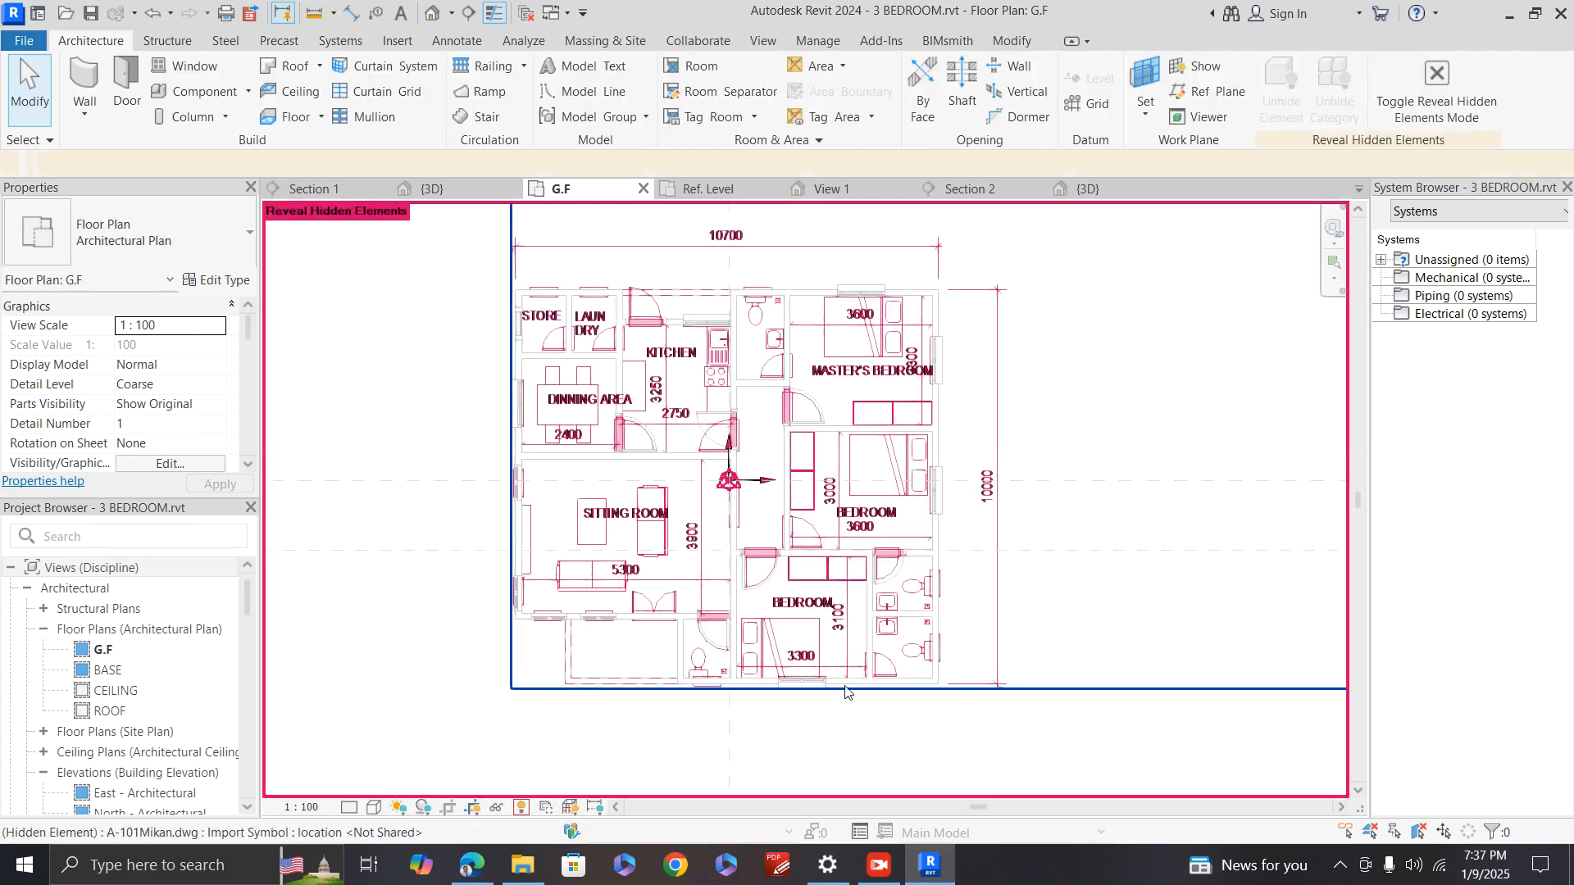
# Step: Unhide the imported A-101Mikan.dwg drawing element in the G.F floor plan view
pyautogui.scroll(-3, 907, 588)
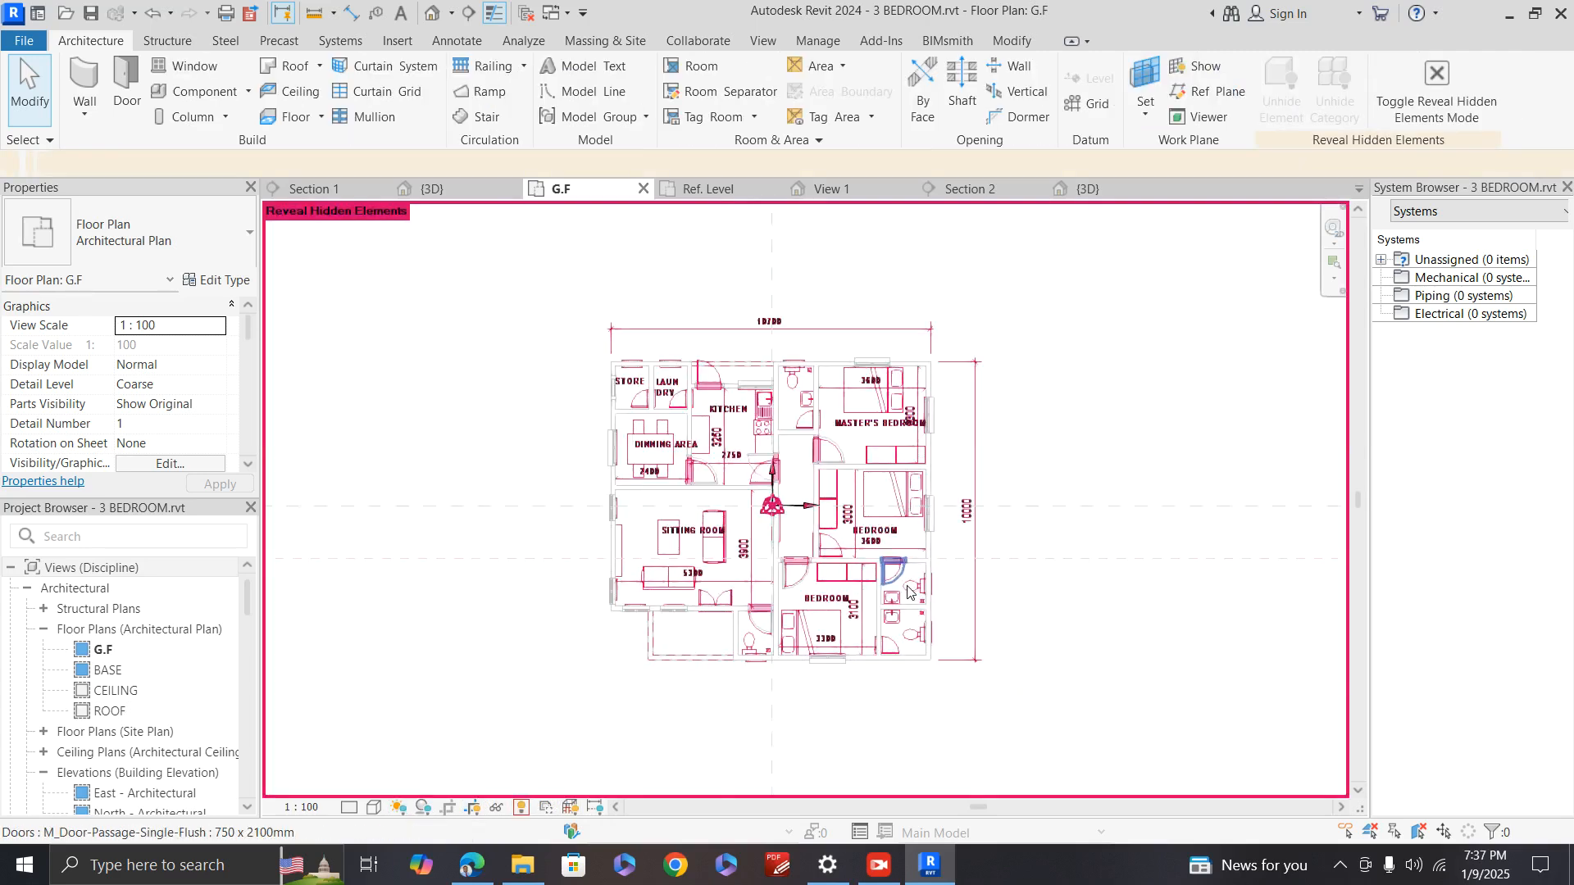
pyautogui.rightClick(948, 654)
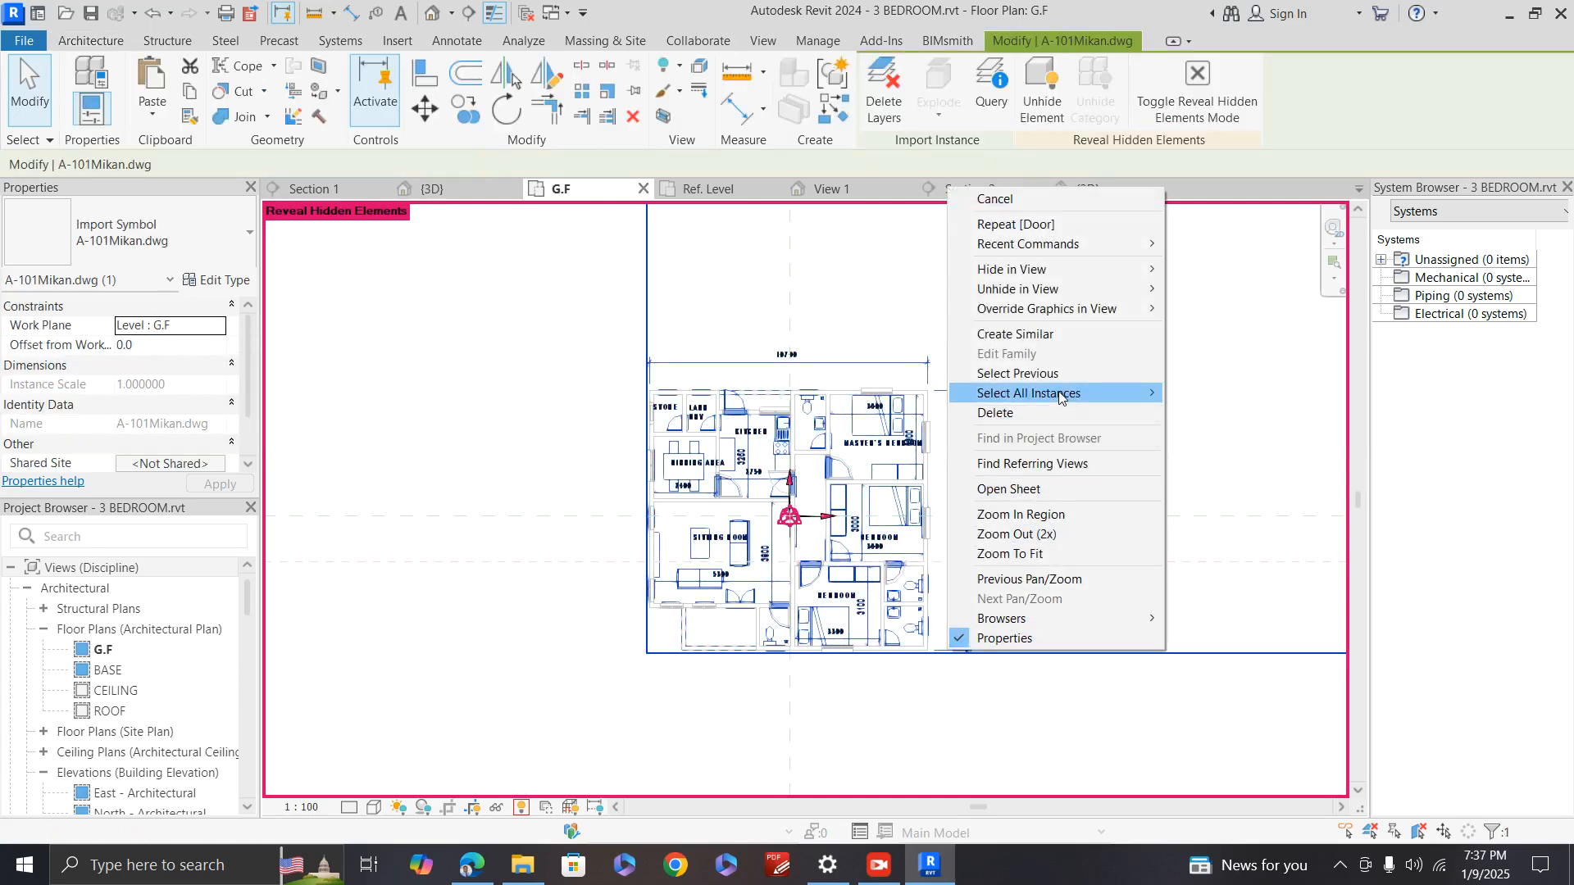
pyautogui.moveTo(1059, 392)
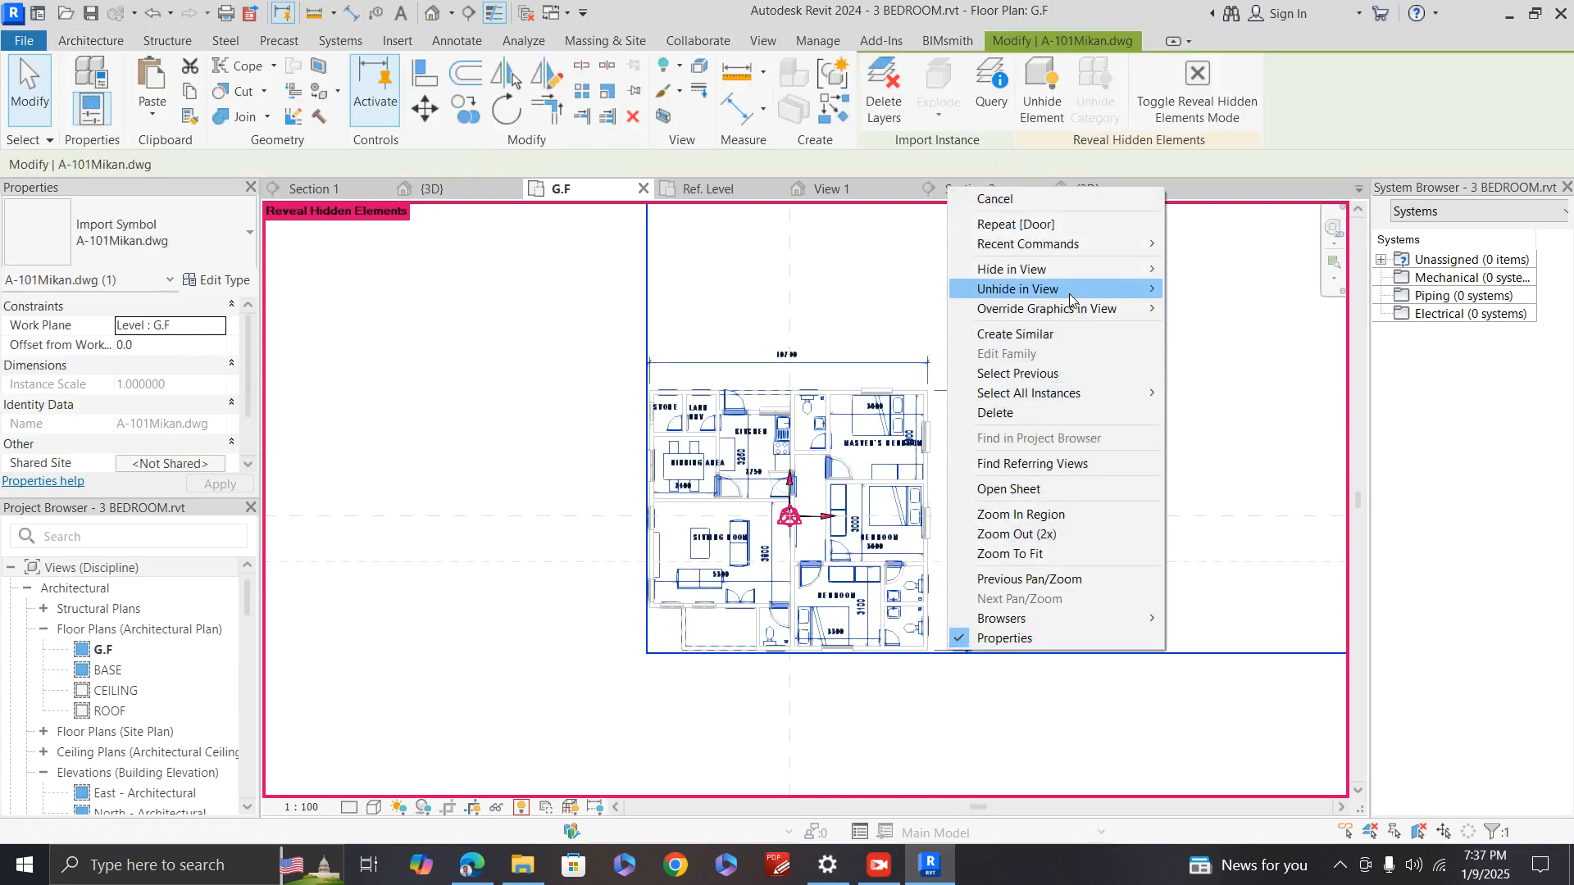
pyautogui.moveTo(1066, 289)
pyautogui.click(1189, 290)
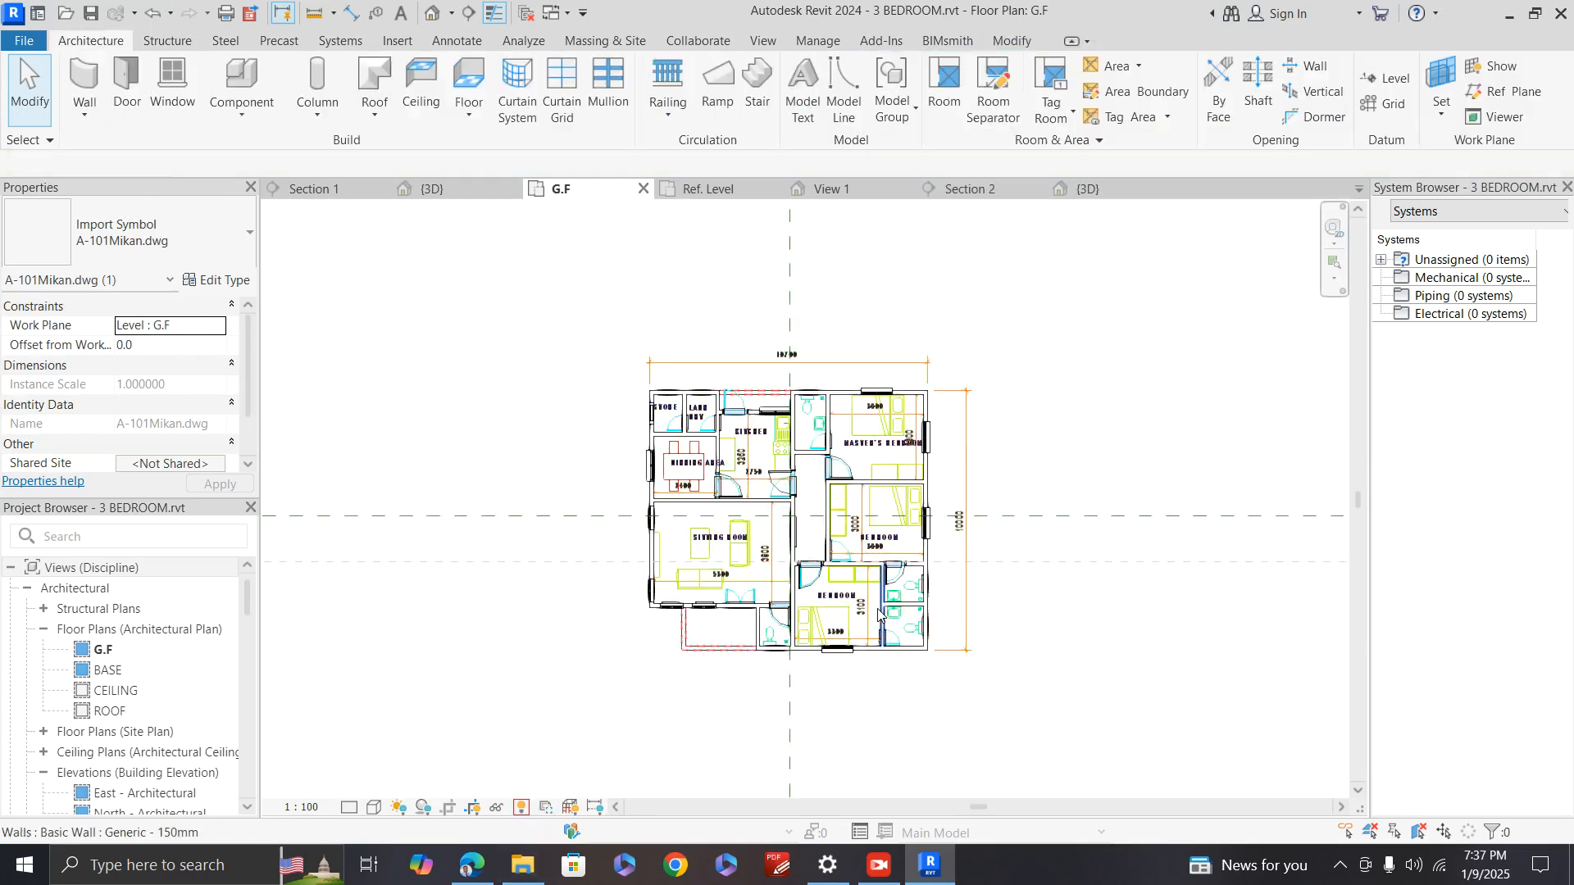
# Step: Flip the hinge side of the 900 x 2000mm door between the kitchen and the corridor to match the drawn swing
pyautogui.scroll(4, 855, 582)
pyautogui.scroll(-1, 732, 625)
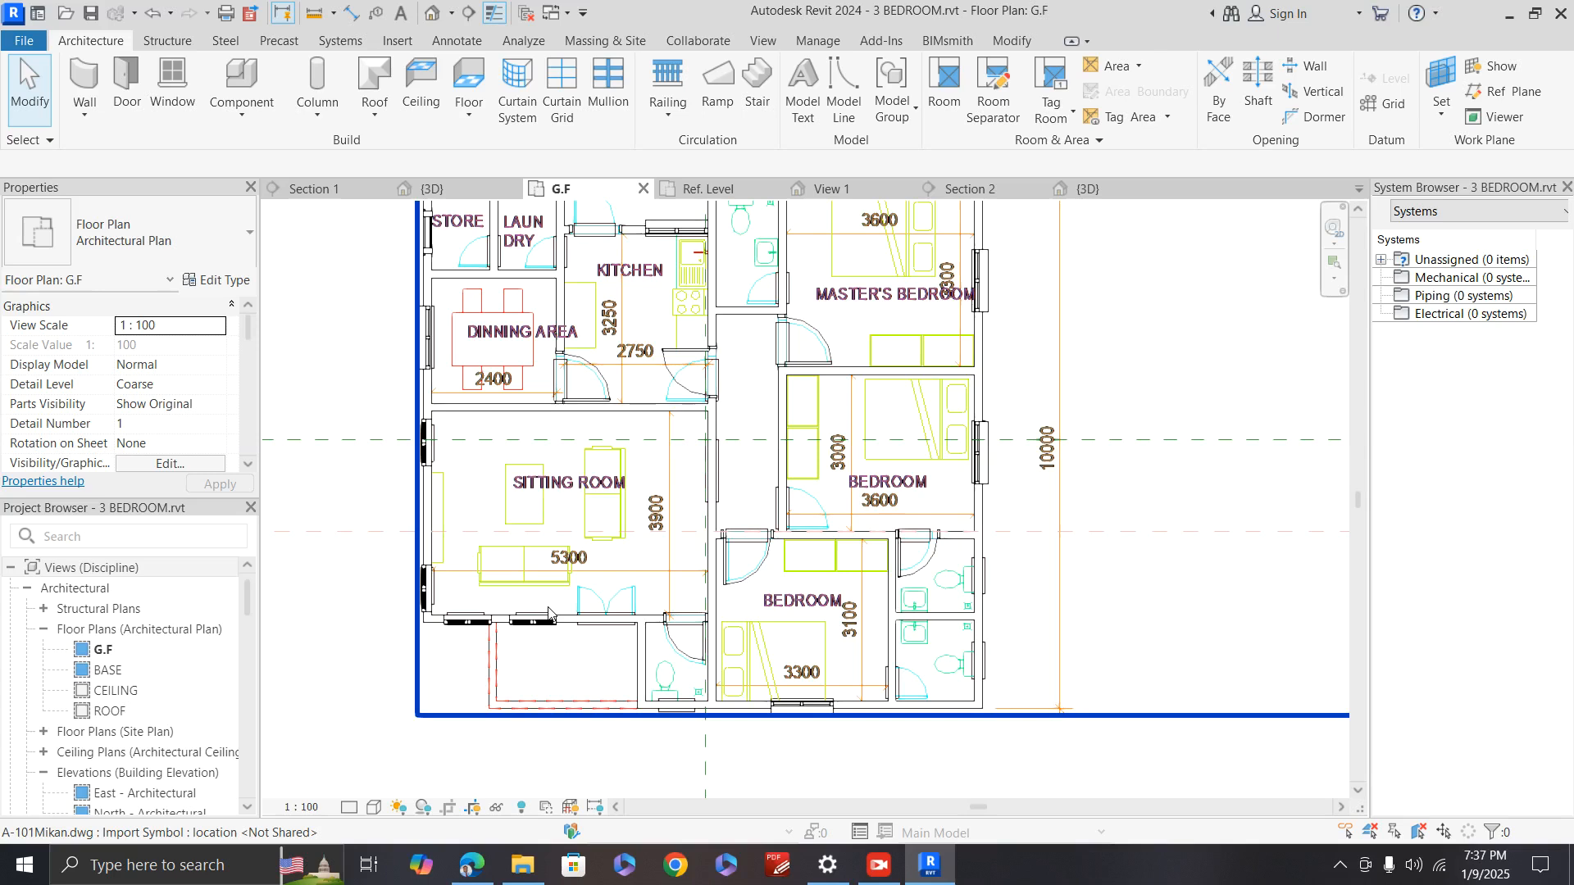
pyautogui.scroll(4, 654, 424)
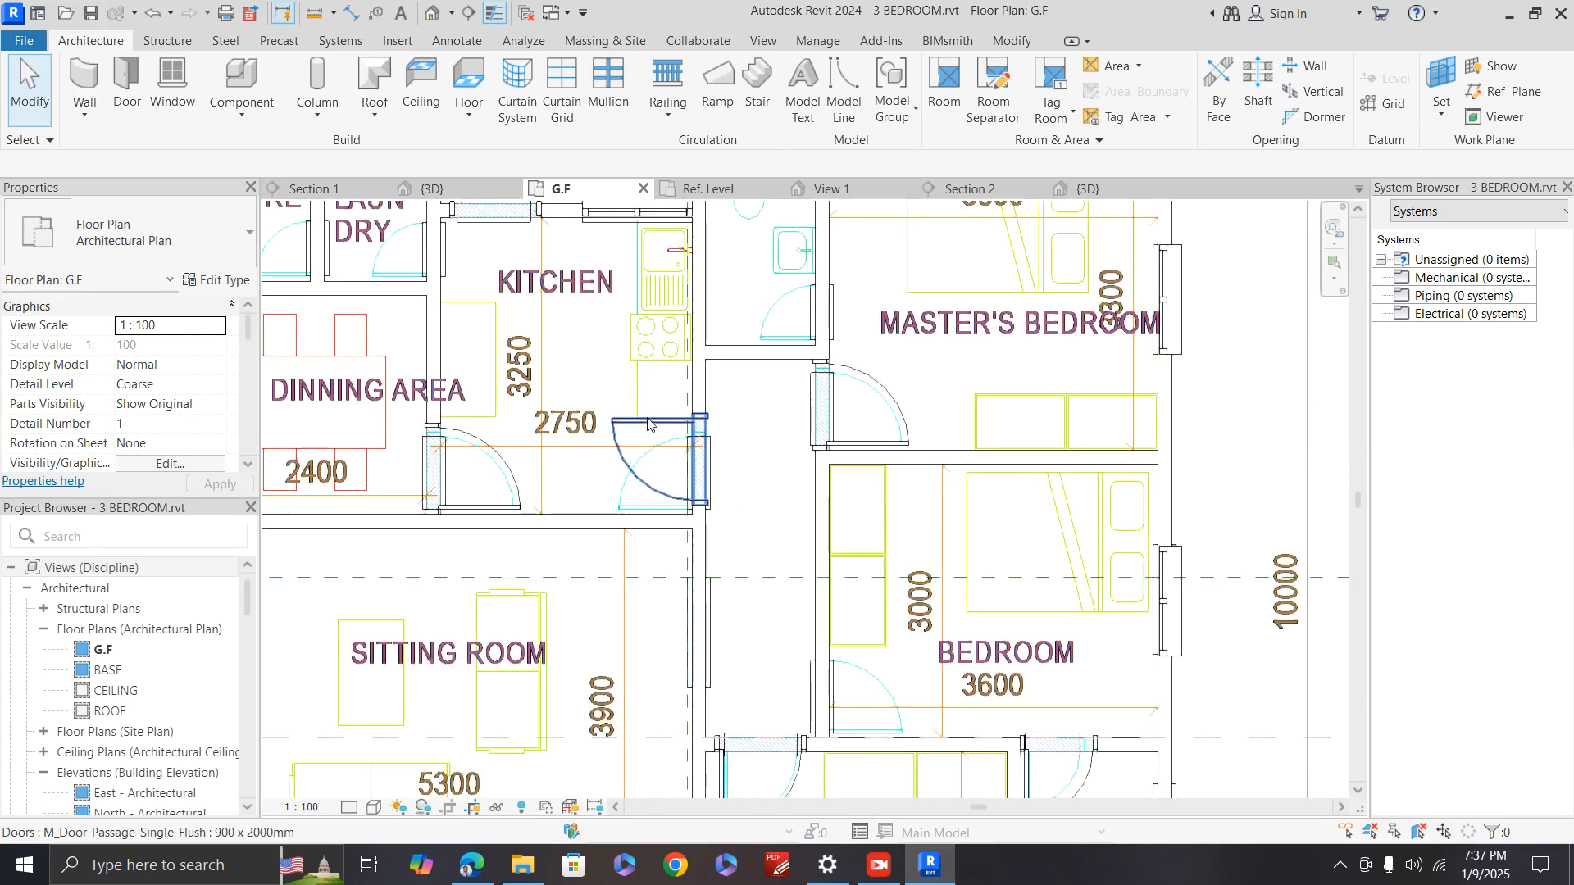
pyautogui.click(654, 449)
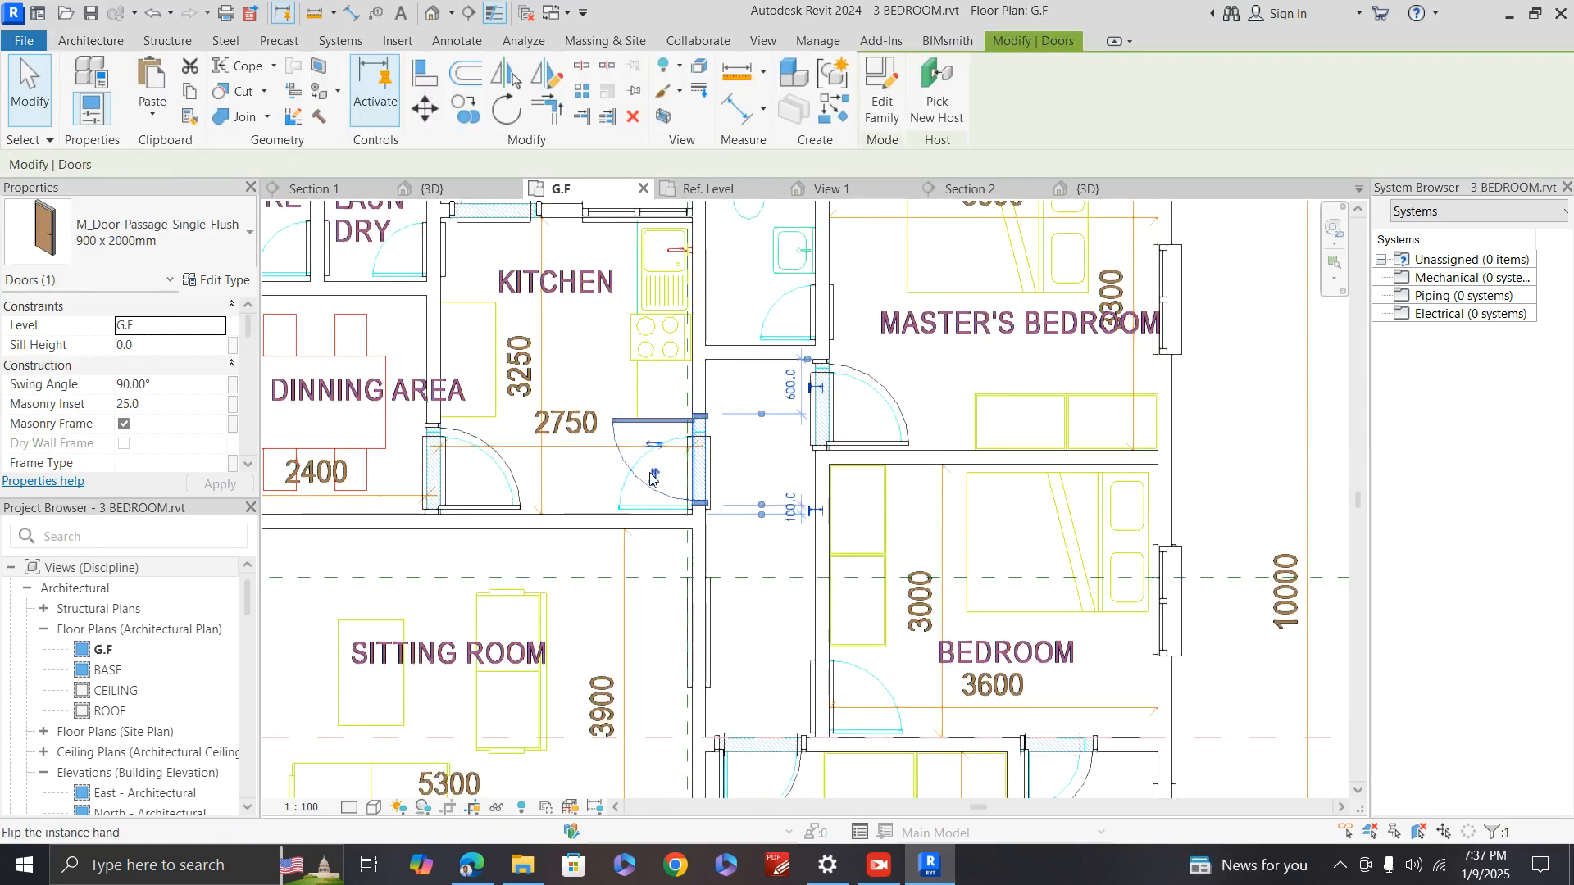
pyautogui.click(653, 476)
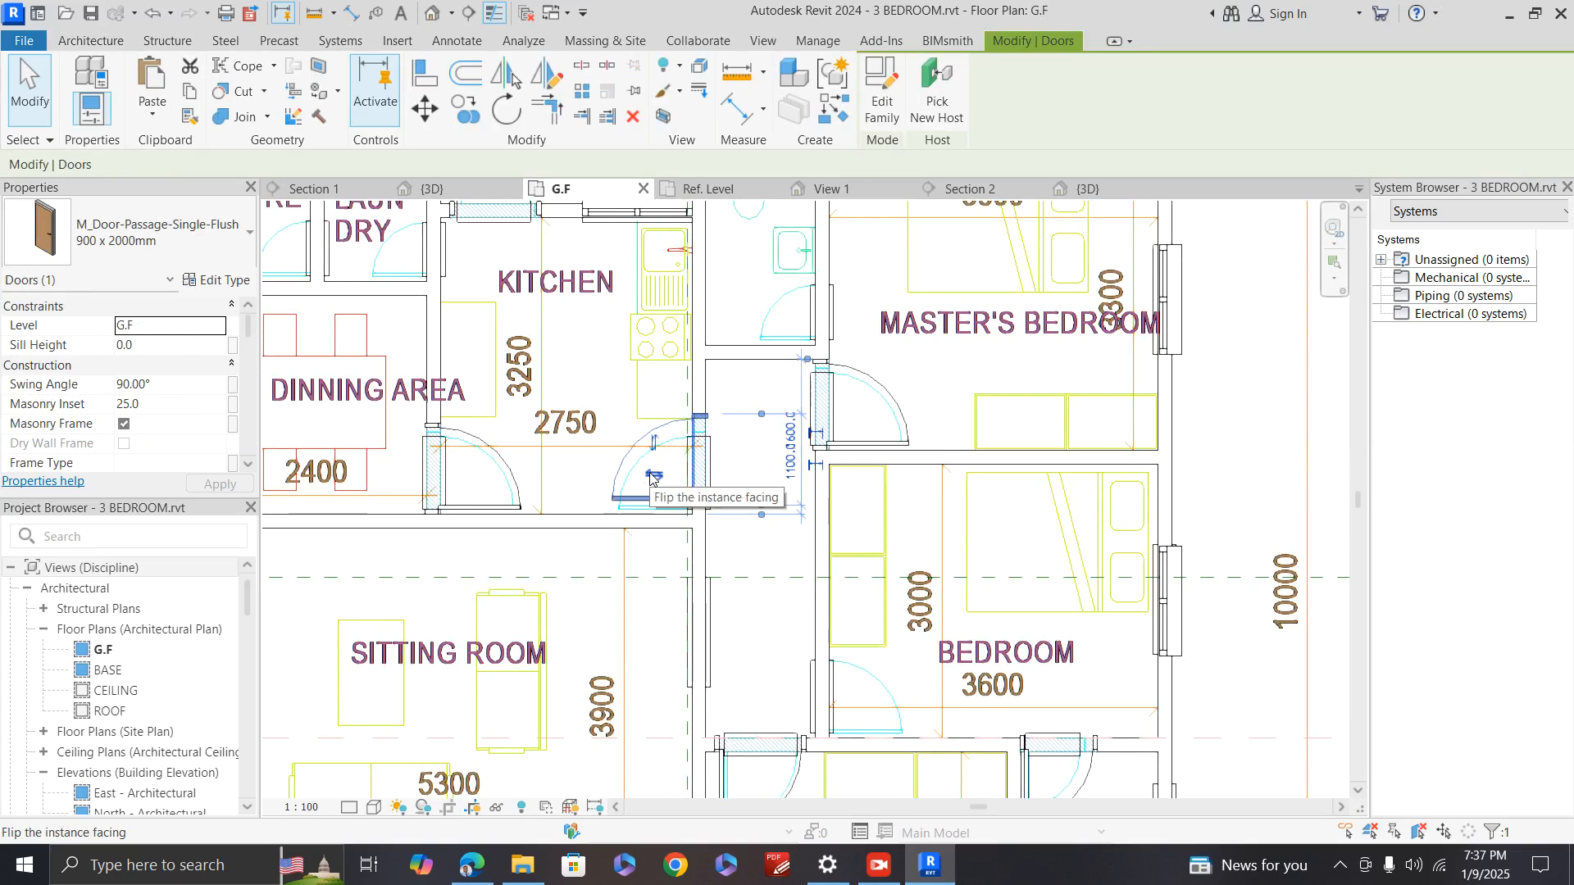
# Step: Nudge the 750 x 2100mm door between the 3600 bedroom and its bathroom about 40 mm toward the exterior wall
pyautogui.scroll(-2, 650, 478)
pyautogui.scroll(2, 650, 478)
pyautogui.scroll(-2, 651, 478)
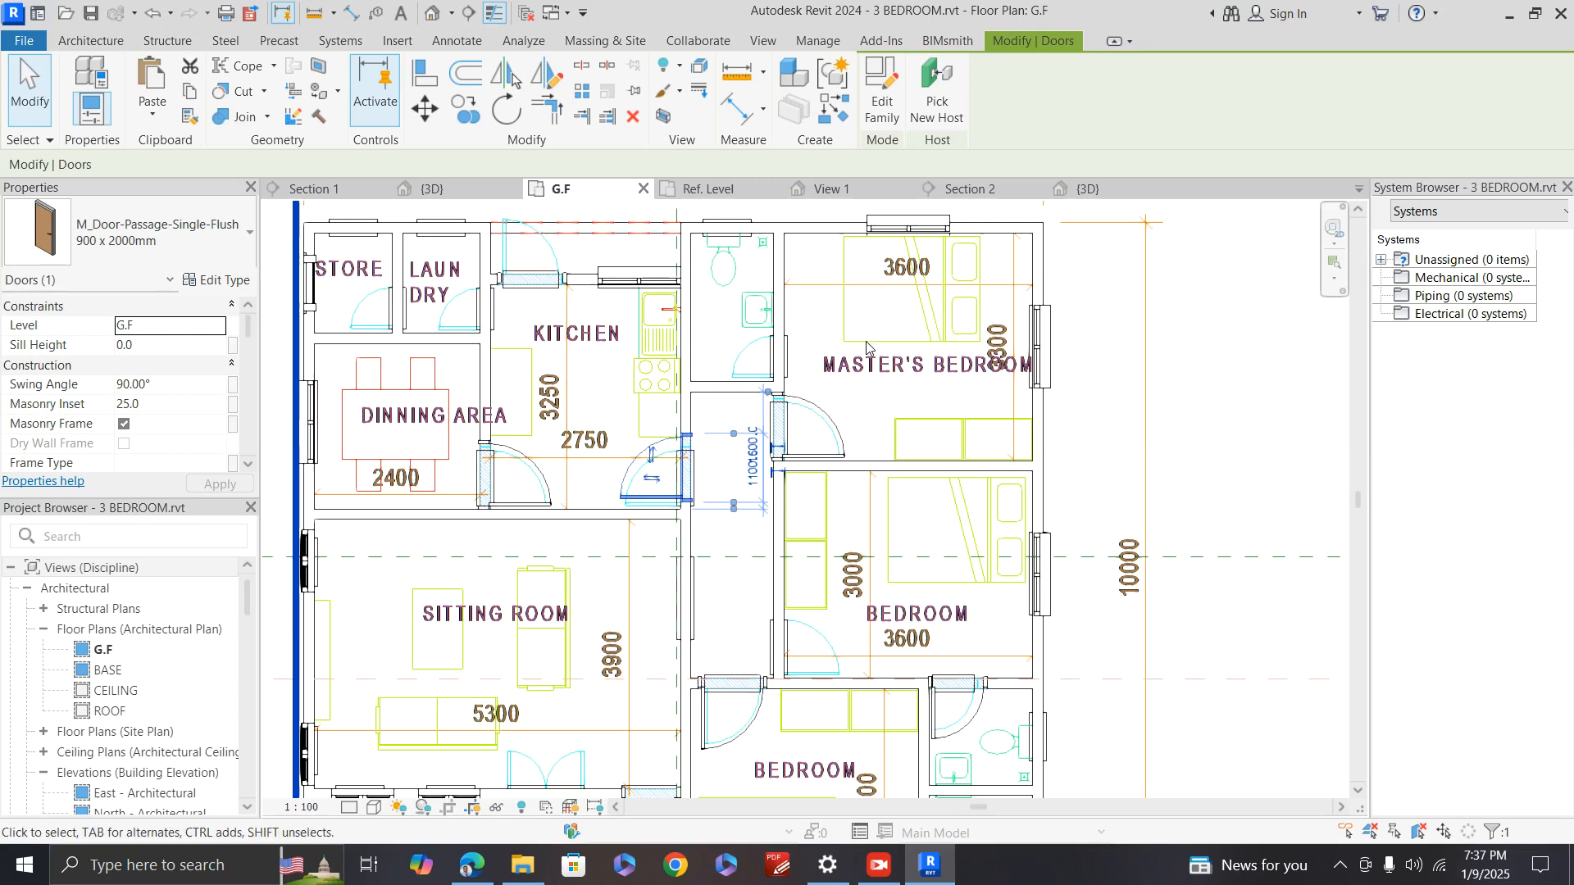
pyautogui.scroll(-2, 591, 385)
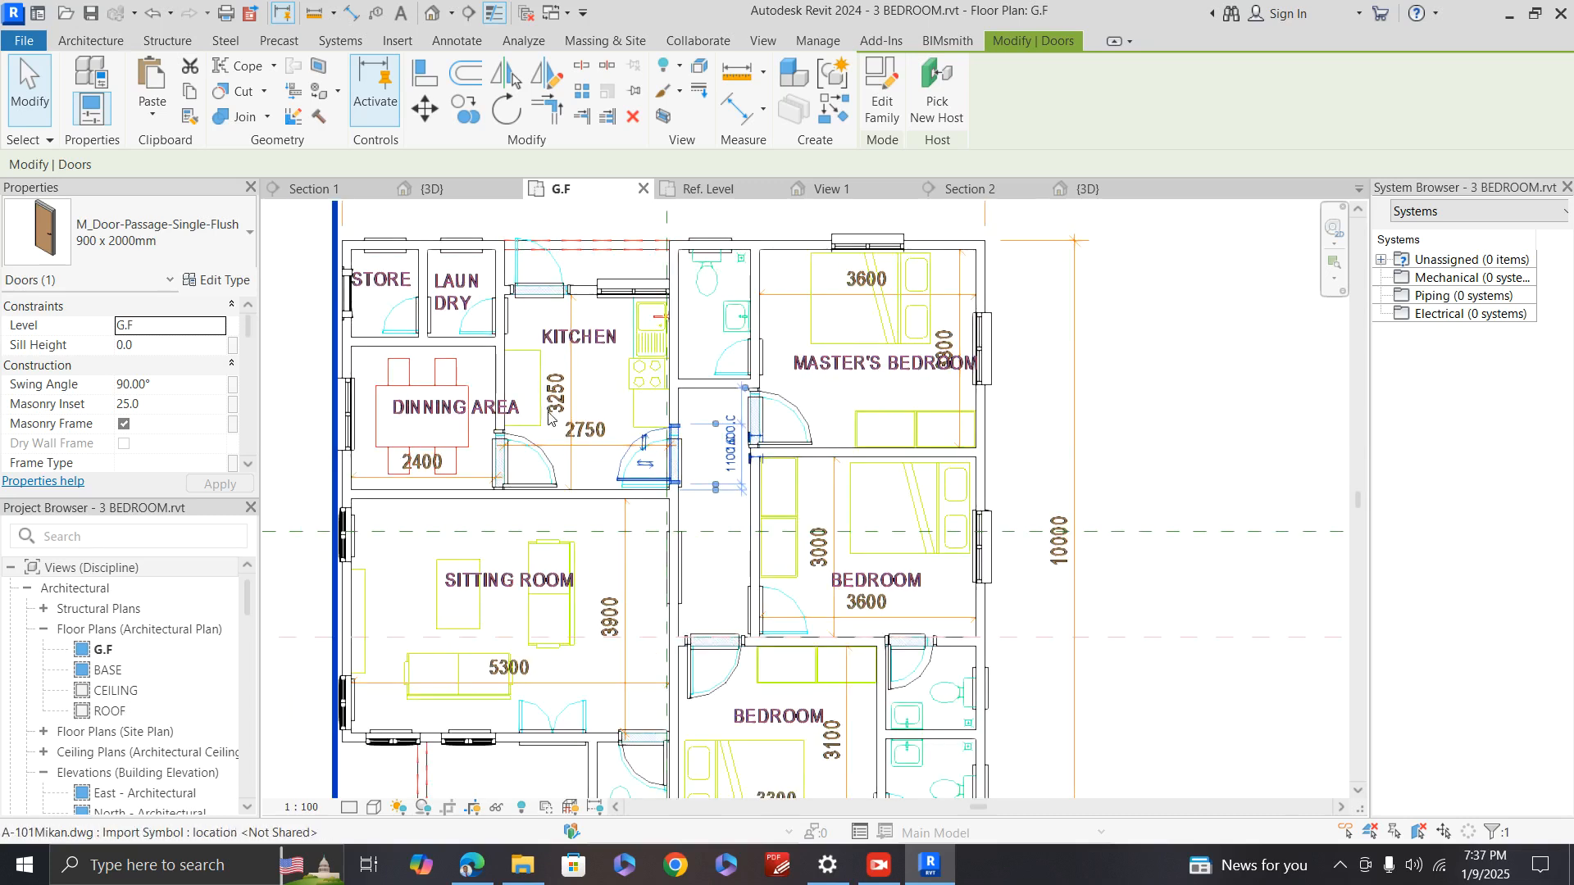
pyautogui.scroll(4, 636, 752)
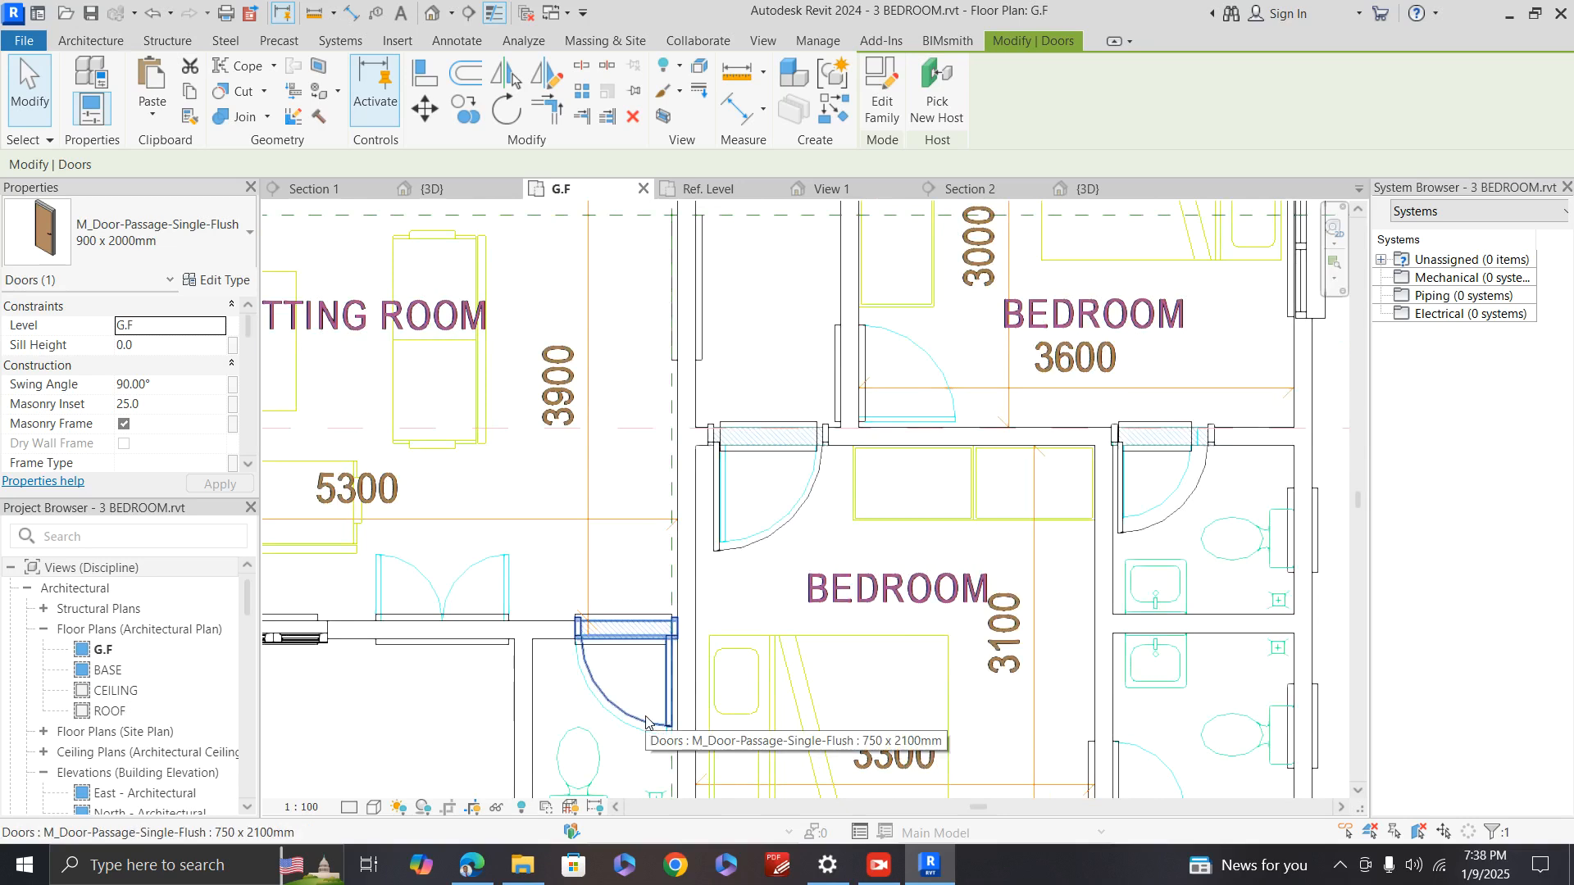
pyautogui.scroll(-1, 824, 615)
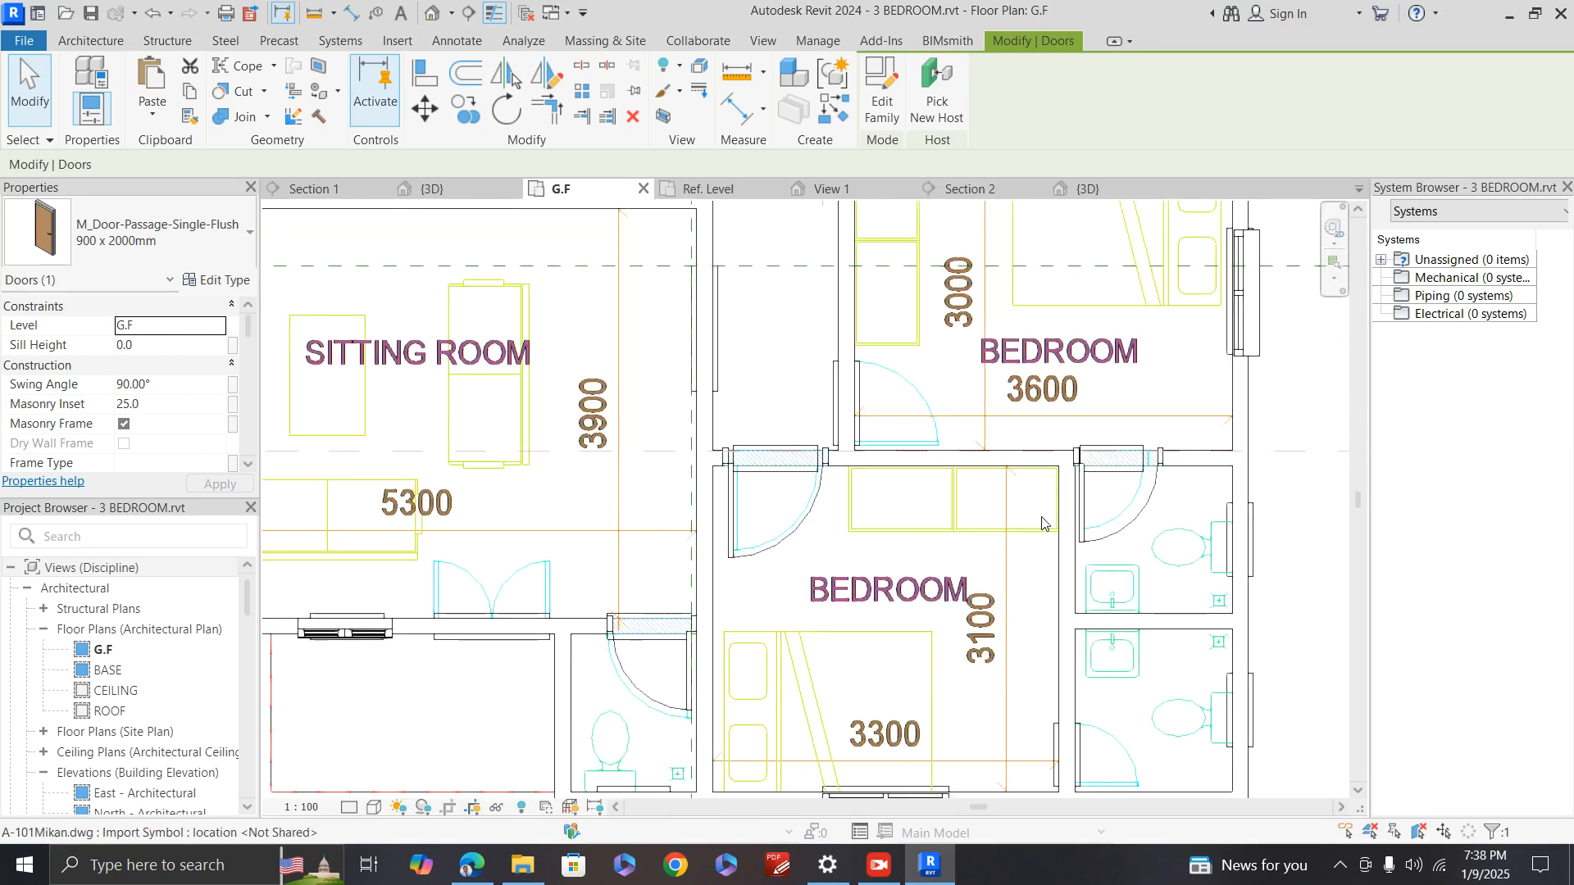
pyautogui.click(1138, 522)
pyautogui.scroll(2, 1159, 484)
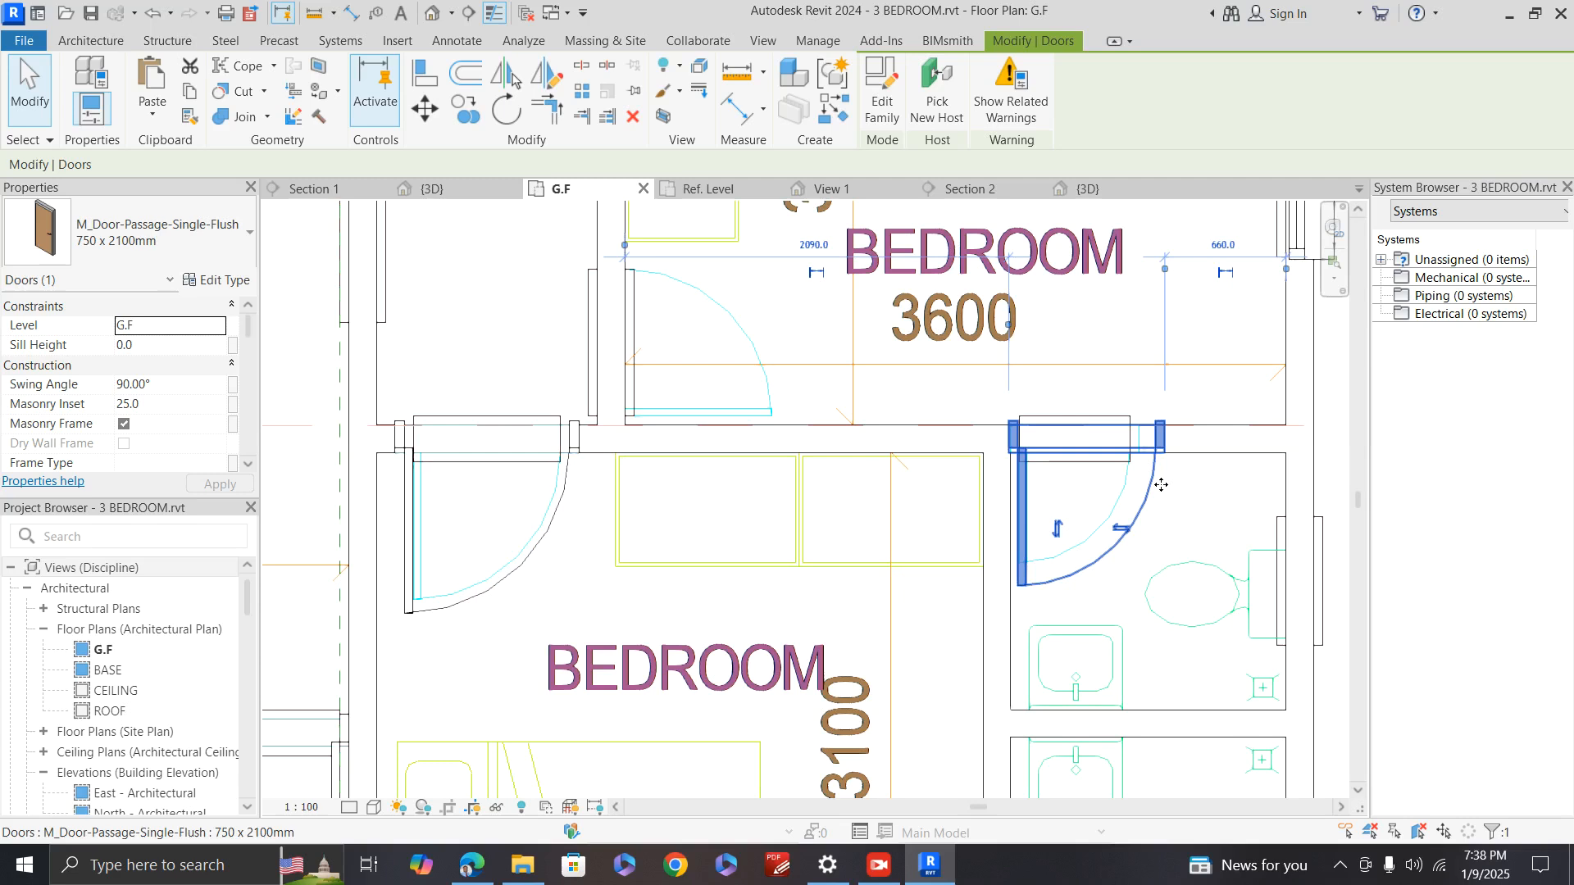
pyautogui.press('Right')
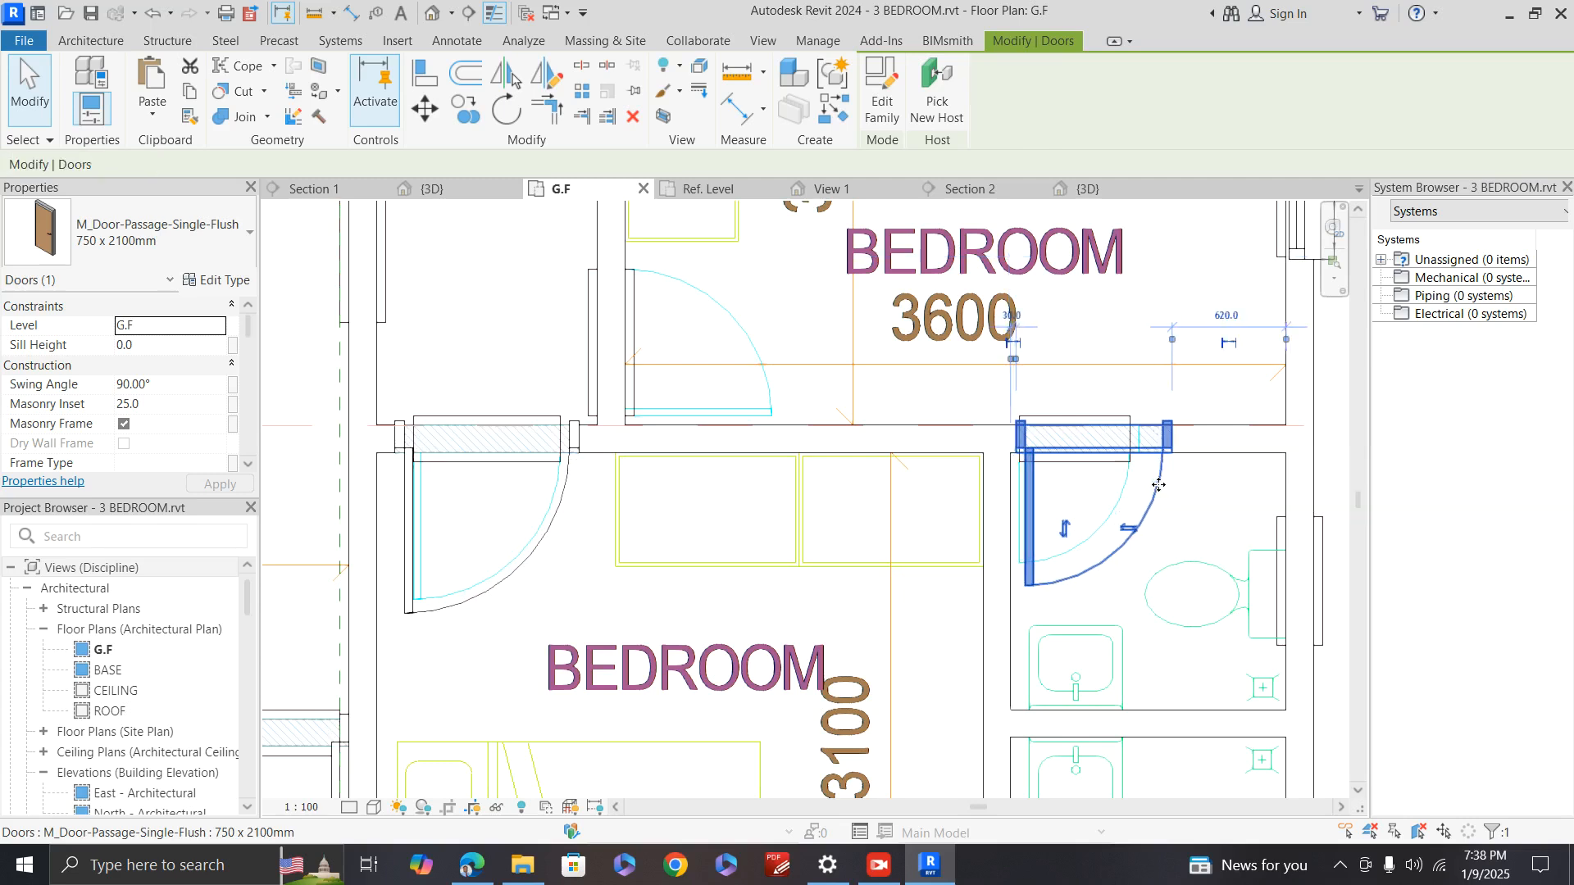
pyautogui.press('Escape')
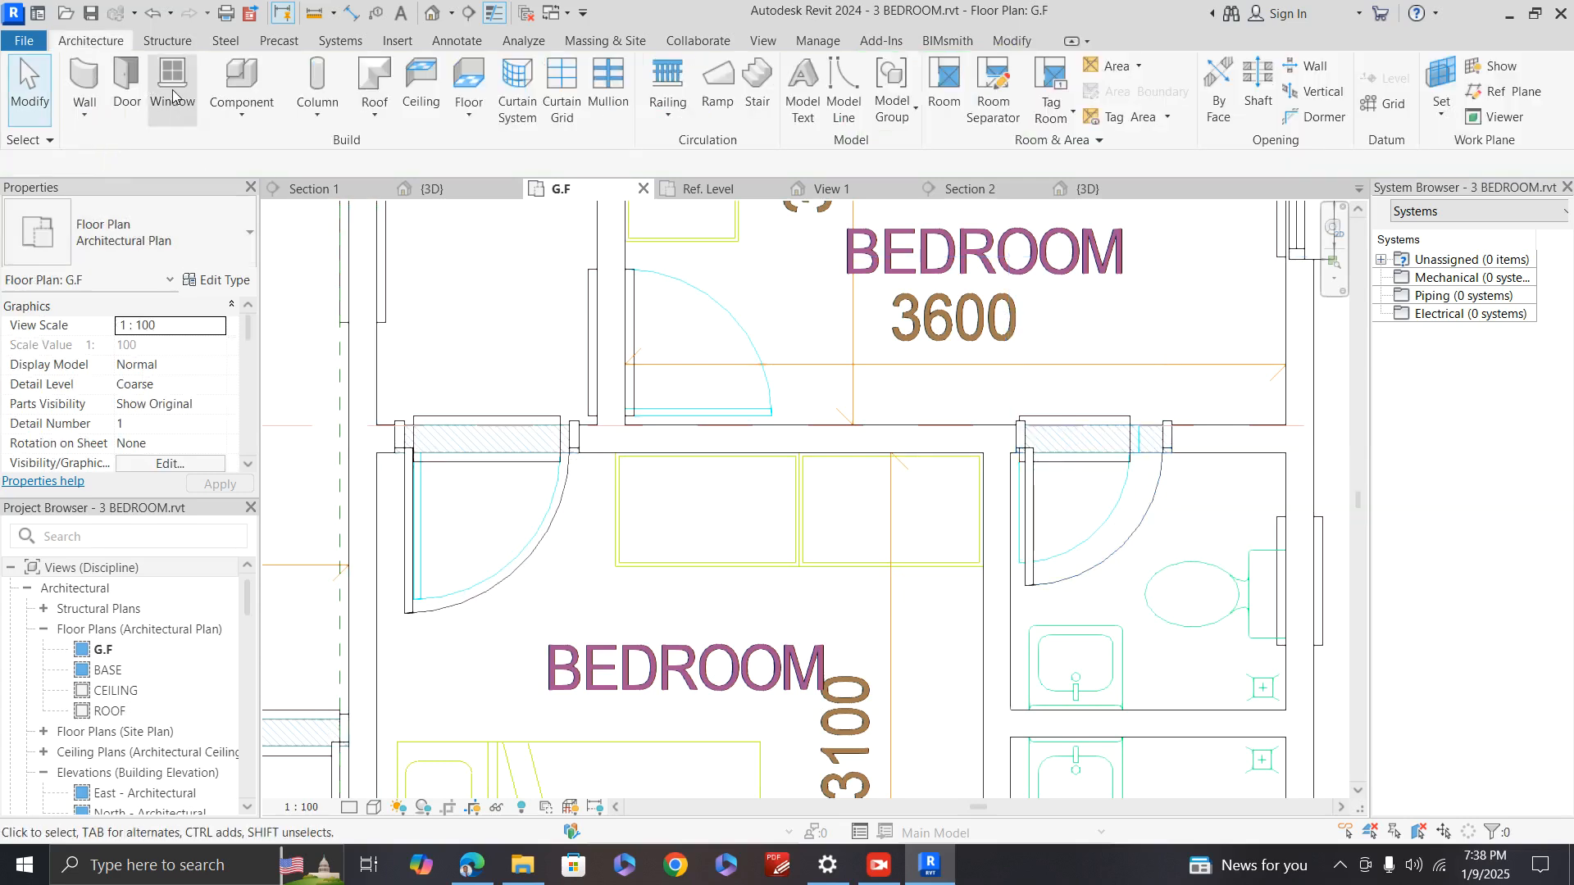
# Step: Place a 750 x 2100mm single-flush door at the drawn opening in the wall between the store and the laundry, swinging into the store
pyautogui.click(119, 103)
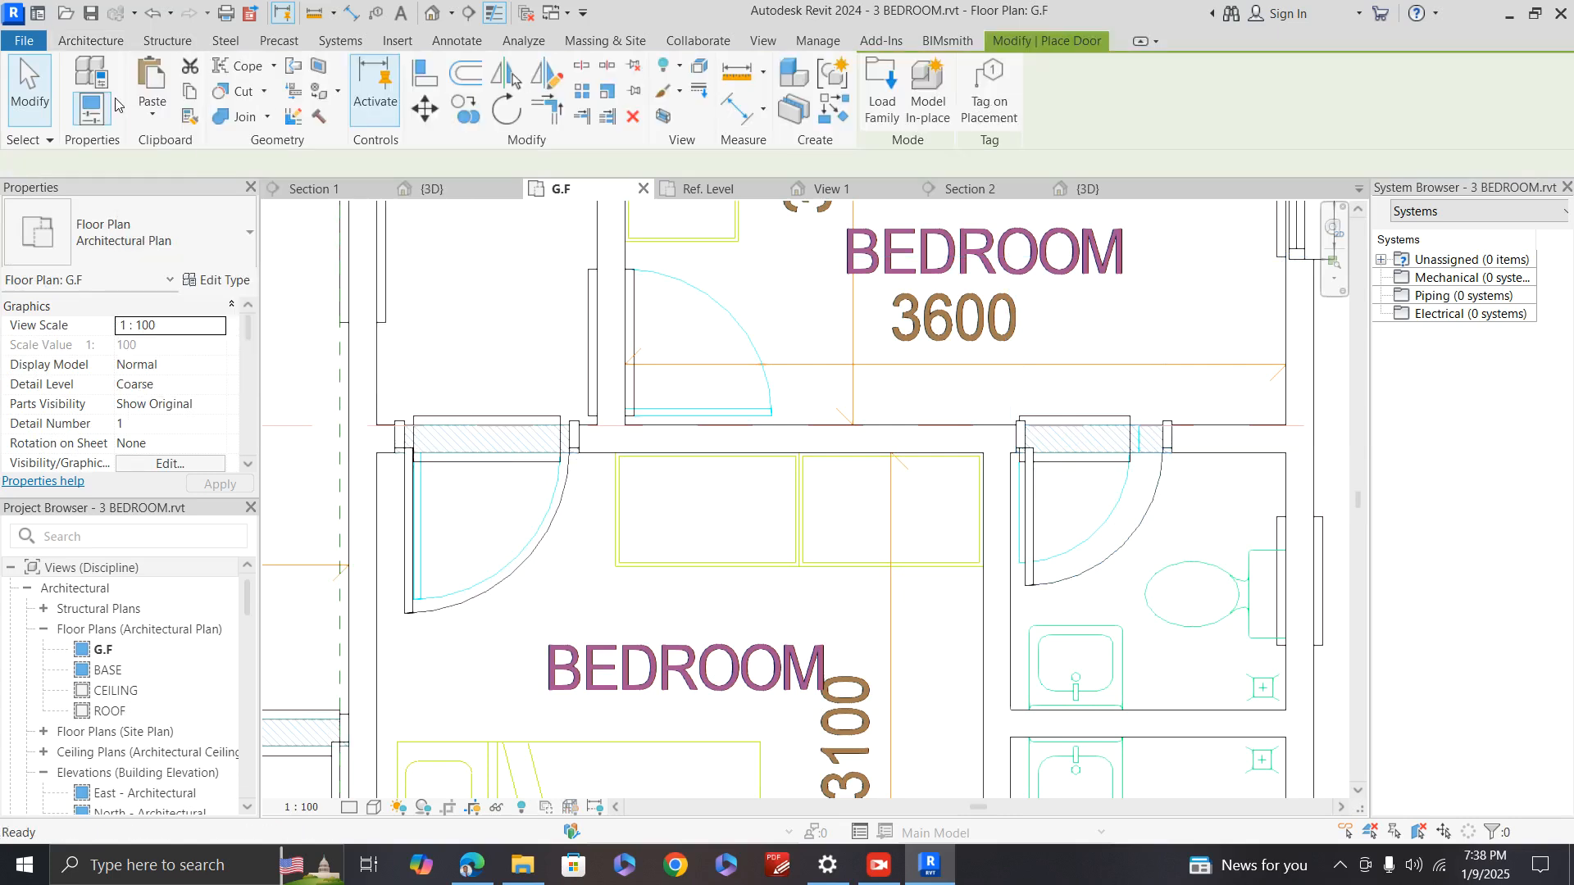
pyautogui.click(253, 243)
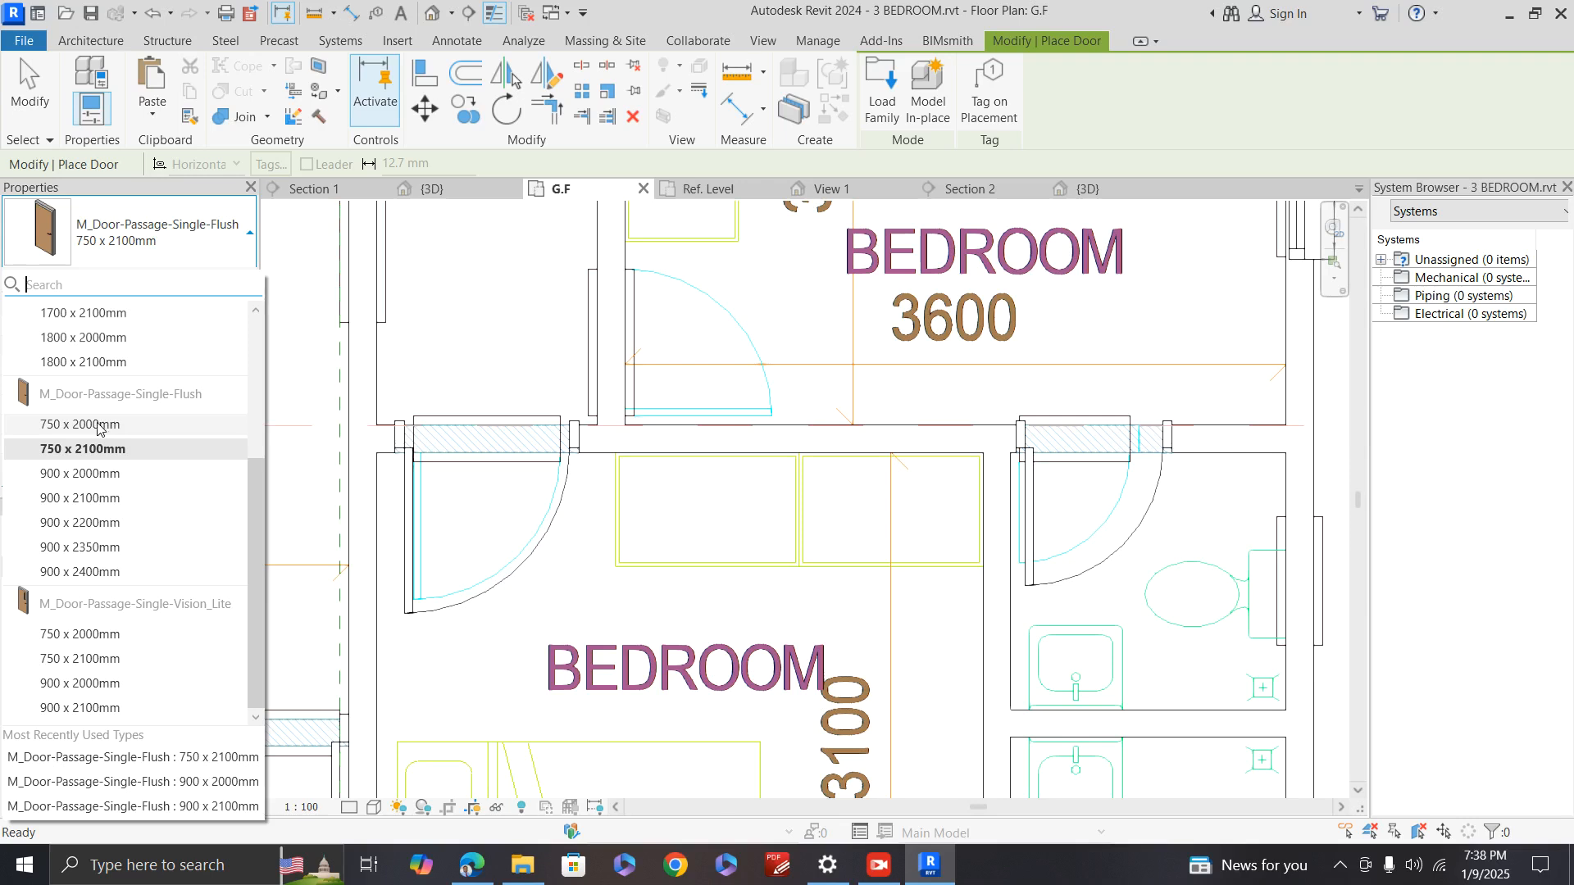
pyautogui.scroll(3, 96, 442)
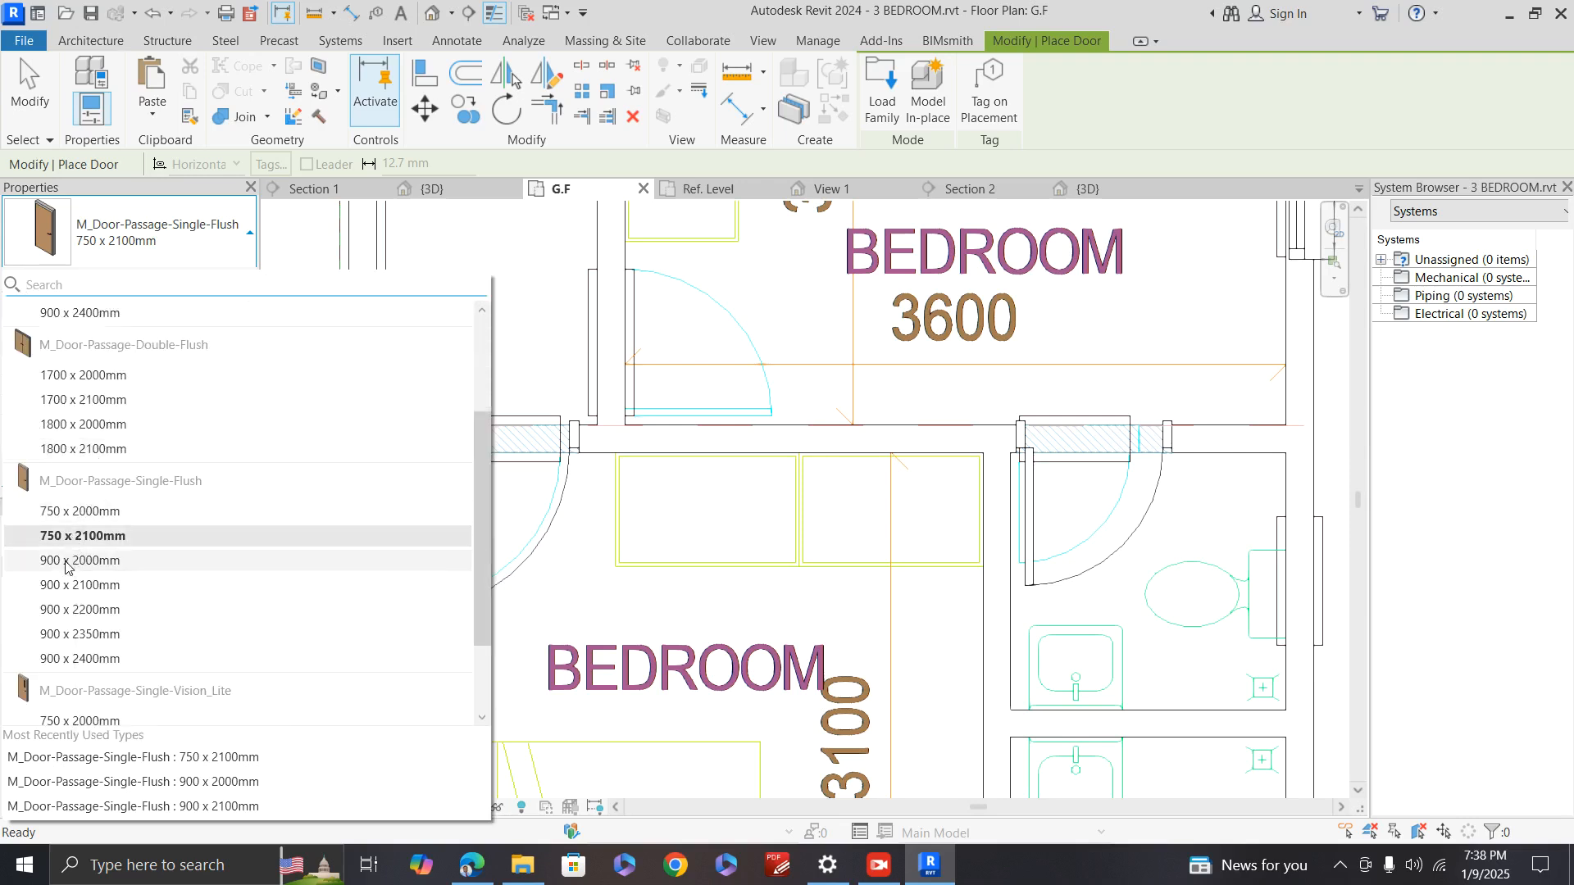
pyautogui.scroll(-1, 41, 672)
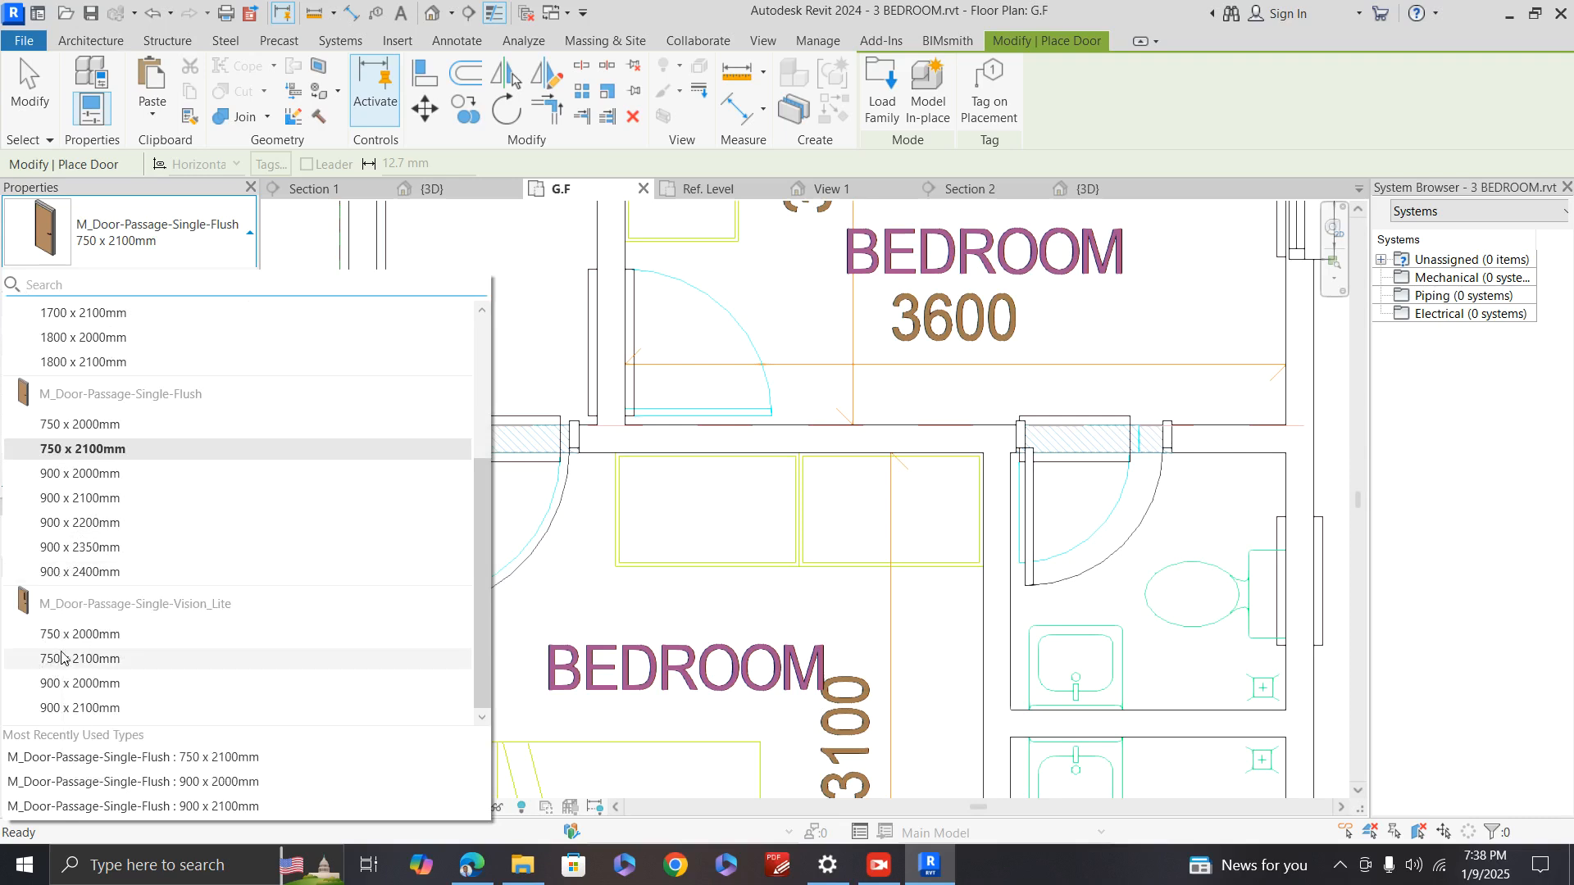
pyautogui.click(529, 541)
pyautogui.scroll(-5, 902, 541)
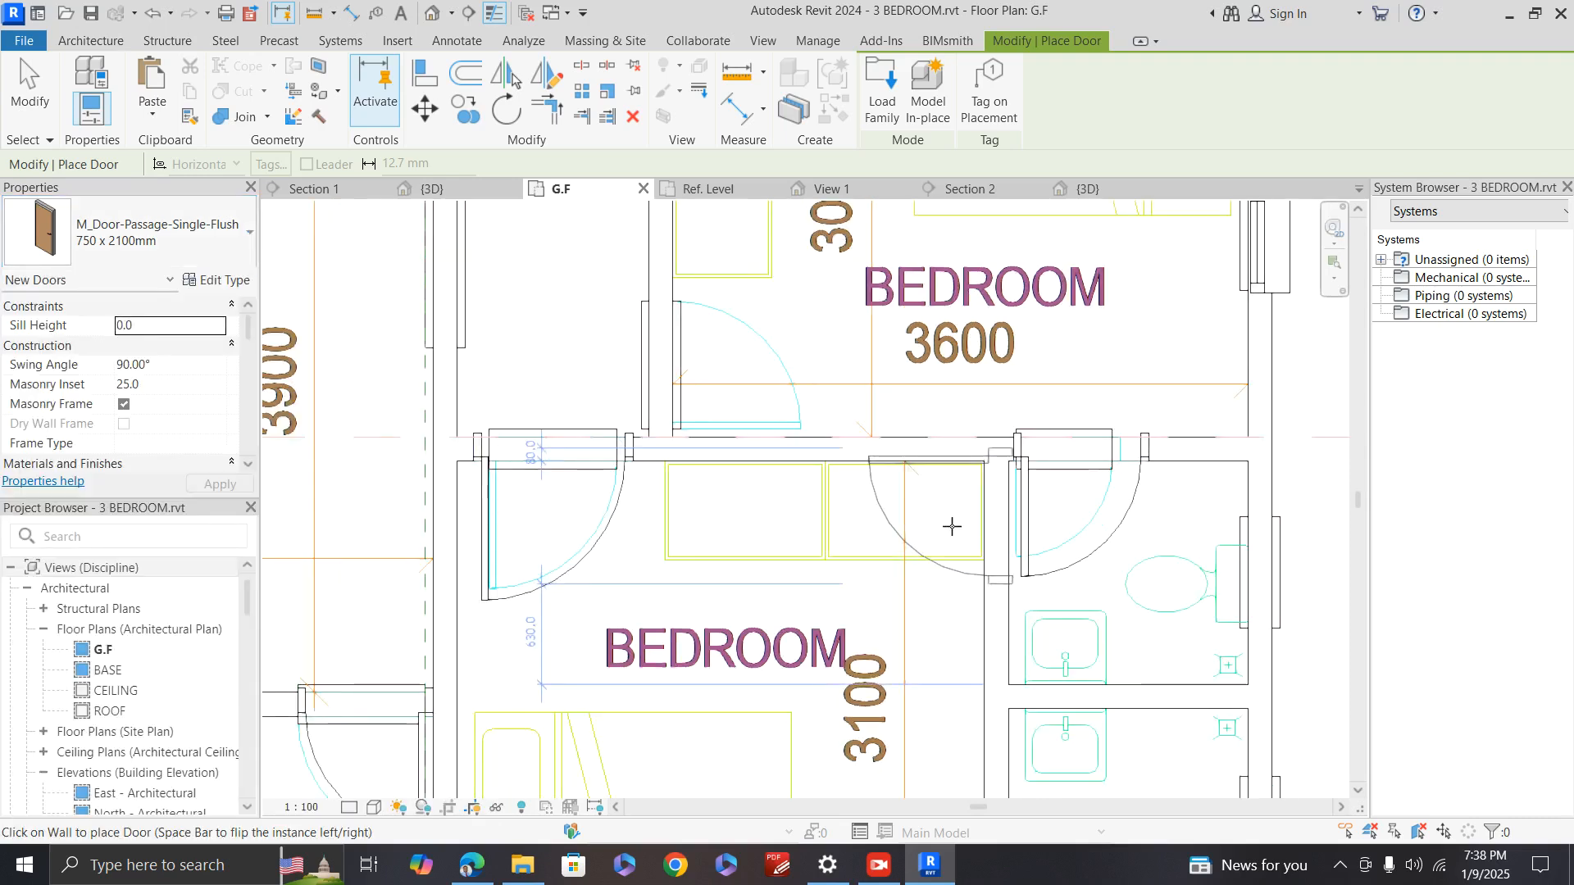
pyautogui.scroll(-2, 850, 545)
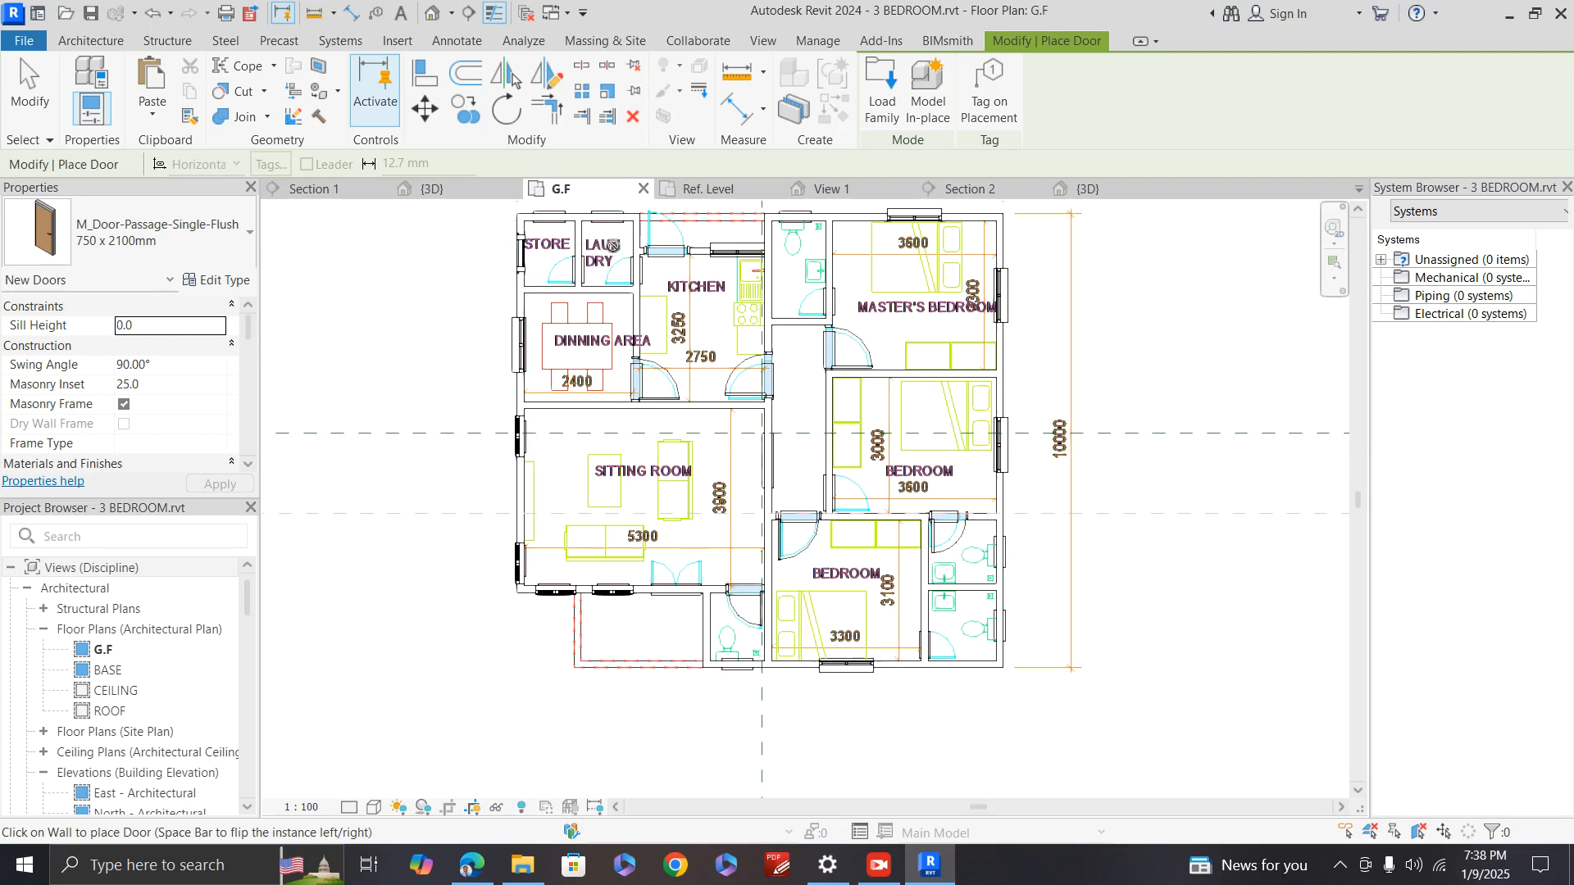
pyautogui.scroll(4, 607, 246)
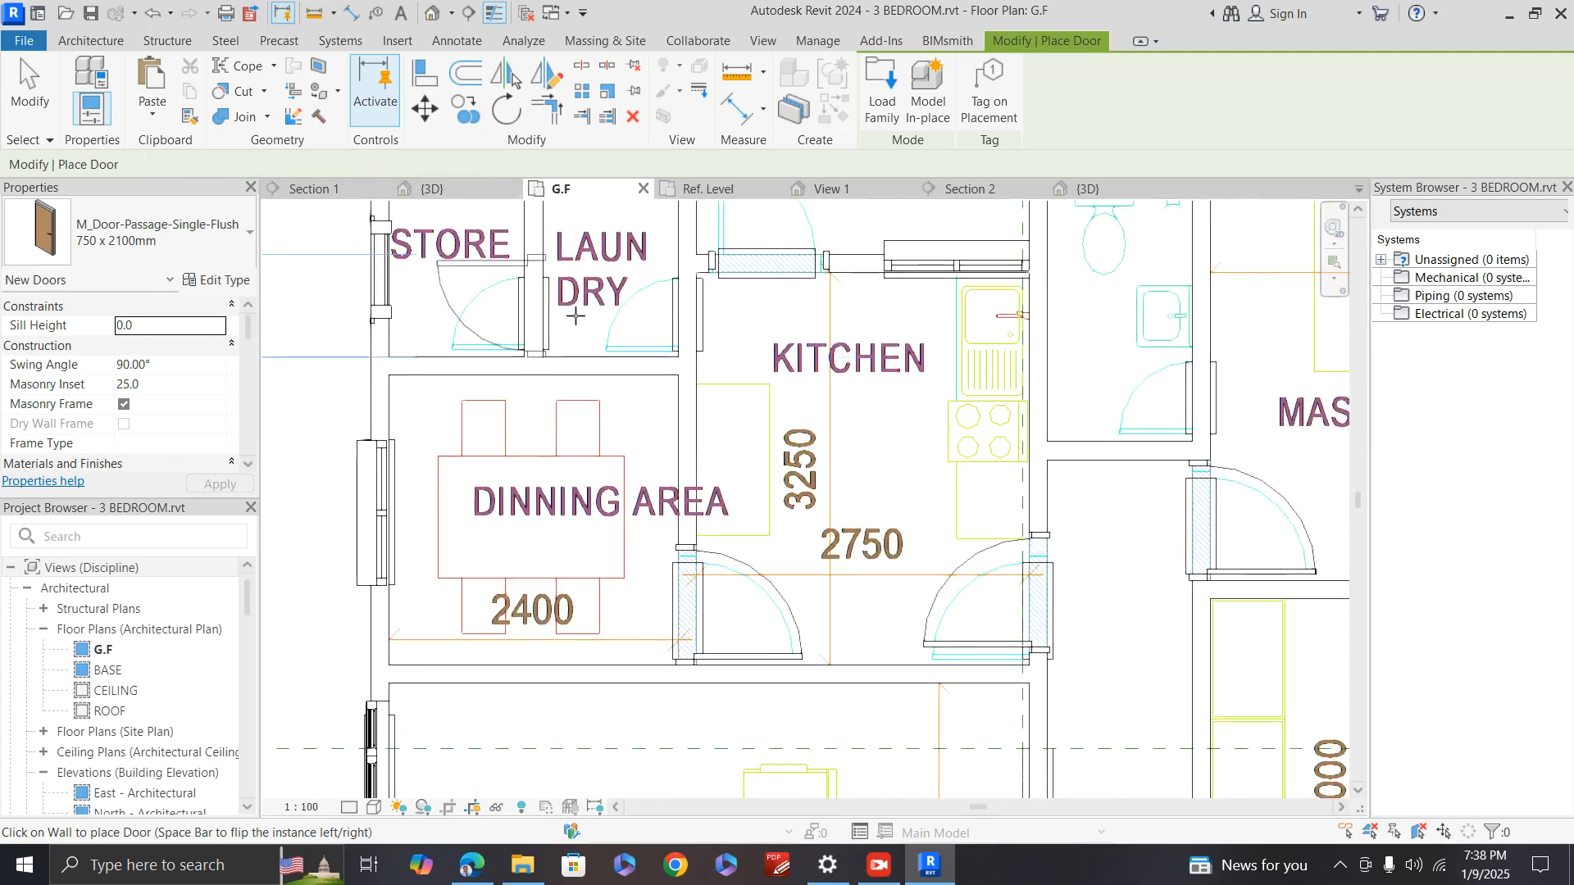
pyautogui.click(526, 310)
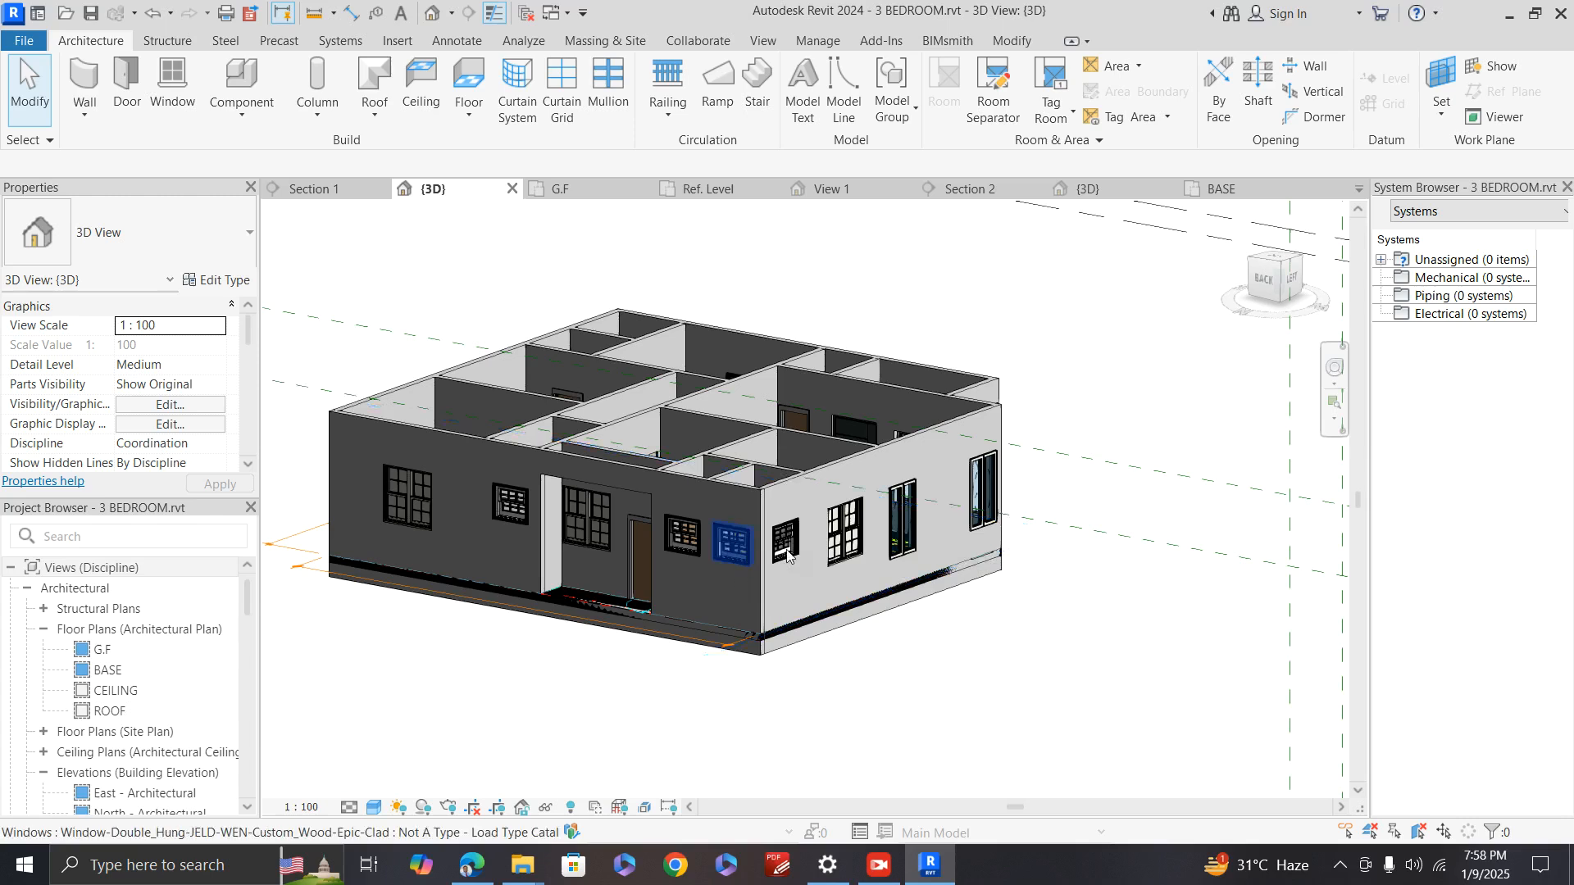
# Step: Turn the 3D view to show the house's left side and examine its windows and openings
pyautogui.click(1282, 287)
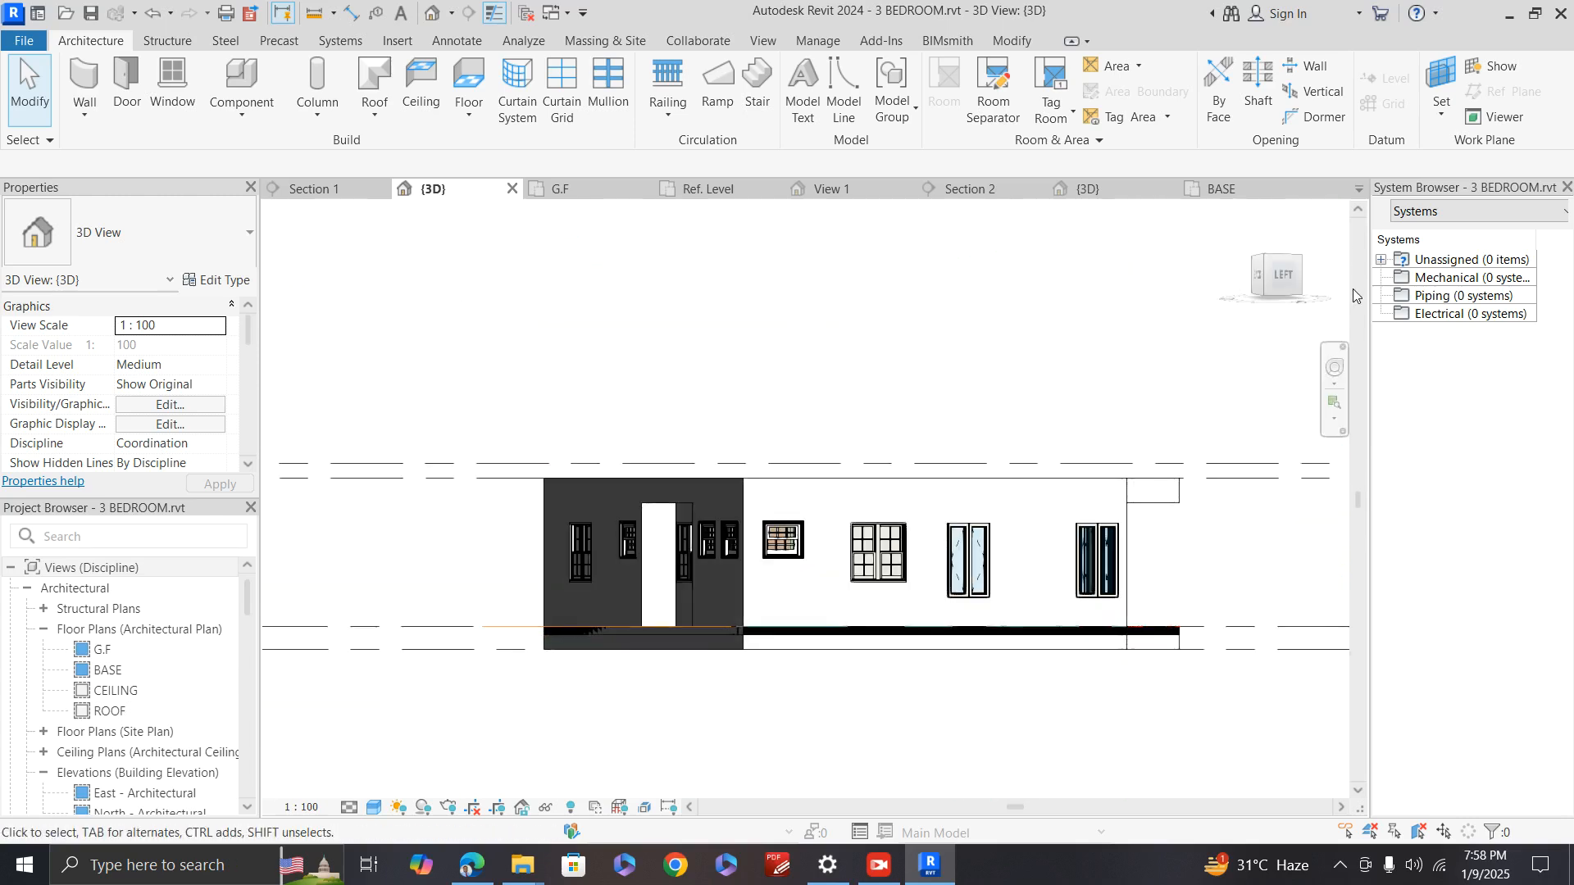
# Step: In the 3D view seen from the top, create an in-place model in the Casework category, named for the concrete fascia
pyautogui.moveTo(1281, 282); pyautogui.dragTo(1194, 317)
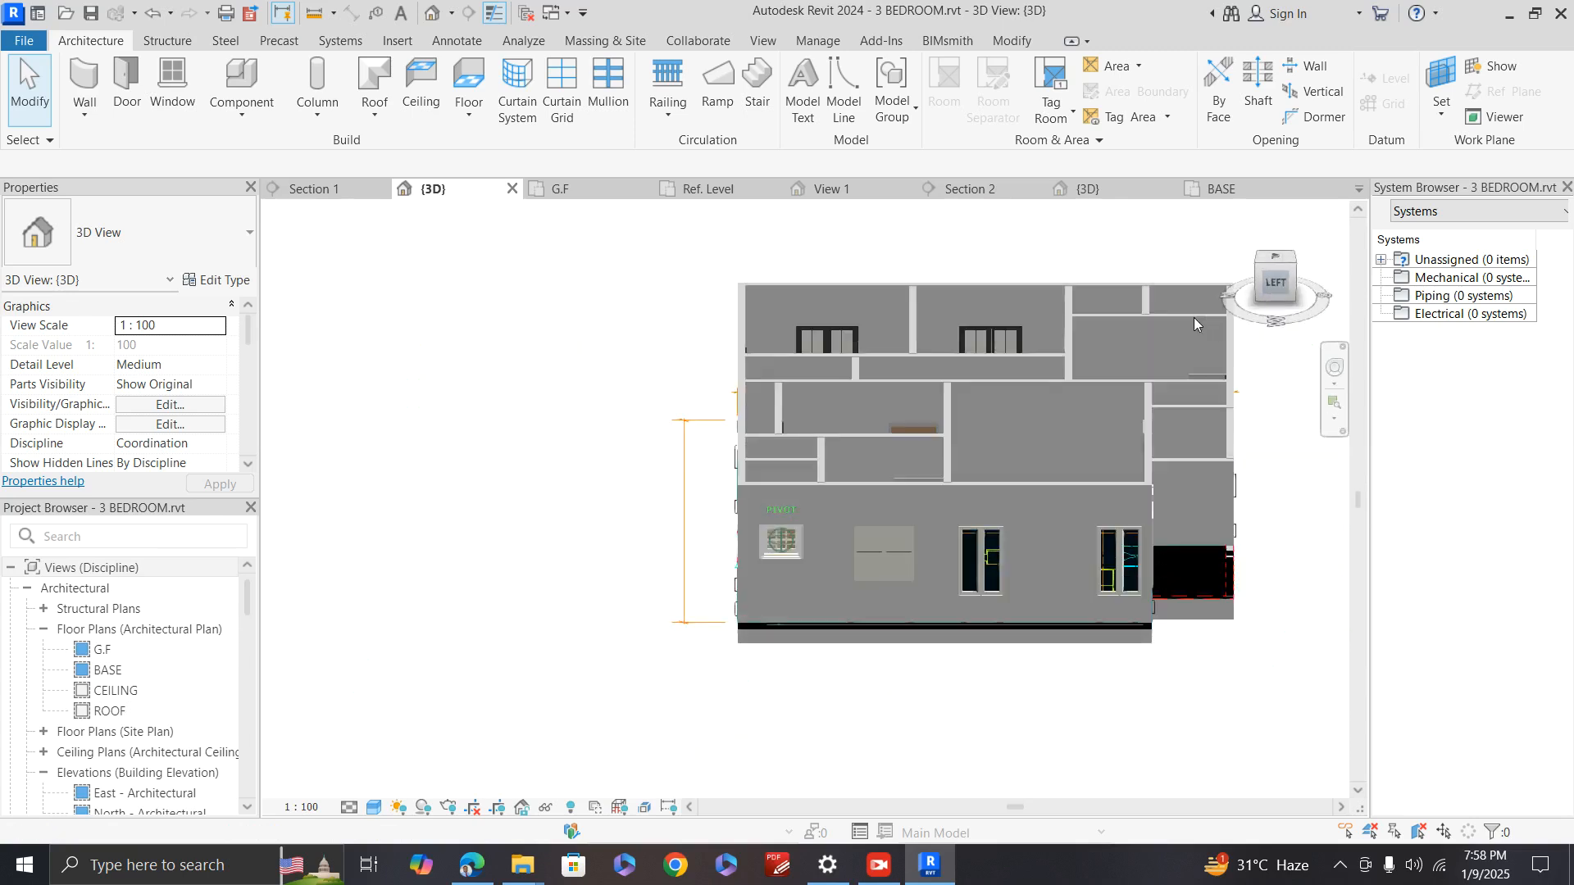
pyautogui.click(1282, 261)
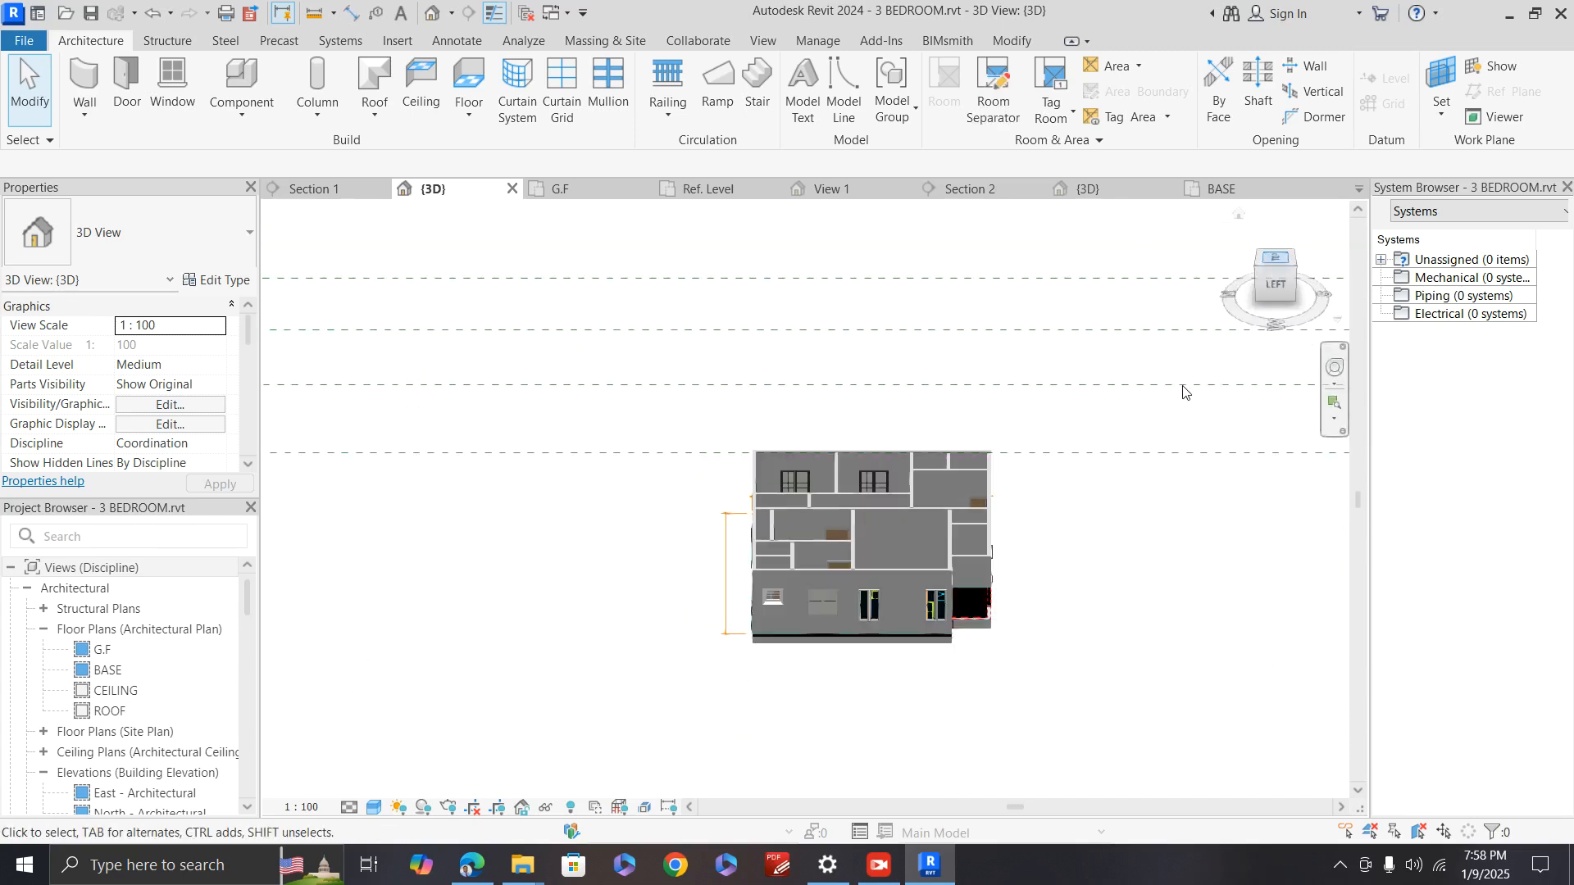
pyautogui.scroll(2, 819, 653)
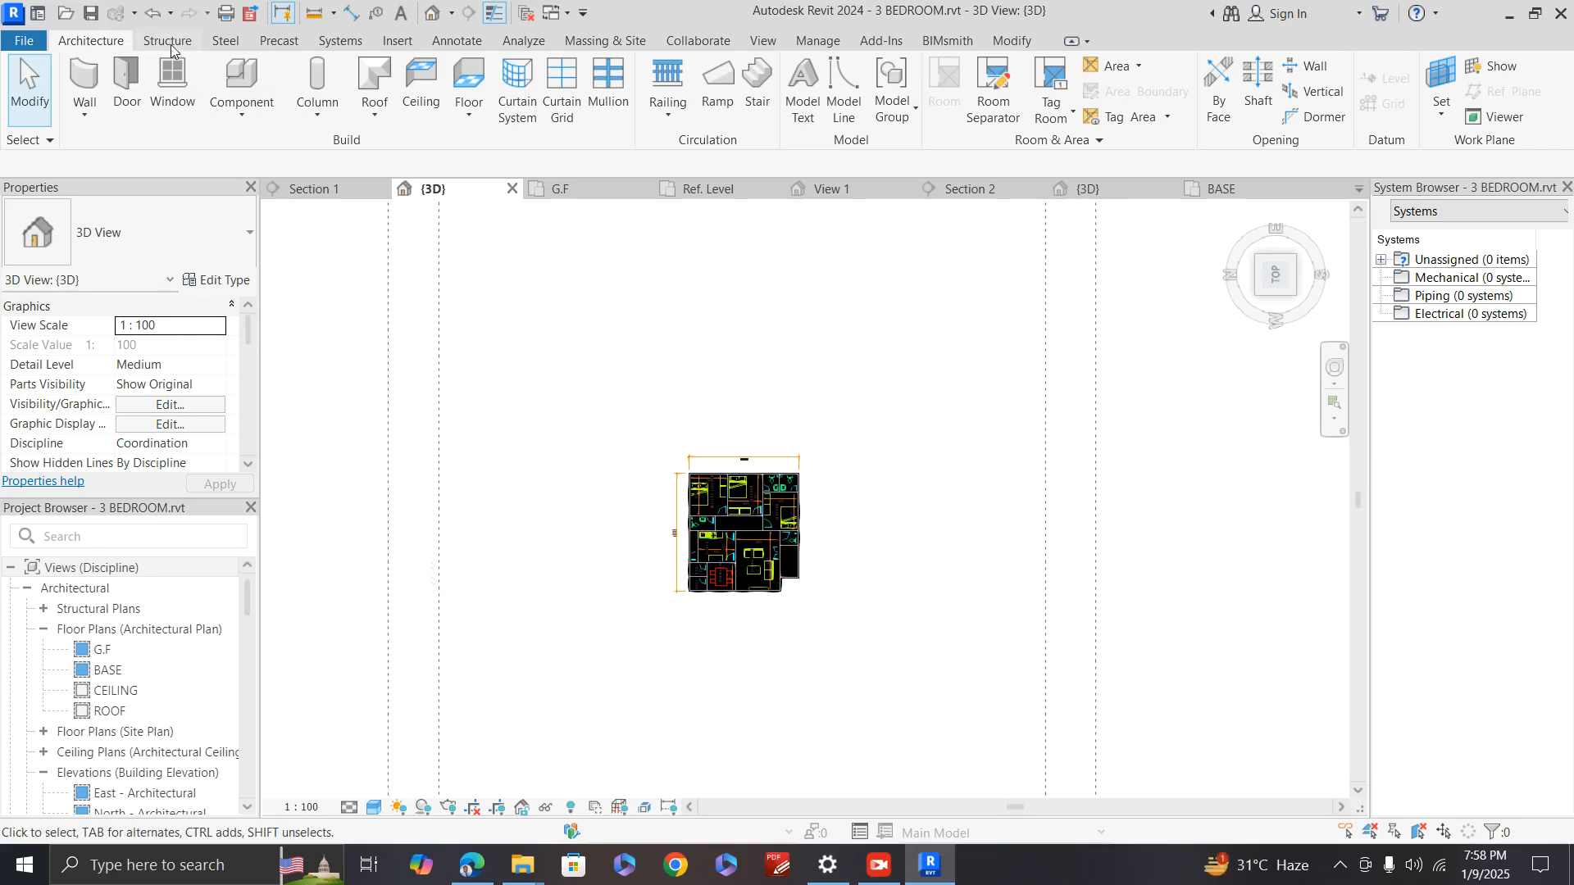
pyautogui.scroll(4, 750, 615)
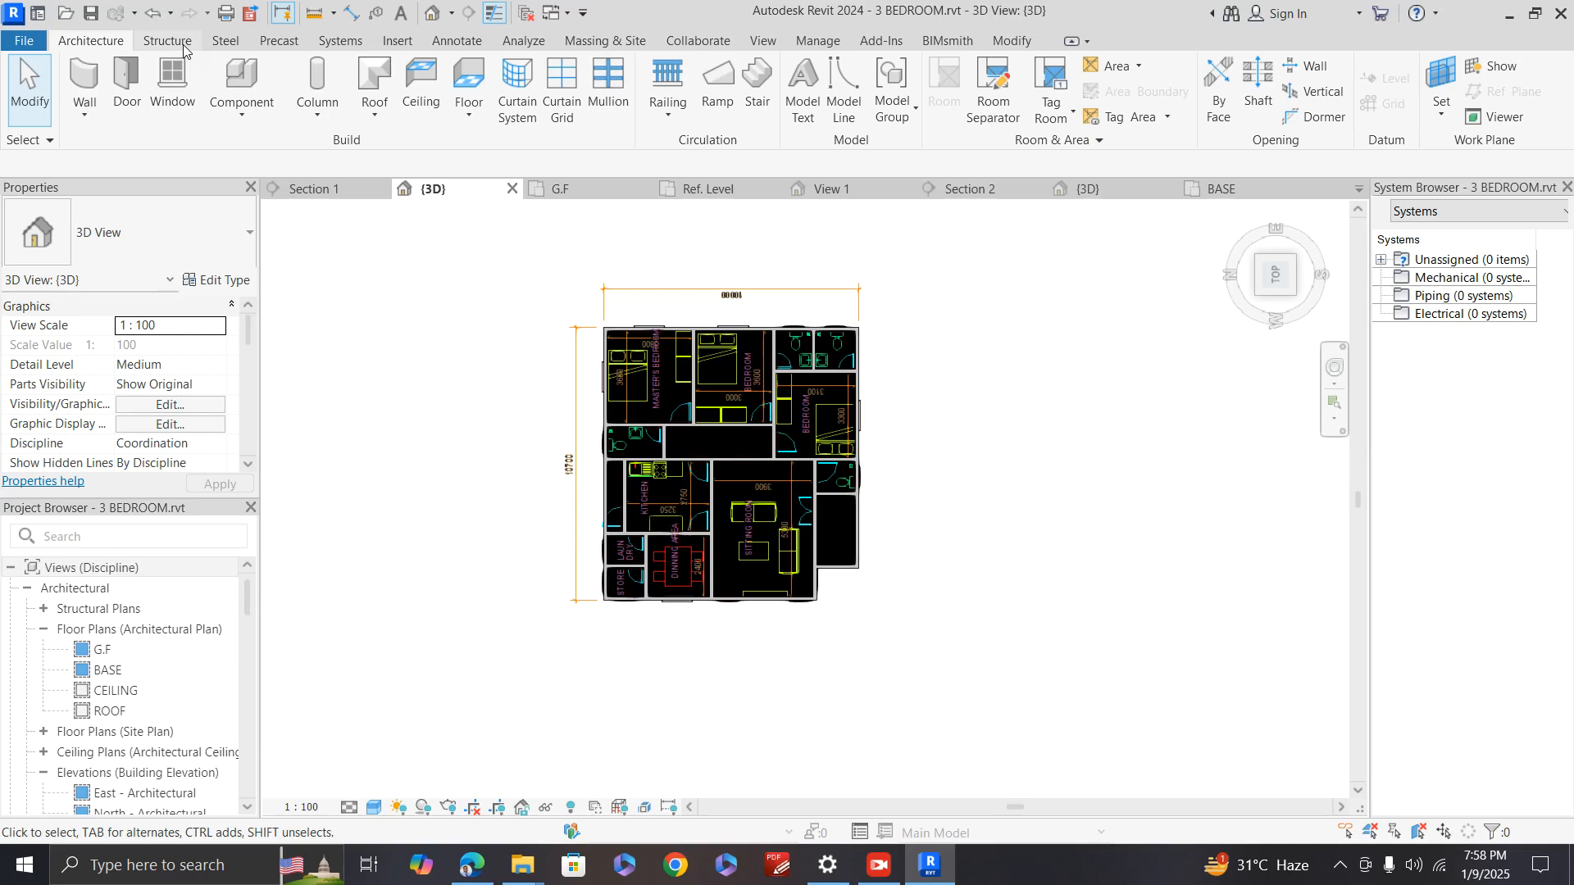
pyautogui.click(259, 120)
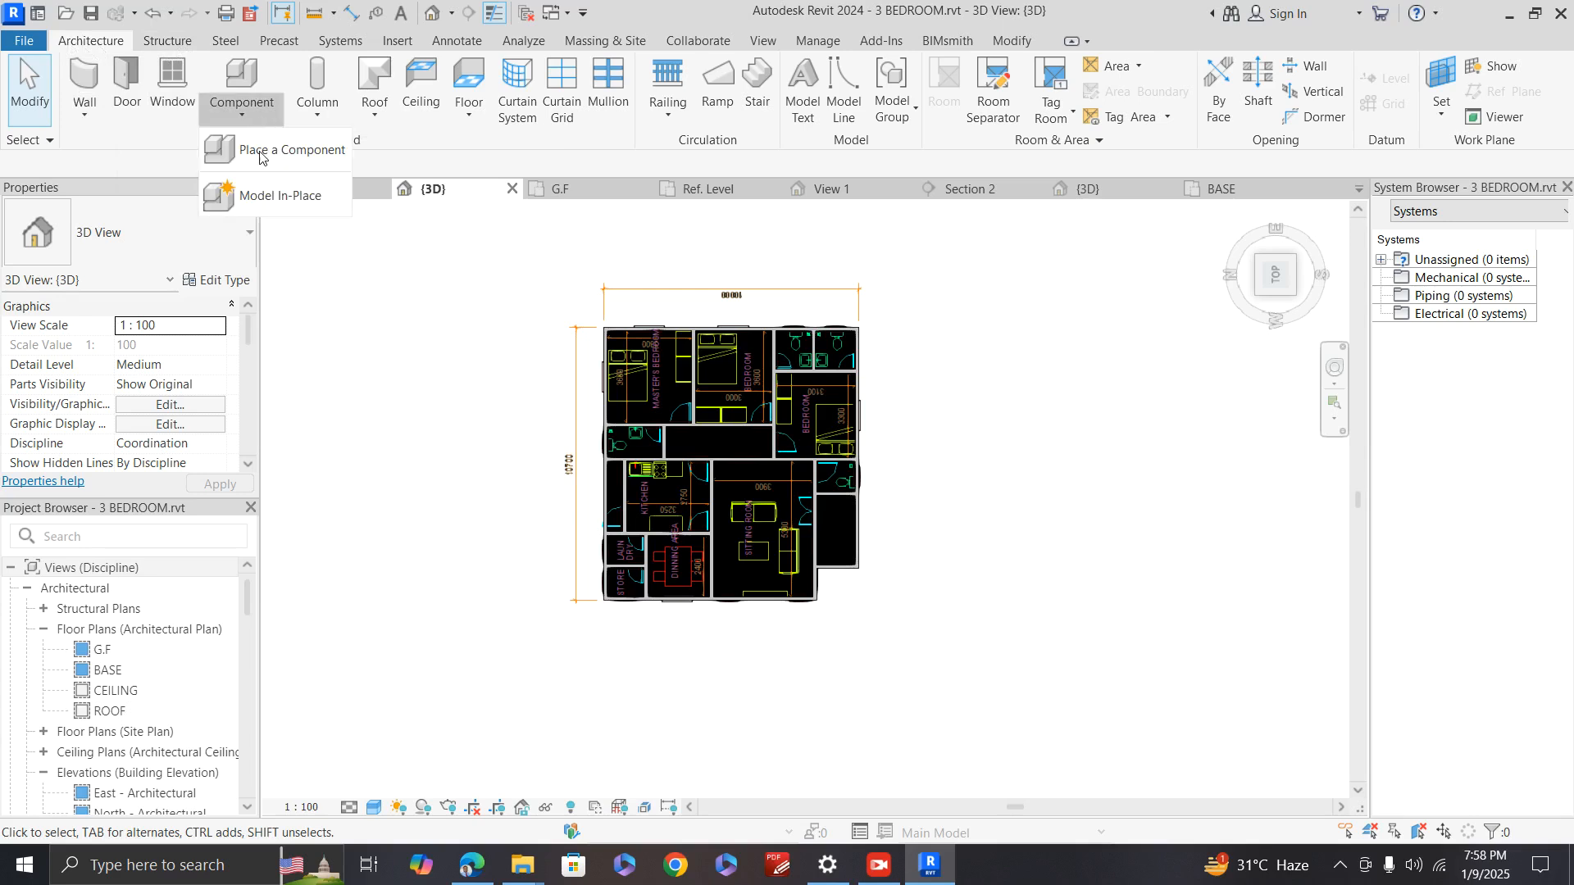
pyautogui.click(259, 197)
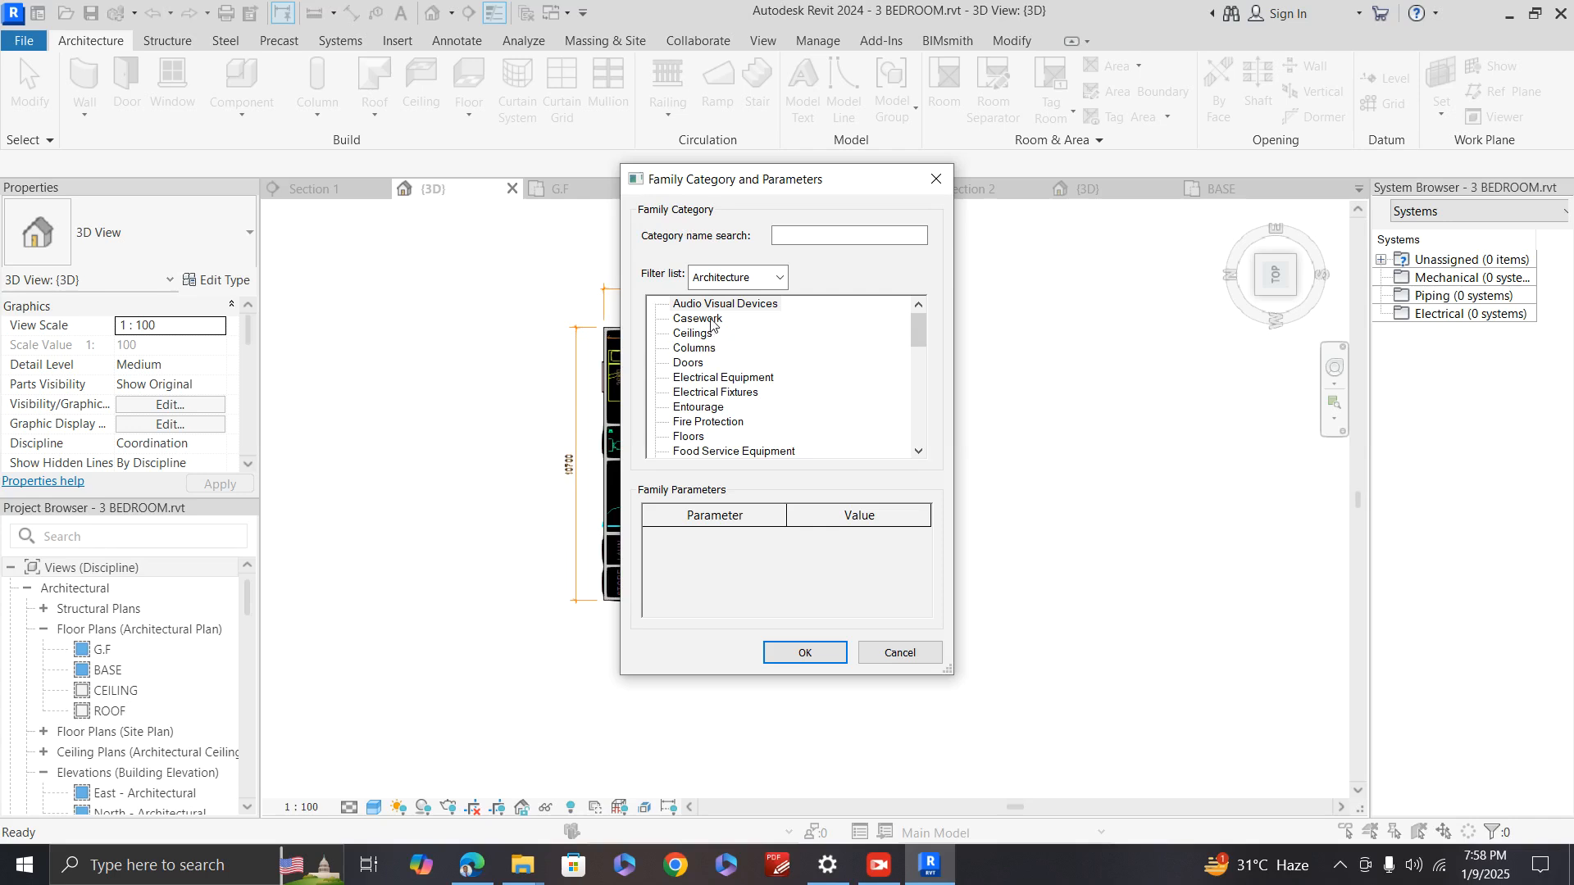
pyautogui.click(711, 321)
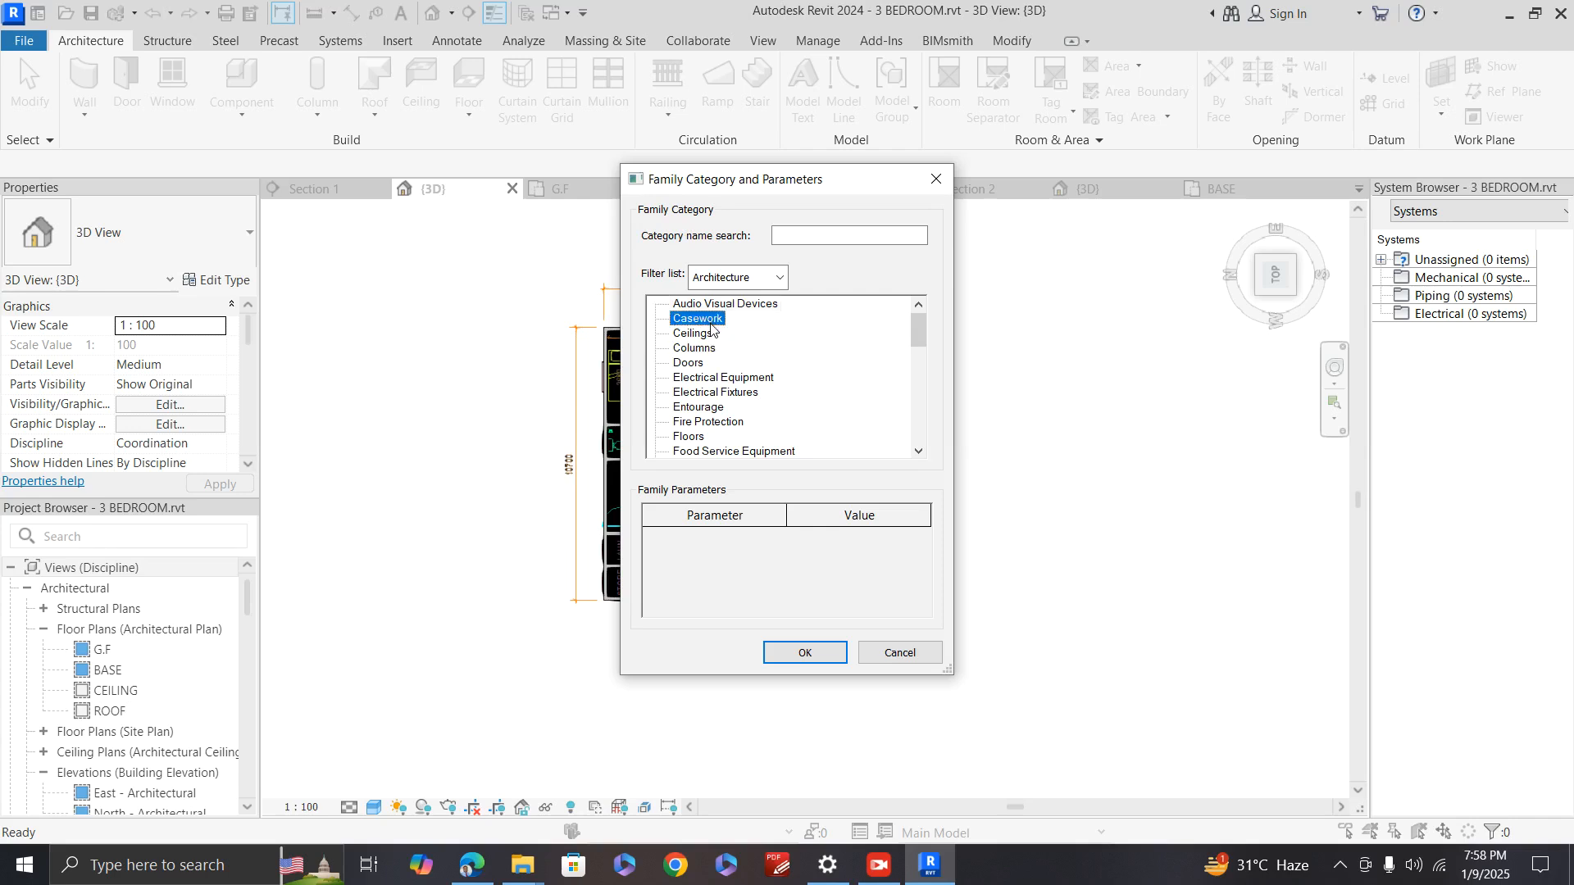
pyautogui.click(803, 653)
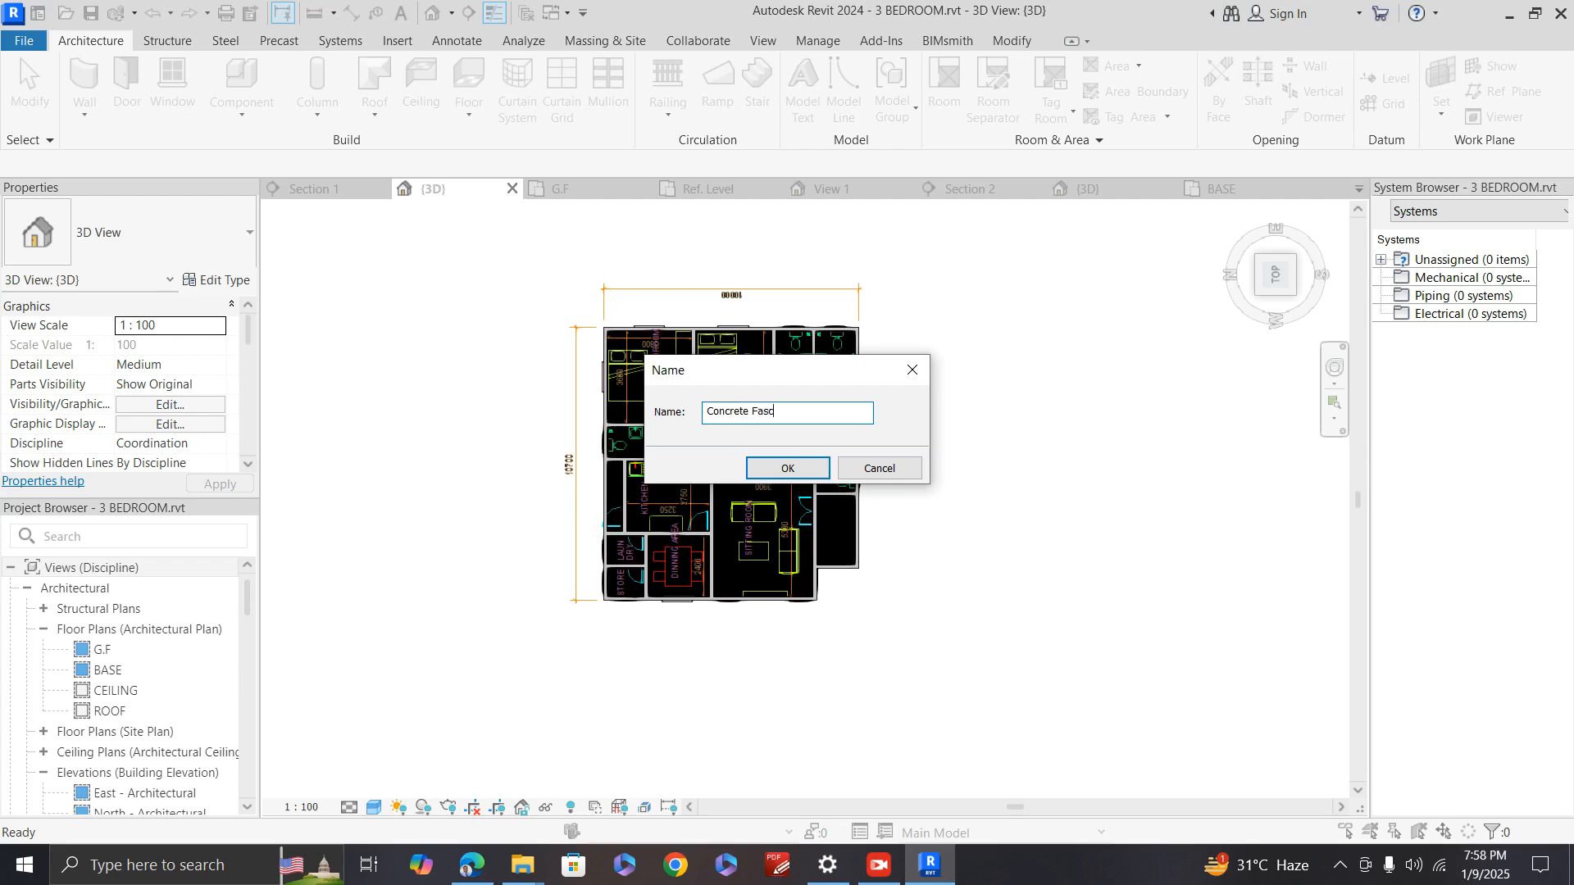
pyautogui.click(787, 468)
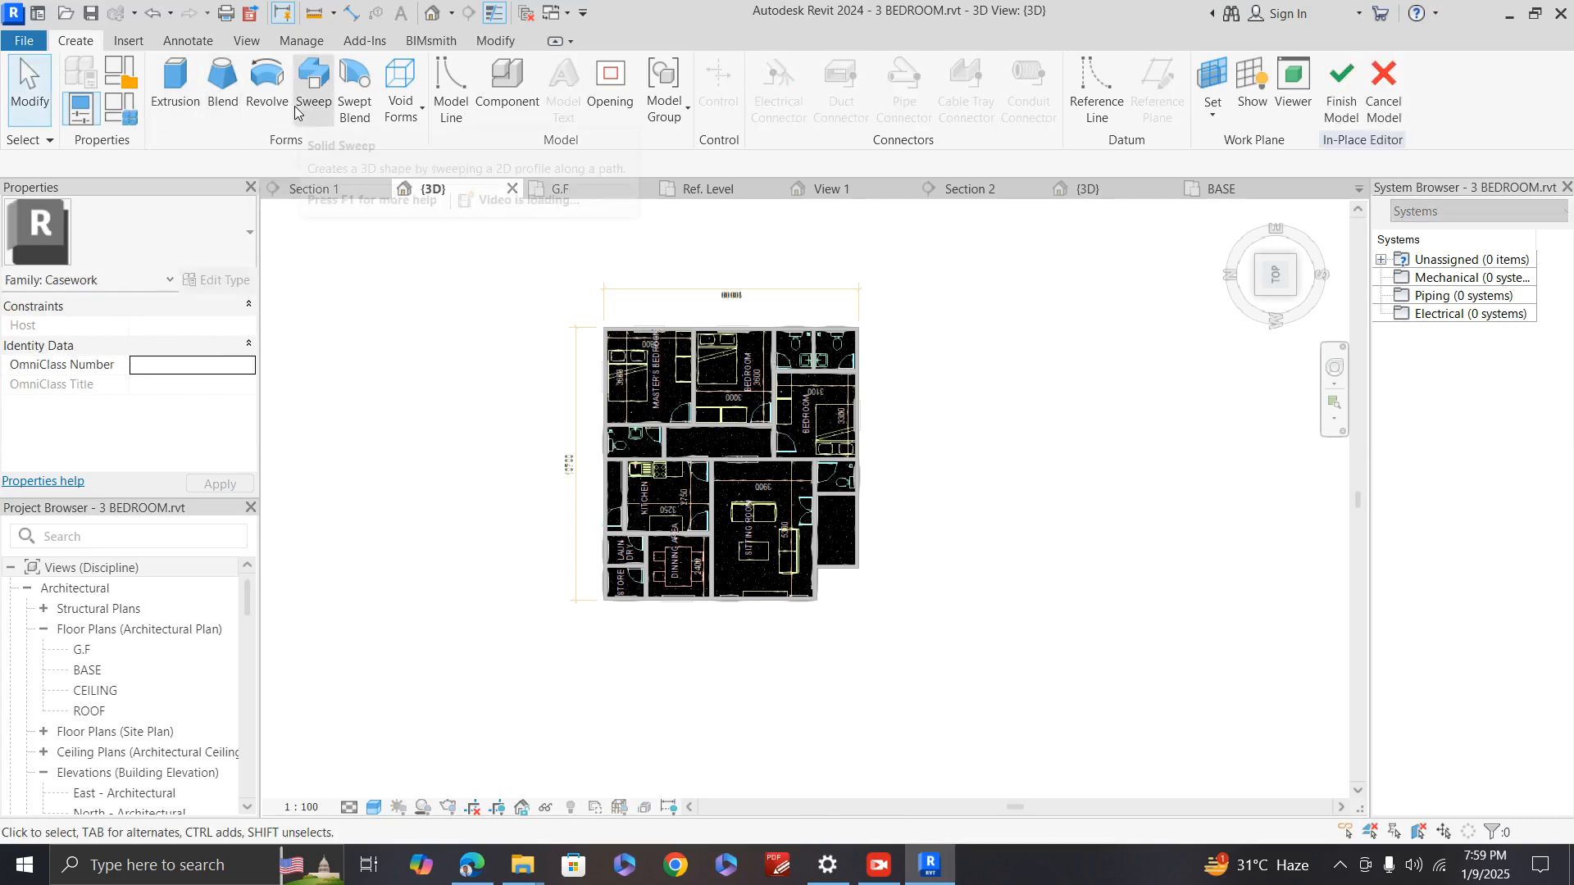
# Step: Start a sweep and sketch its path's first line along the bedrooms' outer wall, from the master's bedroom corner to the bathroom corner
pyautogui.click(313, 82)
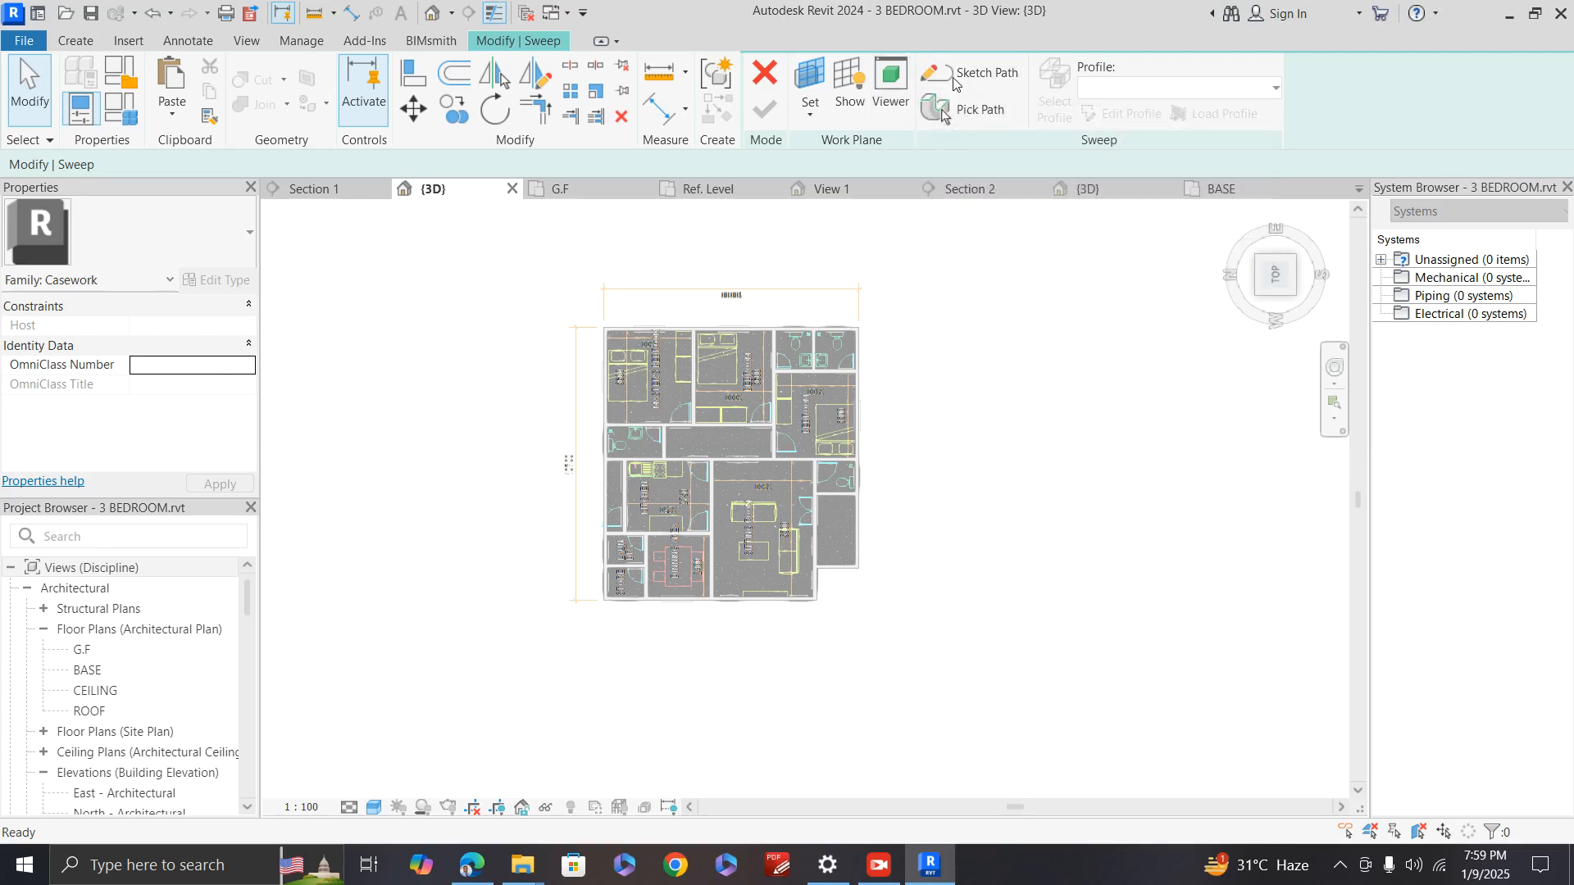
pyautogui.click(955, 78)
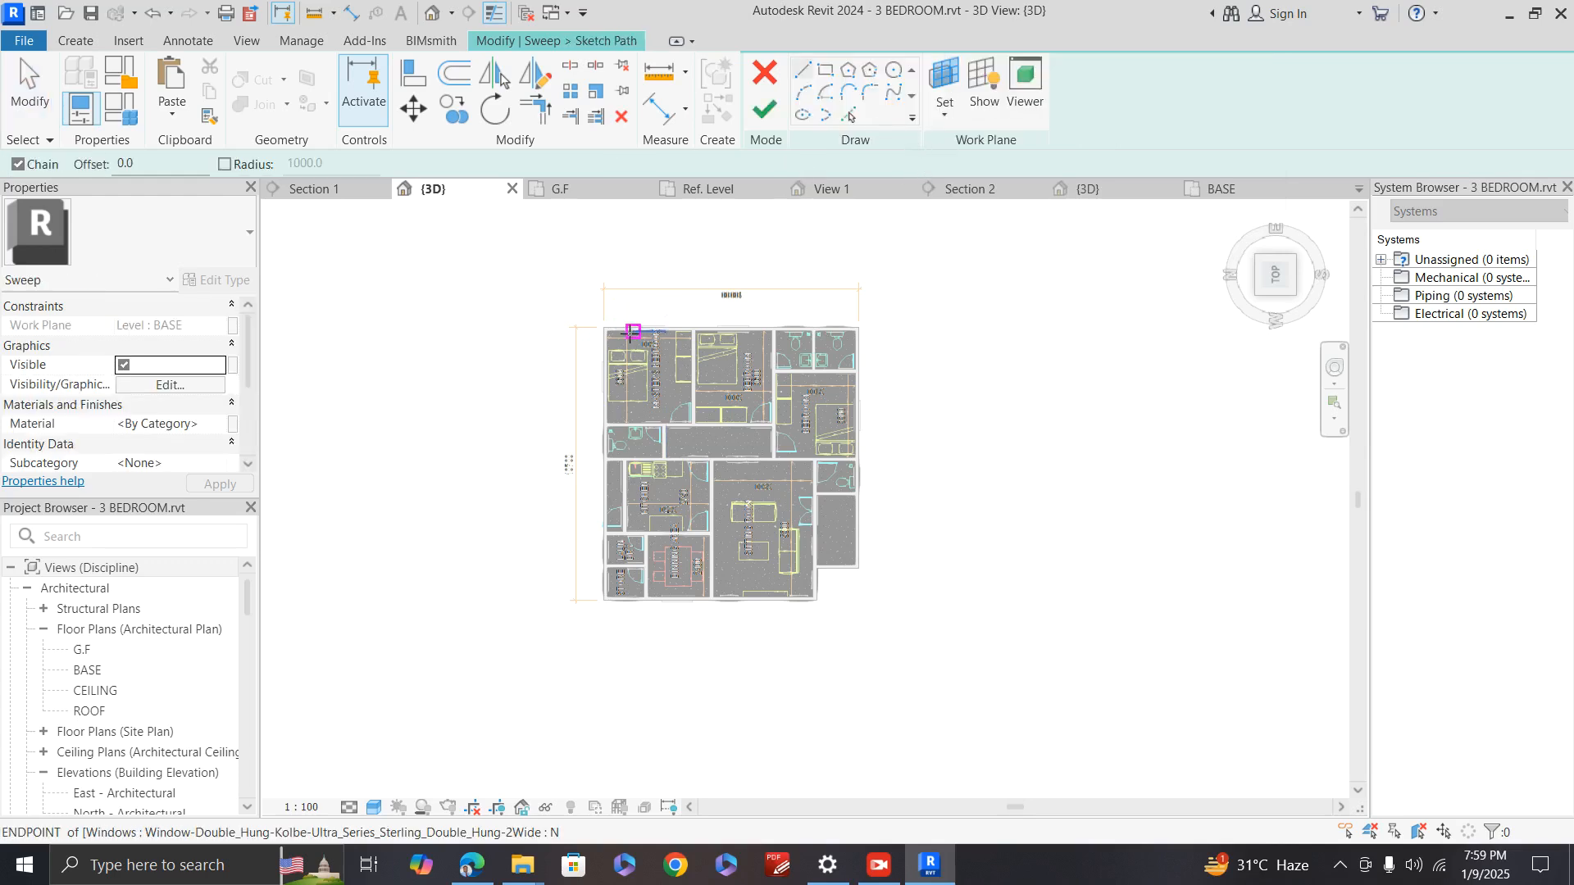
pyautogui.scroll(5, 625, 335)
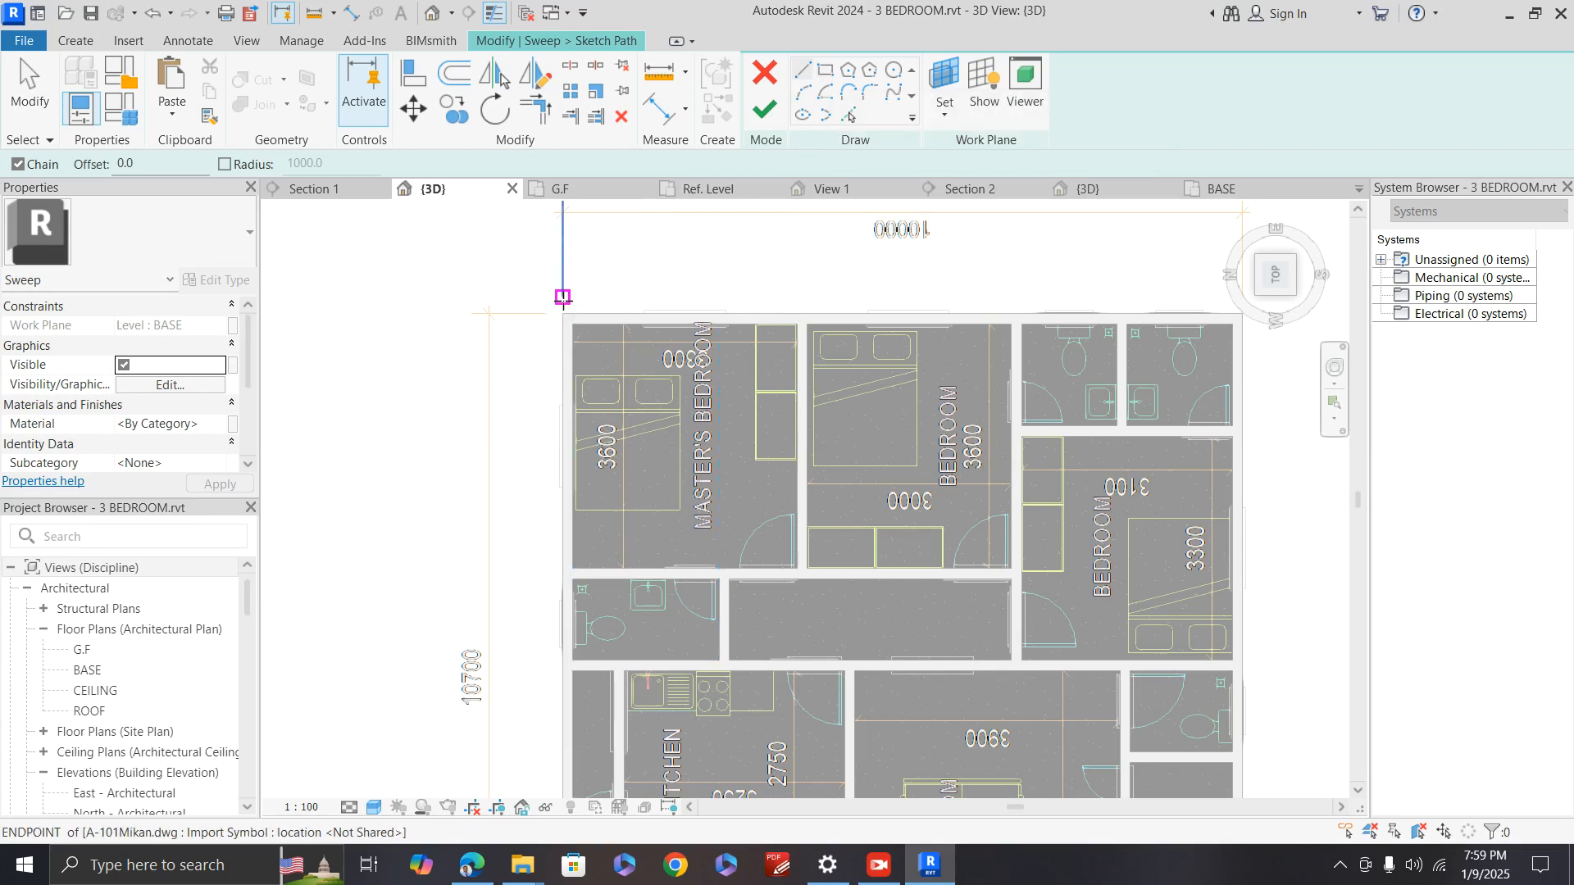
pyautogui.scroll(-3, 864, 282)
pyautogui.scroll(5, 925, 308)
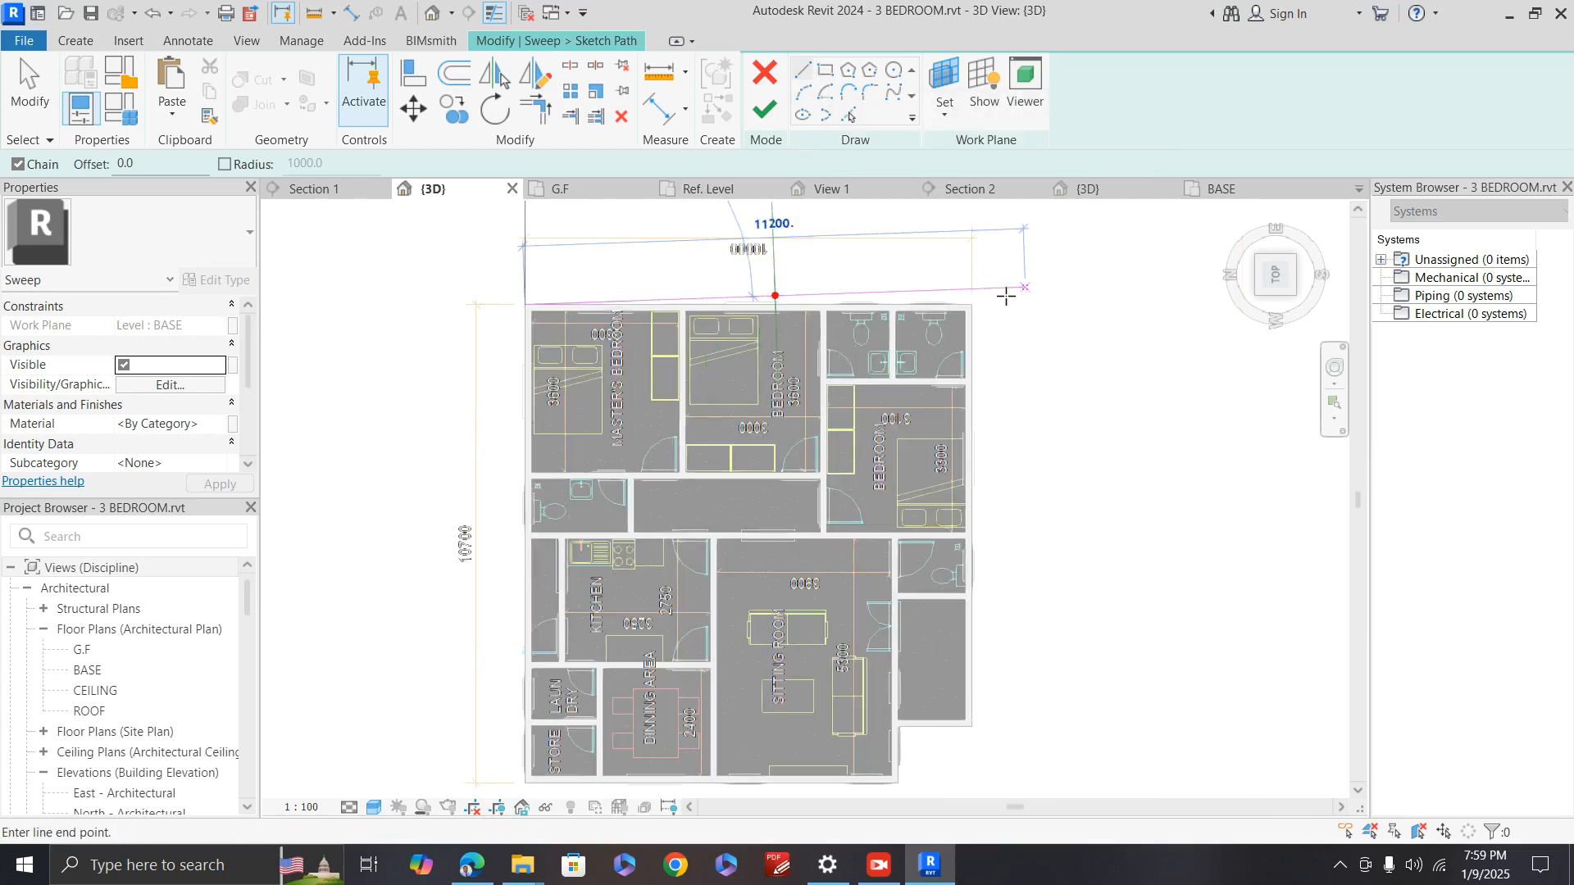
pyautogui.click(929, 320)
pyautogui.scroll(-3, 910, 267)
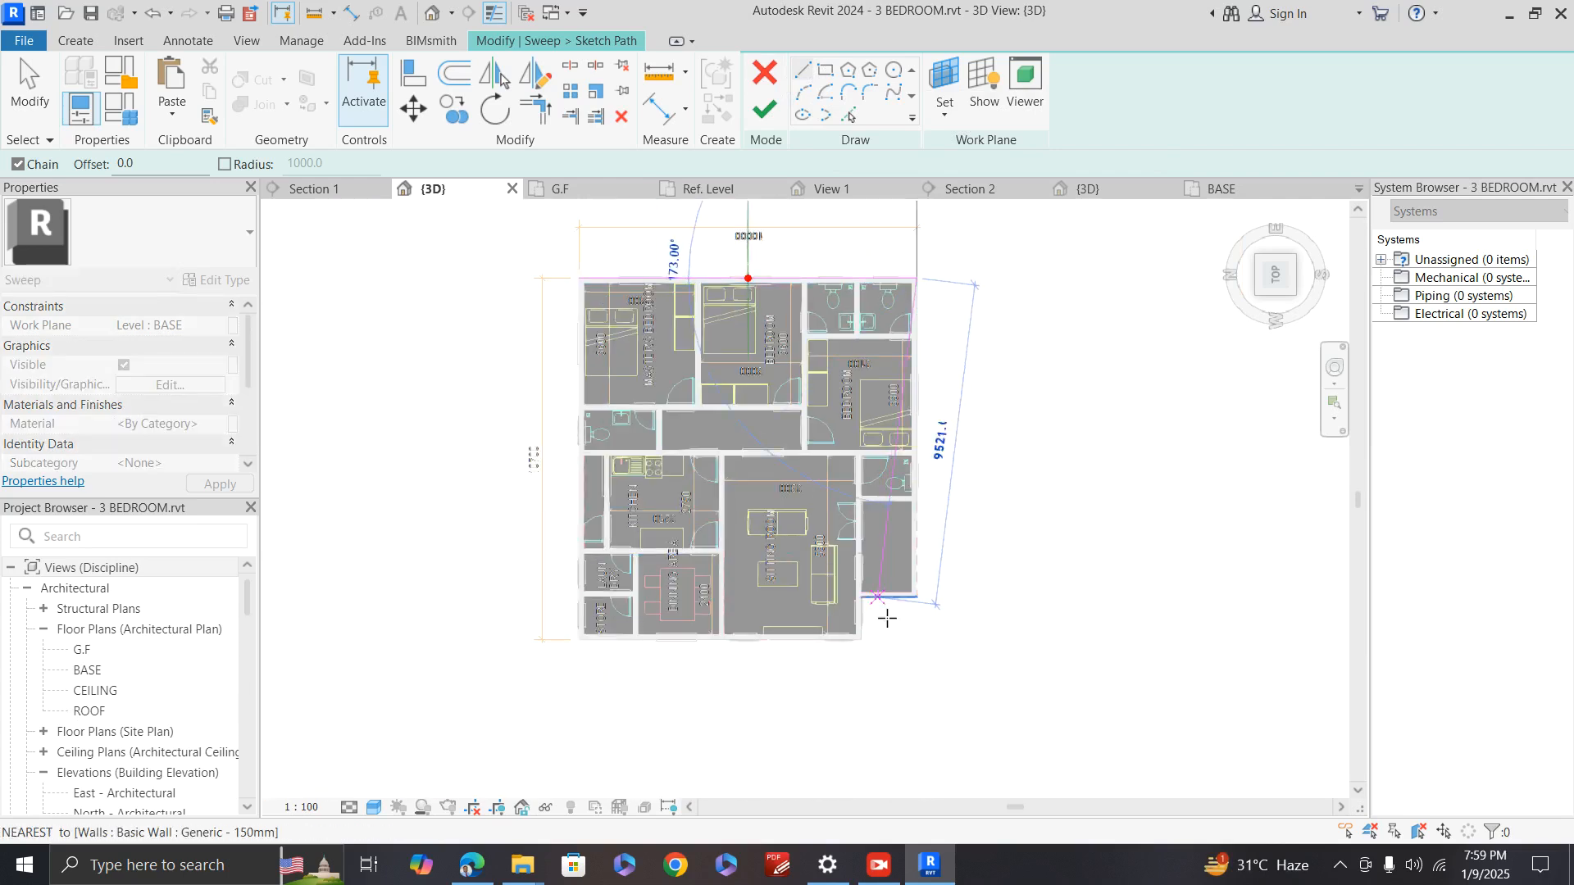
# Step: Continue the sweep path along the side wall to the porch corner, 1650 mm along the porch edge, and along the sitting room wall to its outer corner
pyautogui.scroll(3, 919, 619)
pyautogui.click(911, 585)
pyautogui.scroll(4, 849, 594)
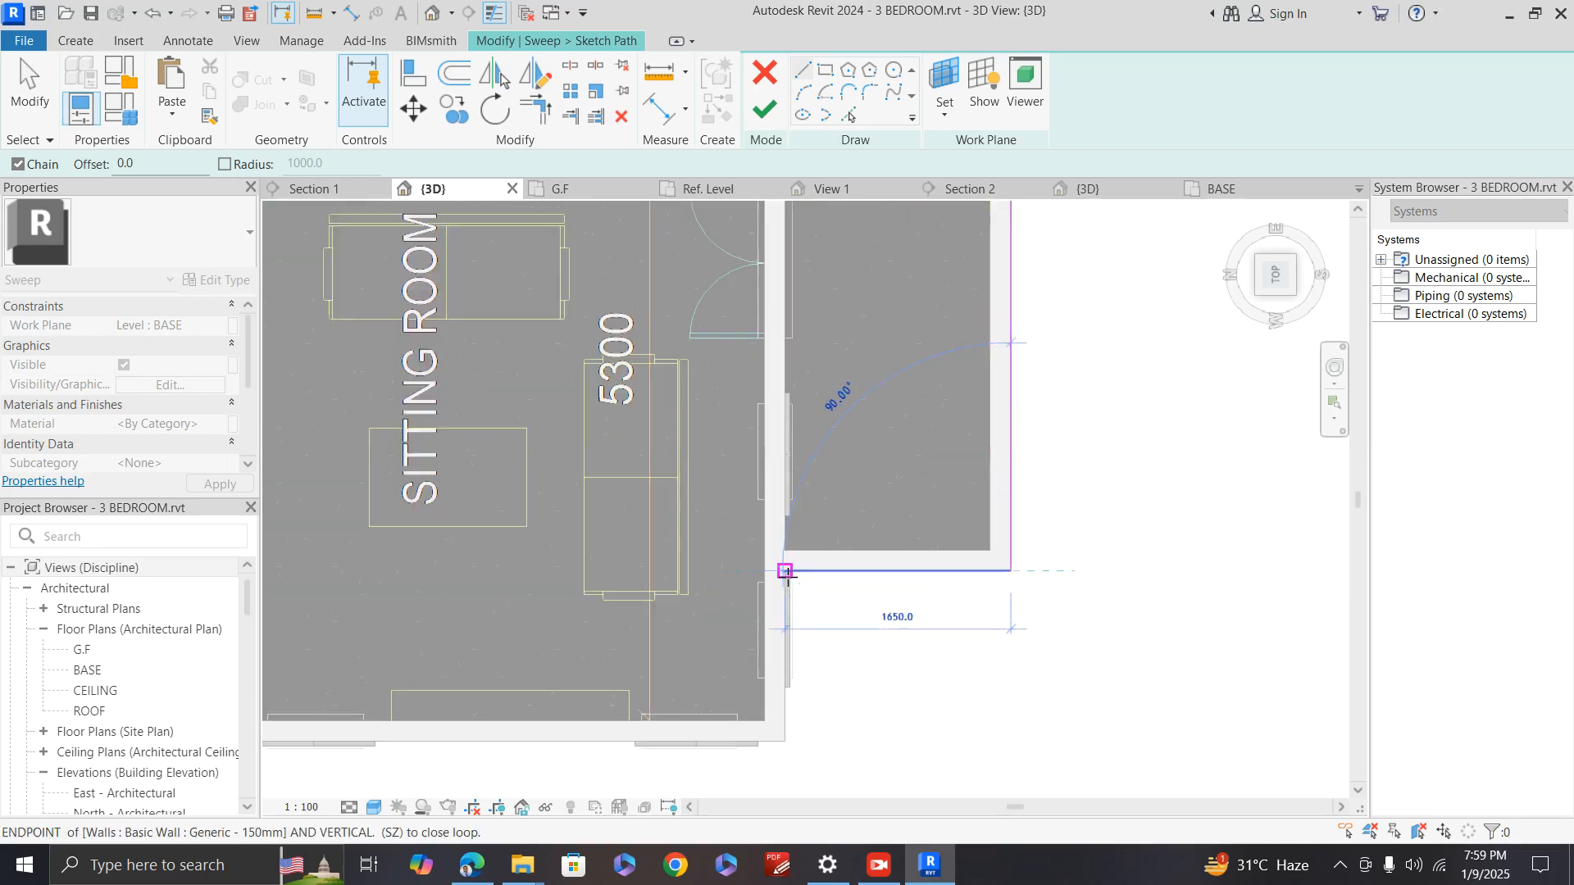
pyautogui.click(786, 572)
pyautogui.scroll(-2, 785, 571)
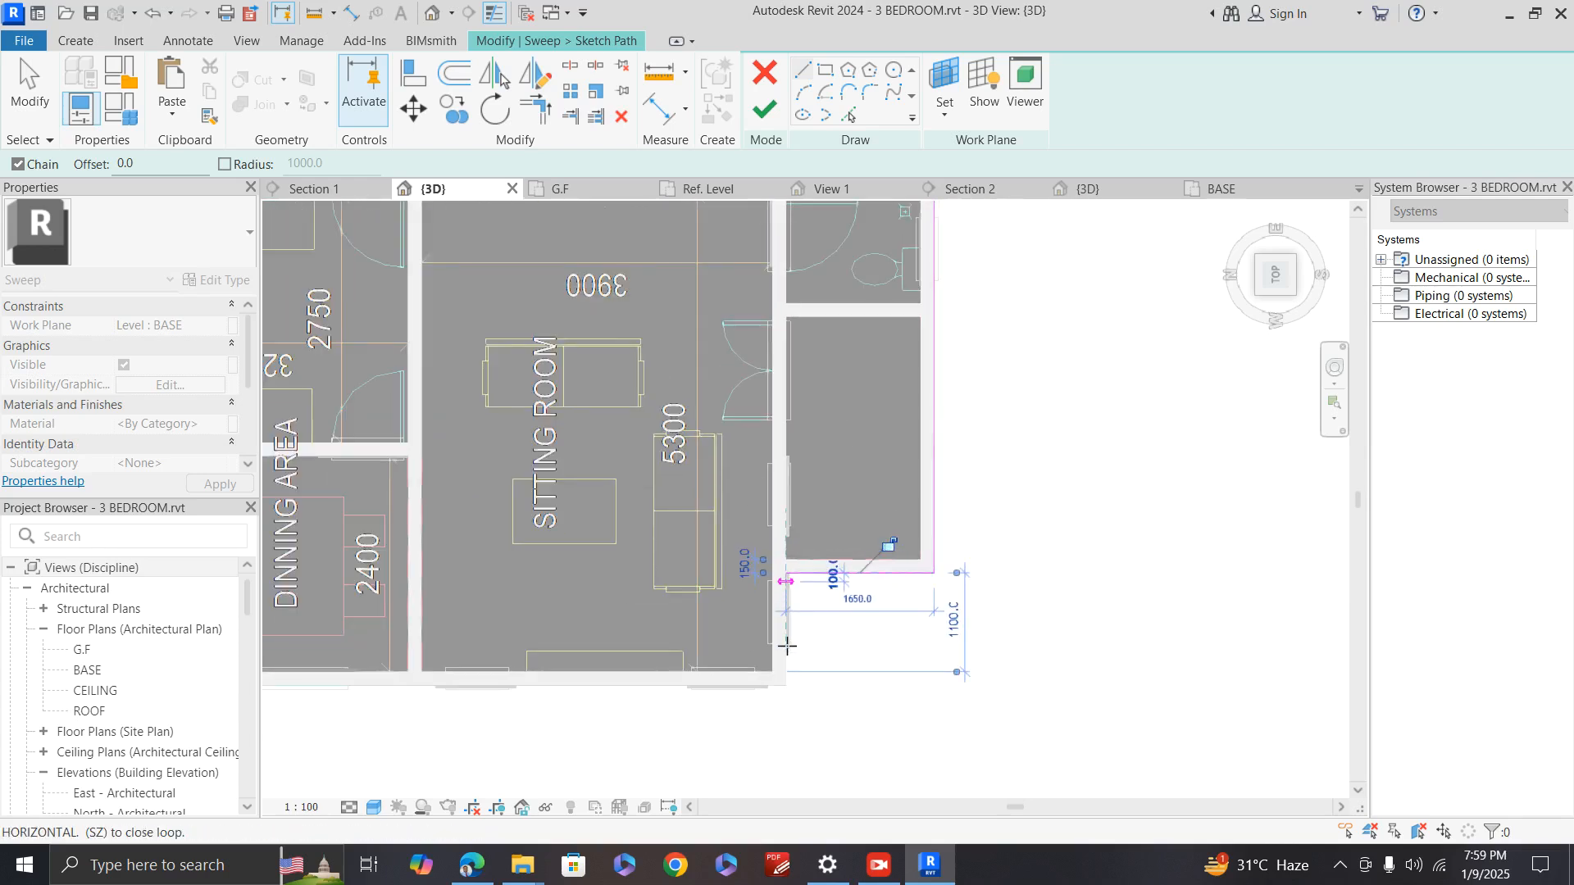
pyautogui.click(785, 686)
pyautogui.scroll(-2, 786, 686)
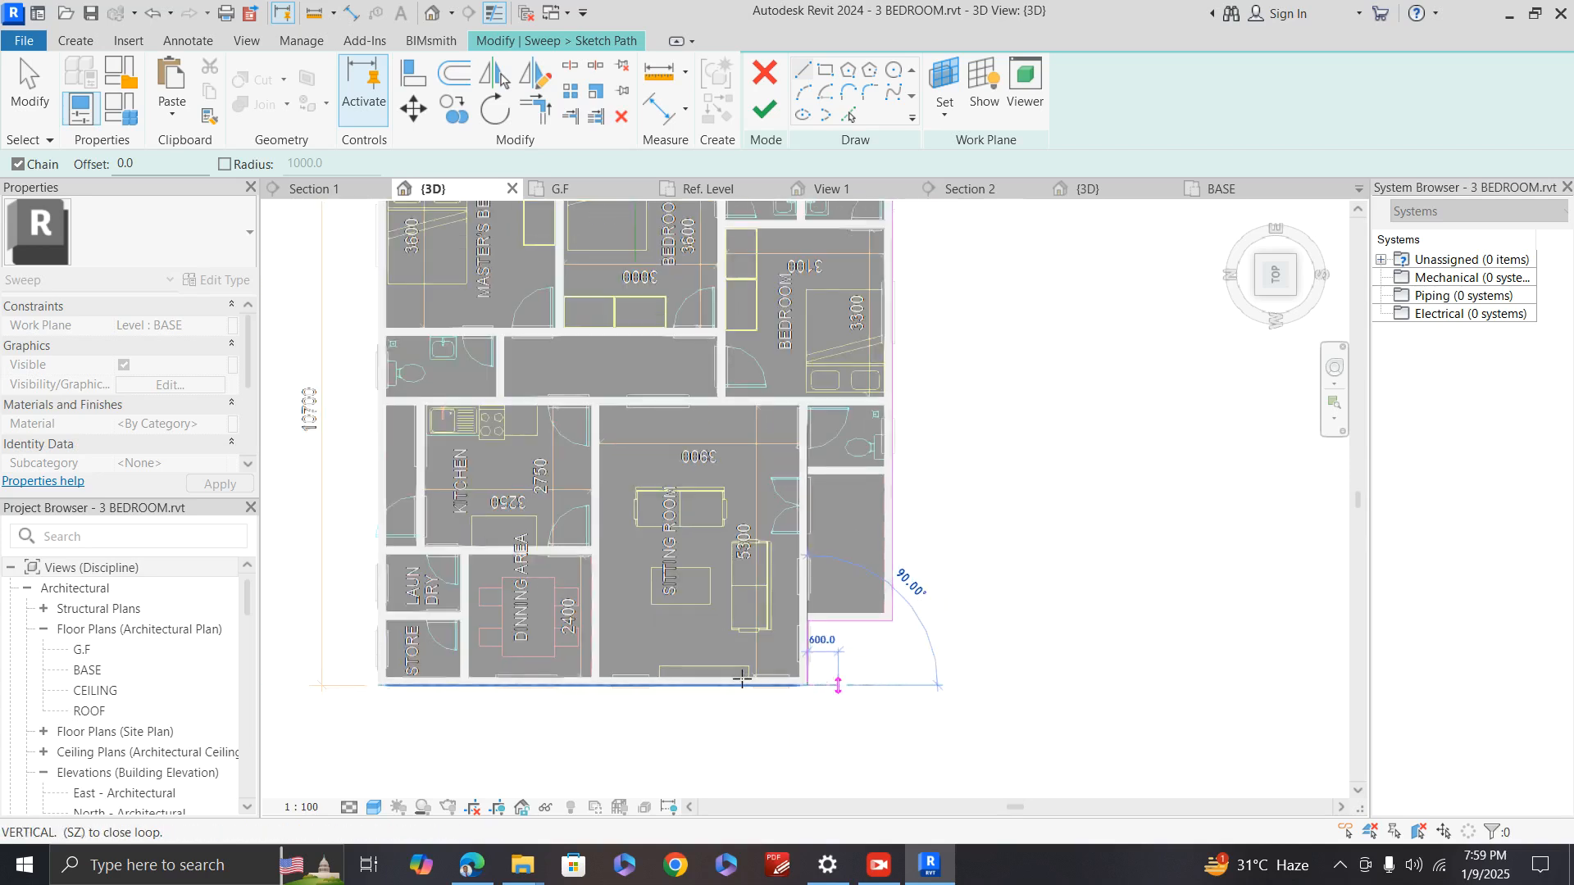
# Step: Sketch the path 8350 mm to the store's outer corner, close it at the master's bedroom corner, and finish the path
pyautogui.scroll(-2, 784, 680)
pyautogui.scroll(4, 552, 685)
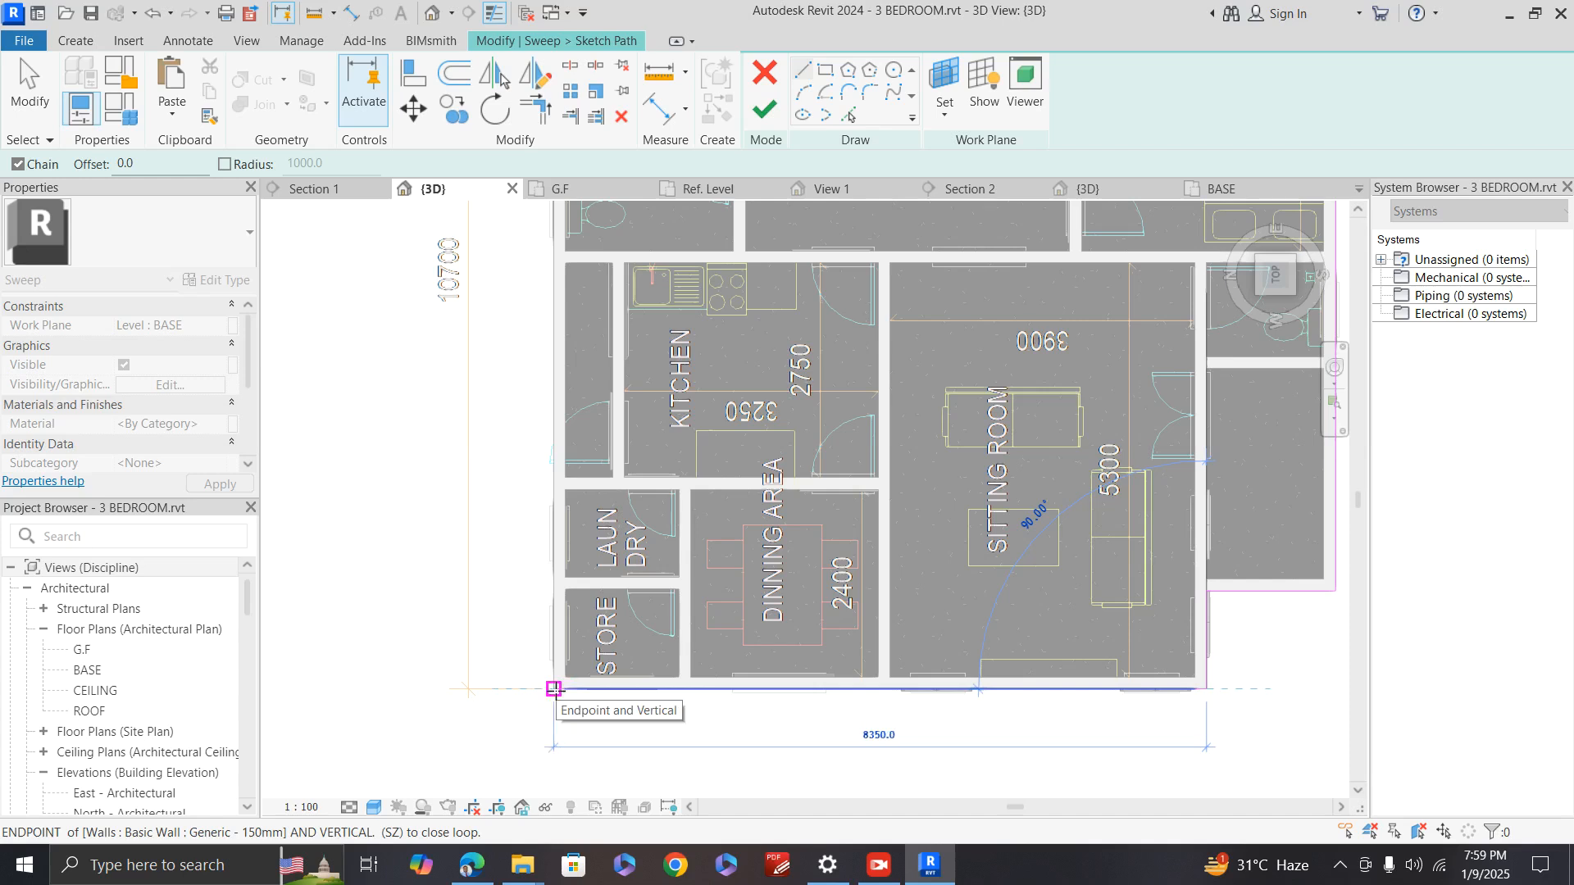
pyautogui.click(556, 690)
pyautogui.scroll(-3, 556, 690)
pyautogui.scroll(1, 551, 623)
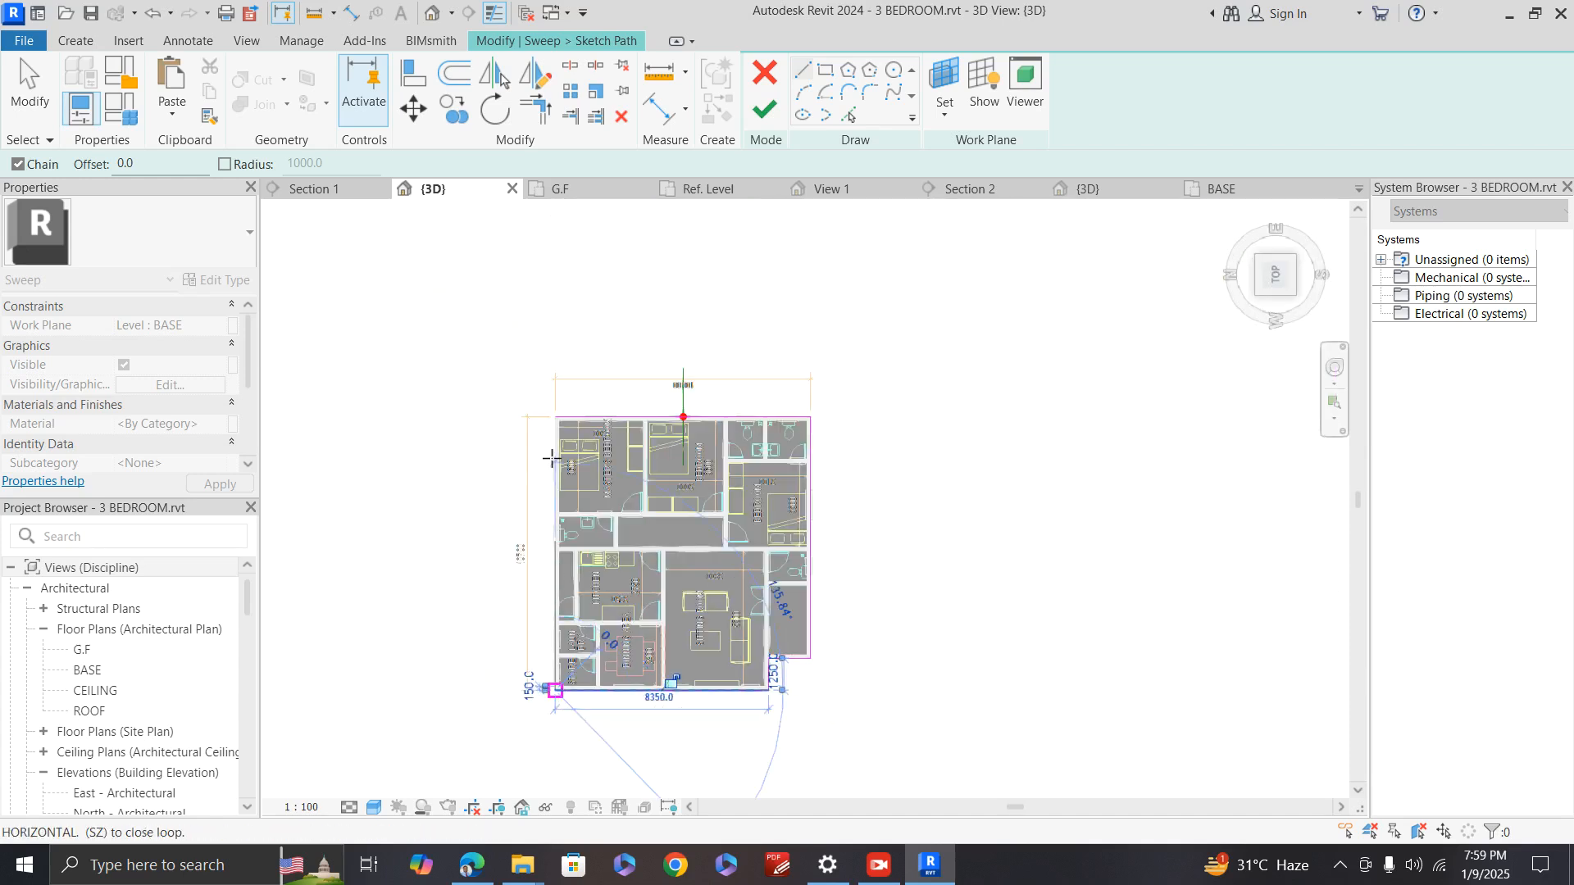
pyautogui.scroll(1, 556, 416)
pyautogui.scroll(2, 556, 417)
pyautogui.click(557, 379)
pyautogui.press('Escape')
pyautogui.press('Escape')
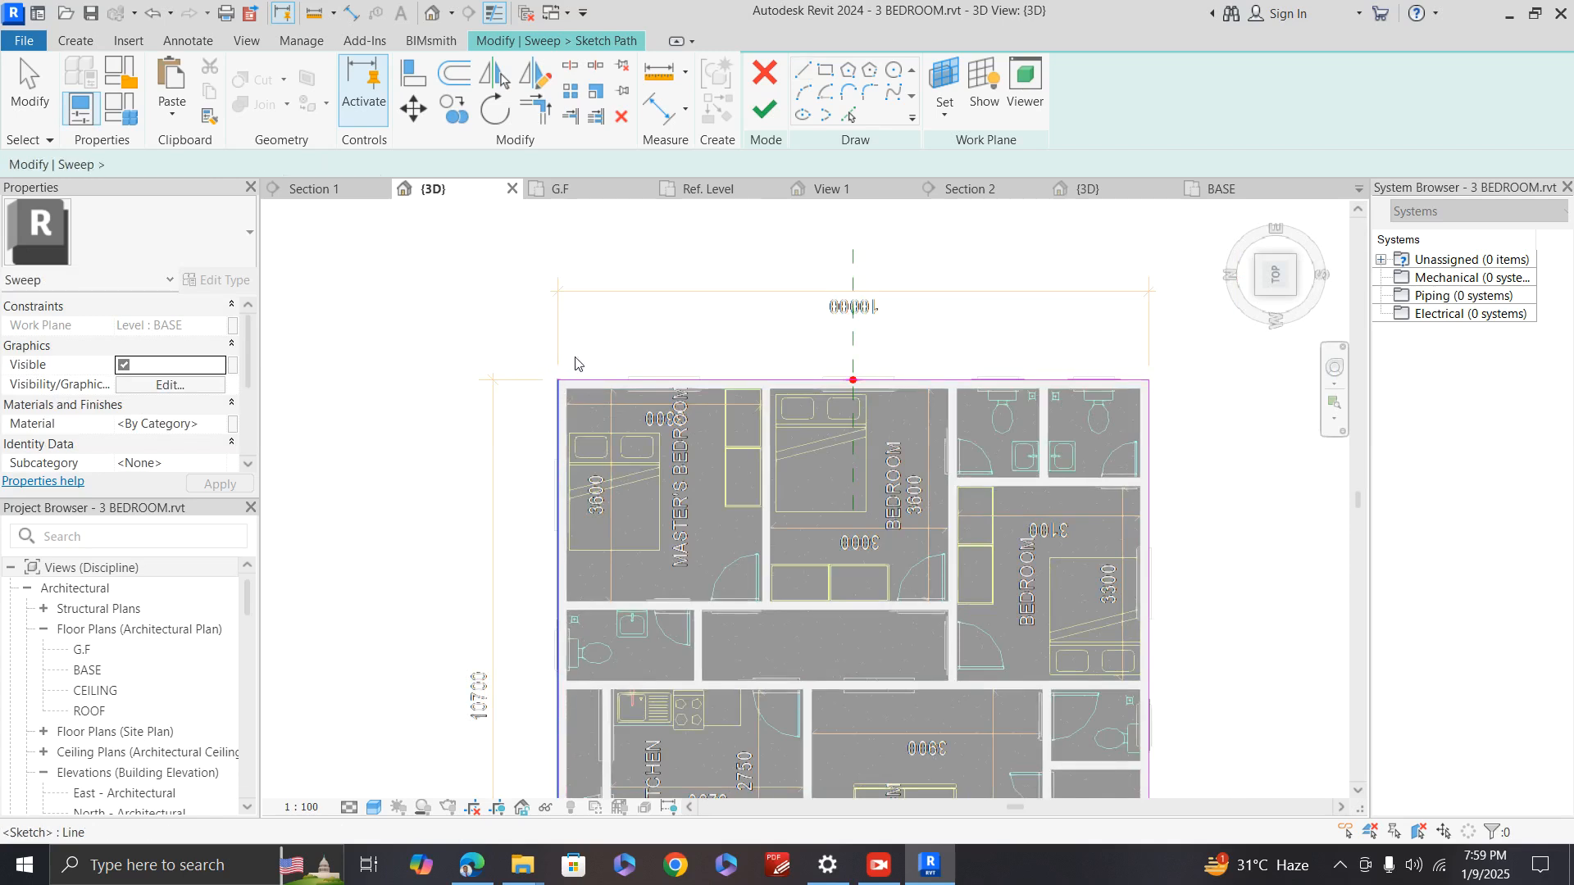
pyautogui.scroll(-3, 574, 359)
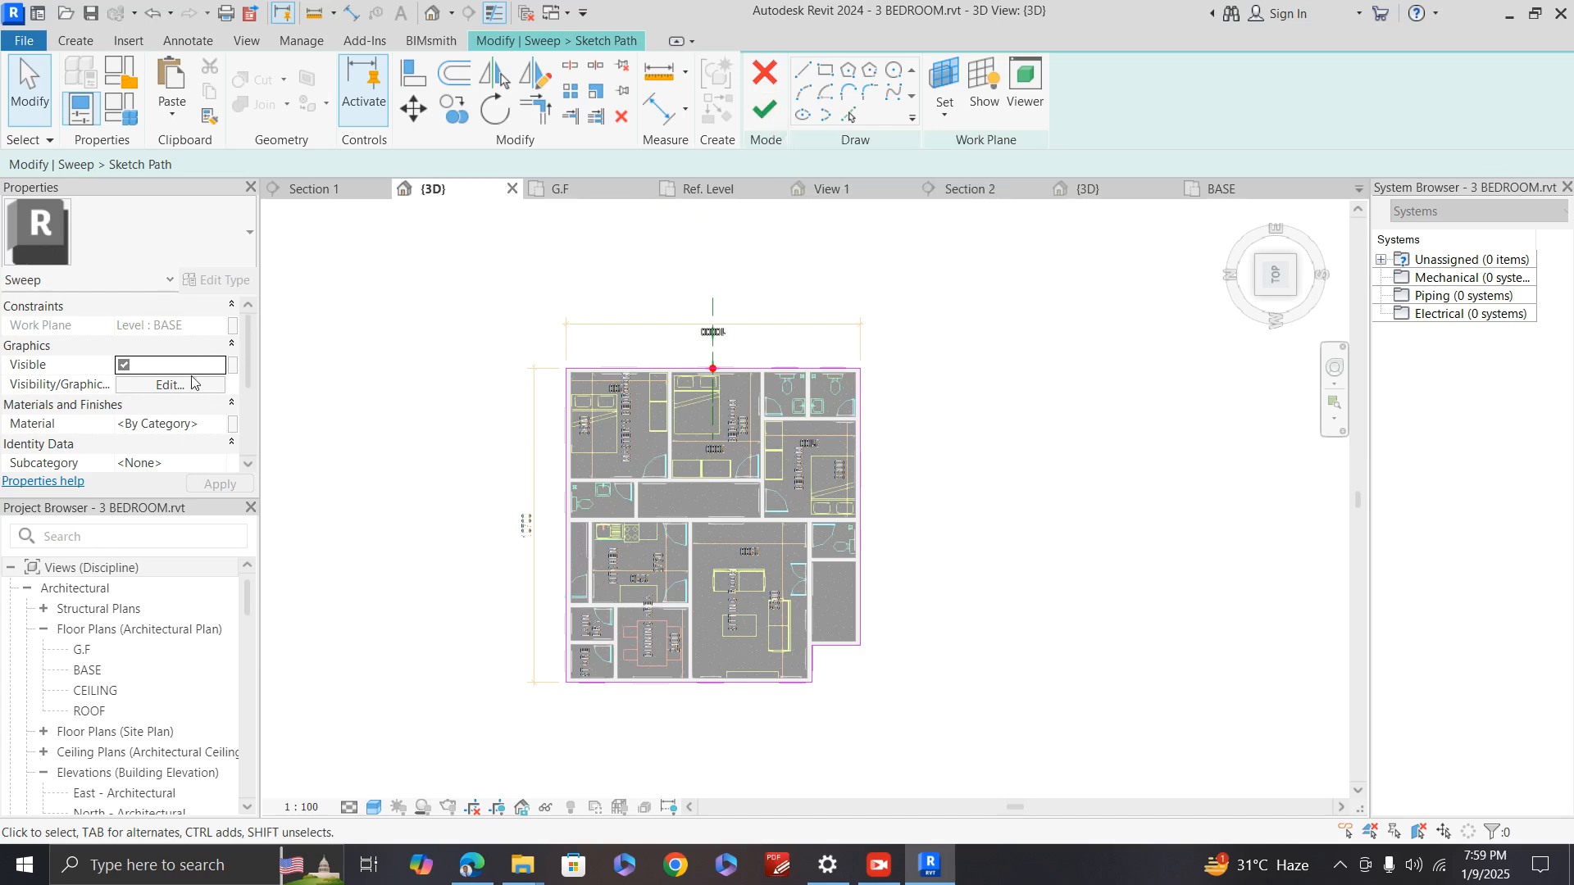
pyautogui.click(764, 110)
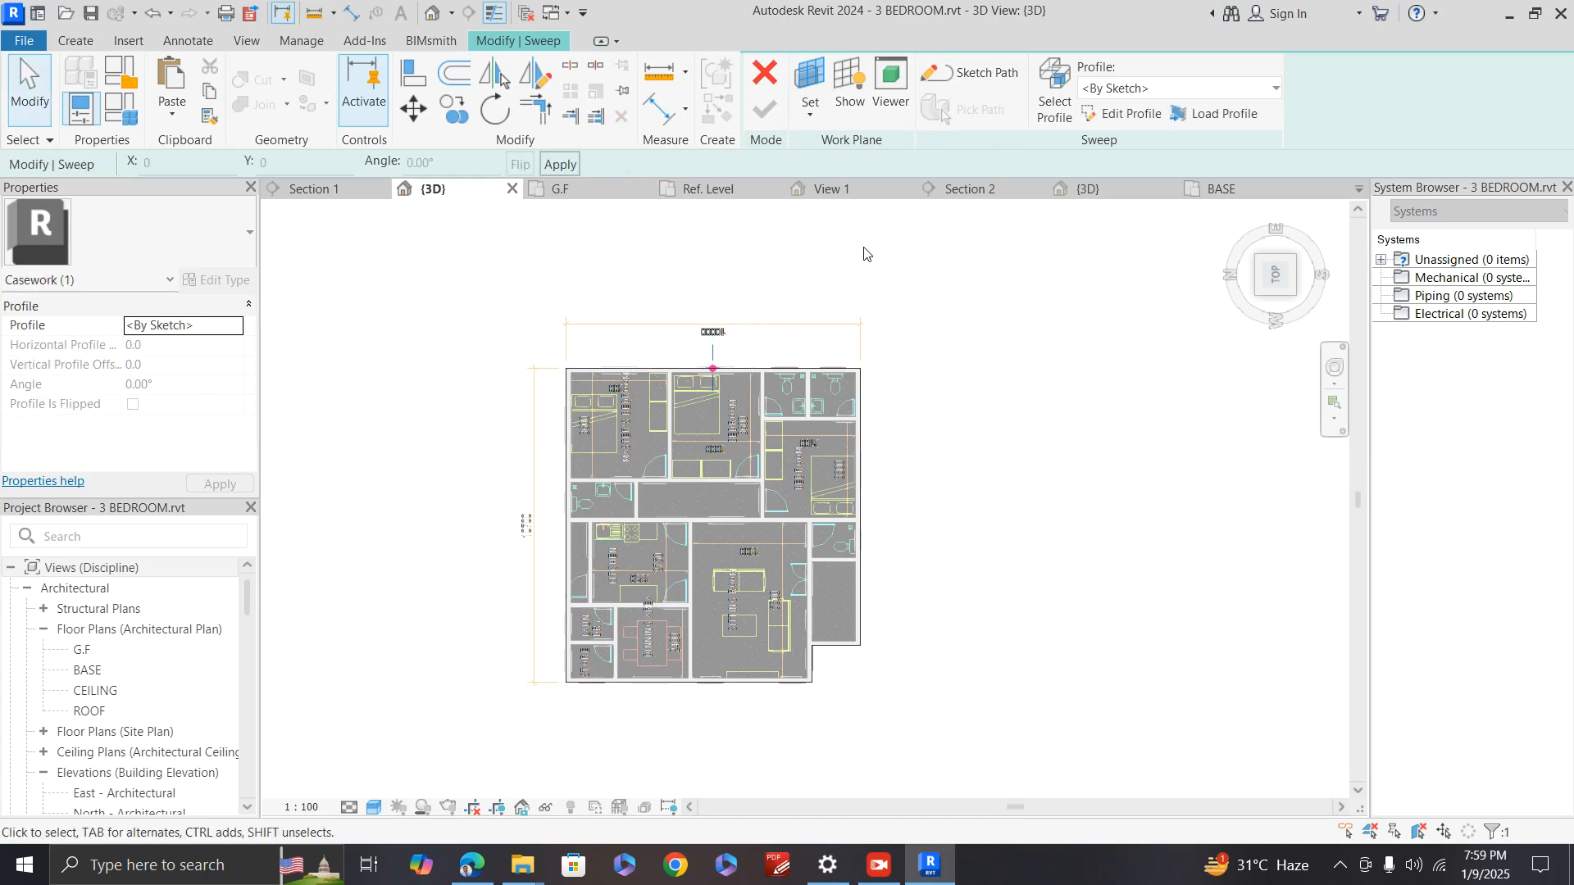
pyautogui.click(1123, 113)
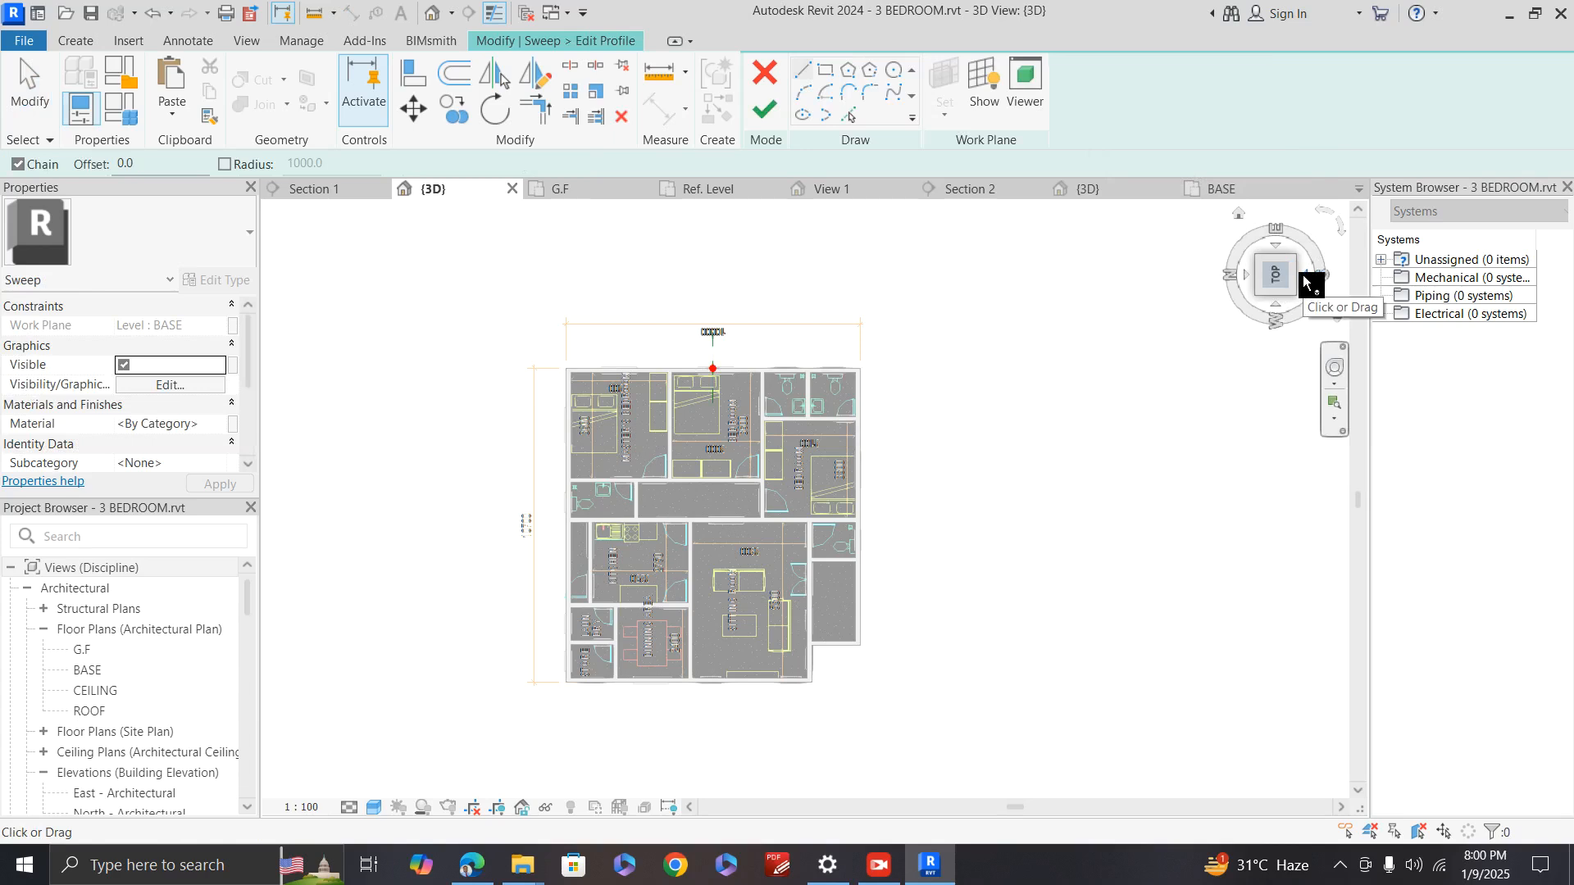
pyautogui.click(1275, 305)
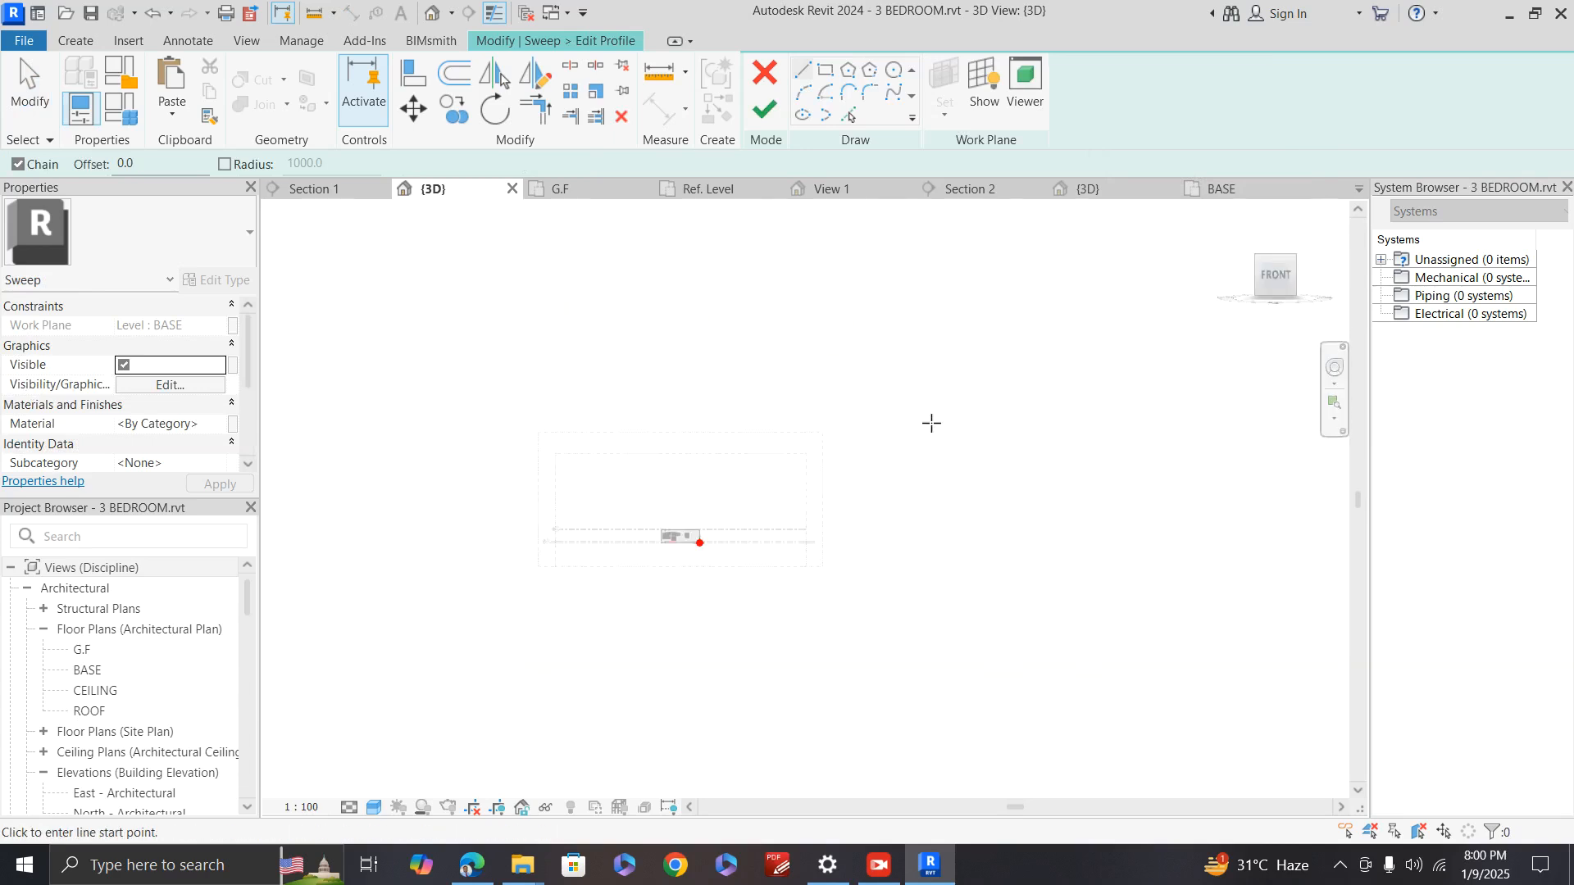
pyautogui.scroll(3, 697, 623)
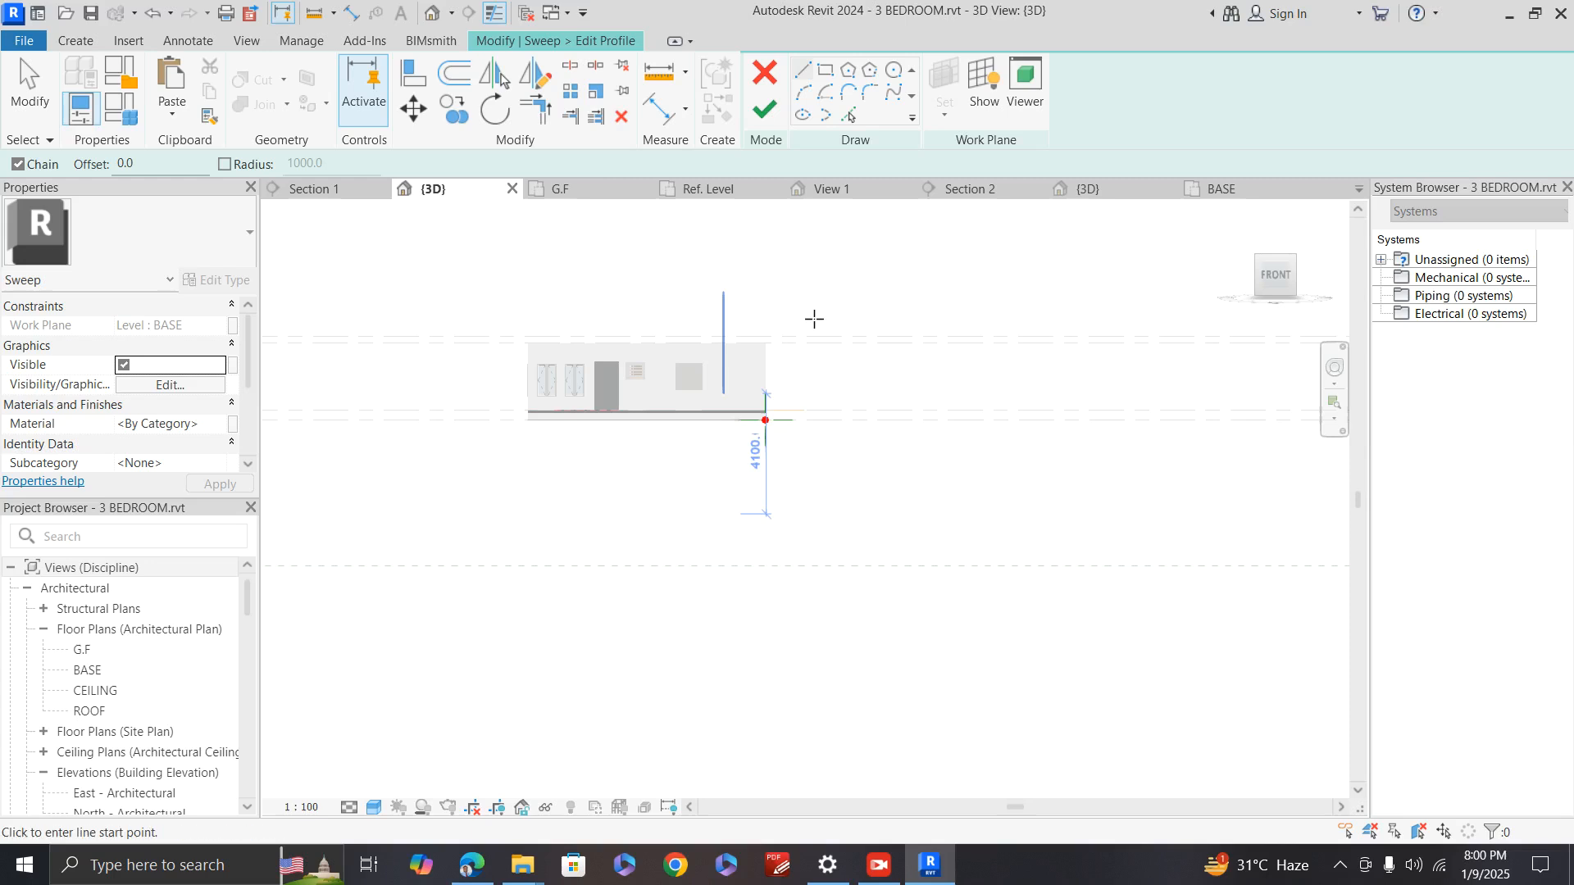
pyautogui.scroll(4, 812, 328)
pyautogui.scroll(-2, 791, 416)
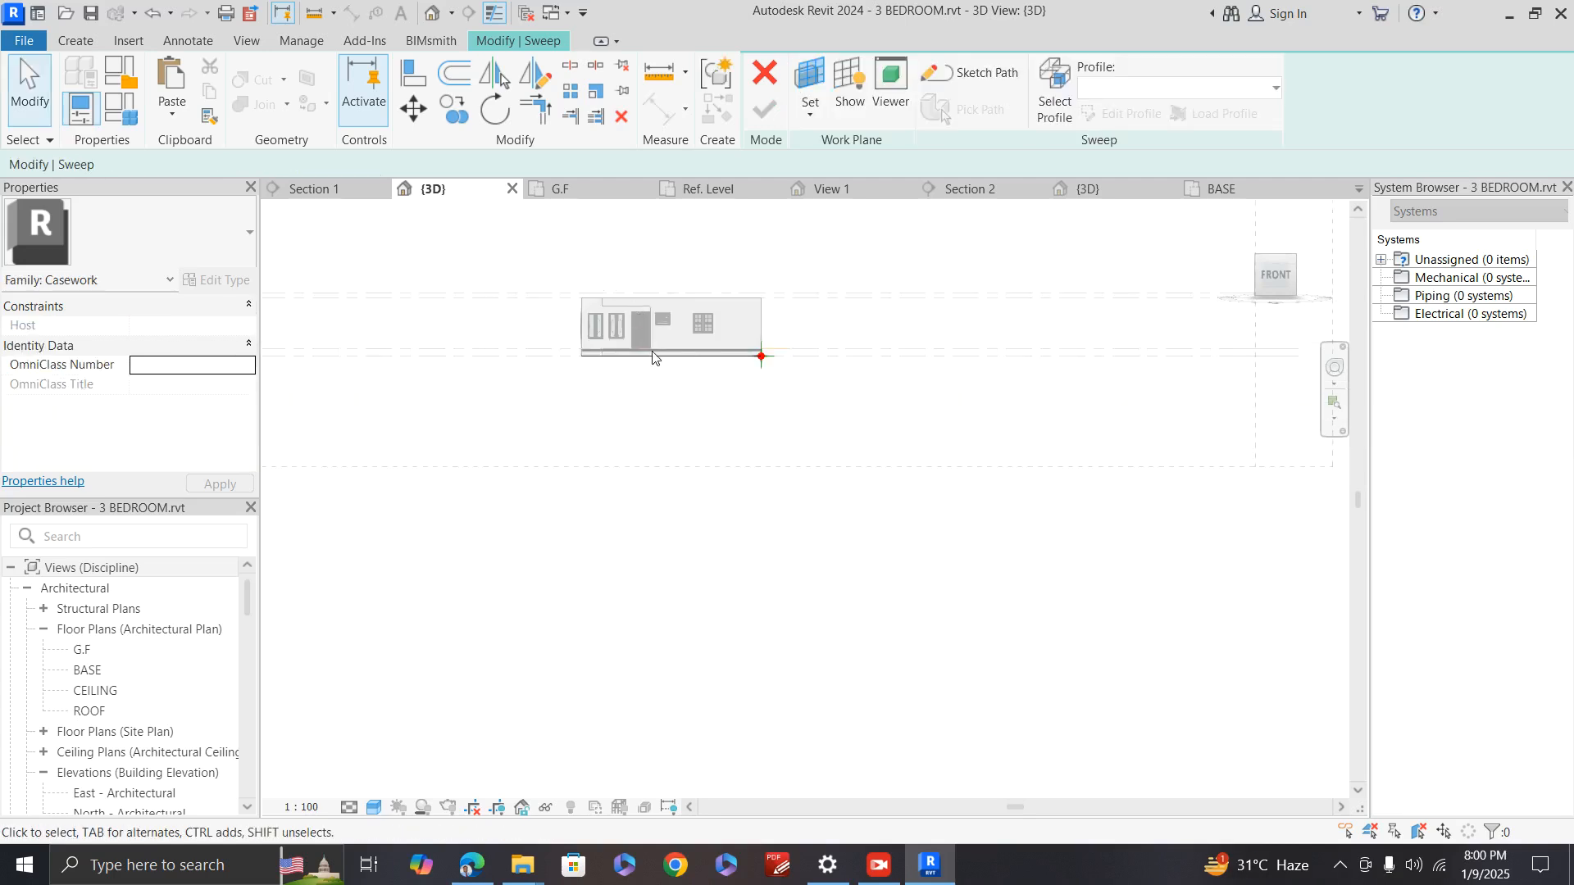
# Step: Set the sweep's work plane to Level : CEILING
pyautogui.scroll(2, 791, 354)
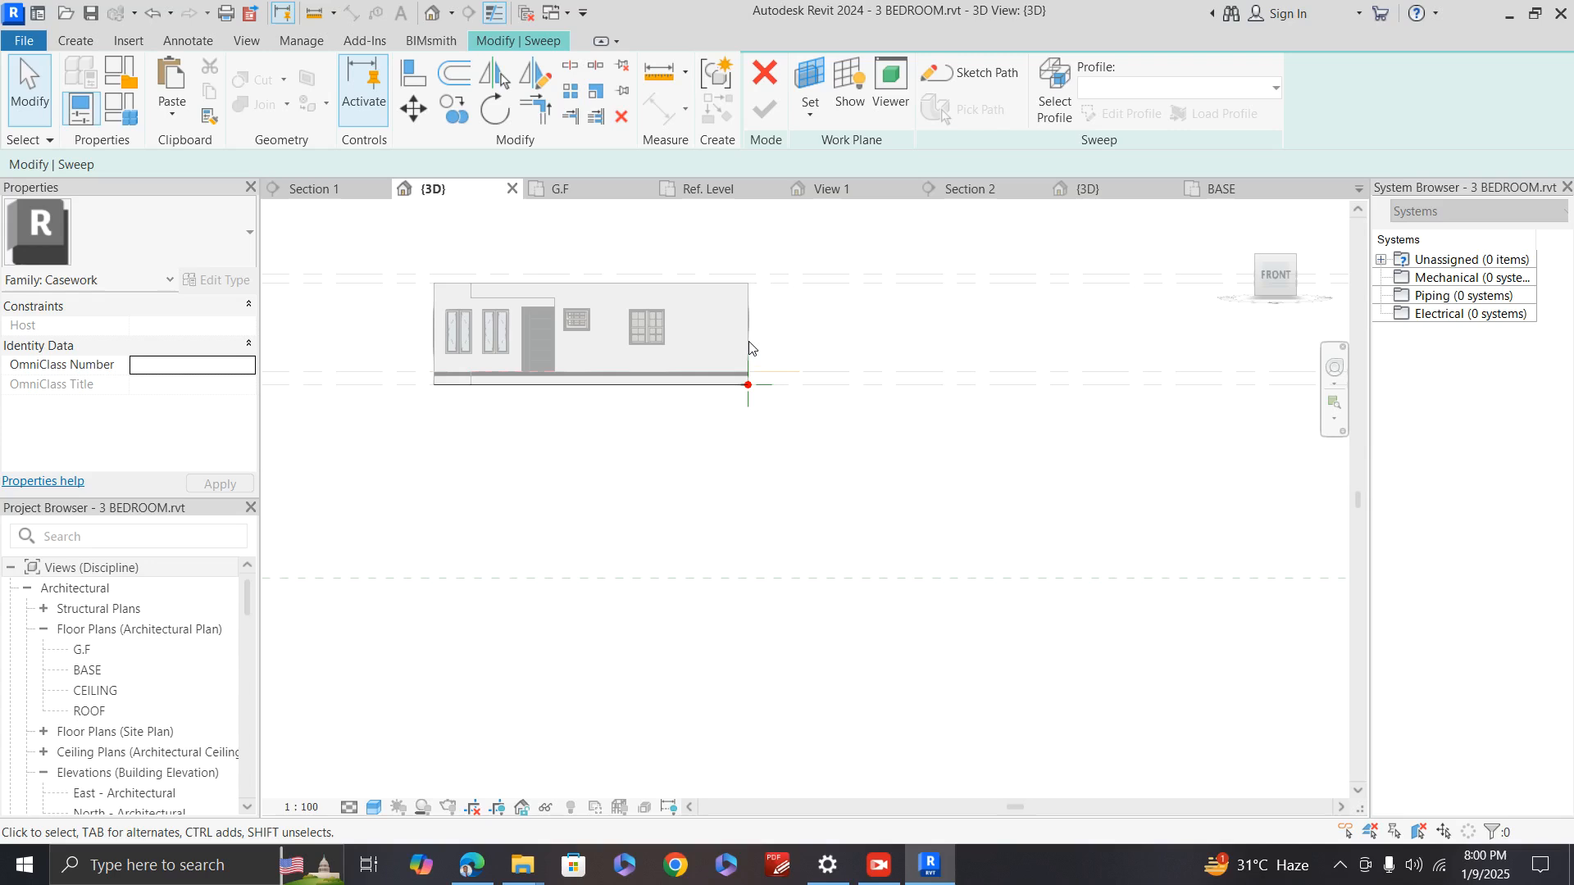
pyautogui.scroll(2, 697, 335)
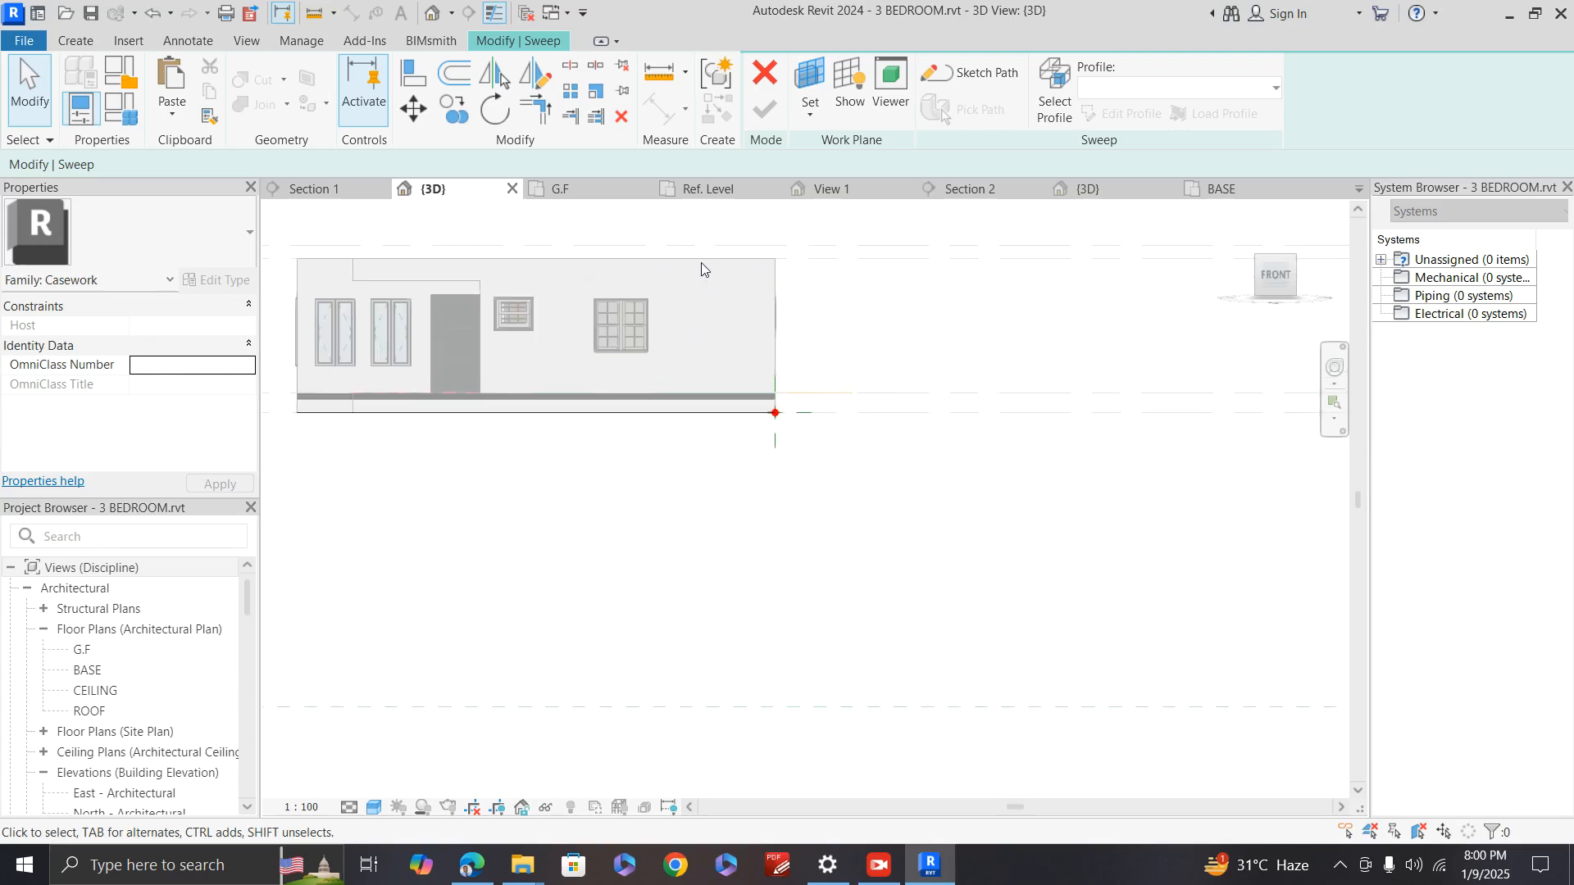
pyautogui.scroll(-1, 827, 384)
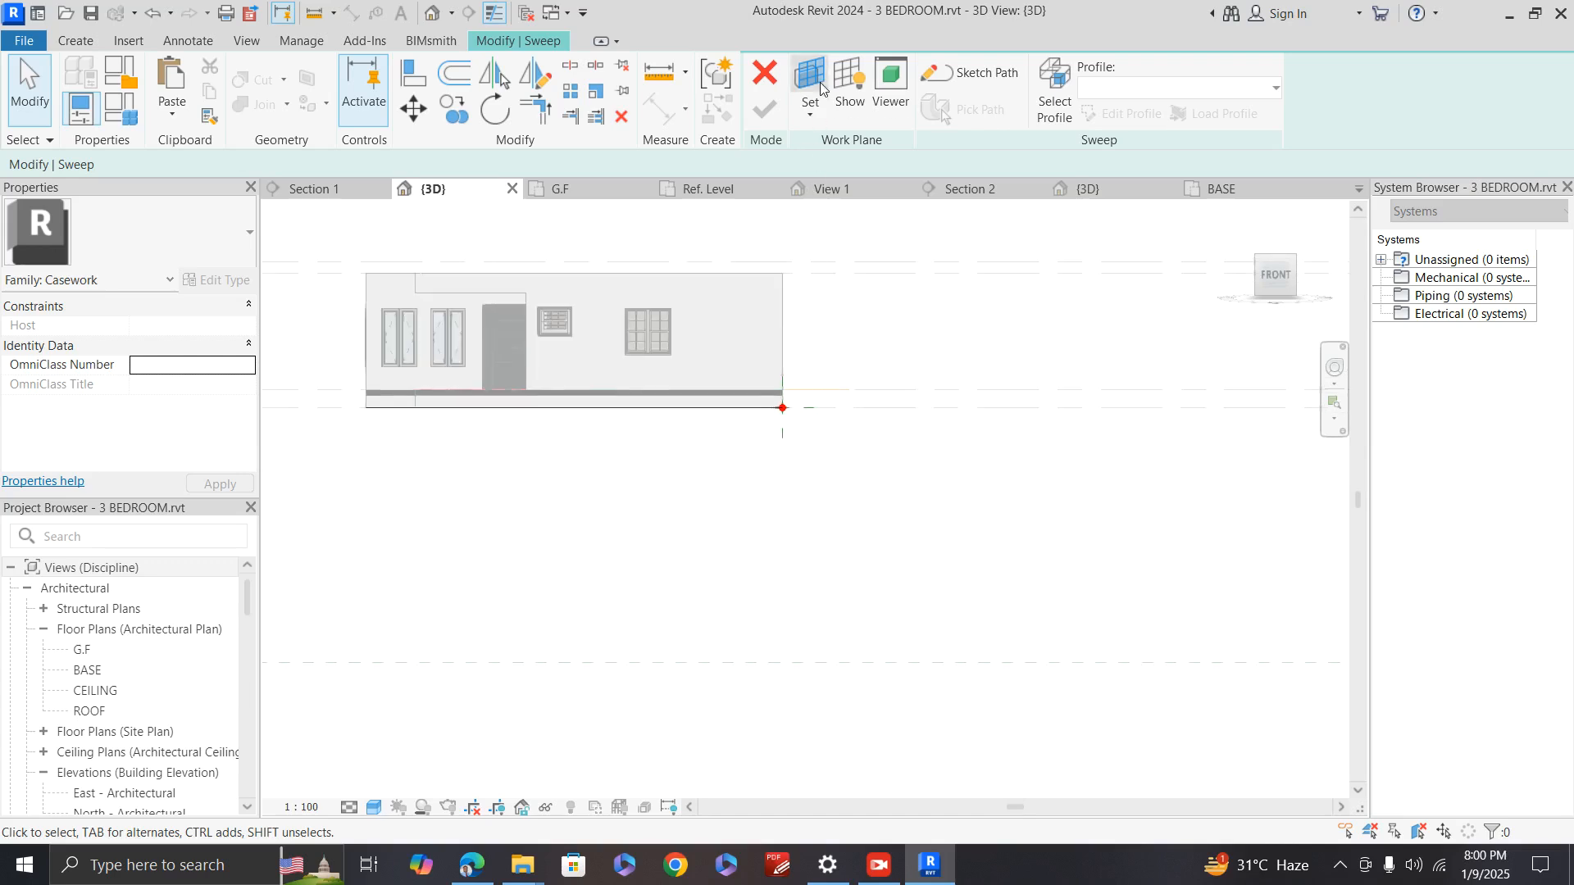
pyautogui.click(820, 114)
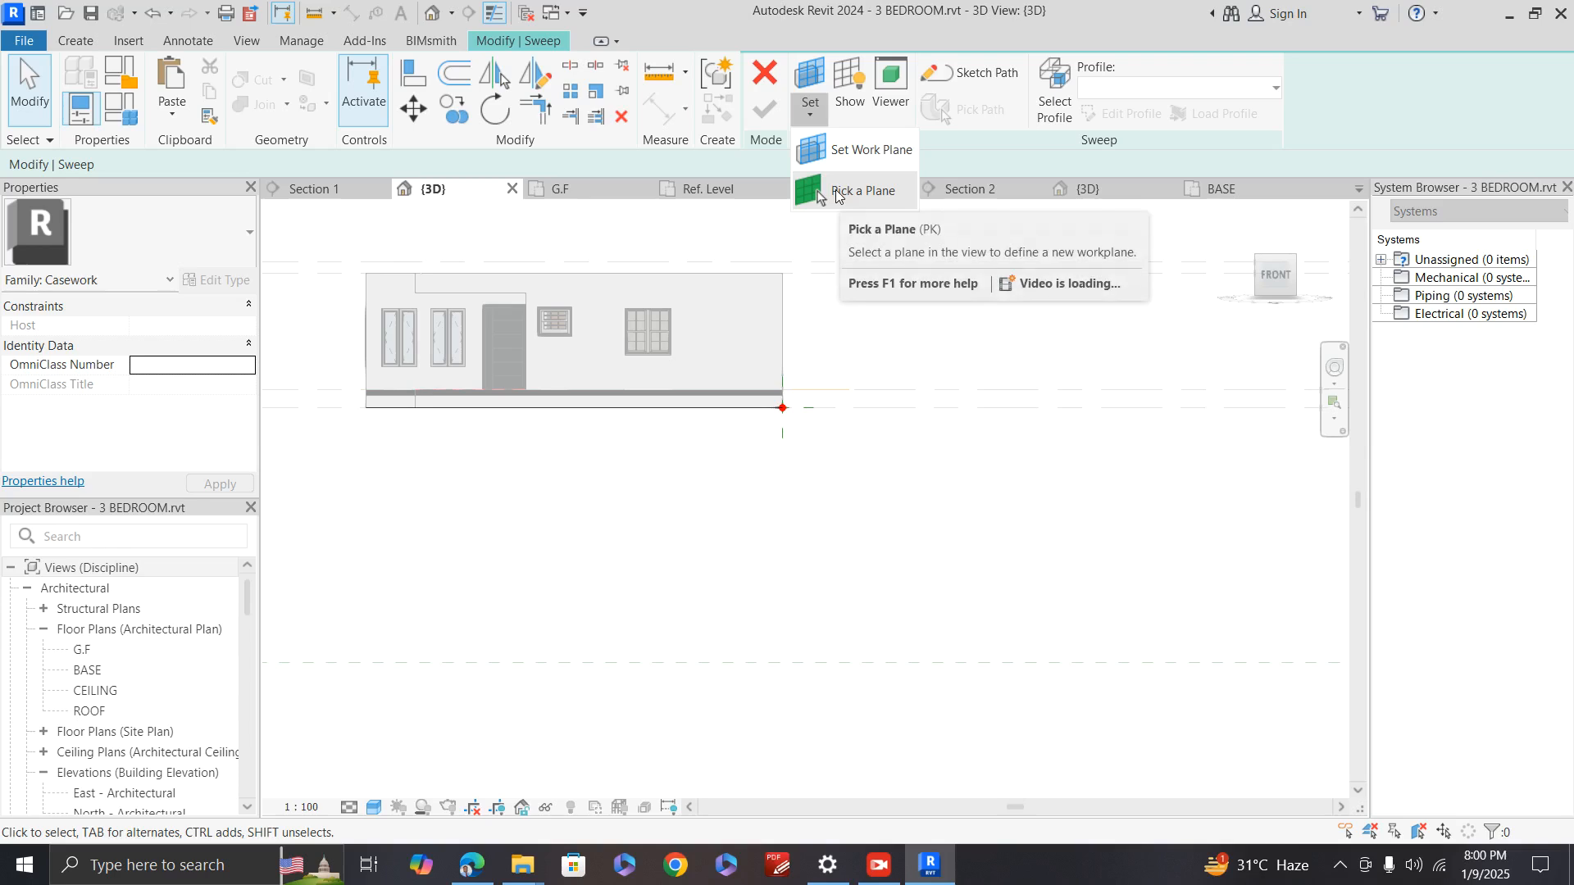
pyautogui.click(857, 151)
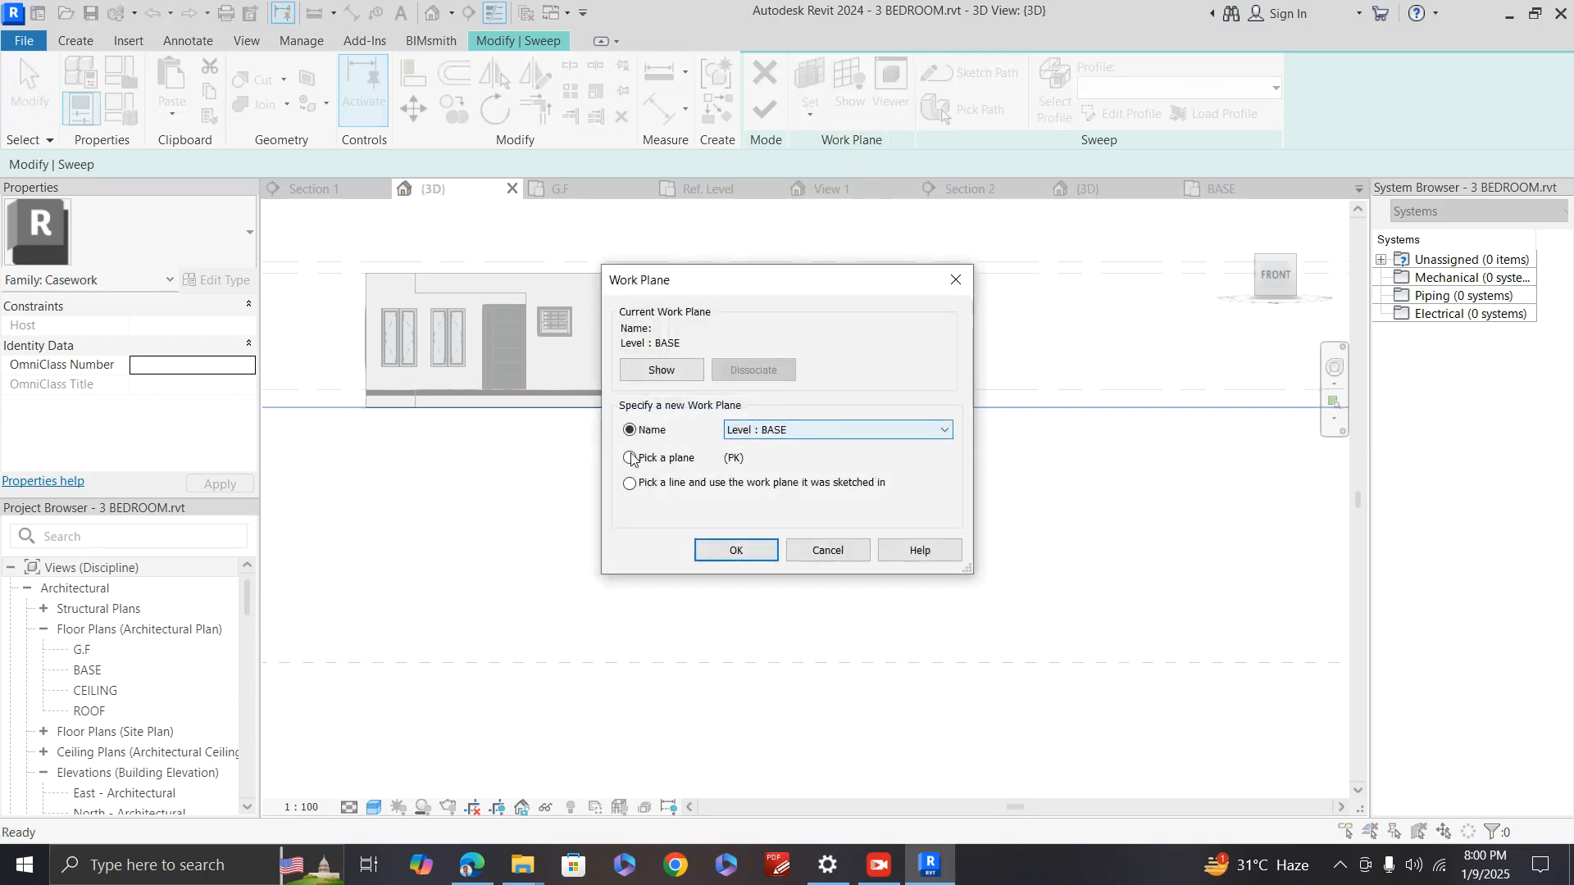
pyautogui.click(849, 434)
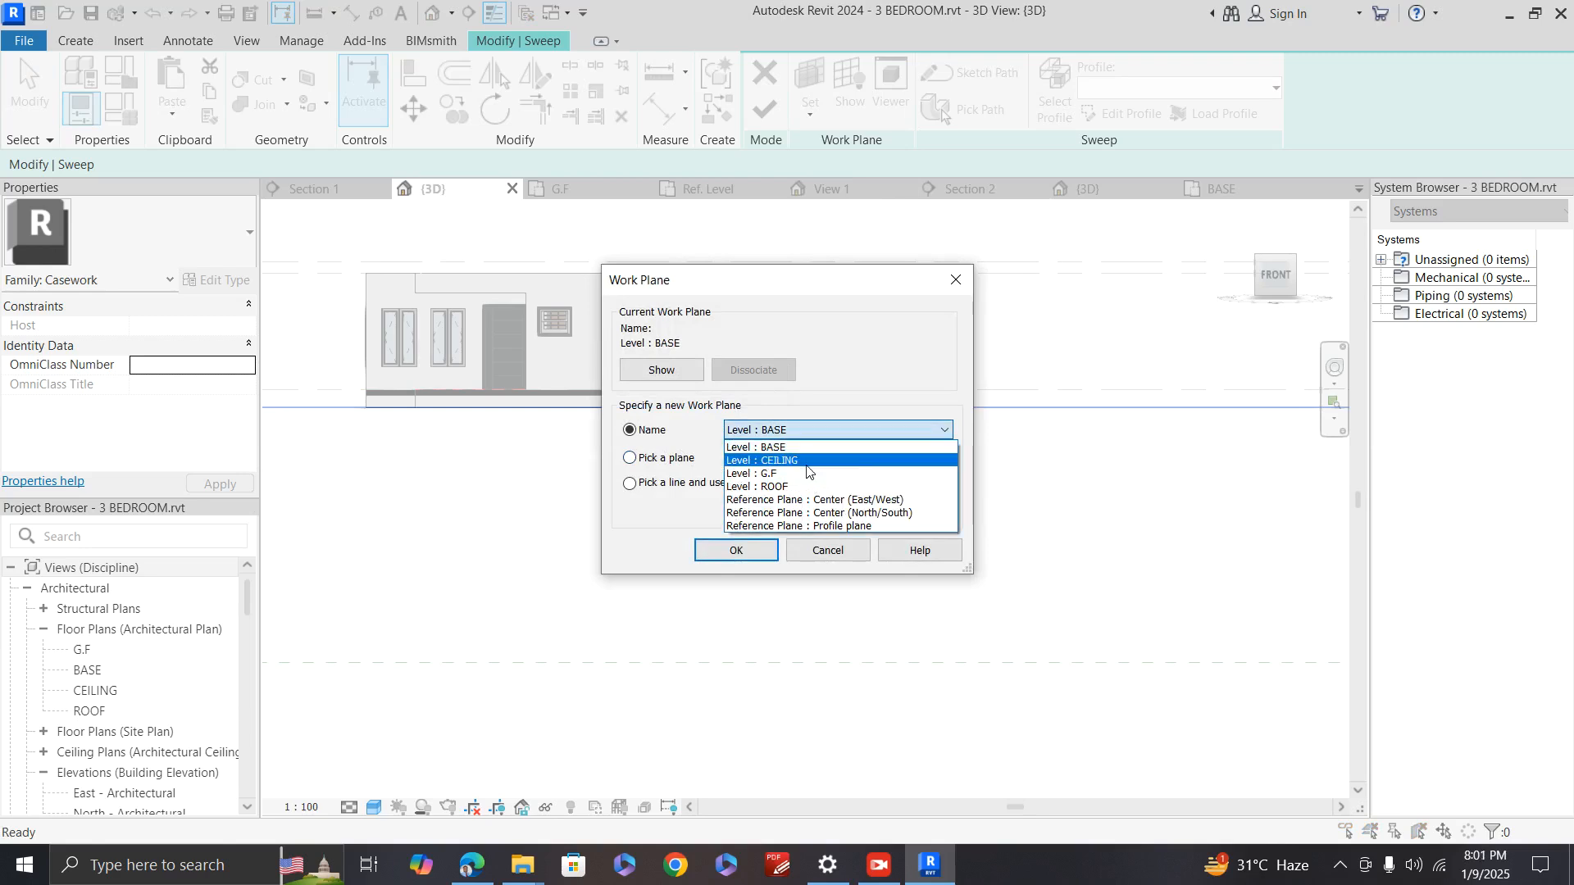
pyautogui.click(808, 461)
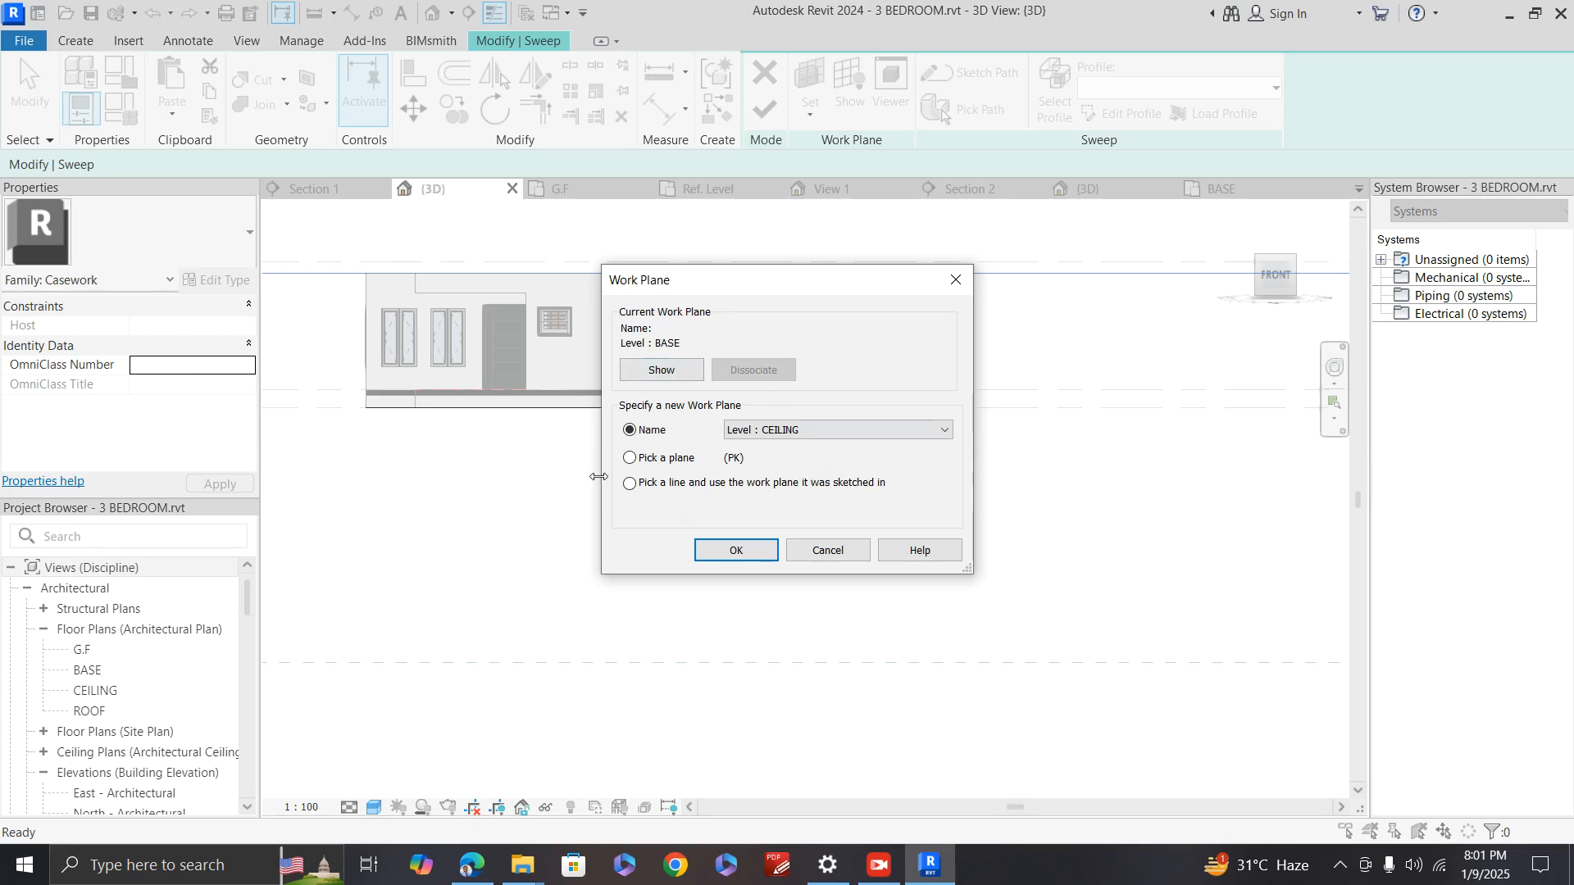
pyautogui.click(750, 553)
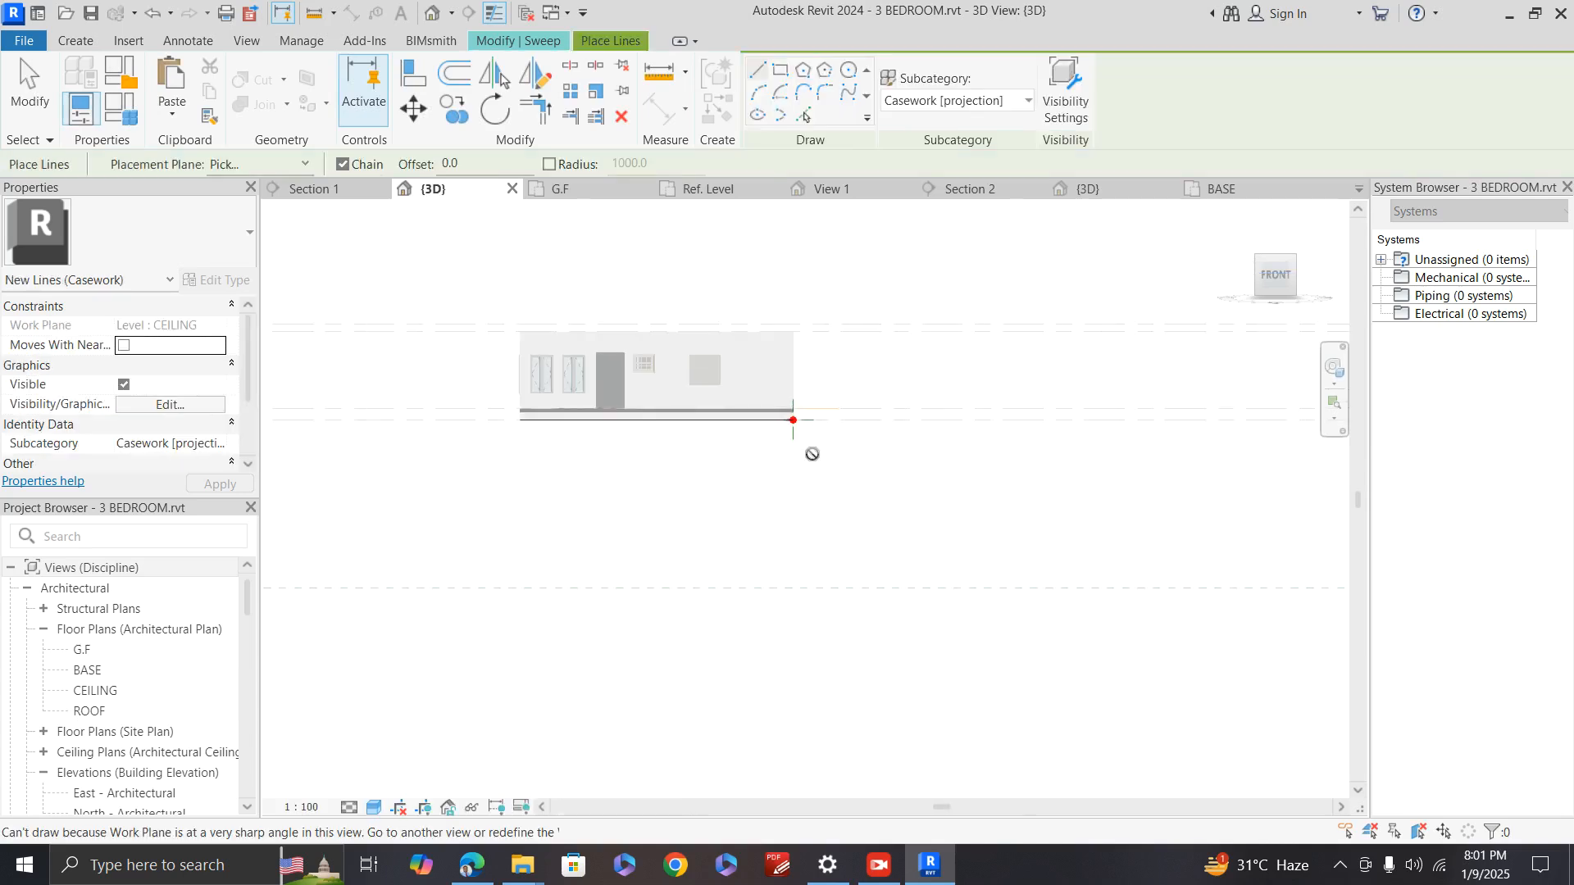
pyautogui.scroll(3, 812, 355)
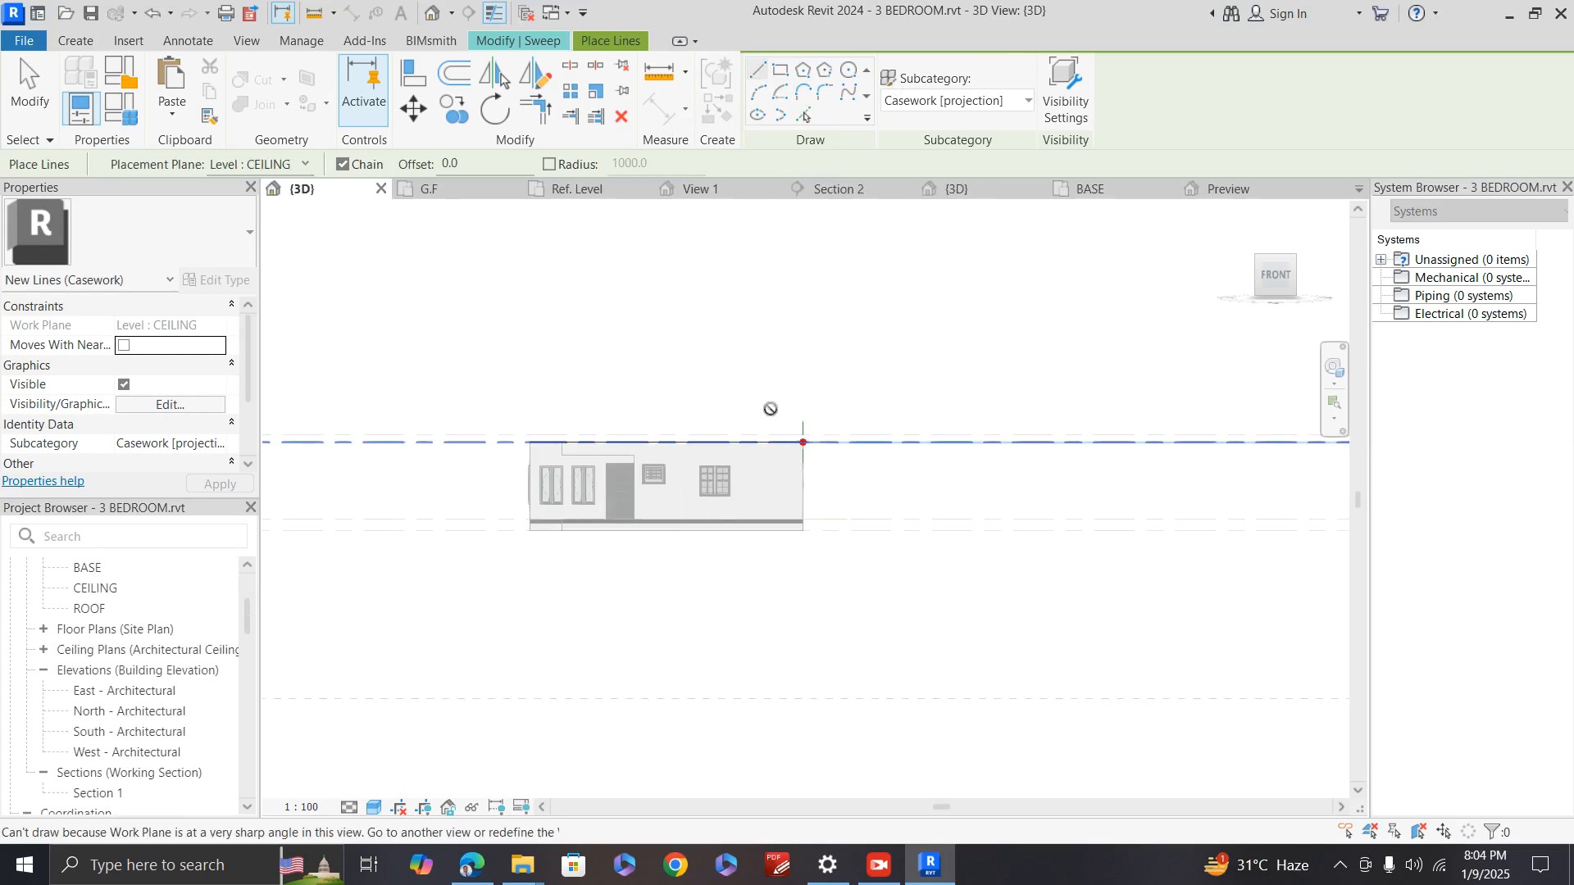
pyautogui.scroll(2, 789, 458)
pyautogui.scroll(2, 789, 458)
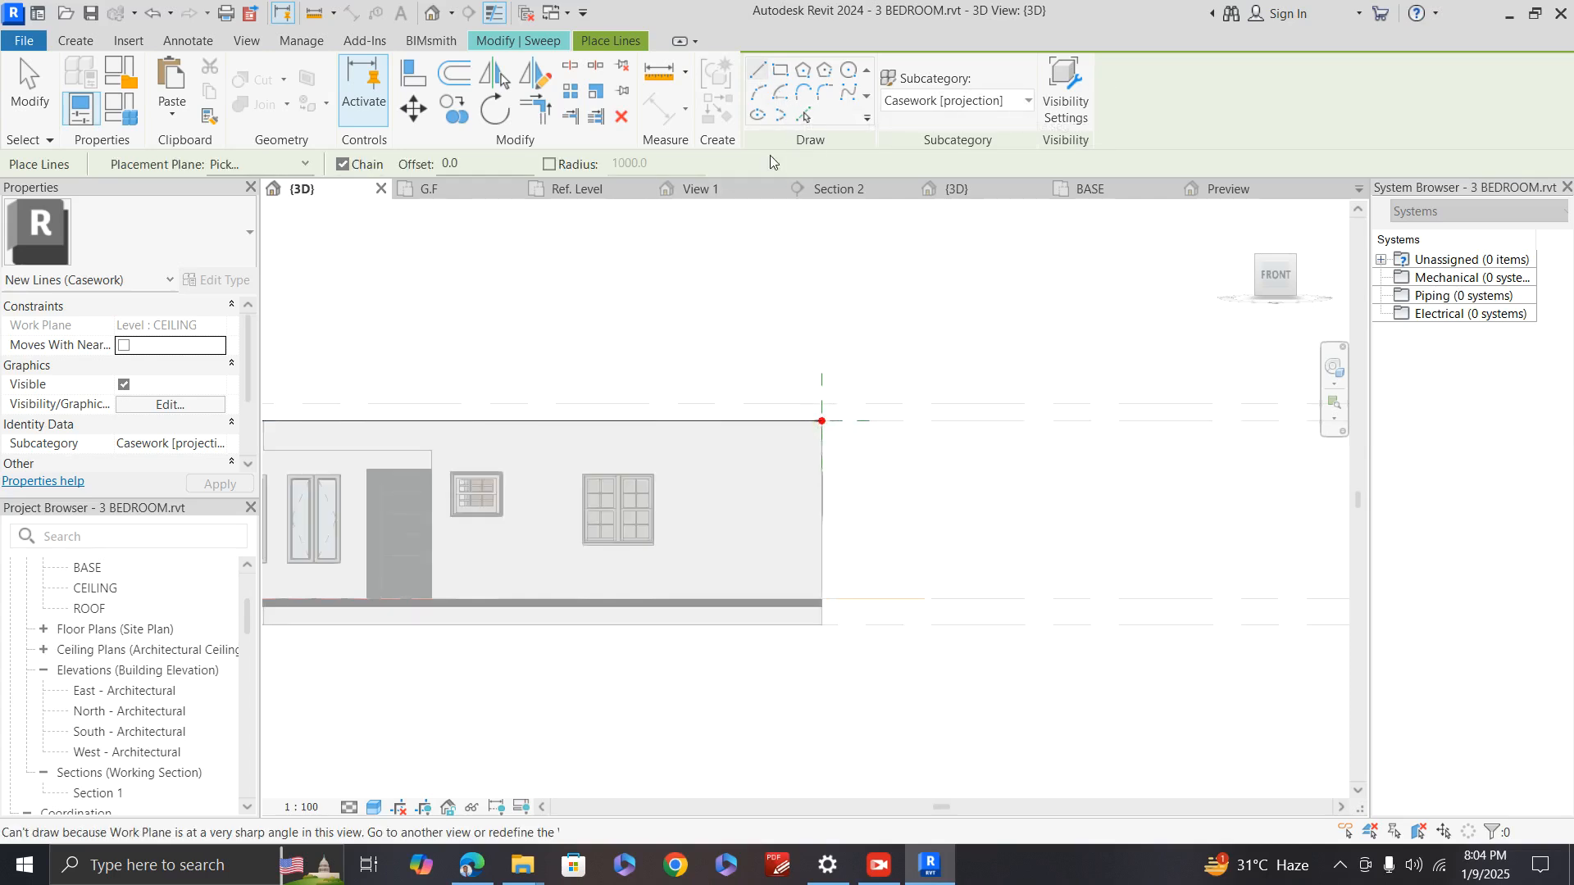
pyautogui.click(760, 74)
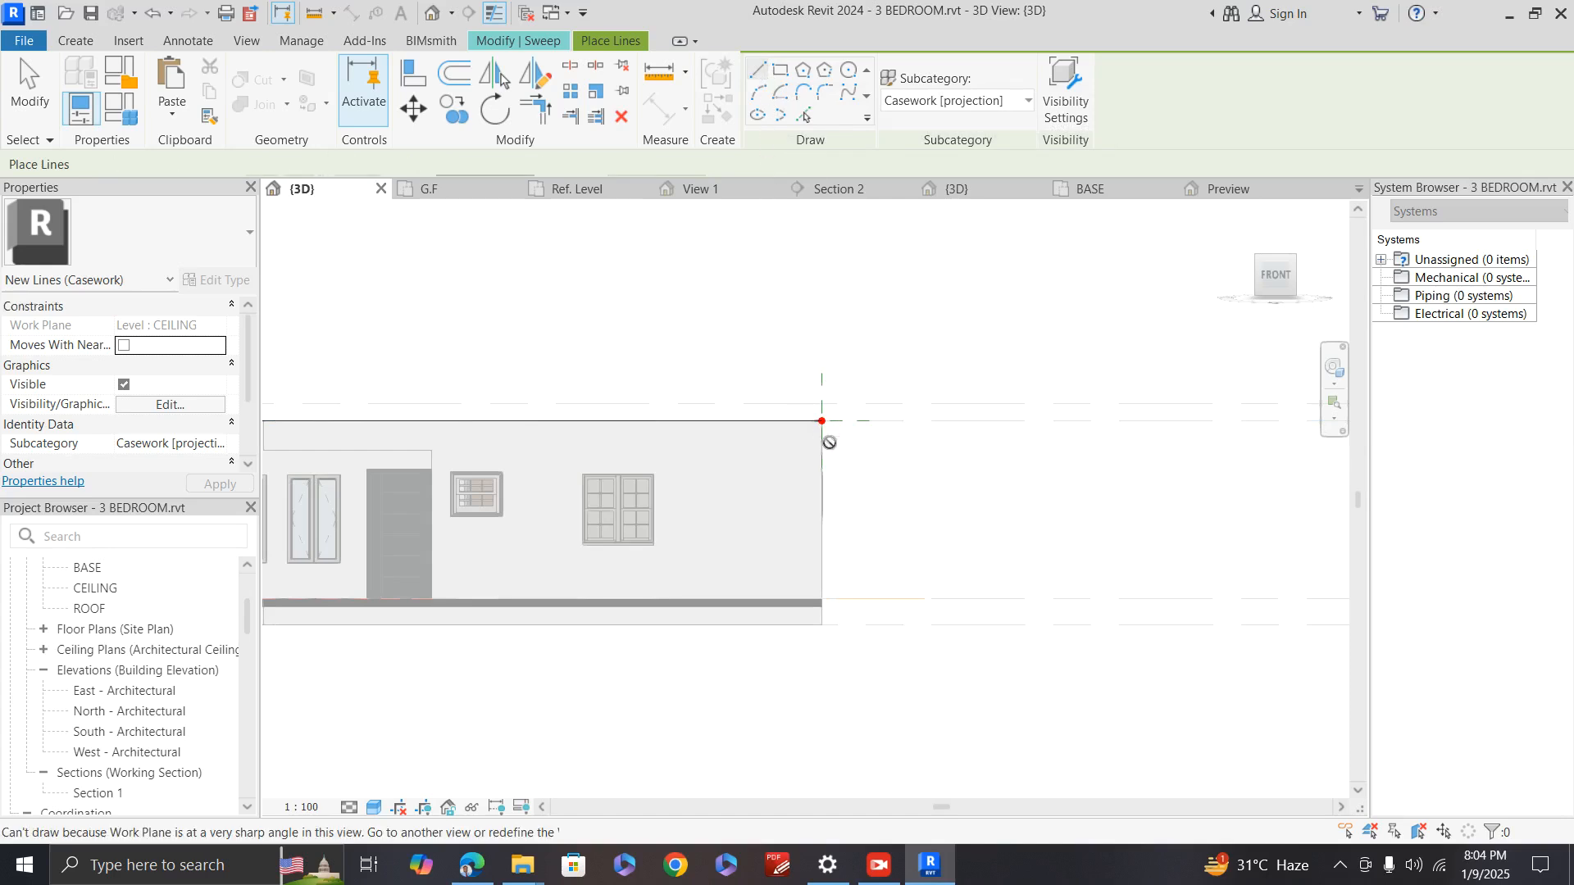
# Step: Open the North elevation and start editing the sweep's sketched profile at the wall's upper corner
pyautogui.doubleClick(137, 693)
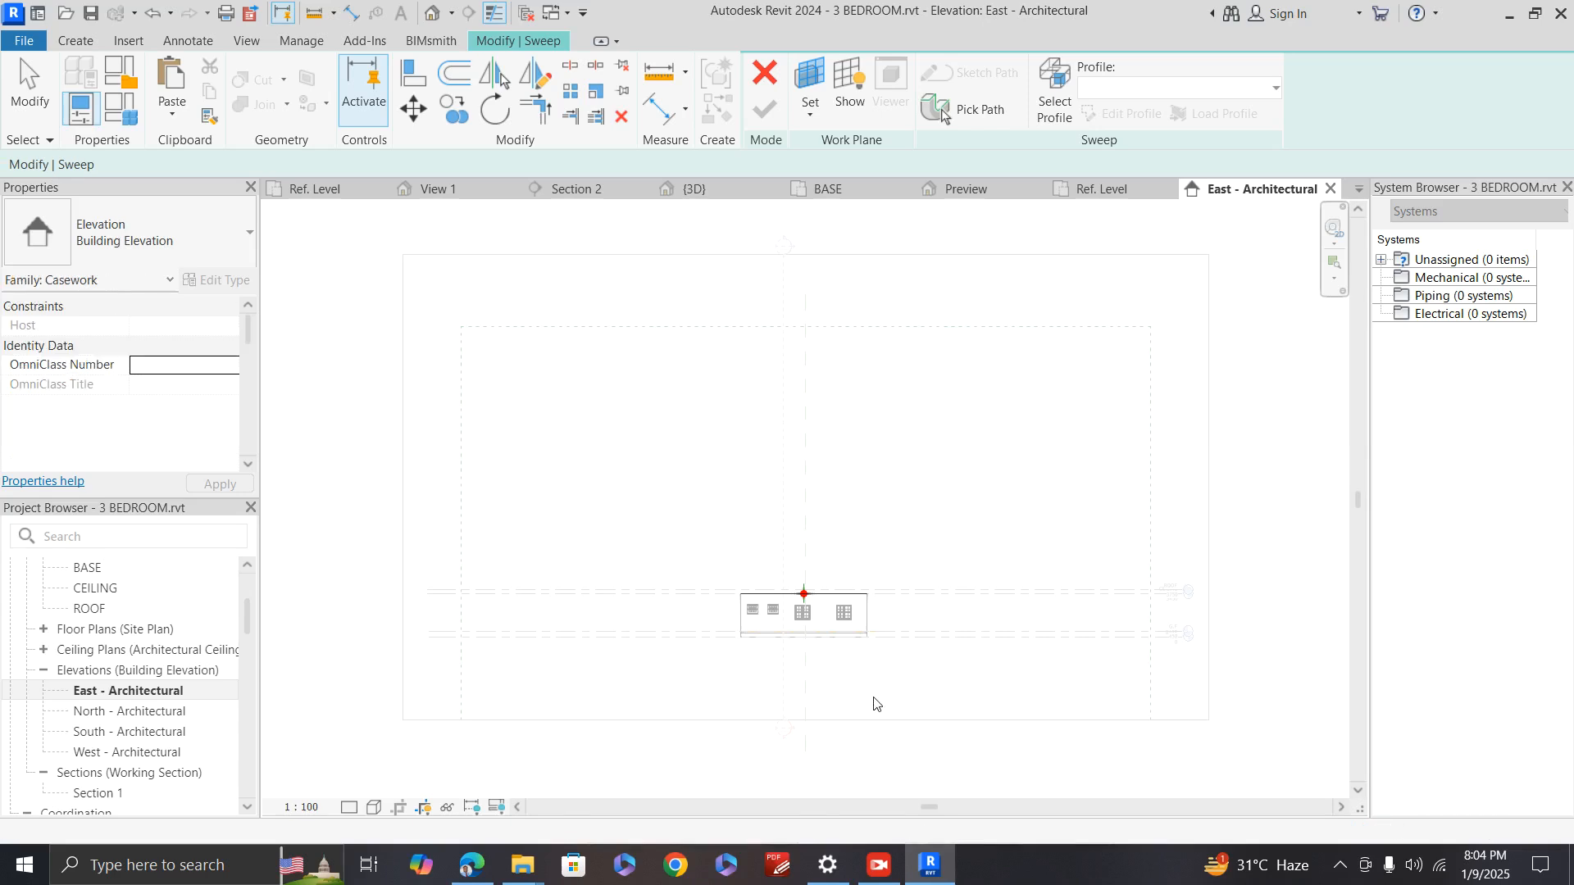
pyautogui.doubleClick(164, 711)
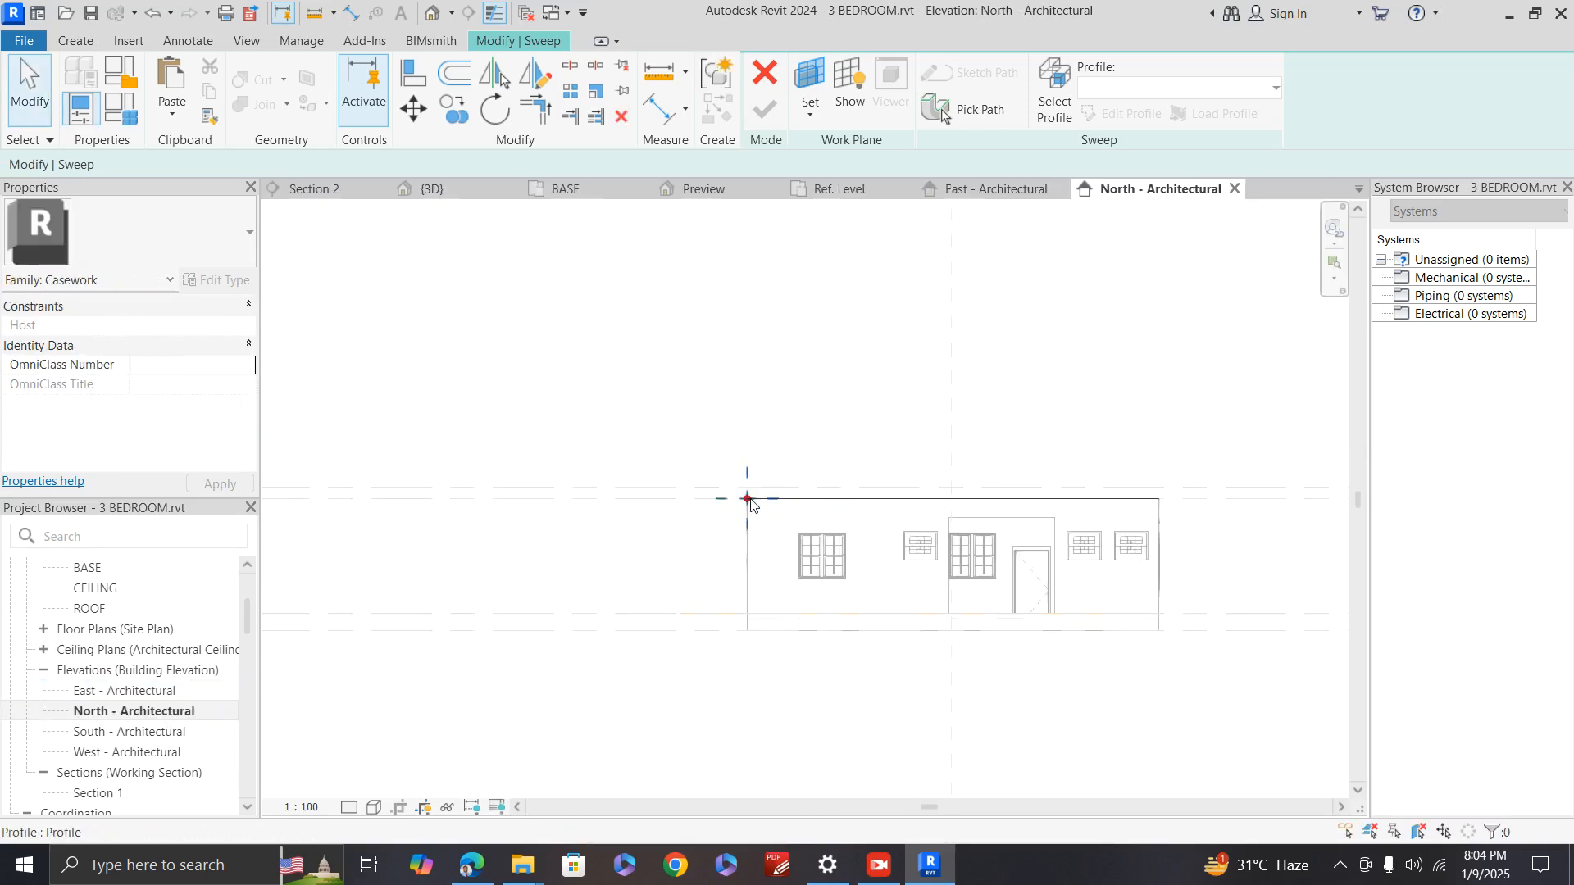
pyautogui.scroll(4, 746, 502)
pyautogui.scroll(2, 744, 503)
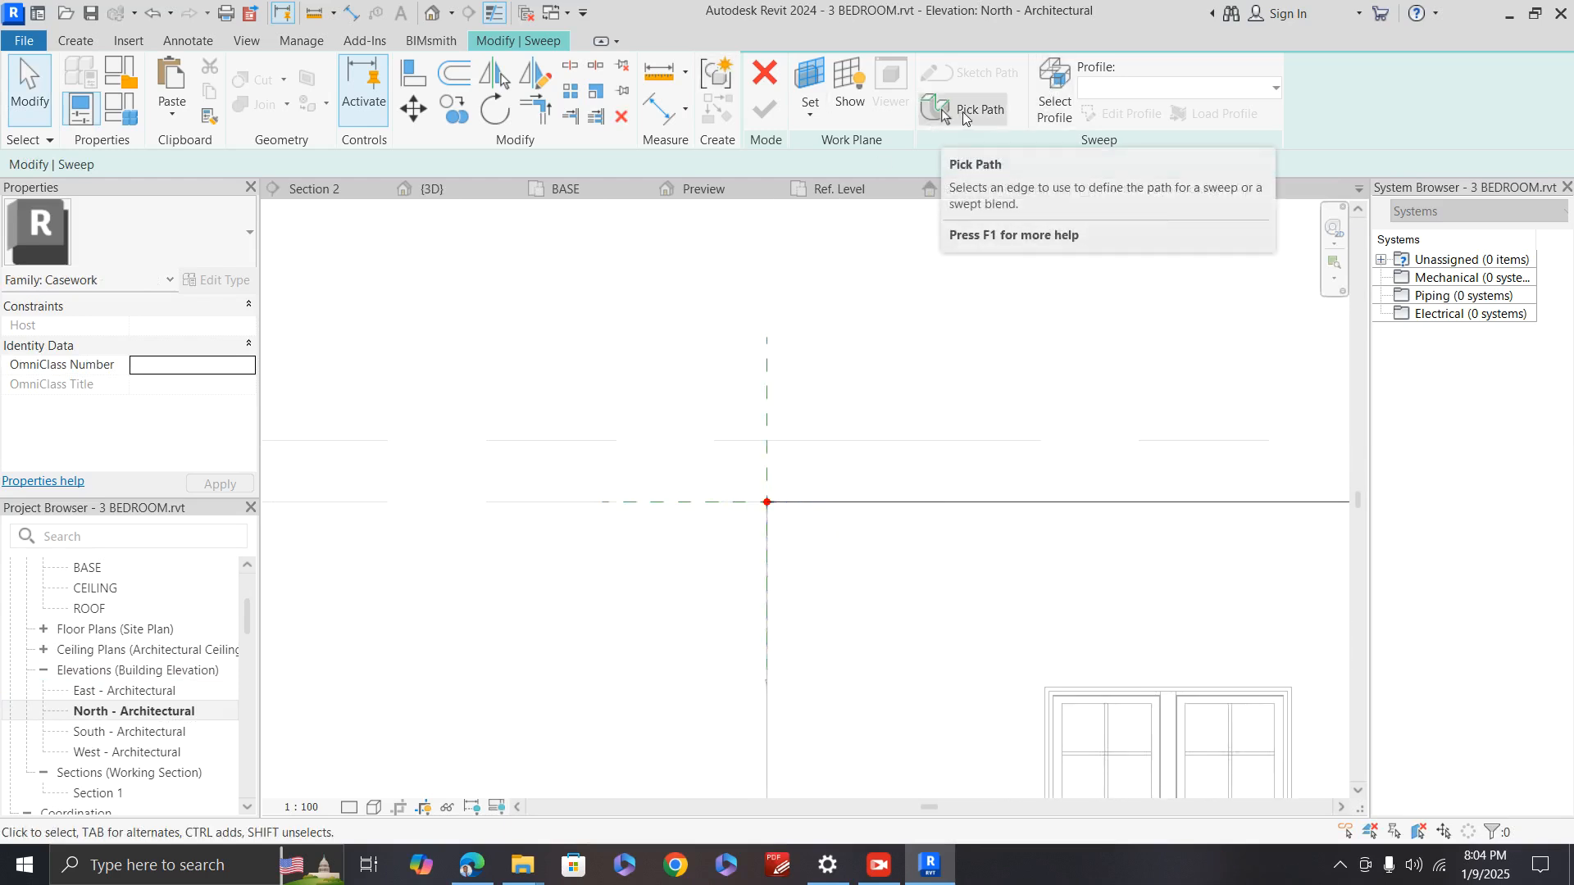
pyautogui.click(1055, 99)
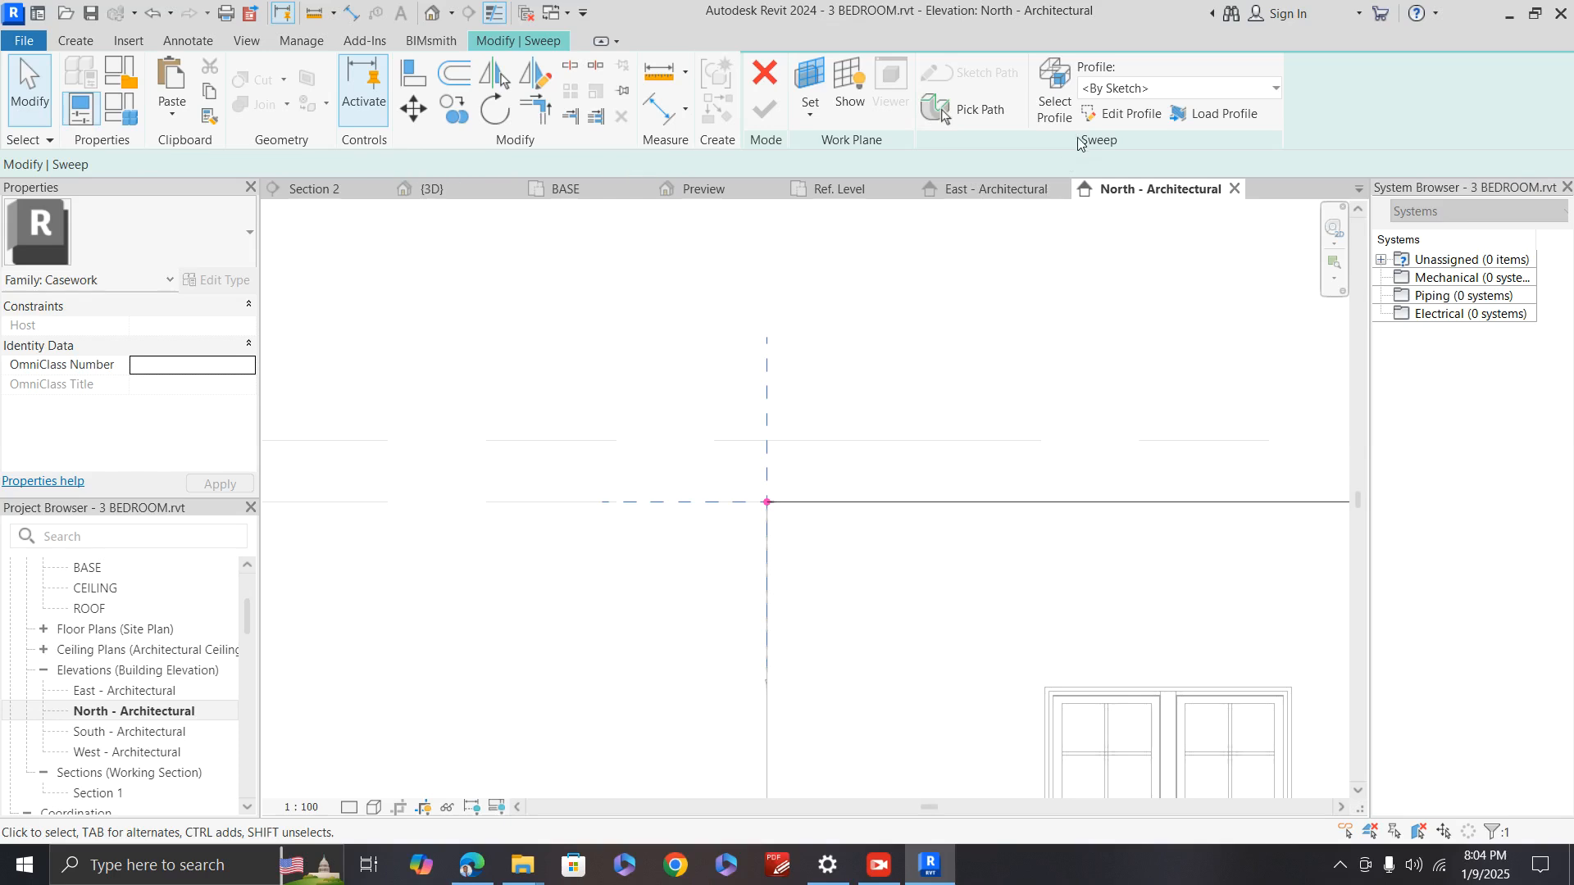
pyautogui.click(1123, 113)
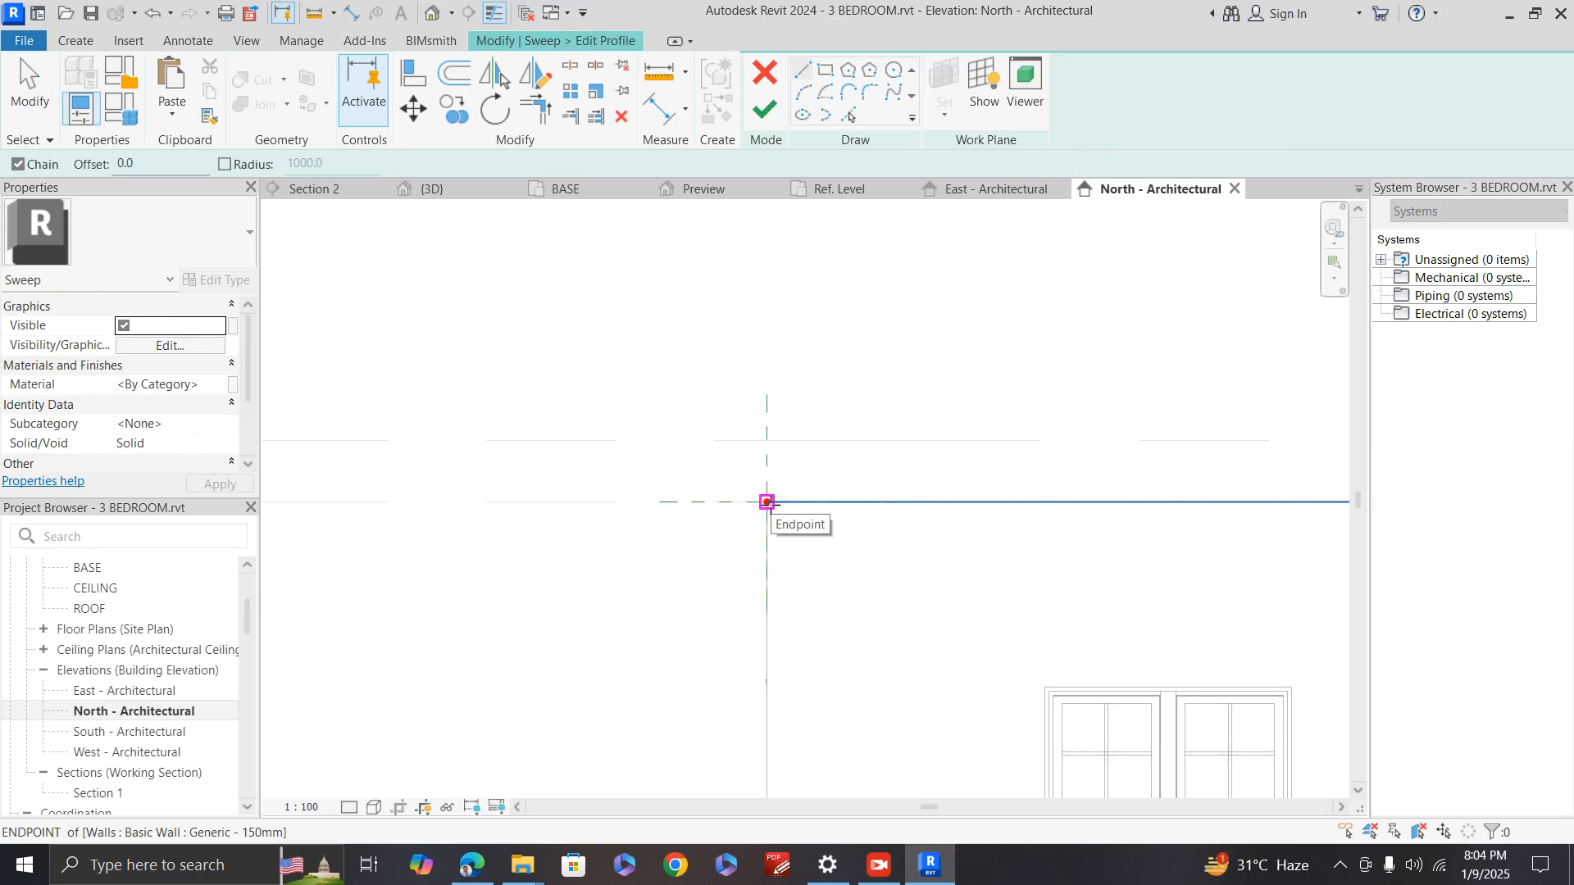
# Step: Sketch the profile's first two lines from the wall's upper corner, 150 mm outward and 70 mm up
pyautogui.click(767, 502)
pyautogui.scroll(2, 714, 501)
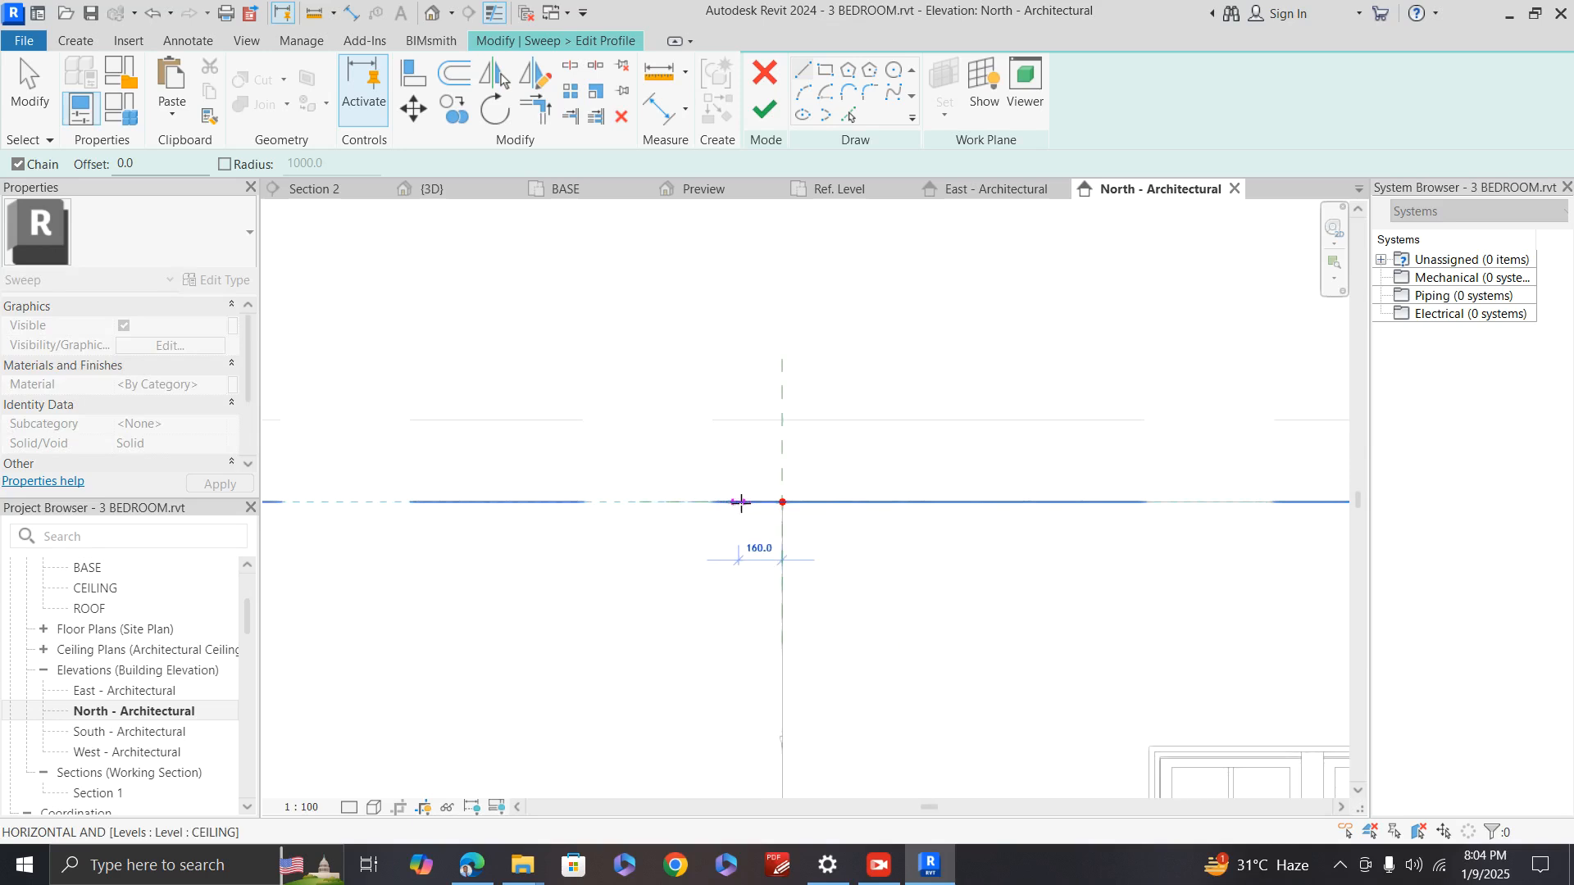
pyautogui.write('150')
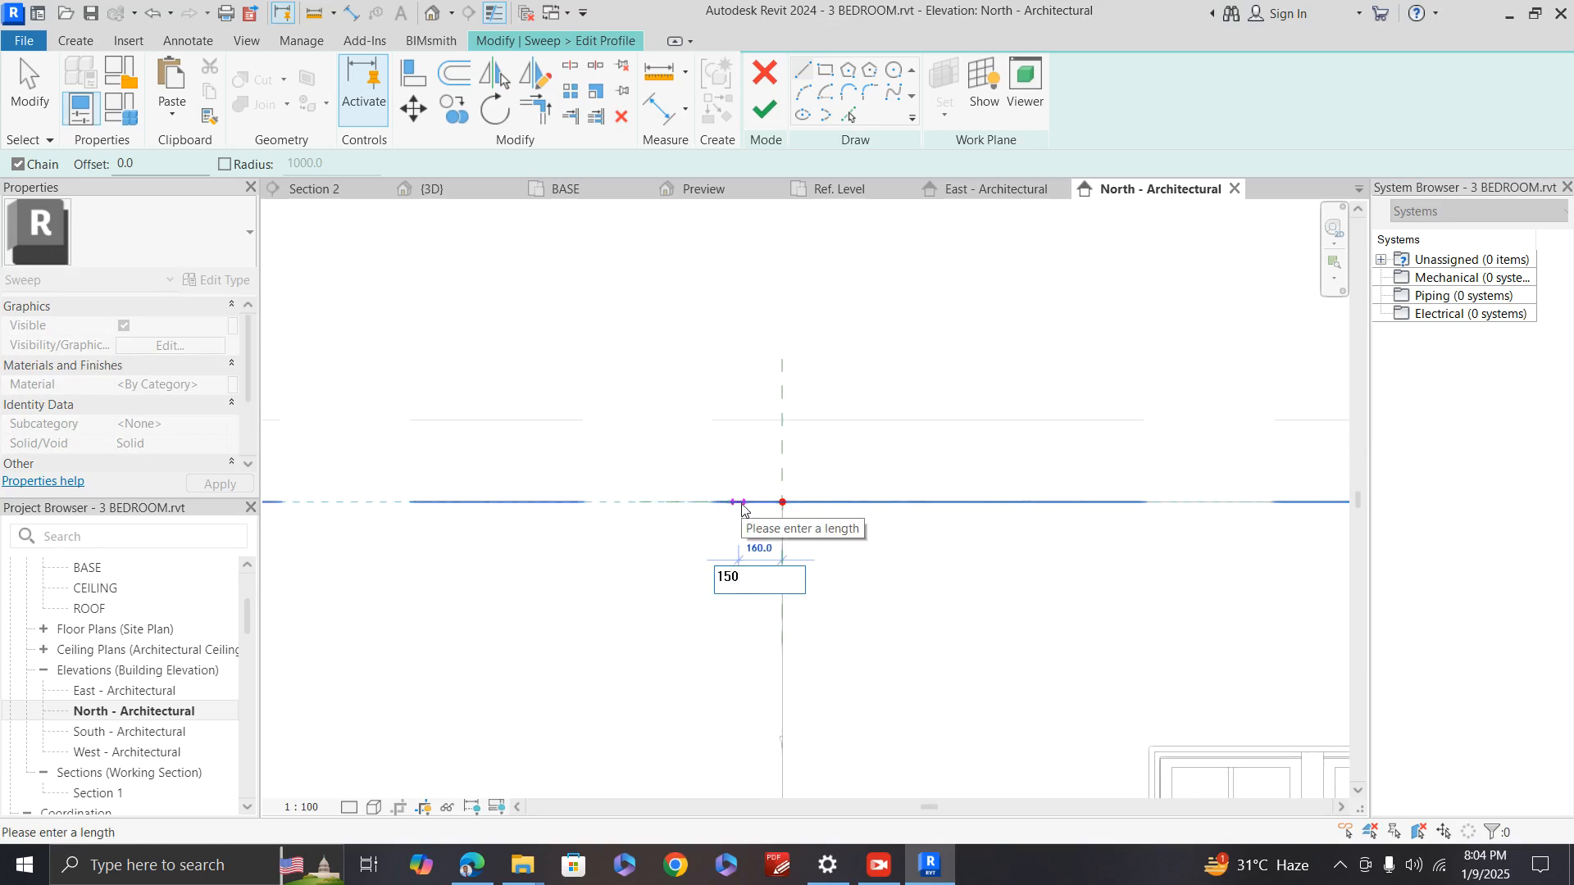
pyautogui.press('Return')
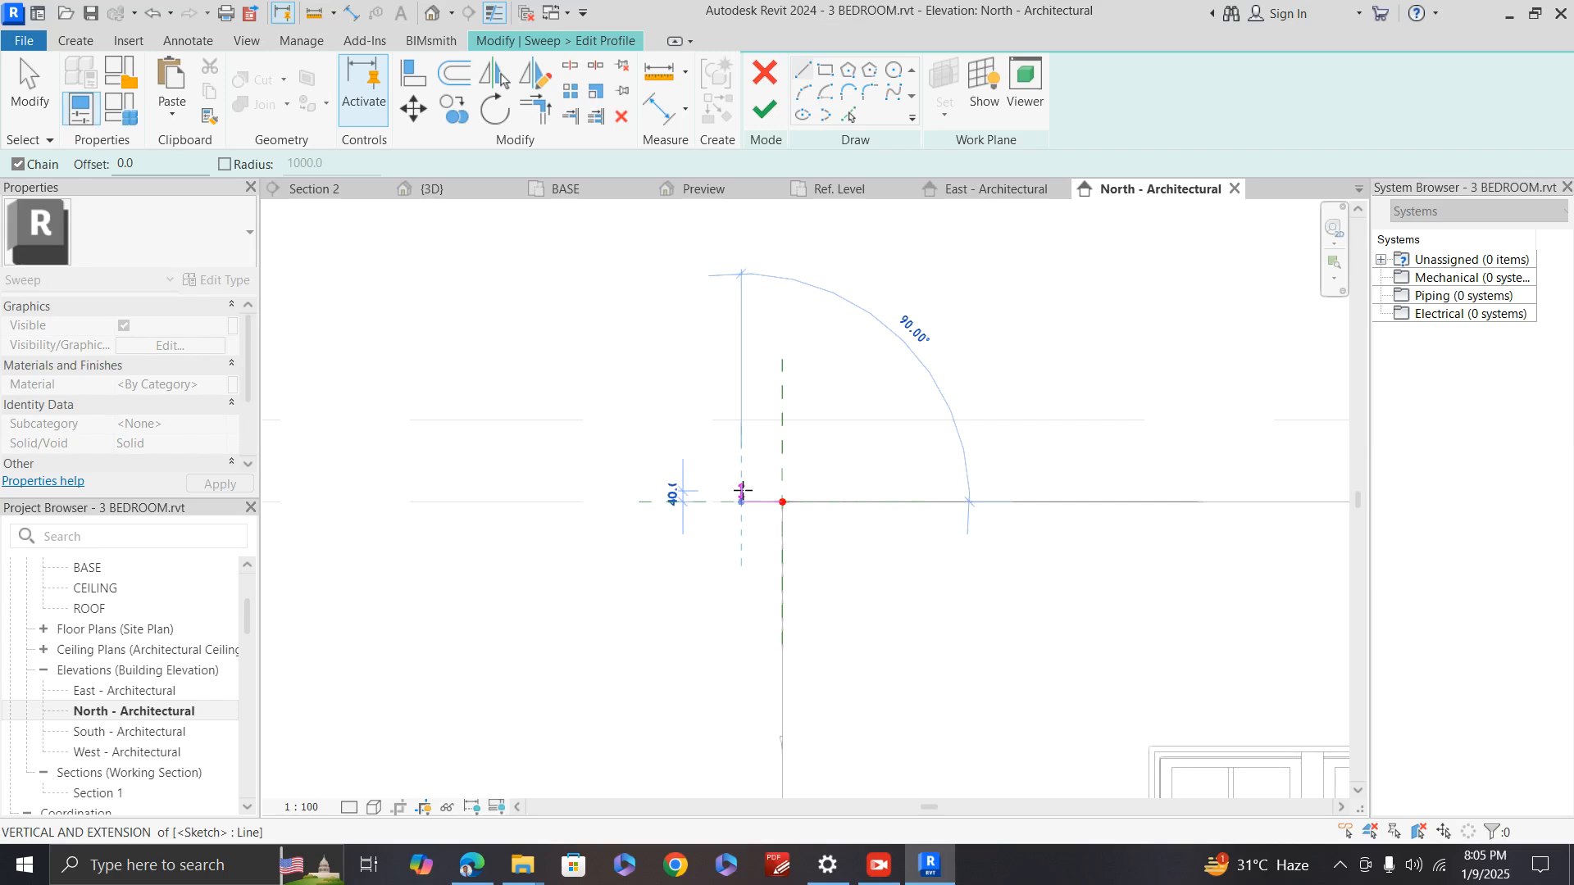
pyautogui.scroll(1, 742, 490)
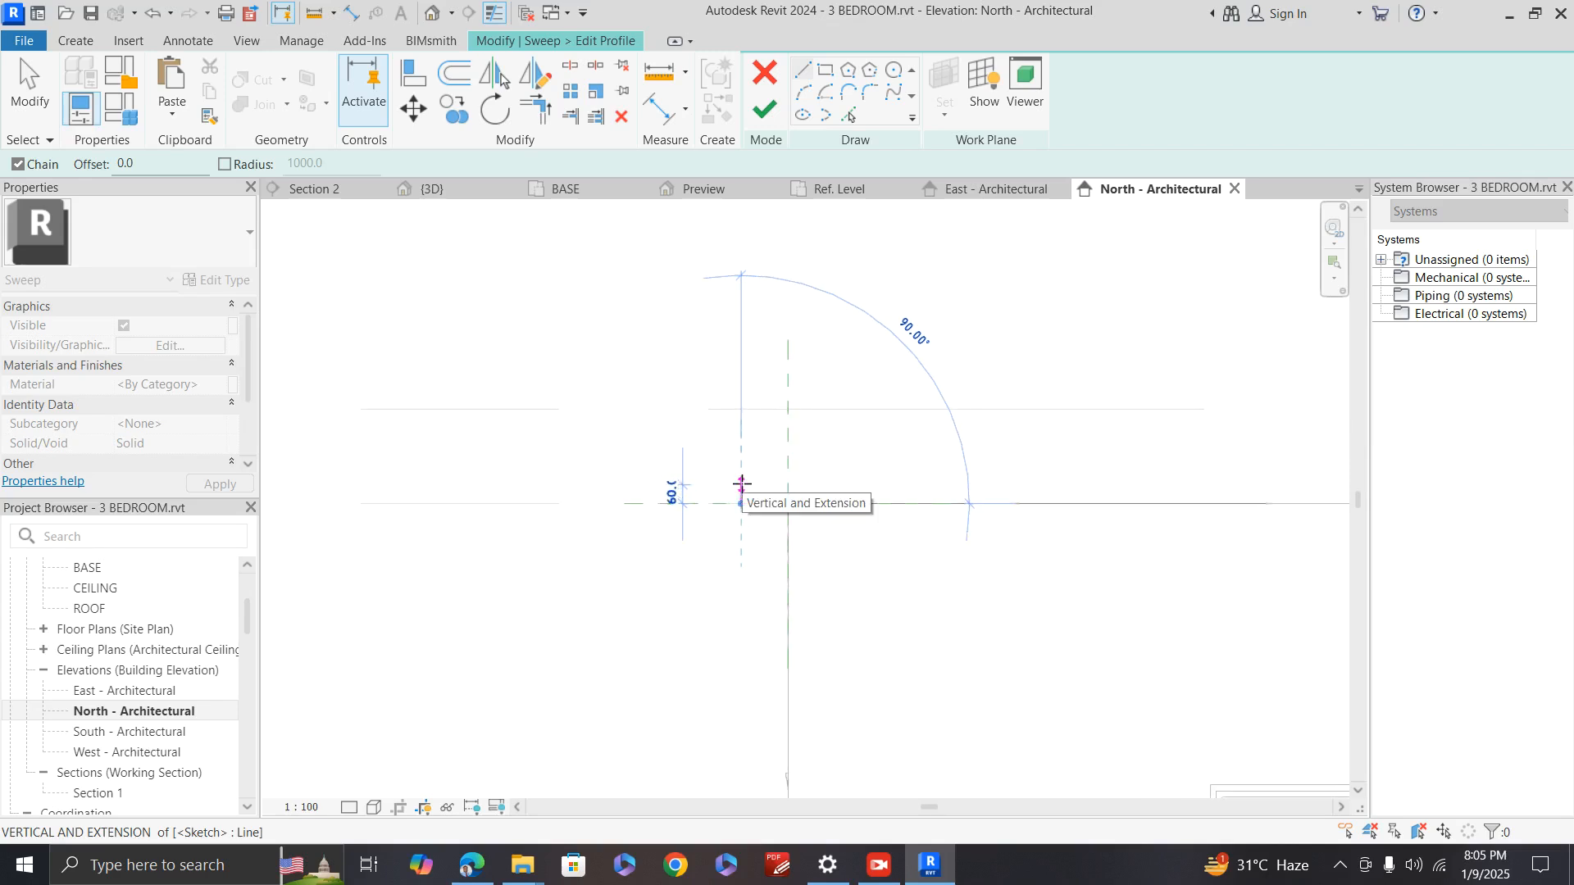
pyautogui.write('7')
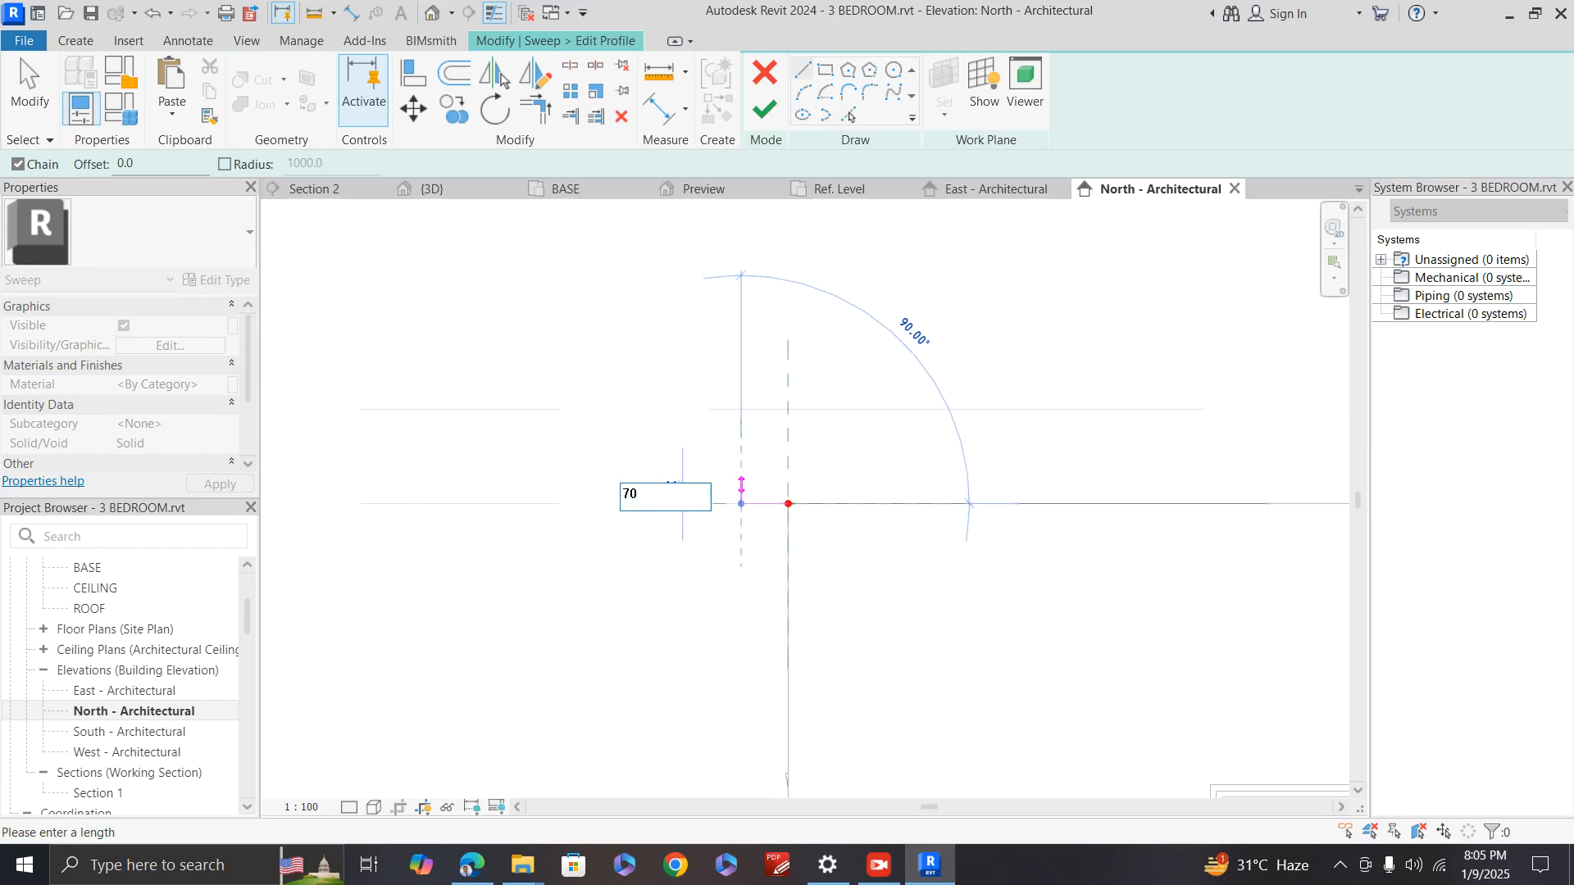
pyautogui.write('0')
pyautogui.press('Return')
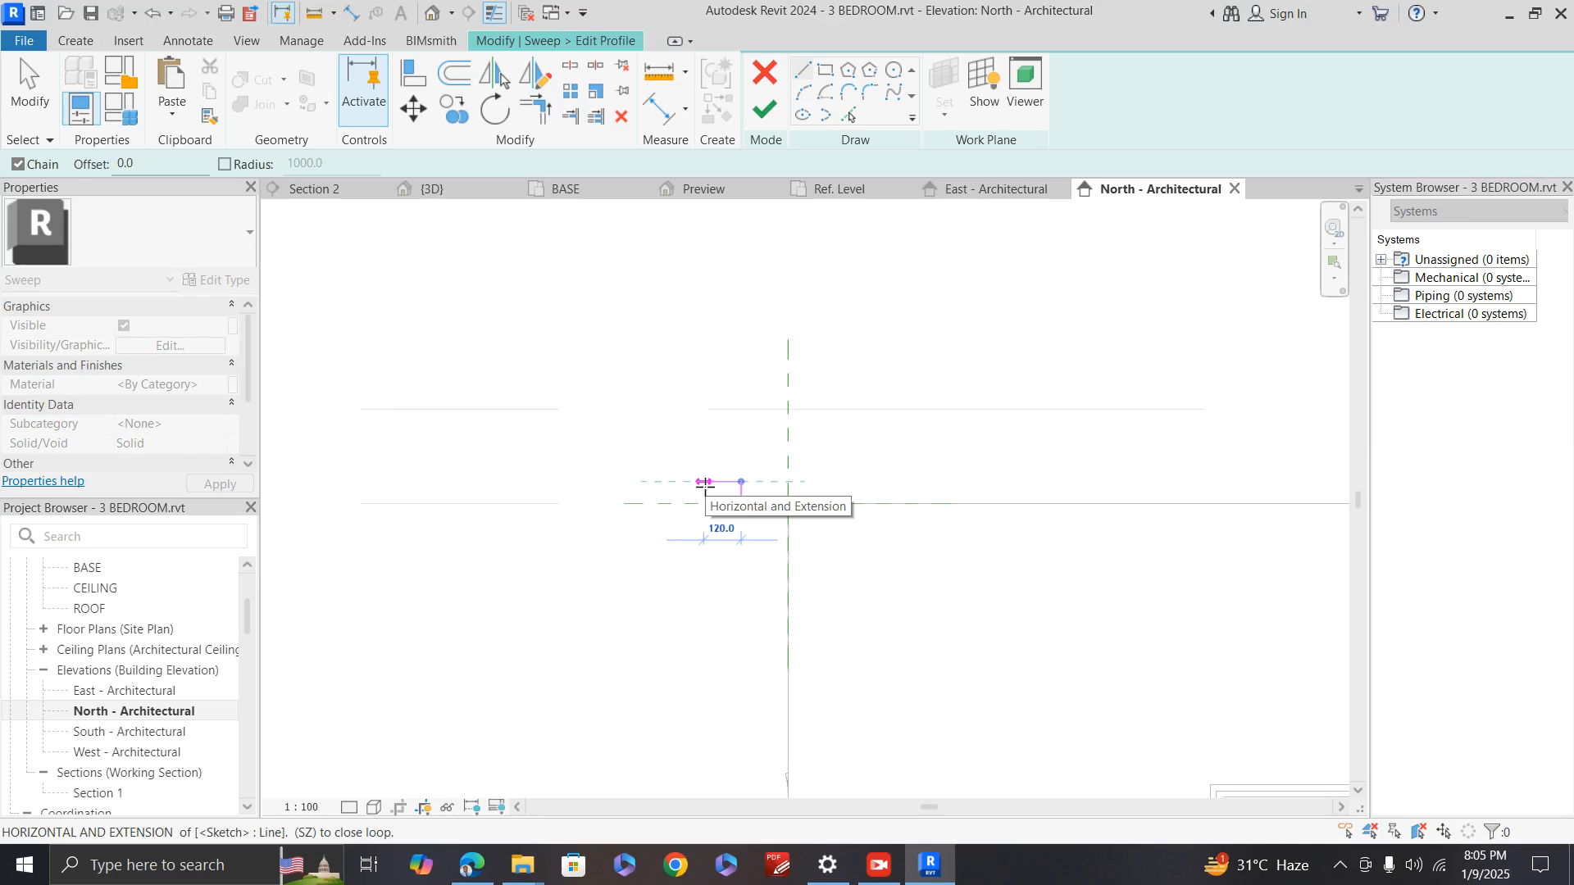
# Step: Continue the stepped profile with a line 100 mm outward and another 70 mm up
pyautogui.write('100')
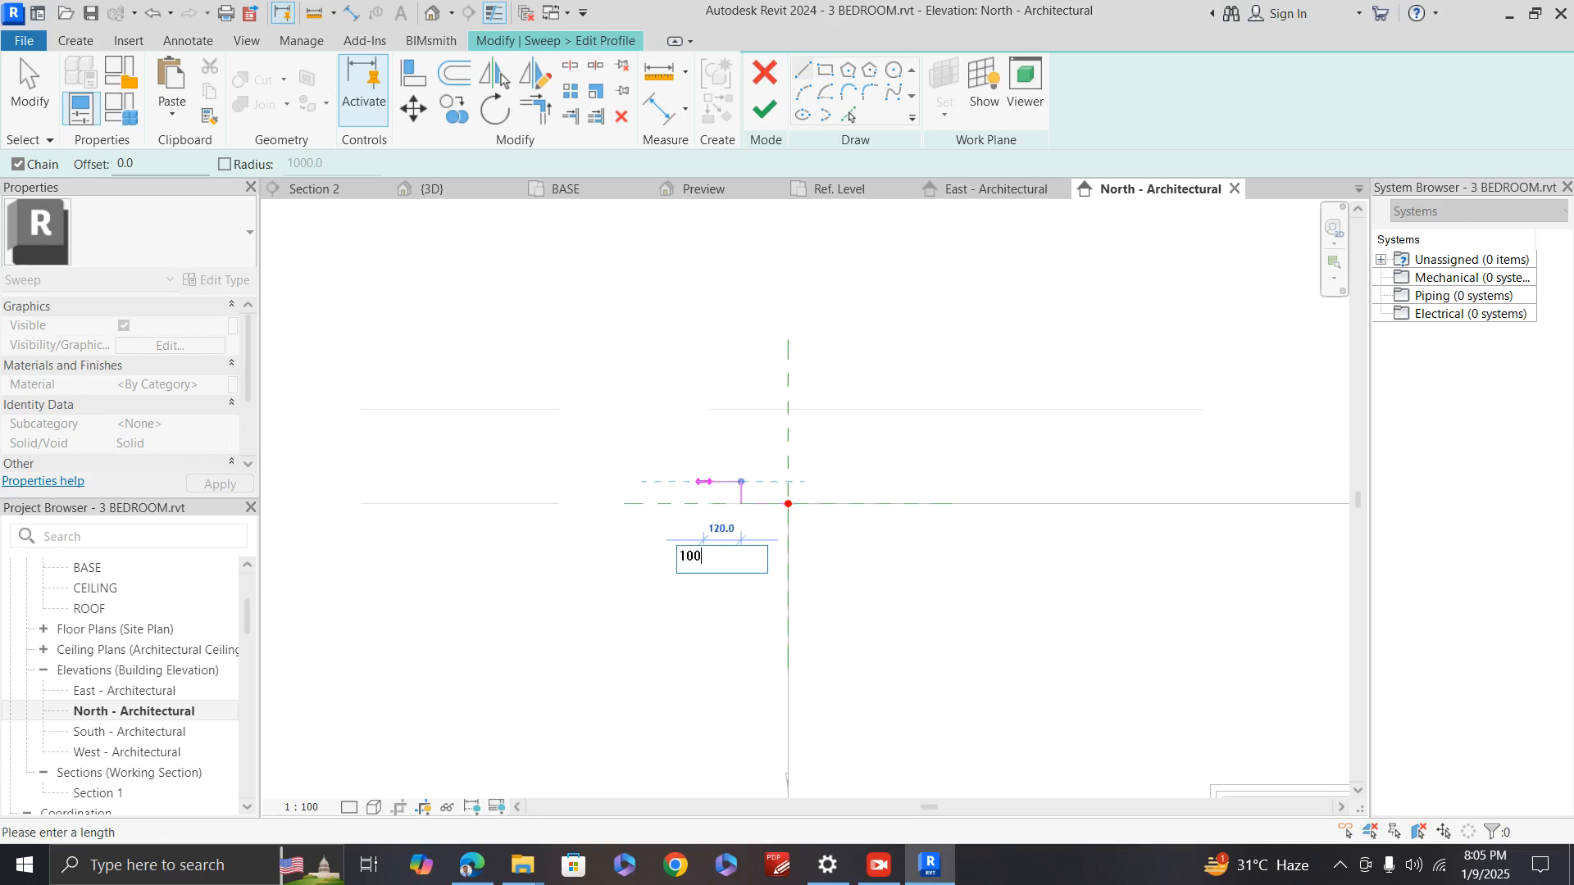
pyautogui.press('Return')
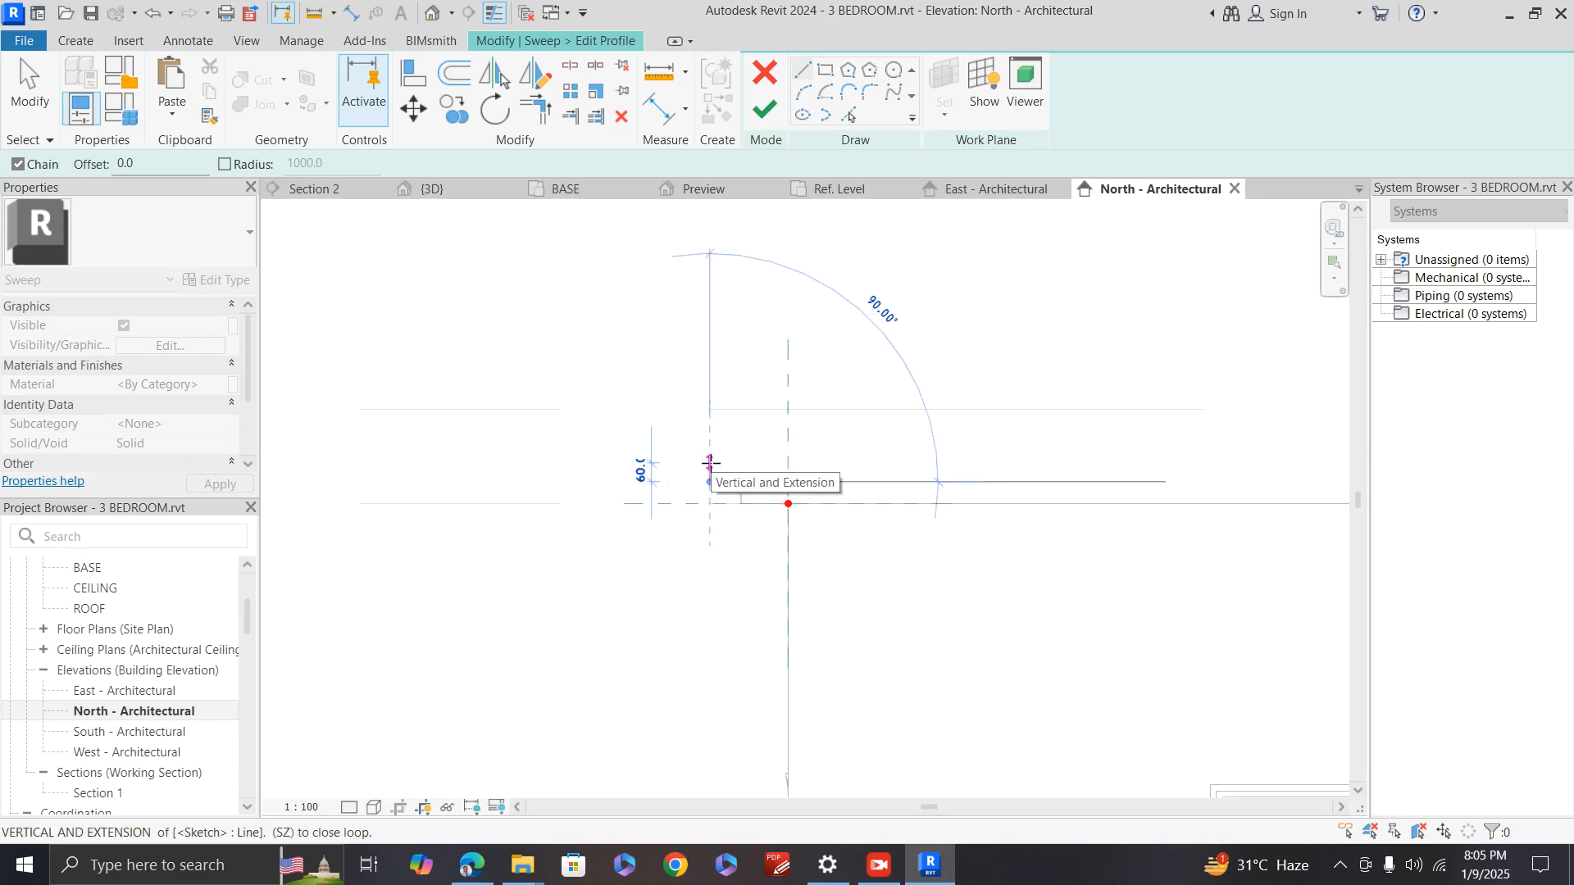
pyautogui.write('70')
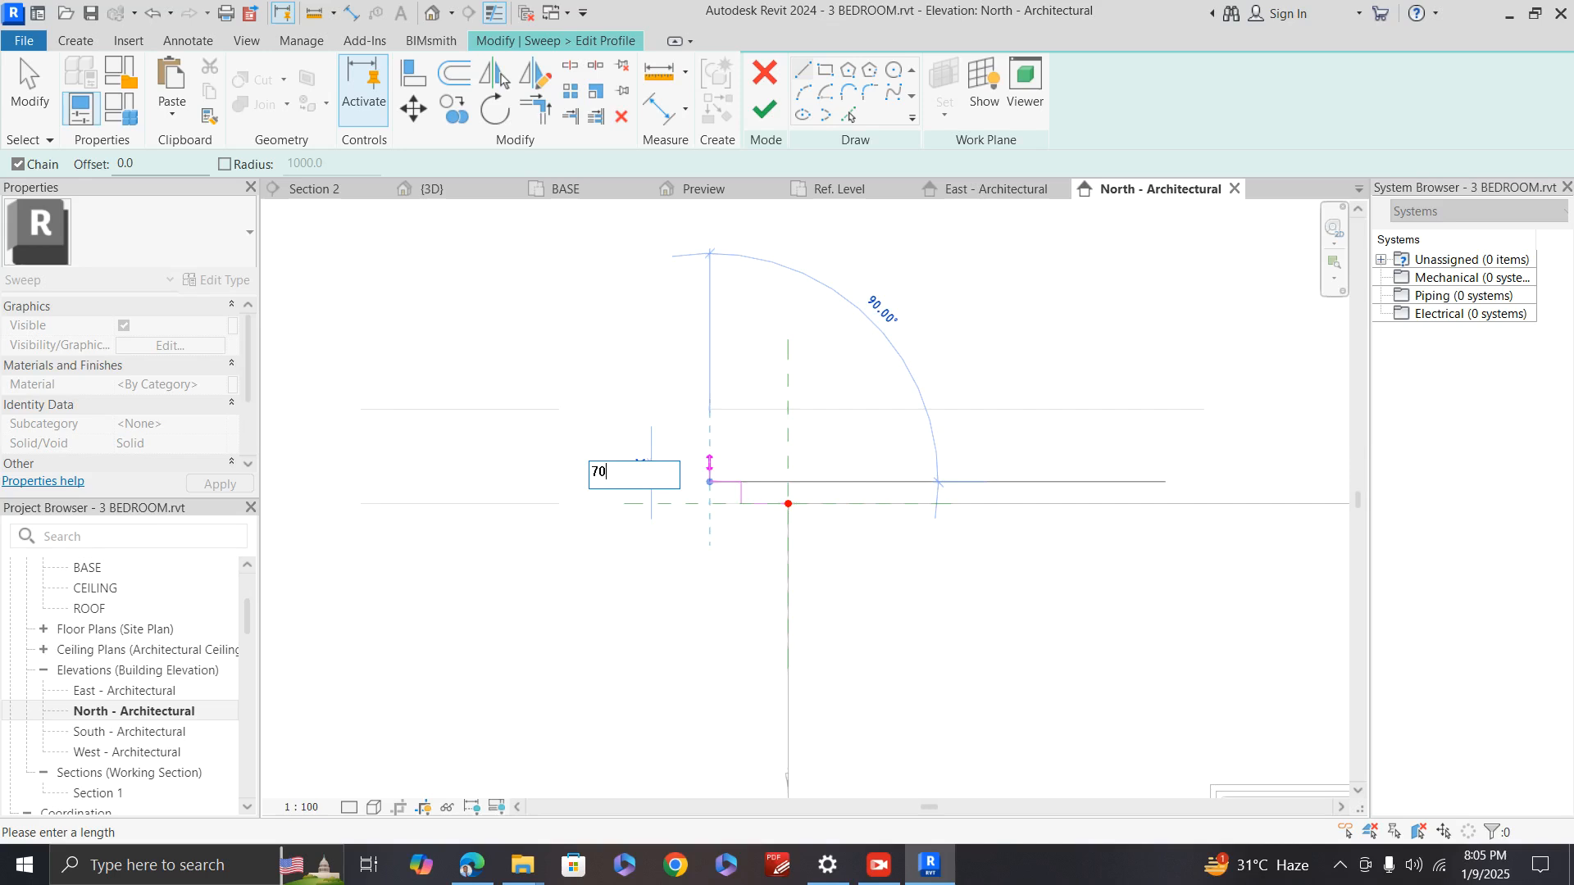
pyautogui.press('Return')
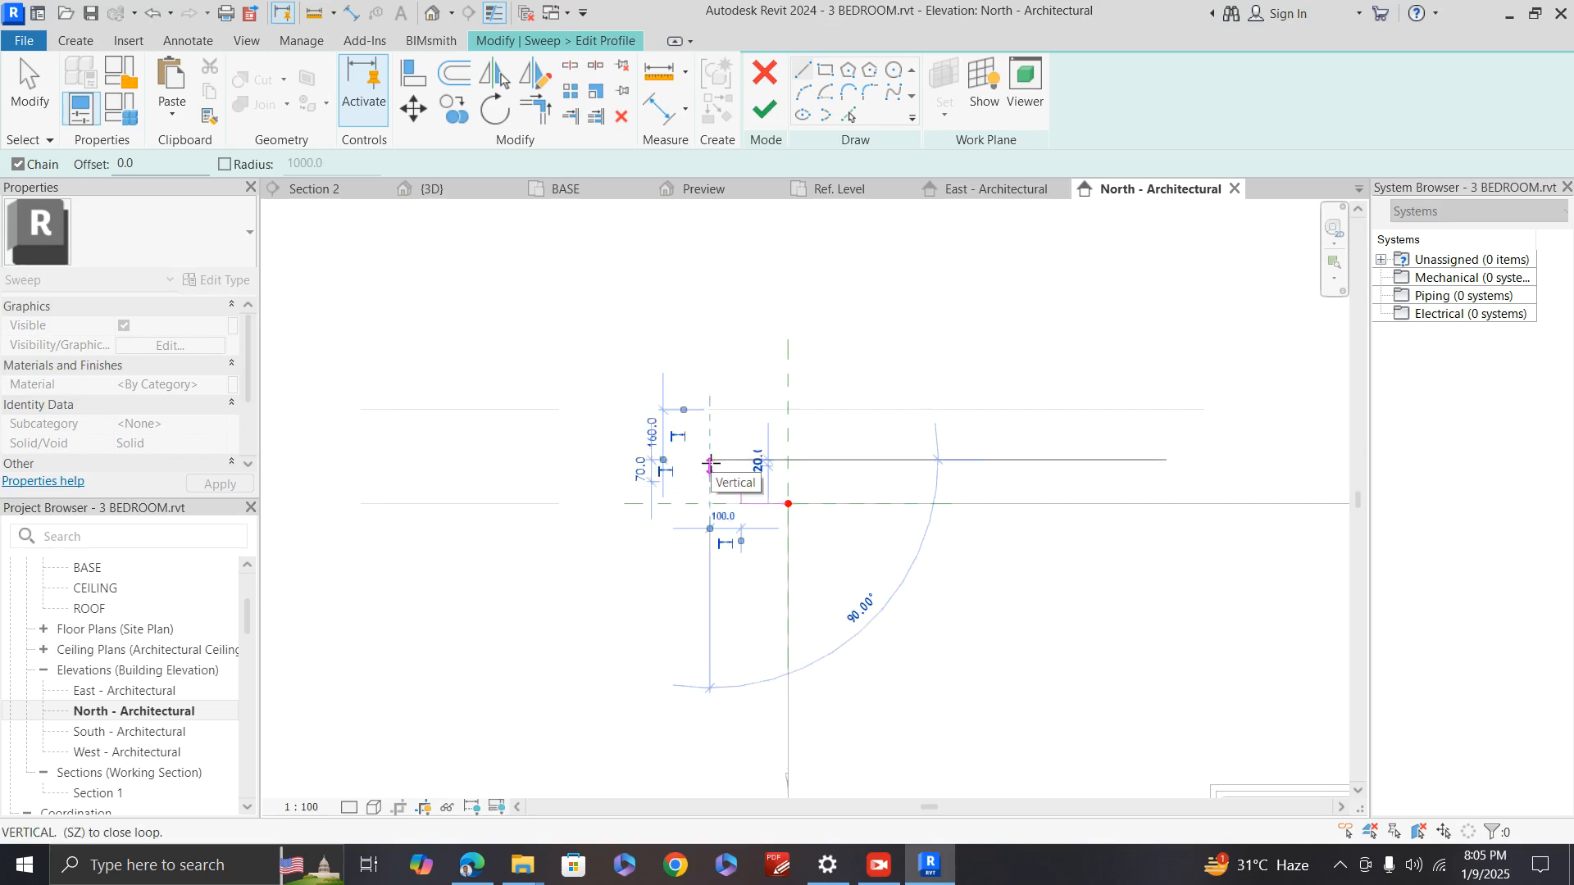
# Step: Draw the profile's upper edge 400 mm back to the wall's inner face and a vertical line down to ceiling level
pyautogui.scroll(2, 710, 464)
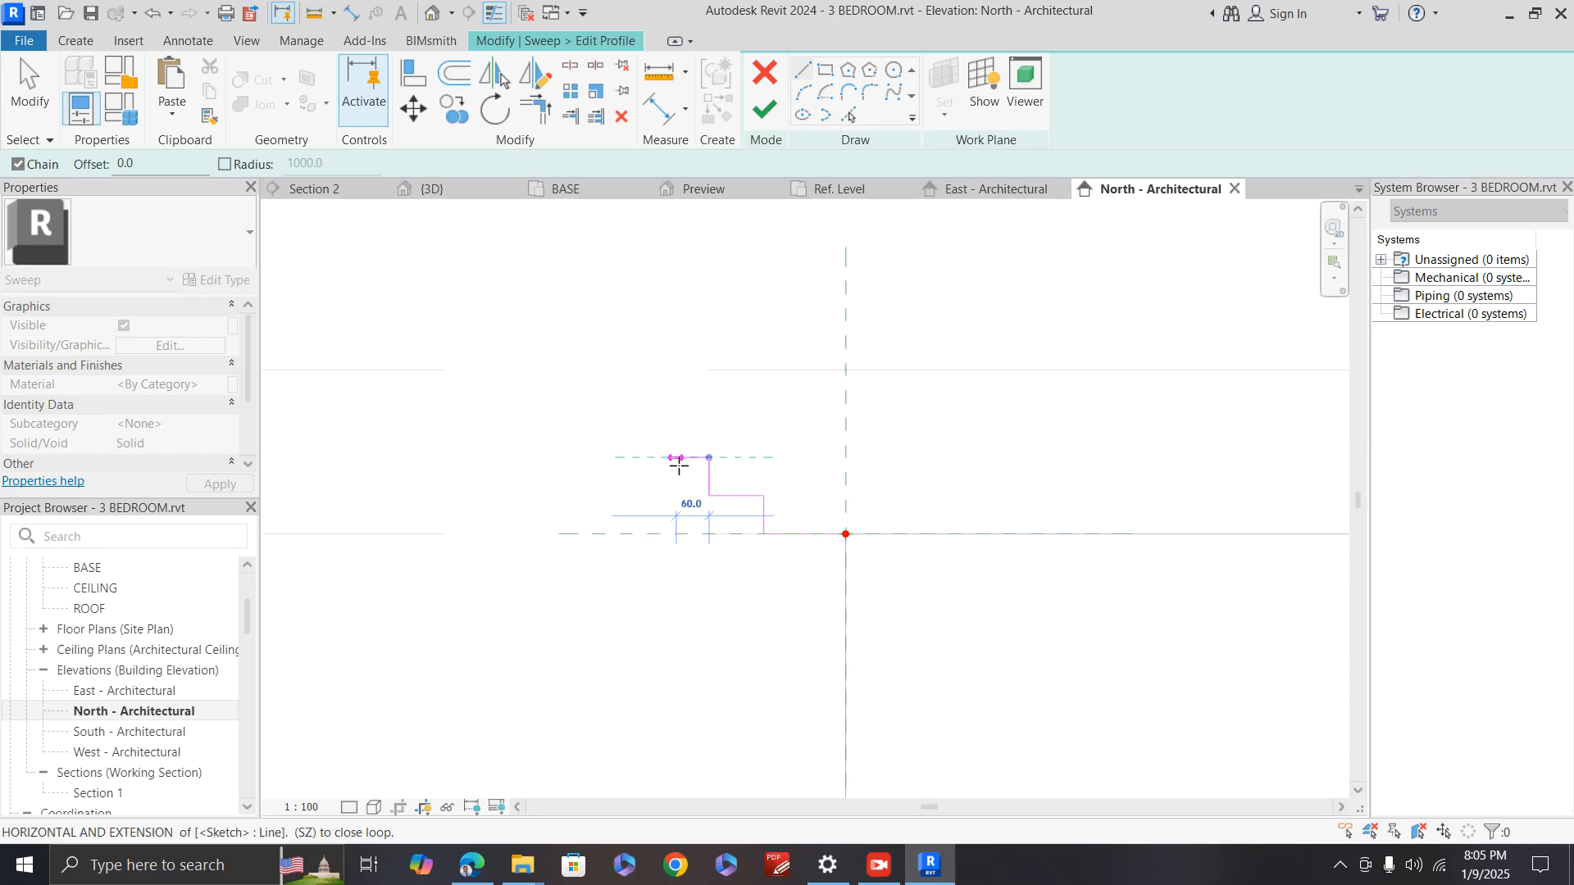
pyautogui.scroll(-3, 531, 470)
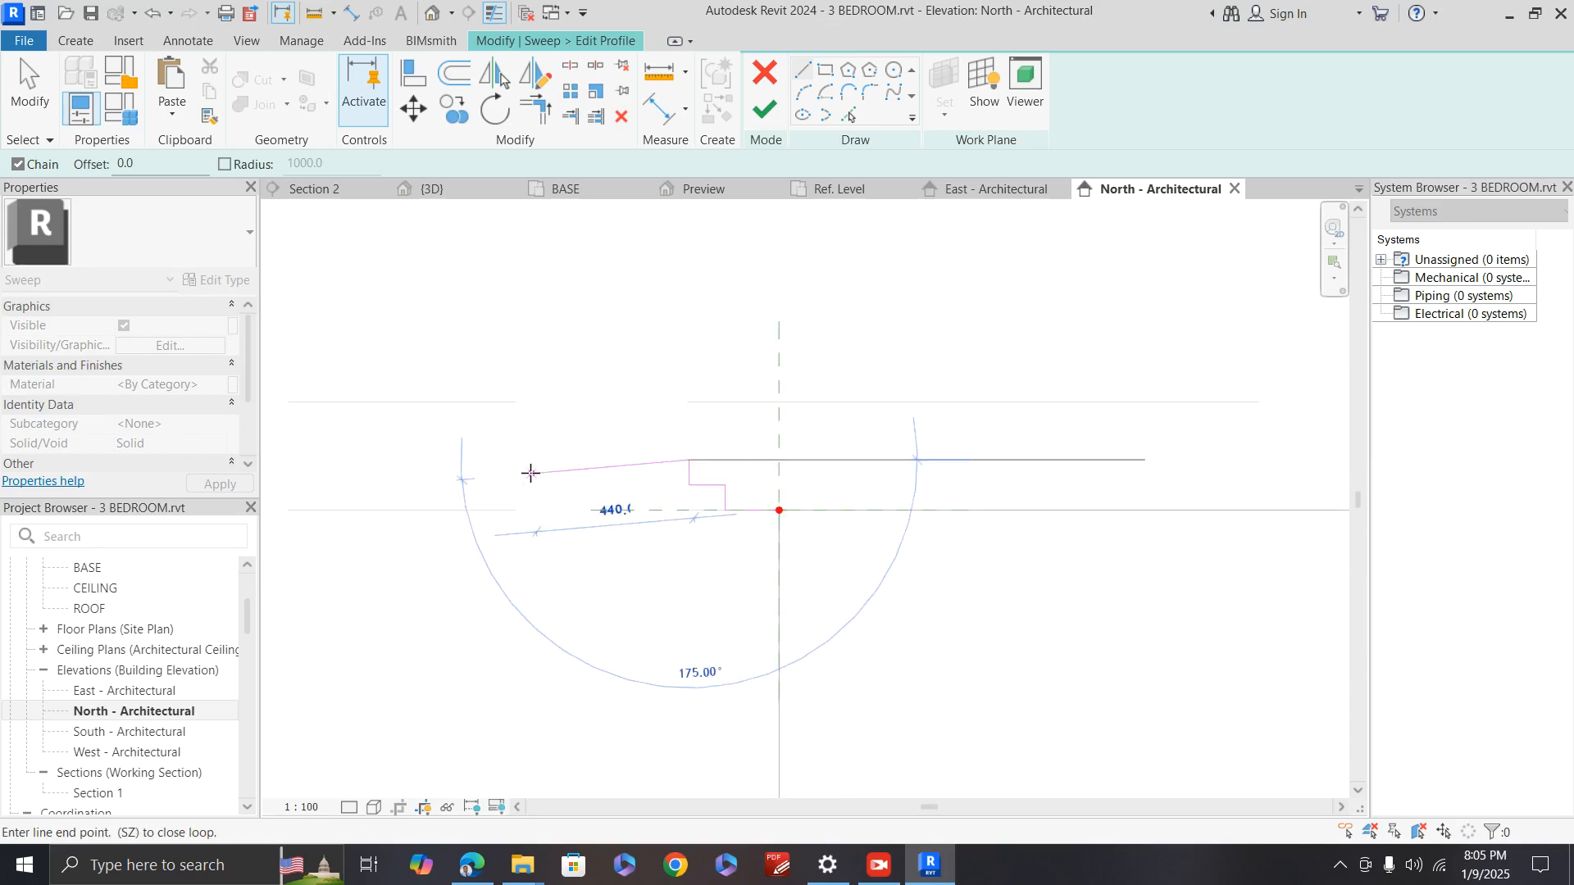
pyautogui.scroll(2, 687, 465)
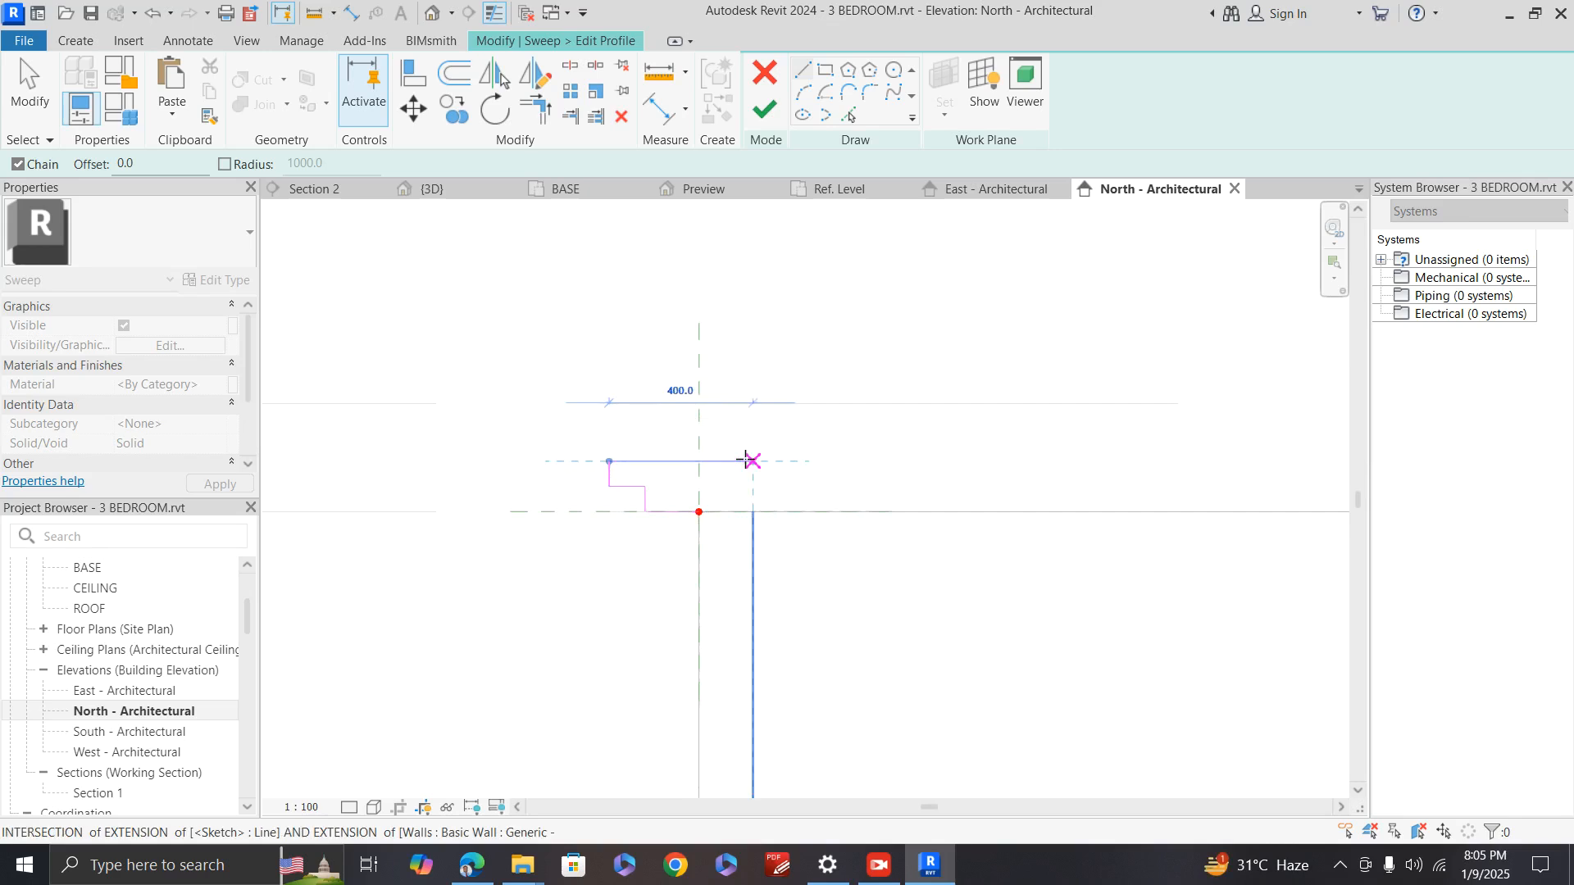
pyautogui.click(747, 461)
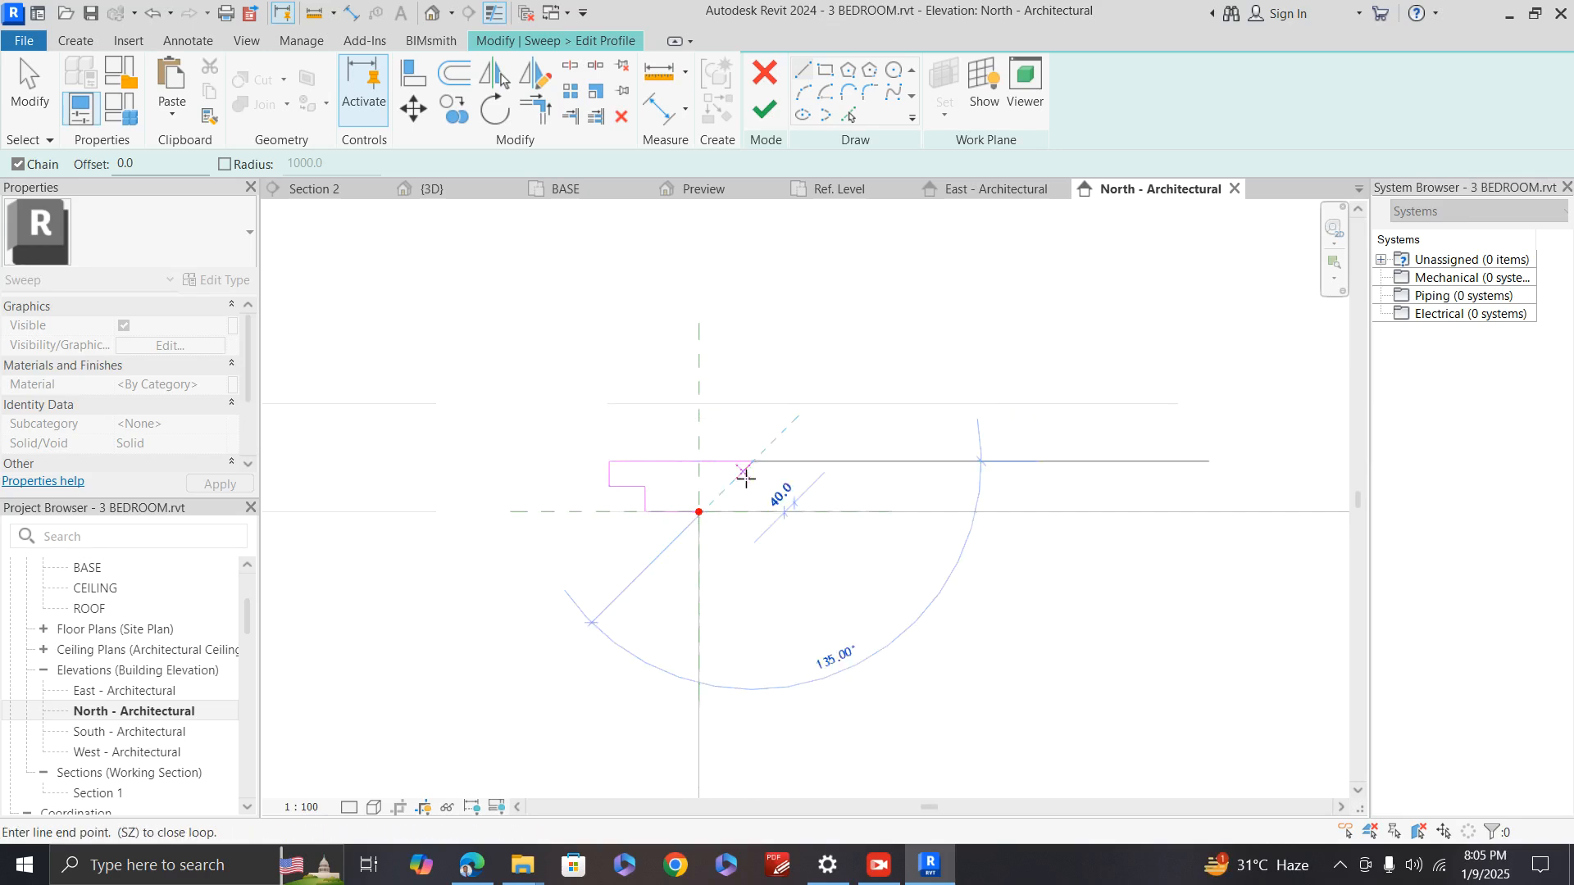
pyautogui.click(749, 511)
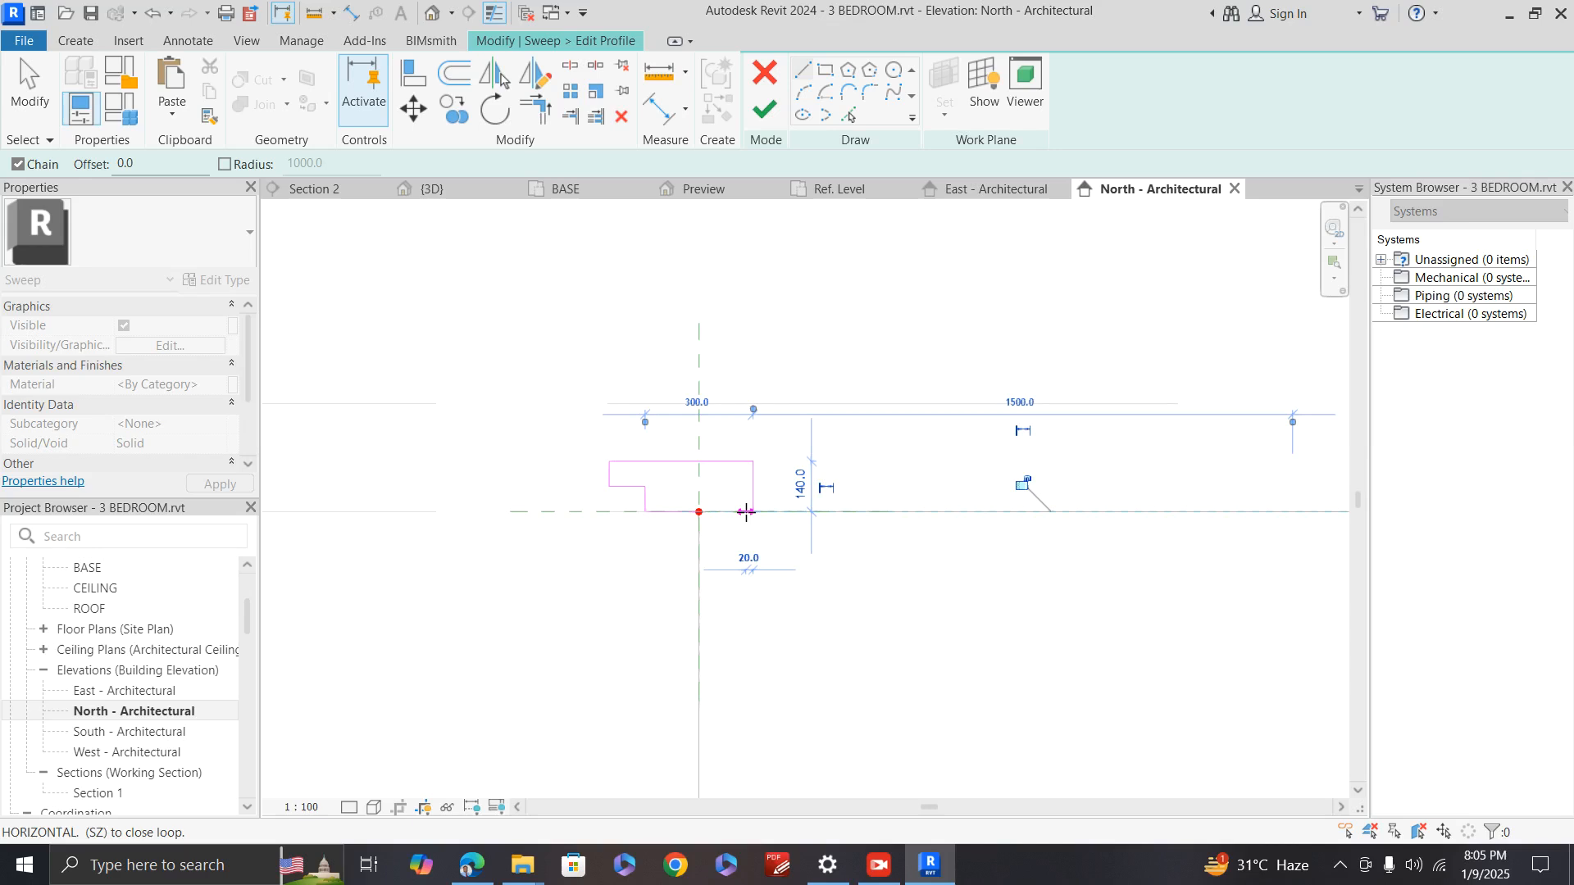
pyautogui.press('Escape')
pyautogui.press('Escape')
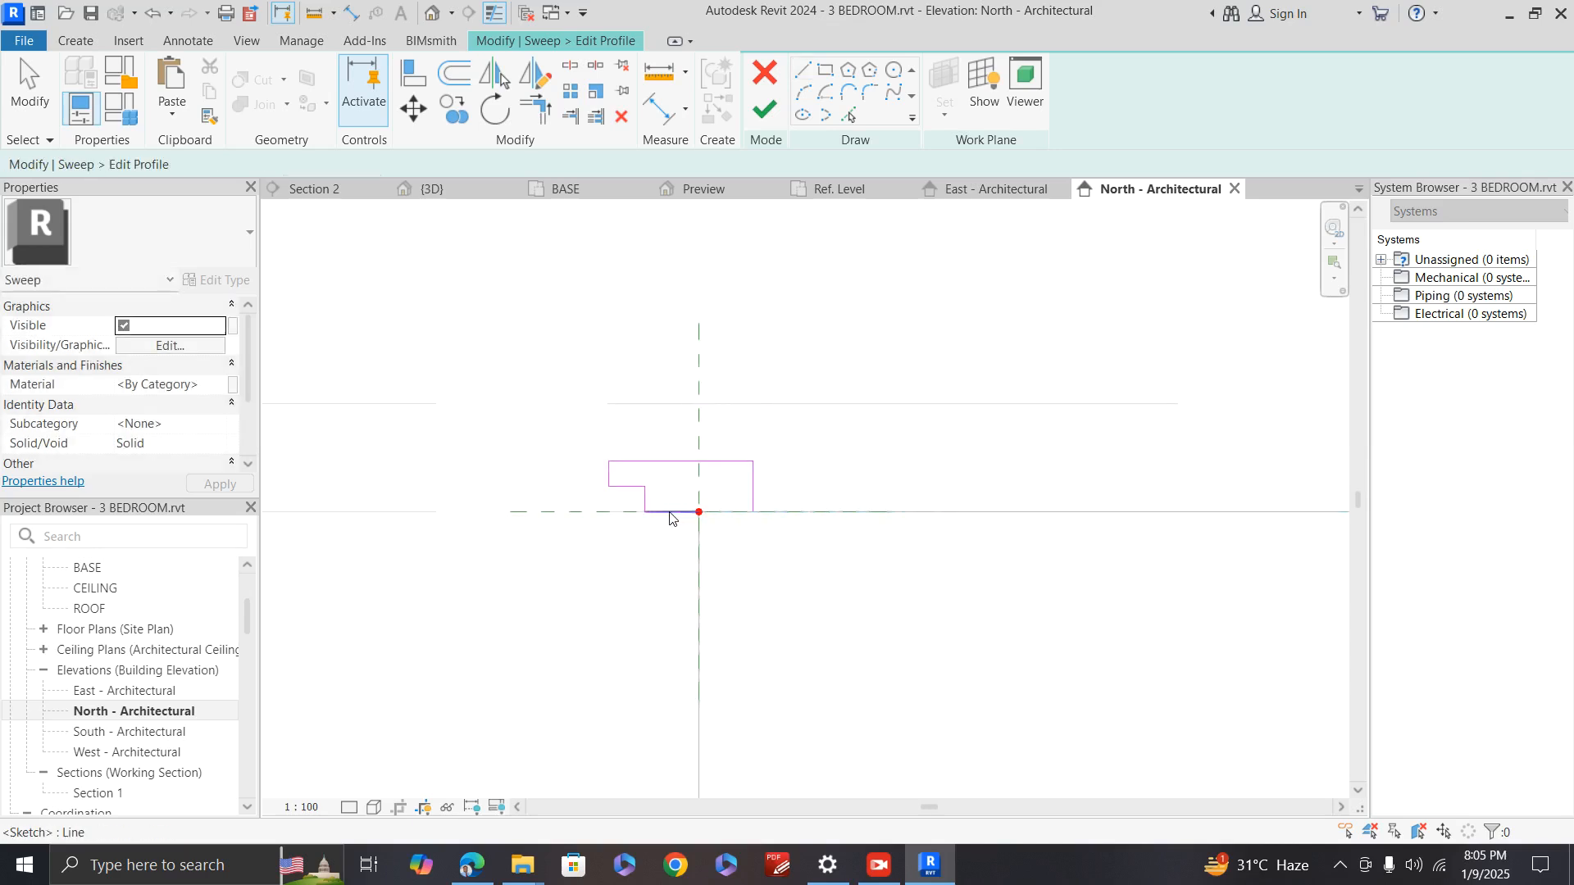
# Step: Extend the profile's lower line to the vertical line at the wall's inner face, closing the loop, and finish the profile
pyautogui.click(669, 513)
pyautogui.moveTo(693, 517); pyautogui.dragTo(750, 513)
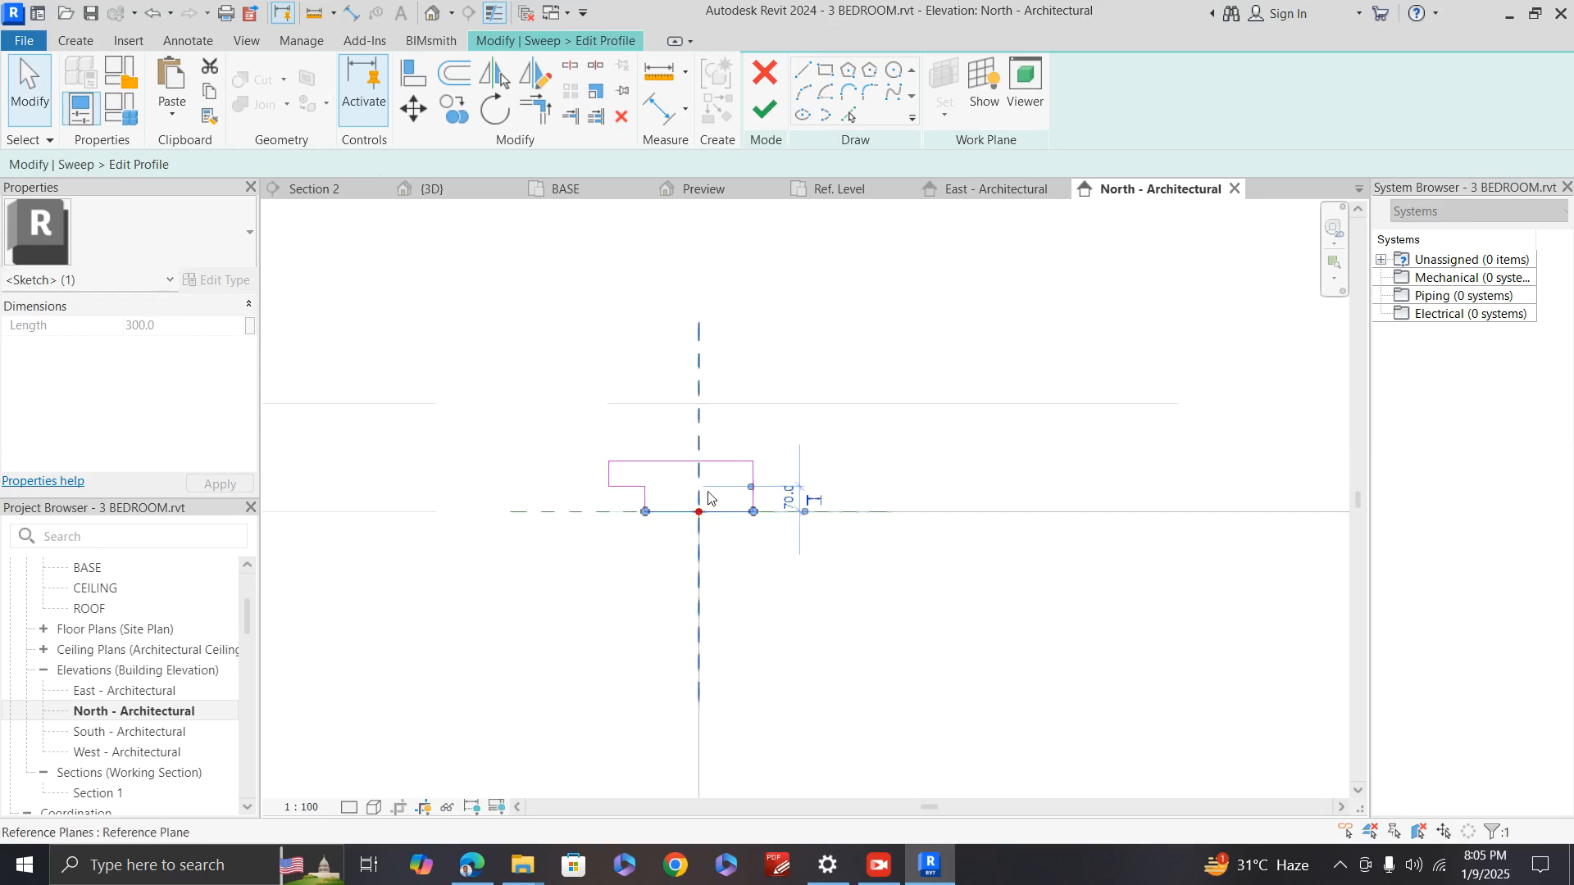
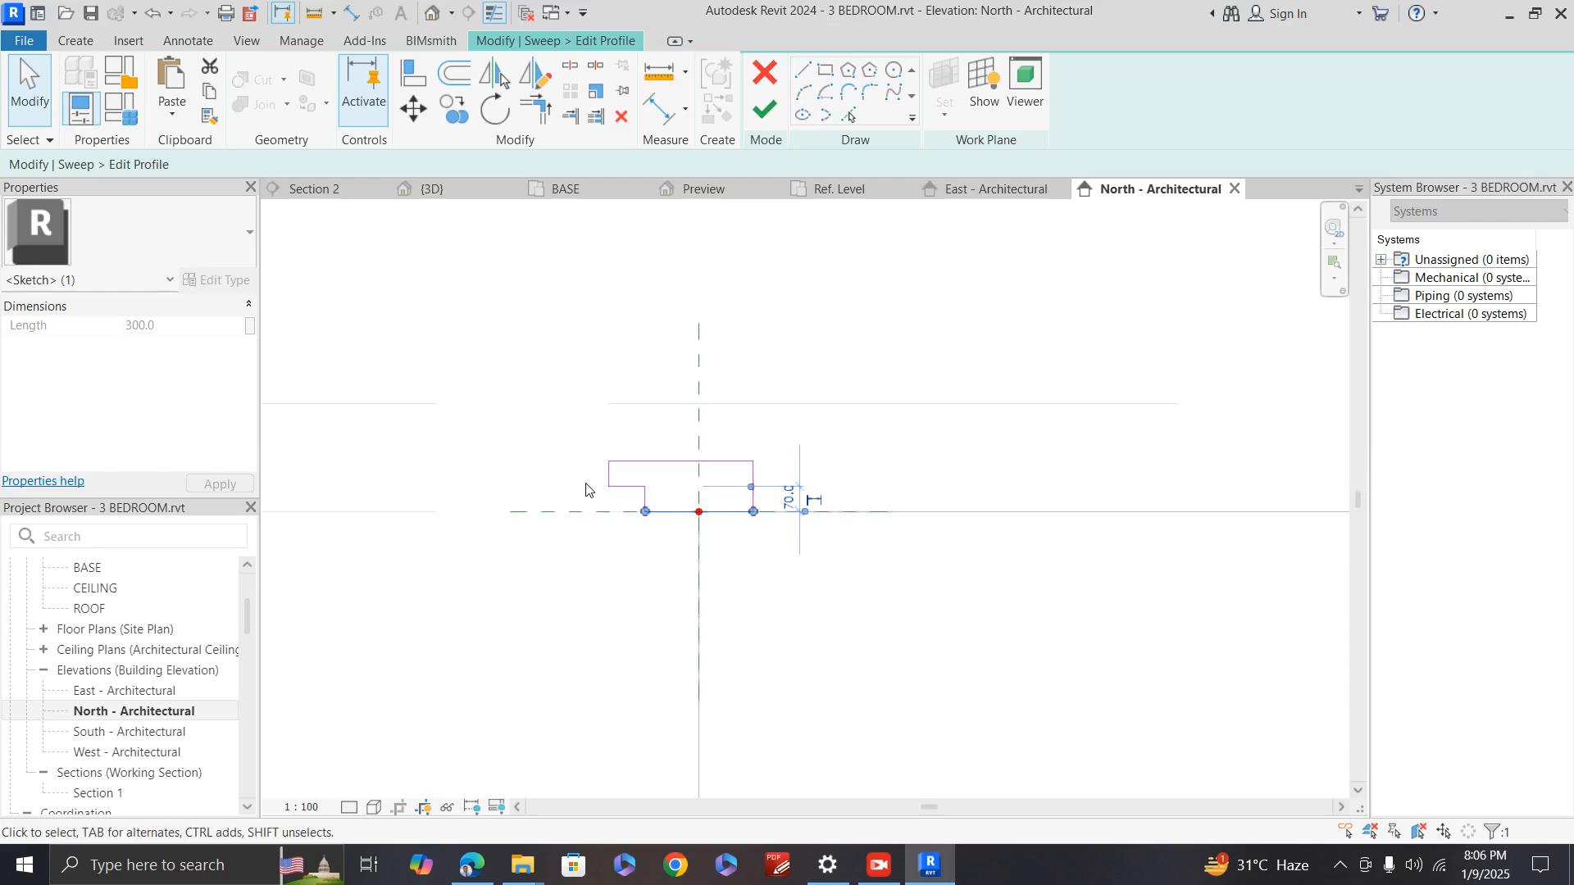
pyautogui.click(766, 113)
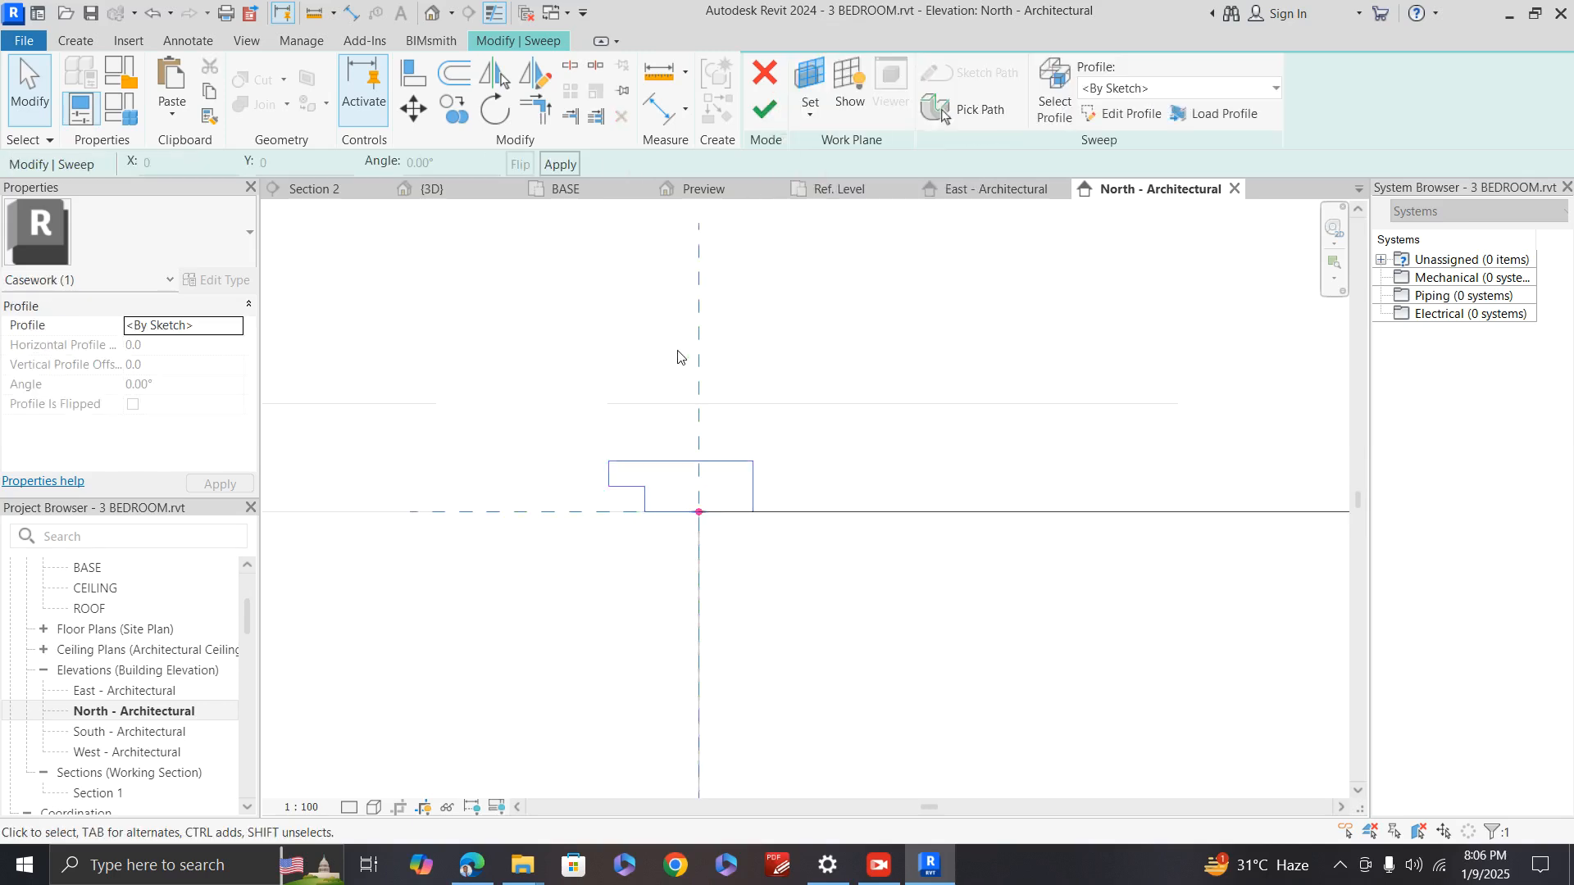
# Step: Try to finish the sweep and inspect the elements involved in the error
pyautogui.click(766, 112)
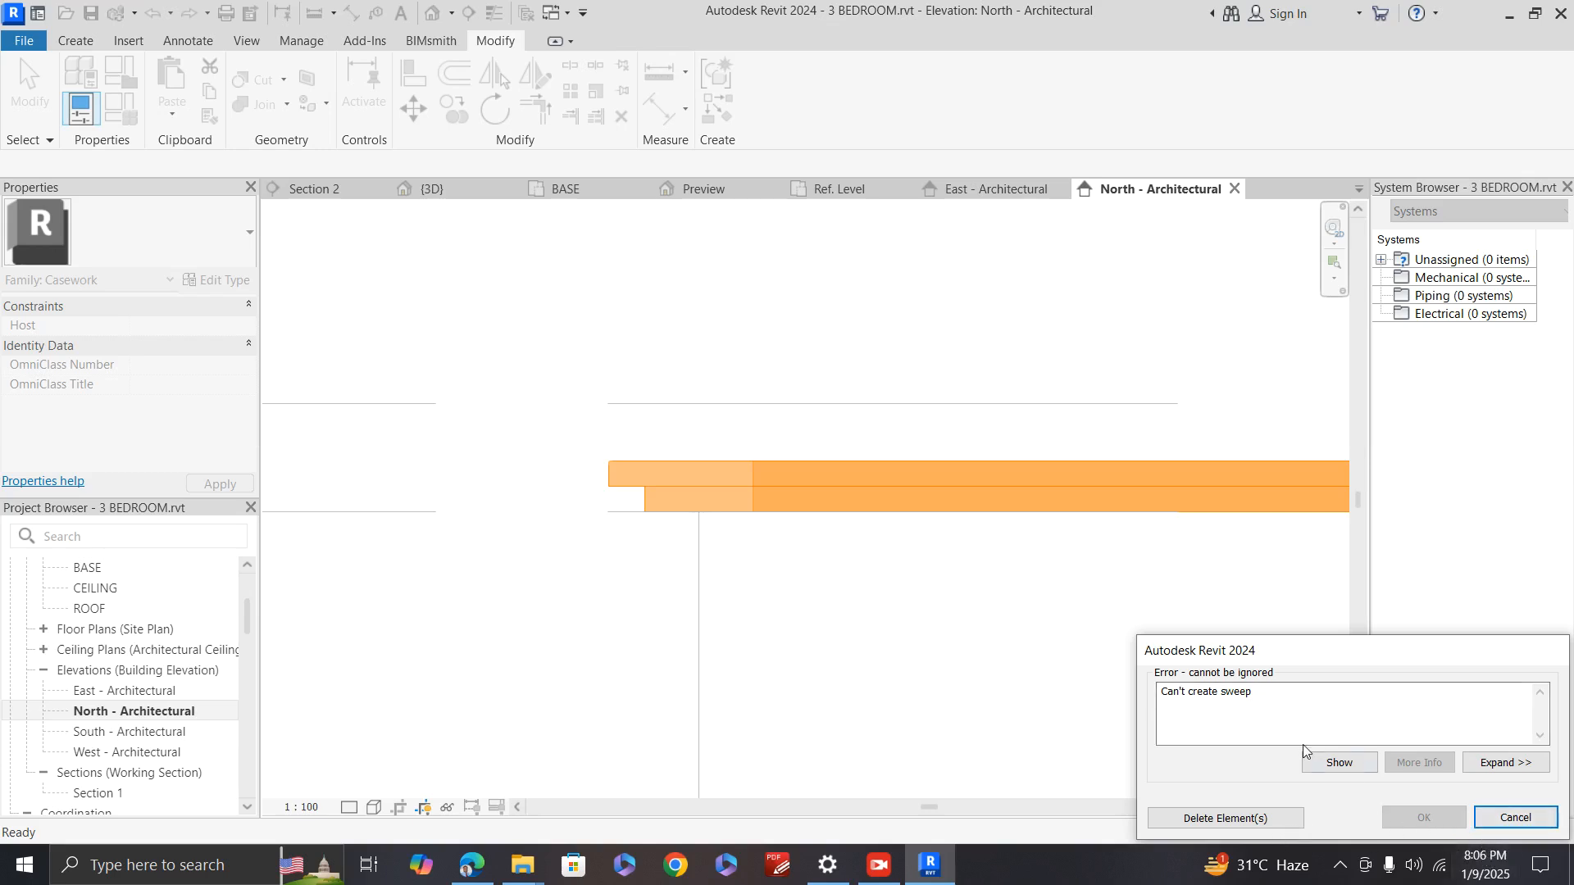
pyautogui.click(1339, 762)
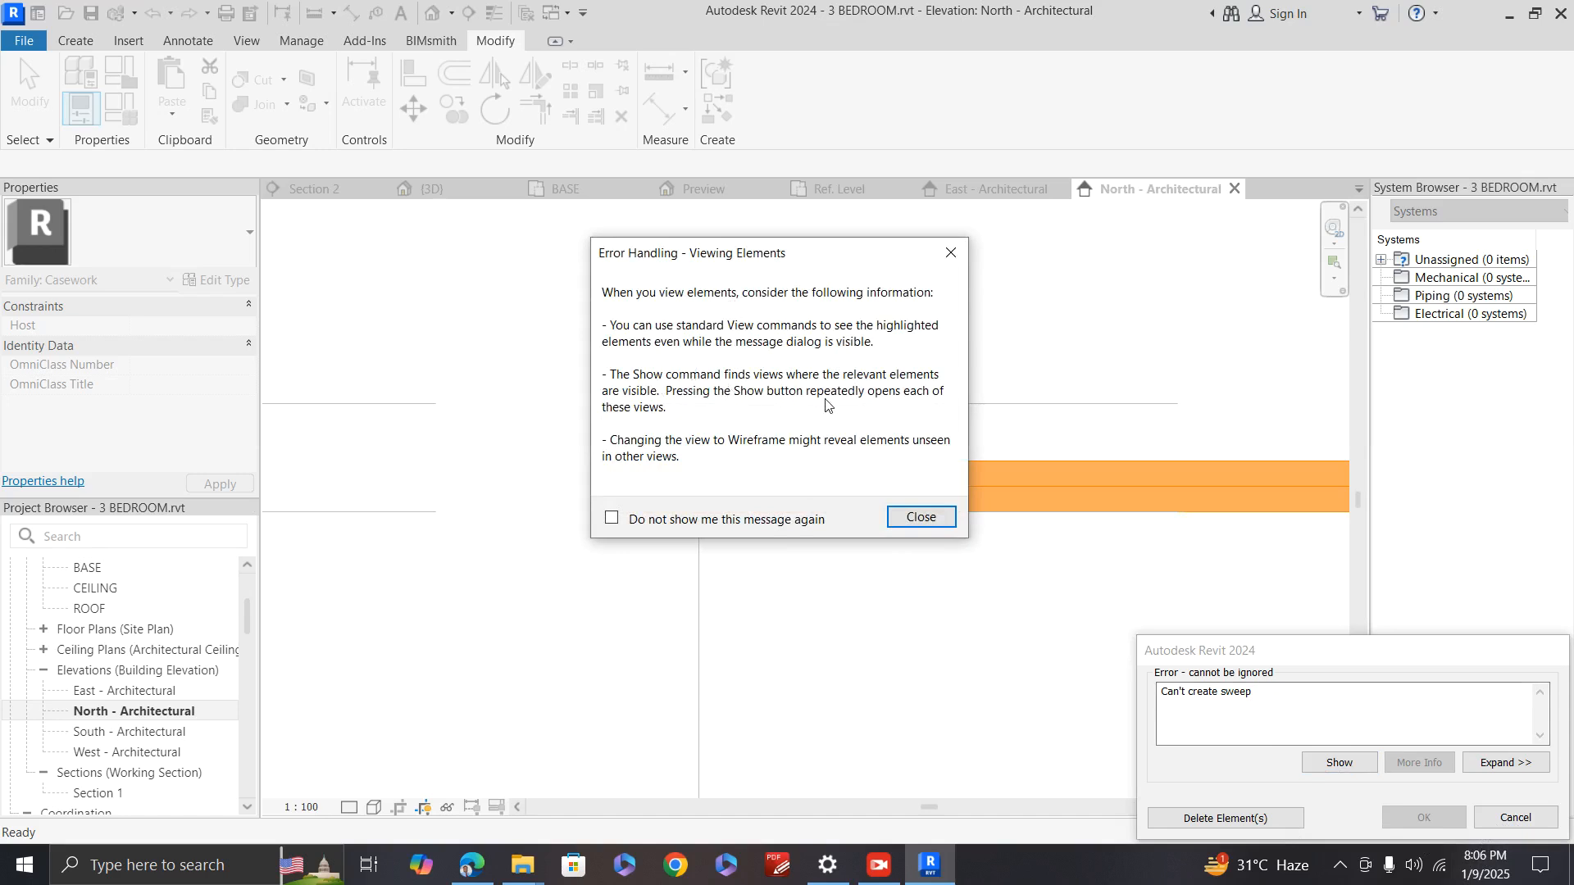
pyautogui.click(925, 522)
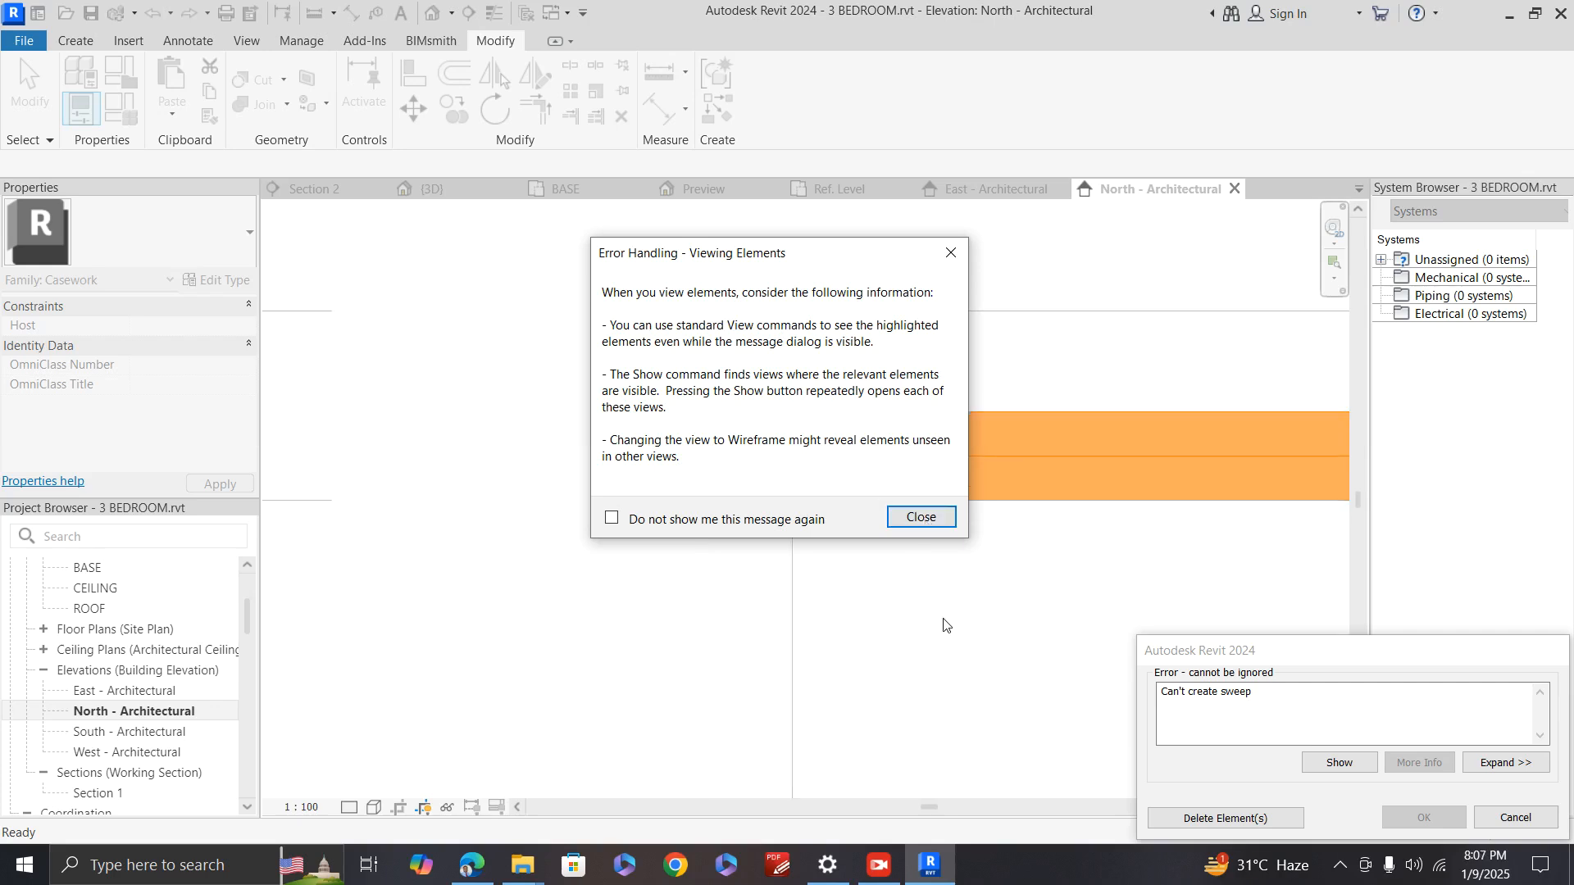
pyautogui.click(929, 519)
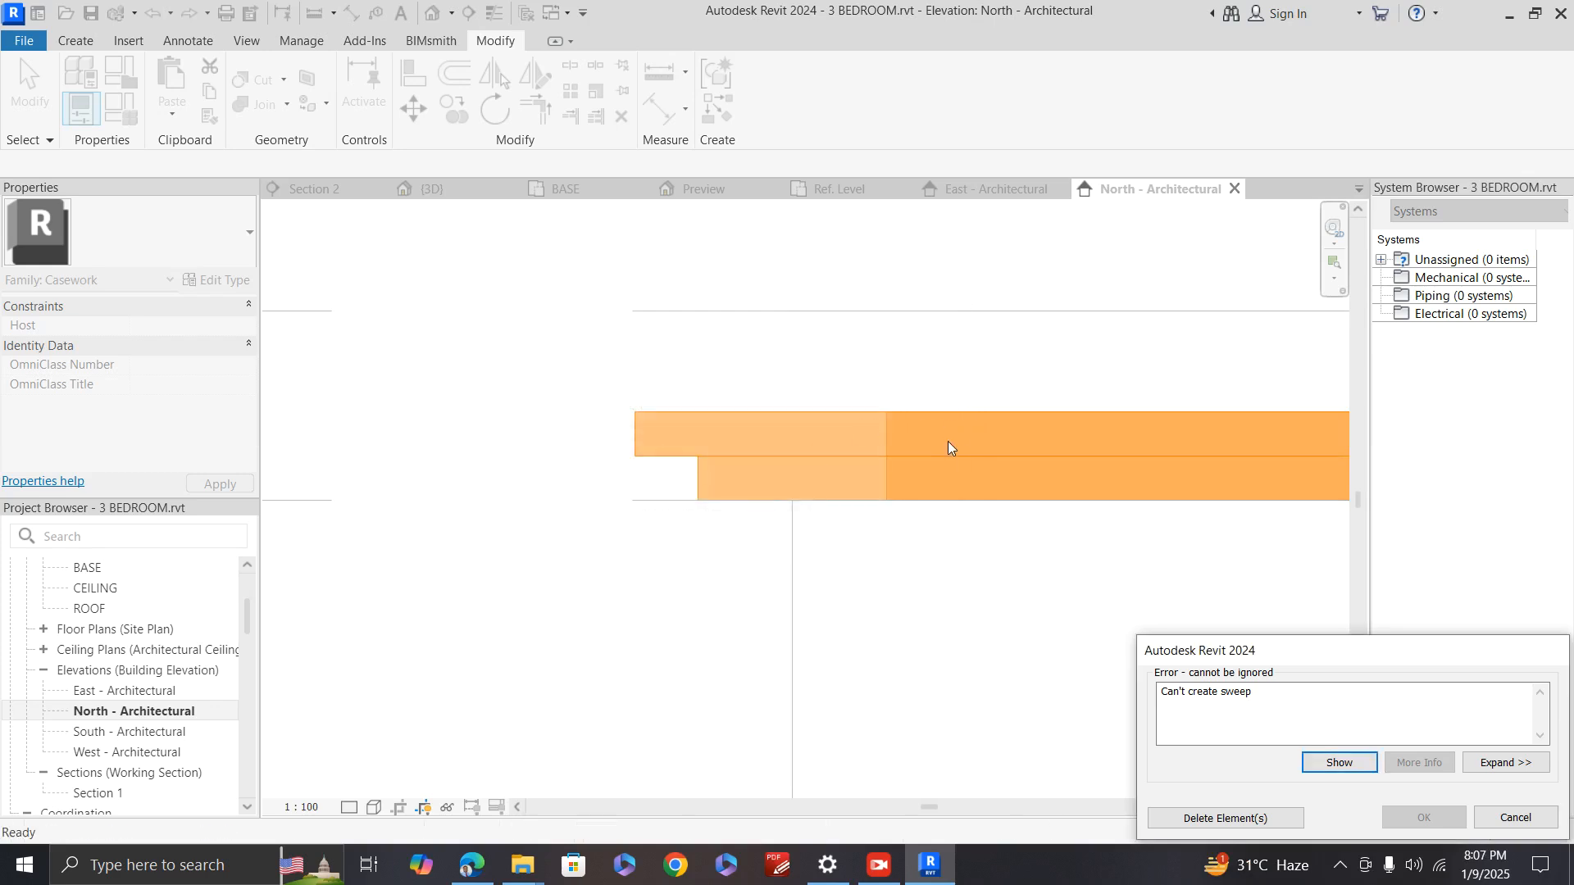
pyautogui.scroll(-5, 947, 447)
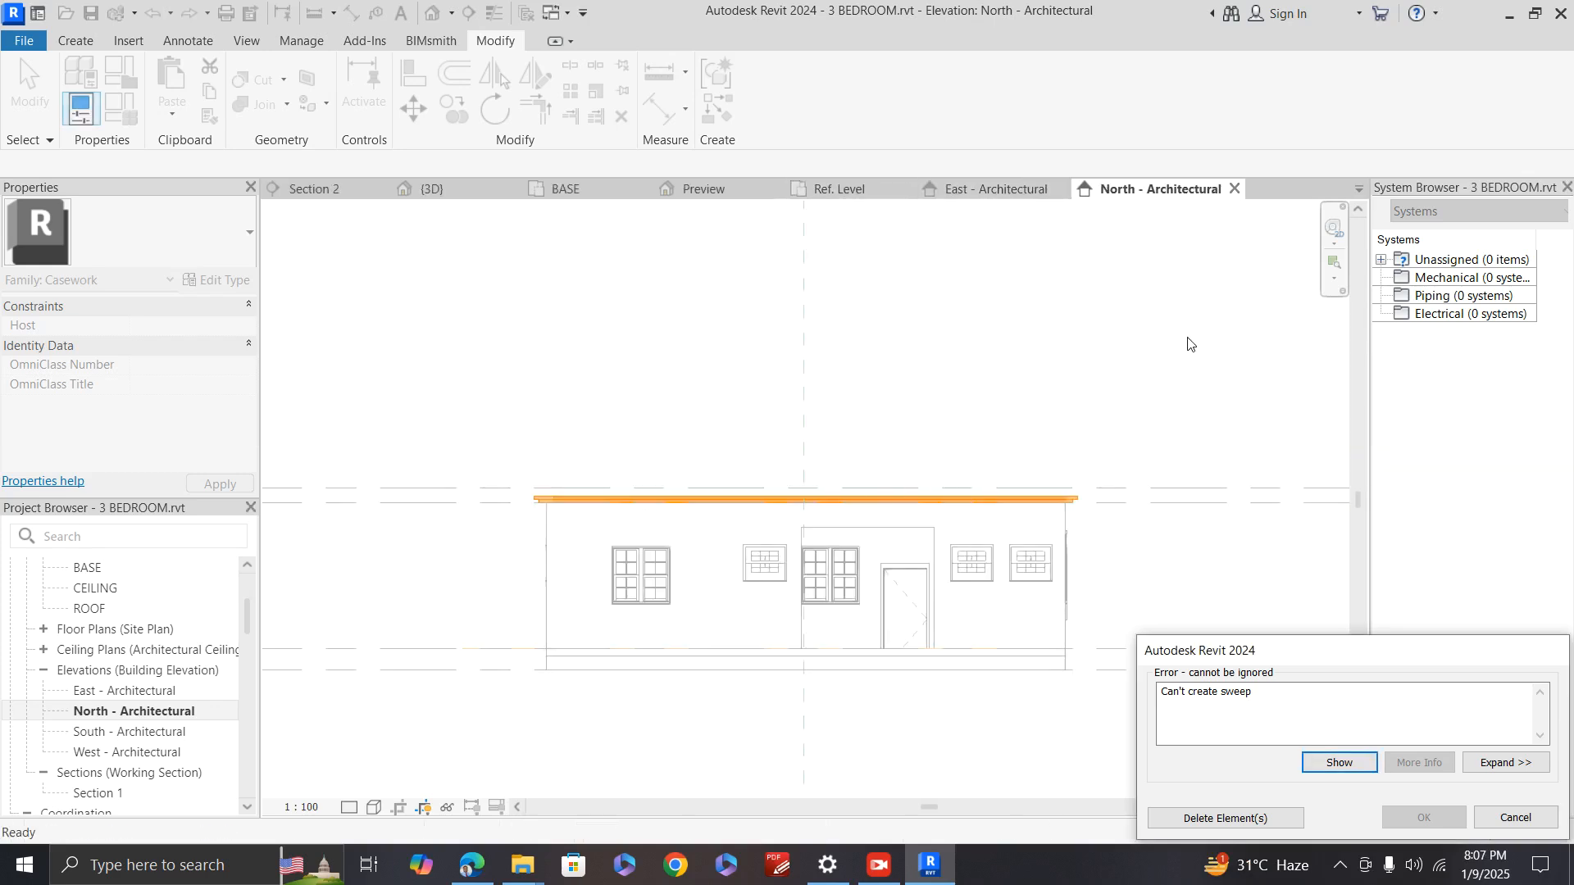
pyautogui.click(1515, 818)
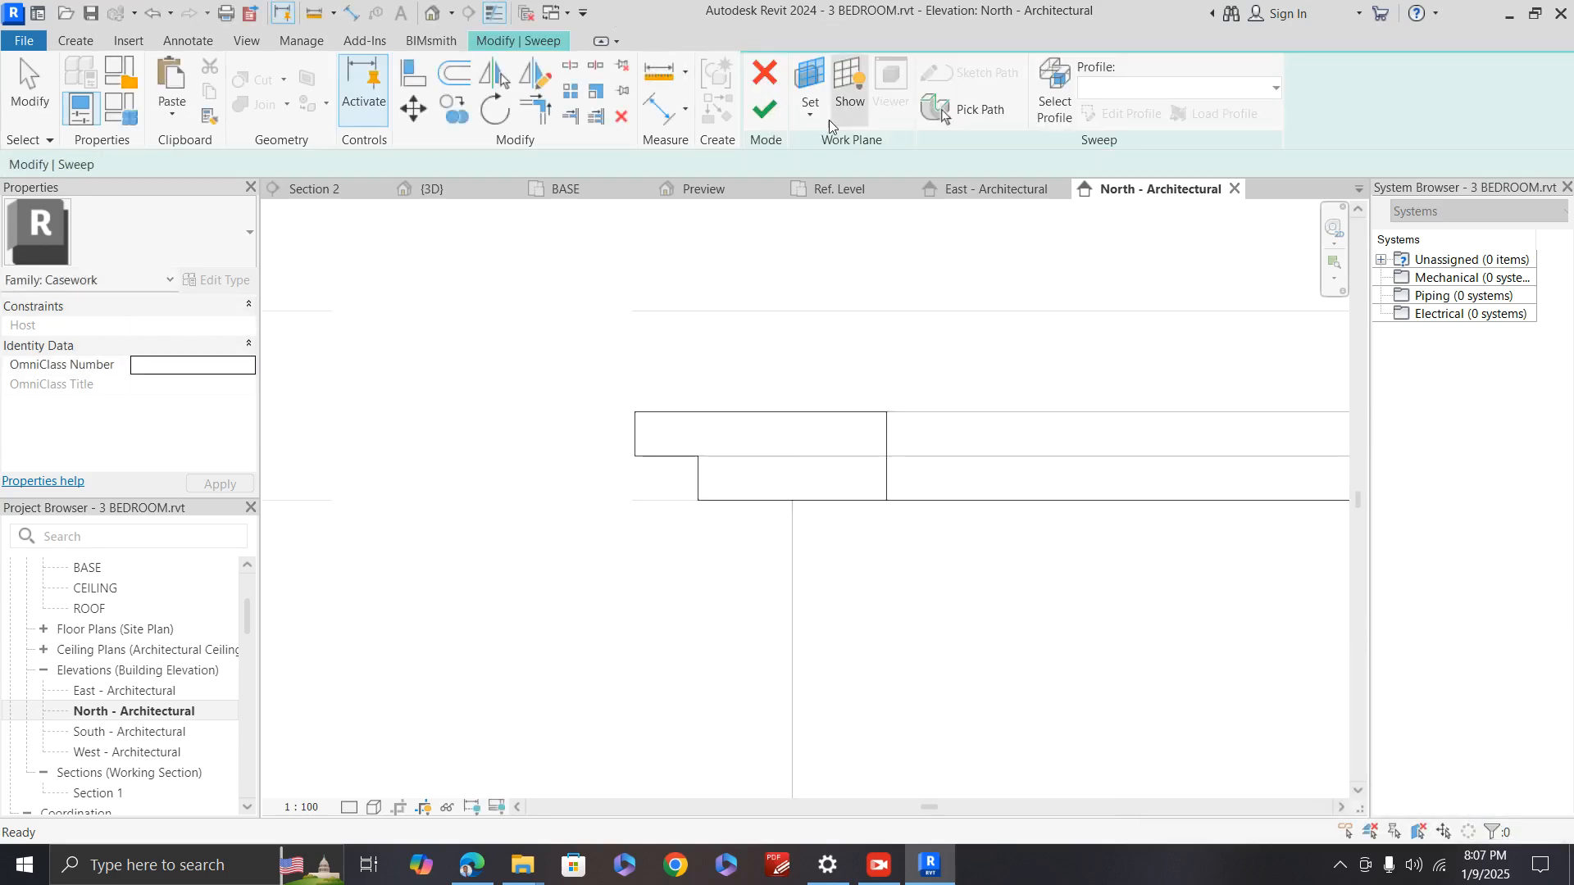
# Step: Reopen the sweep's profile and move its inner vertical edge to the wall's outer face, leaving a 150 mm lower edge
pyautogui.click(828, 414)
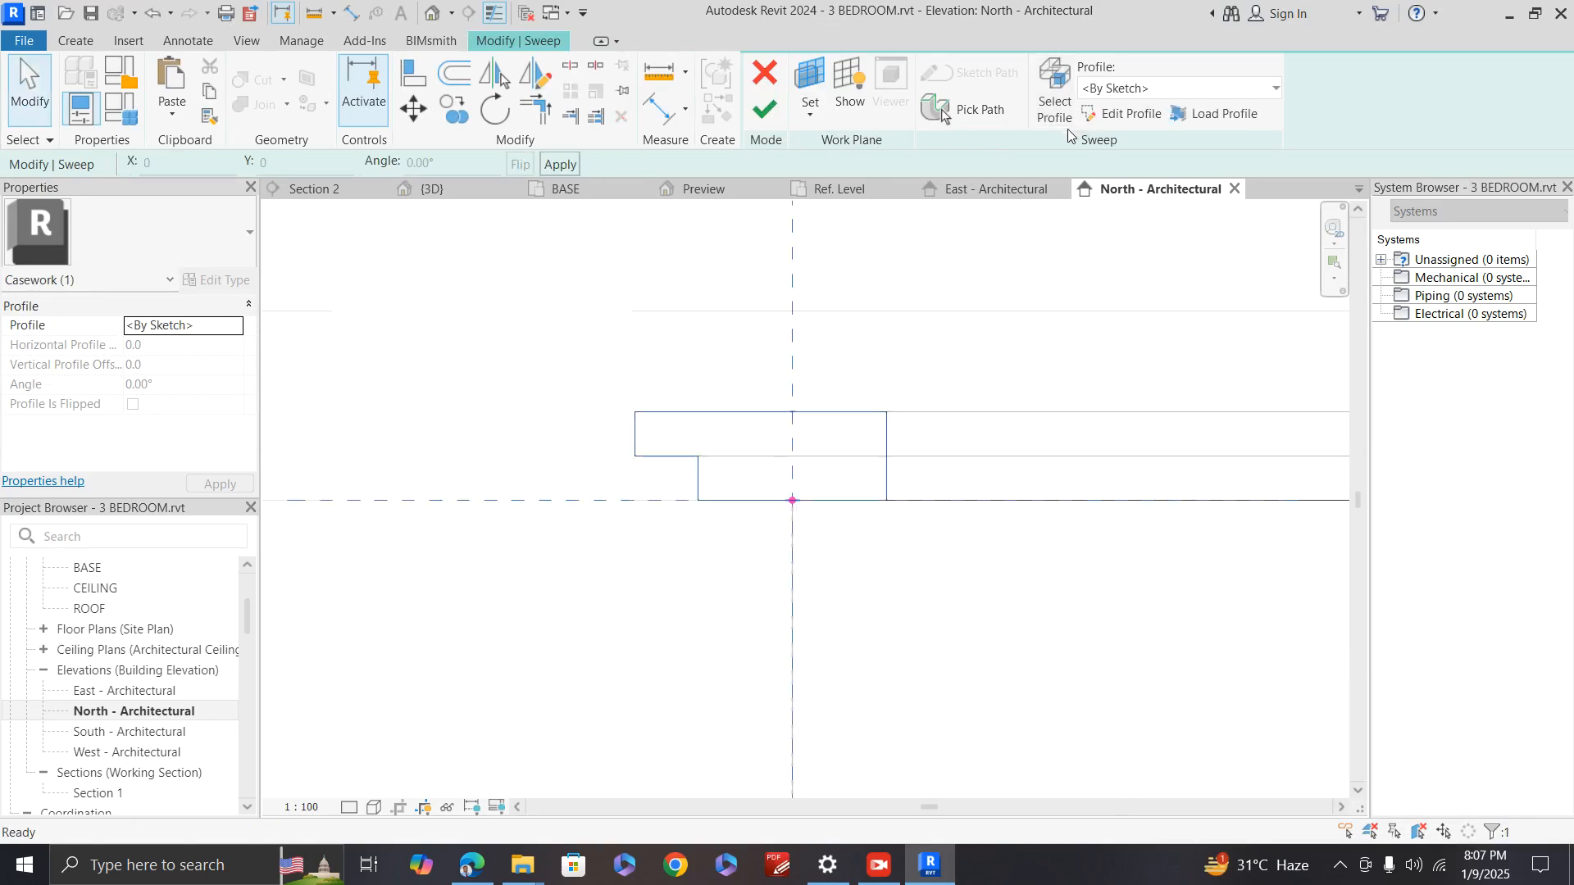
pyautogui.click(1092, 115)
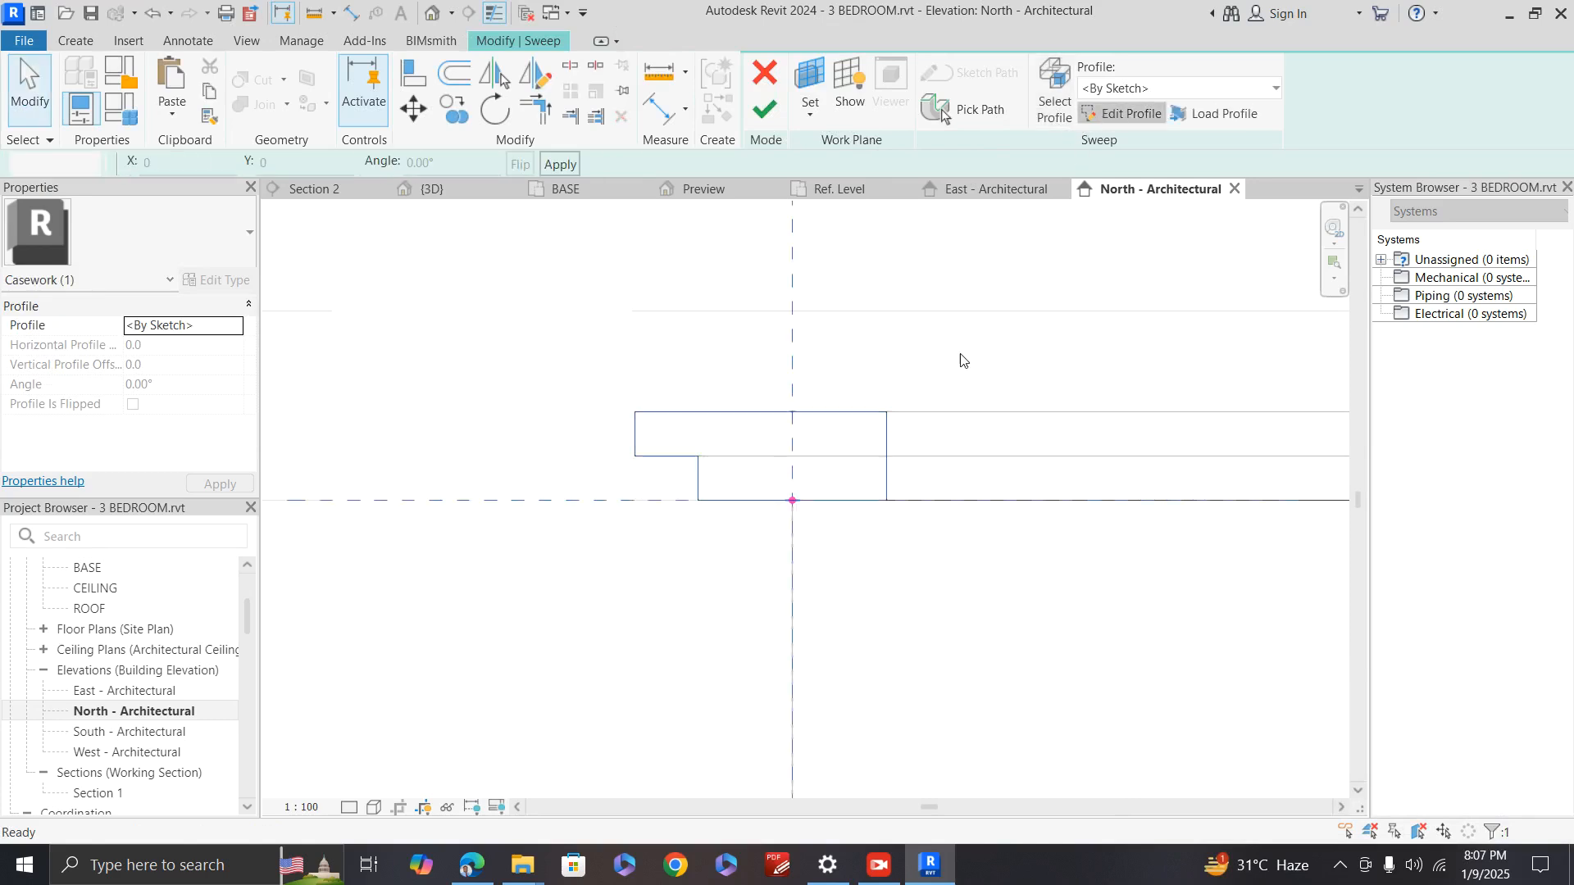
pyautogui.click(887, 454)
pyautogui.moveTo(887, 457); pyautogui.dragTo(792, 463)
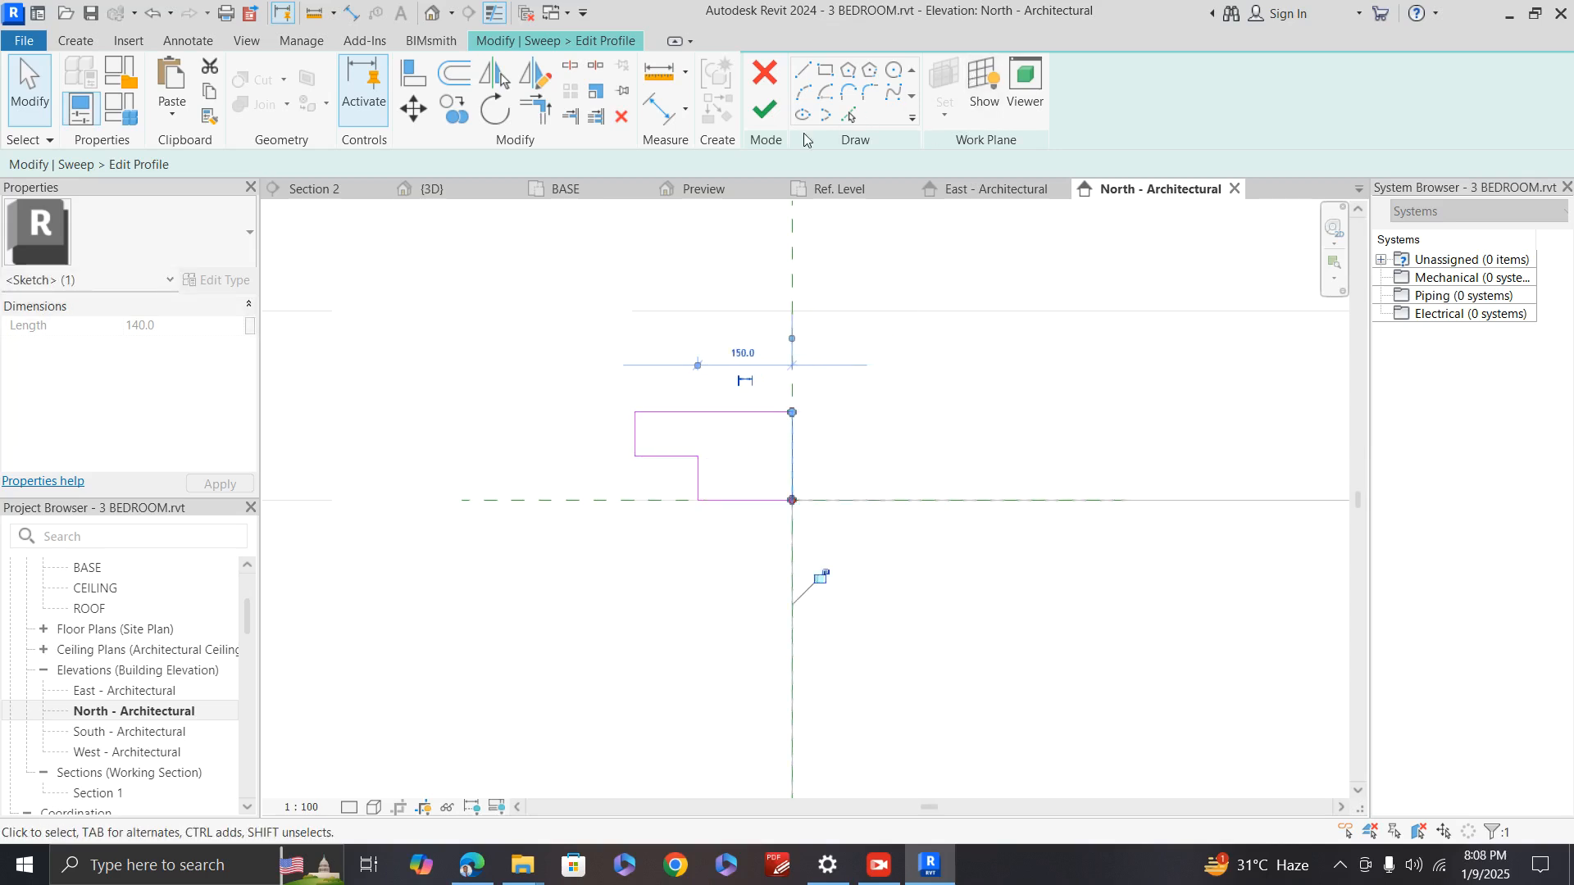
# Step: Finish the fascia's profile, the sweep and the in-place model, and save the project
pyautogui.click(764, 109)
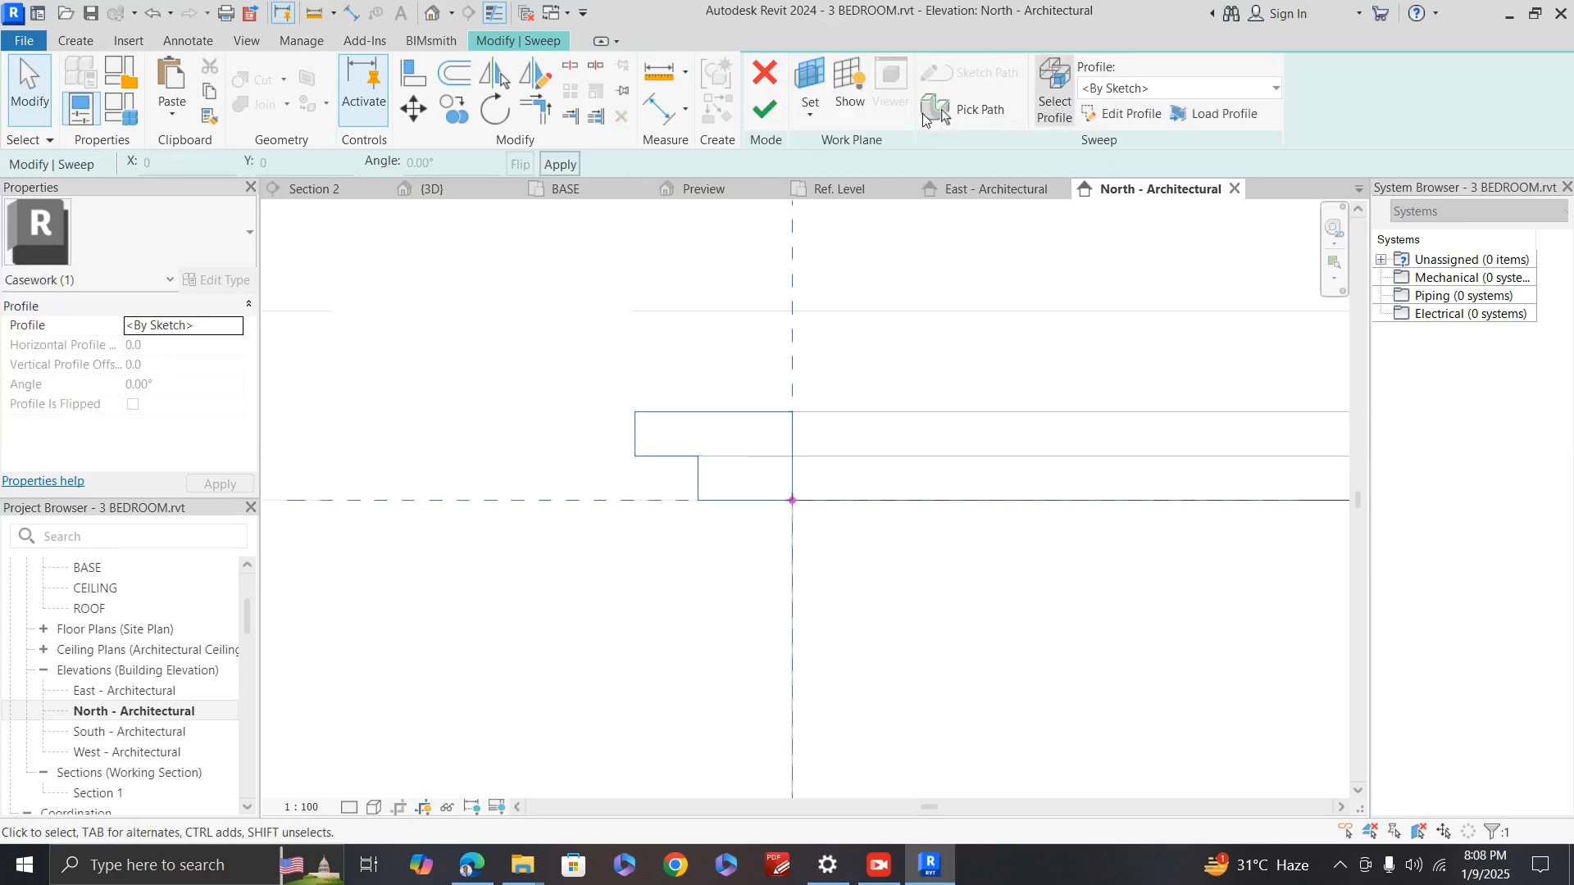
pyautogui.click(774, 123)
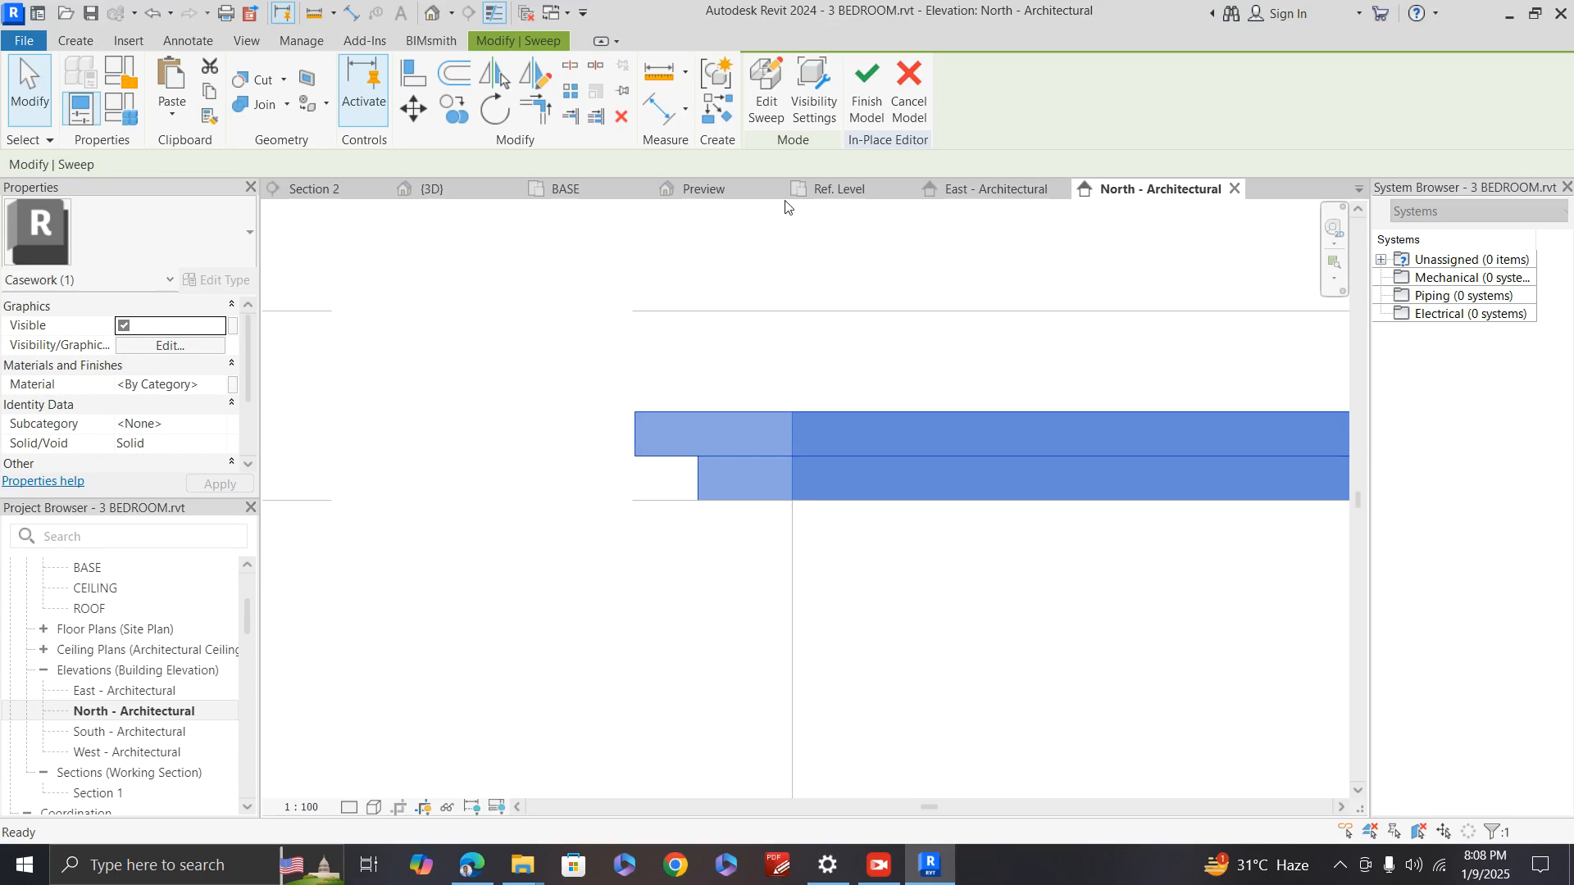
pyautogui.scroll(-2, 836, 355)
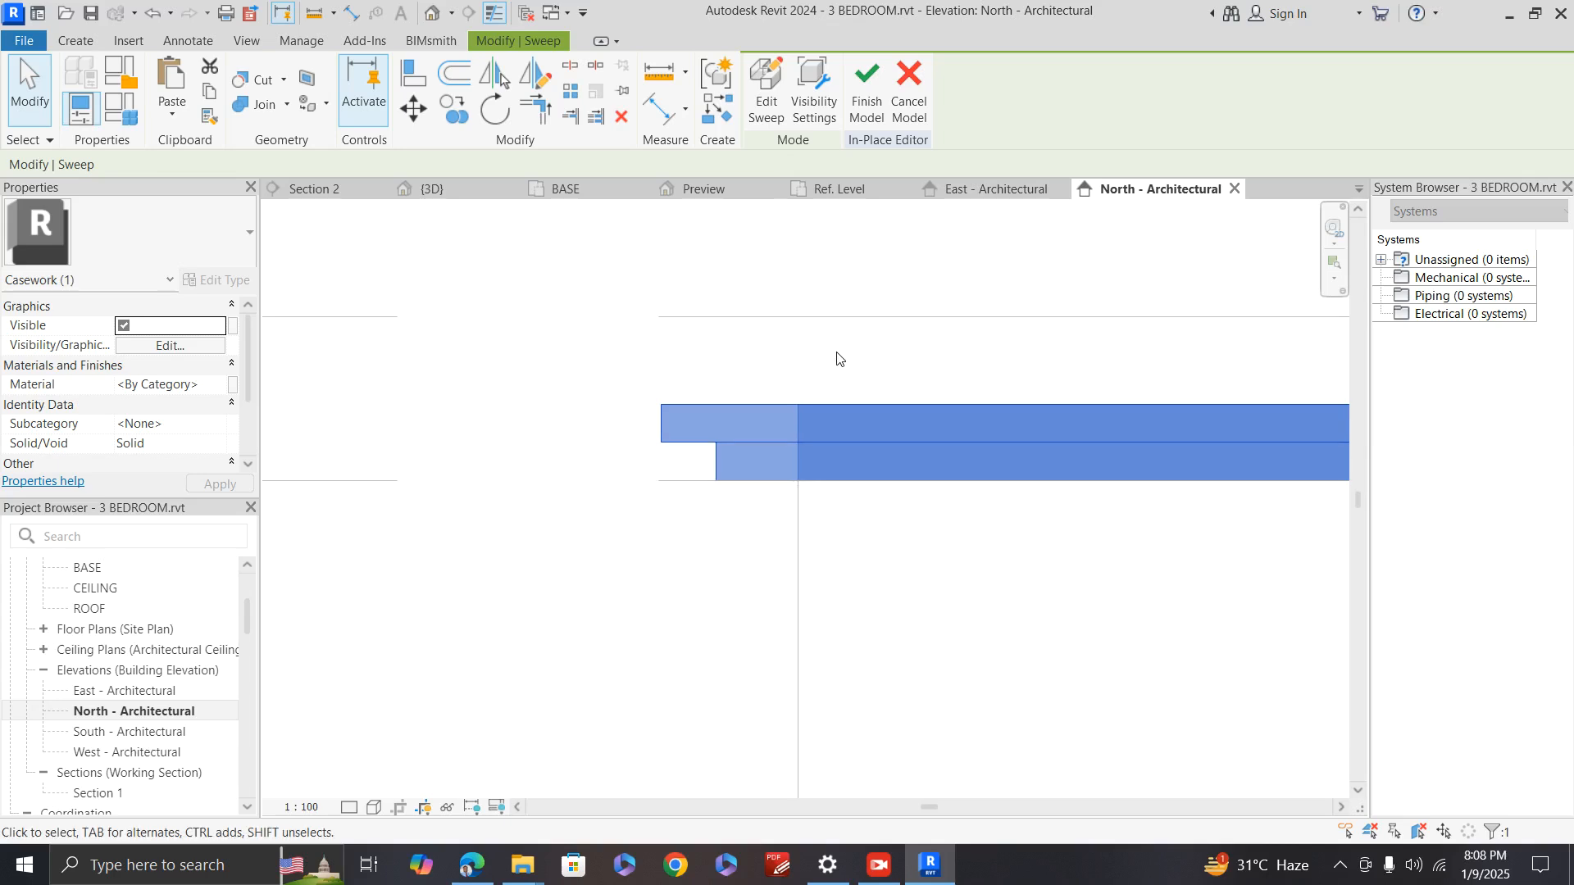
pyautogui.click(863, 80)
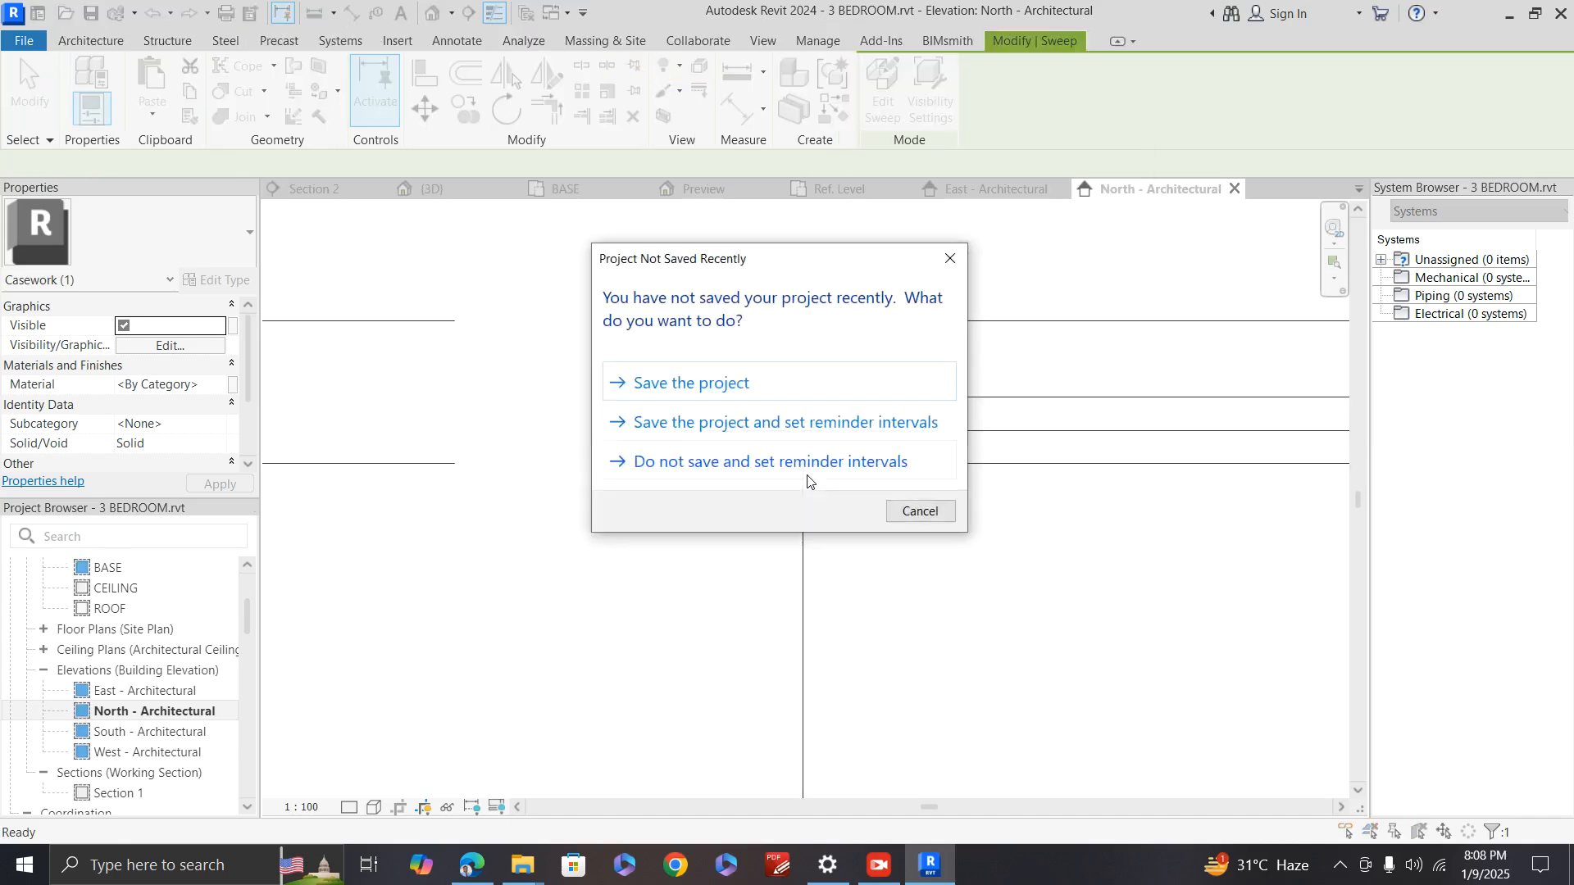
pyautogui.click(719, 393)
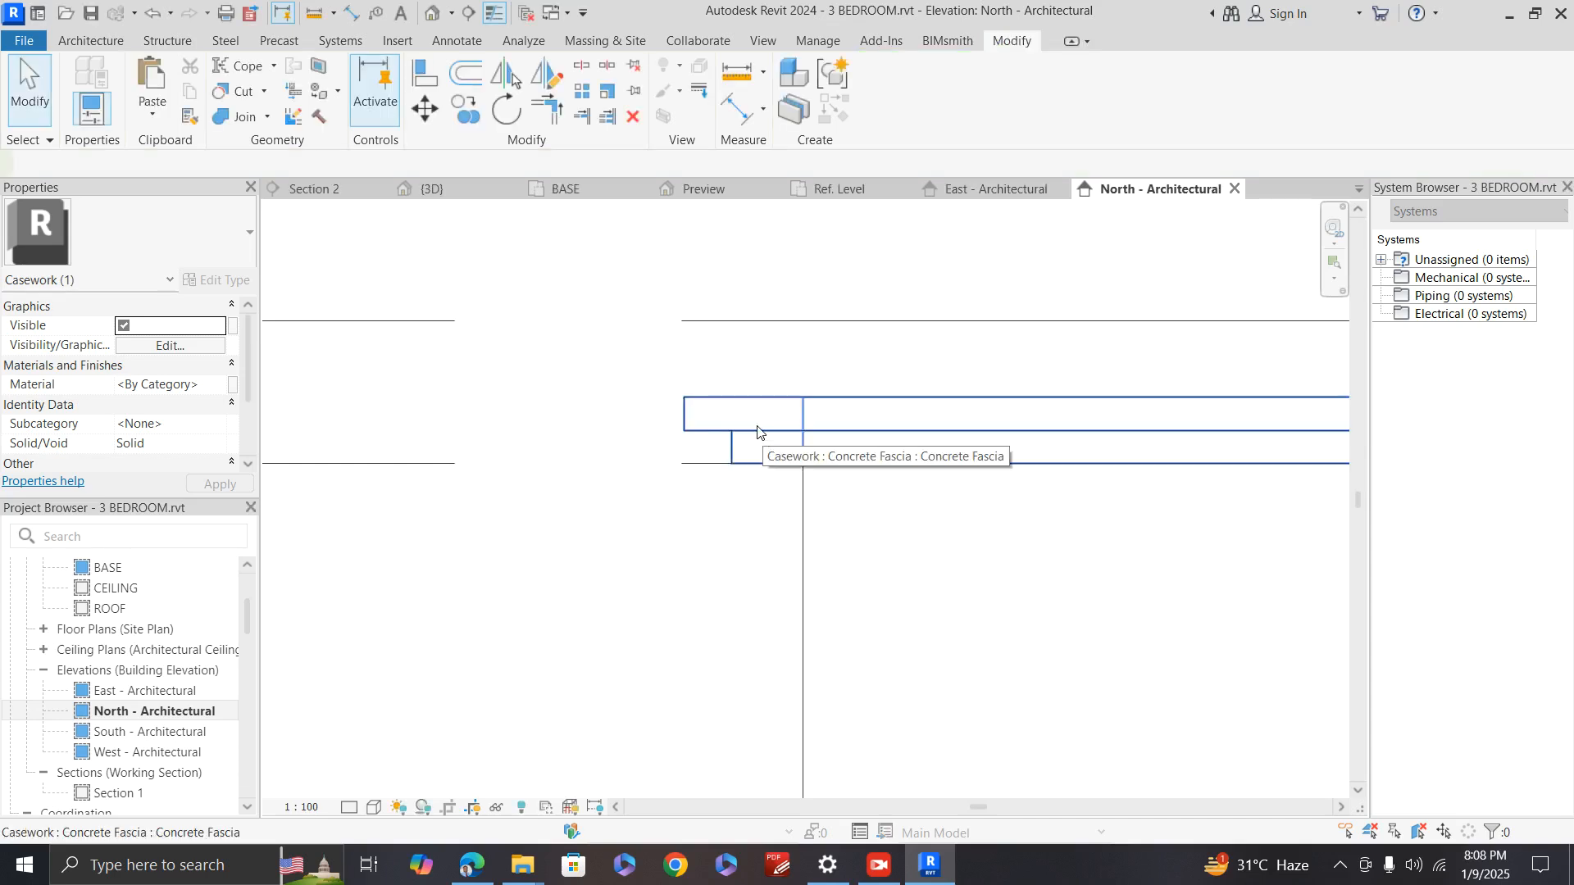
# Step: Open the house's default 3D view, check the fascia around the walls, and look at the house from the top
pyautogui.click(454, 188)
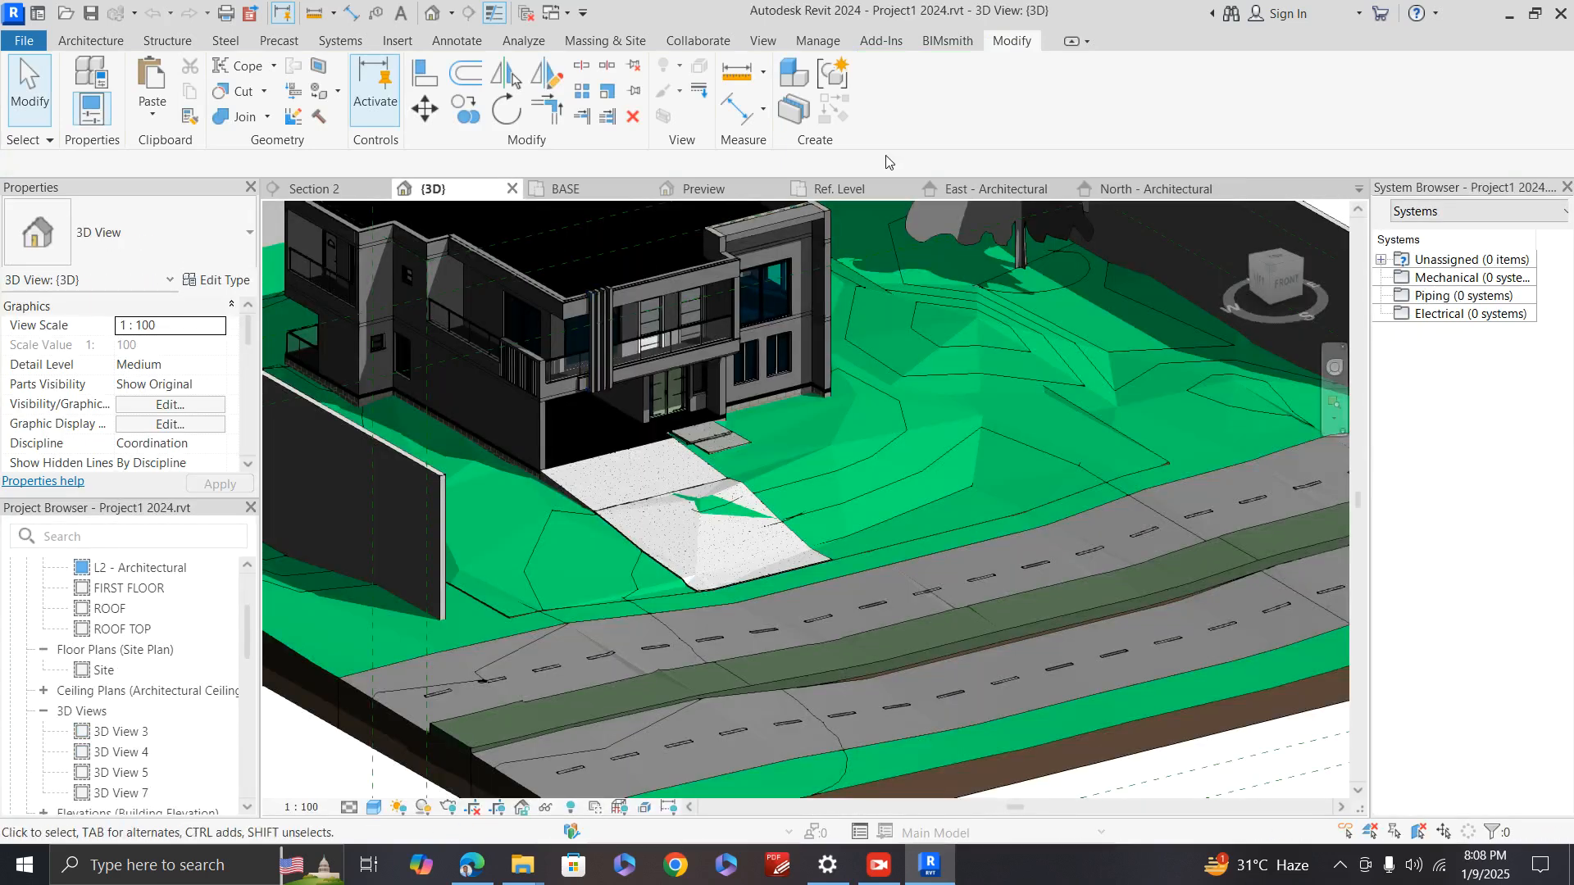
pyautogui.click(587, 188)
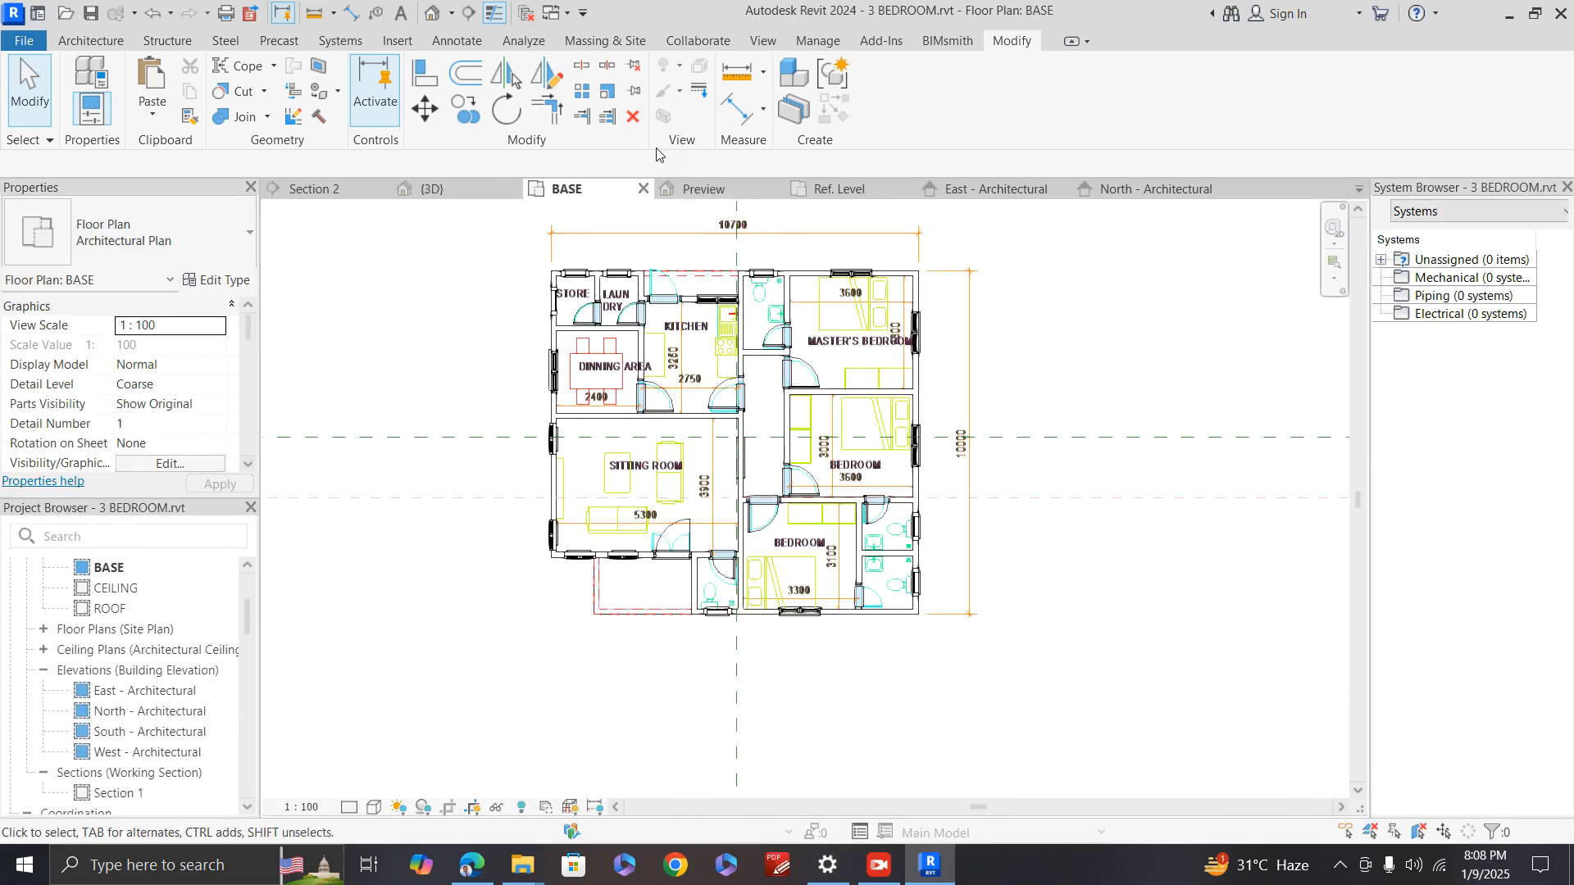
pyautogui.click(430, 15)
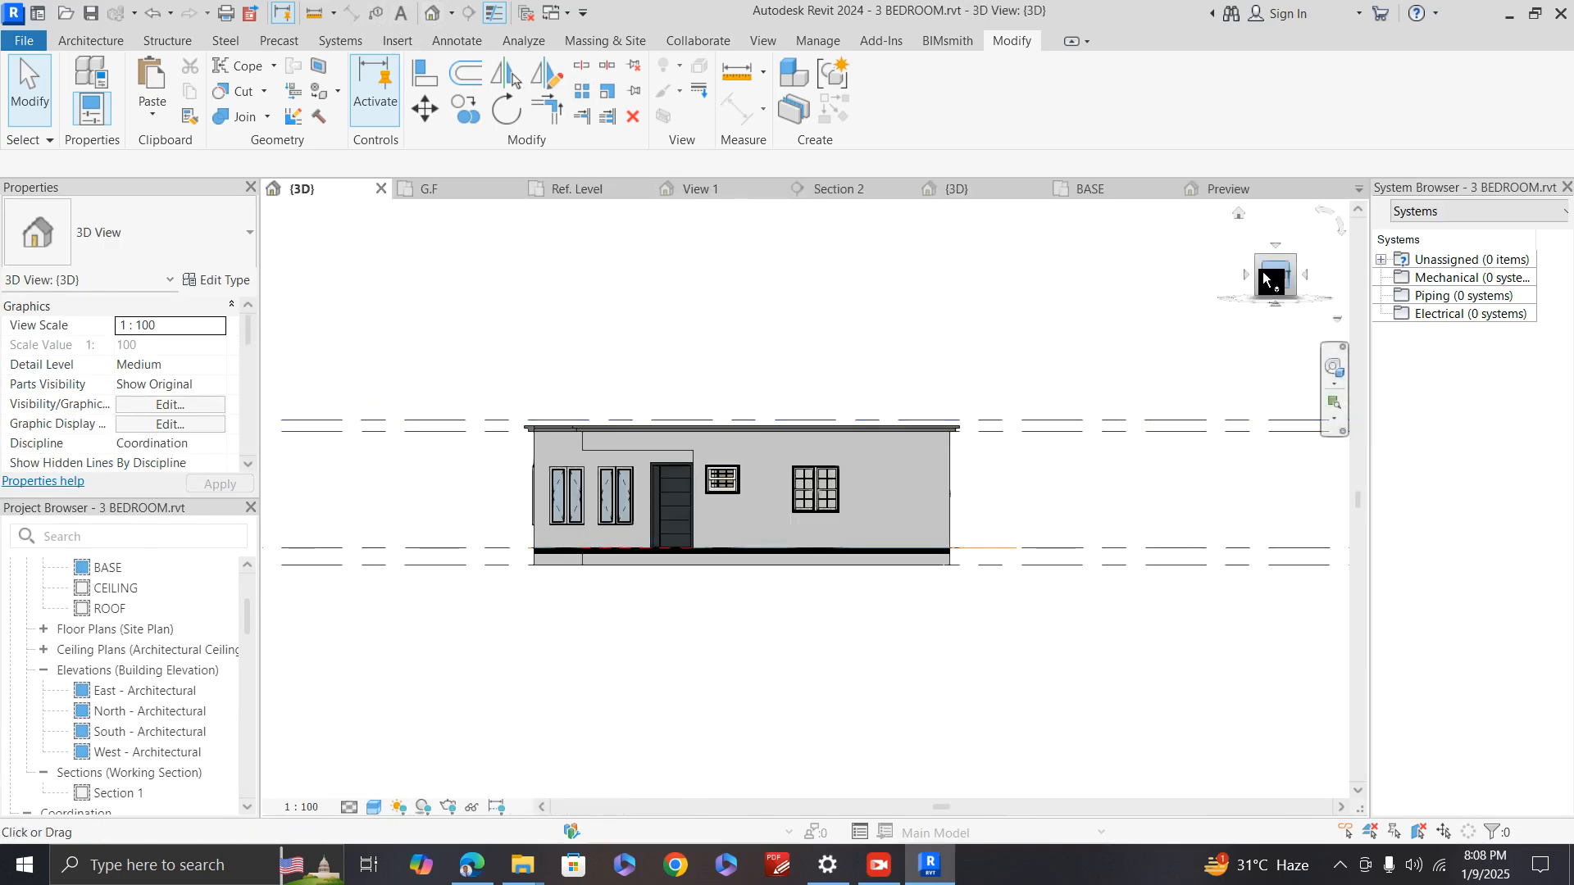
pyautogui.moveTo(1286, 270); pyautogui.dragTo(1320, 352)
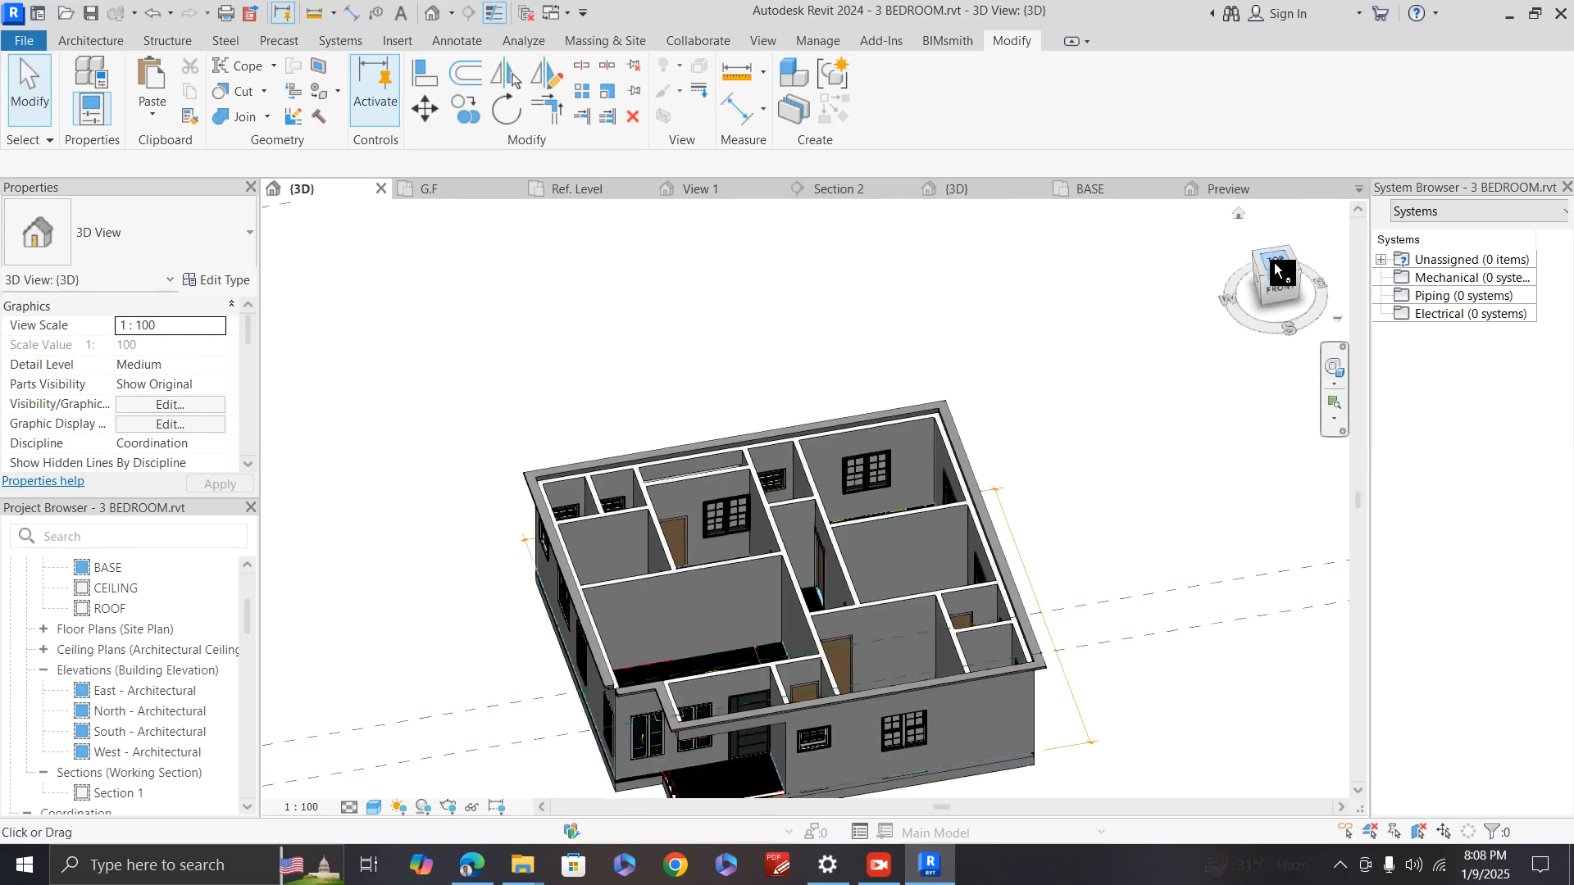
pyautogui.click(1272, 264)
pyautogui.scroll(8, 697, 486)
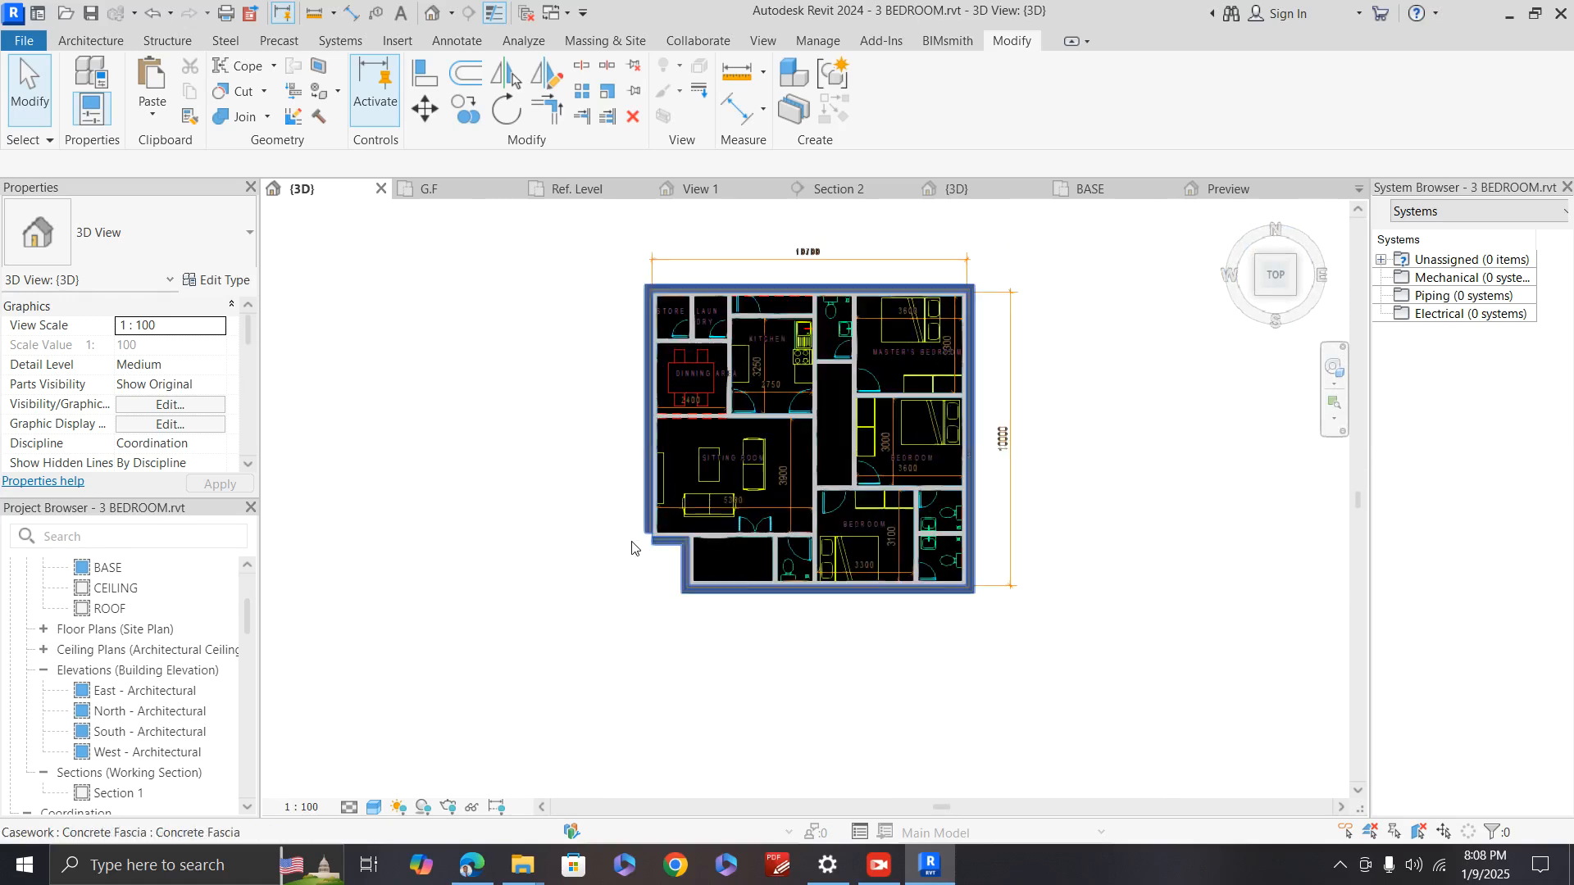
pyautogui.scroll(-1, 631, 548)
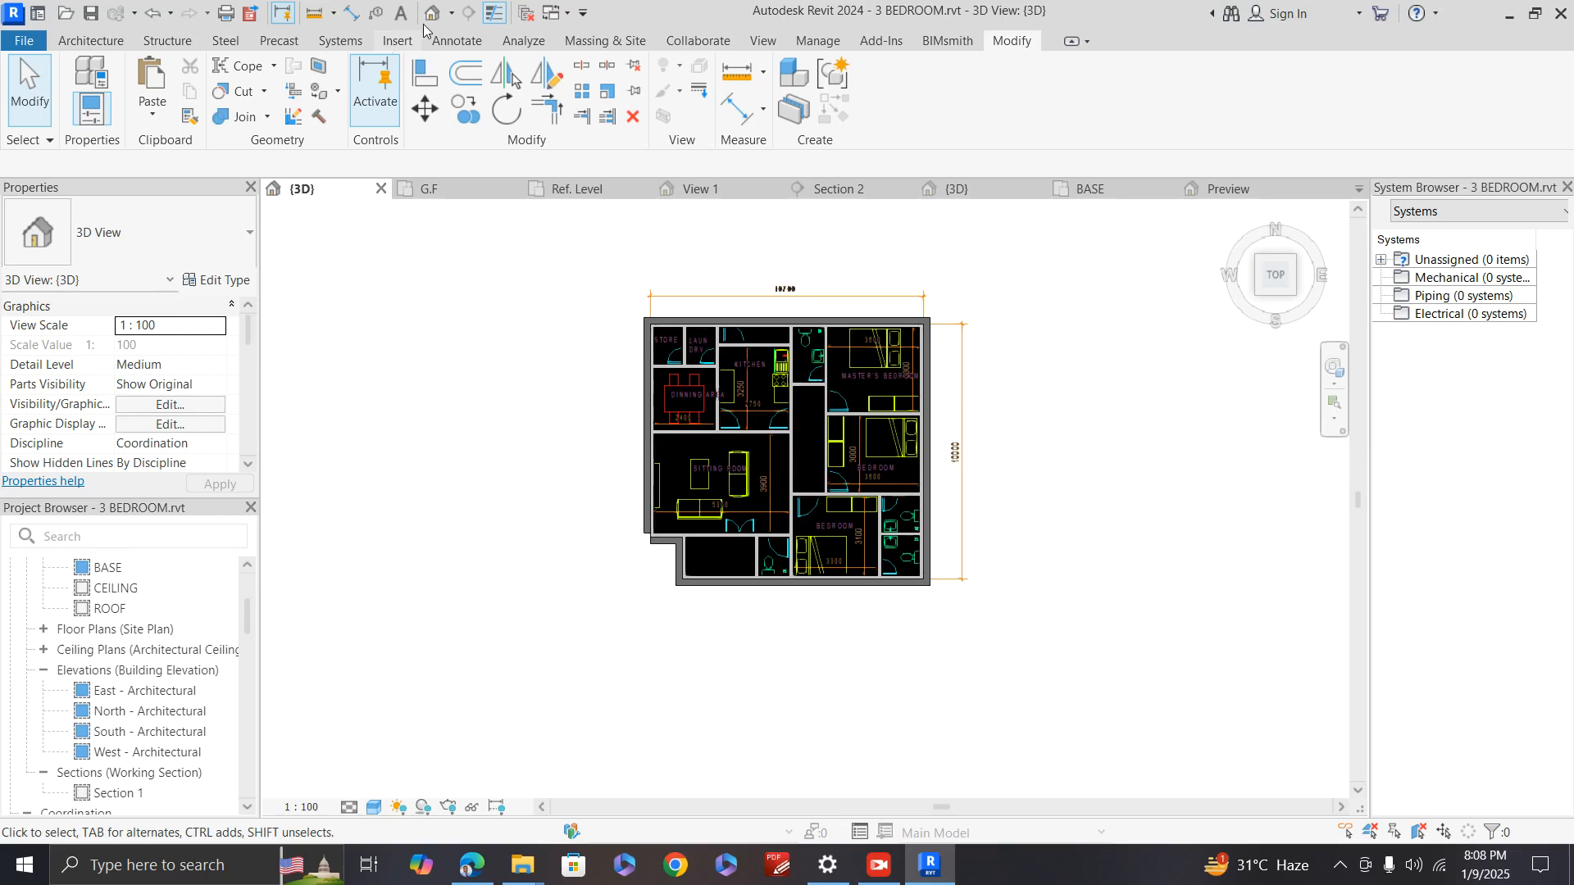
# Step: Create a perspective camera view from outside the porch corner aimed at the middle of the house, with a 1750 offset from BASE
pyautogui.click(451, 13)
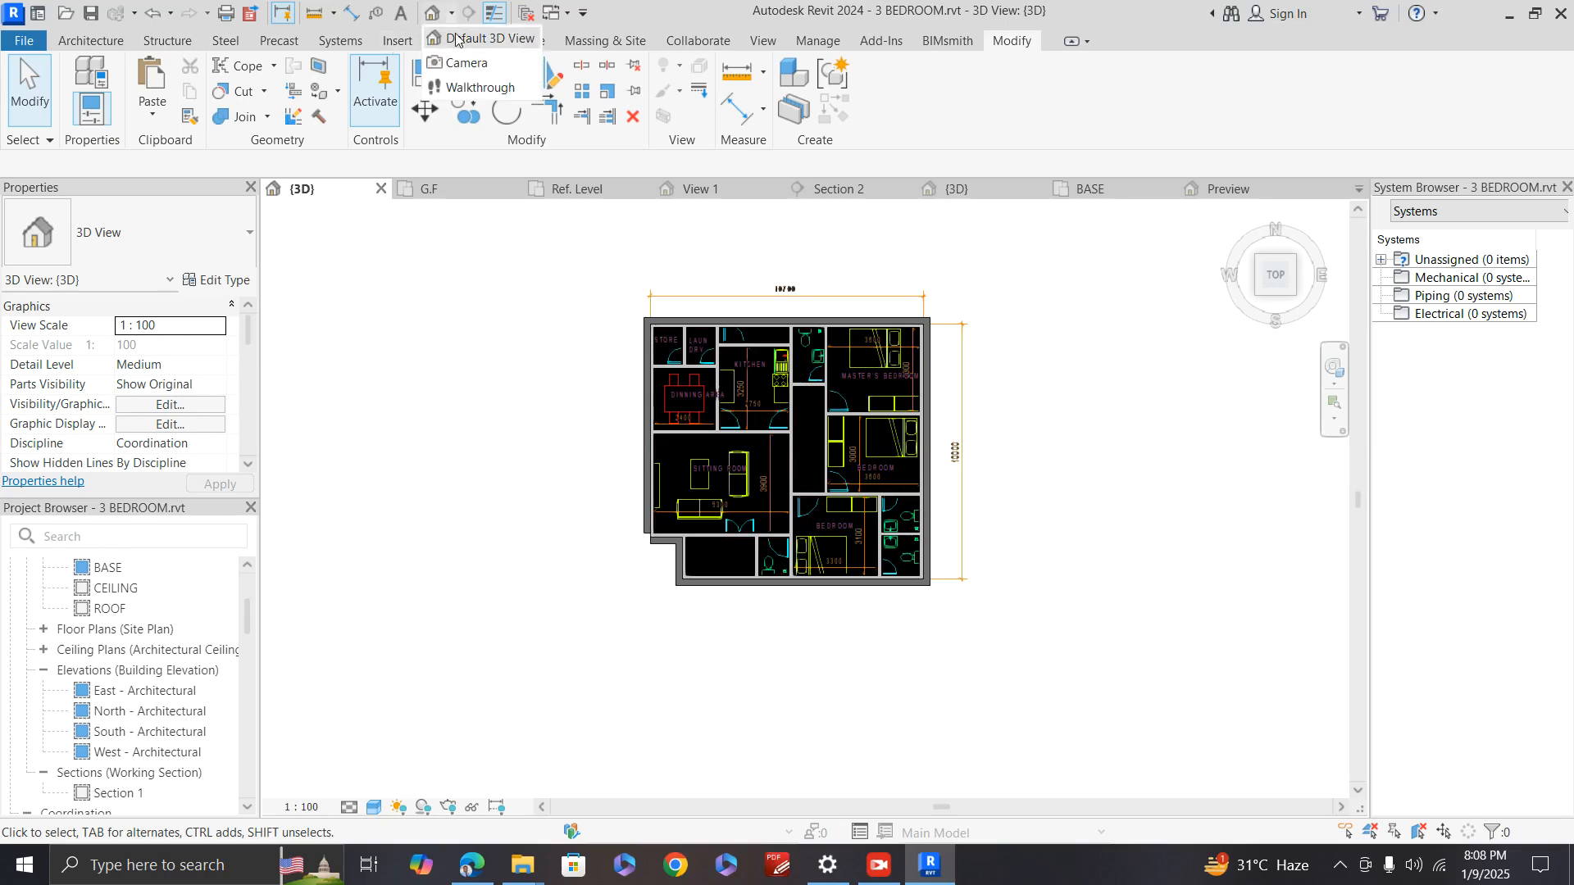
pyautogui.click(463, 63)
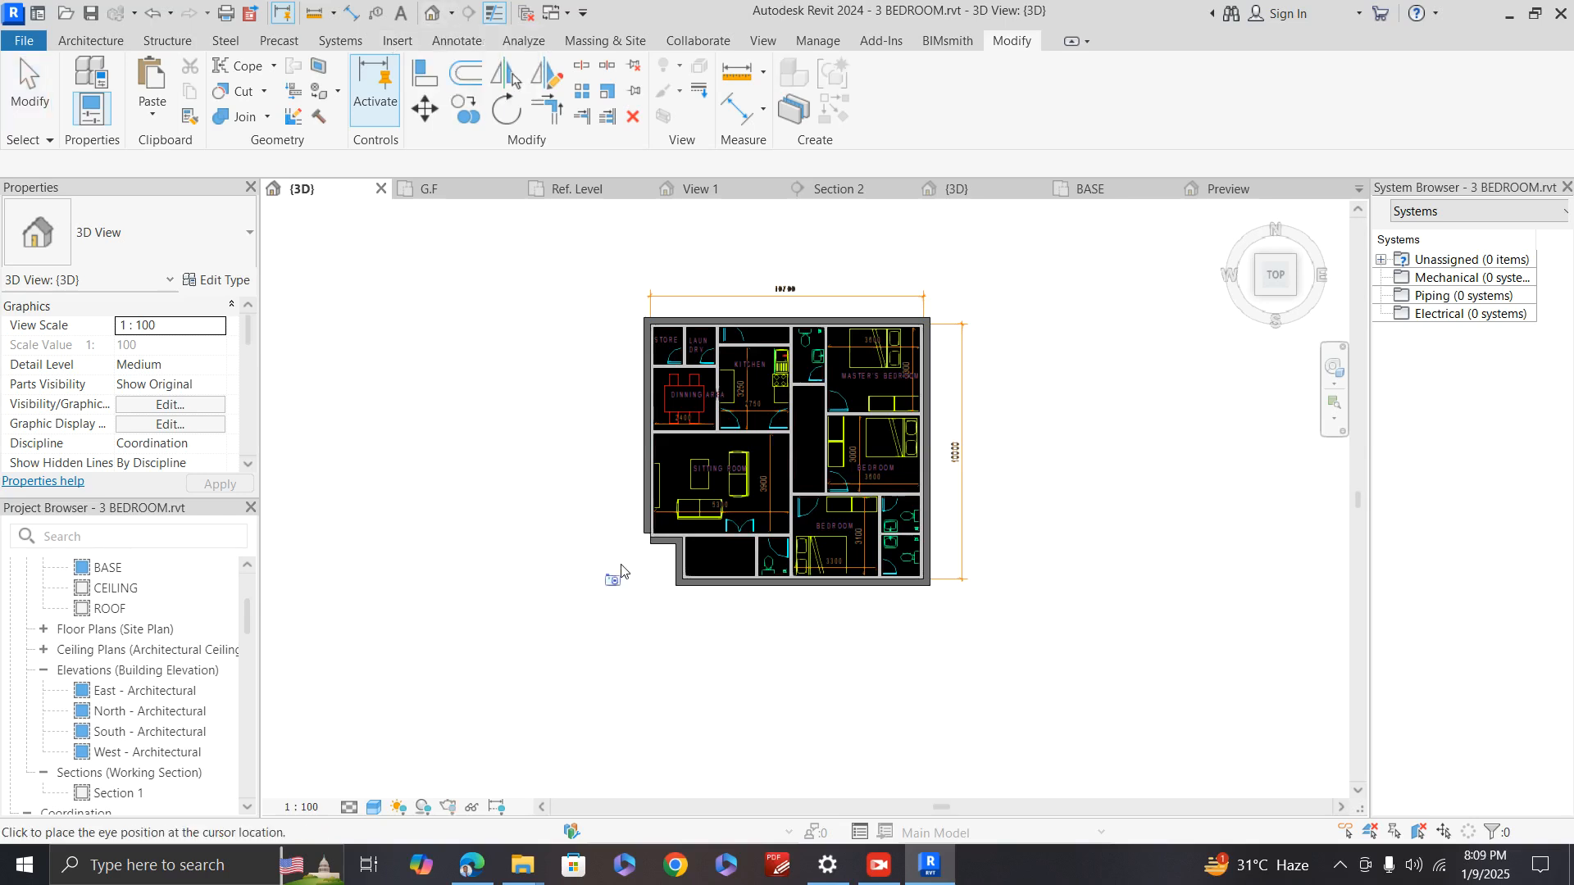
pyautogui.scroll(-2, 623, 554)
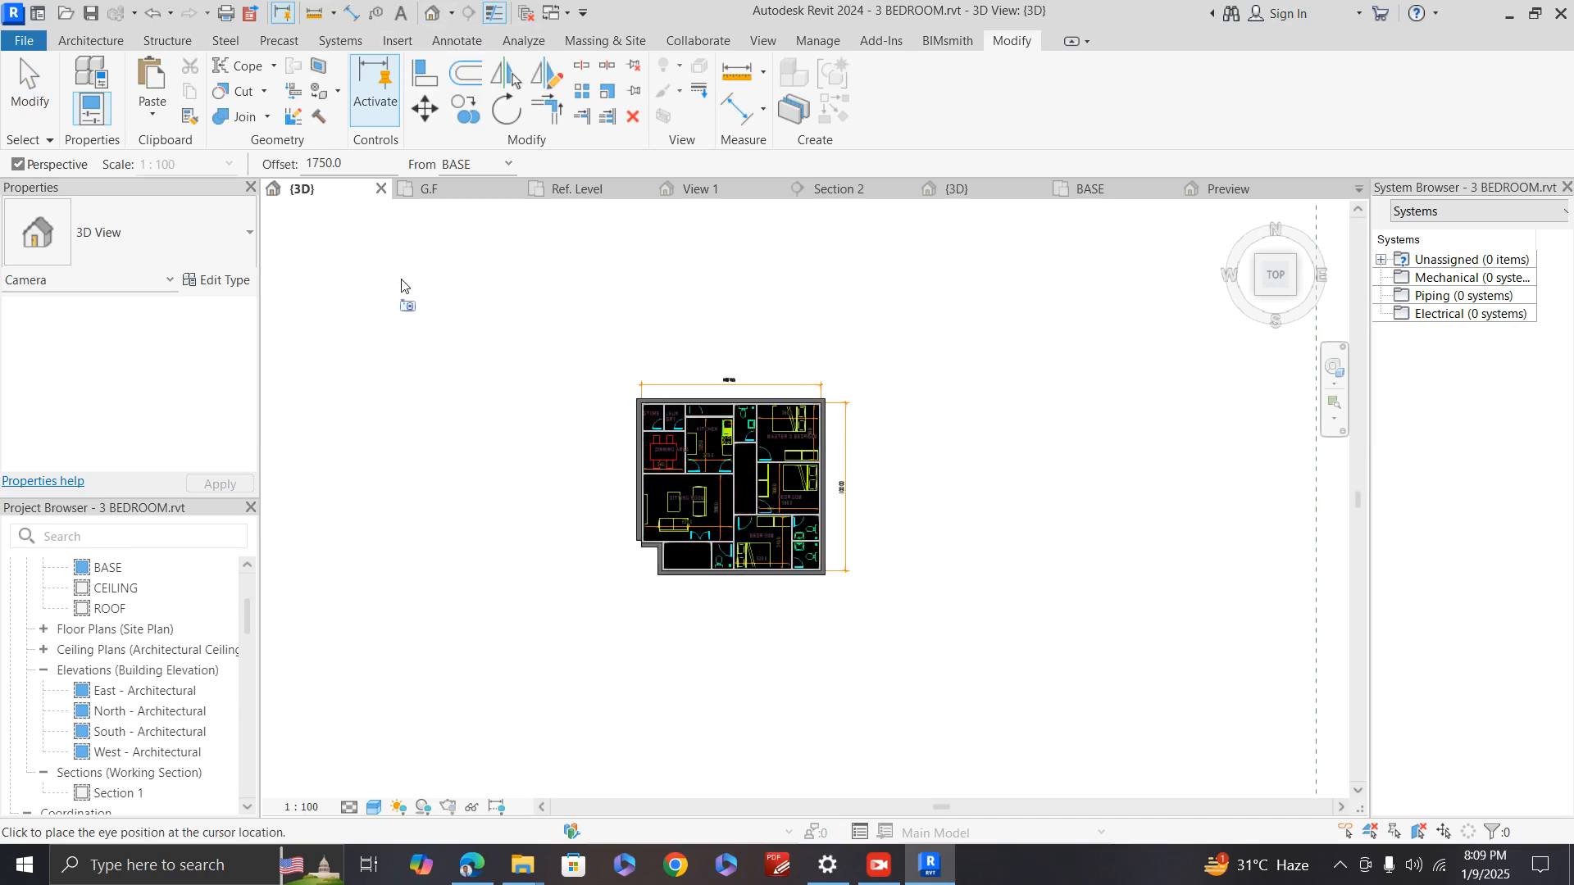
pyautogui.click(560, 684)
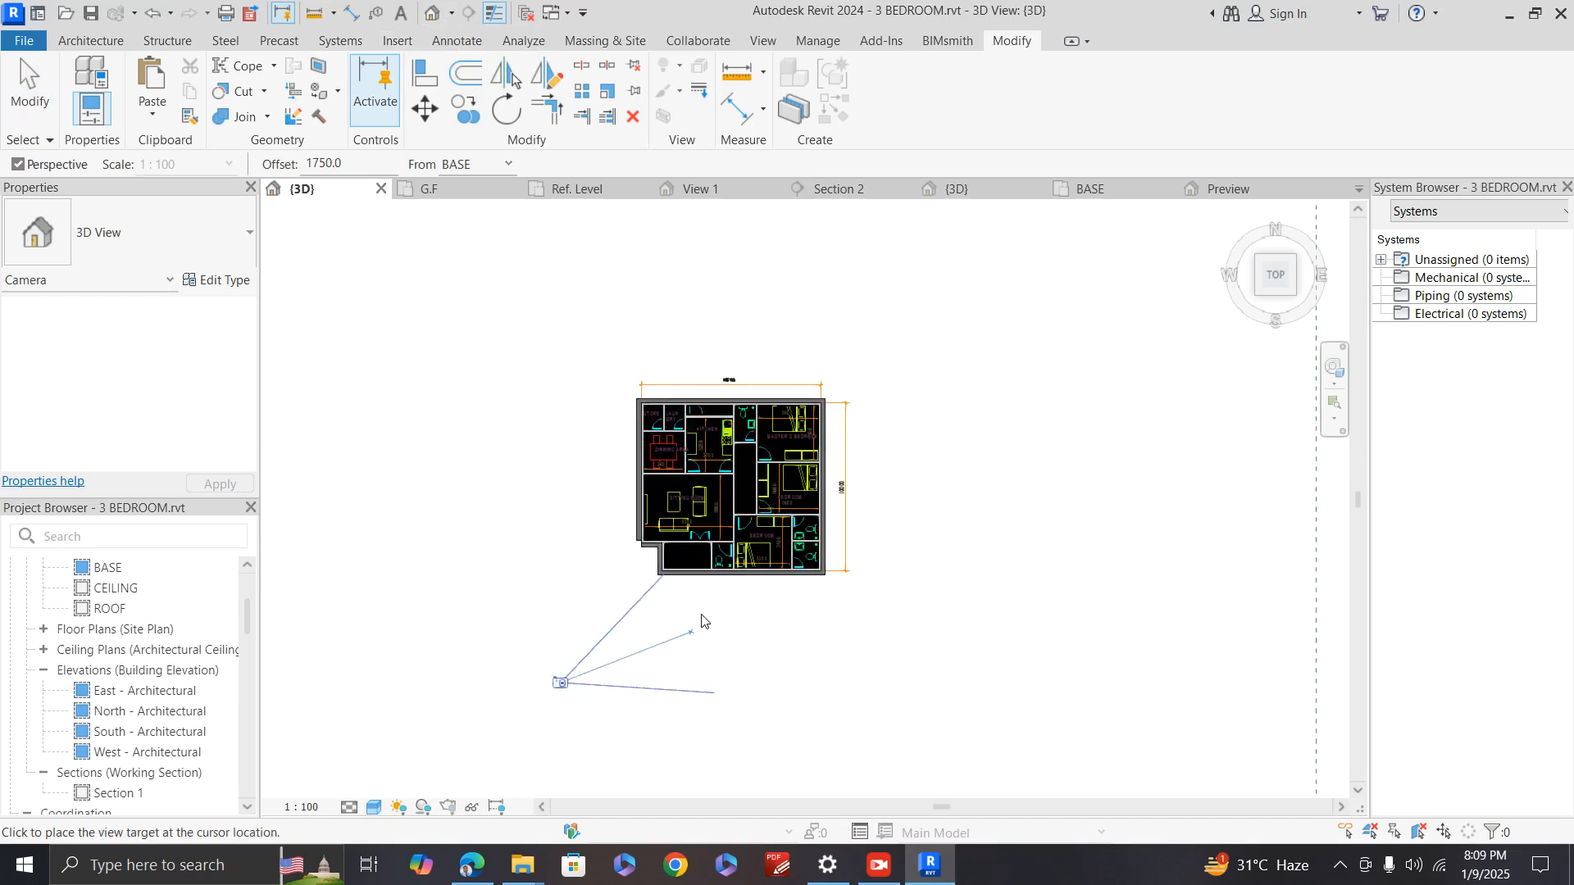
pyautogui.click(732, 472)
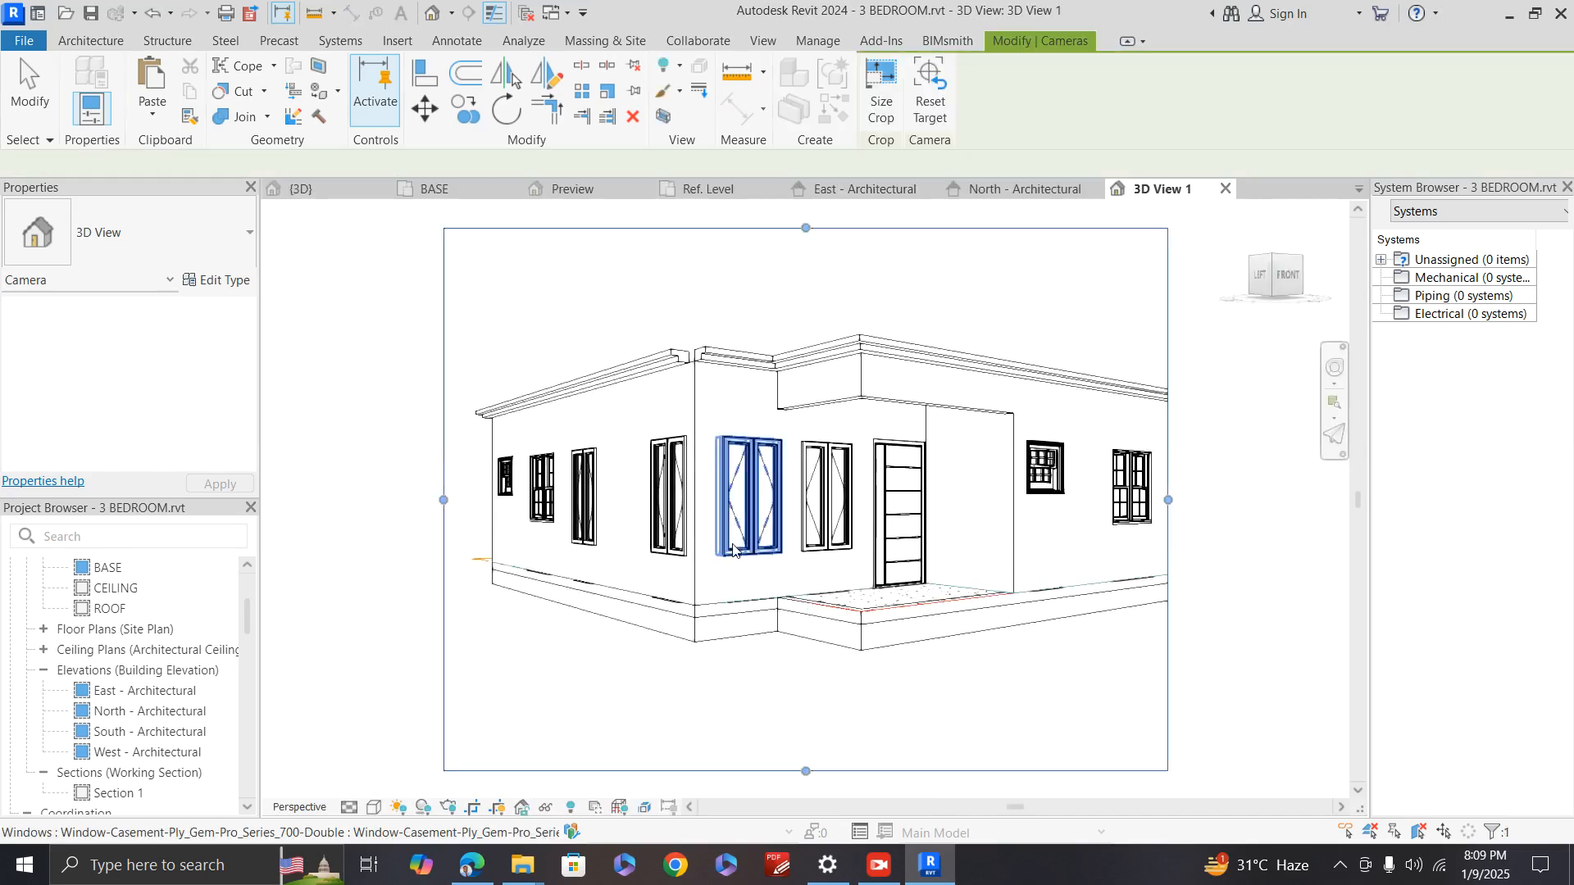
# Step: Inspect the concrete fascia where it meets at the corner beside the sitting room windows in the camera view
pyautogui.scroll(5, 732, 491)
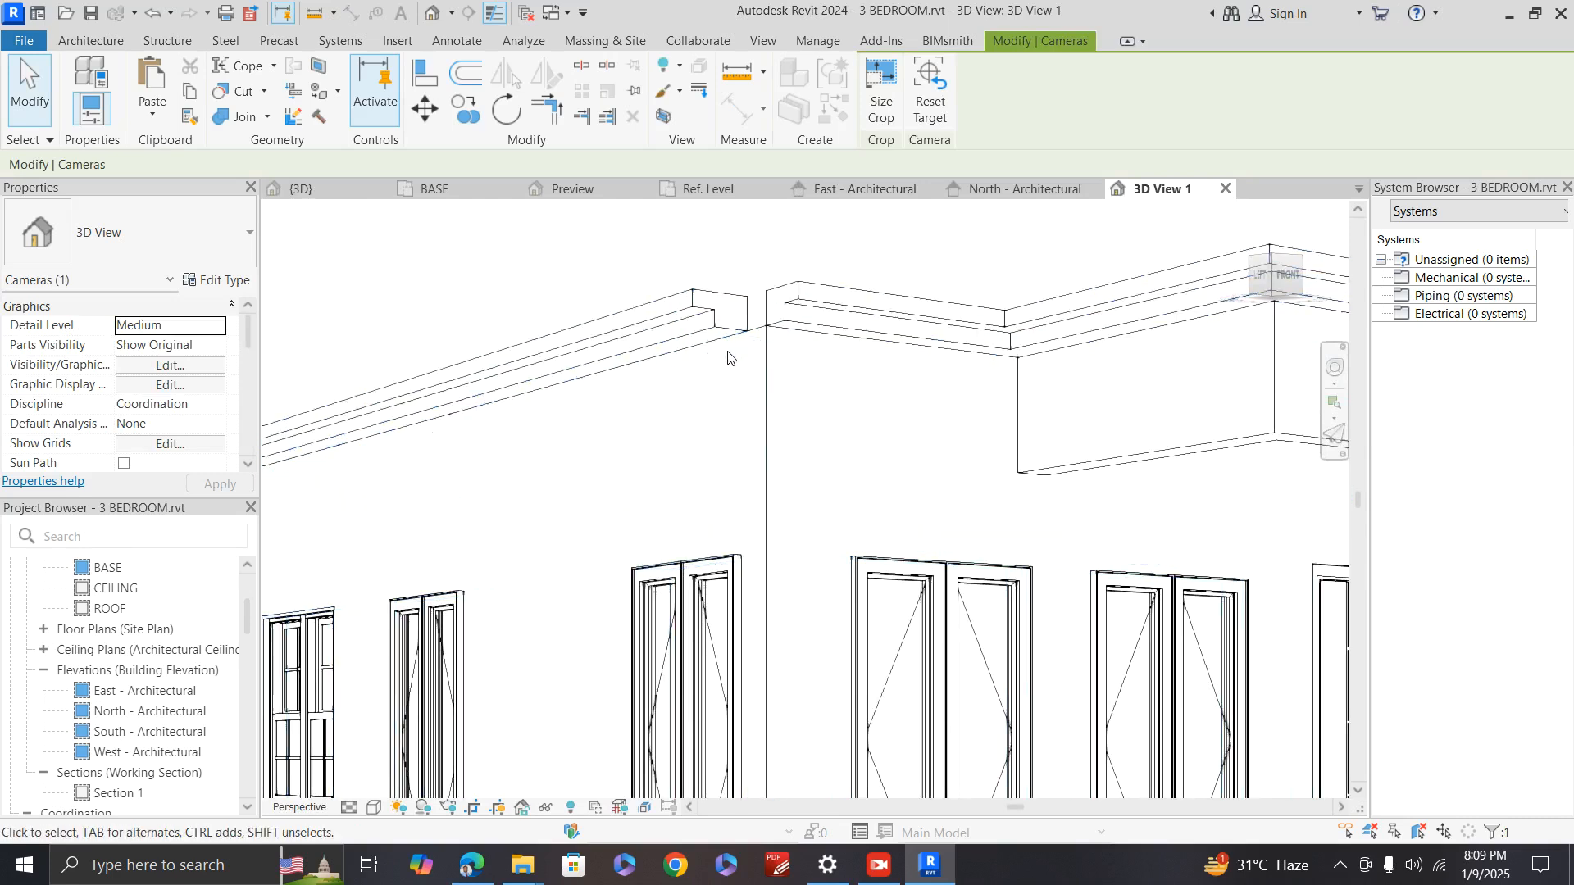
pyautogui.click(758, 323)
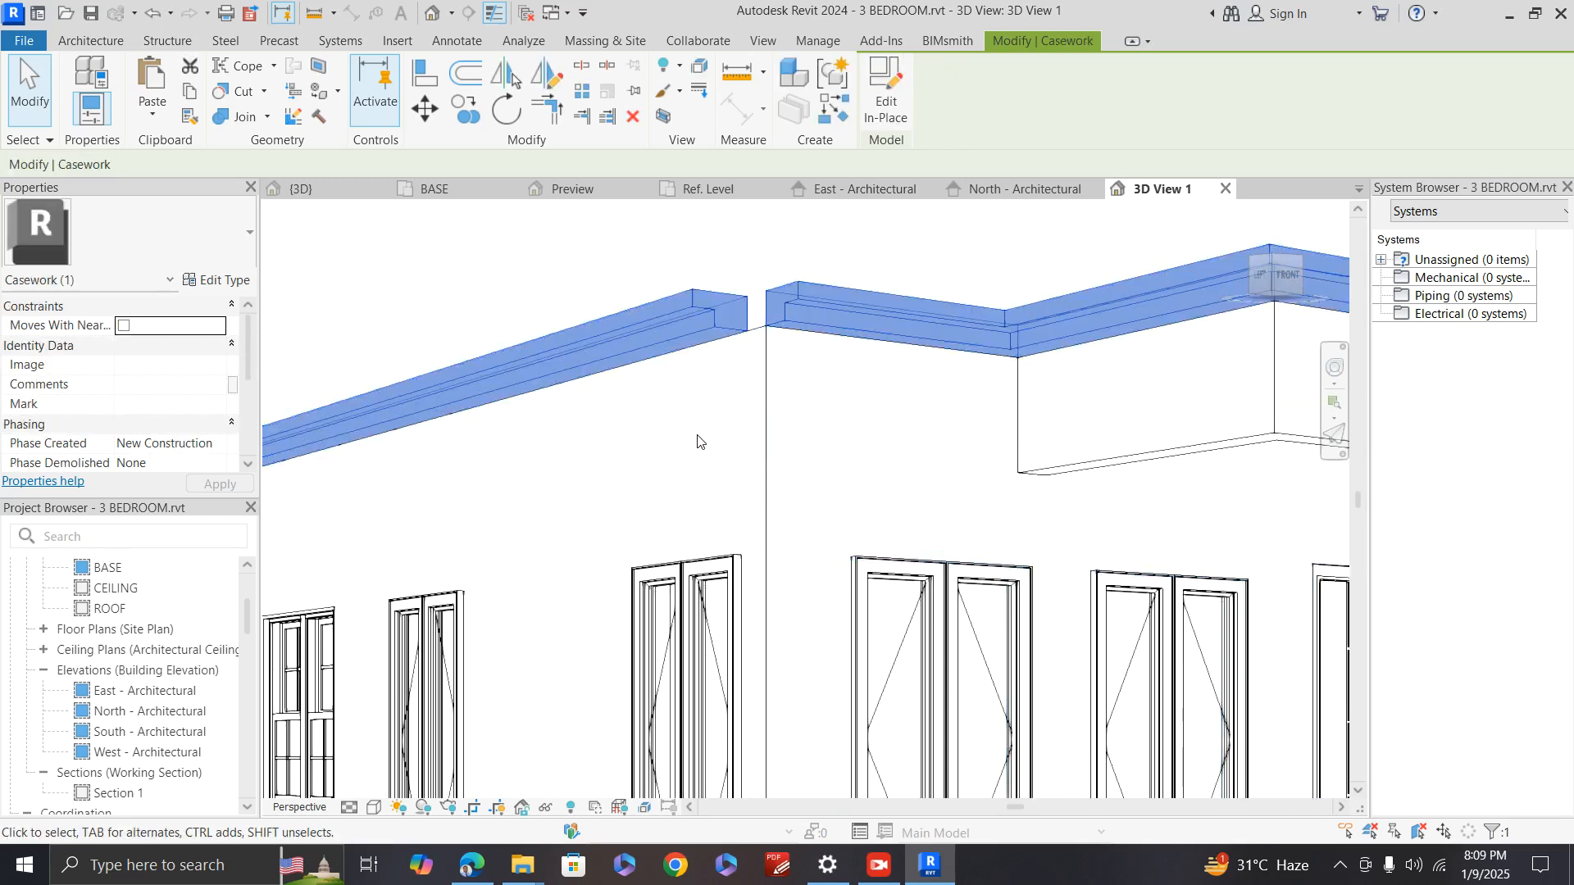
pyautogui.scroll(-4, 698, 443)
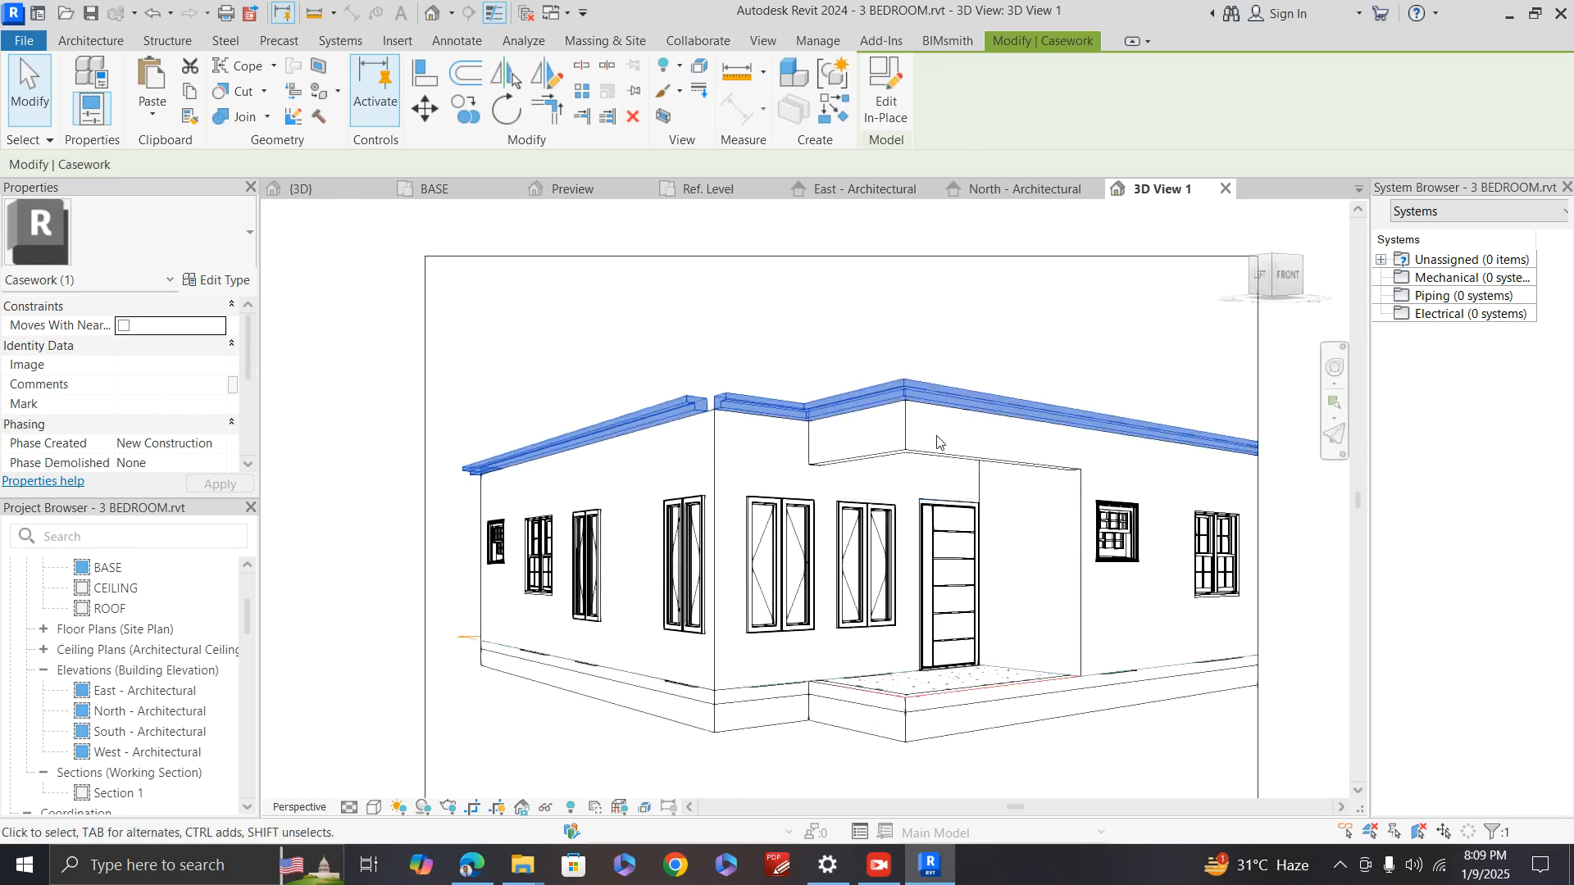
# Step: Open the CEILING floor plan and reopen the concrete fascia's sweep for in-place editing
pyautogui.click(348, 197)
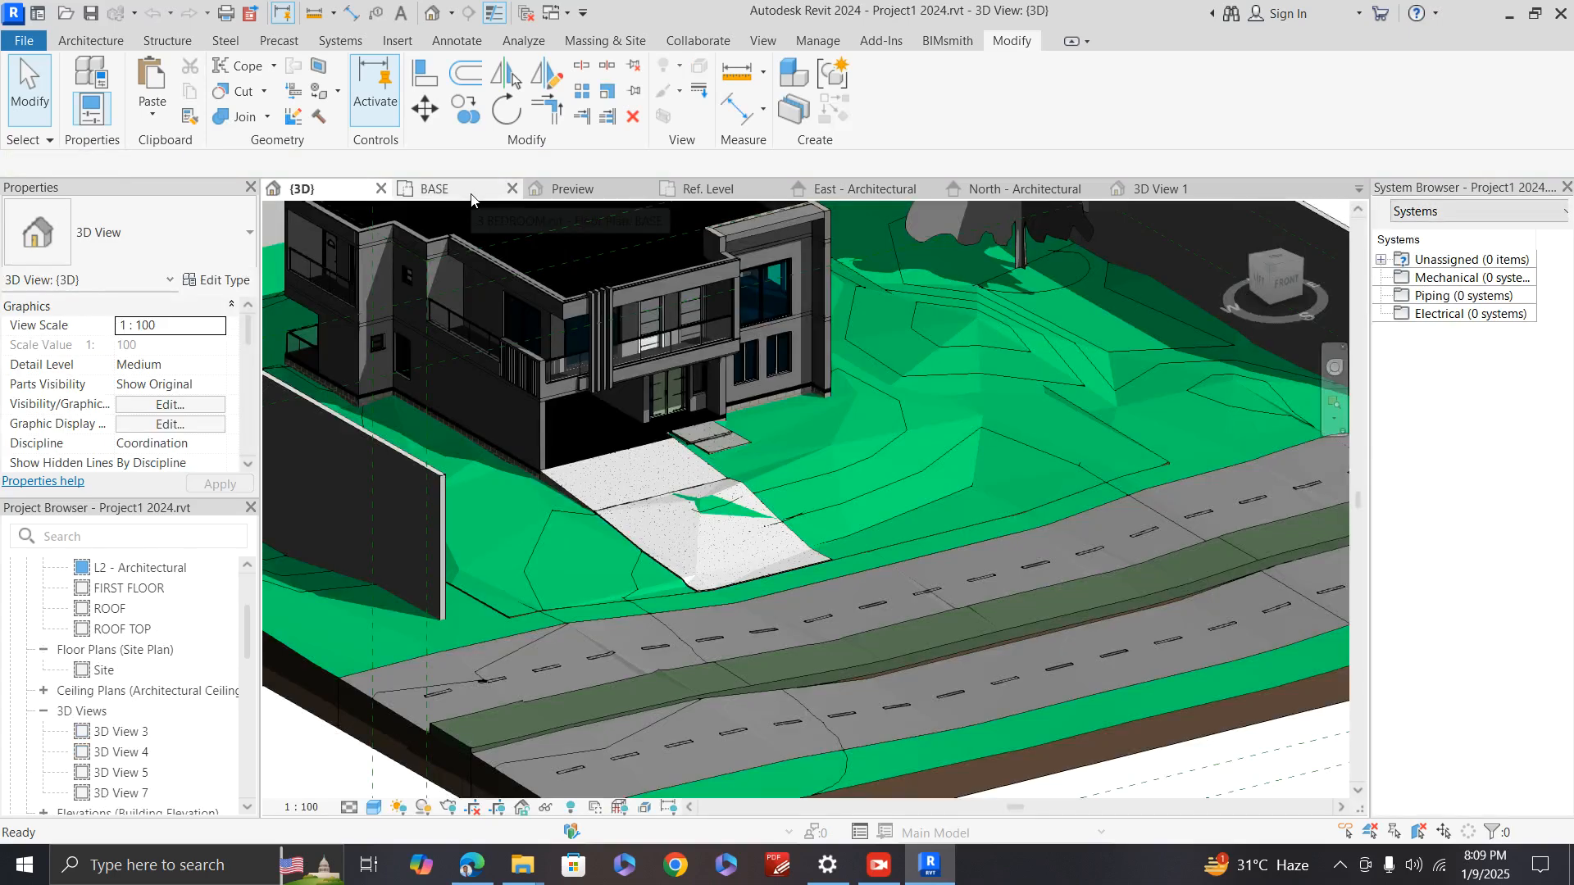
pyautogui.click(472, 195)
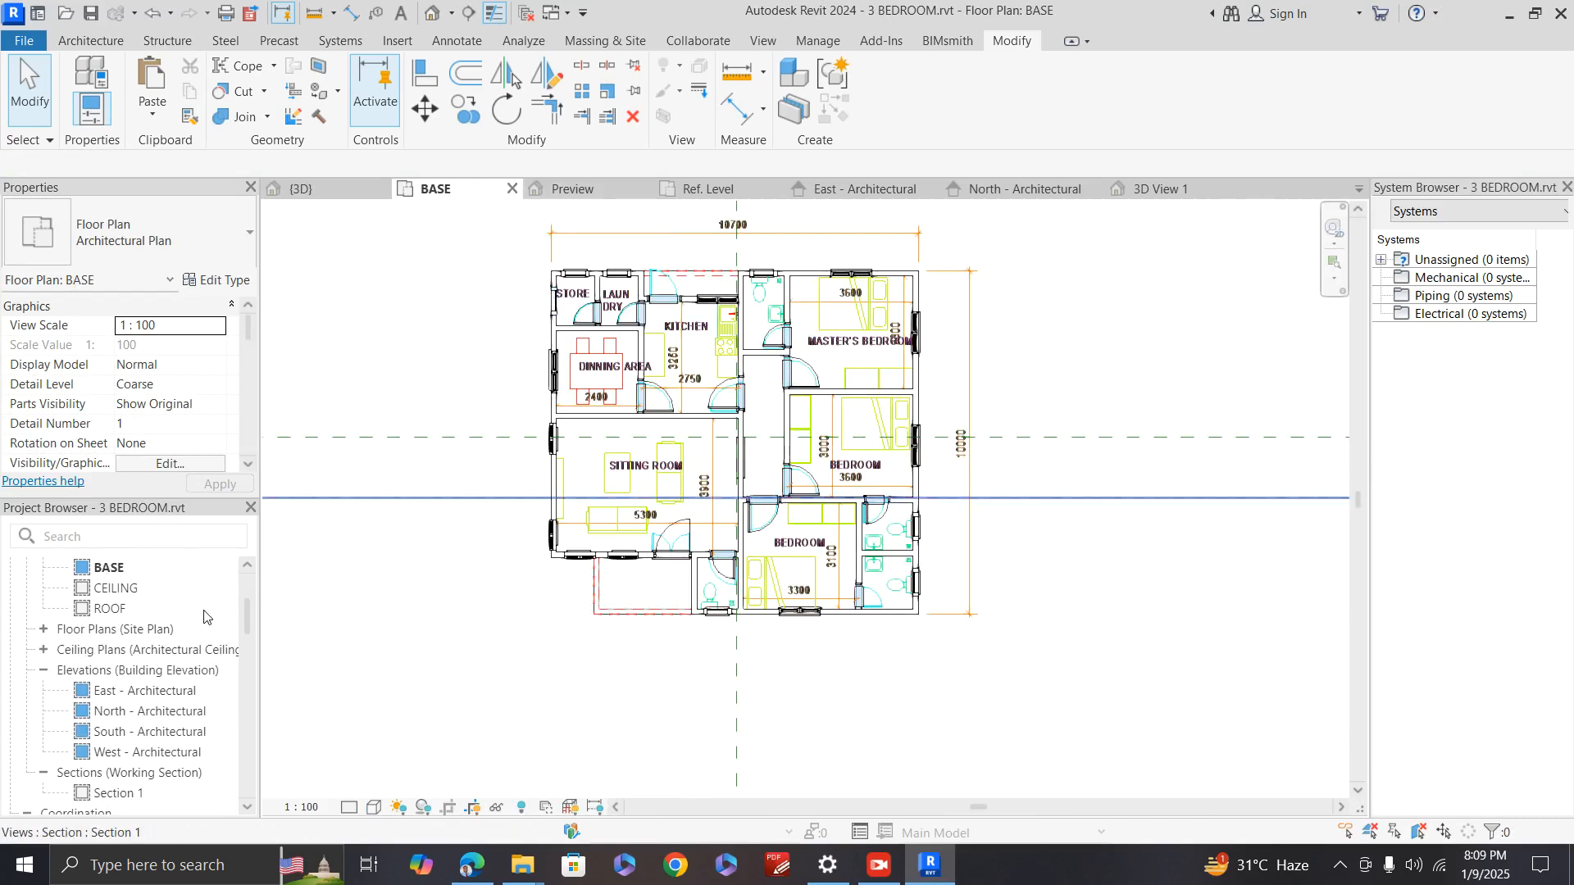
pyautogui.doubleClick(115, 588)
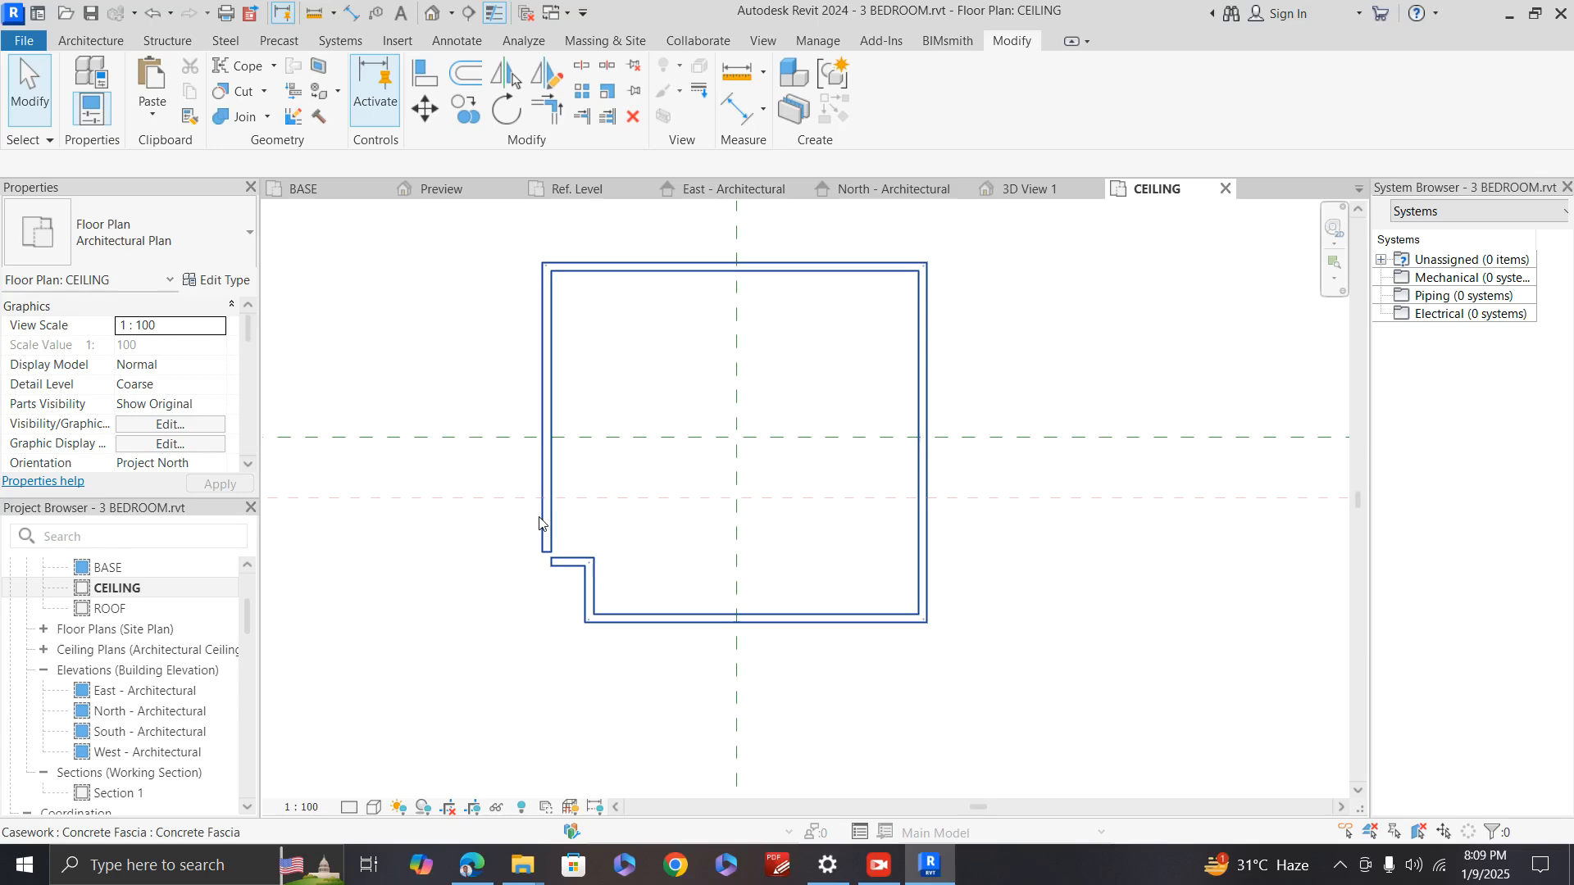
pyautogui.click(546, 533)
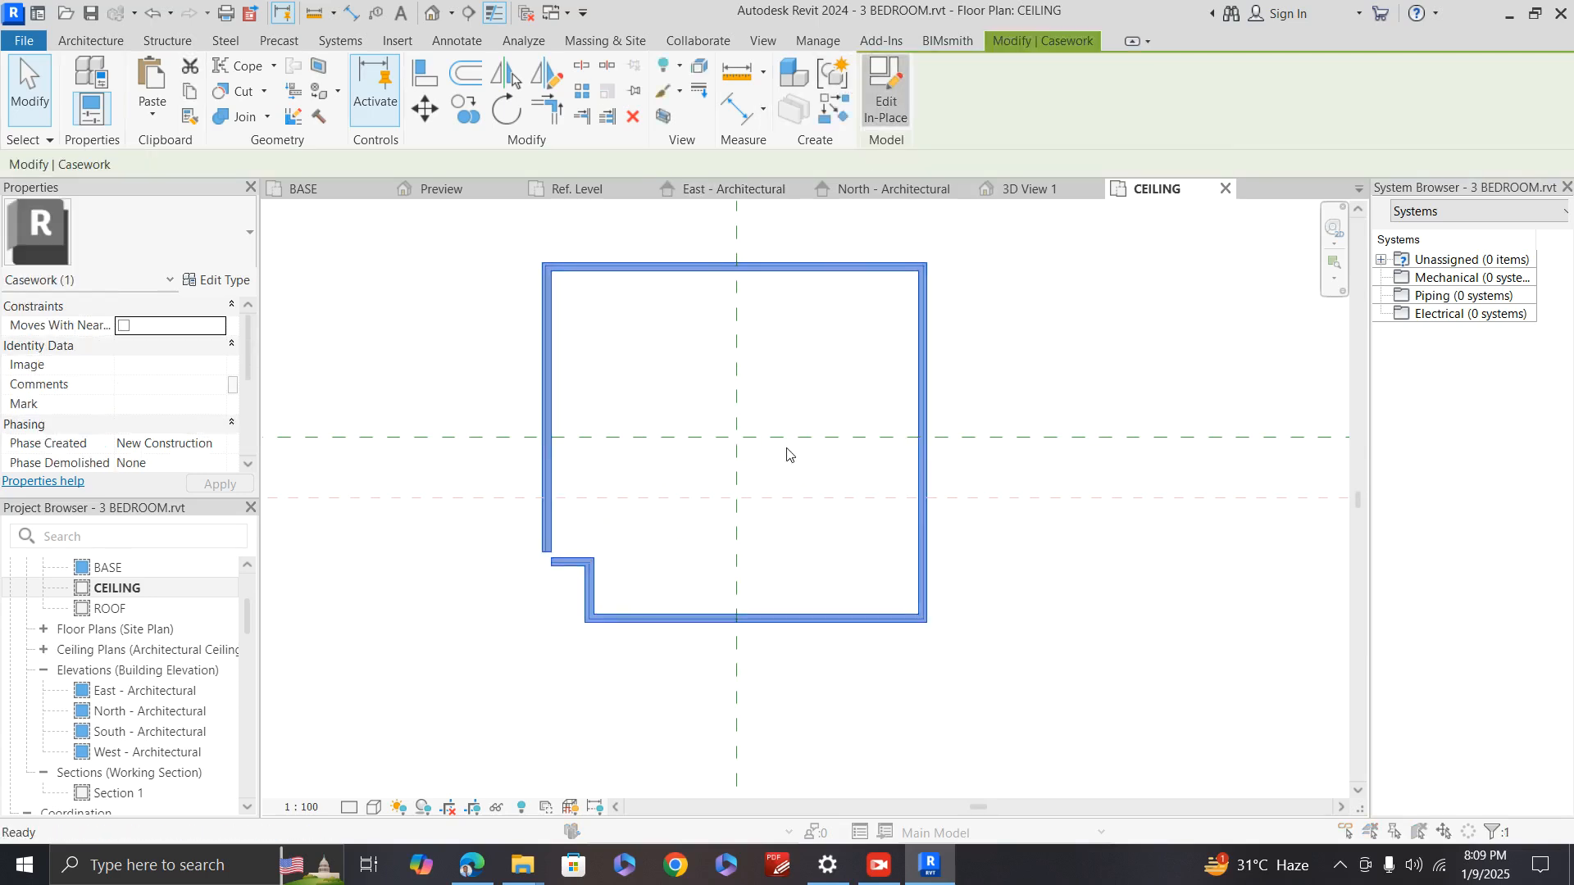
pyautogui.click(854, 498)
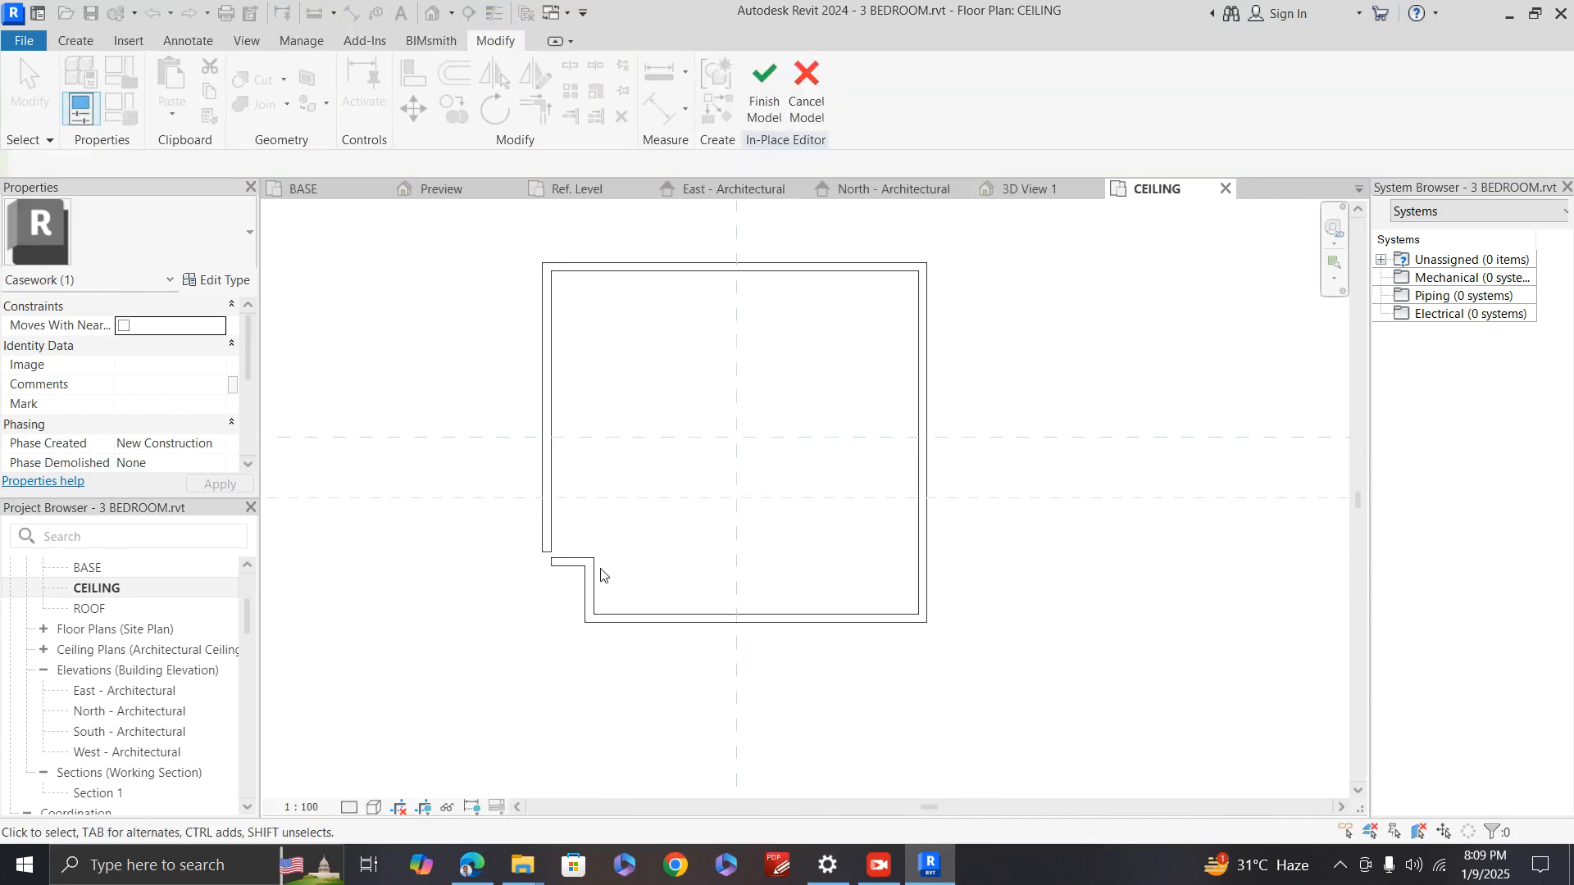
pyautogui.click(566, 560)
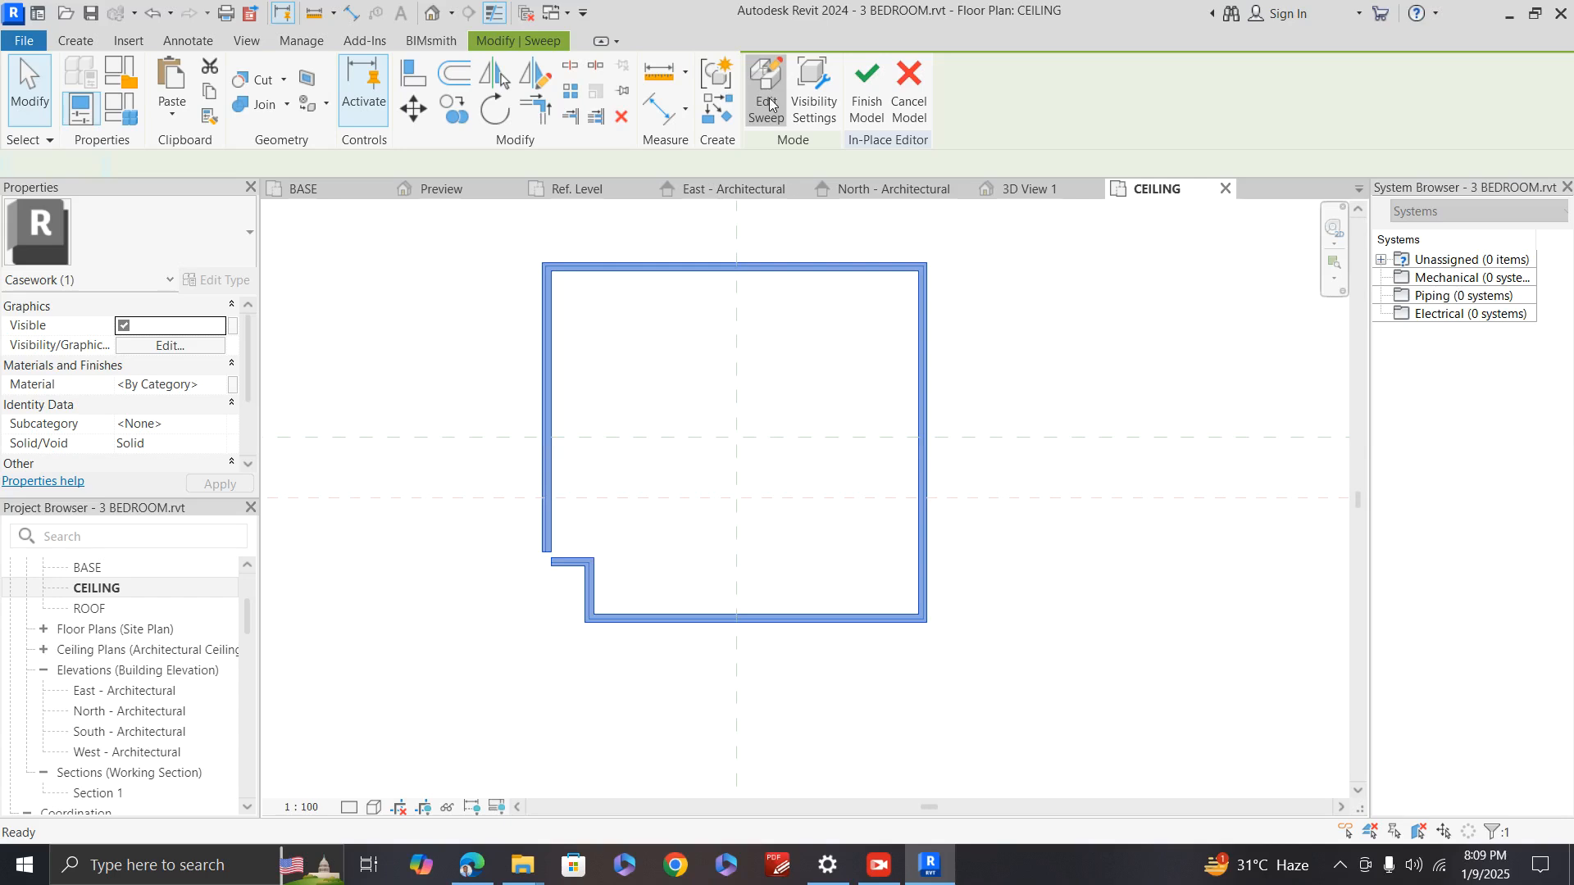
pyautogui.click(545, 537)
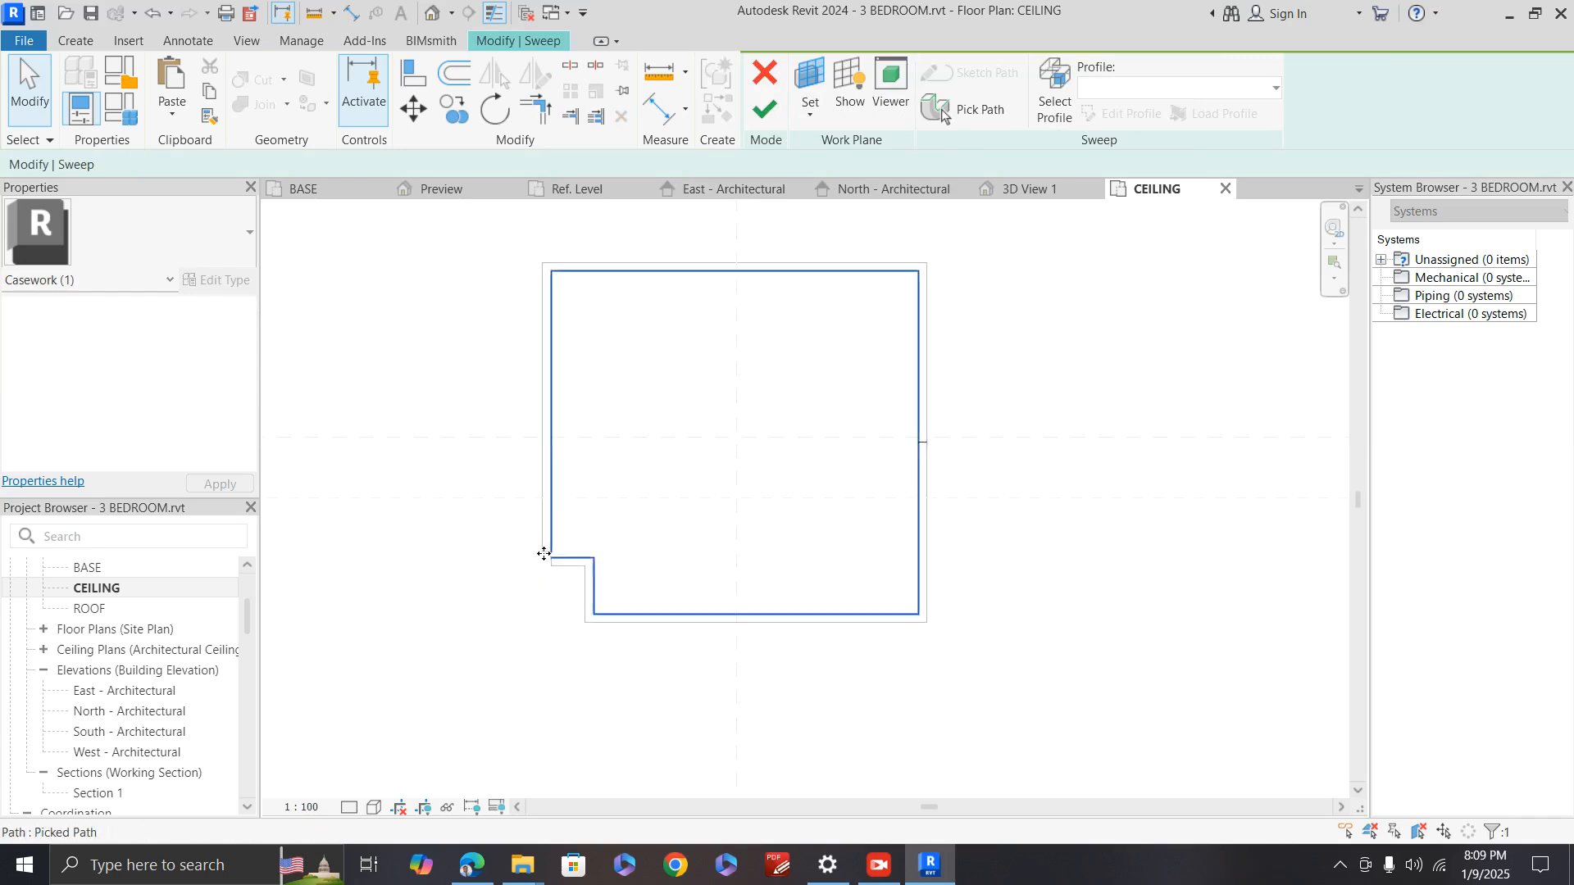
# Step: Trim the two open path lines together at the corner near the porch to close the sweep path, and finish the path
pyautogui.click(943, 109)
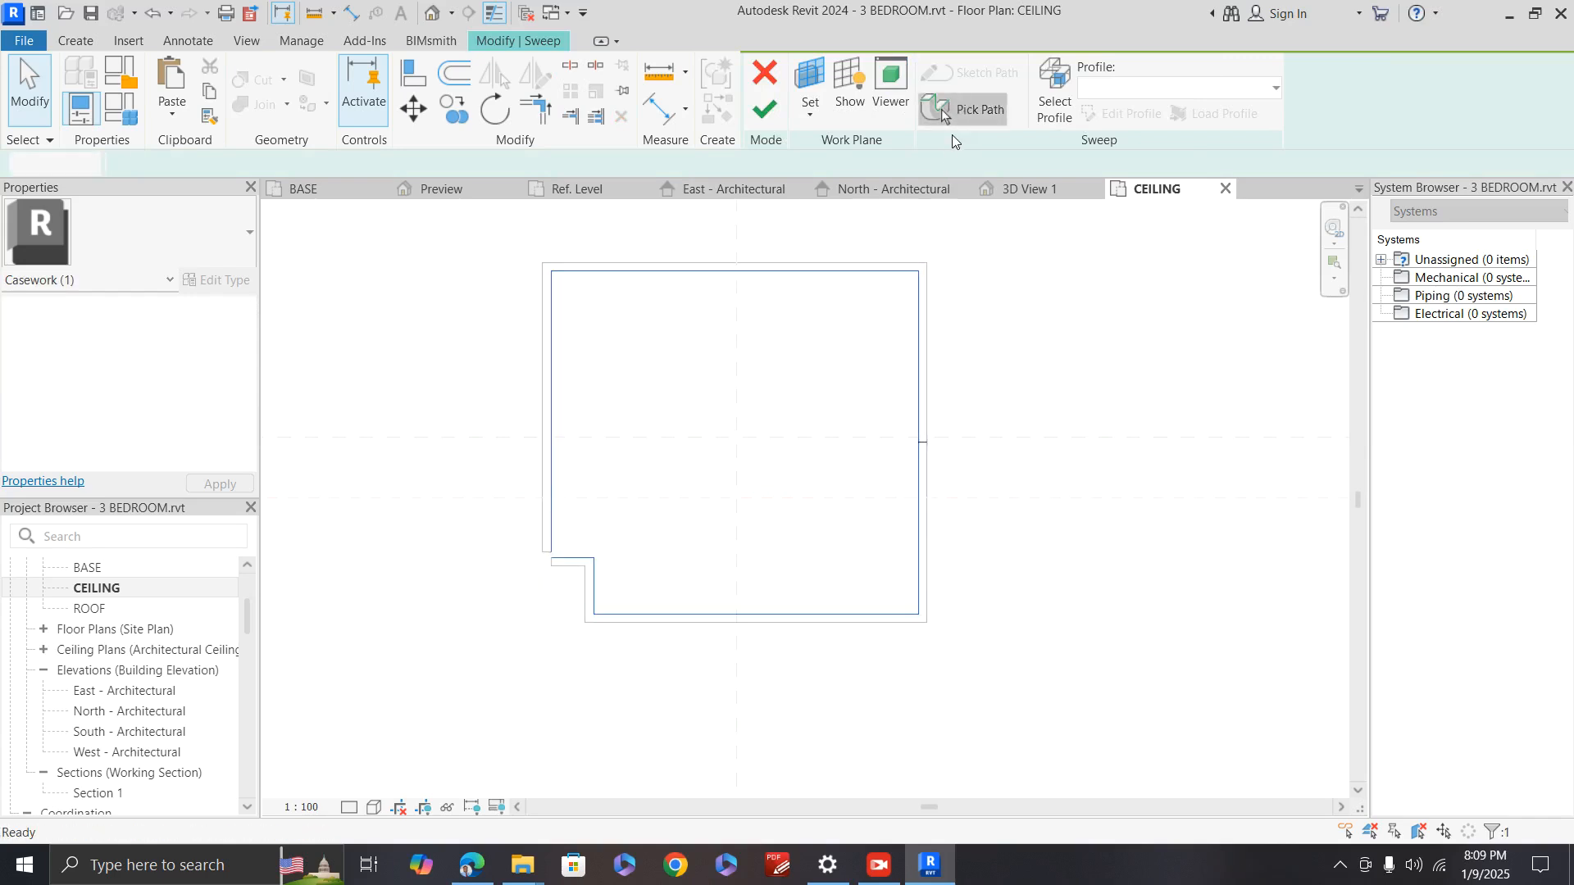
pyautogui.scroll(5, 541, 574)
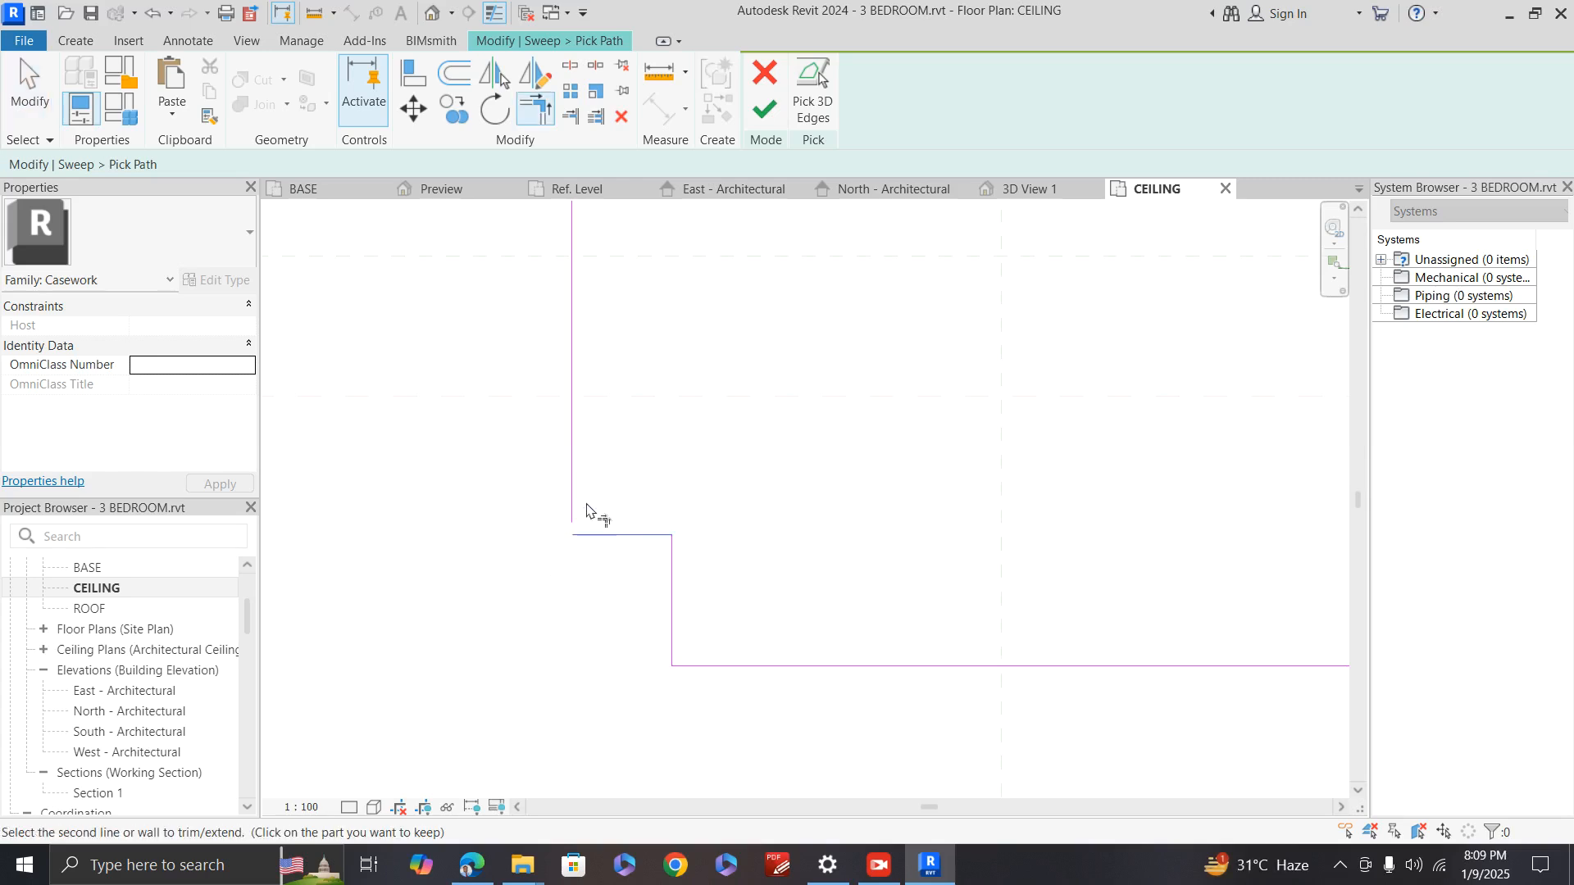
pyautogui.scroll(-2, 584, 533)
pyautogui.scroll(-2, 647, 574)
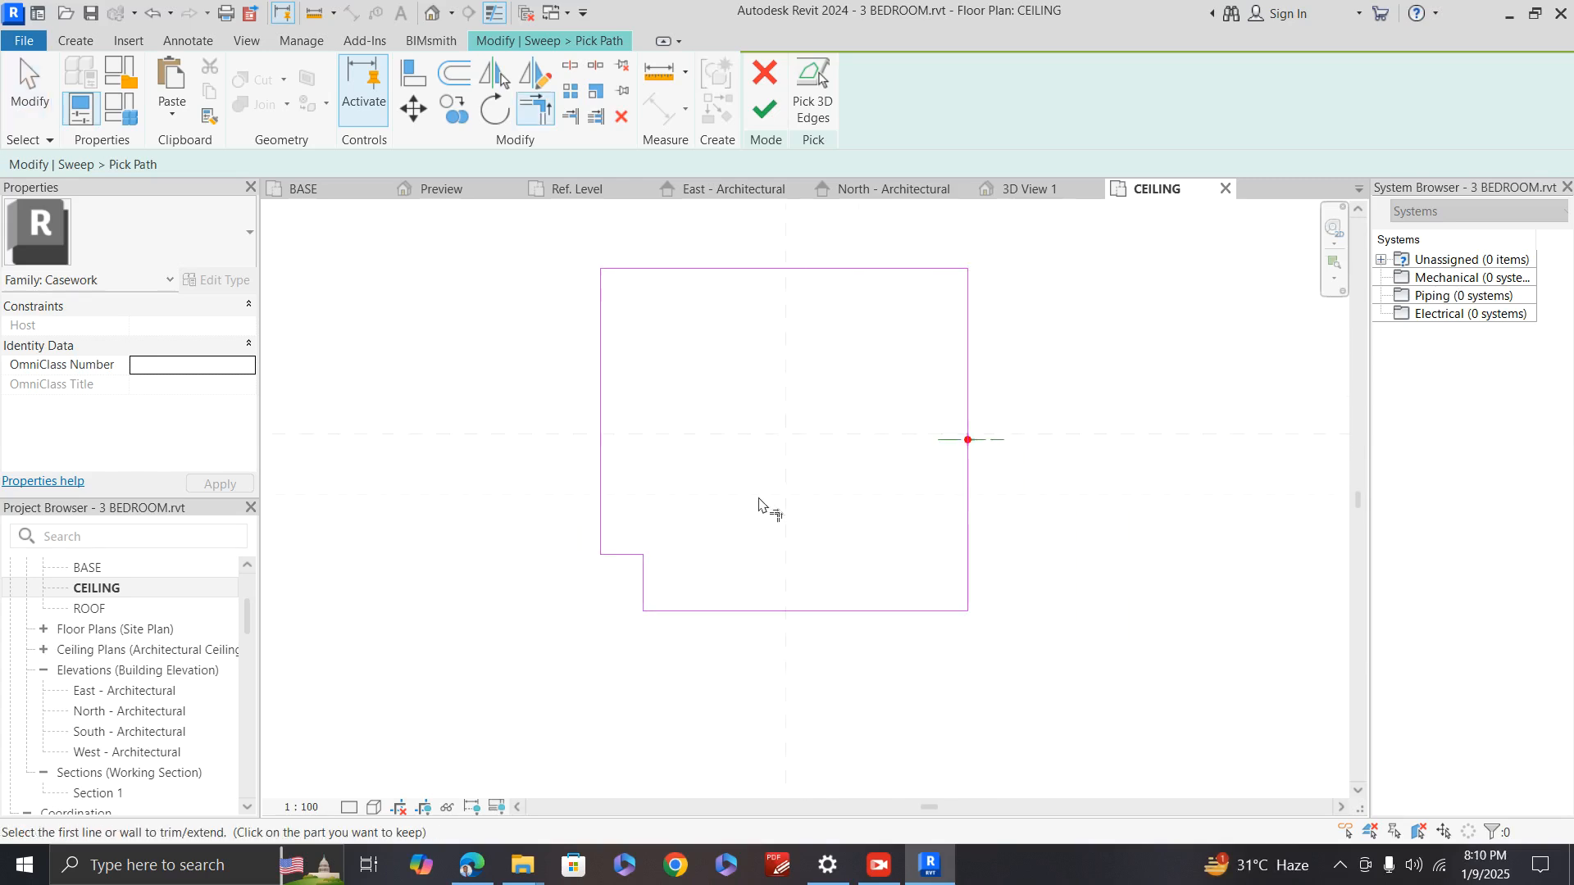
pyautogui.press('Escape')
pyautogui.click(764, 109)
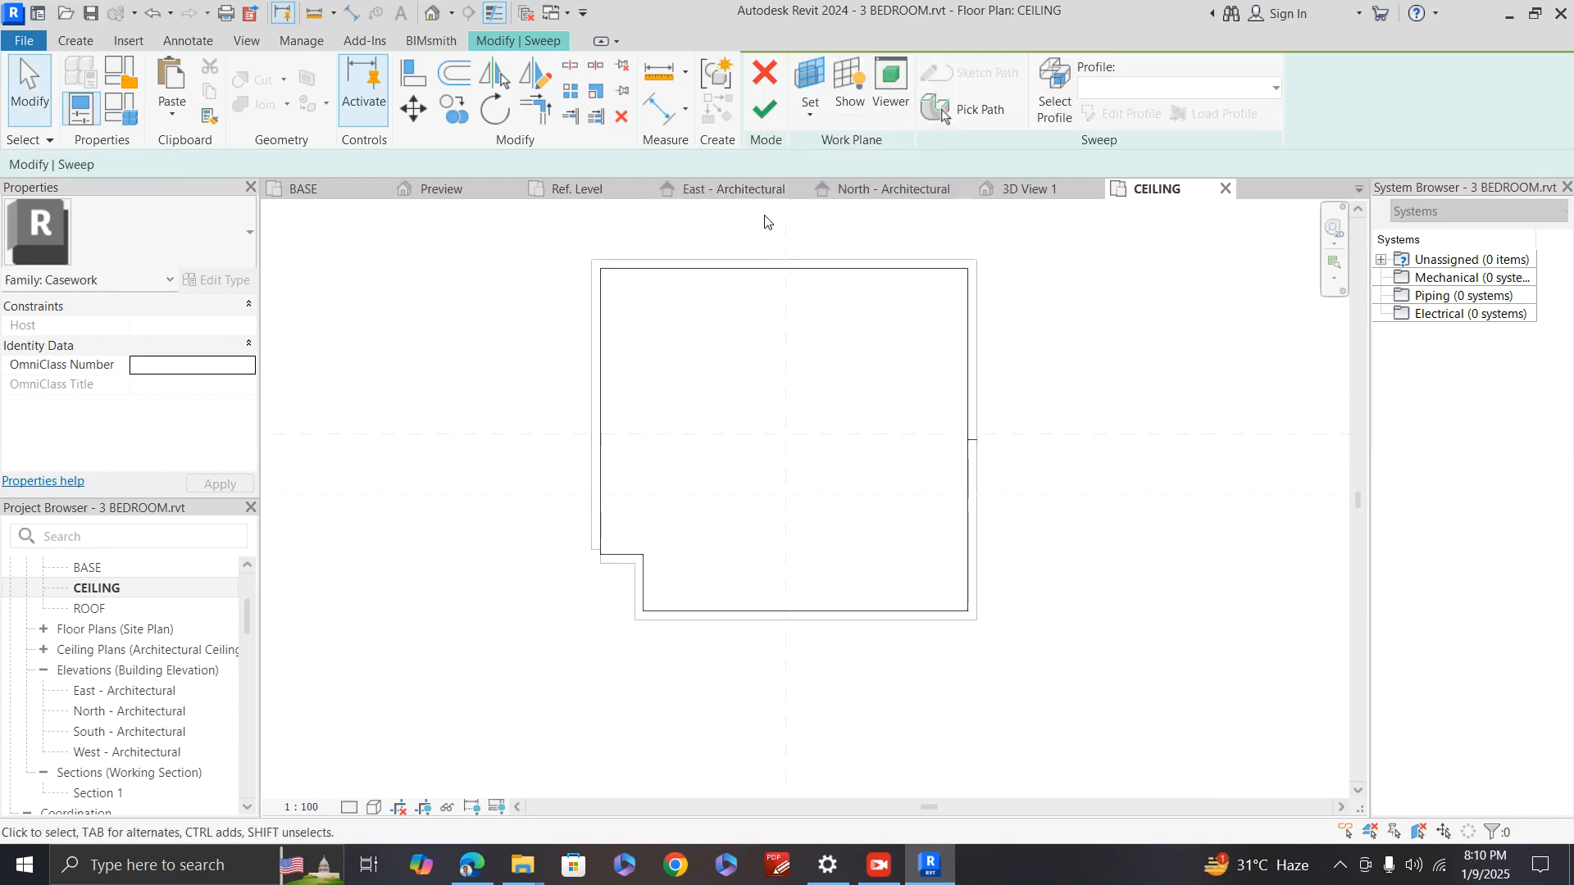
# Step: Reopen the sweep's profile in the North elevation and move its inner vertical edge inward, making the lower edge 300 mm long
pyautogui.click(1055, 92)
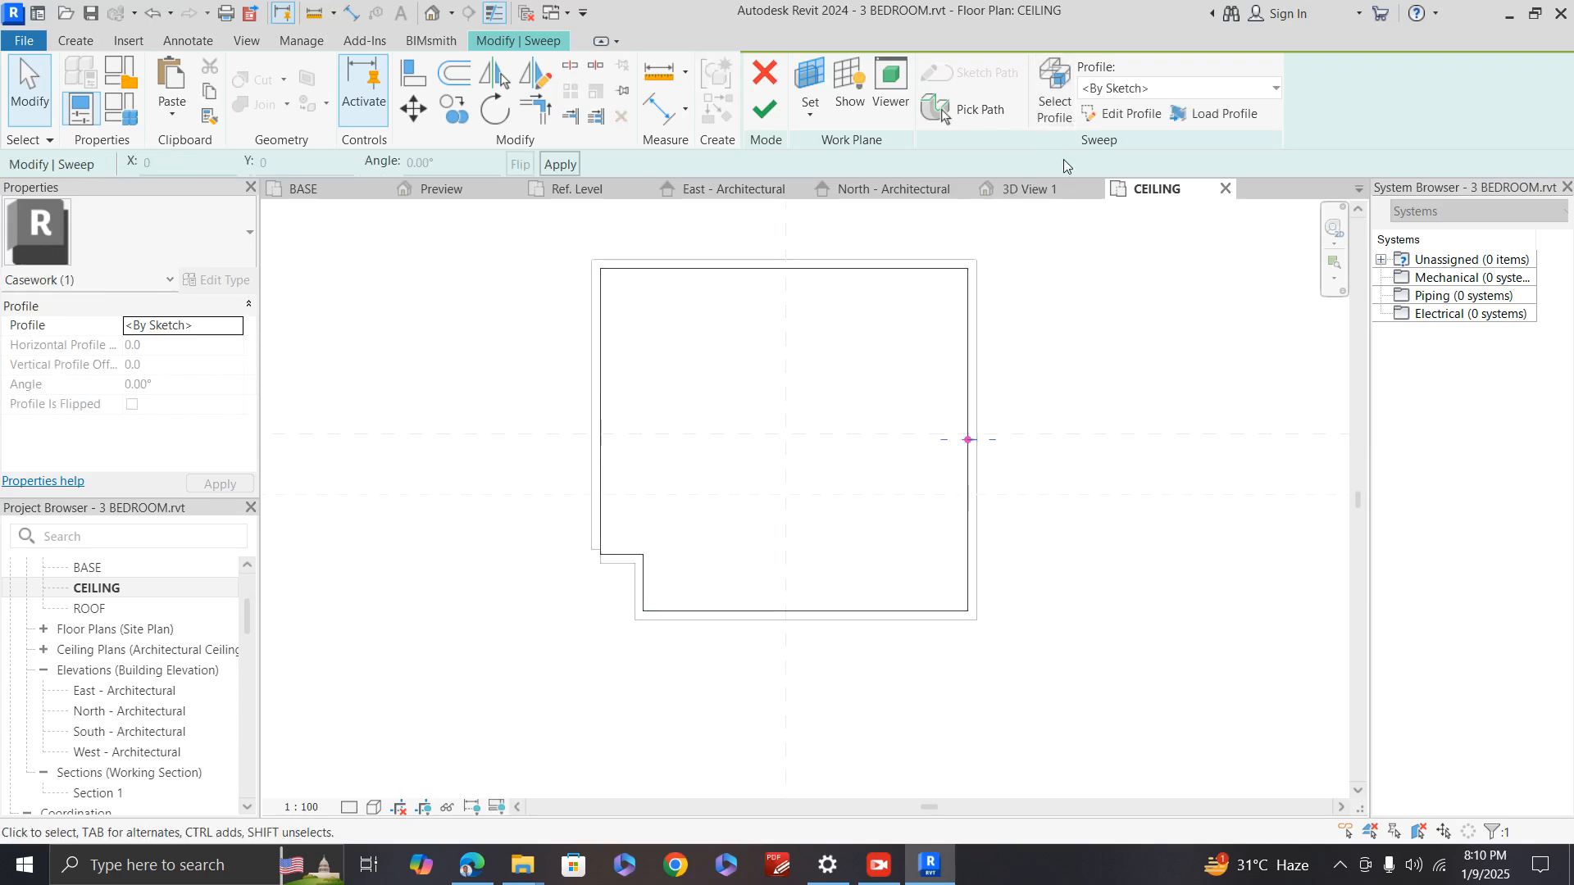
pyautogui.click(1125, 114)
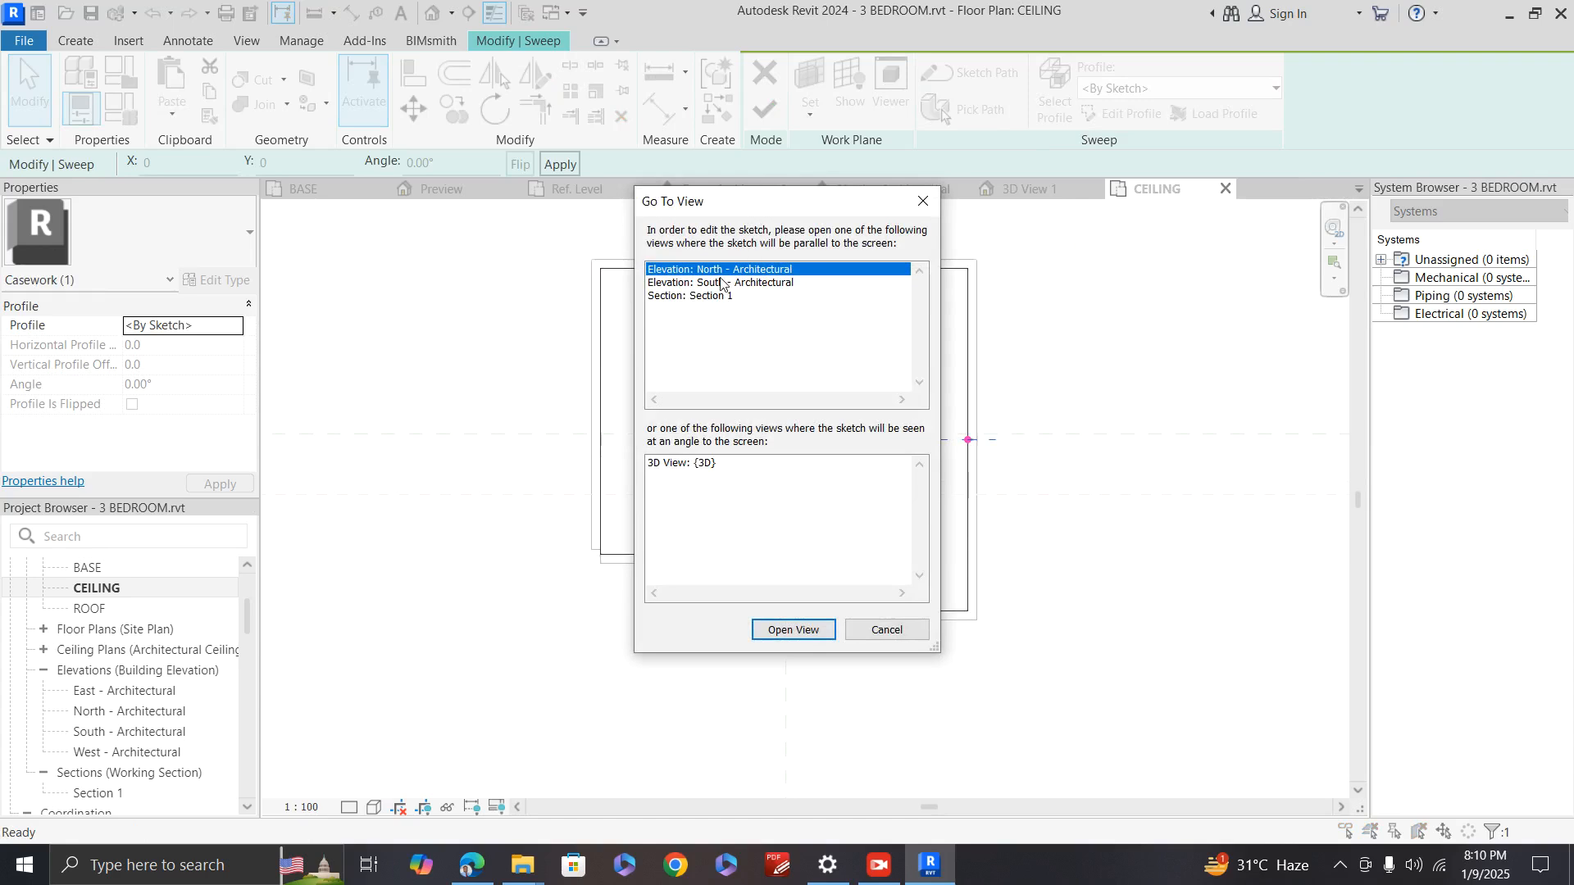
pyautogui.click(795, 632)
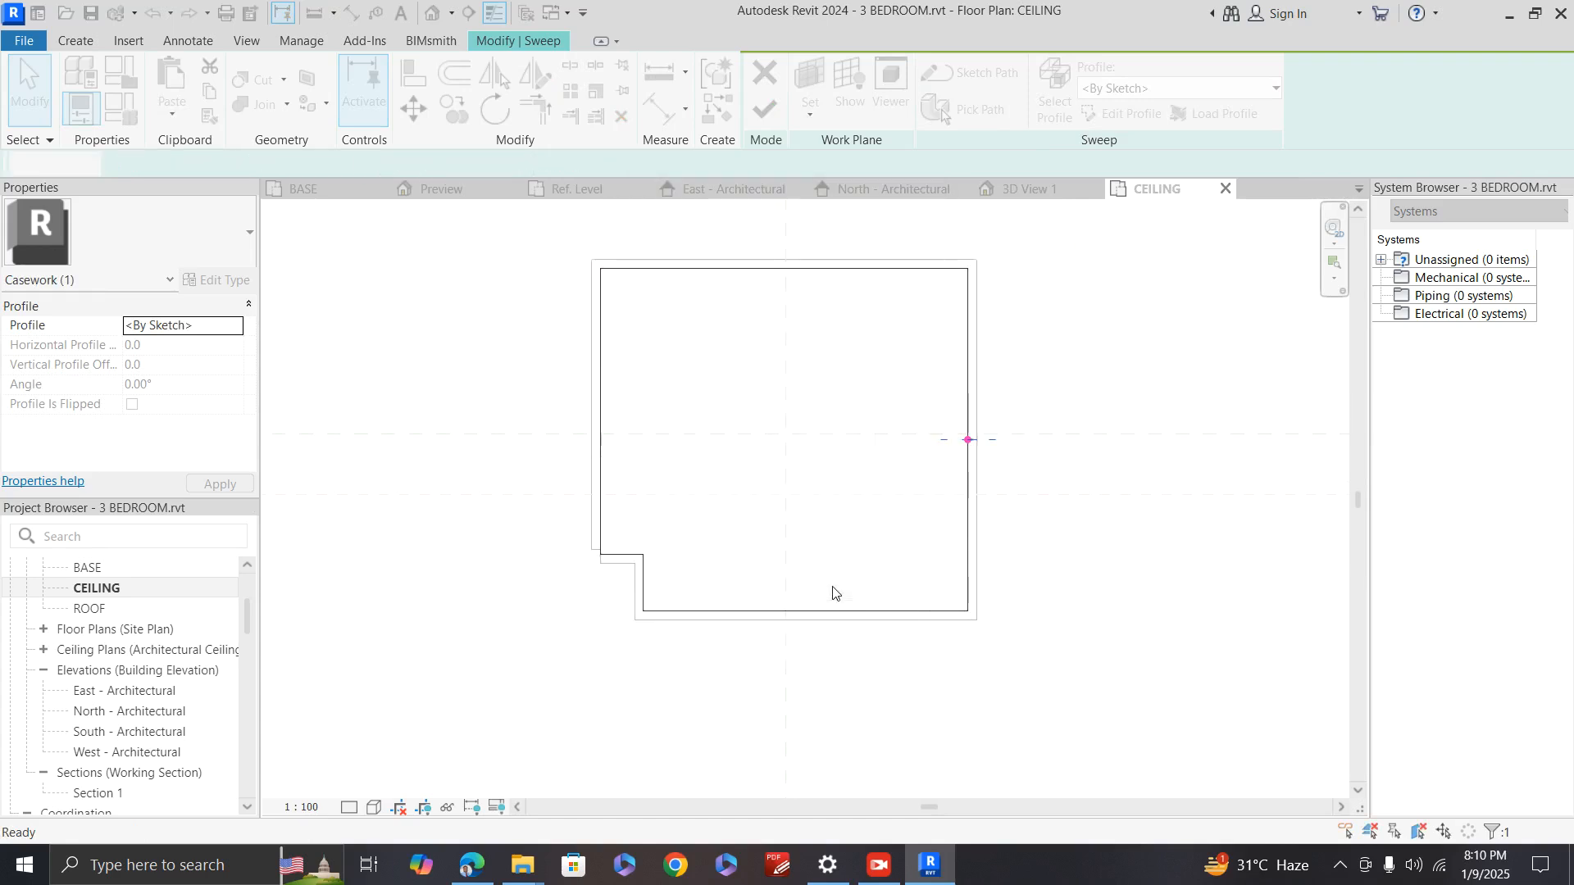
pyautogui.scroll(3, 806, 432)
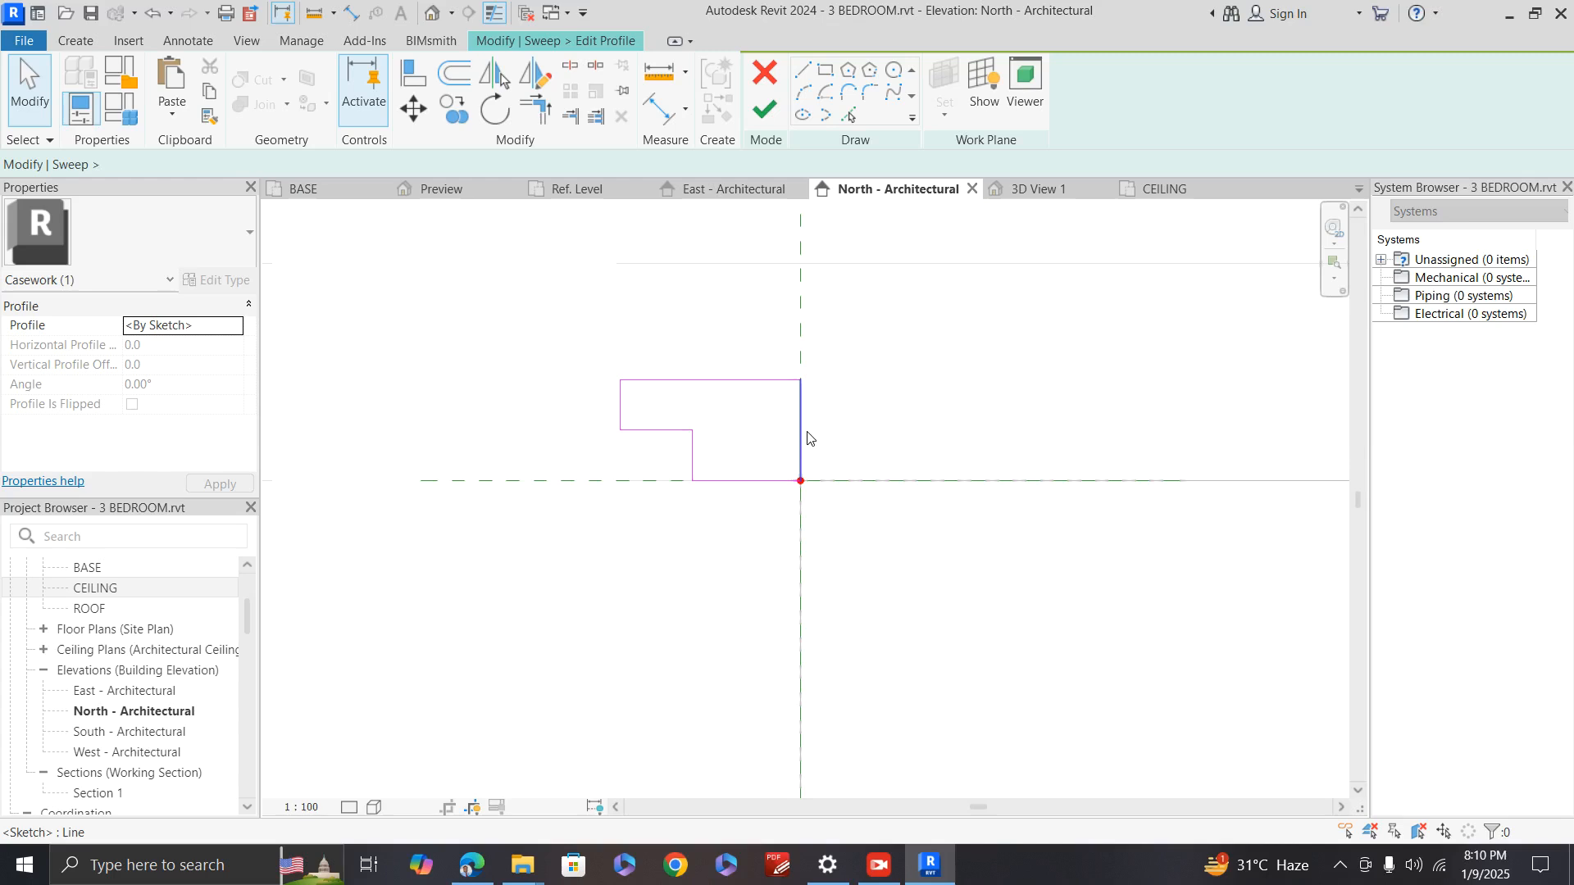
pyautogui.click(802, 427)
pyautogui.moveTo(802, 424); pyautogui.dragTo(919, 437)
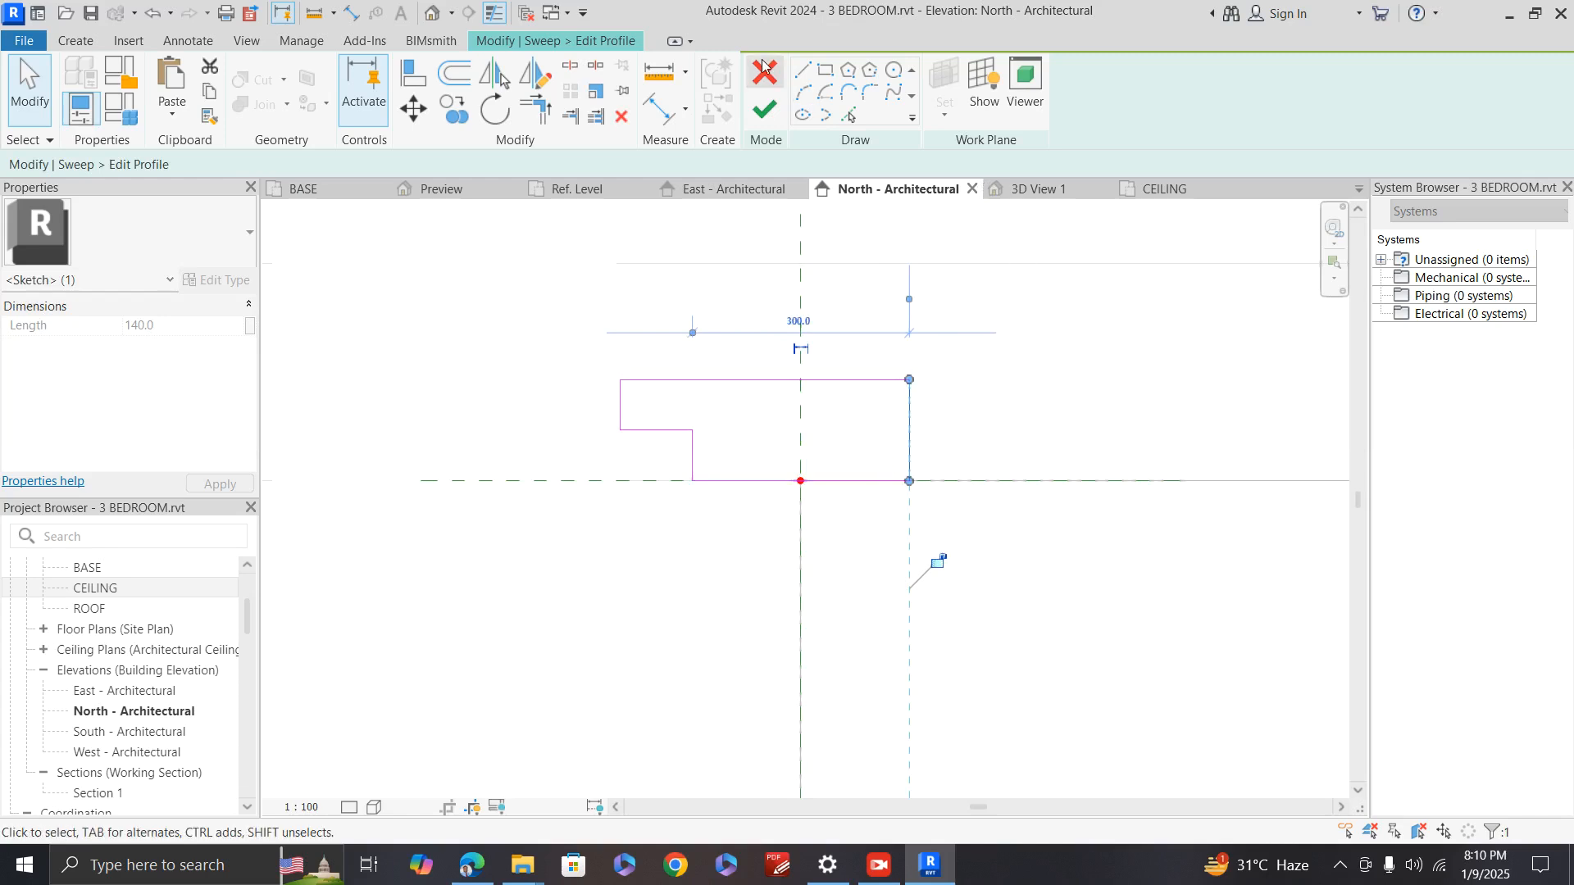
# Step: Finish the edited profile, the sweep and the in-place concrete fascia model
pyautogui.click(767, 115)
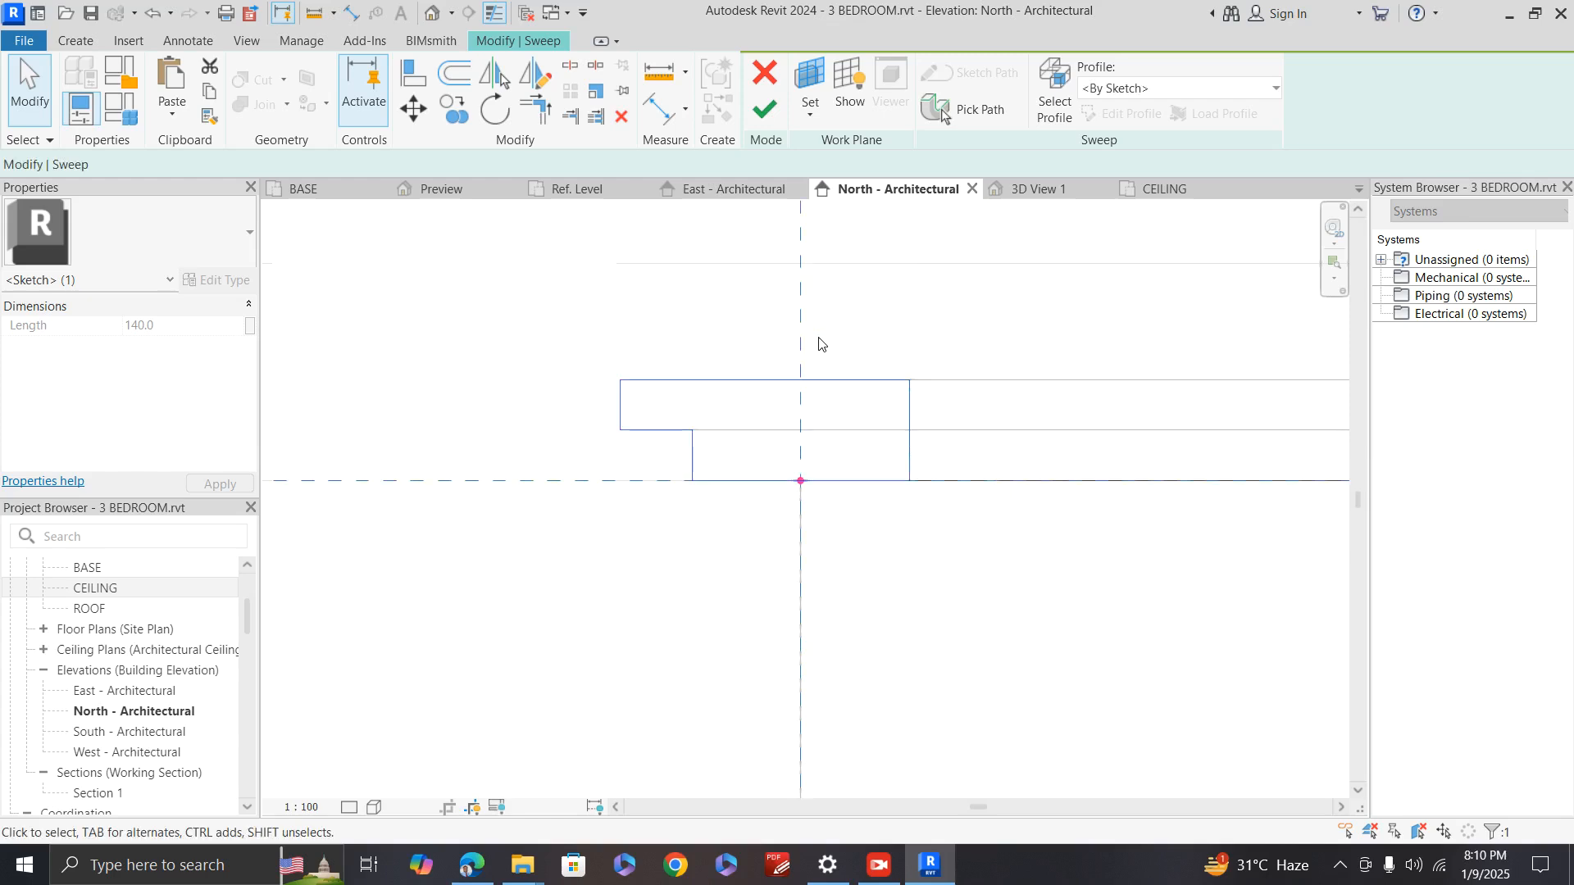
pyautogui.click(765, 108)
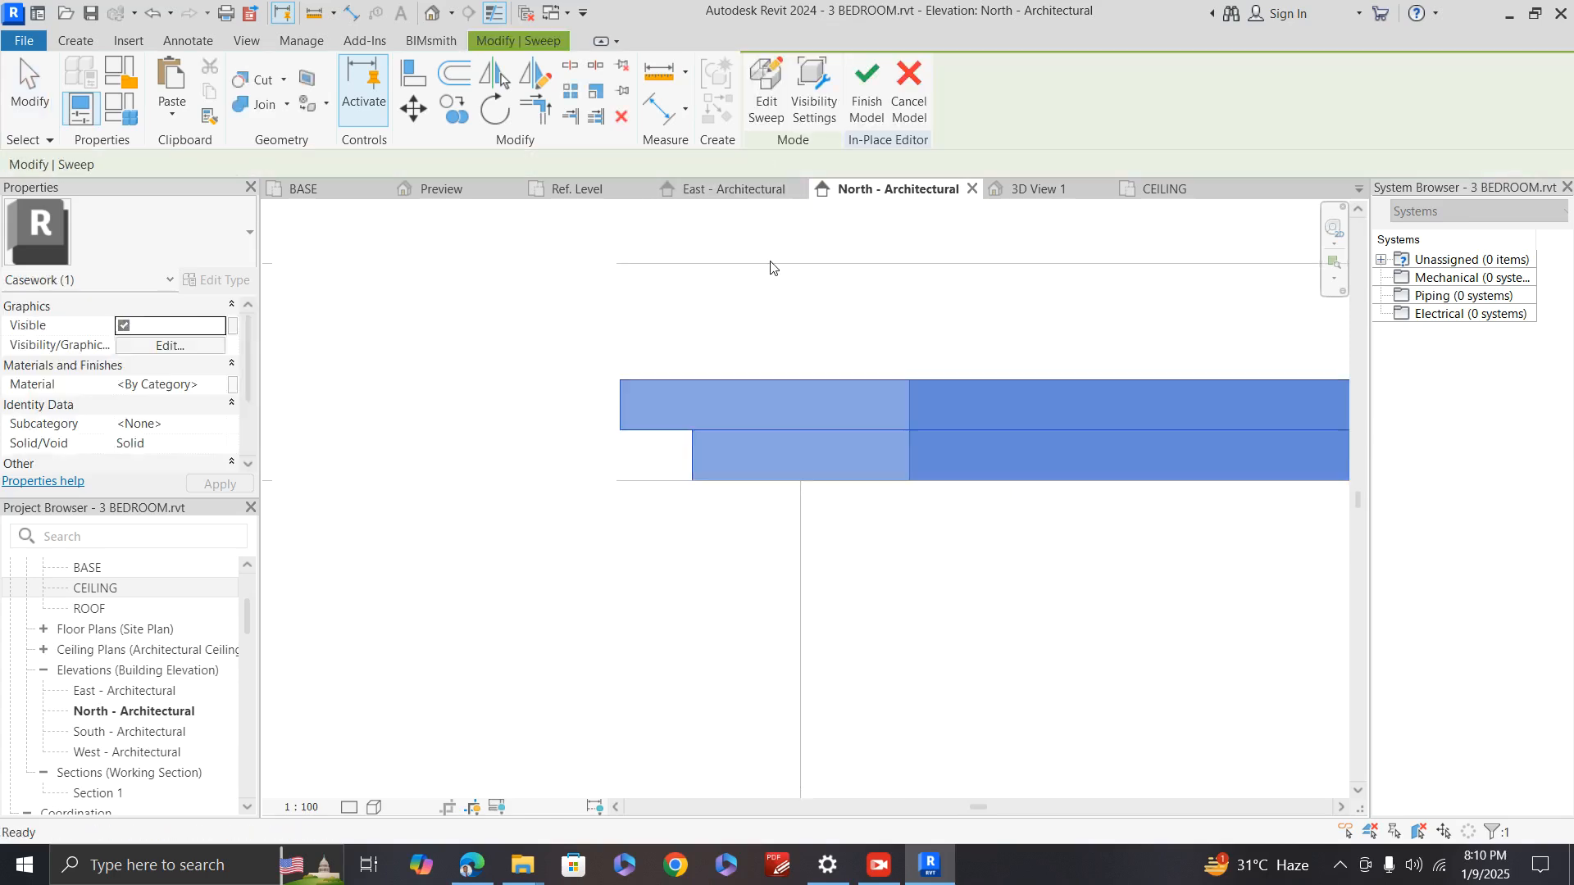
pyautogui.click(855, 113)
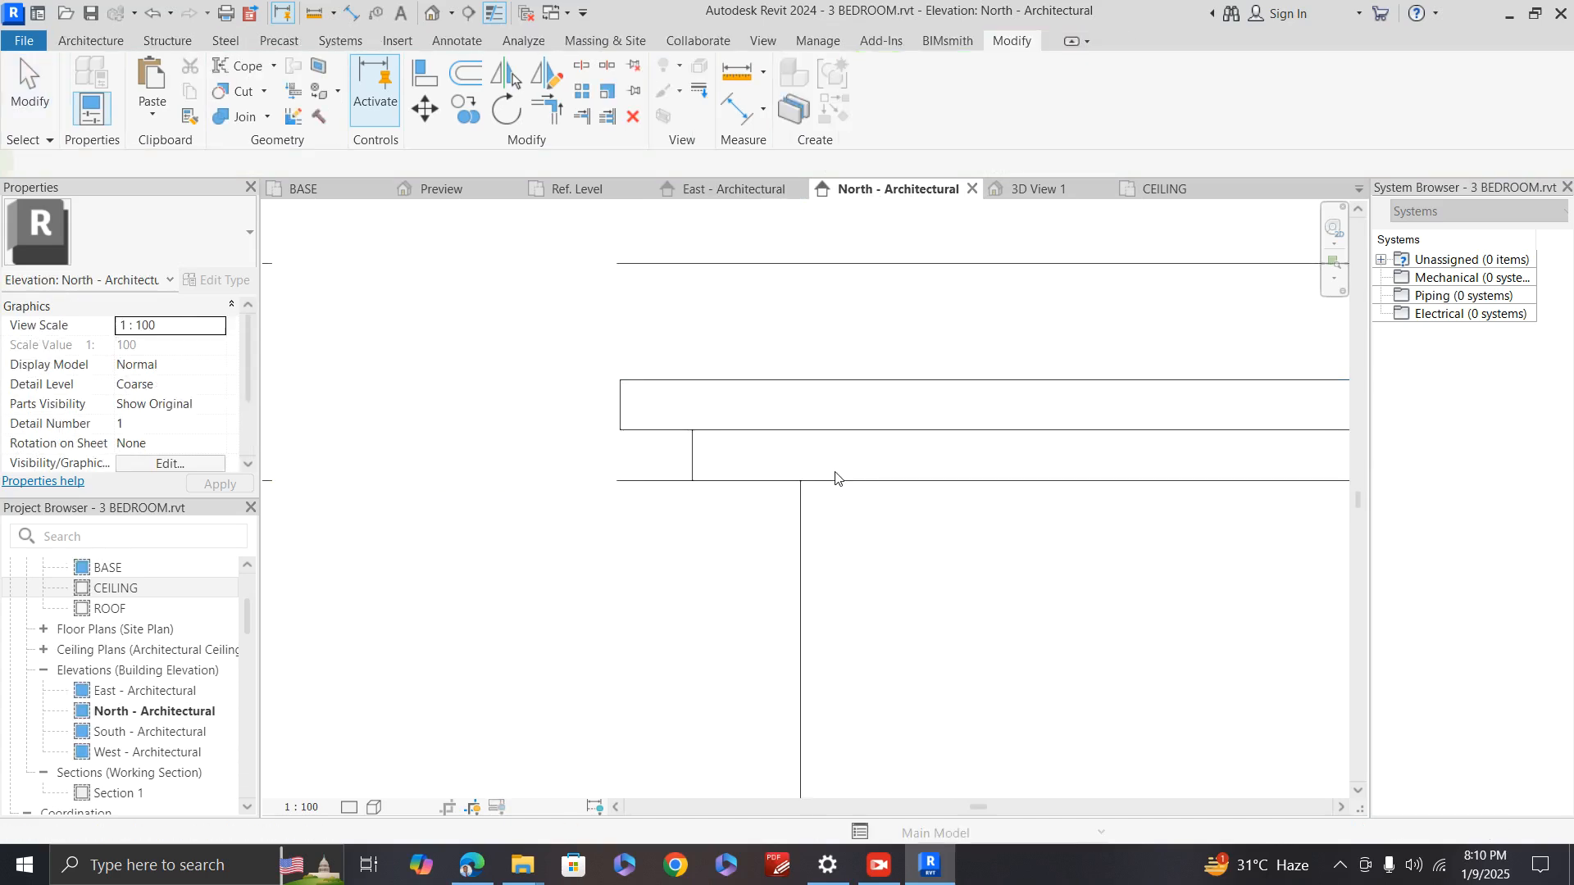
# Step: Examine the concrete fascia along the North elevation and its overhang where it meets the wall corner
pyautogui.scroll(-5, 661, 538)
pyautogui.scroll(-3, 585, 535)
pyautogui.scroll(2, 696, 553)
pyautogui.scroll(2, 1242, 533)
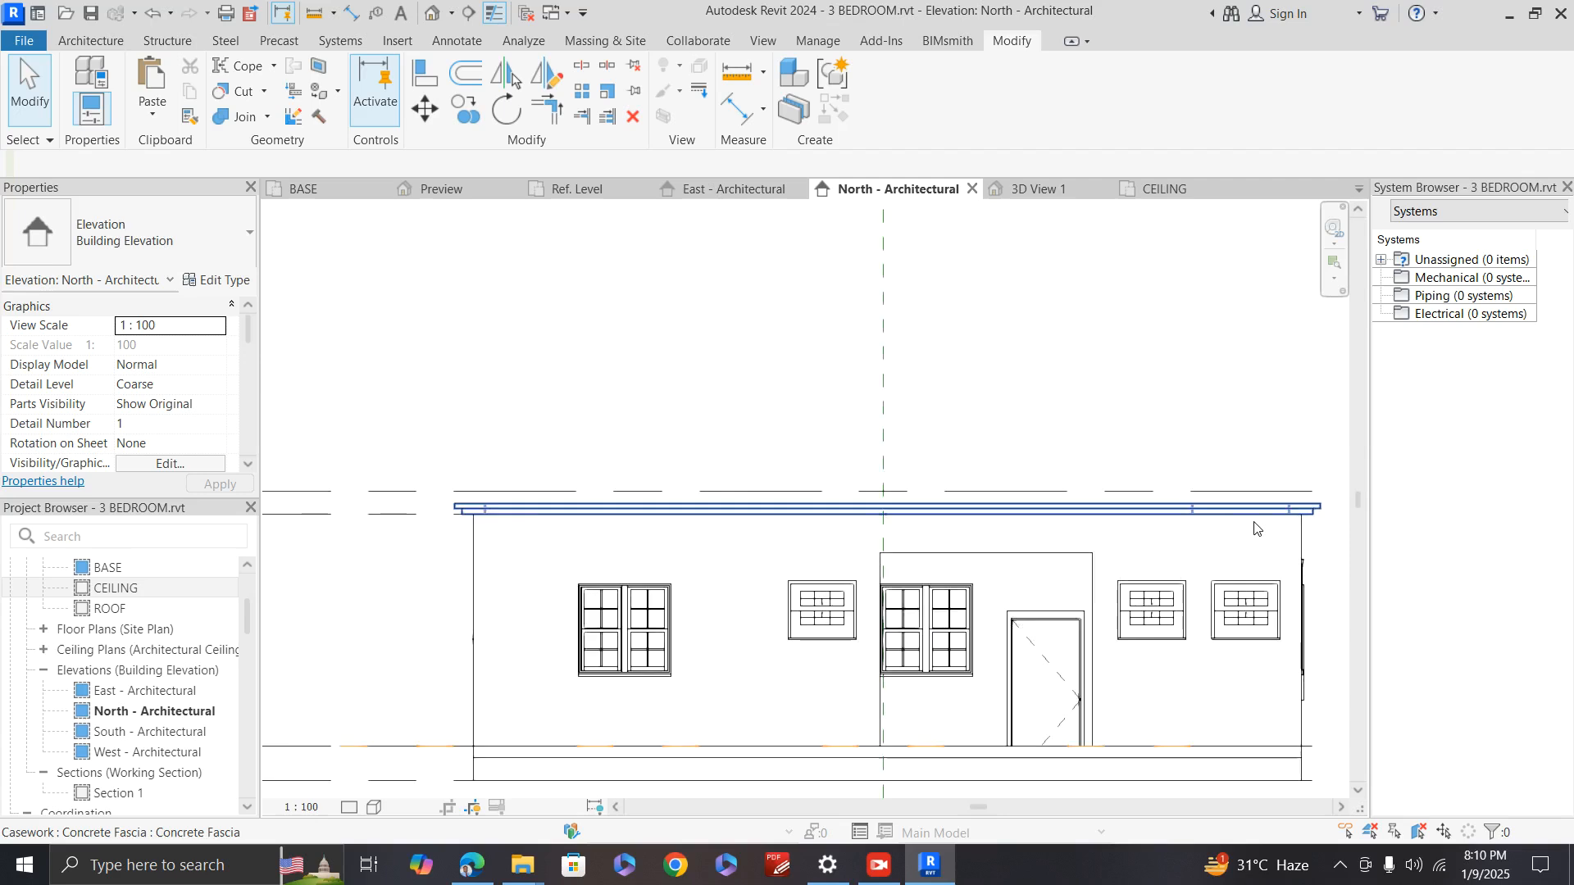
pyautogui.scroll(-3, 1257, 492)
pyautogui.scroll(5, 517, 525)
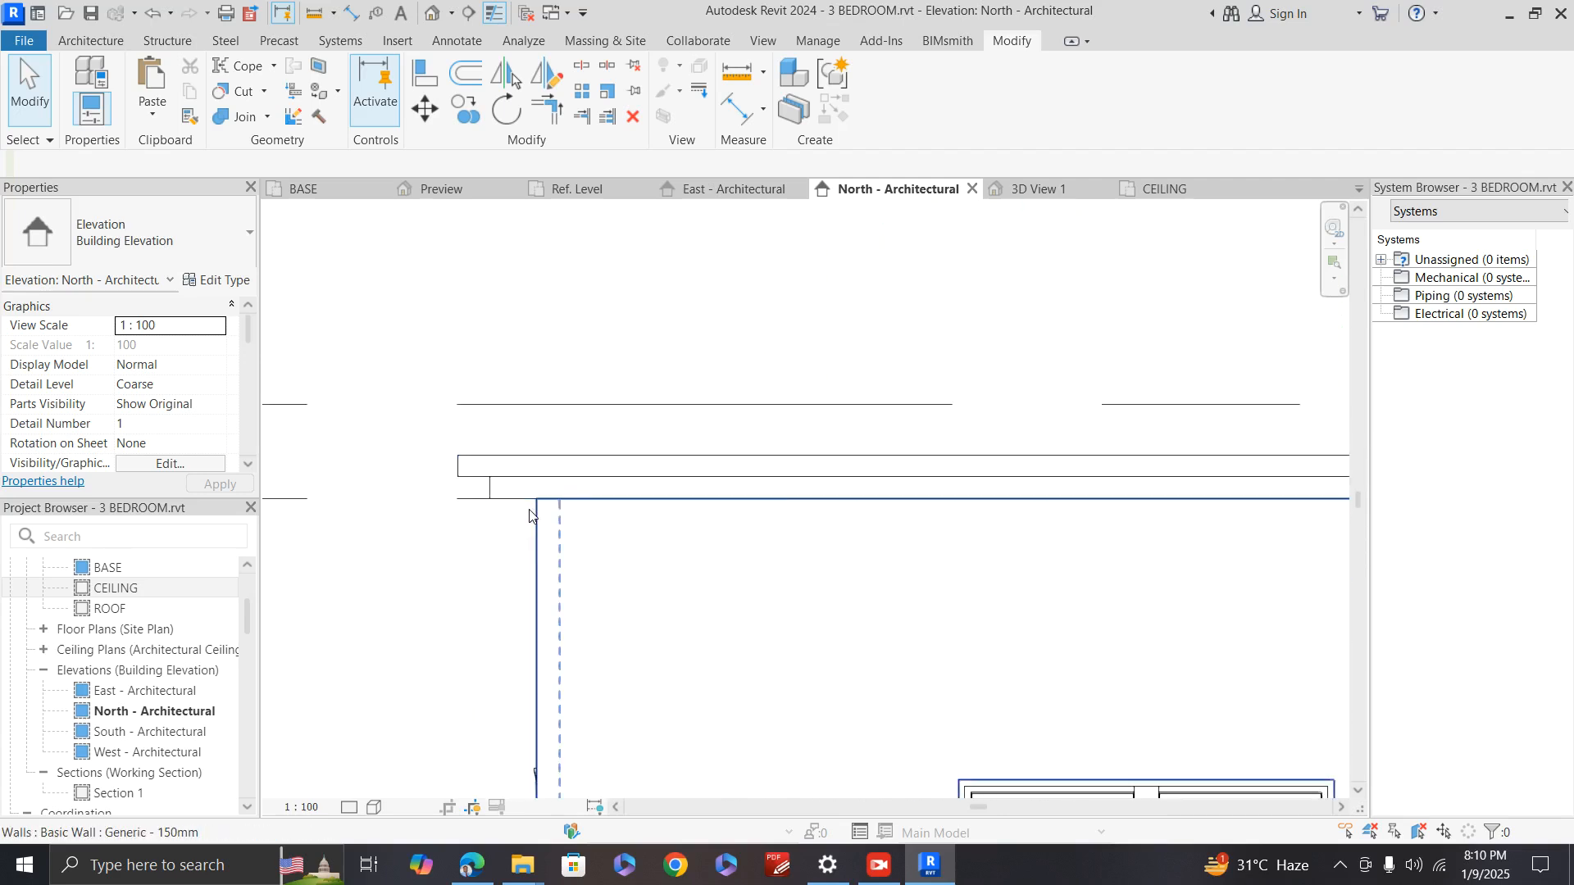
pyautogui.scroll(2, 532, 498)
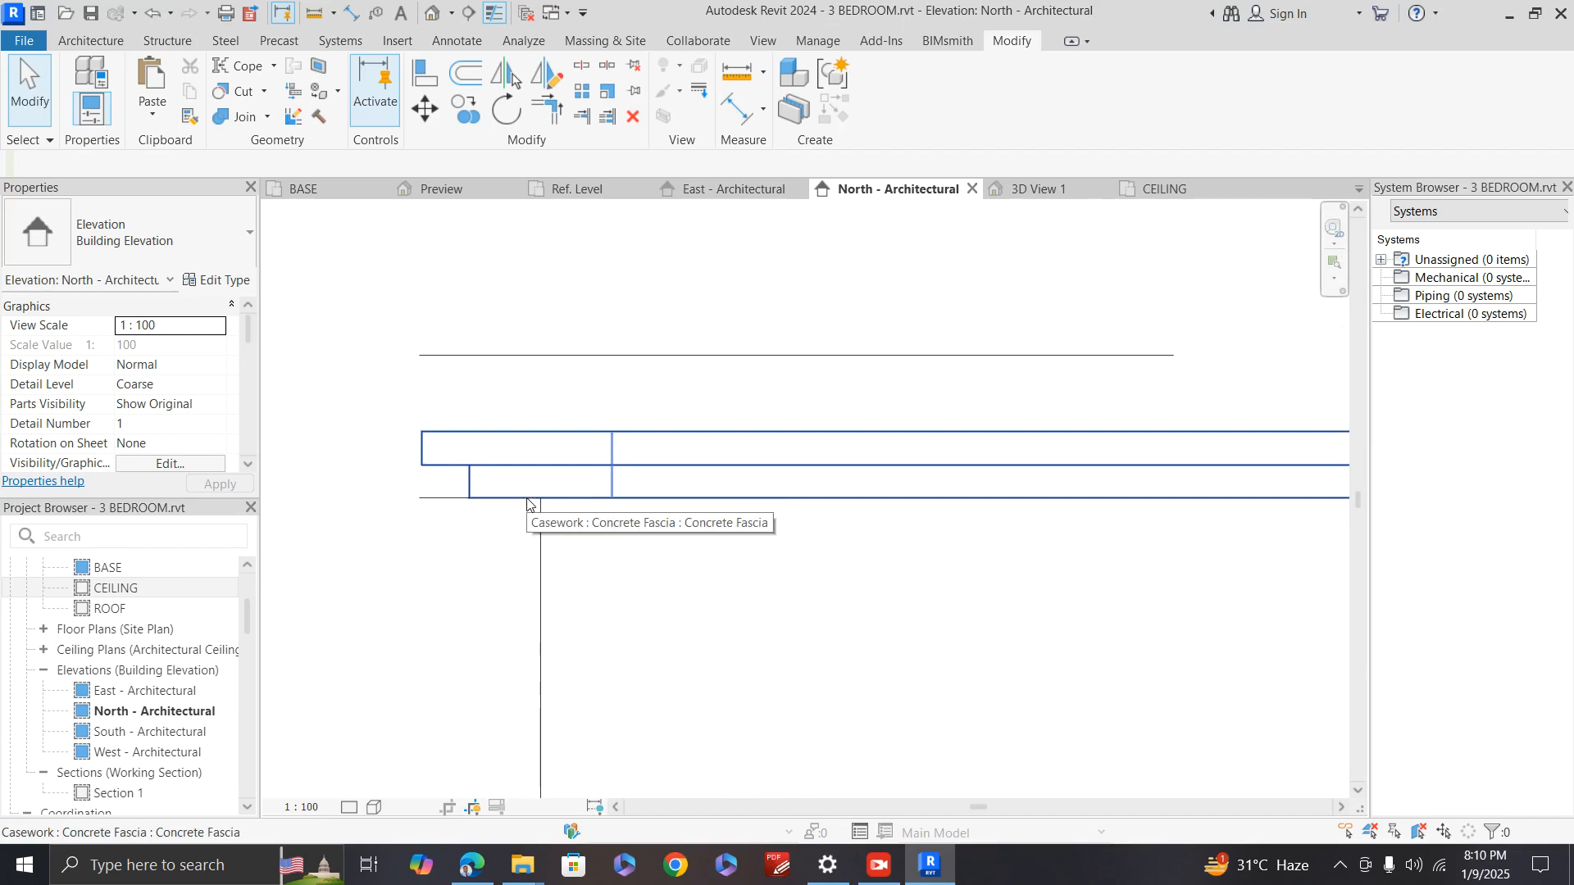
pyautogui.scroll(2, 527, 502)
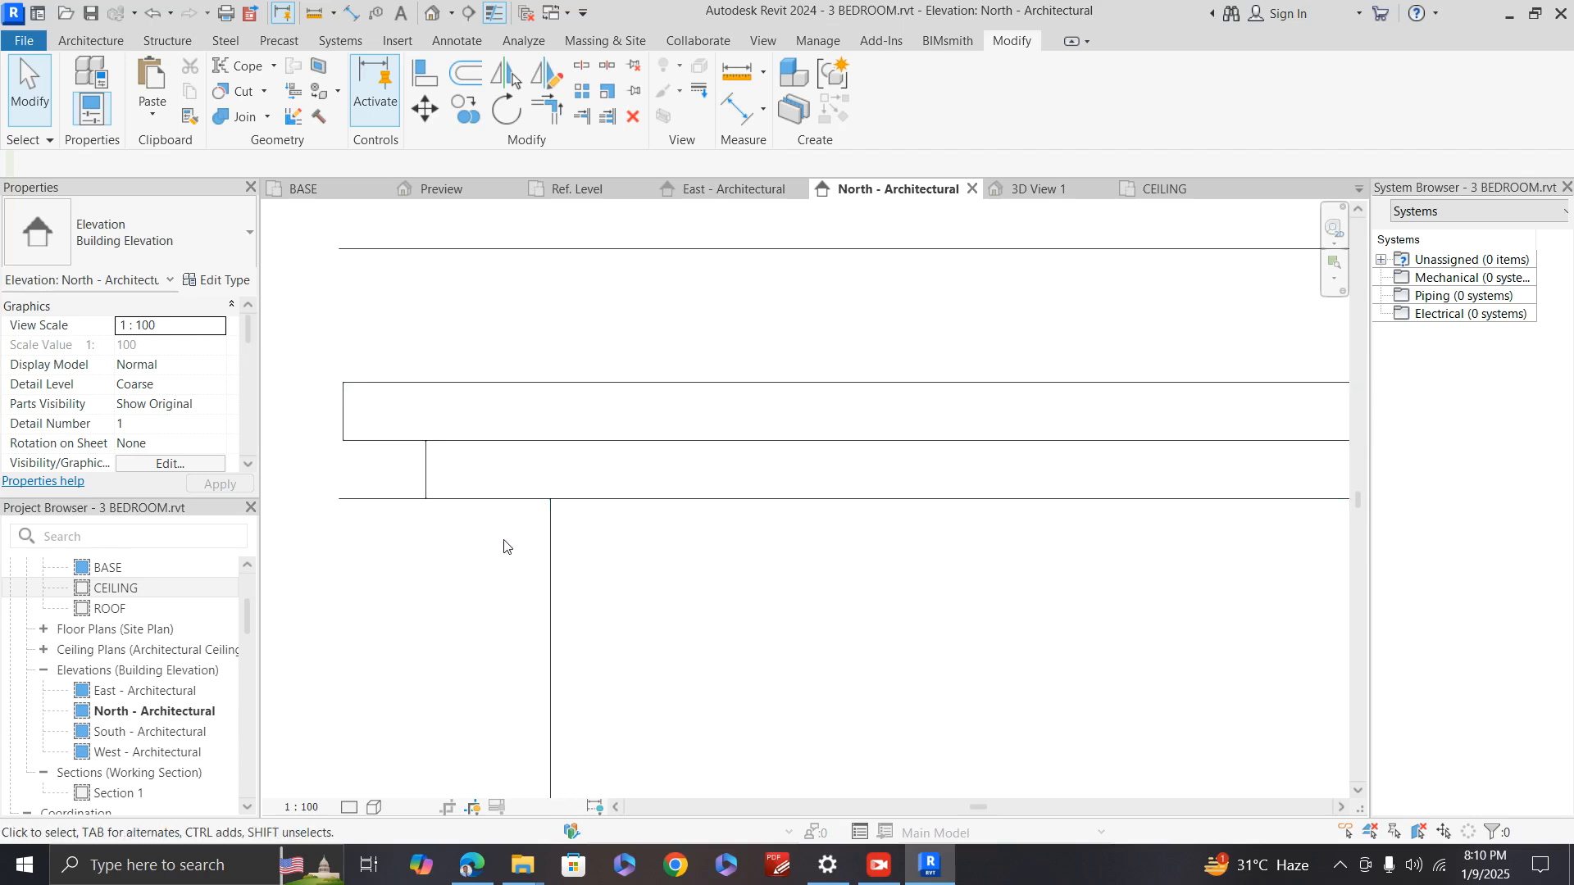
# Step: Reopen the concrete fascia for in-place editing and open its sweep profile sketch in the North elevation
pyautogui.click(512, 499)
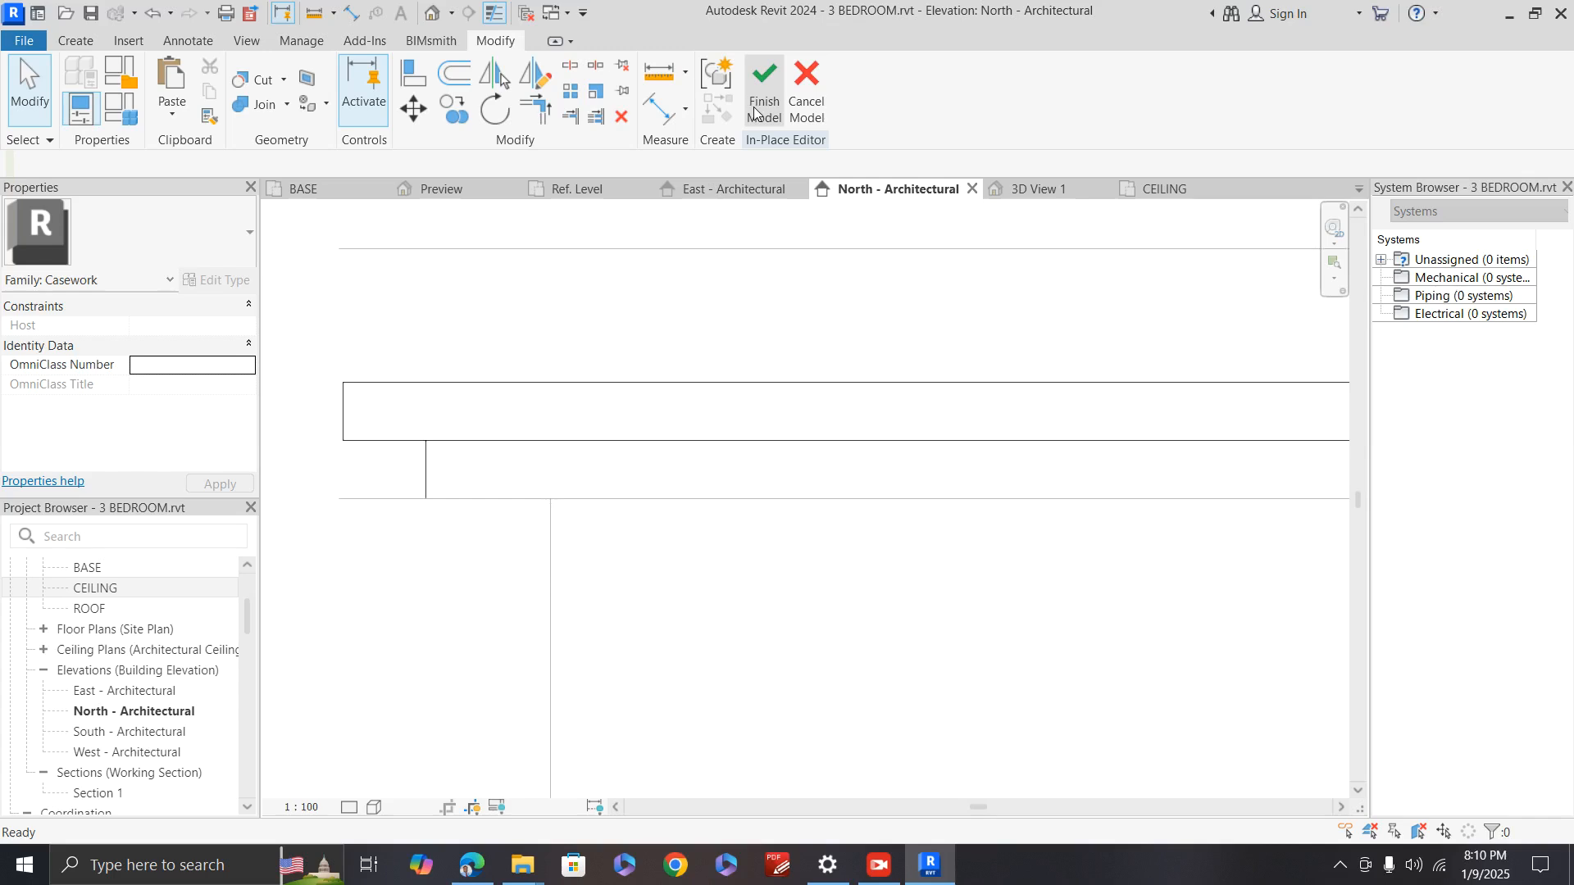
pyautogui.click(502, 391)
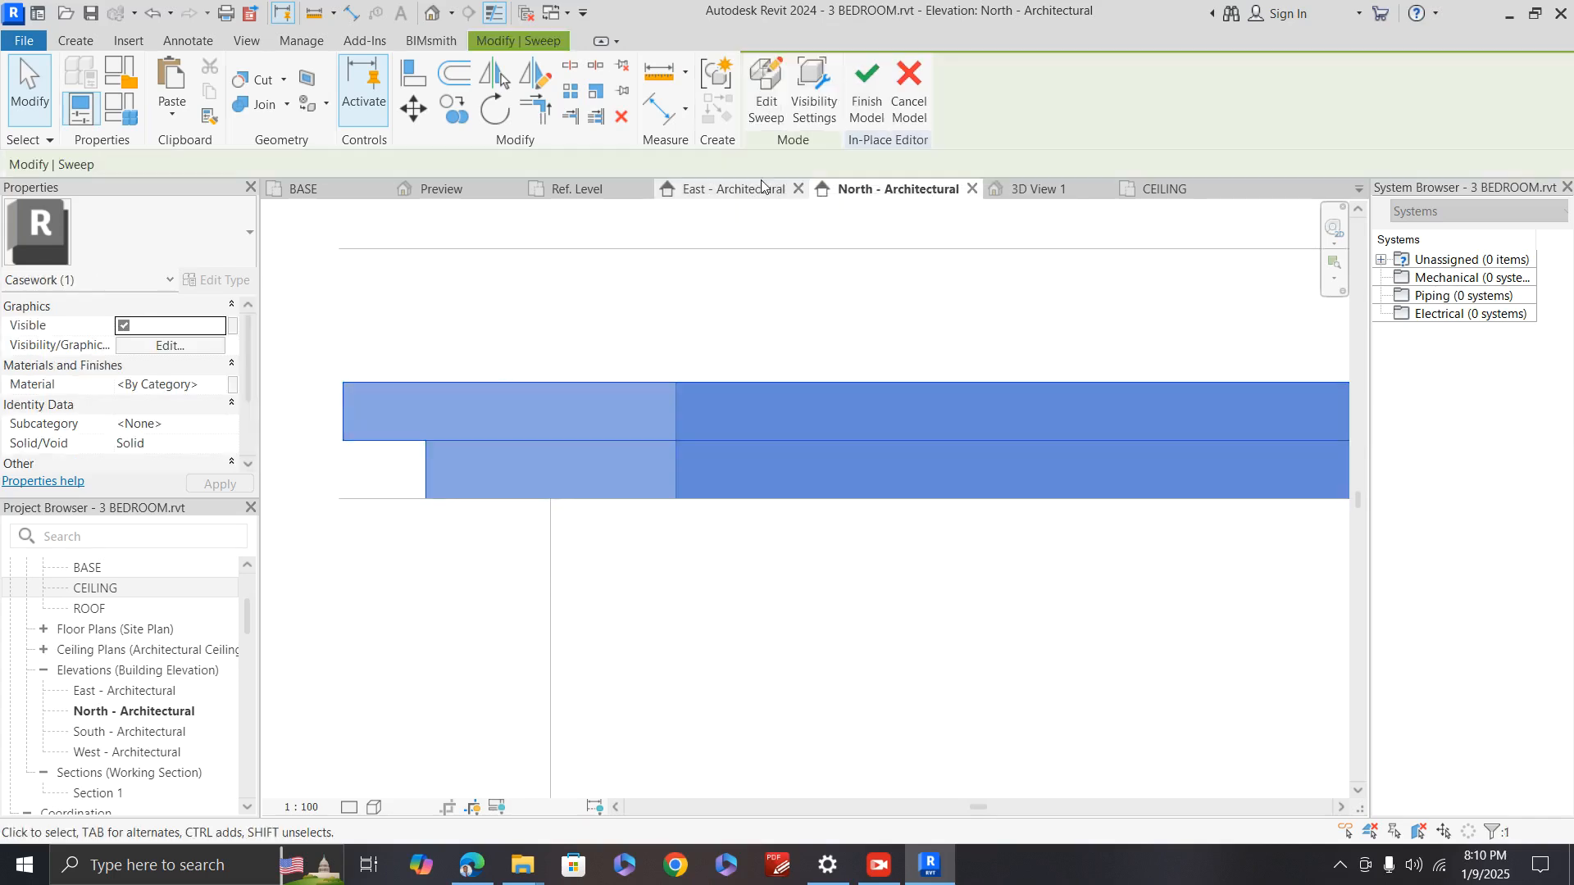
pyautogui.click(781, 109)
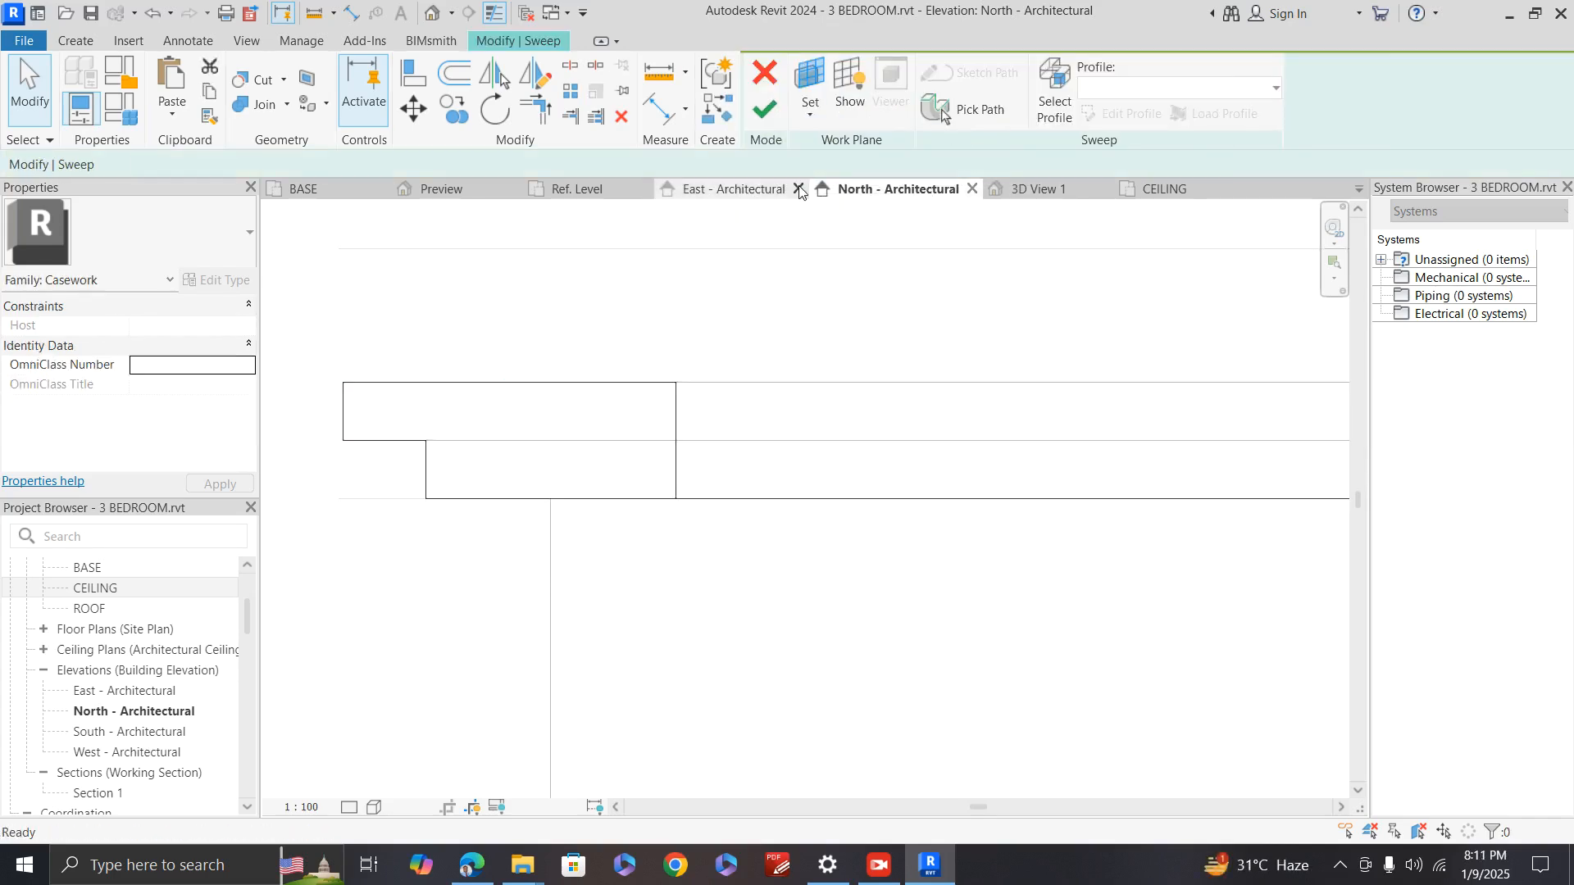
pyautogui.click(1040, 113)
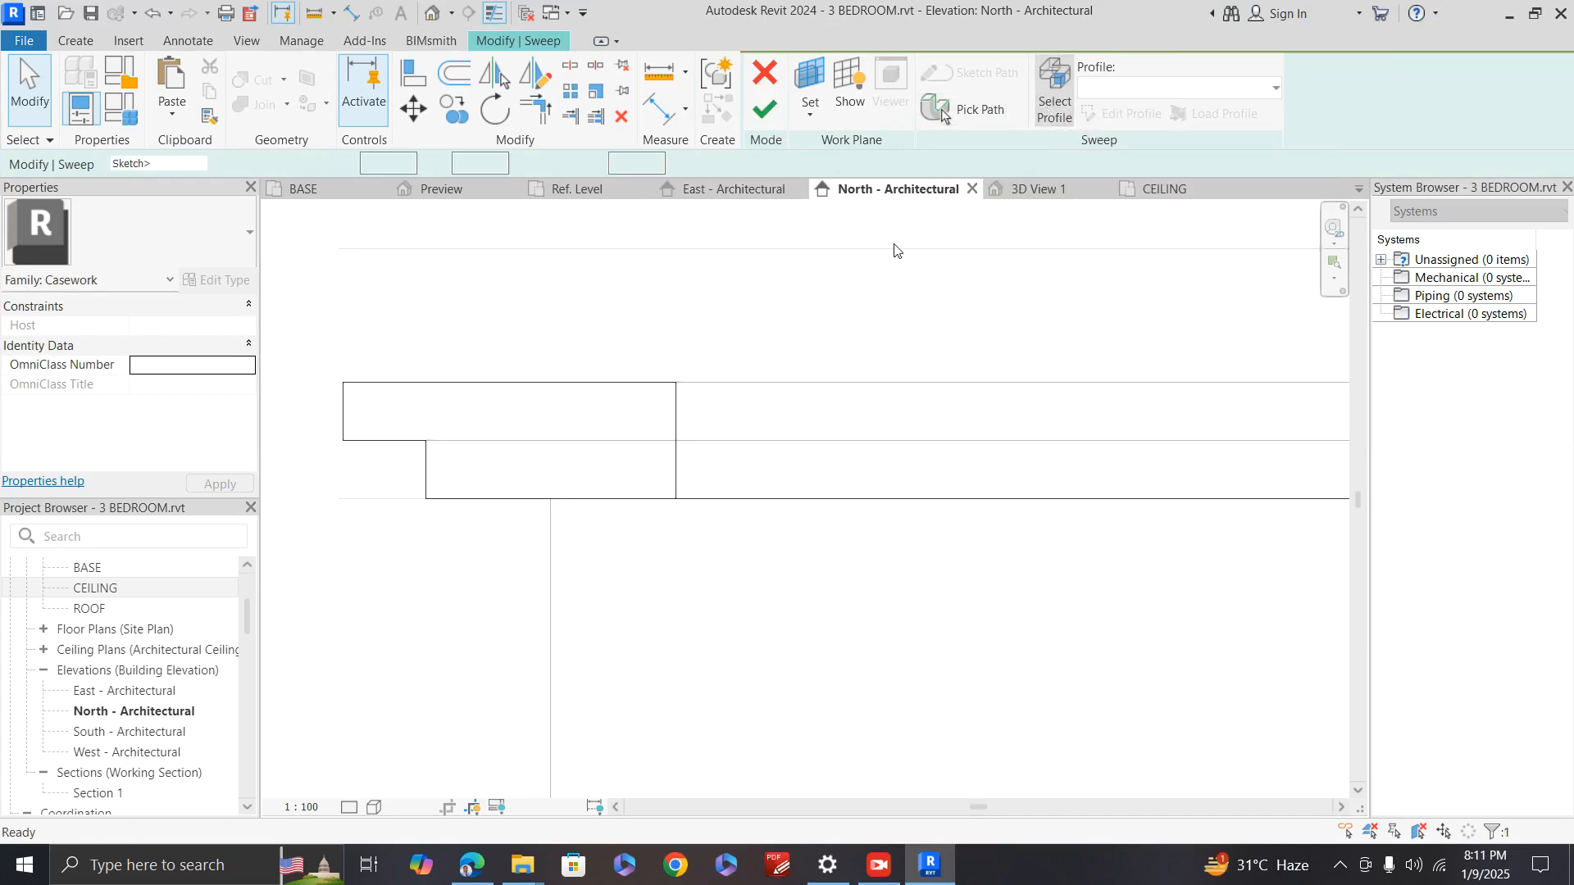
pyautogui.click(541, 382)
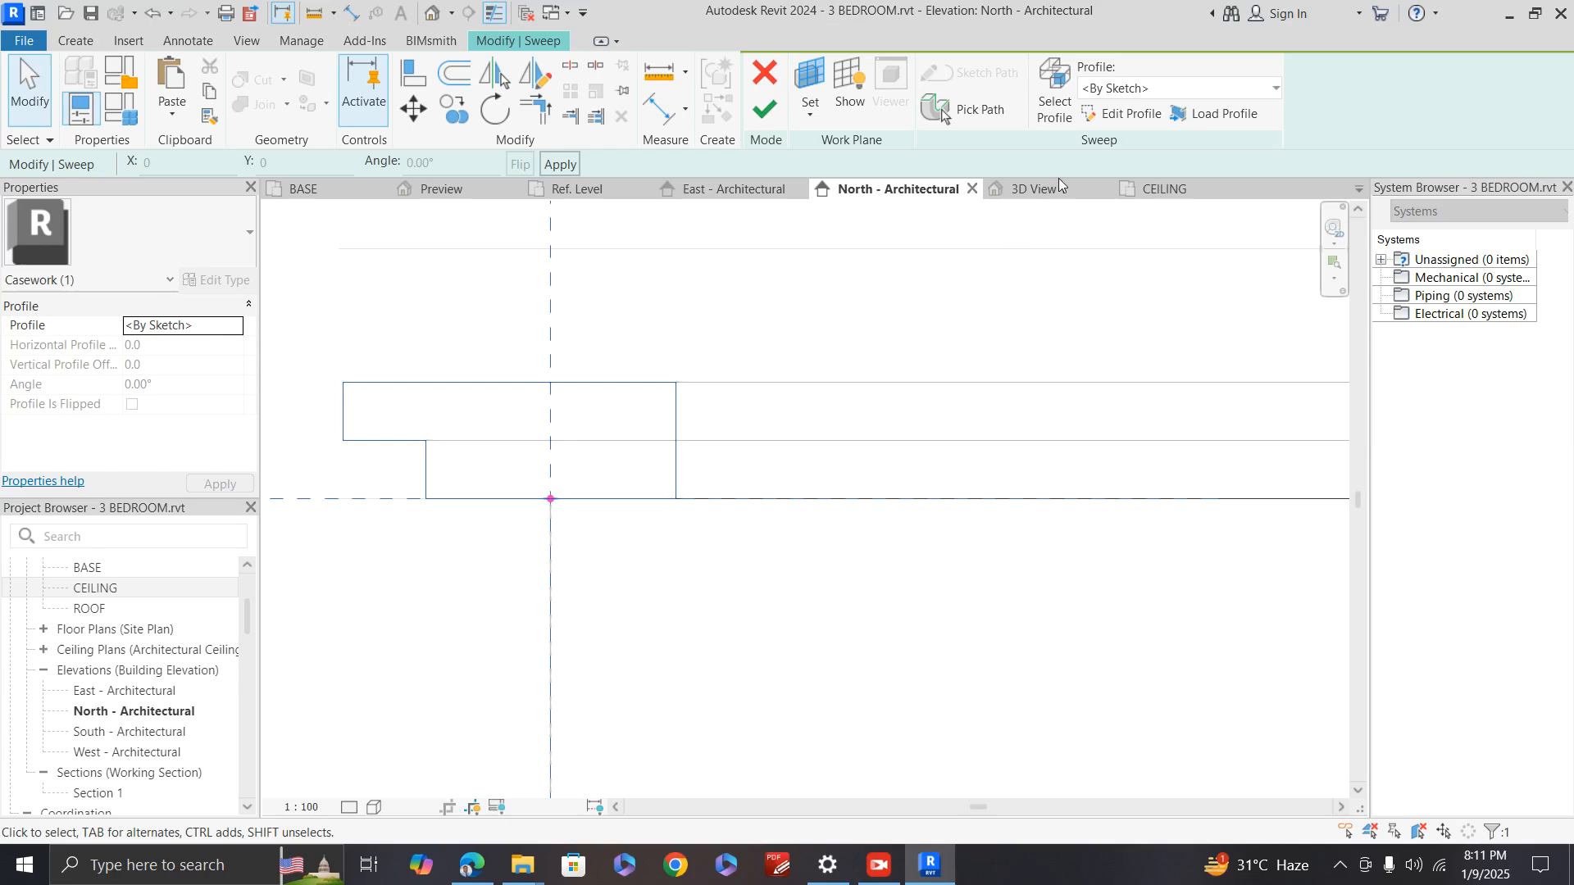
pyautogui.click(1125, 115)
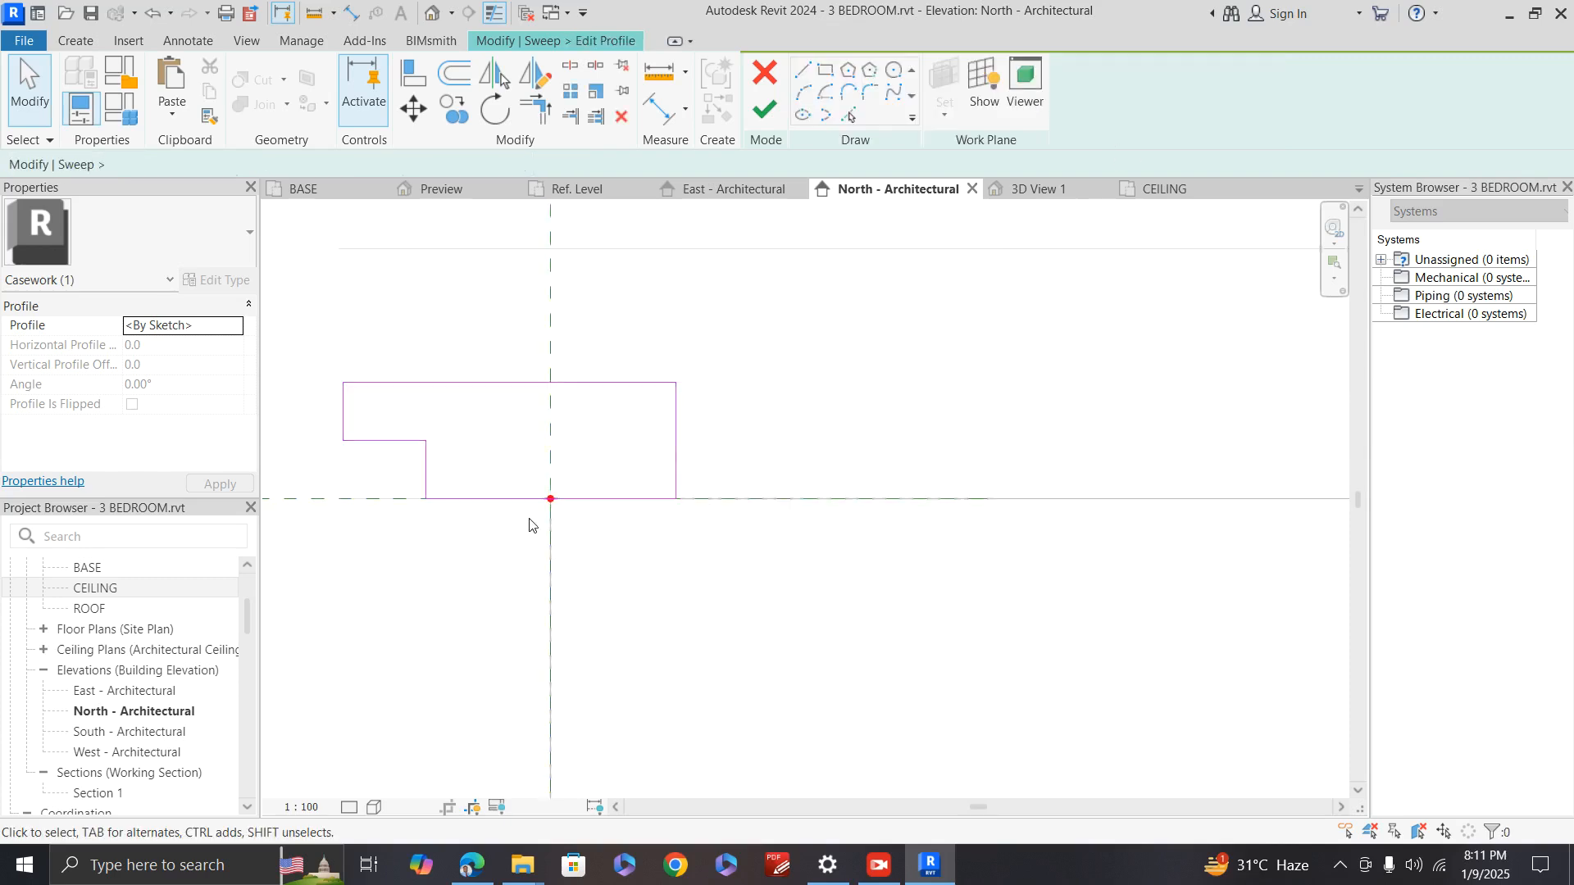
# Step: Draw a 70 mm vertical line down from the profile's reference point along the wall face
pyautogui.click(813, 72)
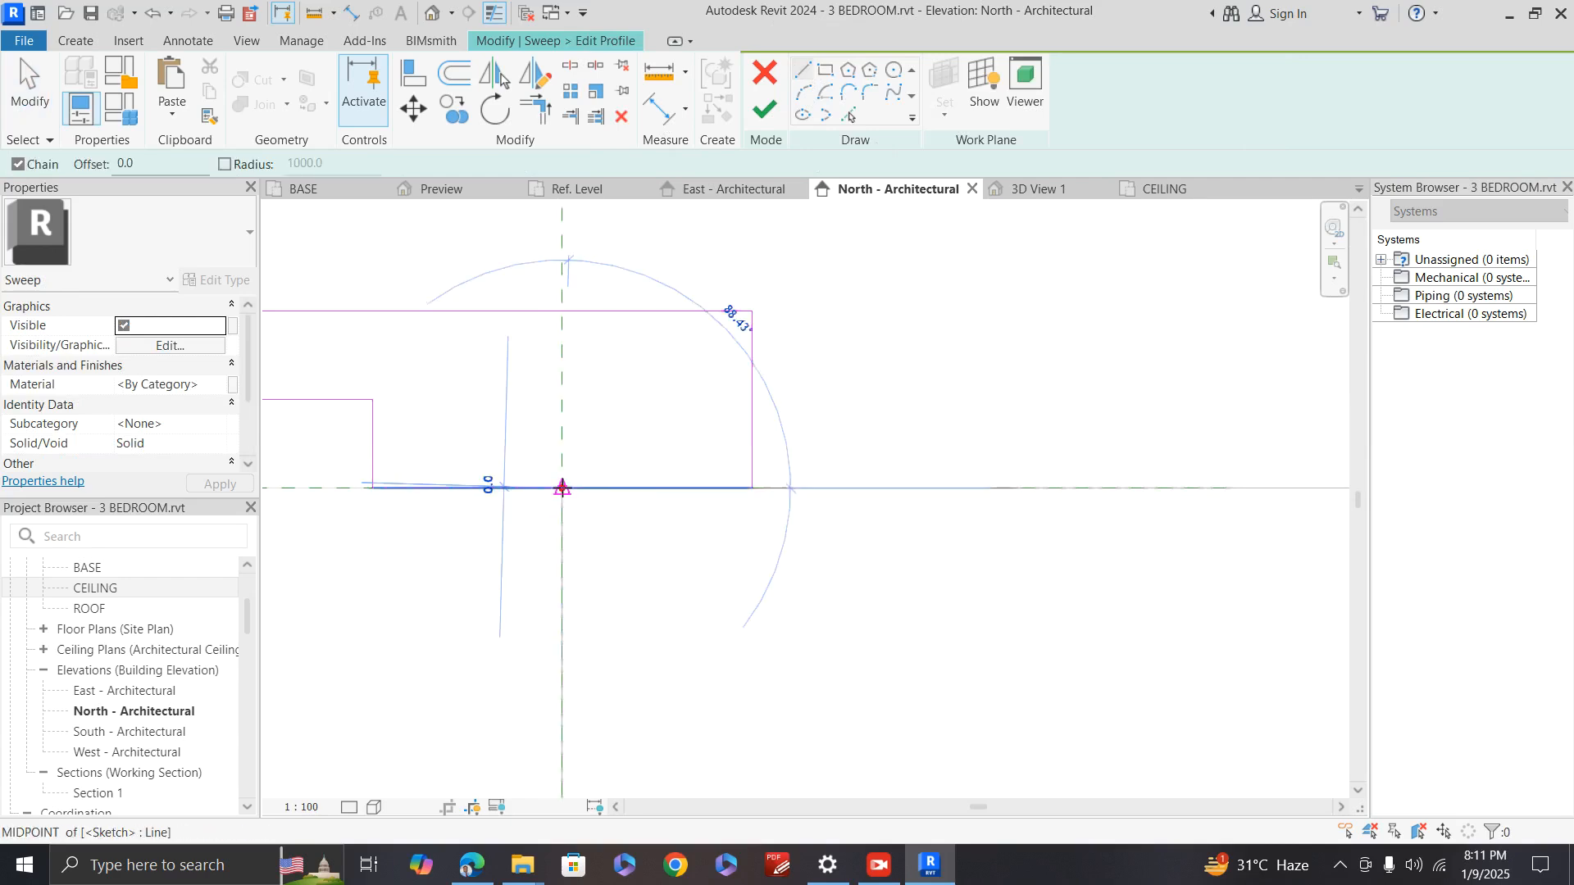
pyautogui.click(562, 488)
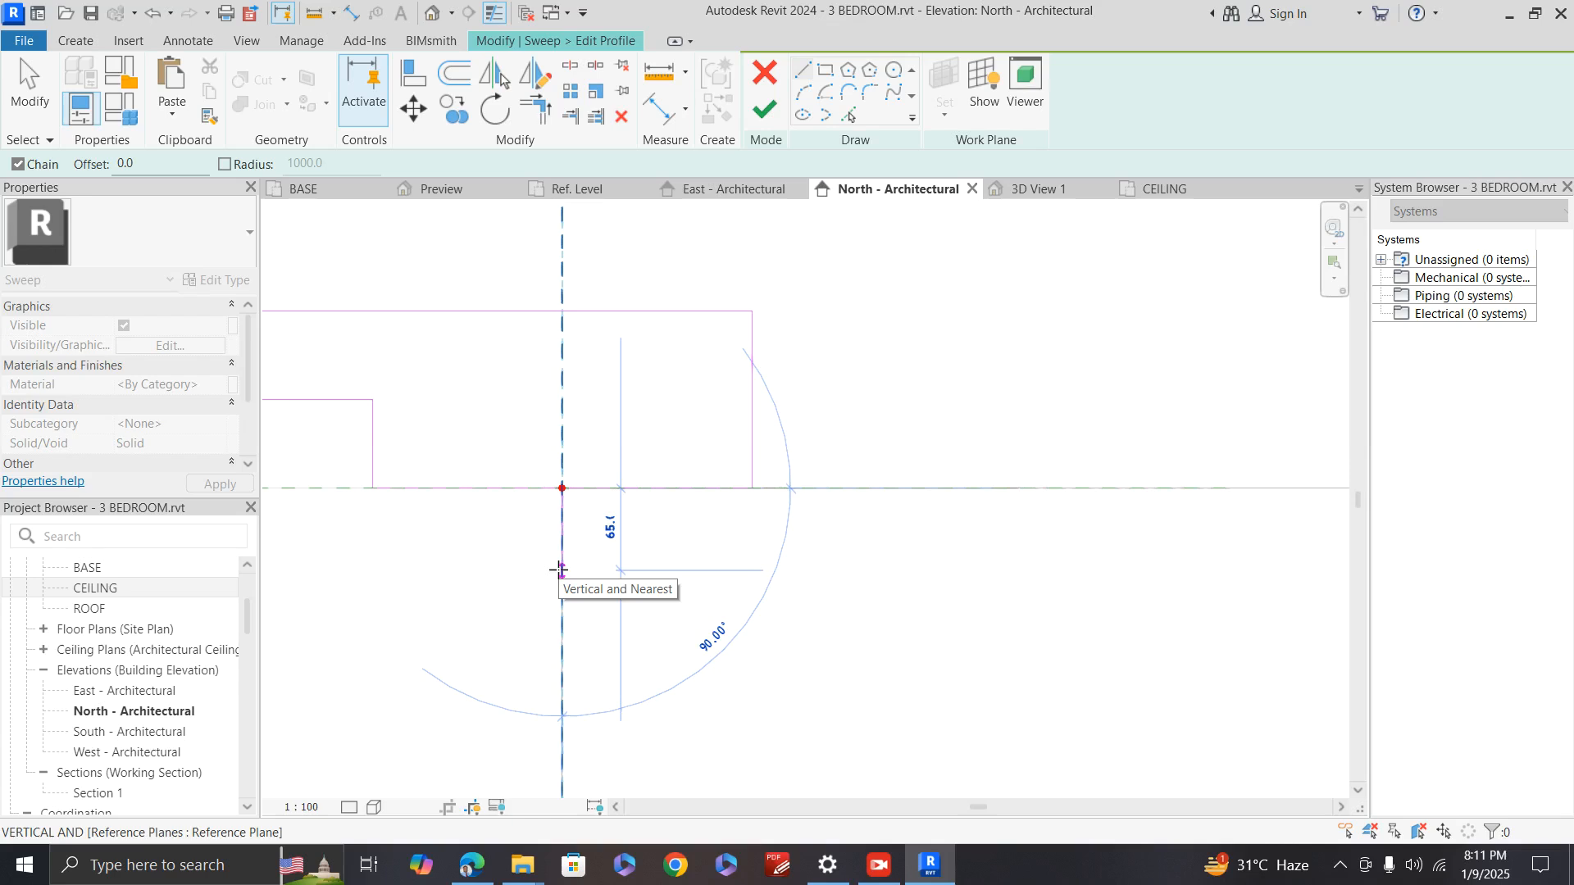
pyautogui.write('70')
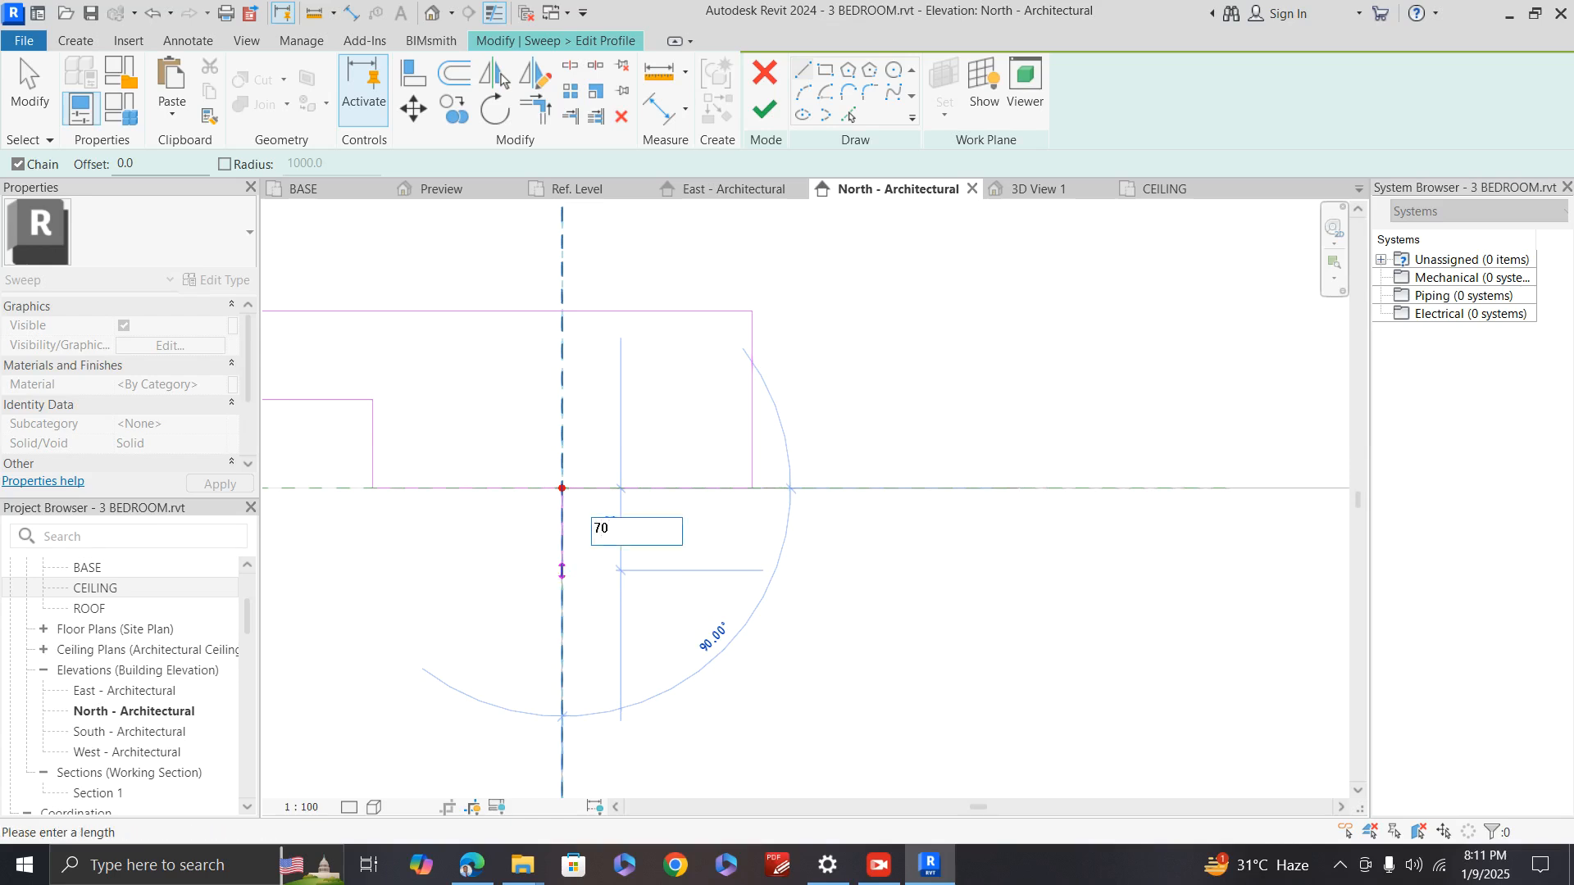
pyautogui.press('Return')
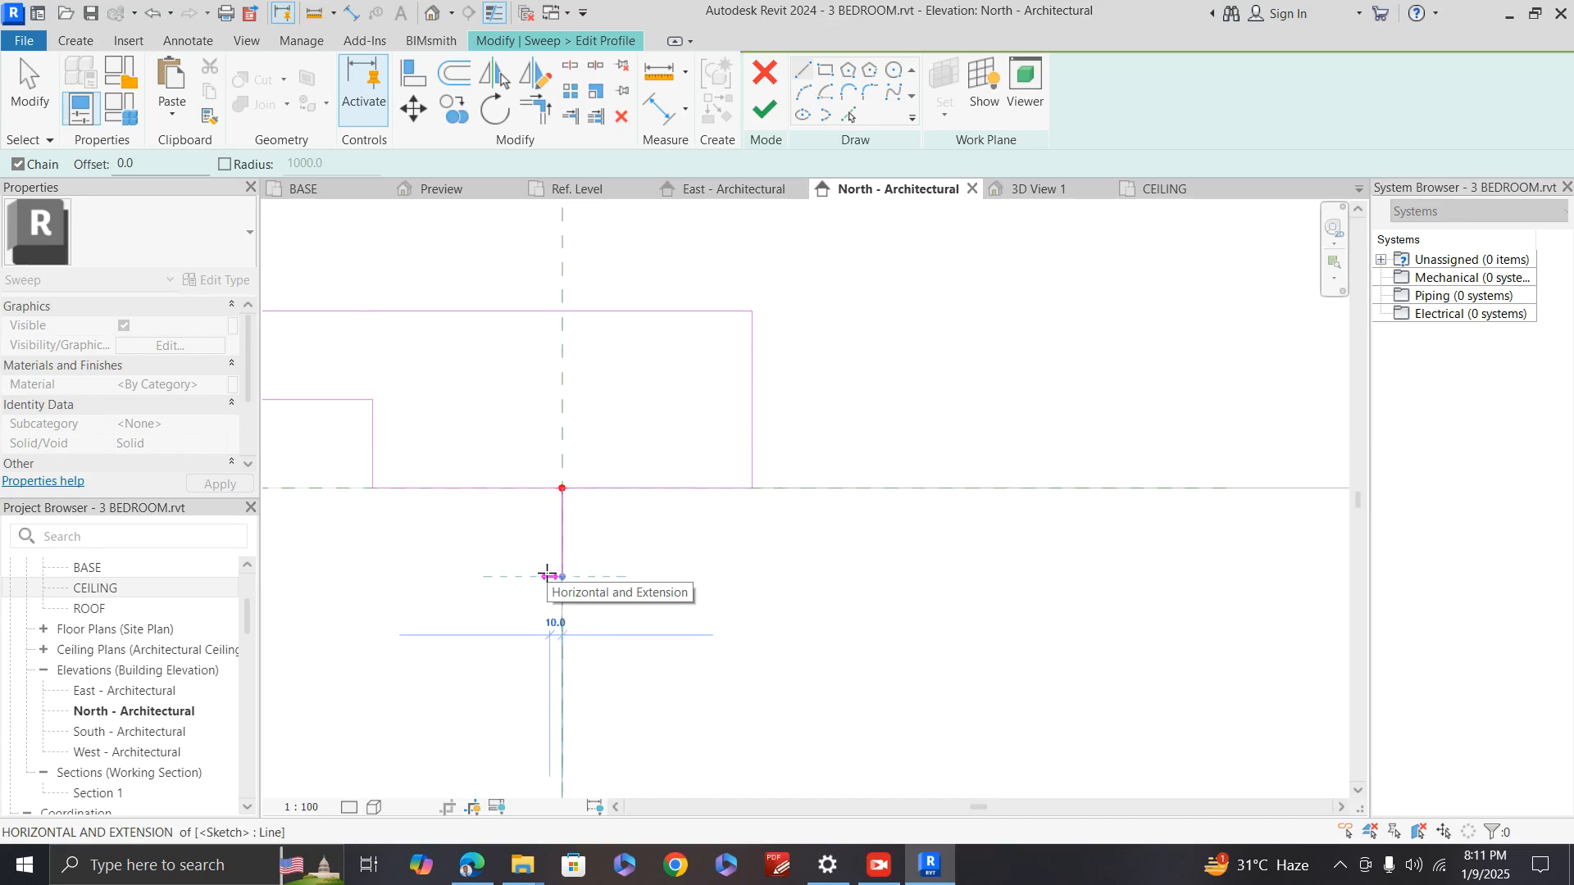
# Step: Try a 40 mm horizontal line outward from the lower end of the 70 mm line and delete it
pyautogui.write('4')
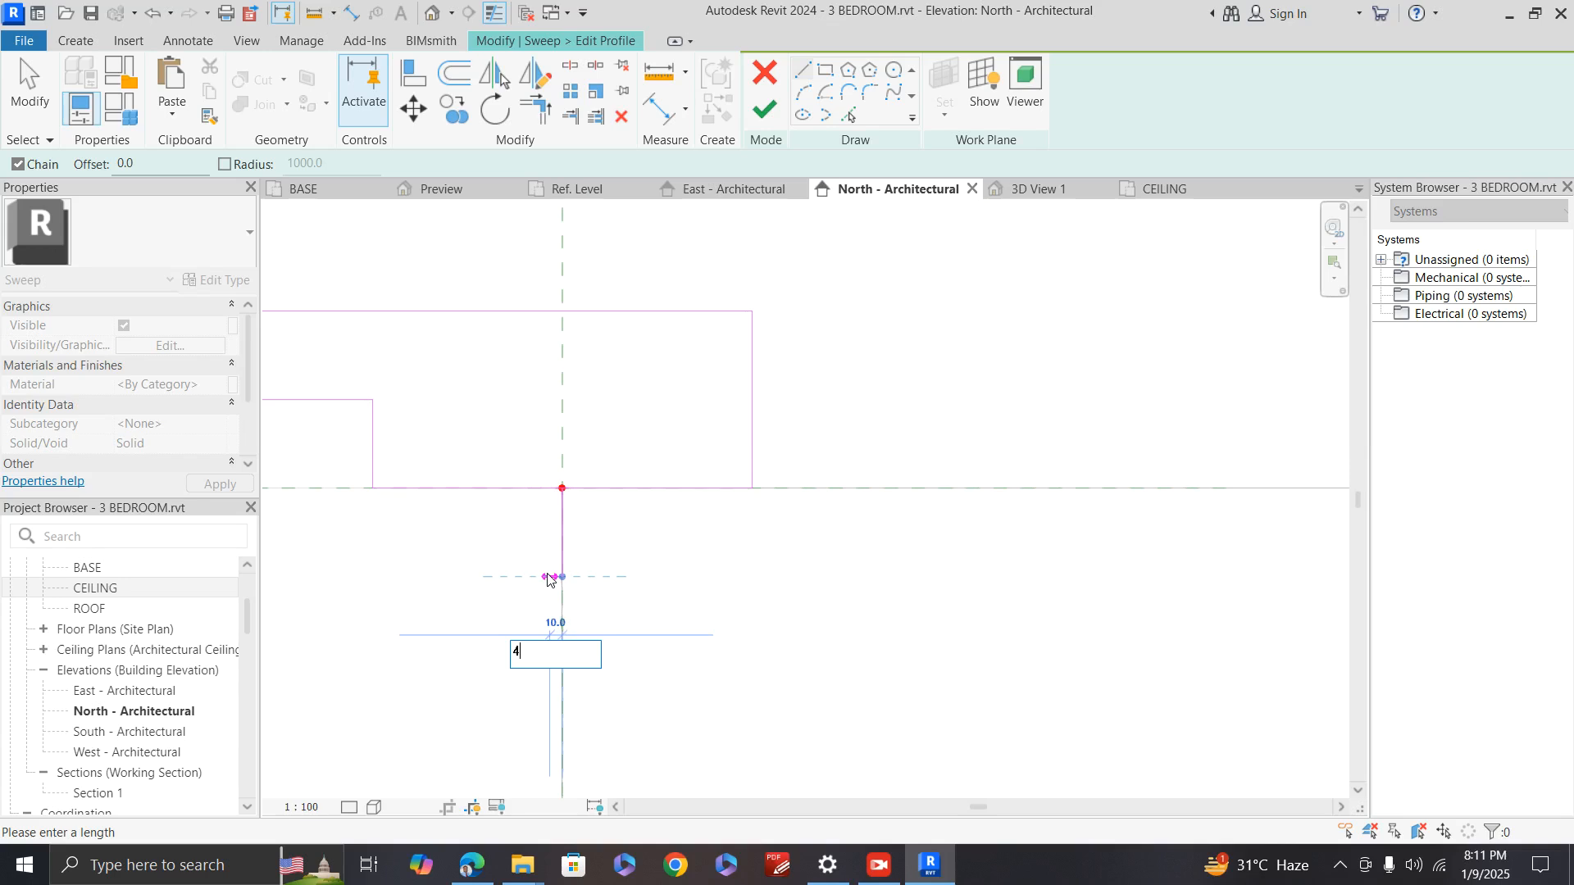
pyautogui.write('0')
pyautogui.press('Return')
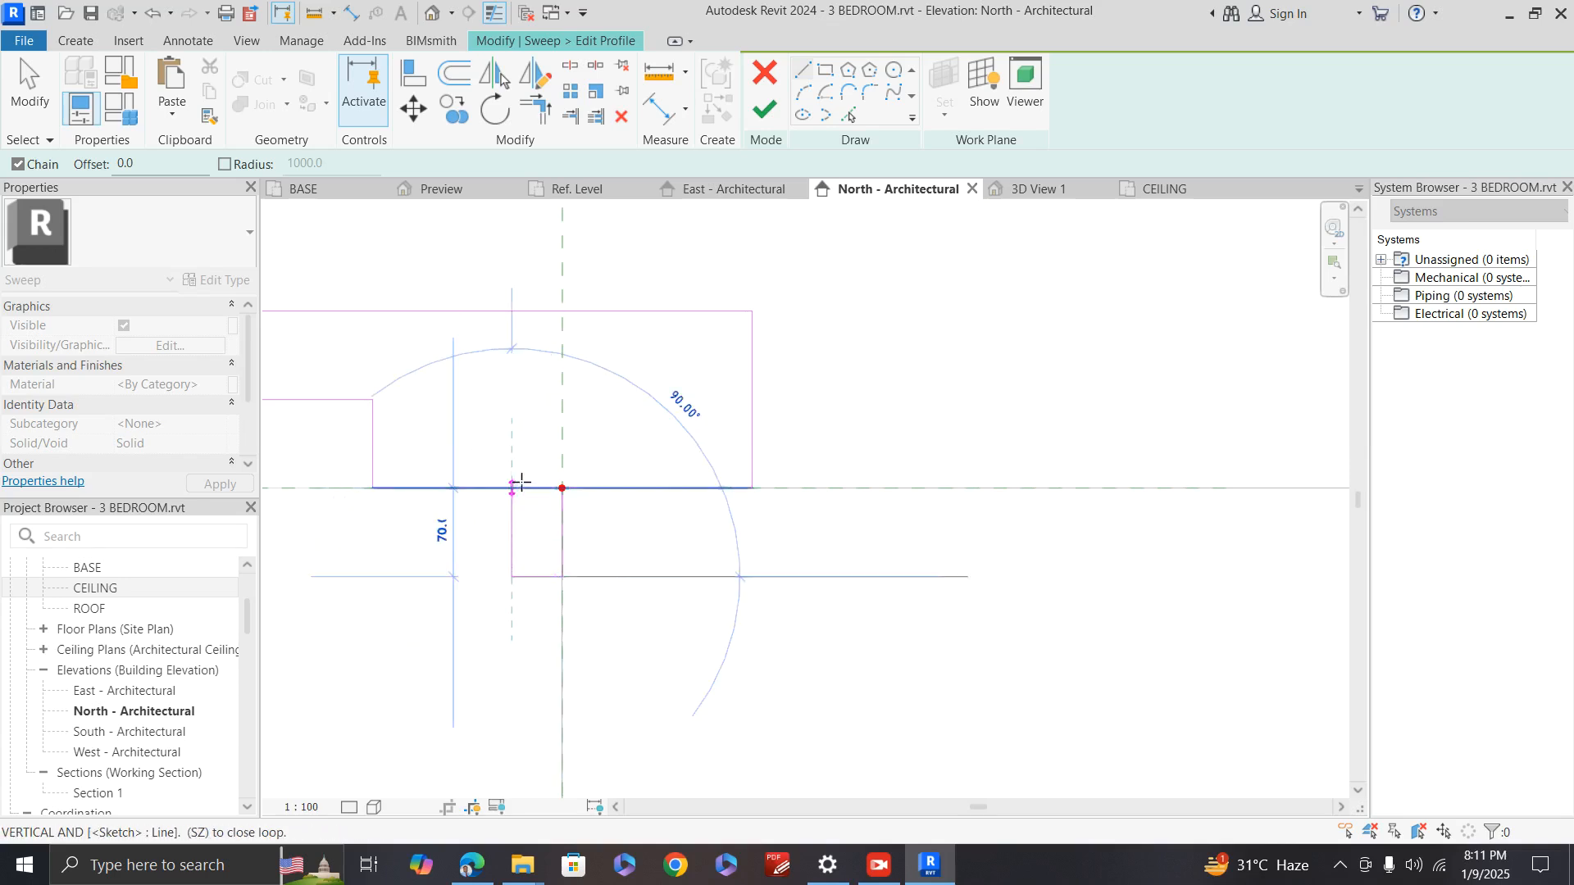
pyautogui.press('Escape')
pyautogui.press('Escape')
pyautogui.click(525, 576)
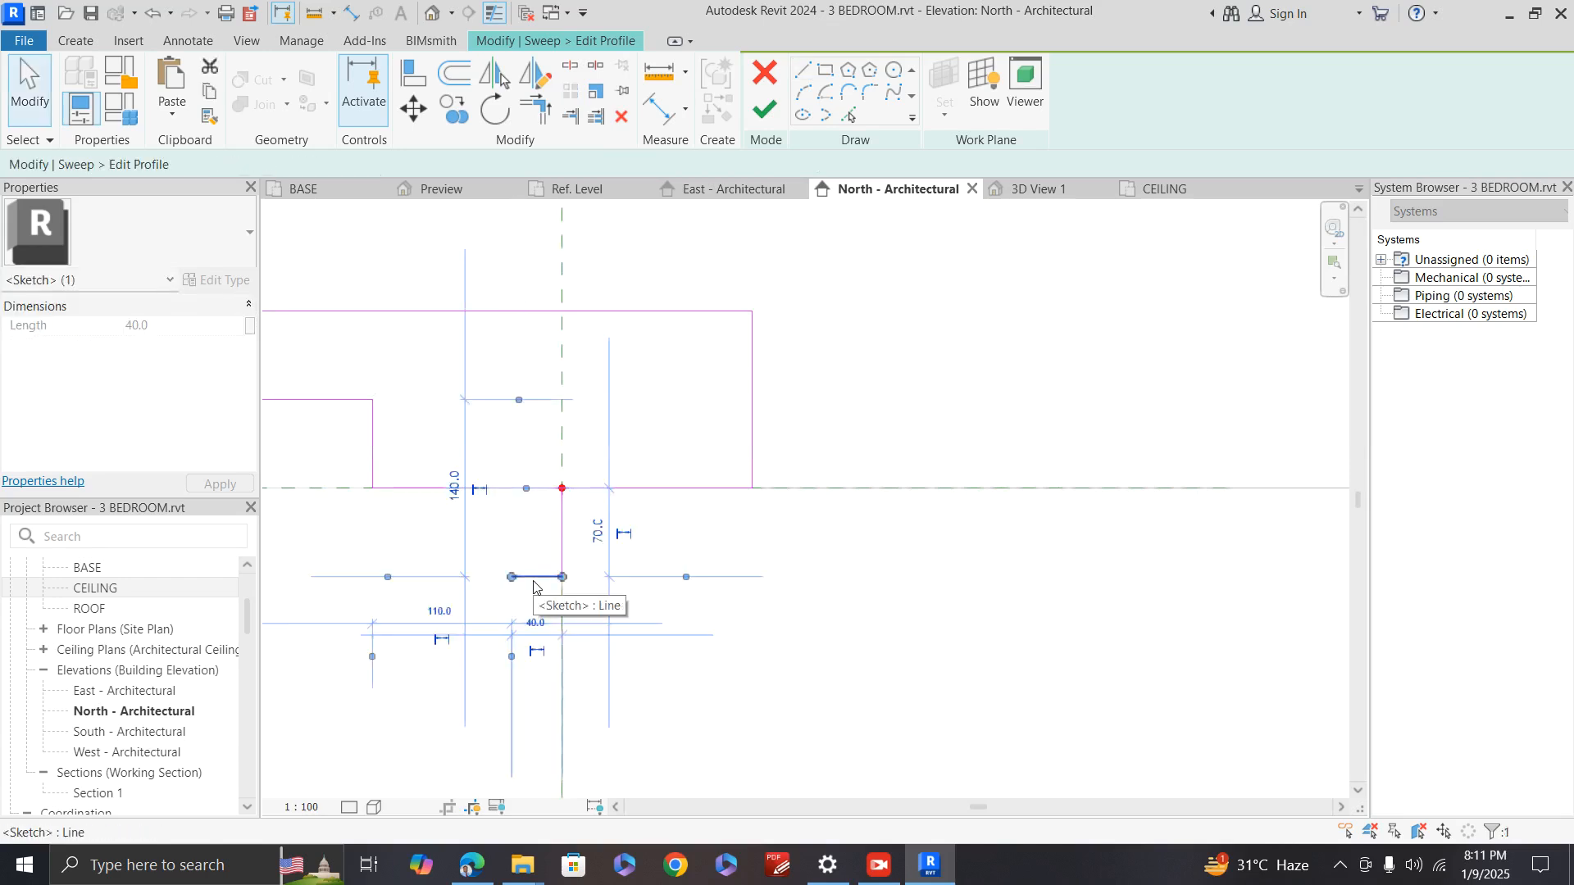
pyautogui.press('Delete')
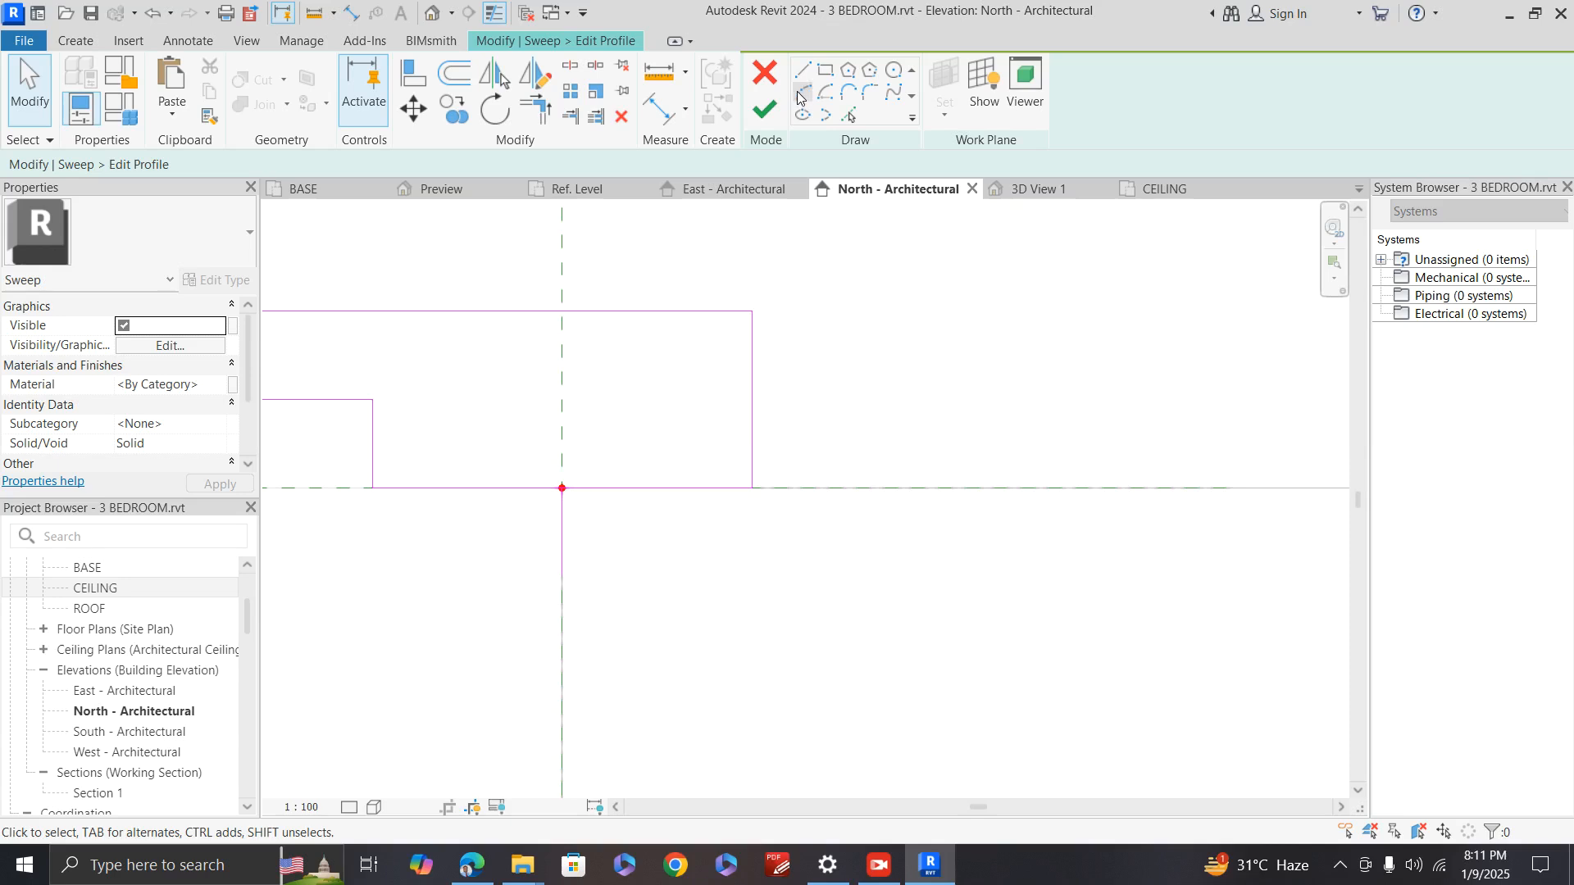
# Step: Draw a 30 mm horizontal line outward from the 70 mm line's lower end and a vertical line back up to the profile's lower edge
pyautogui.click(800, 75)
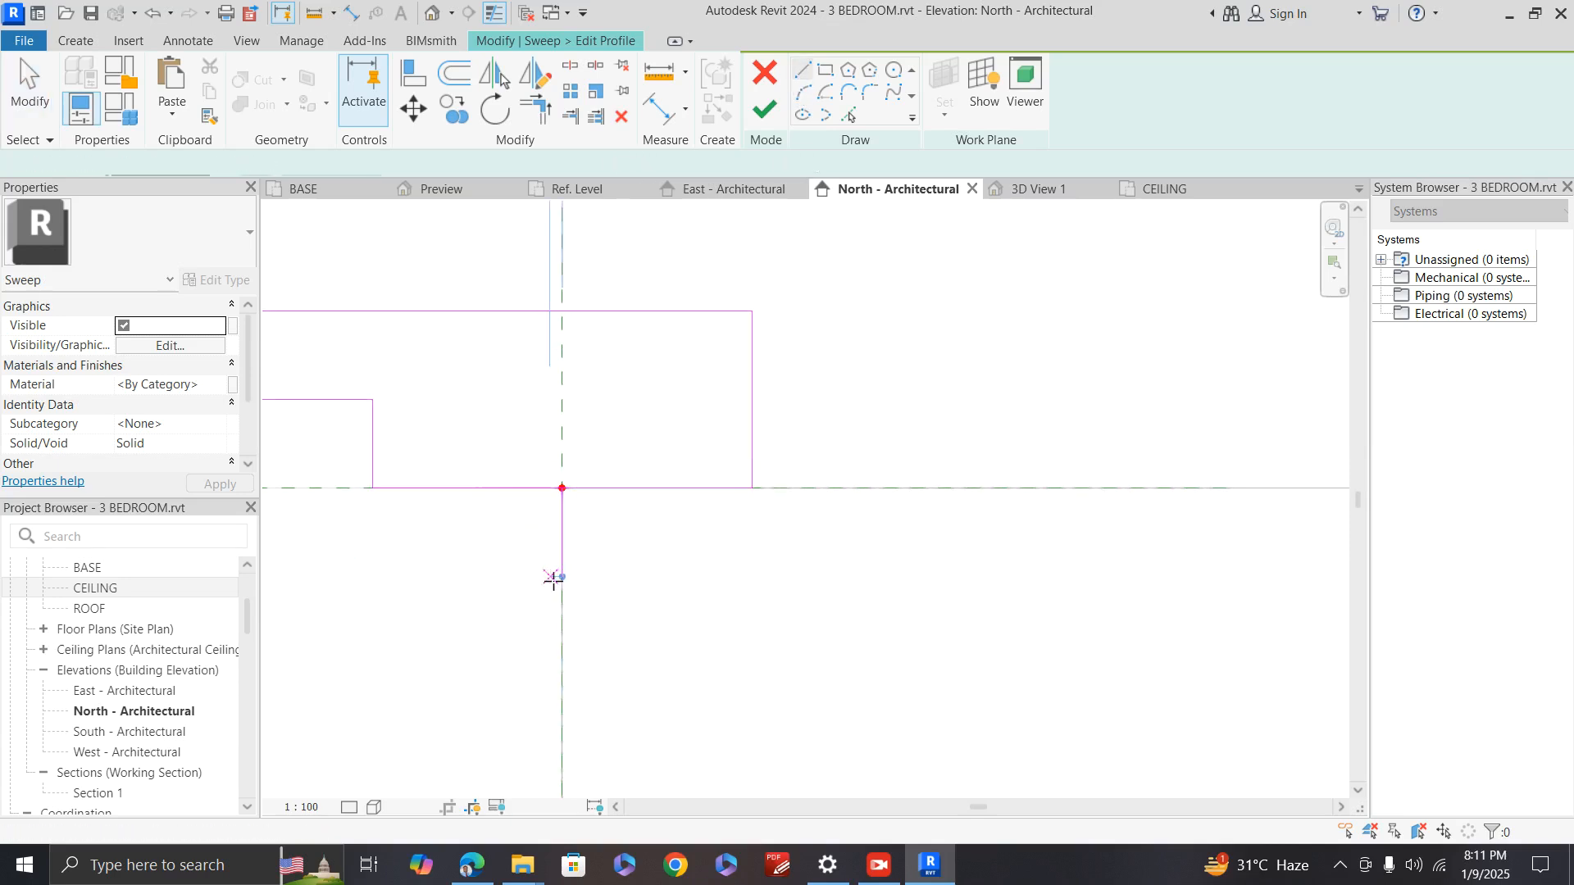
pyautogui.click(561, 577)
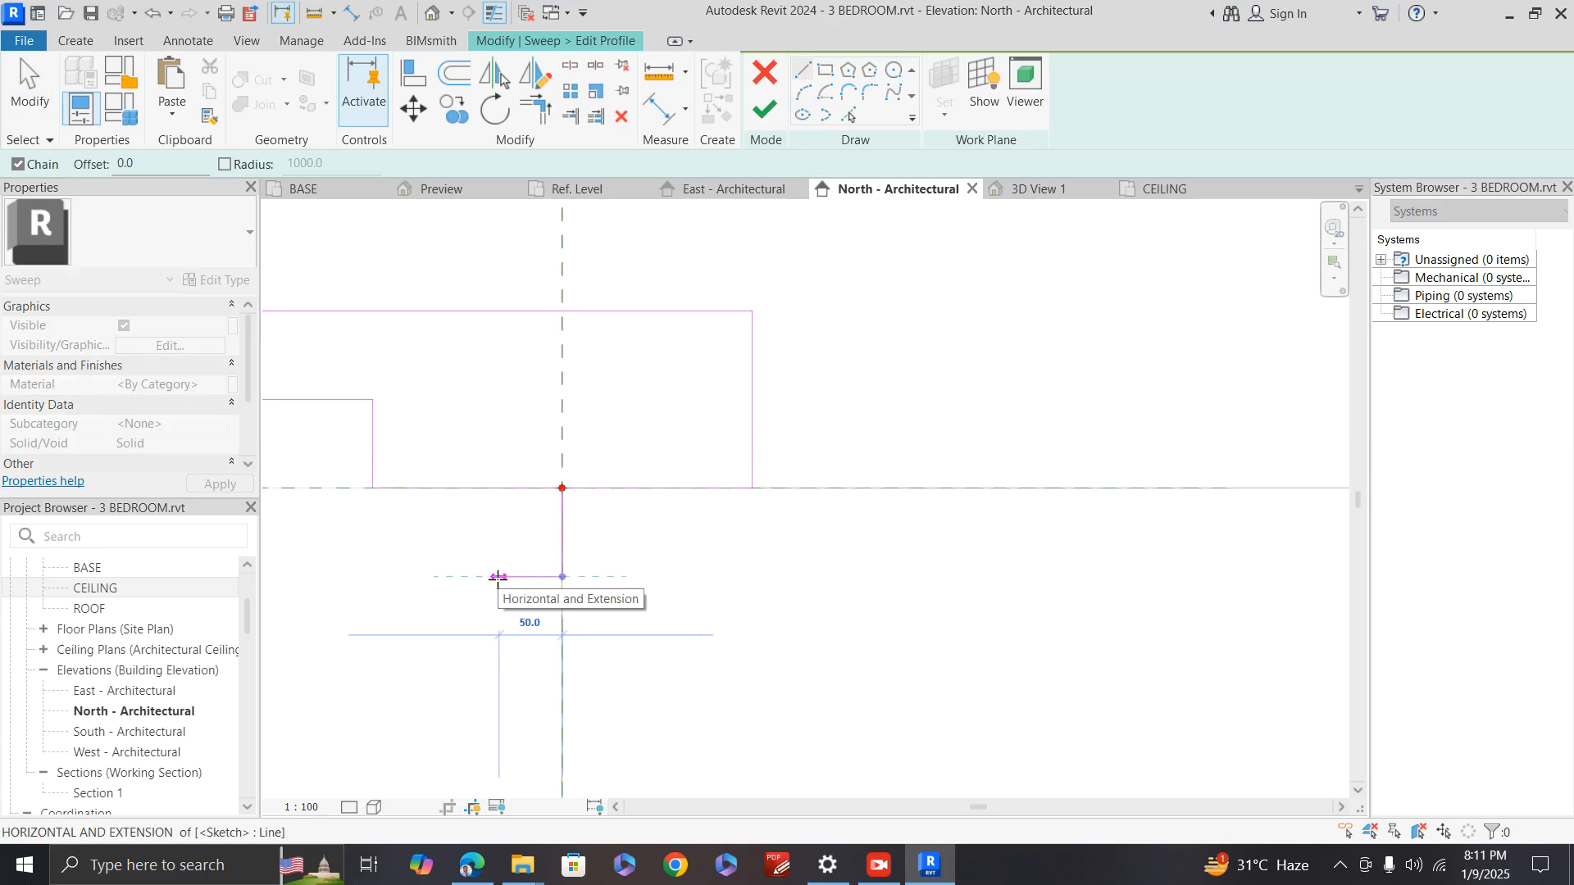
pyautogui.write('30')
pyautogui.press('Return')
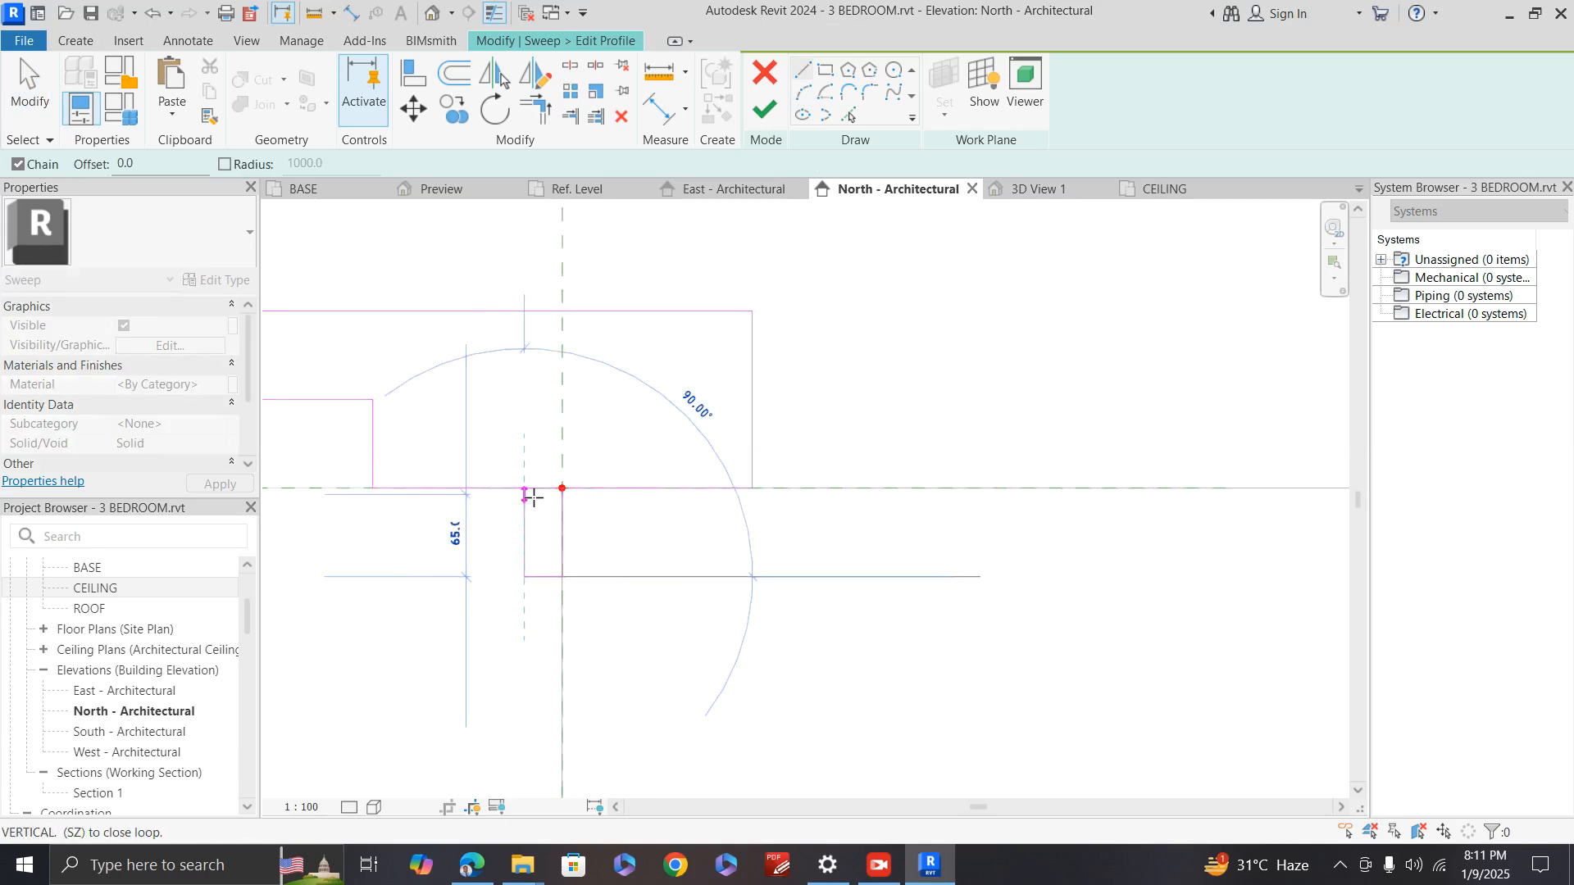
pyautogui.click(524, 489)
pyautogui.press('Escape')
pyautogui.press('Escape')
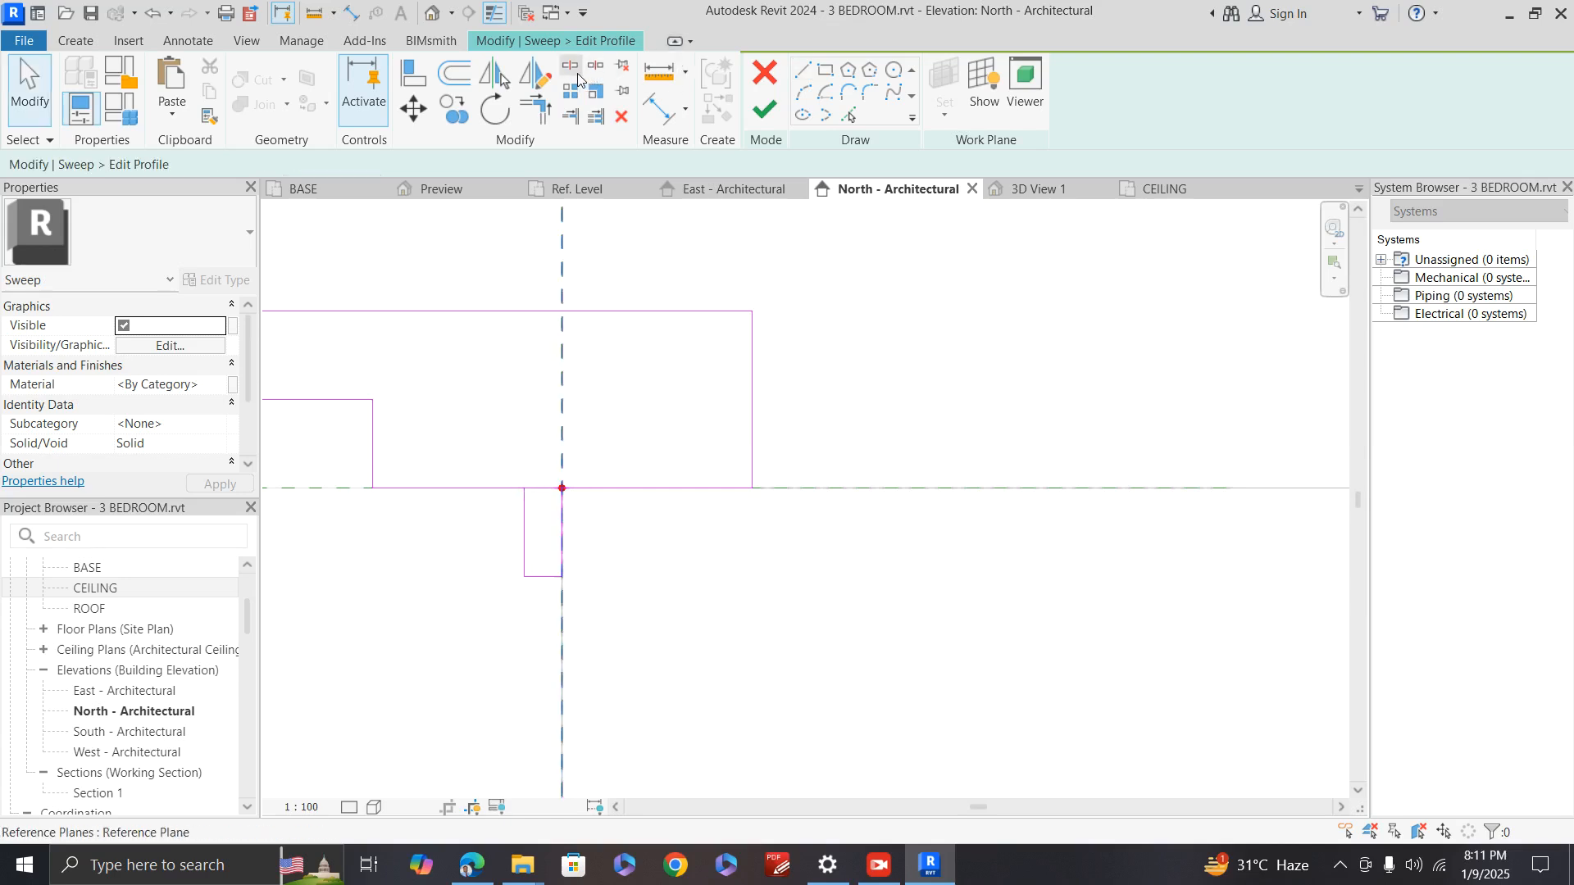
# Step: Split the profile's lower edge and trim it to the 30 mm wide step to form one closed outline, and finish the profile and sweep
pyautogui.scroll(2, 562, 477)
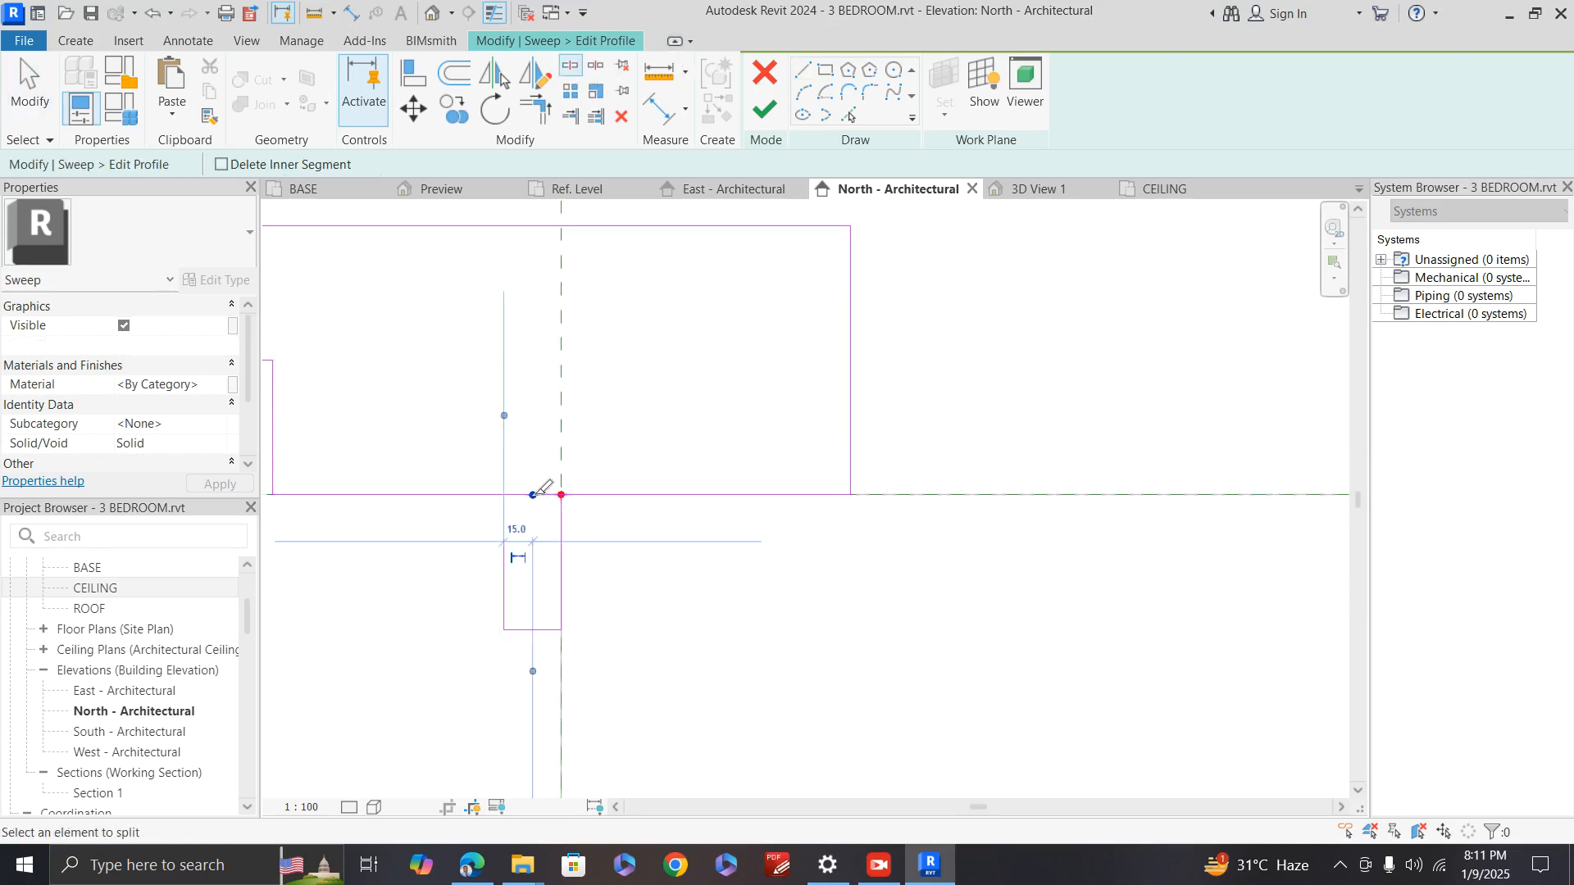
pyautogui.press('t')
pyautogui.press('r')
pyautogui.click(504, 519)
pyautogui.click(471, 492)
pyautogui.click(564, 529)
pyautogui.press('Escape')
pyautogui.scroll(-3, 608, 453)
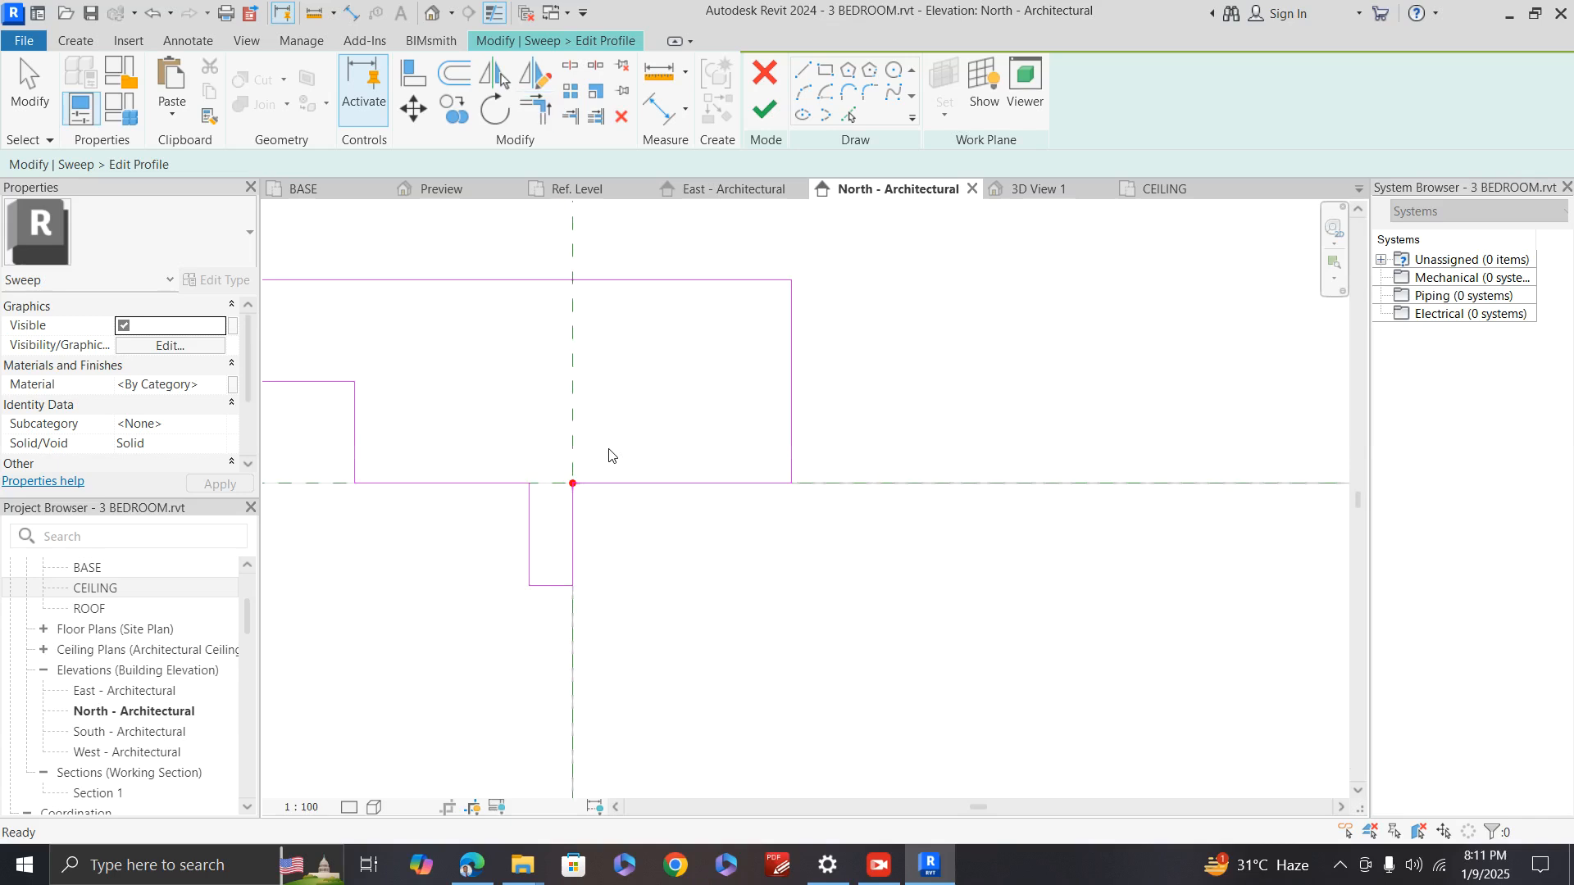
pyautogui.scroll(-2, 603, 456)
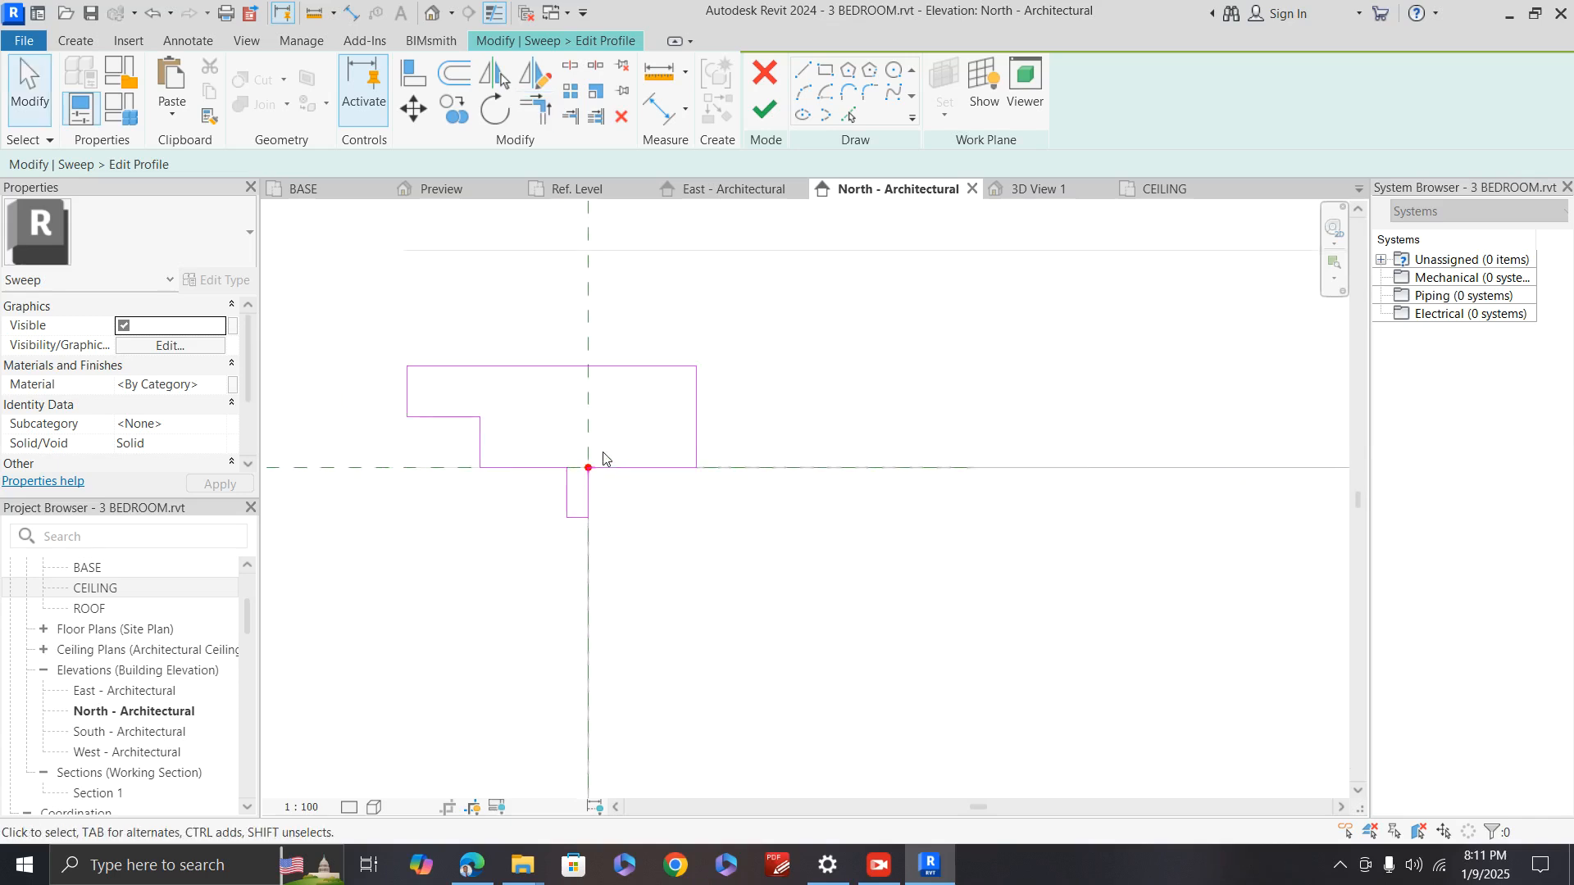
pyautogui.click(765, 109)
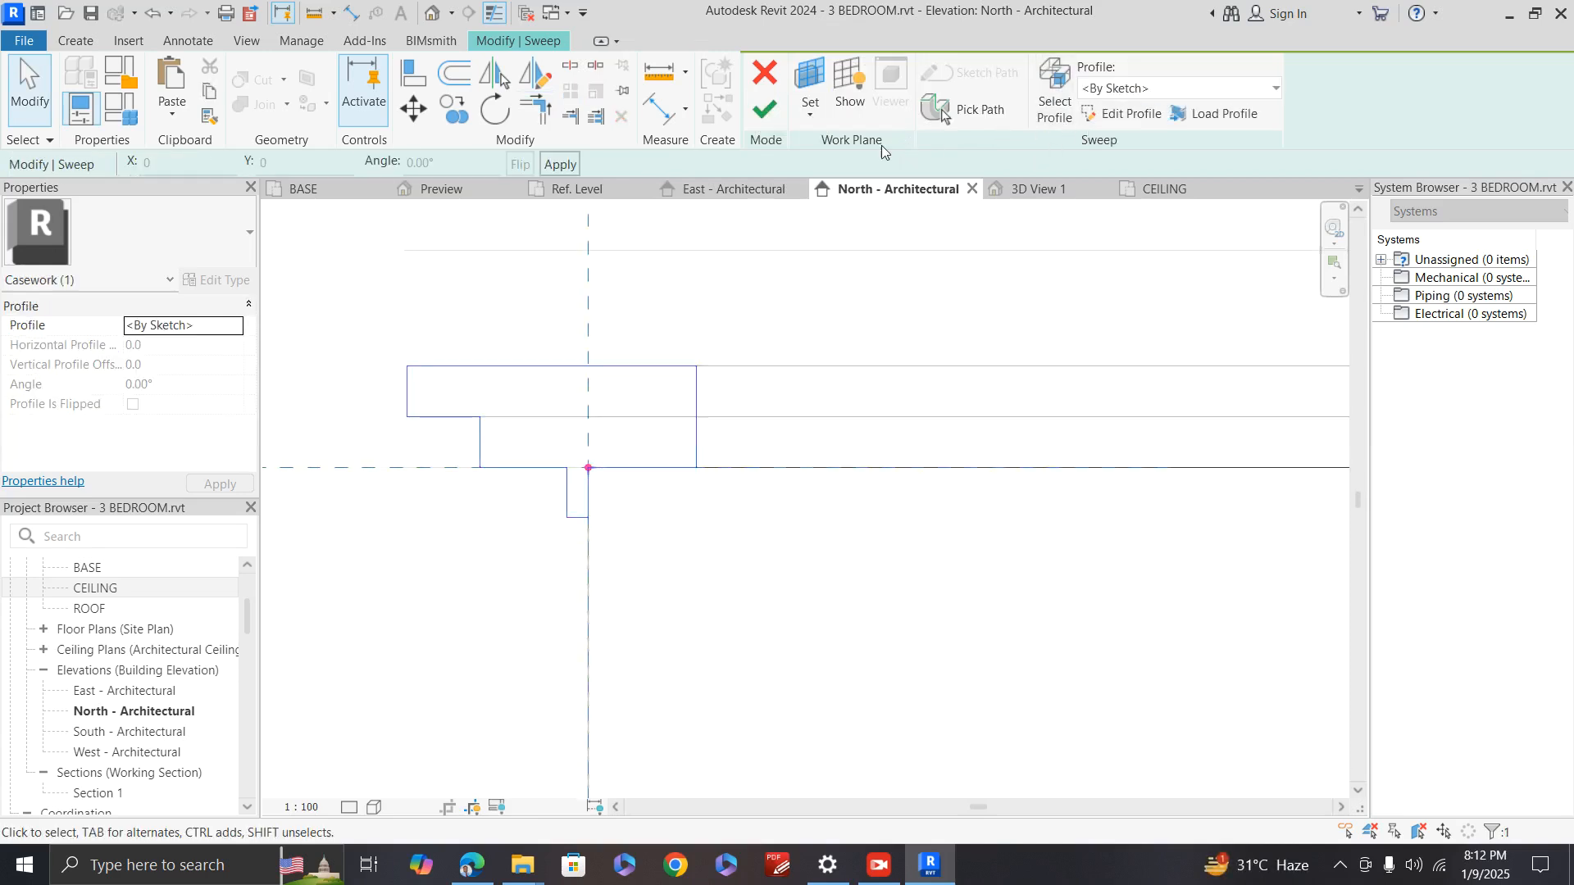
pyautogui.click(765, 109)
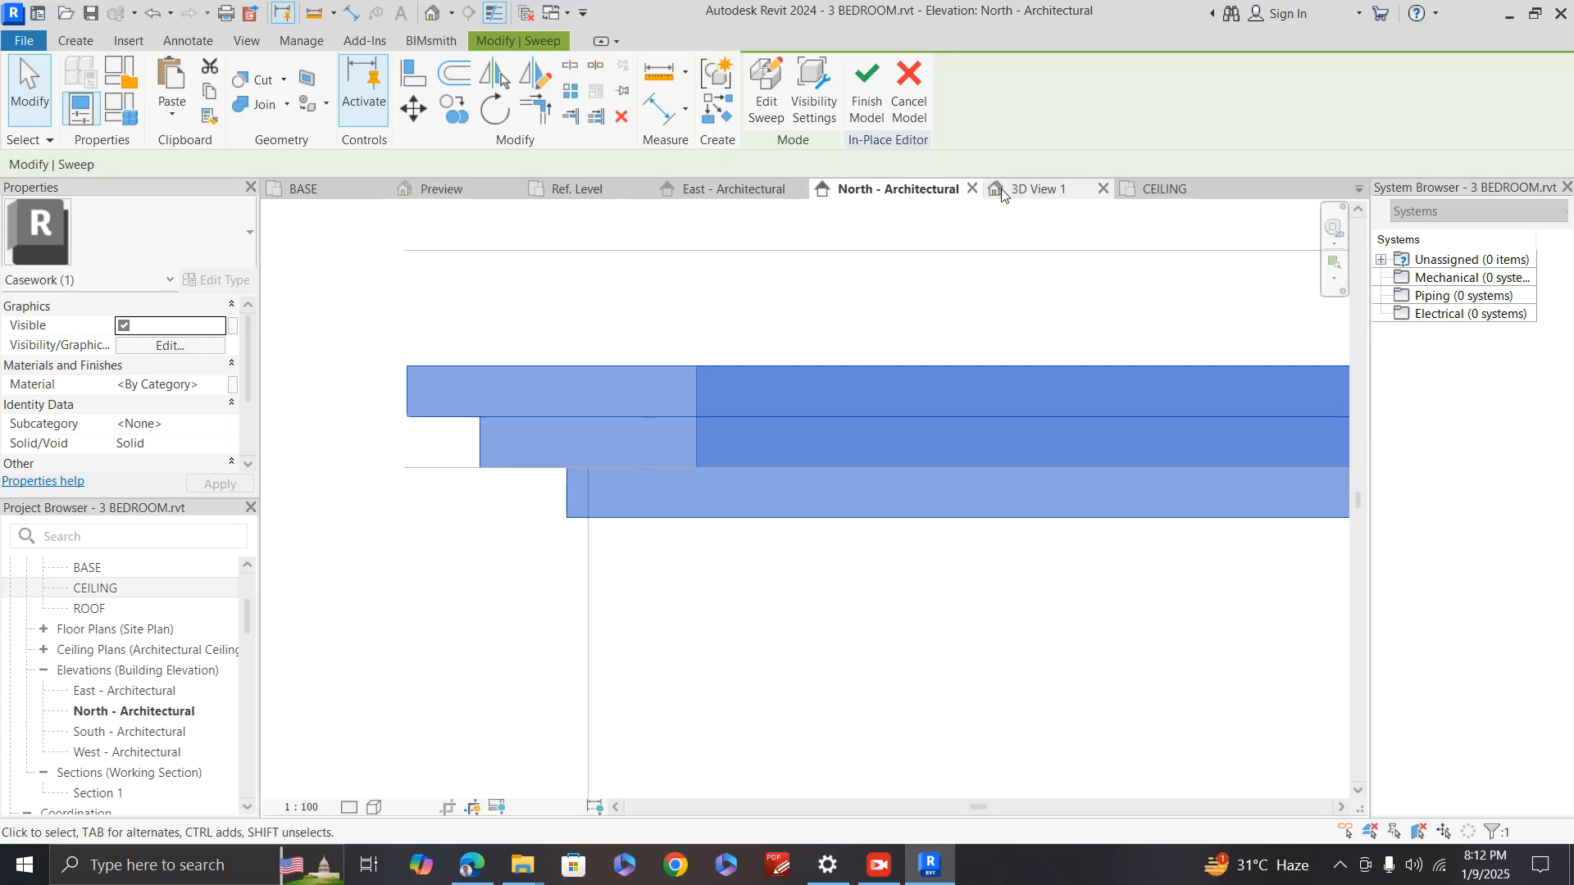
# Step: Inspect the three-stepped concrete fascia around the front corners of the house in 3D View 1
pyautogui.click(1035, 190)
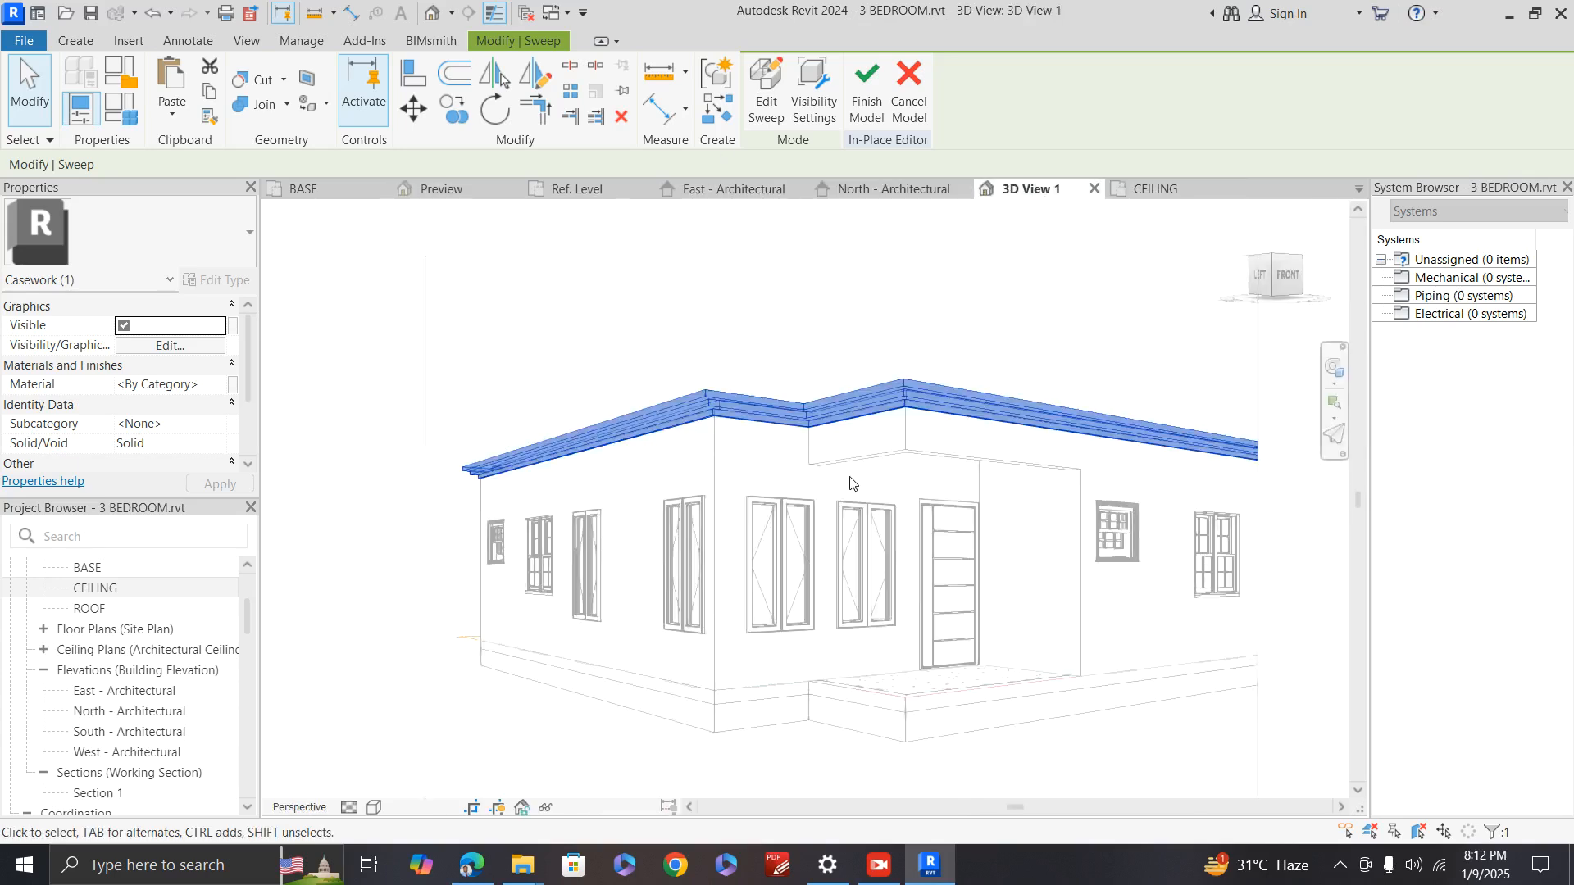
pyautogui.scroll(3, 826, 455)
pyautogui.click(632, 459)
pyautogui.scroll(6, 644, 428)
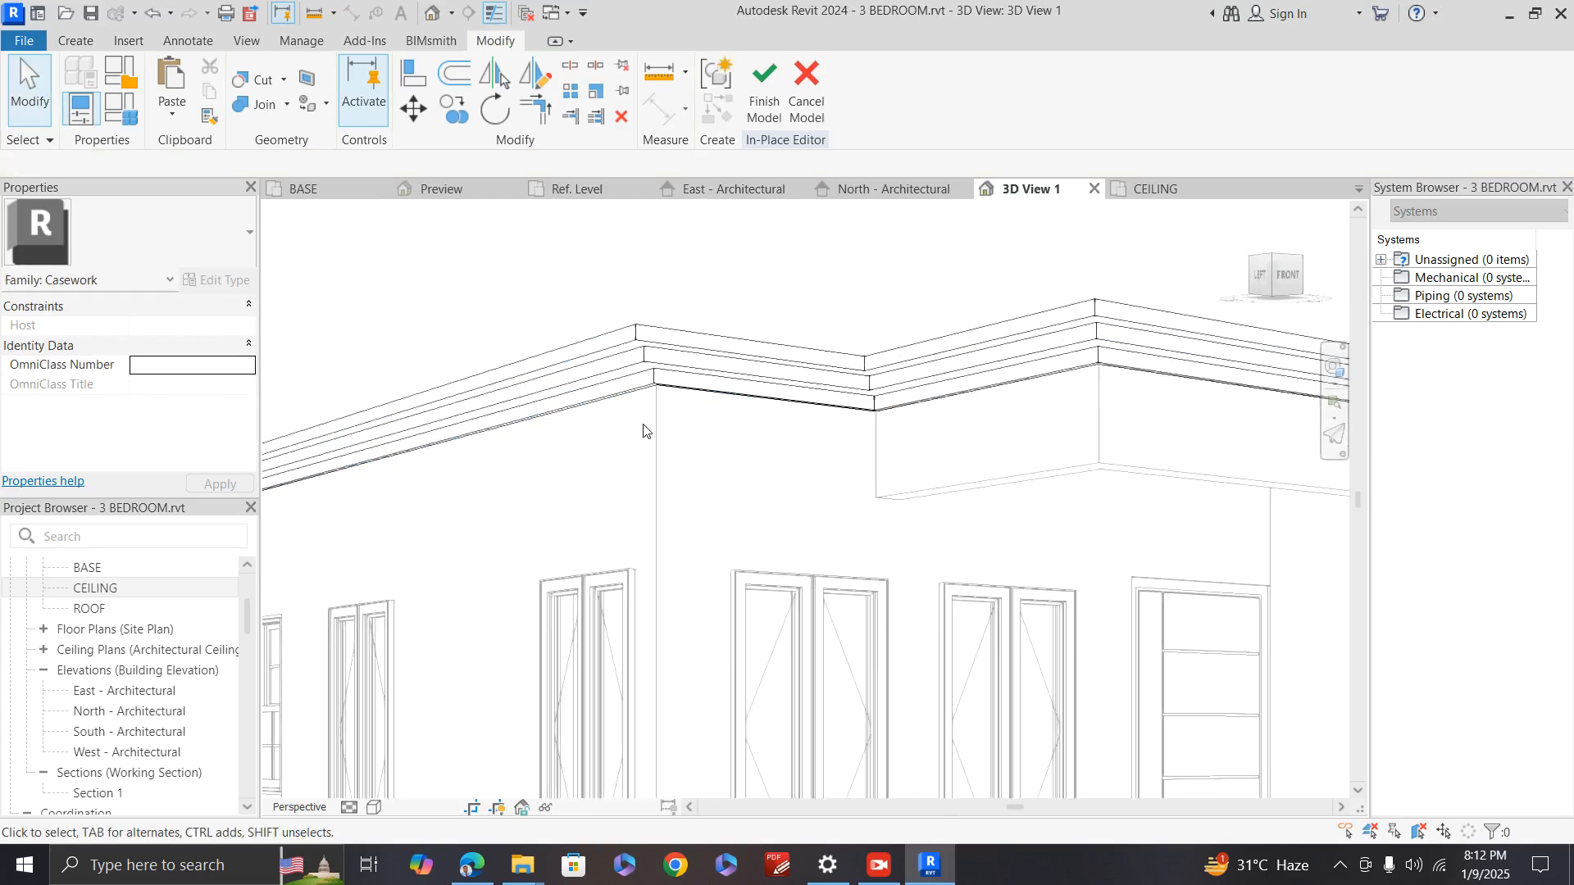
pyautogui.scroll(-8, 641, 476)
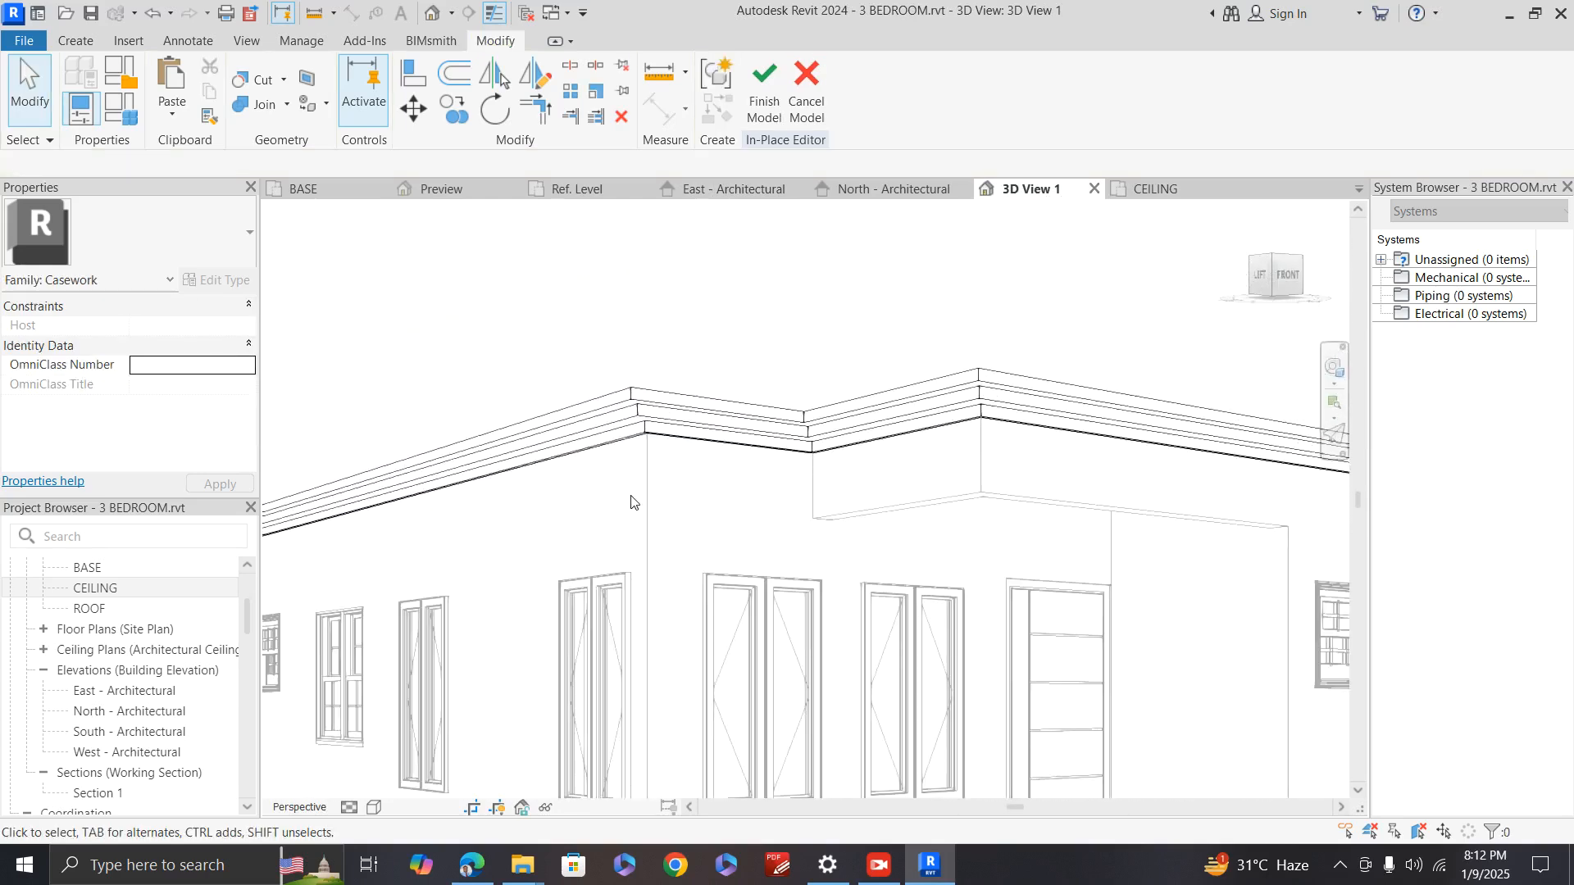
pyautogui.scroll(-3, 763, 508)
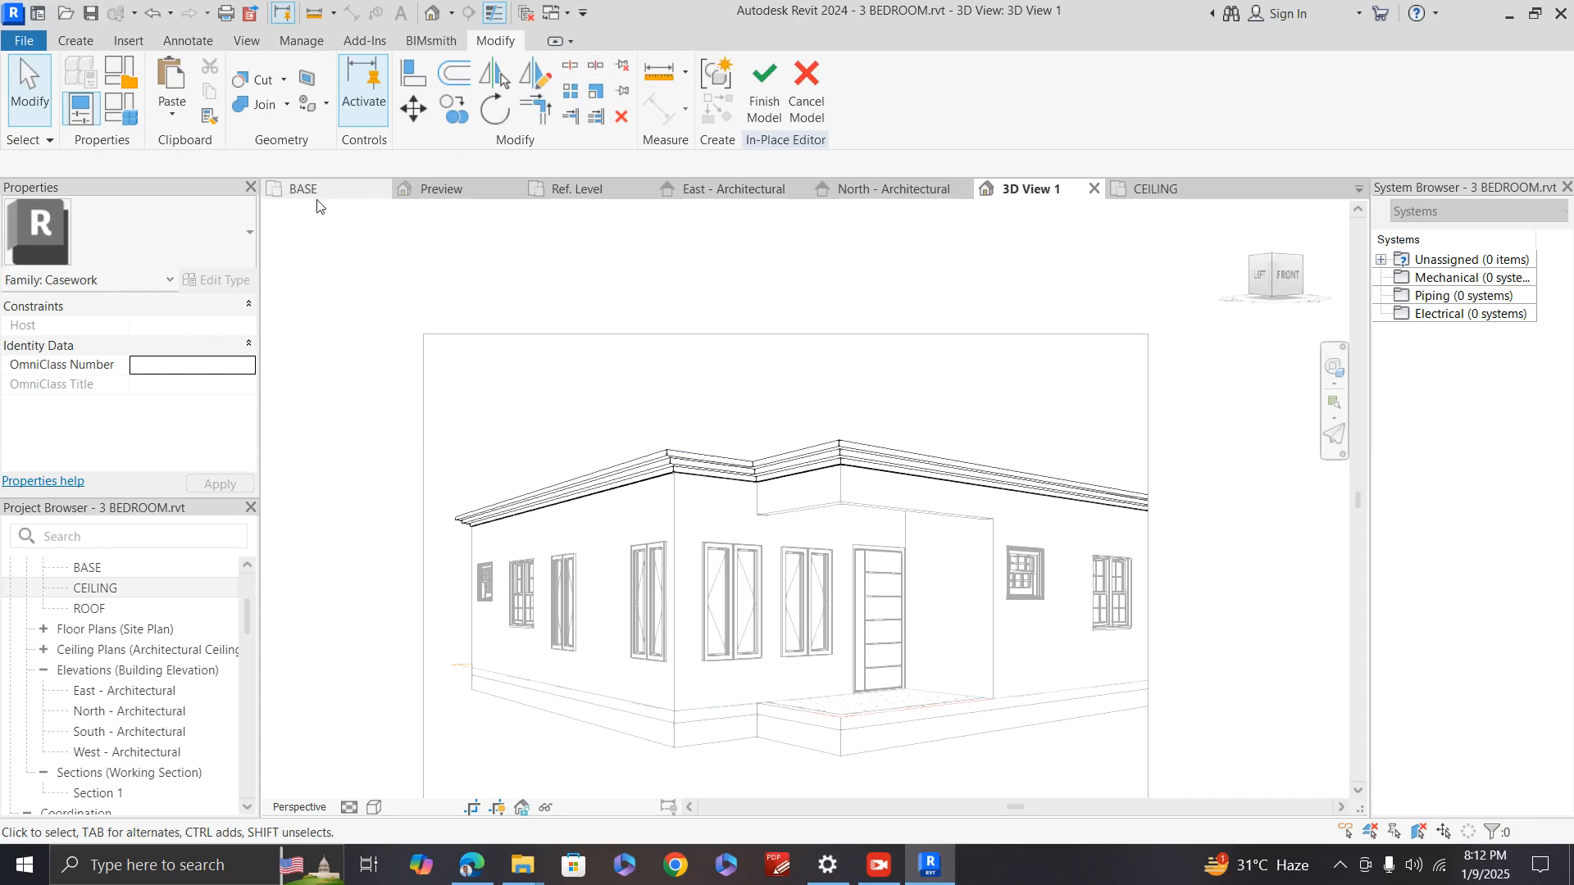
# Step: Open the ROOF floor plan
pyautogui.doubleClick(123, 608)
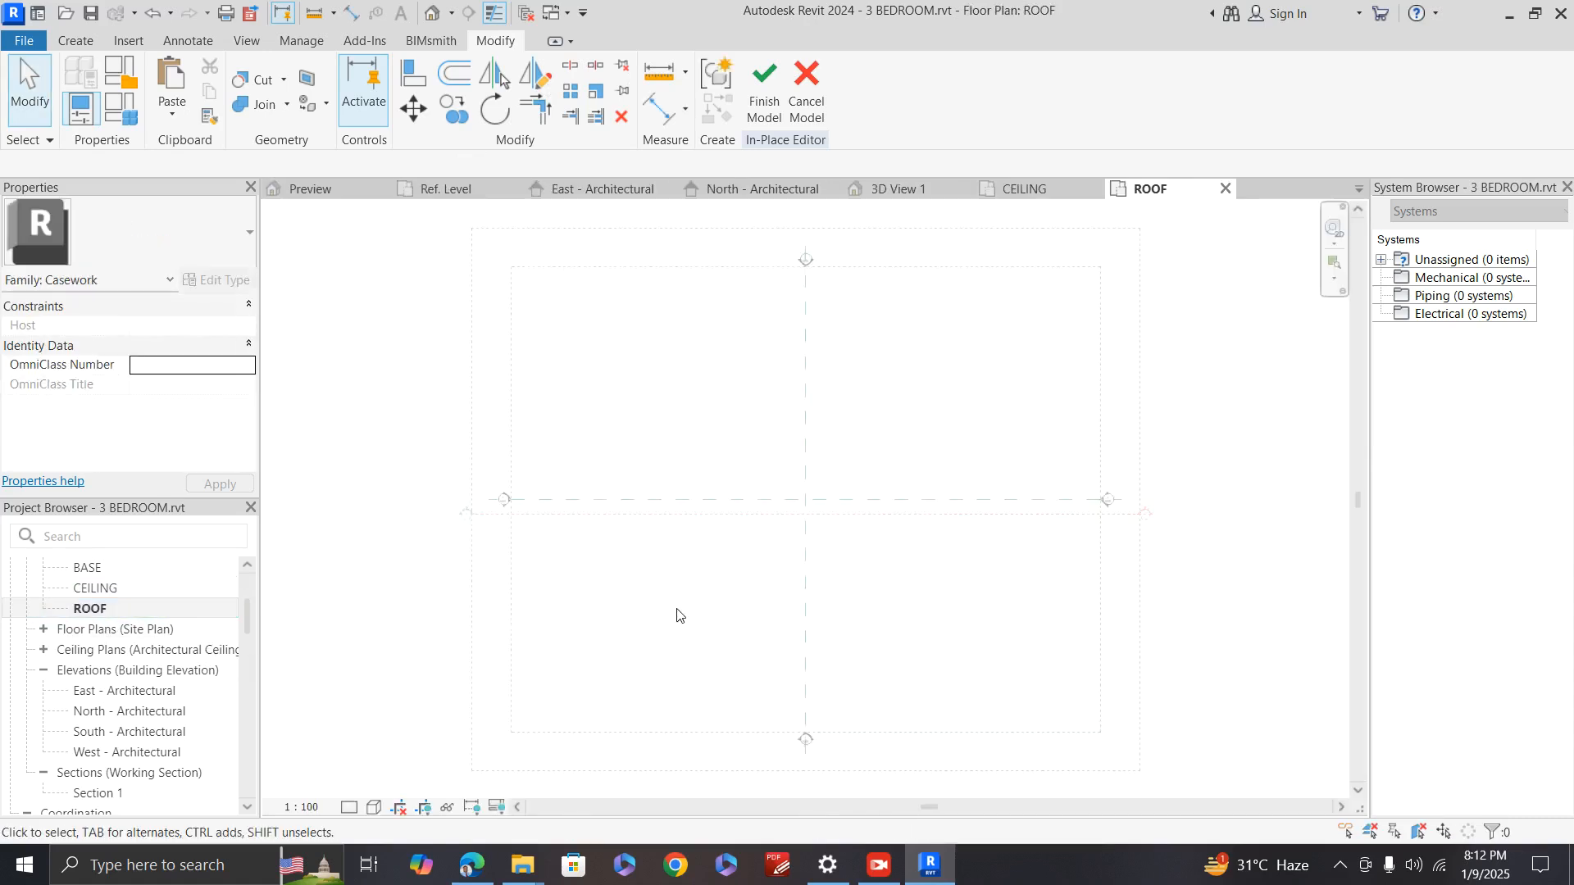
# Step: Open the CEILING floor plan and finish the in-place concrete fascia model
pyautogui.scroll(2, 148, 641)
pyautogui.scroll(-2, 362, 567)
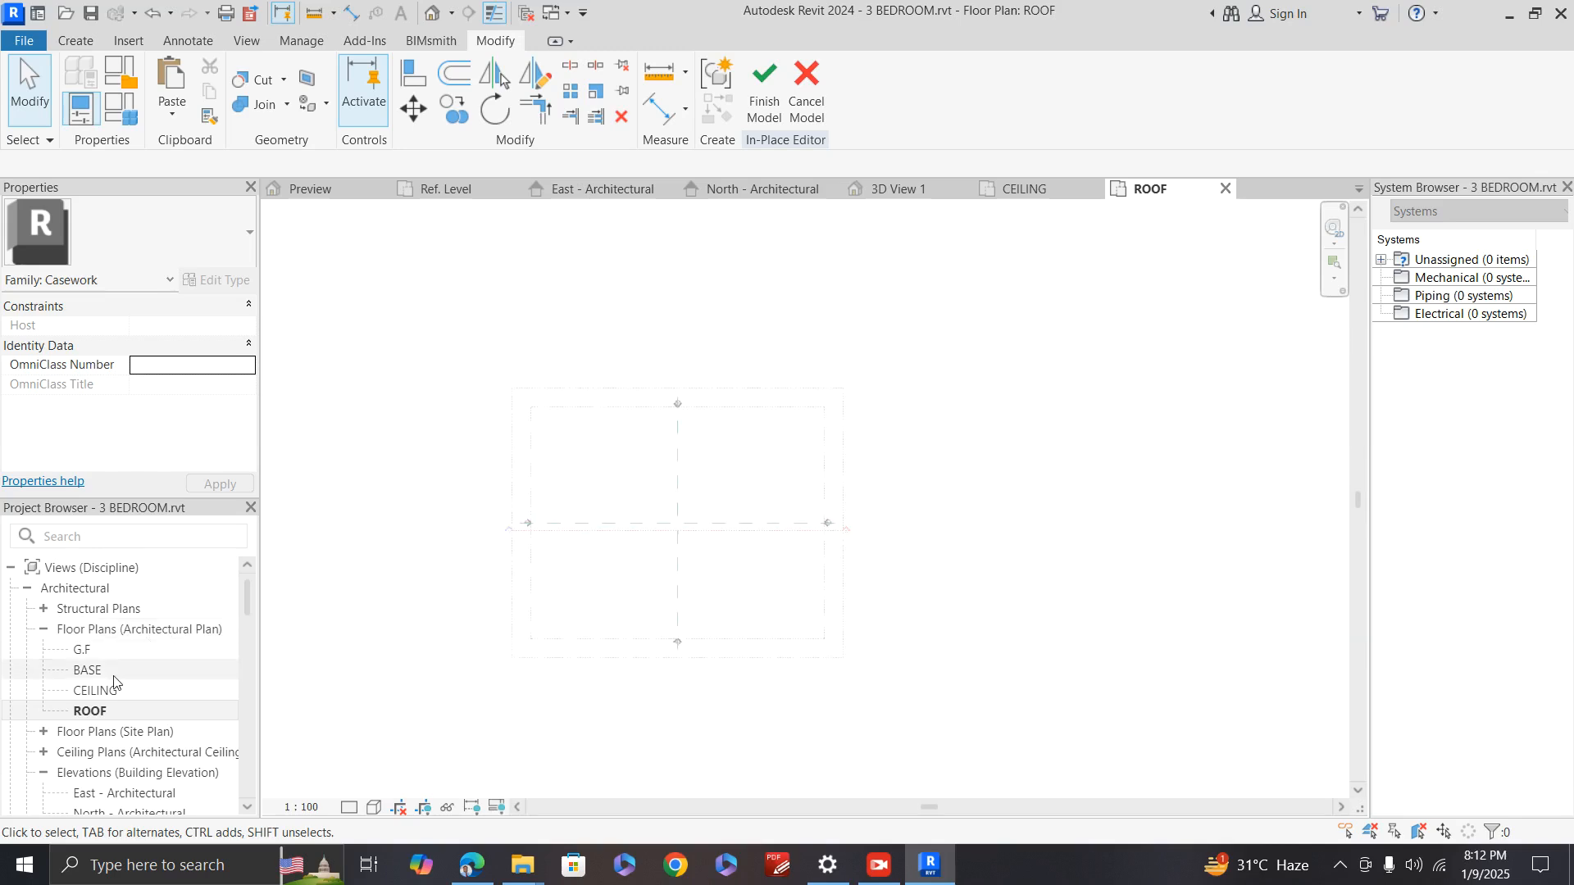
pyautogui.doubleClick(95, 690)
pyautogui.scroll(-2, 626, 583)
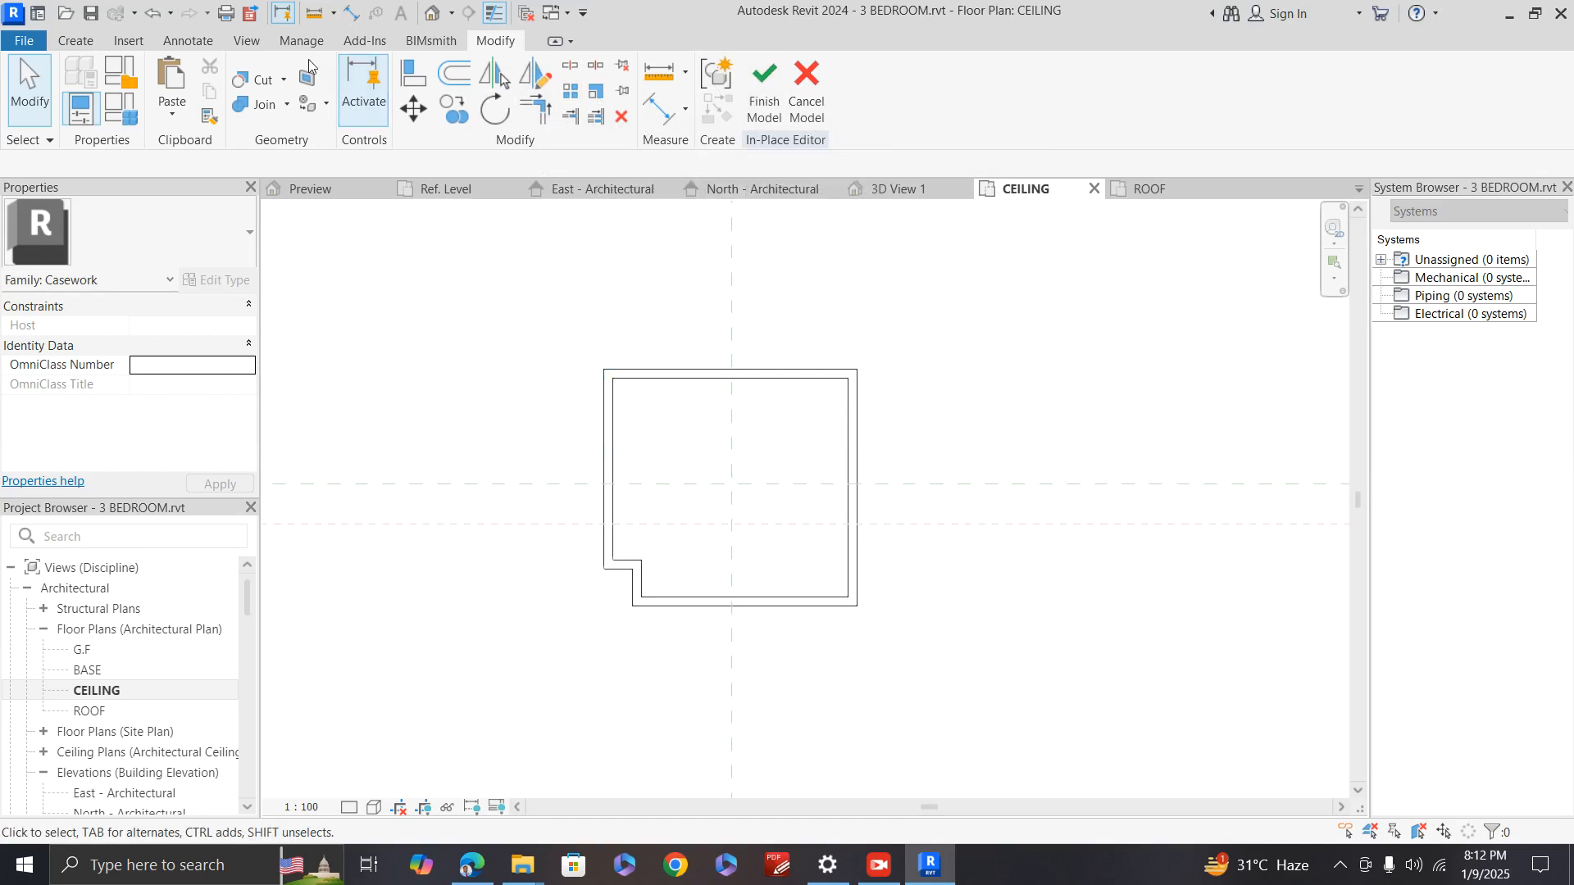
pyautogui.click(765, 86)
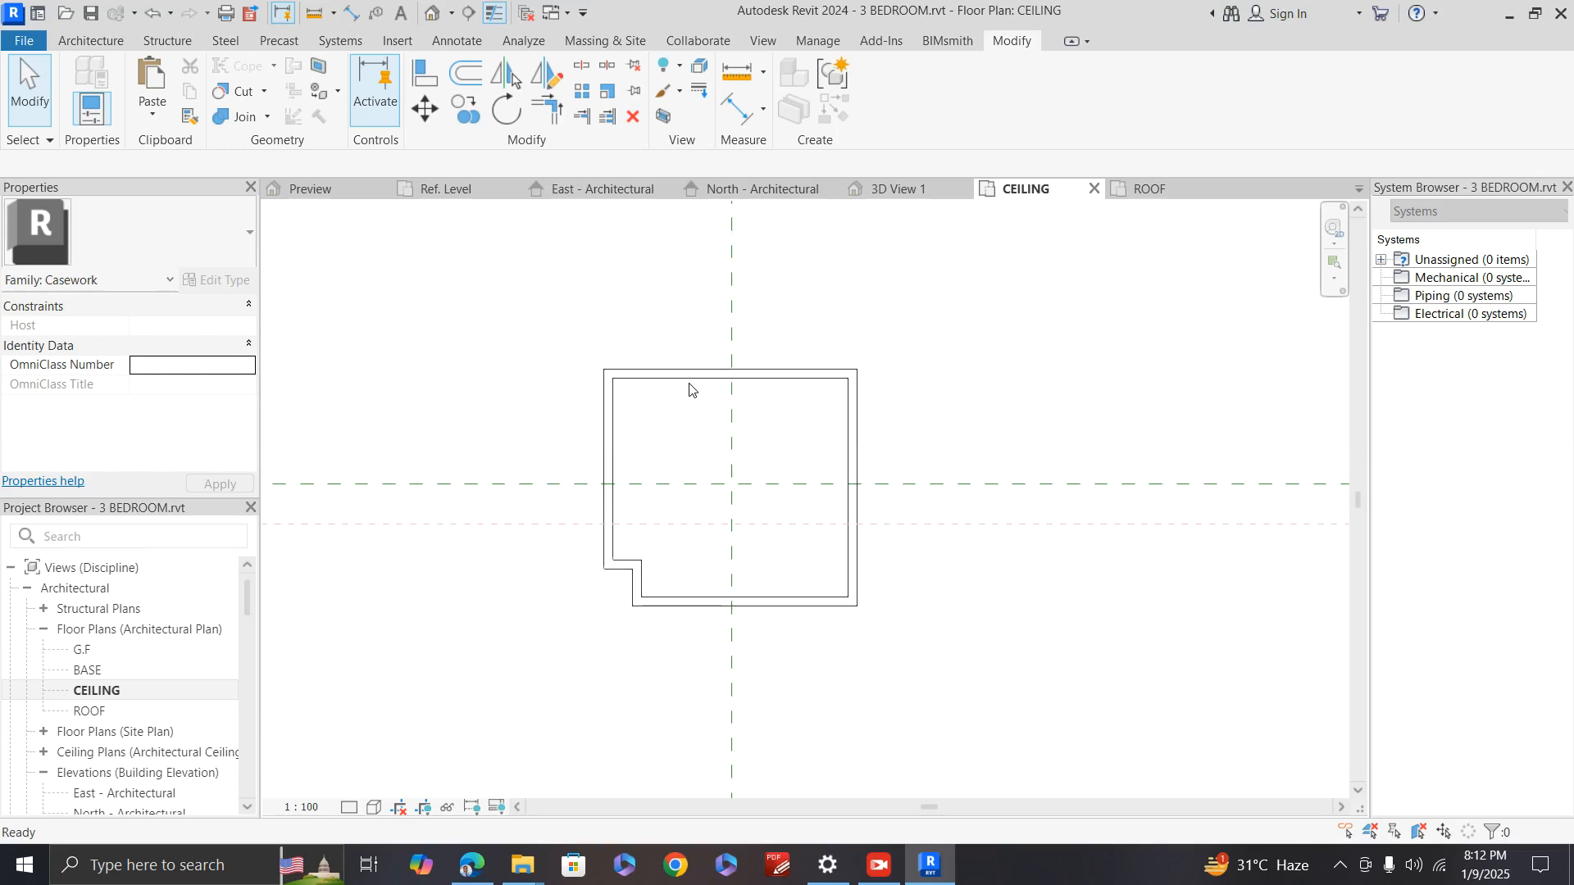
# Step: Start a roof by footprint and set its base level to ROOF
pyautogui.click(109, 43)
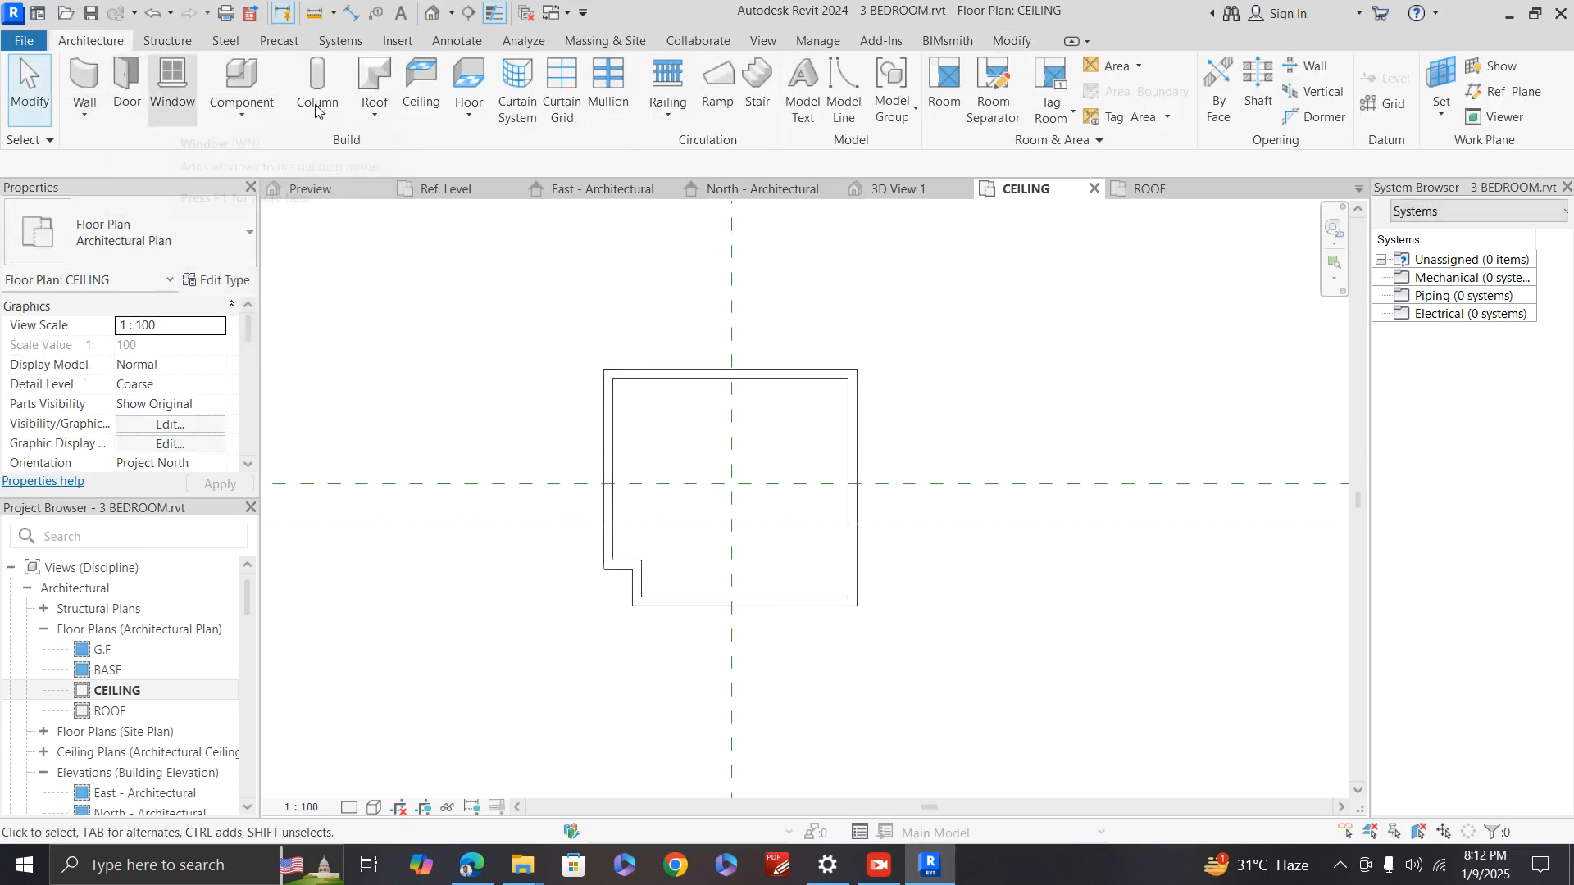
pyautogui.click(371, 98)
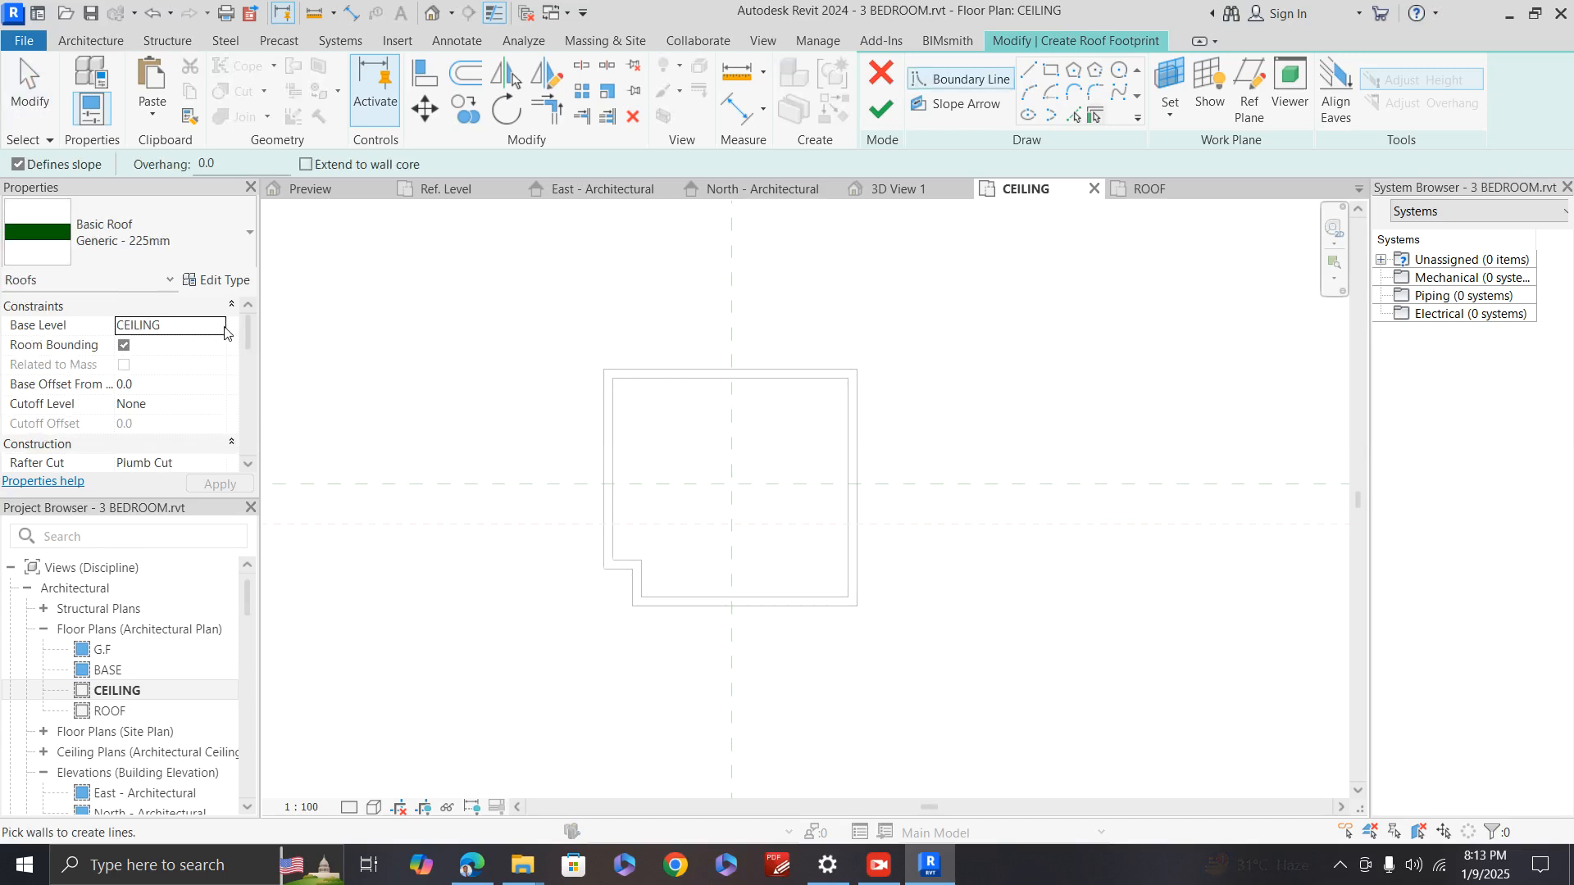
pyautogui.click(216, 325)
pyautogui.click(138, 394)
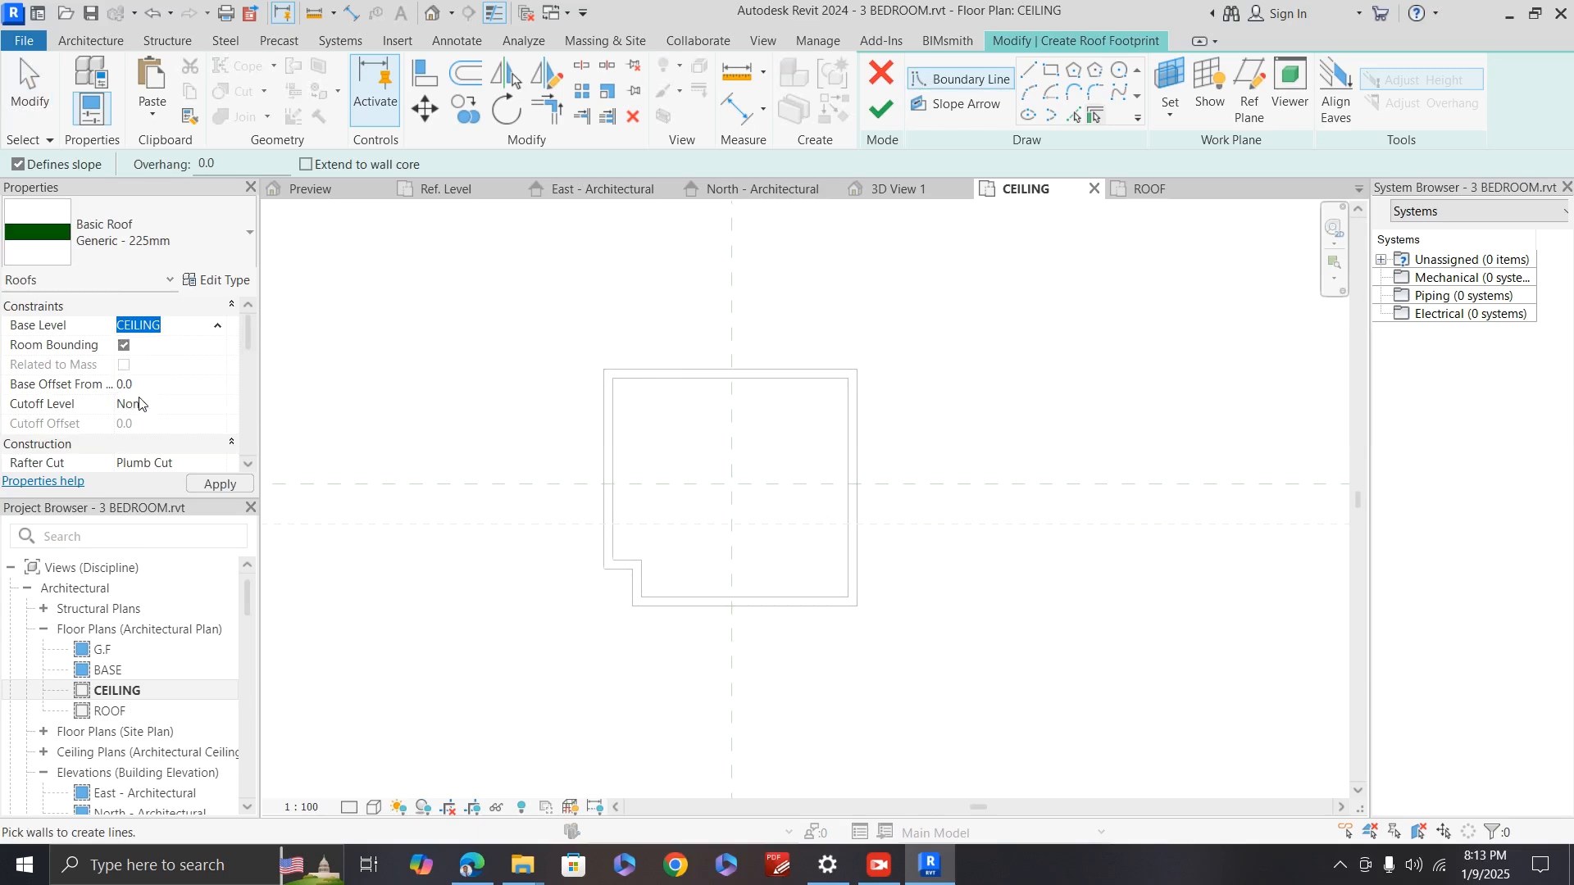
pyautogui.click(194, 481)
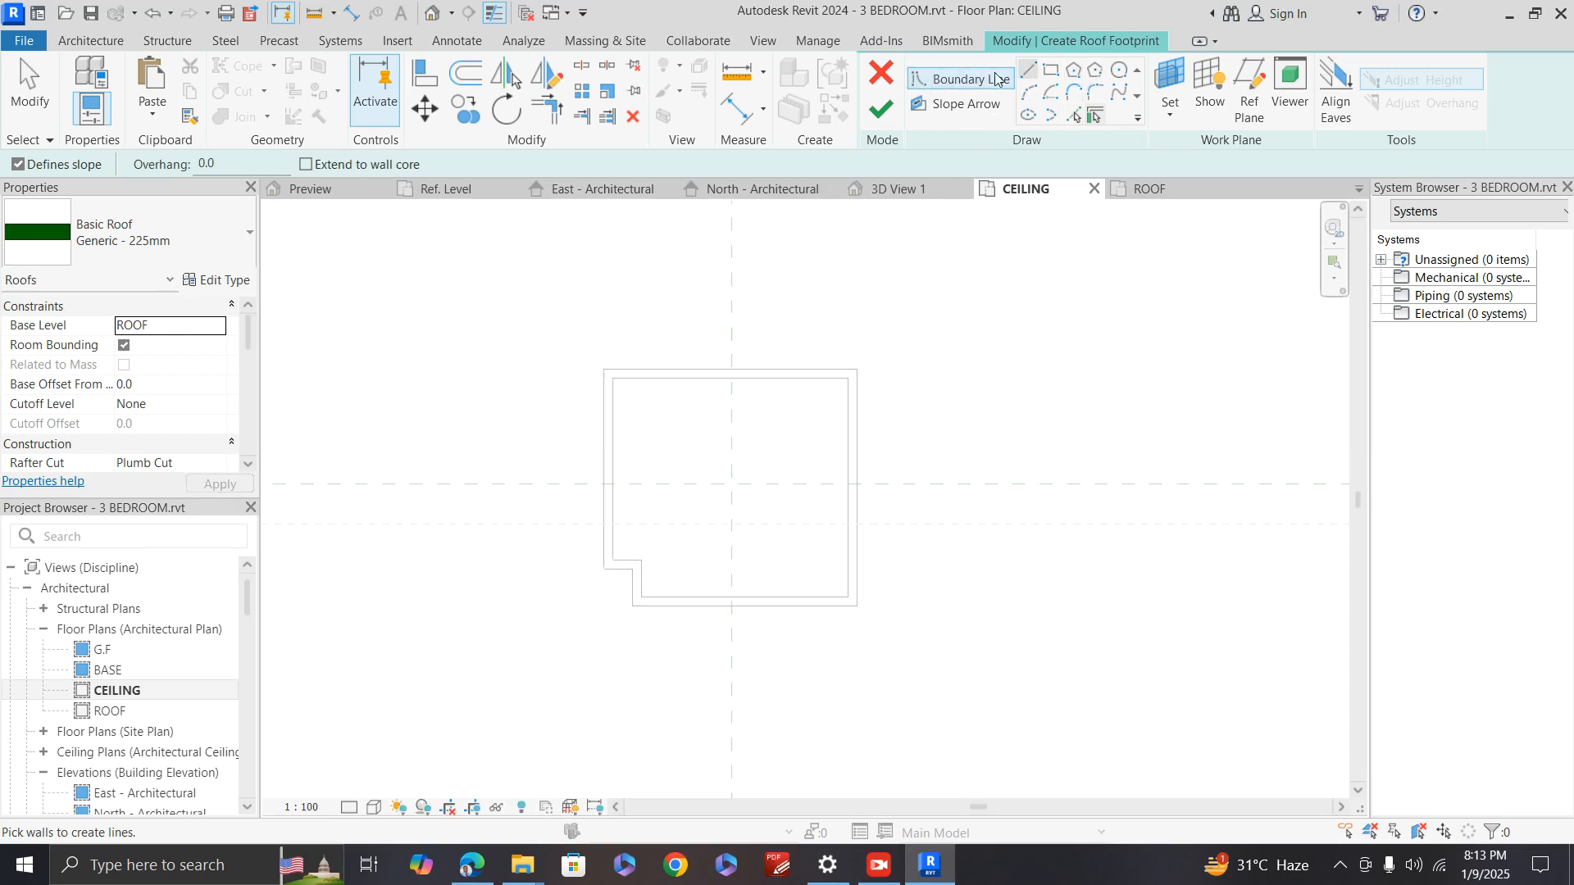
# Step: Draw the roof footprint's rear boundary line along the fascia's outer edge
pyautogui.click(1026, 72)
pyautogui.click(603, 370)
pyautogui.click(853, 370)
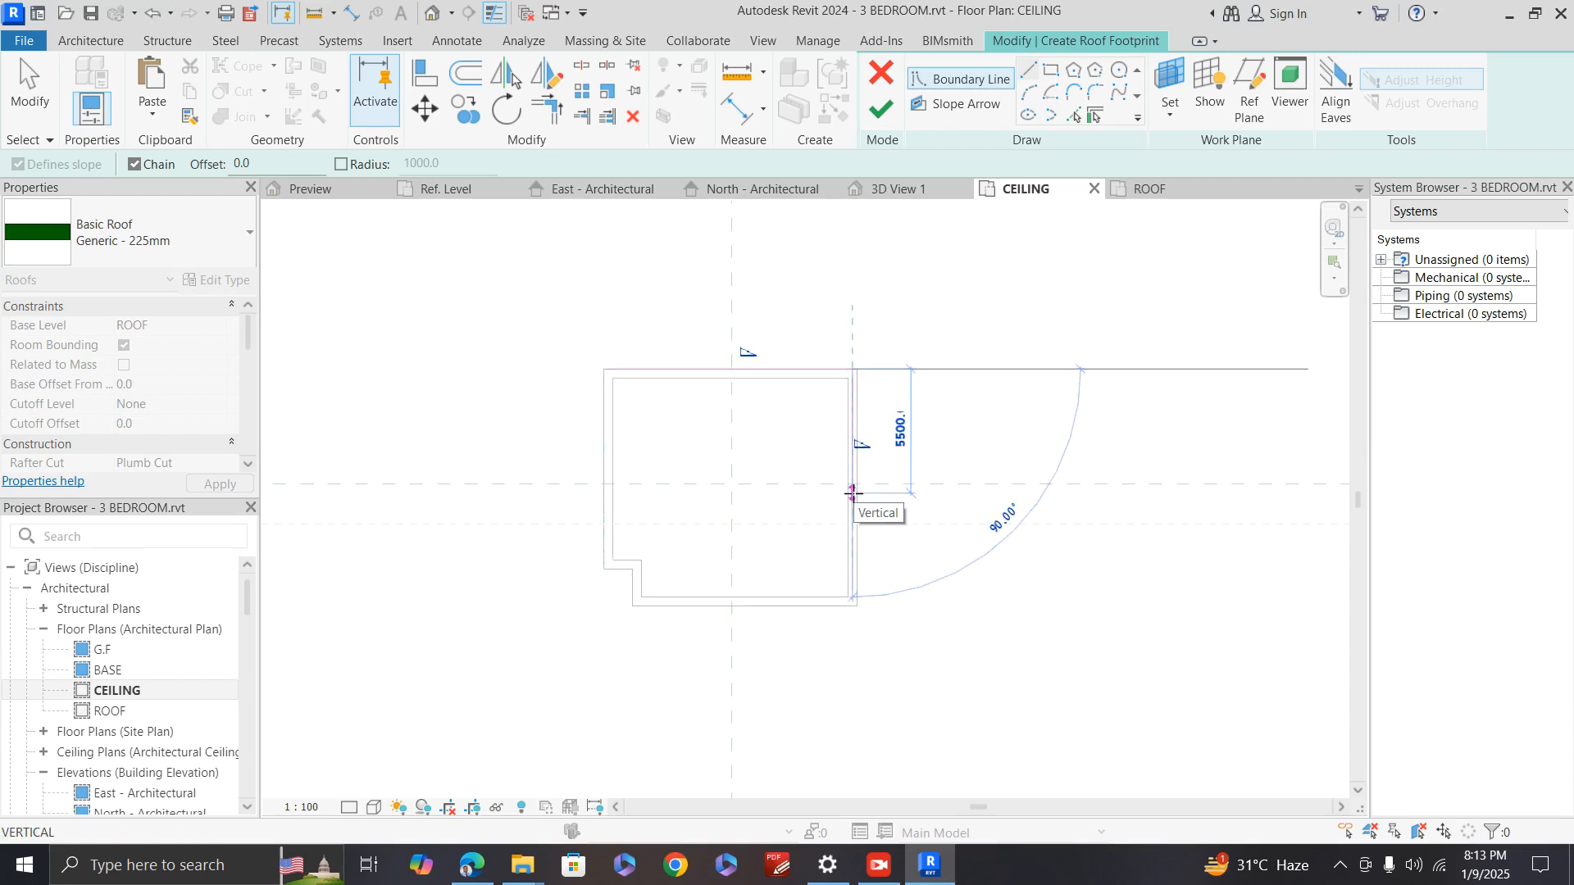
pyautogui.press('Escape')
# Step: Trace the remaining roof boundary along the fascia's outer edge, around the stepped front corner, and close it at the rear corner
pyautogui.click(605, 370)
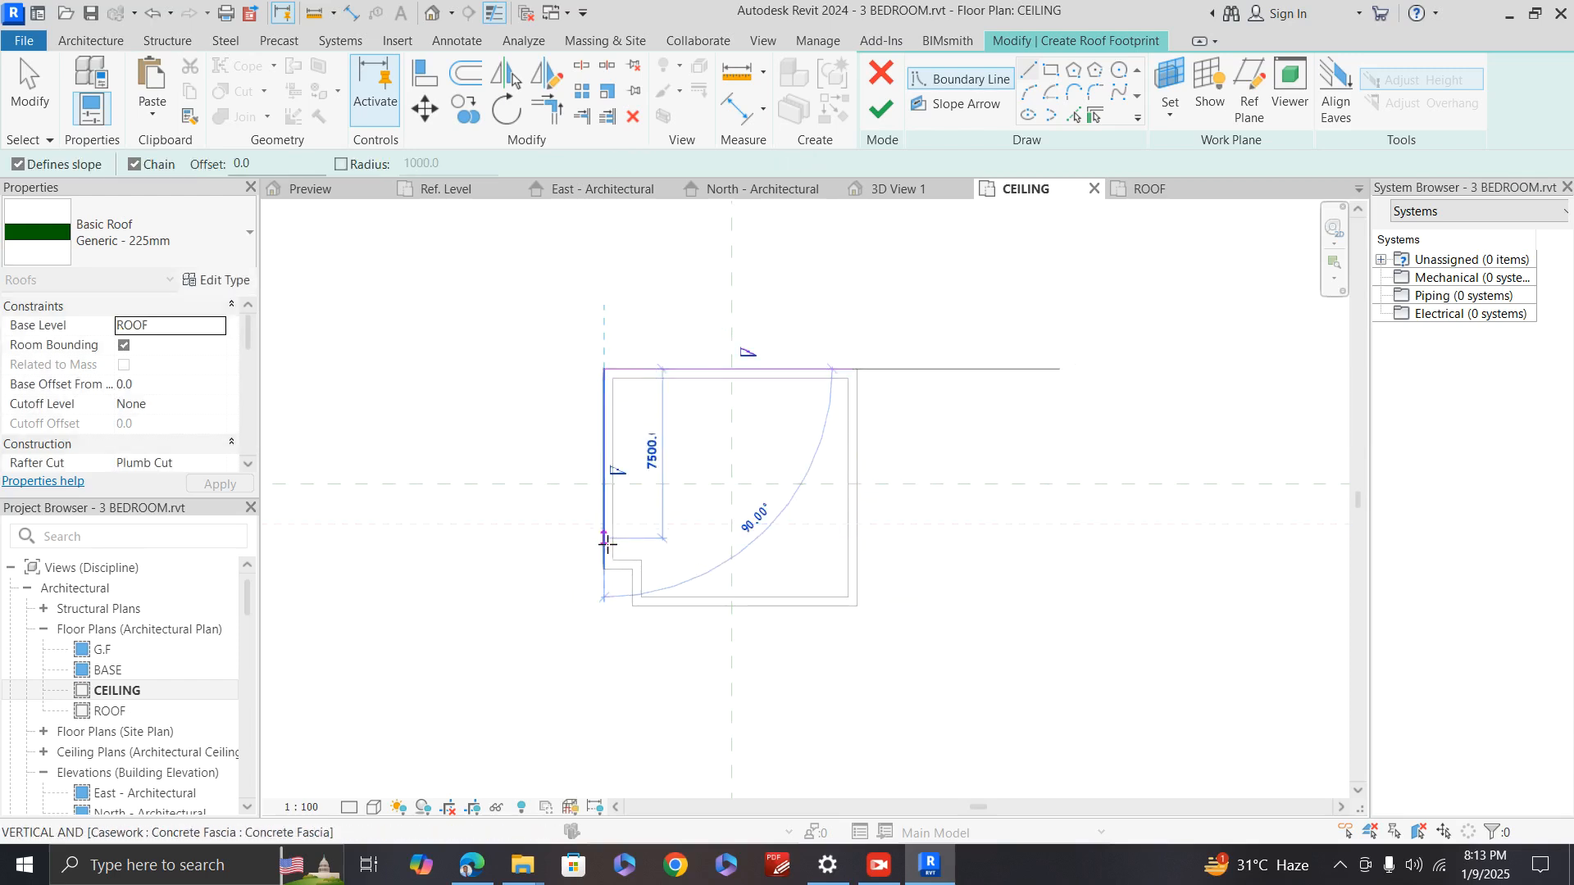
pyautogui.click(604, 569)
pyautogui.click(632, 569)
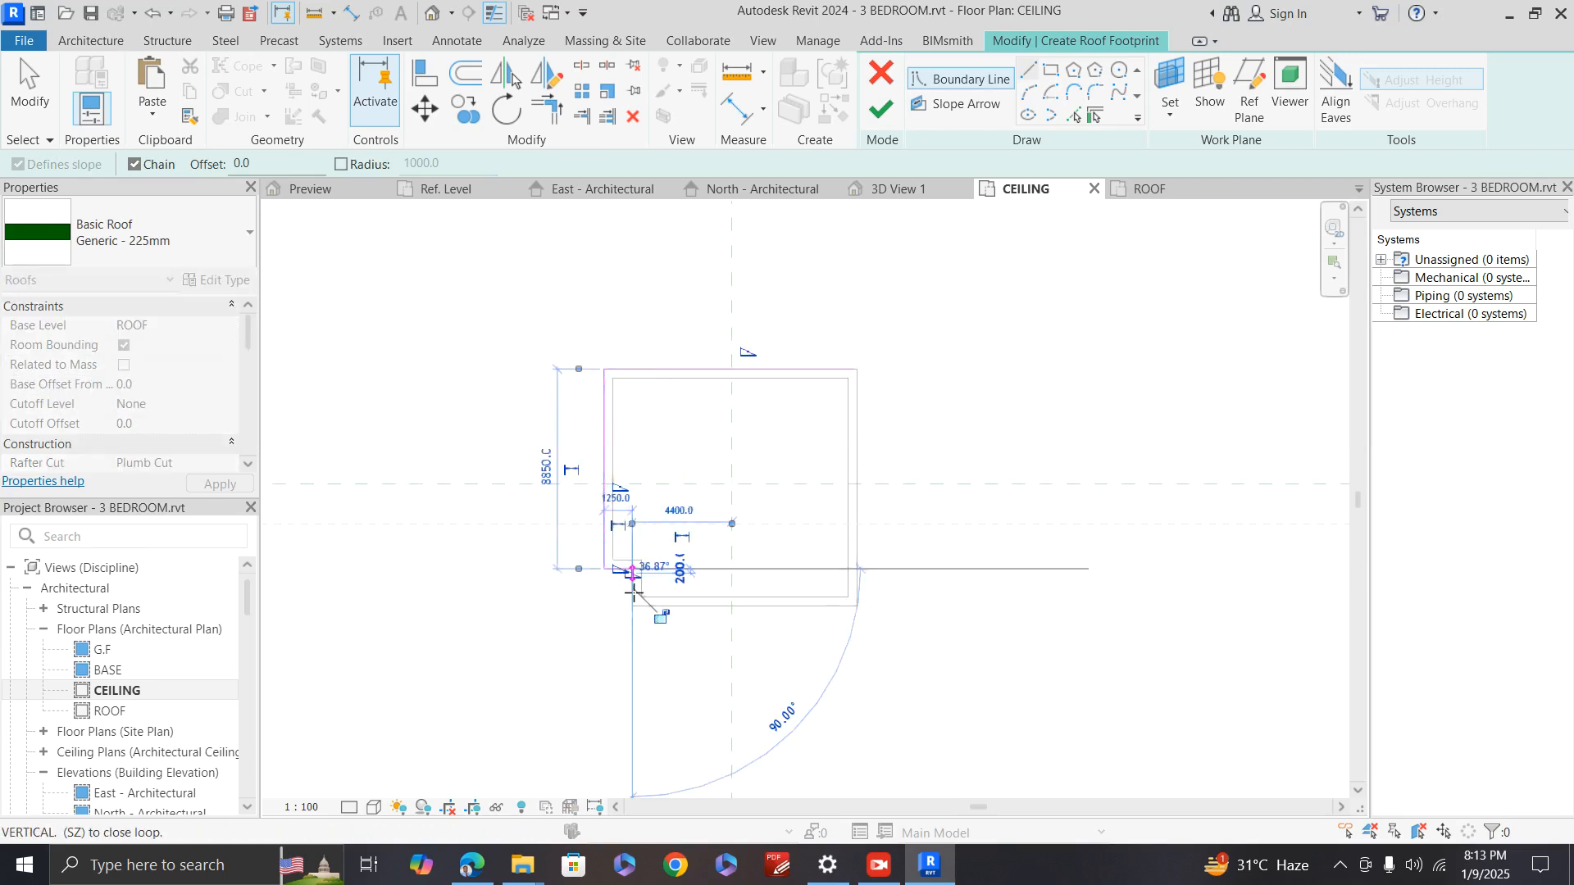
pyautogui.click(632, 606)
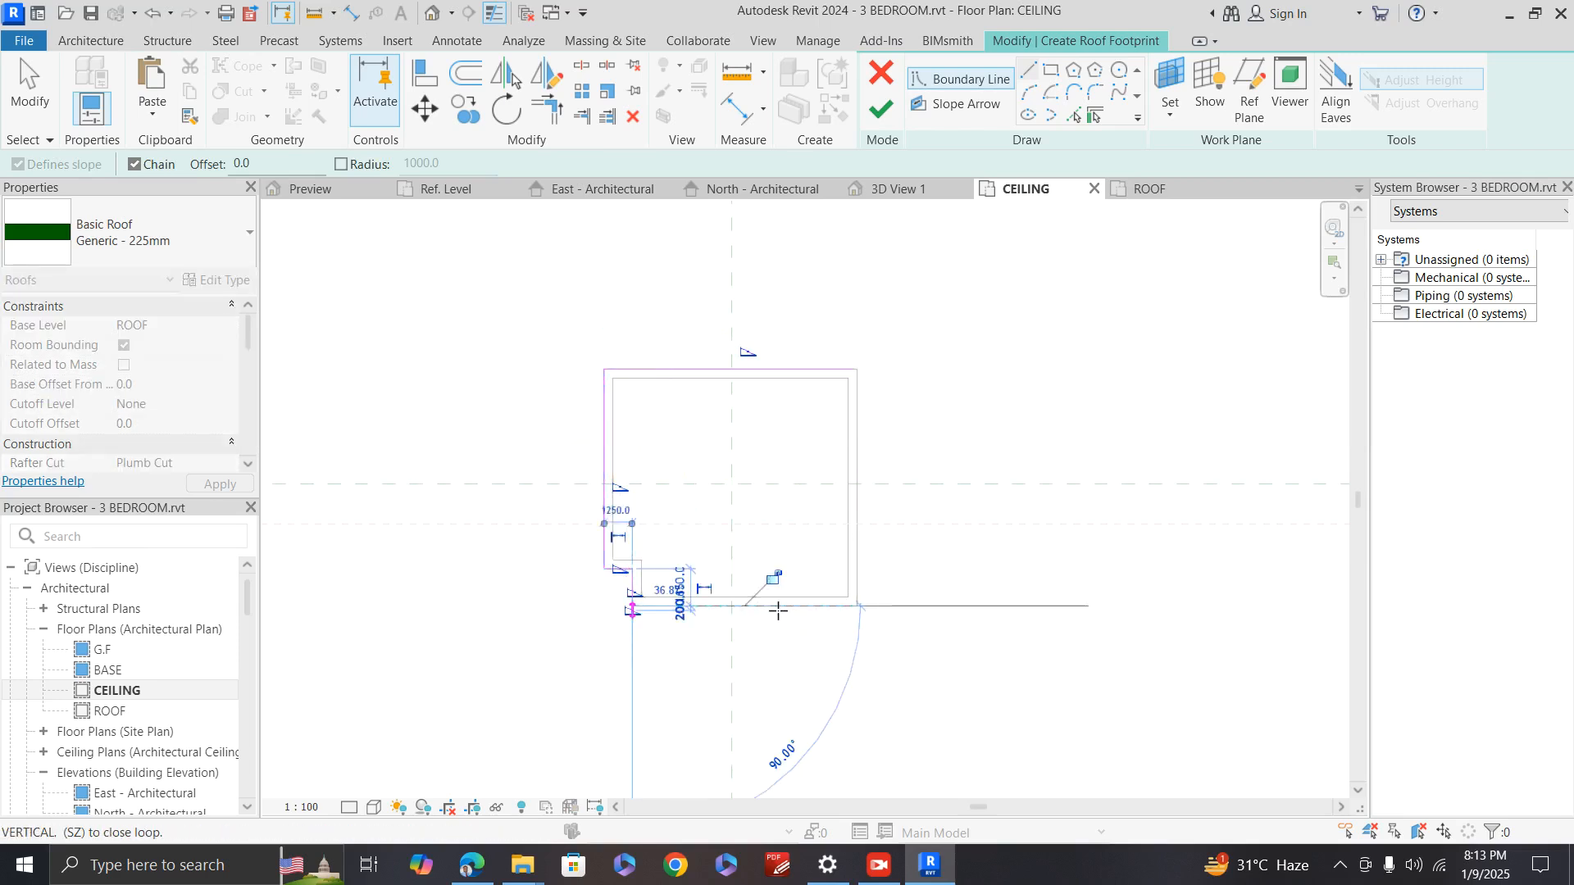
pyautogui.click(856, 607)
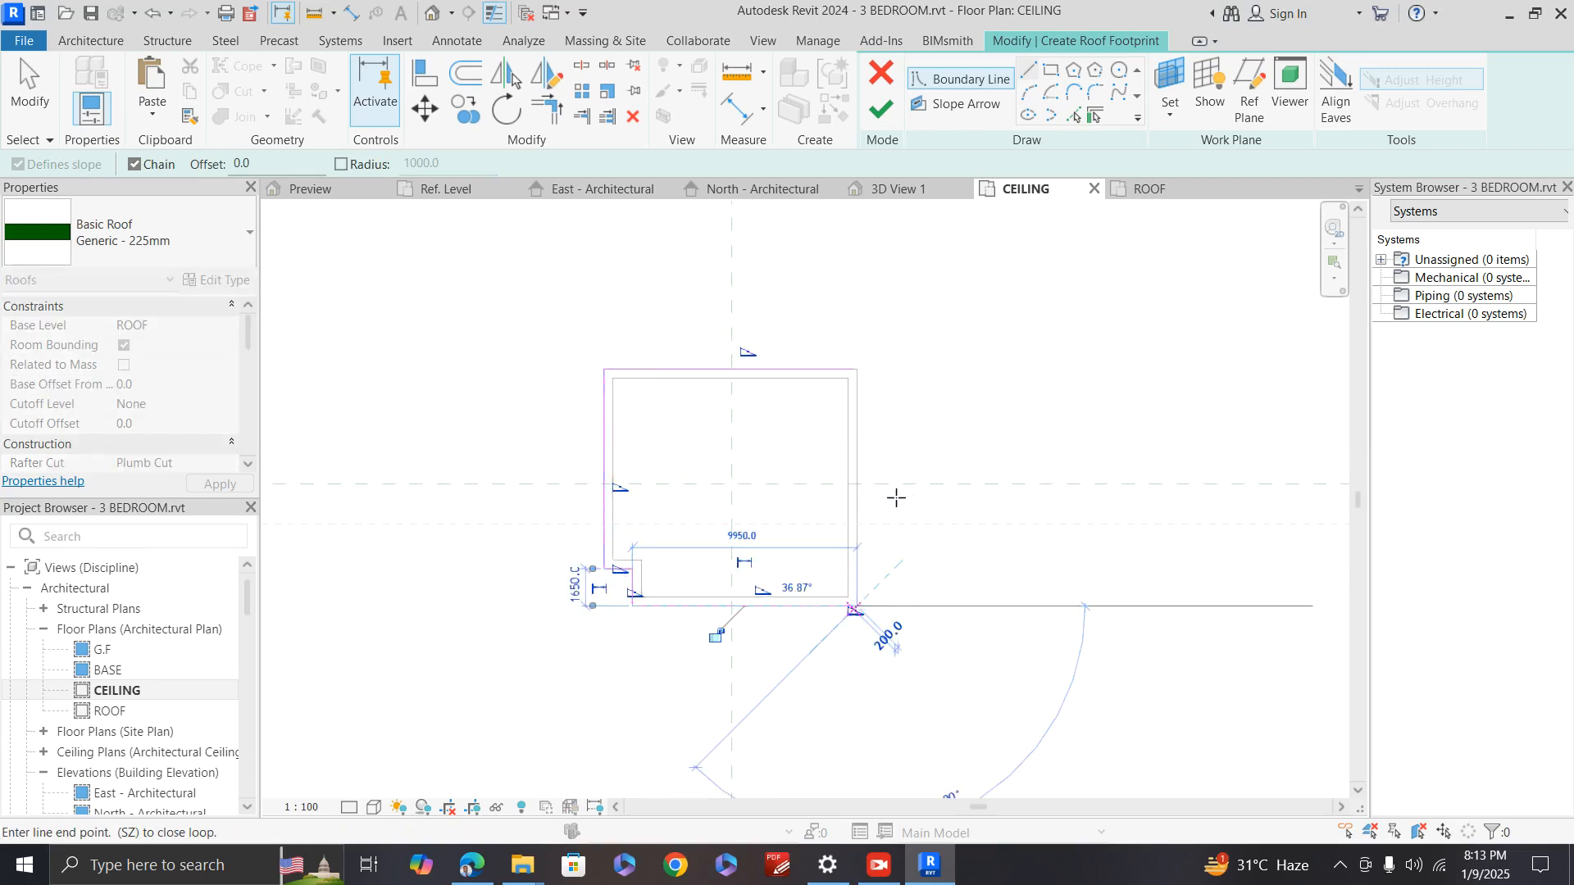
pyautogui.click(866, 369)
pyautogui.press('Escape')
pyautogui.press('Escape')
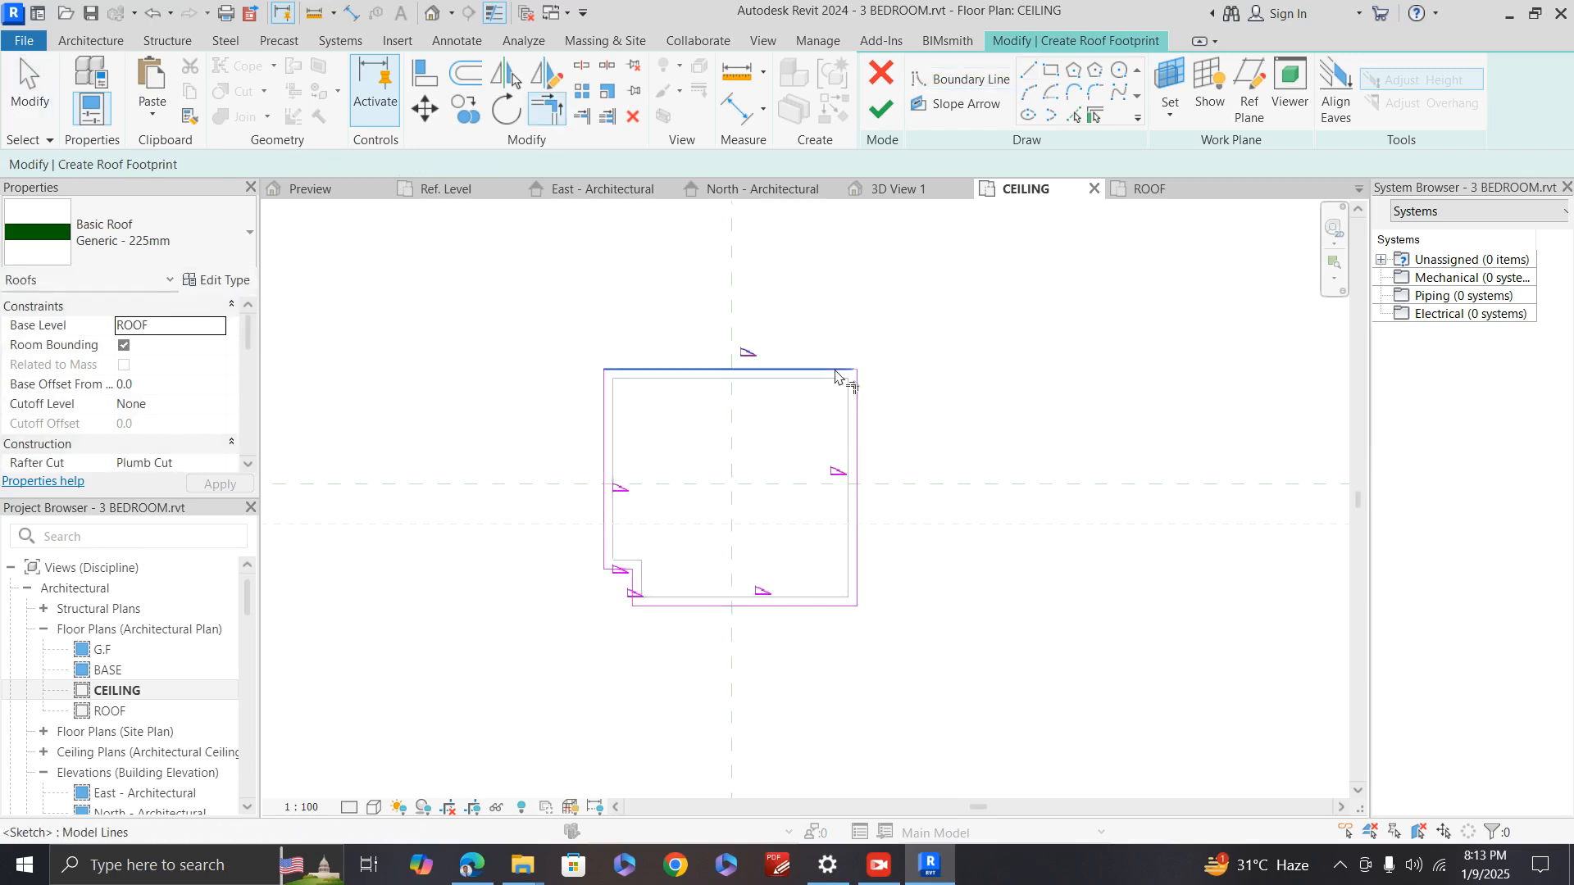
pyautogui.scroll(4, 852, 394)
pyautogui.scroll(-4, 932, 334)
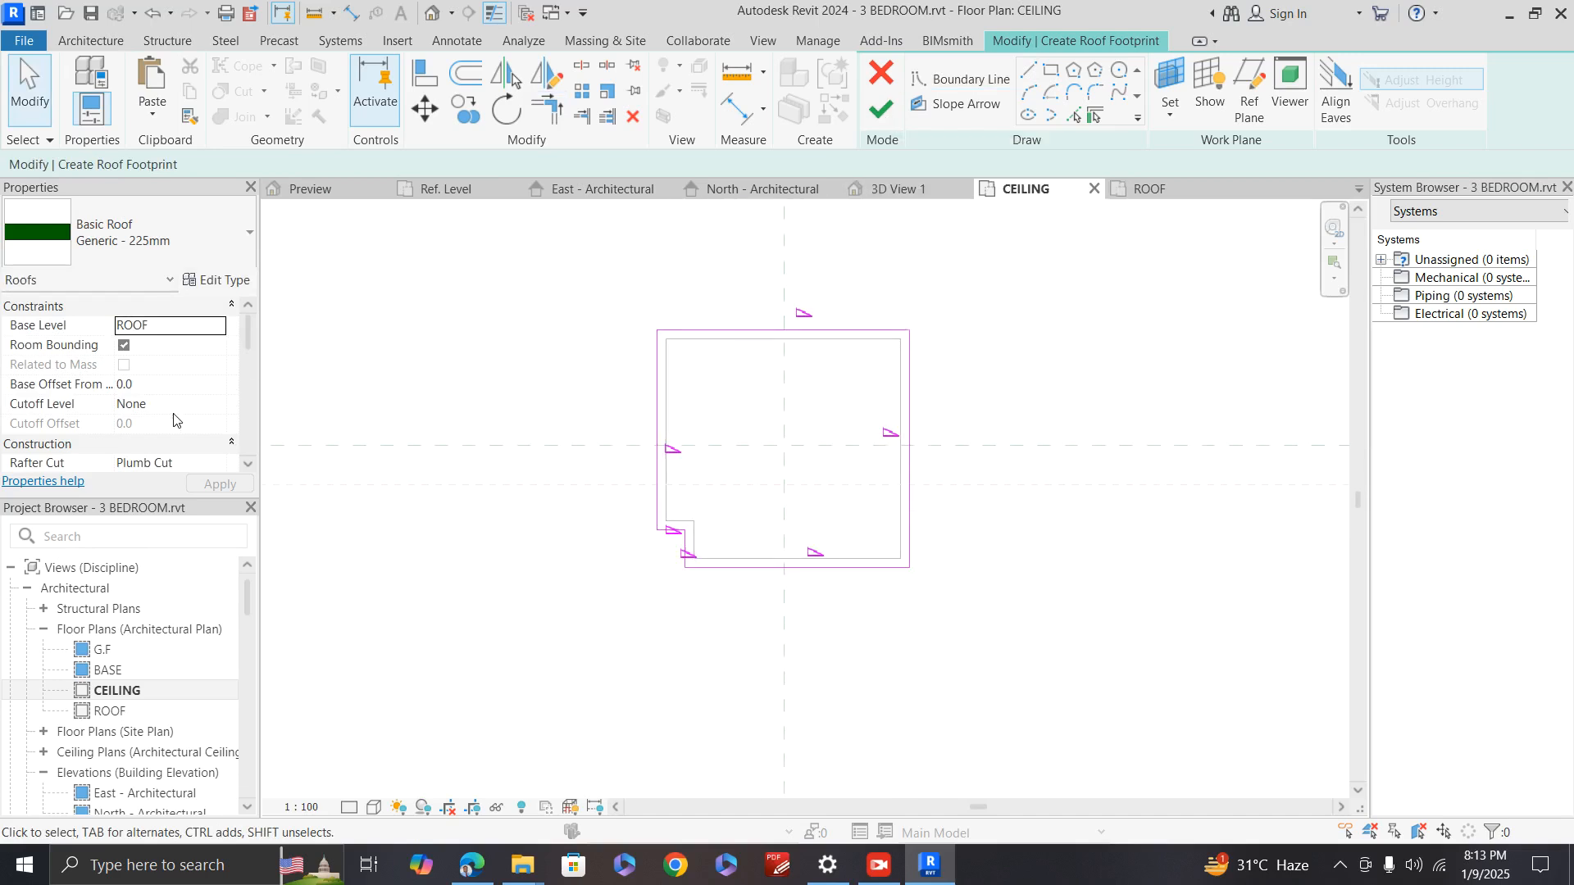
# Step: Set the roof slope to 40° and finish the roof footprint
pyautogui.scroll(-2, 174, 421)
pyautogui.doubleClick(151, 445)
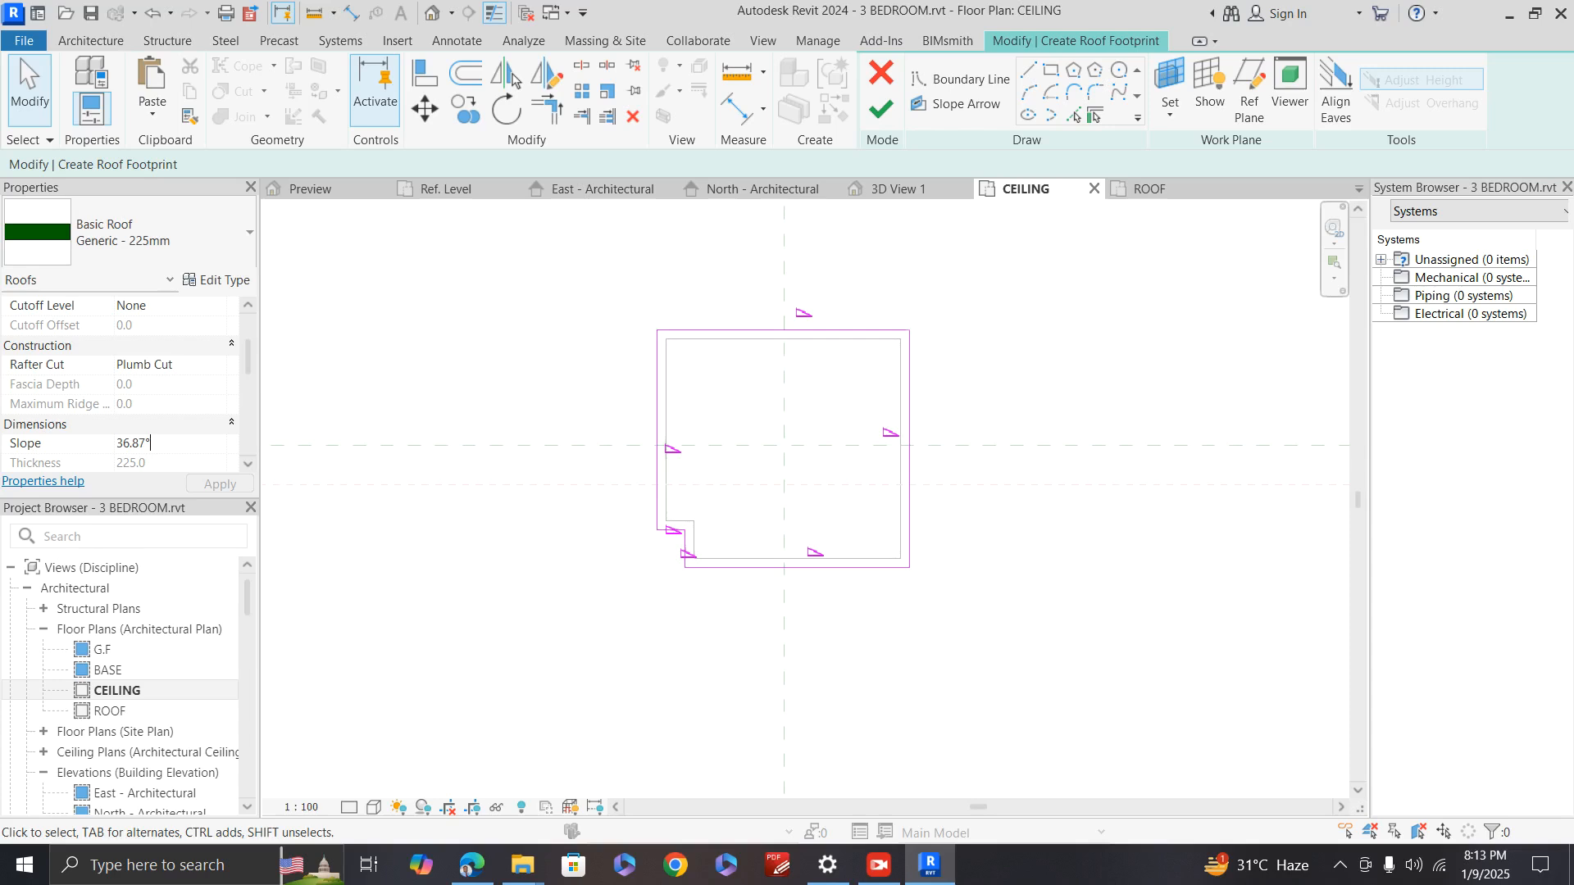
pyautogui.write('40.00')
pyautogui.click(881, 109)
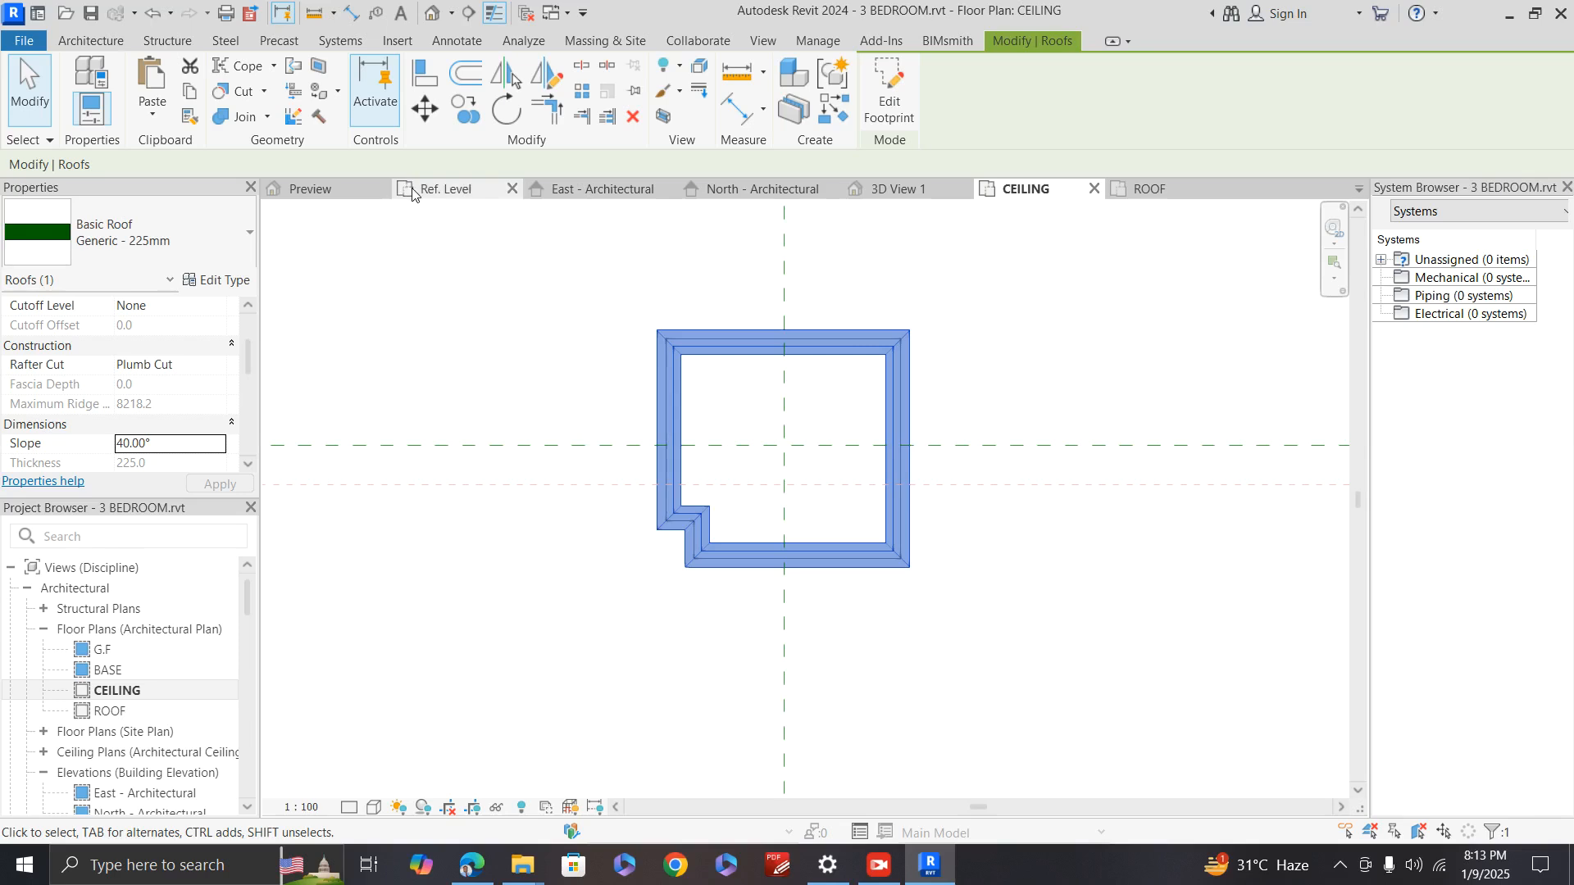
# Step: Open 3D View 1 and check the new roof above the house
pyautogui.click(896, 189)
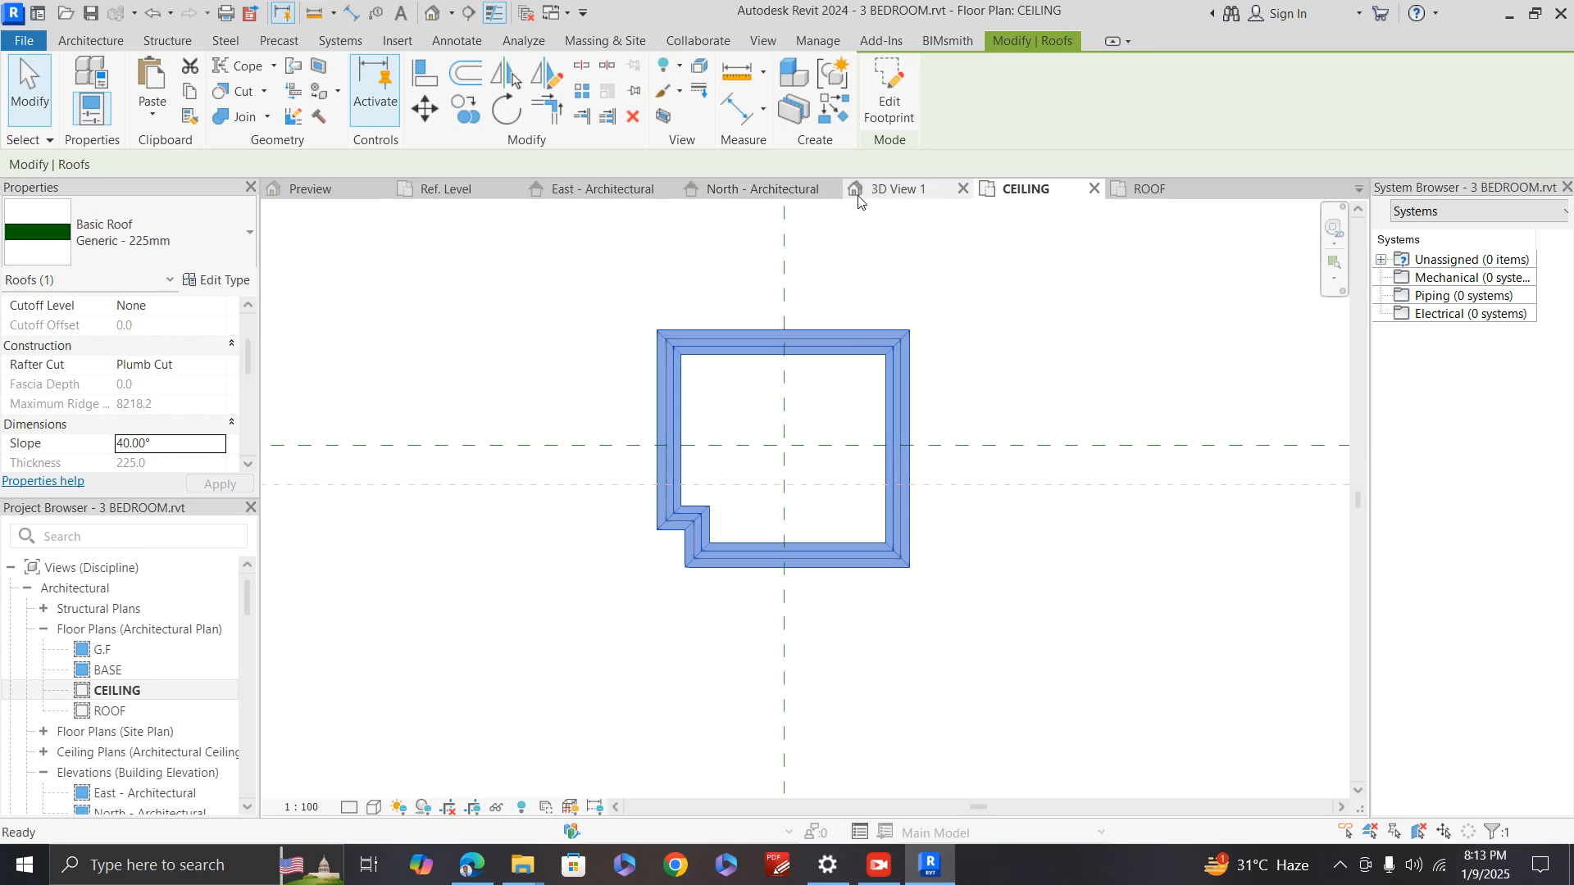
pyautogui.press('Escape')
pyautogui.scroll(2, 864, 444)
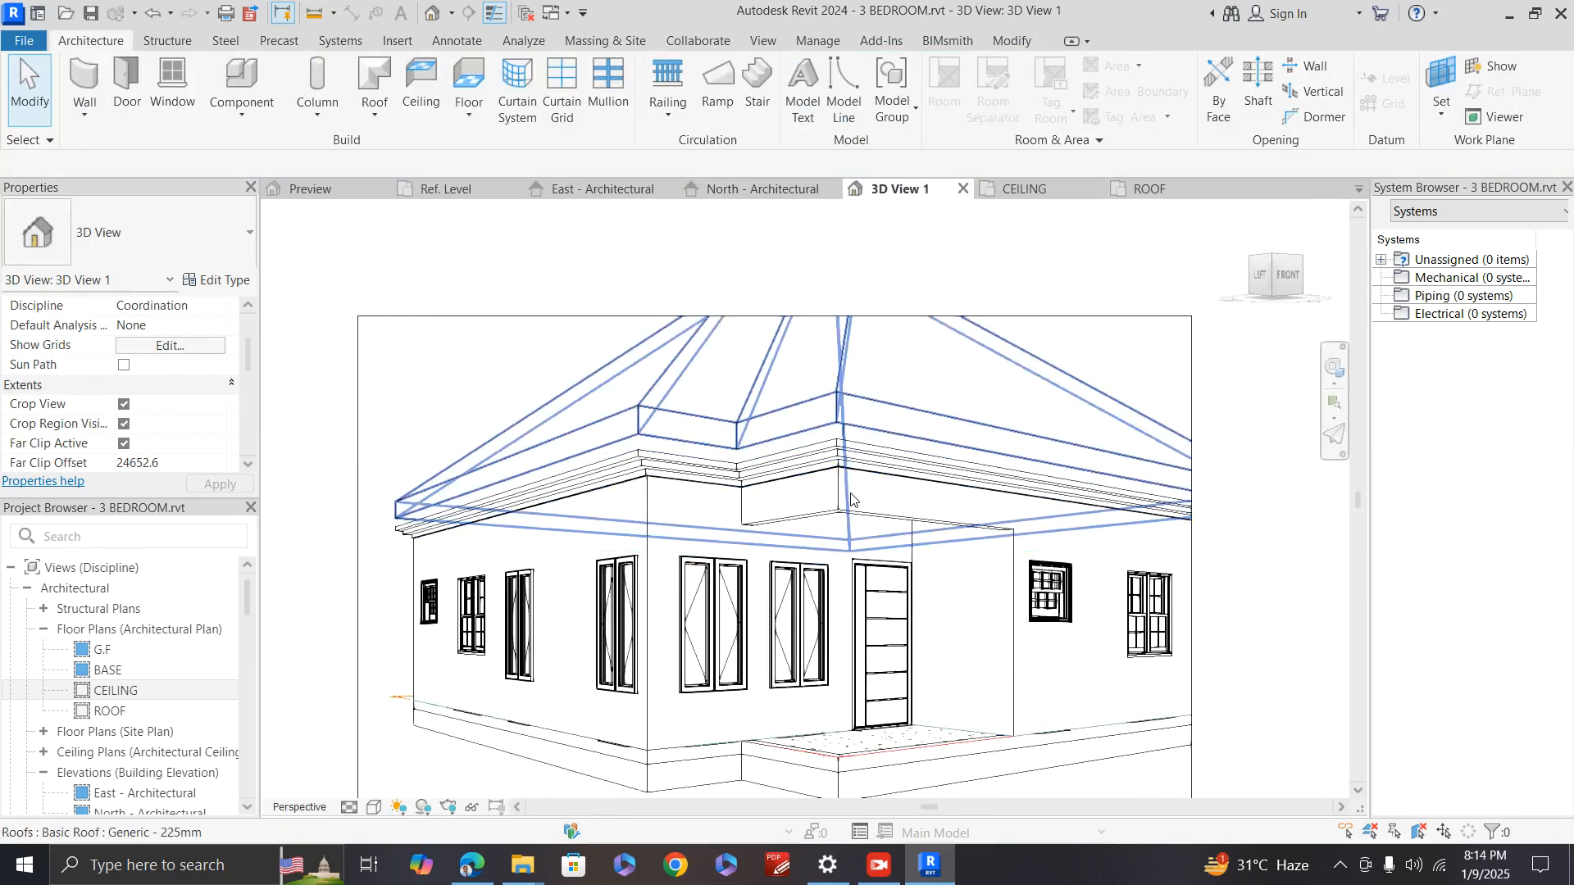
# Step: Select the roof and review the available roof types, keeping Generic - 225mm
pyautogui.click(746, 354)
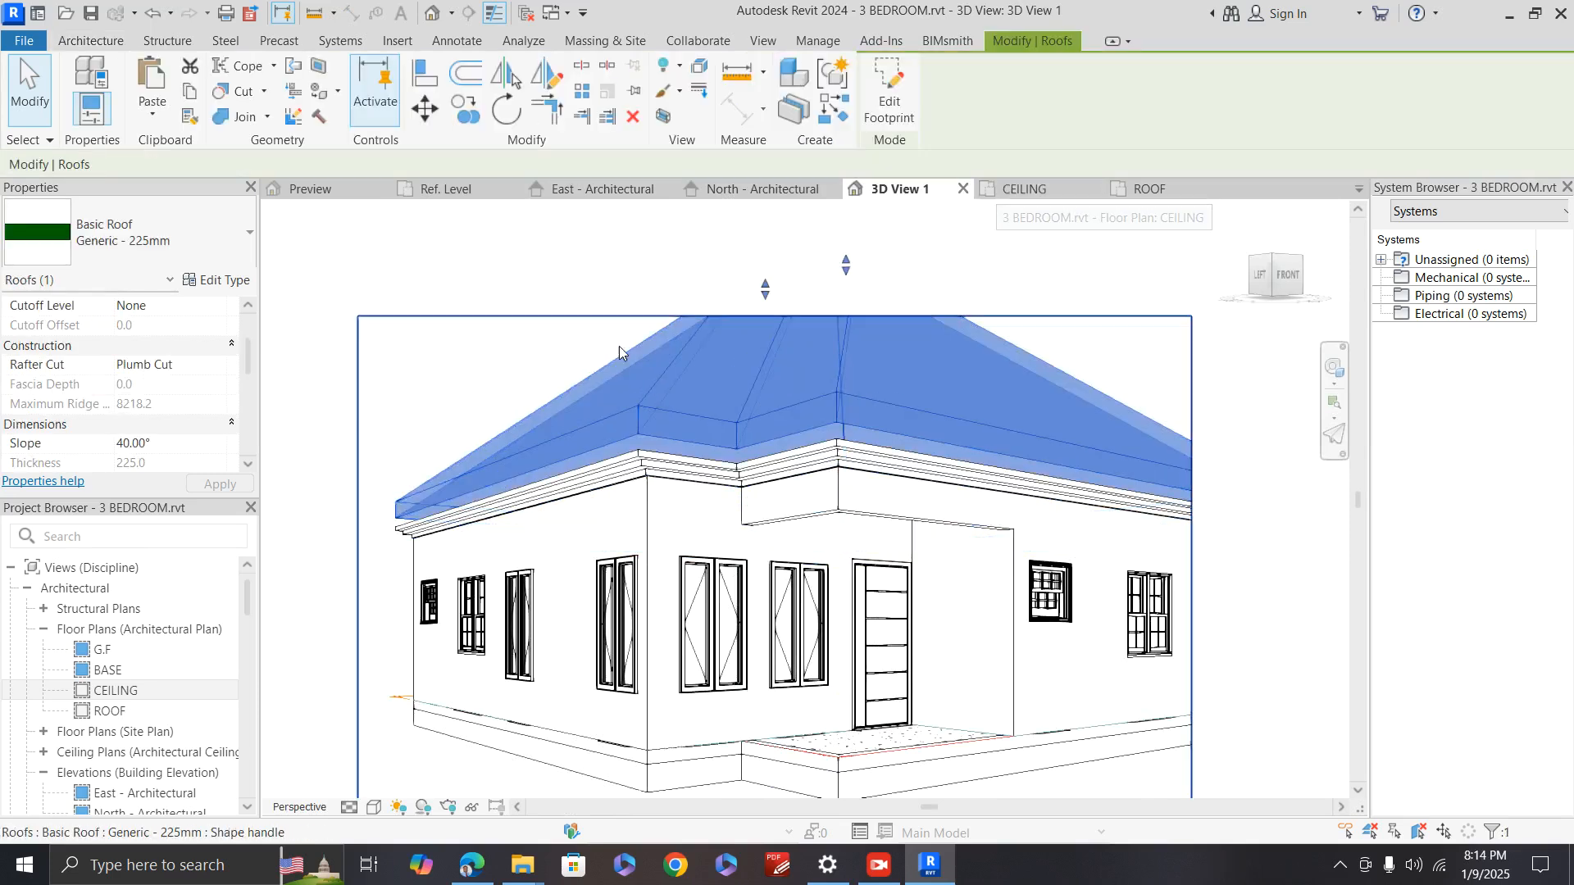
pyautogui.click(197, 283)
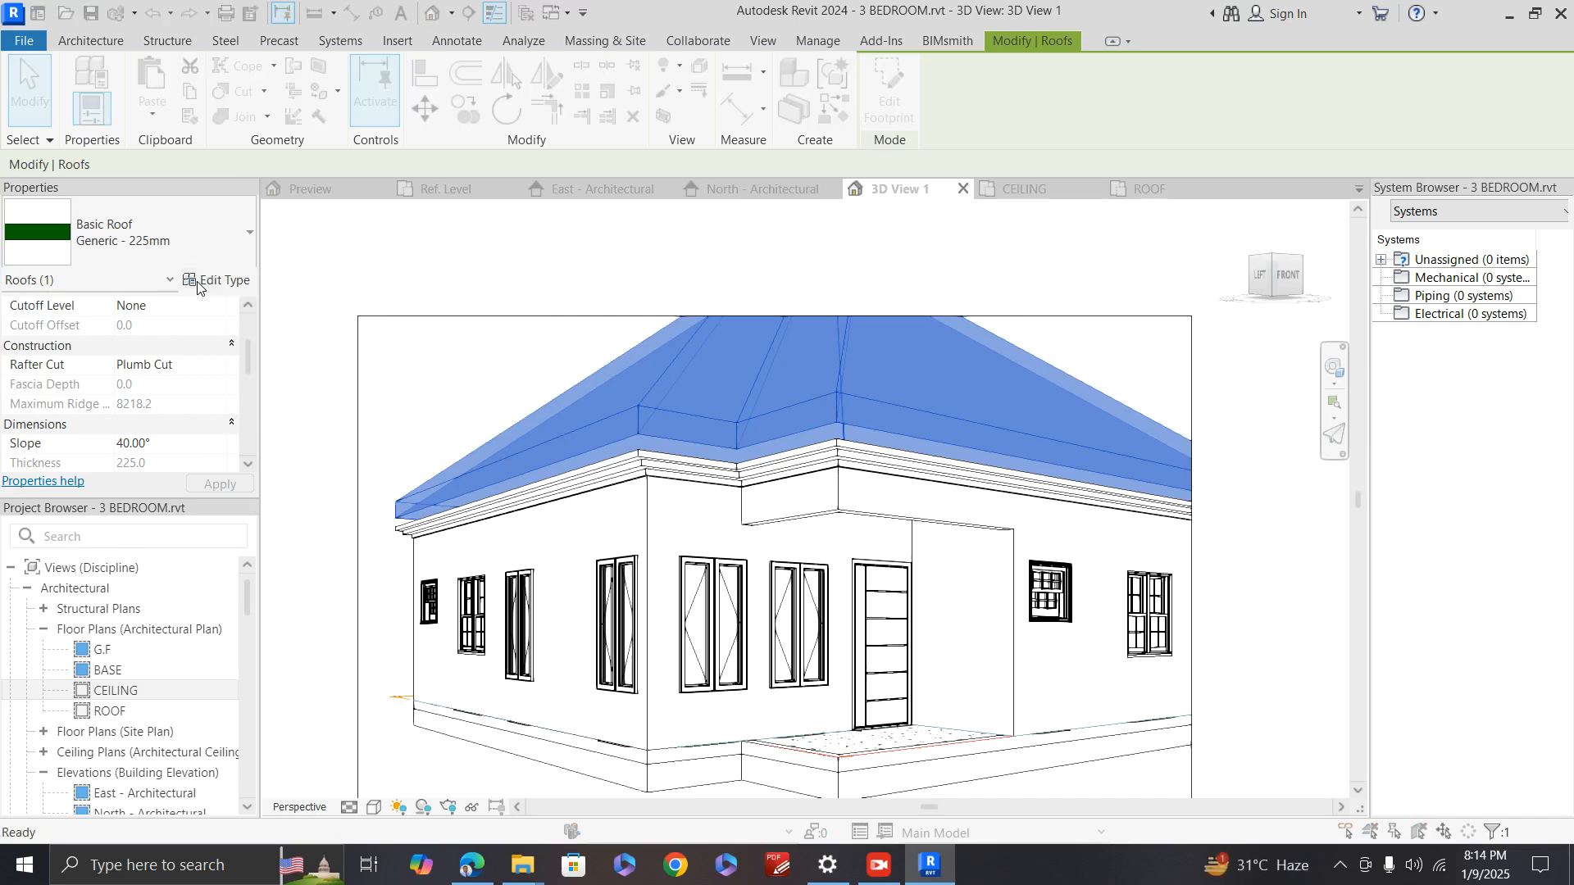
pyautogui.press('Escape')
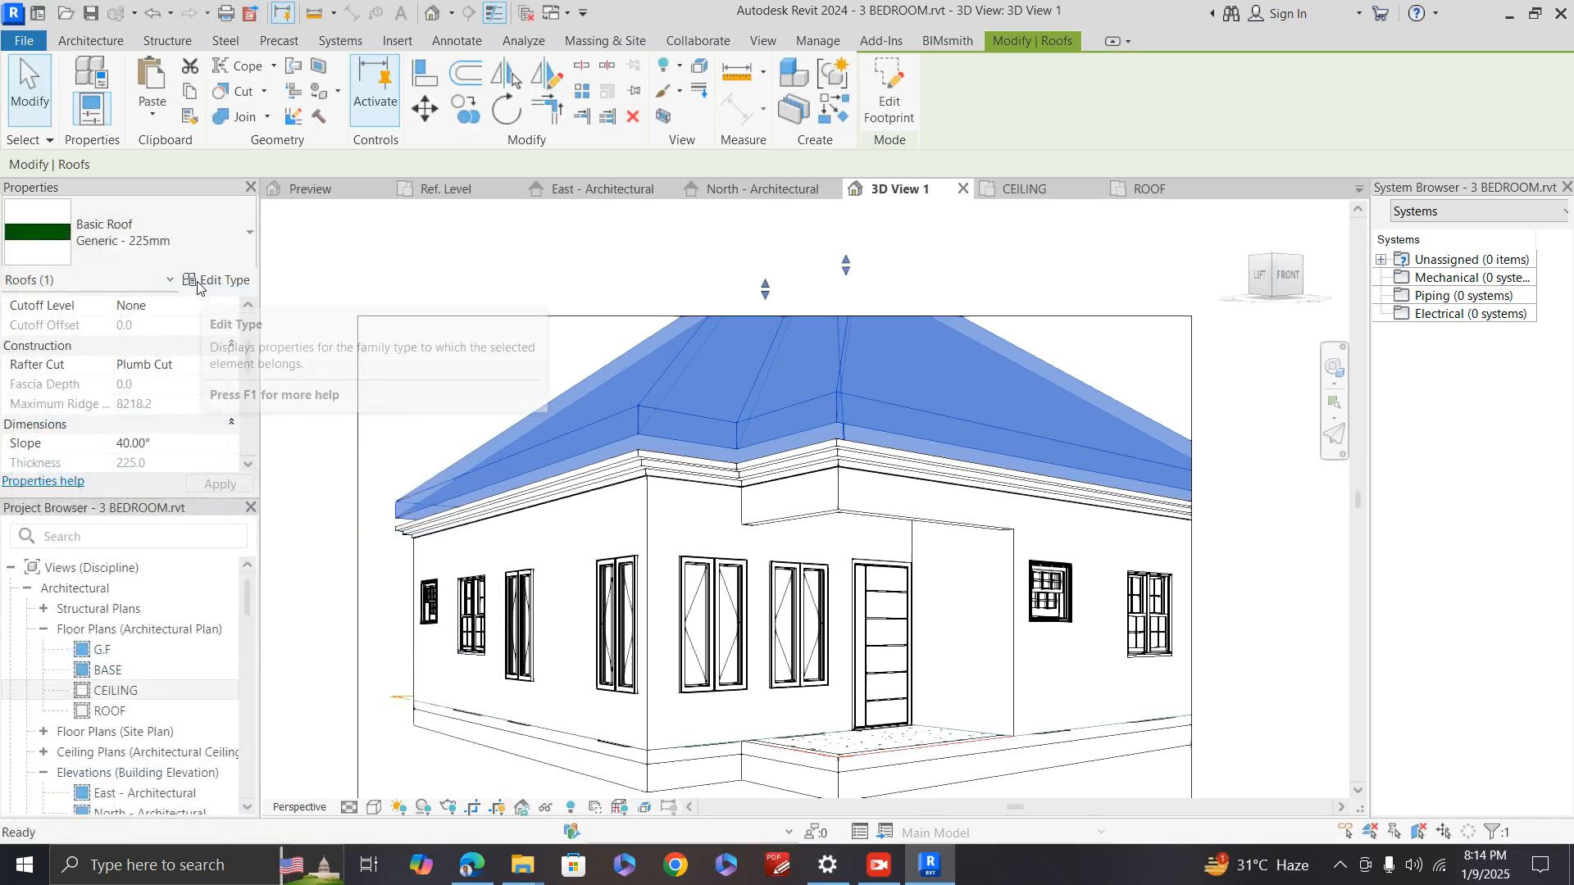
pyautogui.click(228, 246)
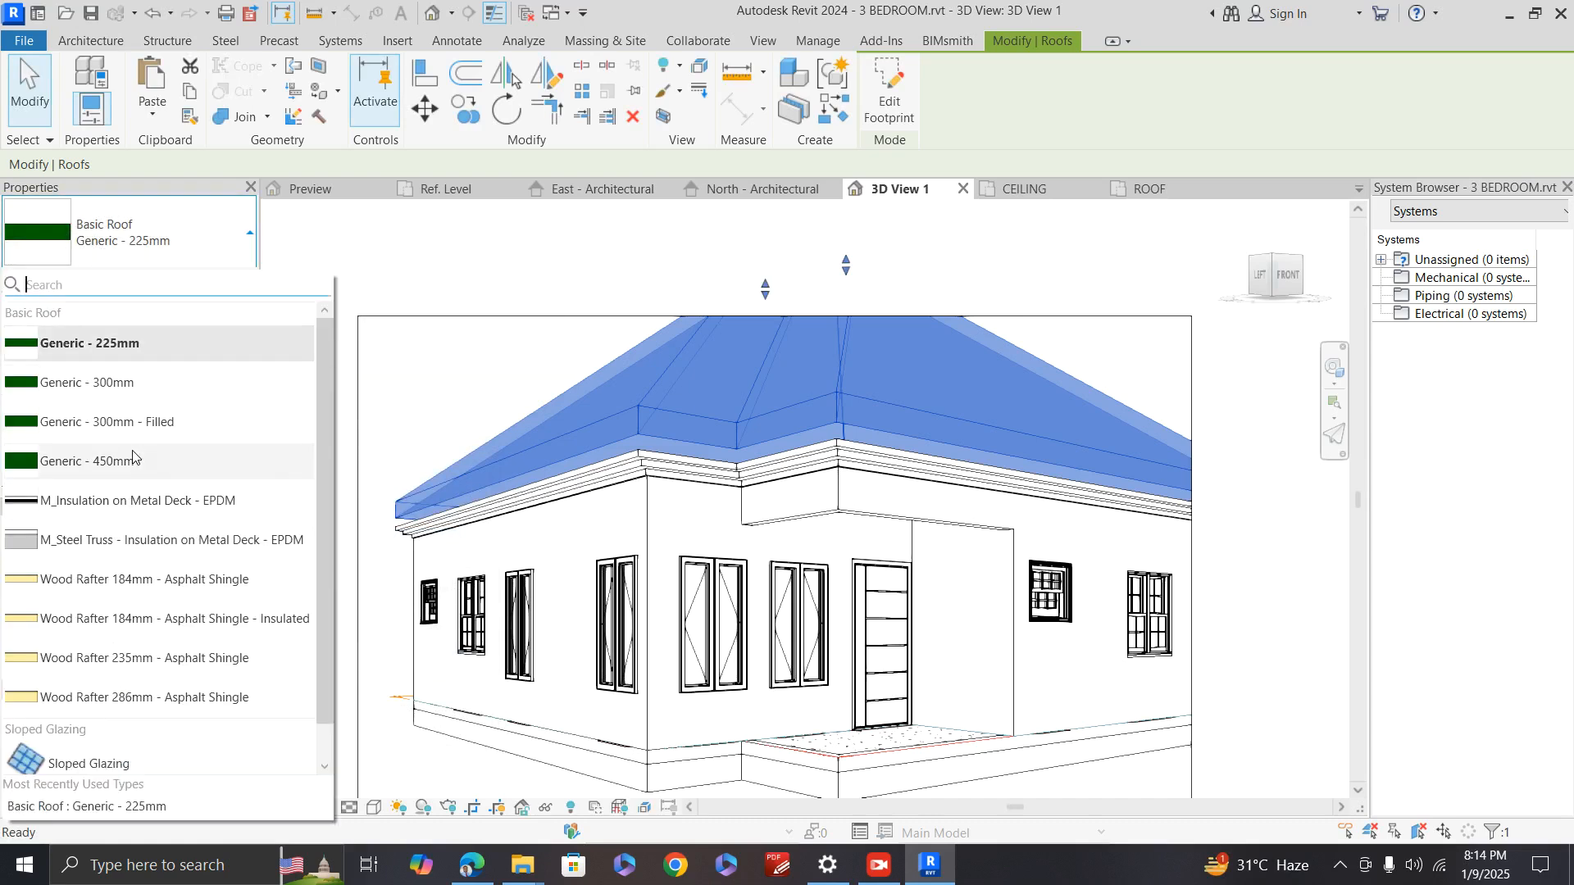
pyautogui.scroll(-1, 121, 562)
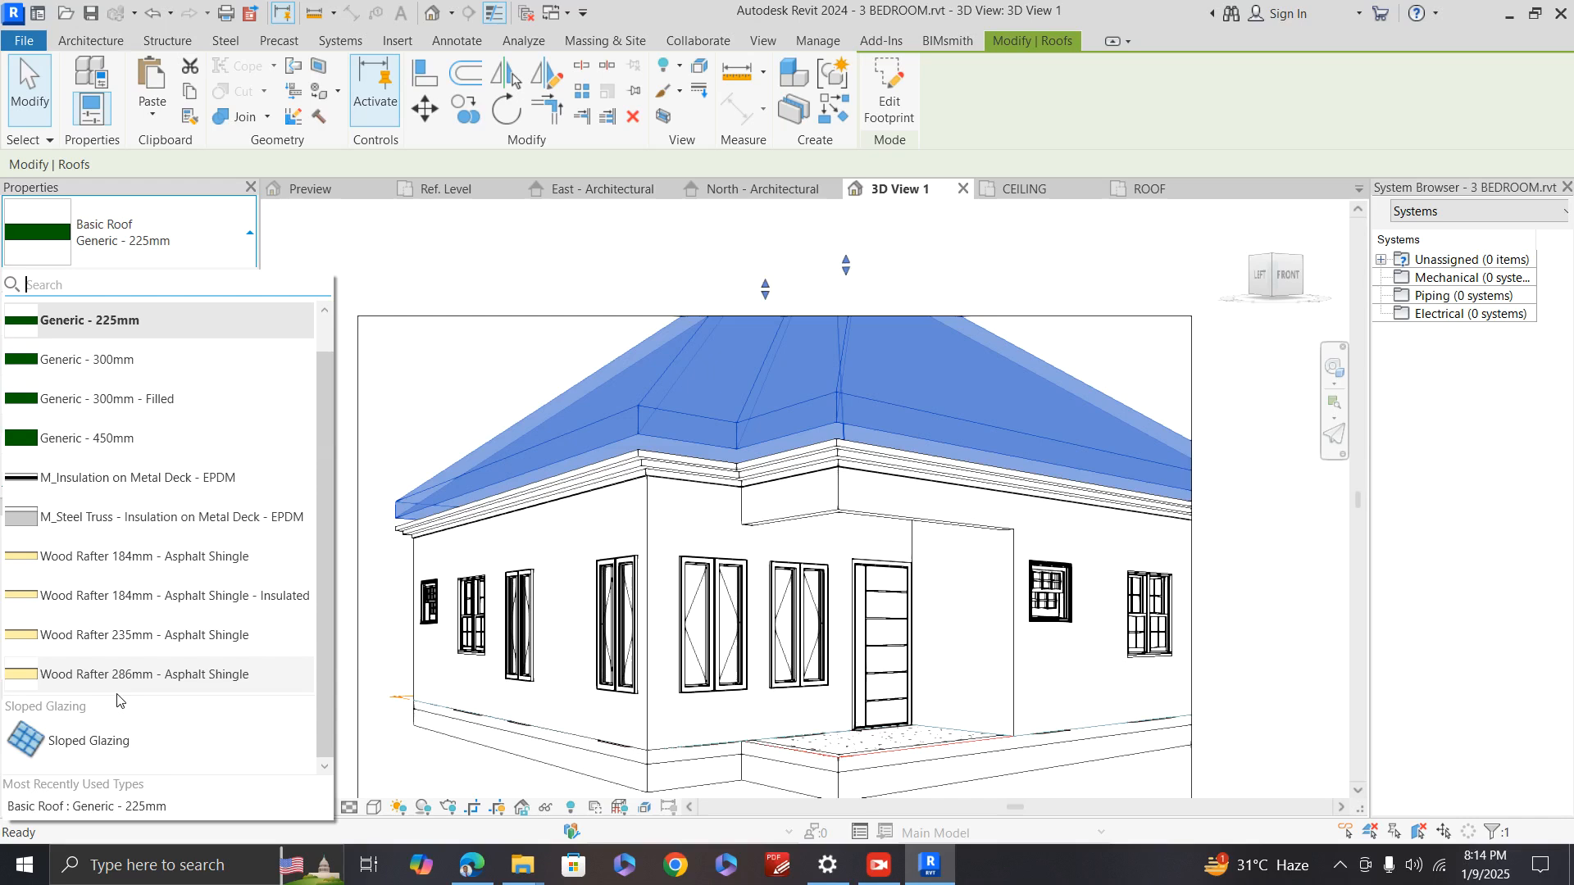
pyautogui.scroll(1, 125, 660)
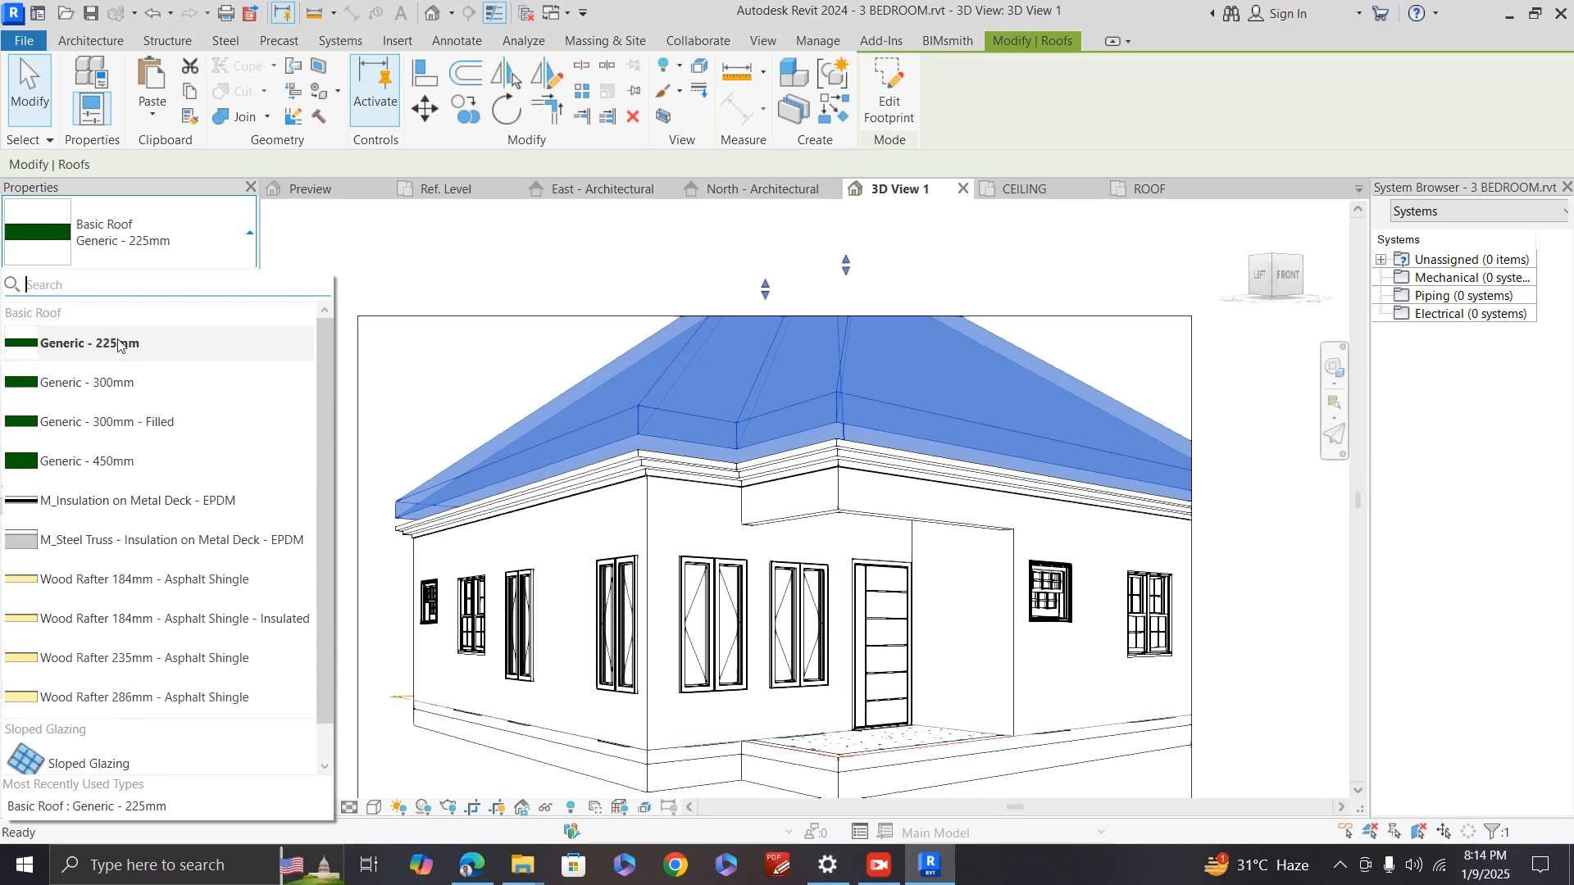
pyautogui.click(231, 350)
# Step: Set the structure layer thickness of the Generic - 225mm roof type to 10 mm and apply the type change
pyautogui.click(217, 283)
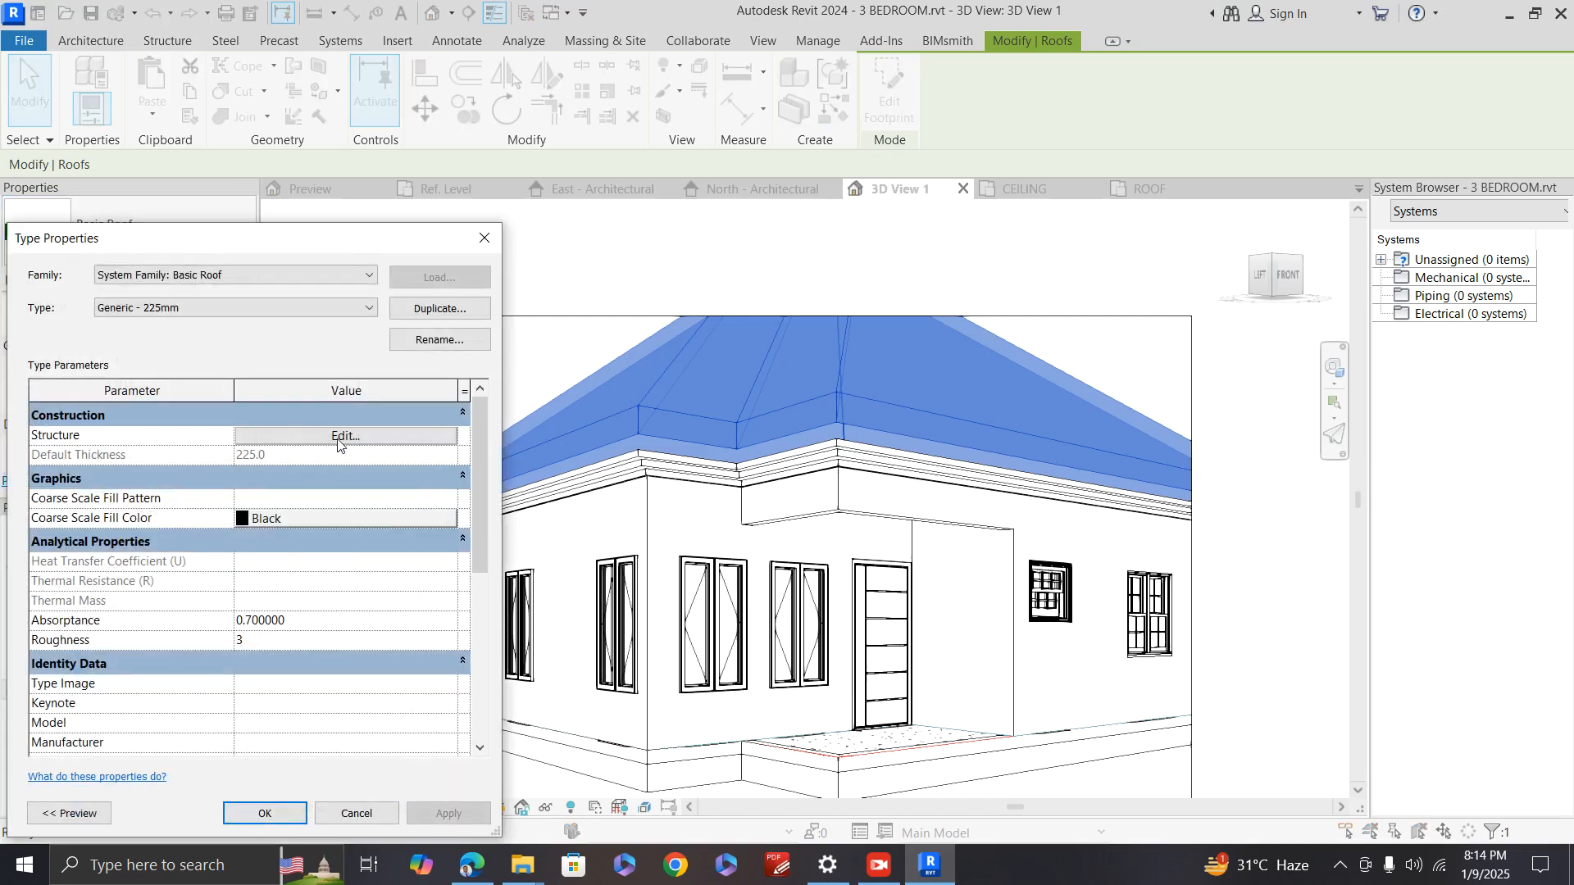
pyautogui.click(338, 438)
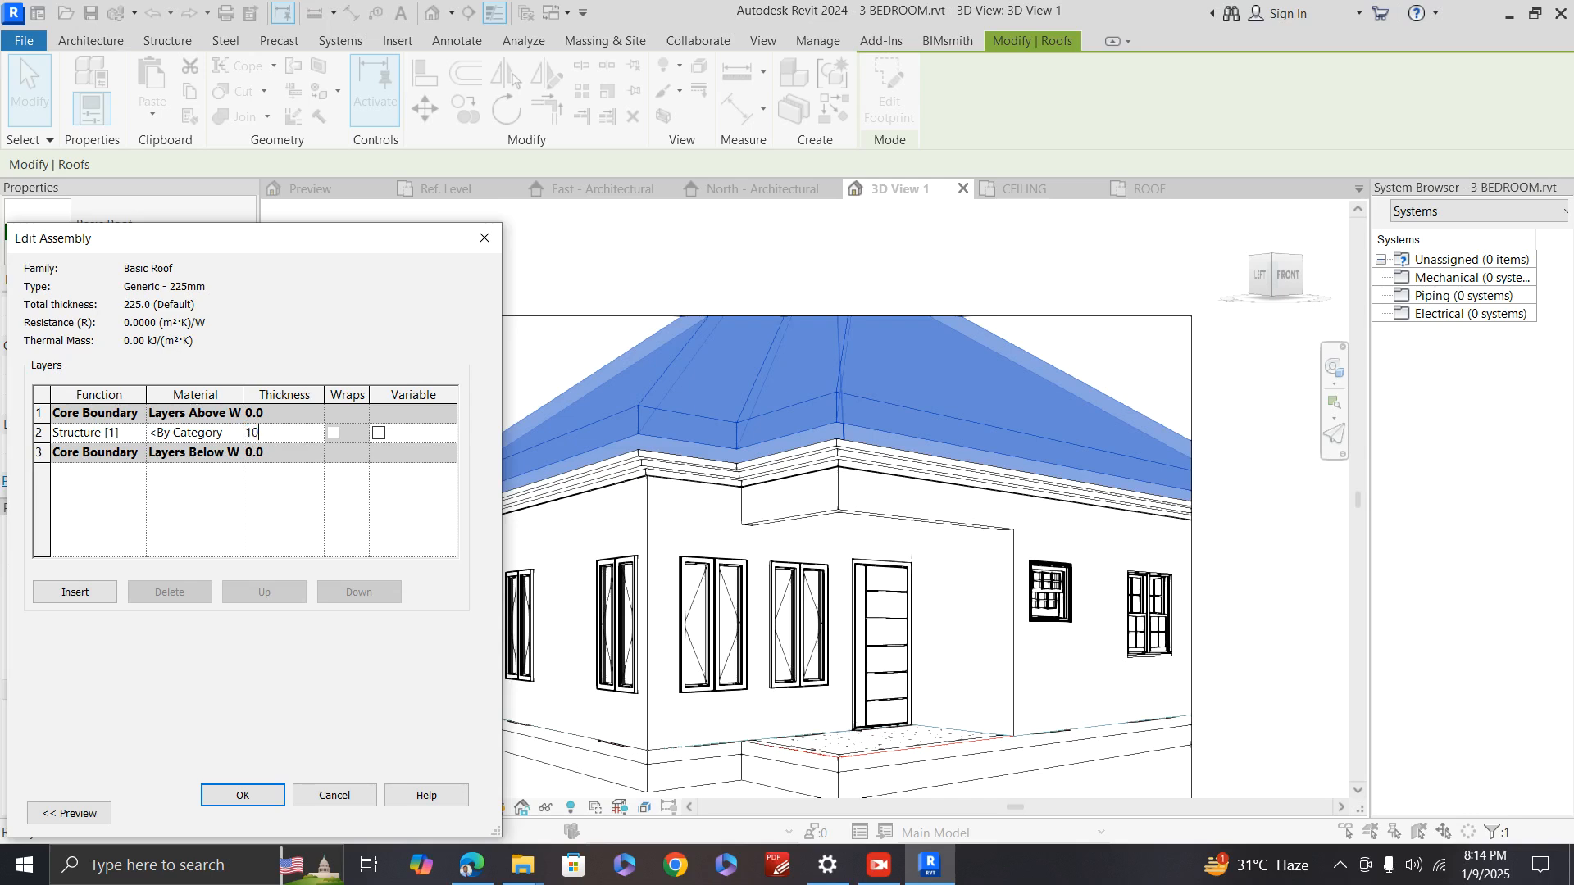
pyautogui.click(242, 801)
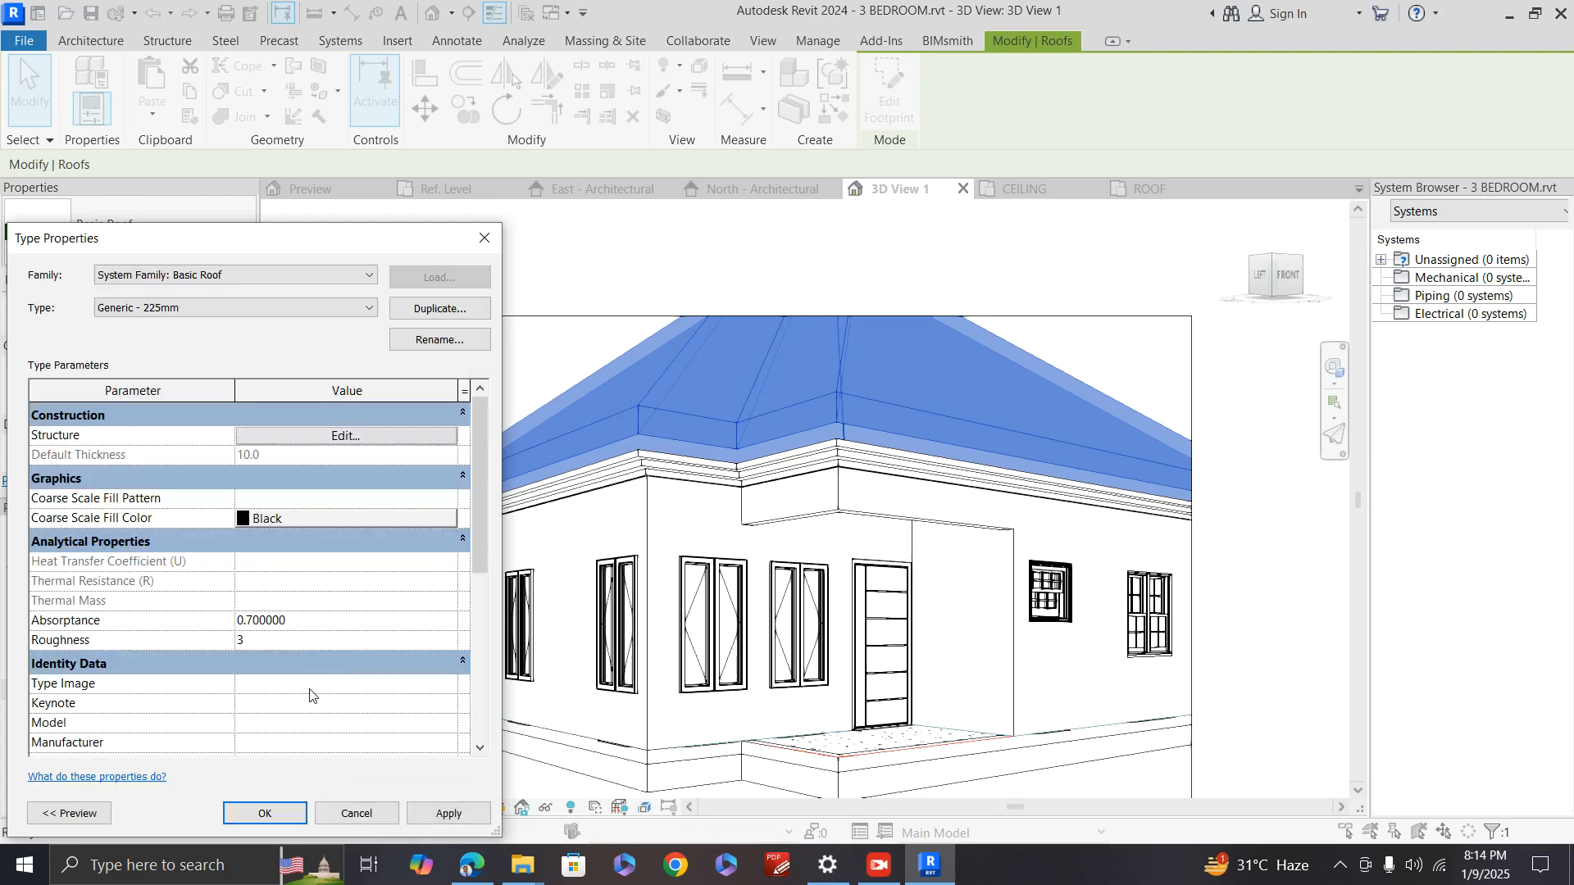
pyautogui.click(264, 813)
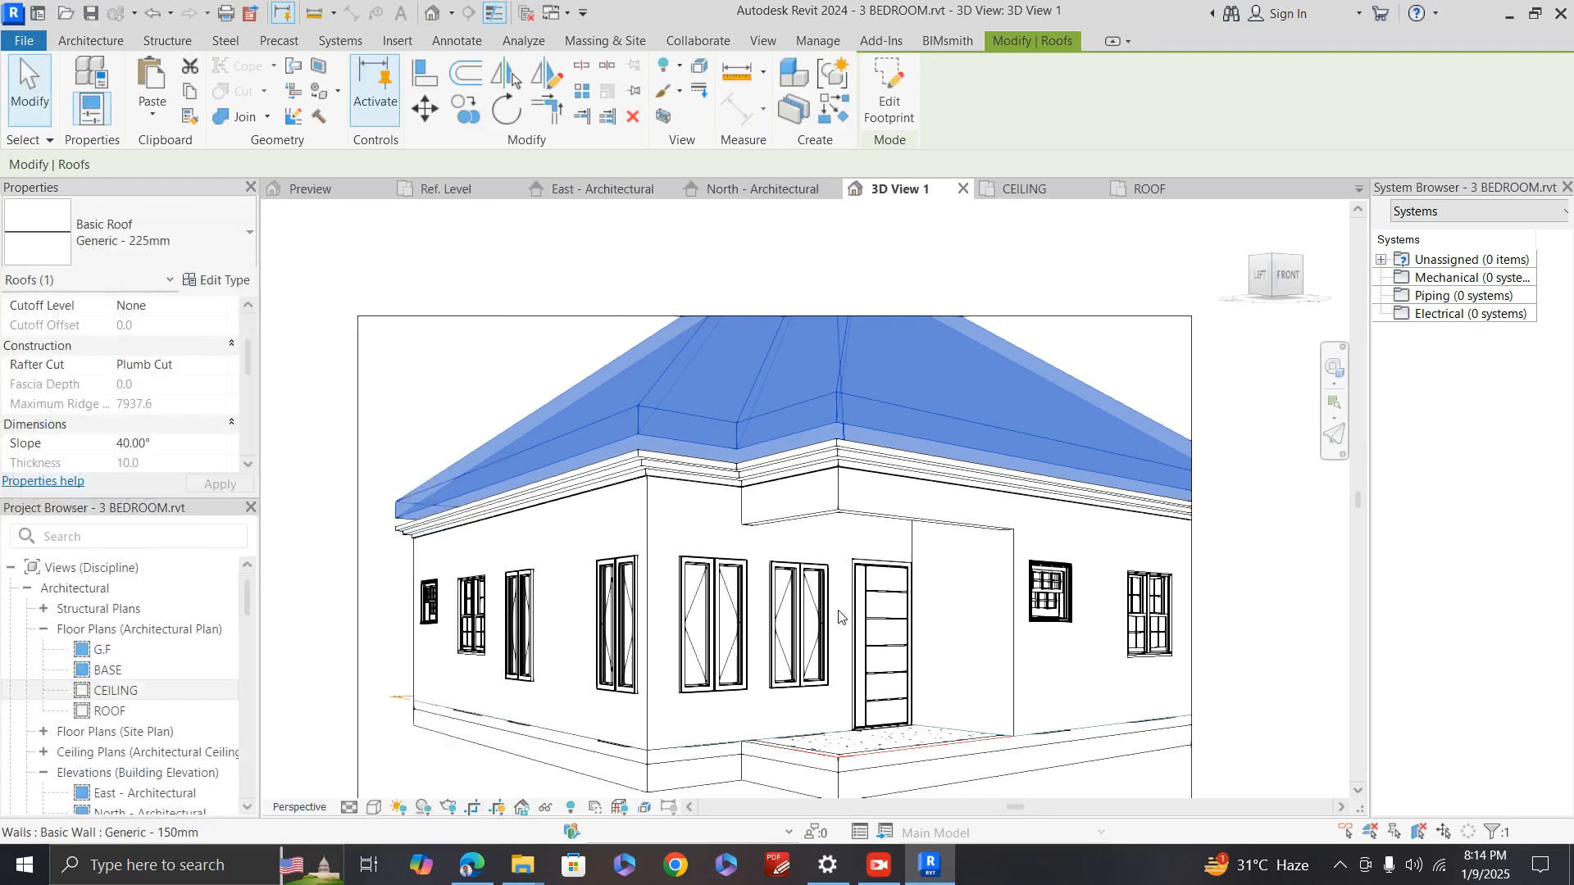
pyautogui.press('Escape')
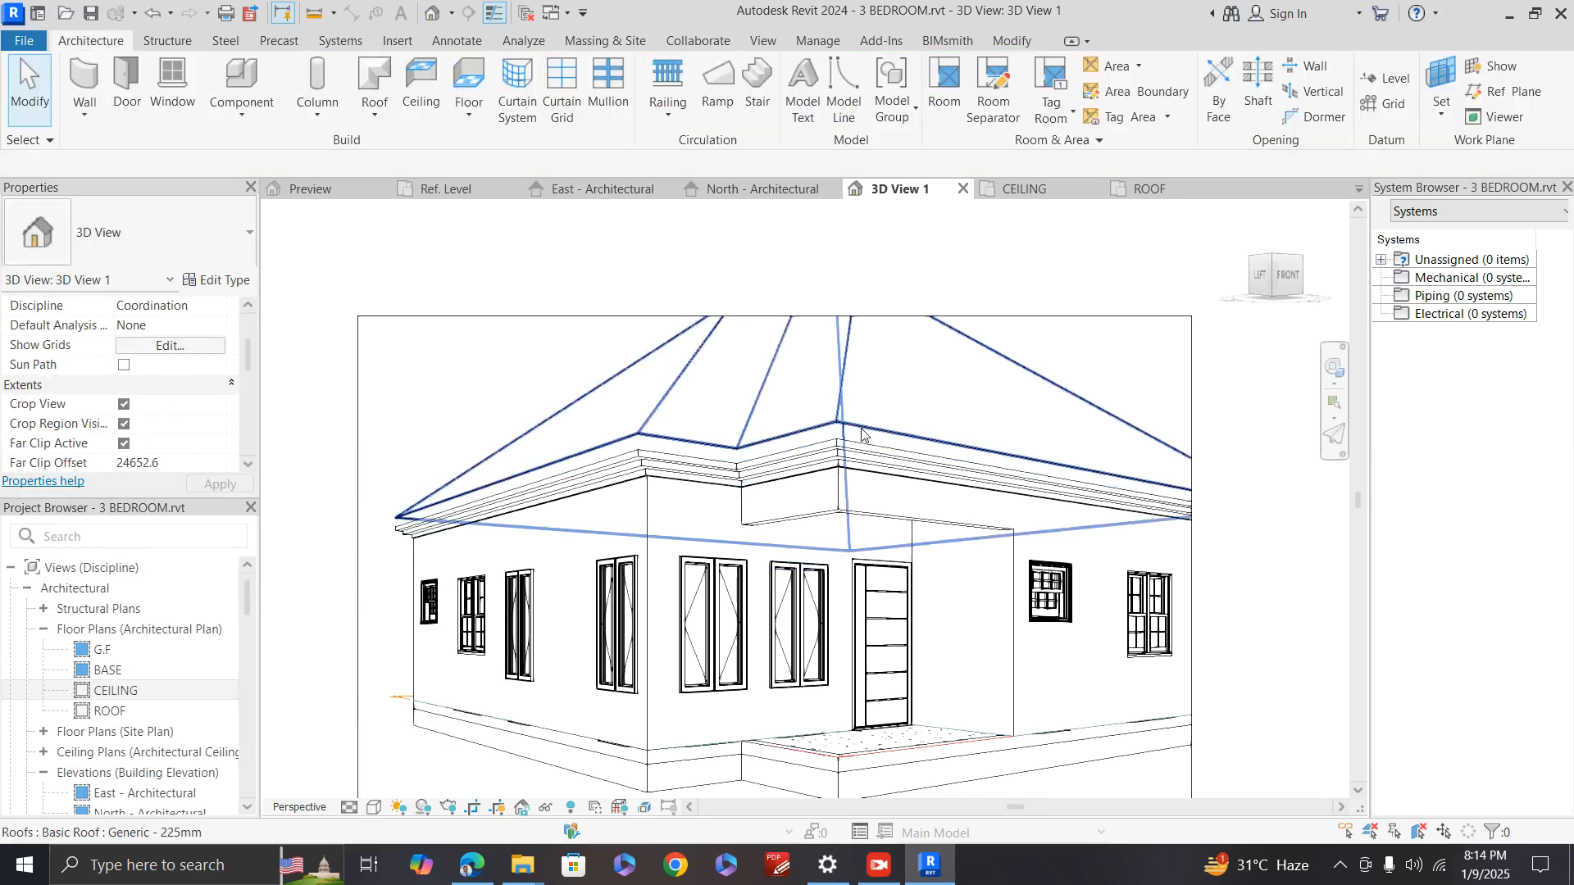
# Step: Open the default 3D view and inspect from the front where the roof's eave meets the concrete fascia
pyautogui.click(848, 432)
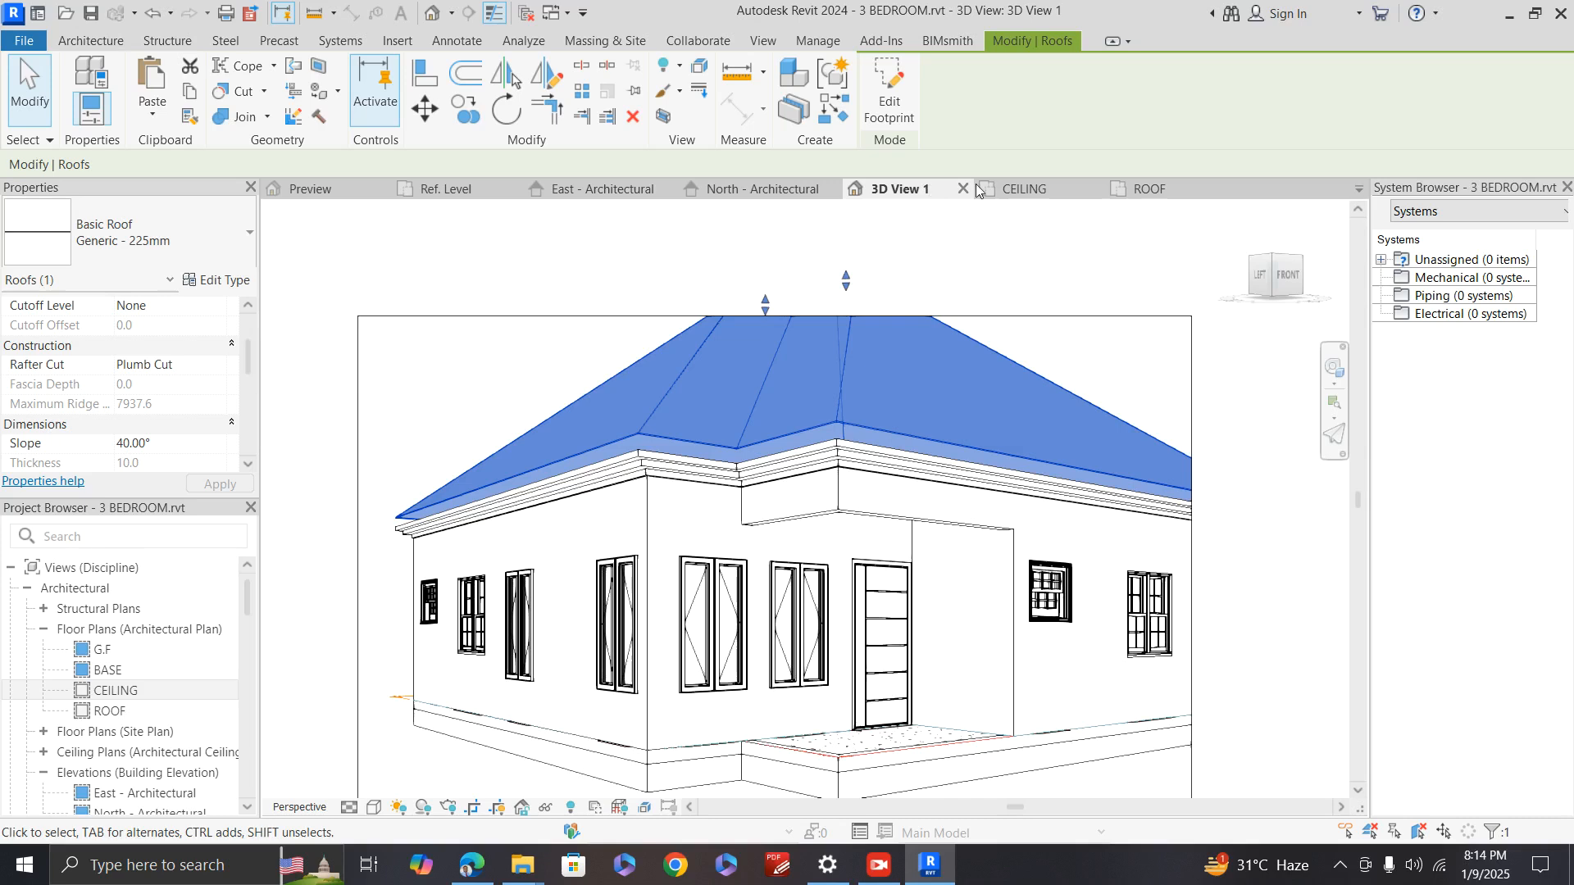
pyautogui.click(433, 17)
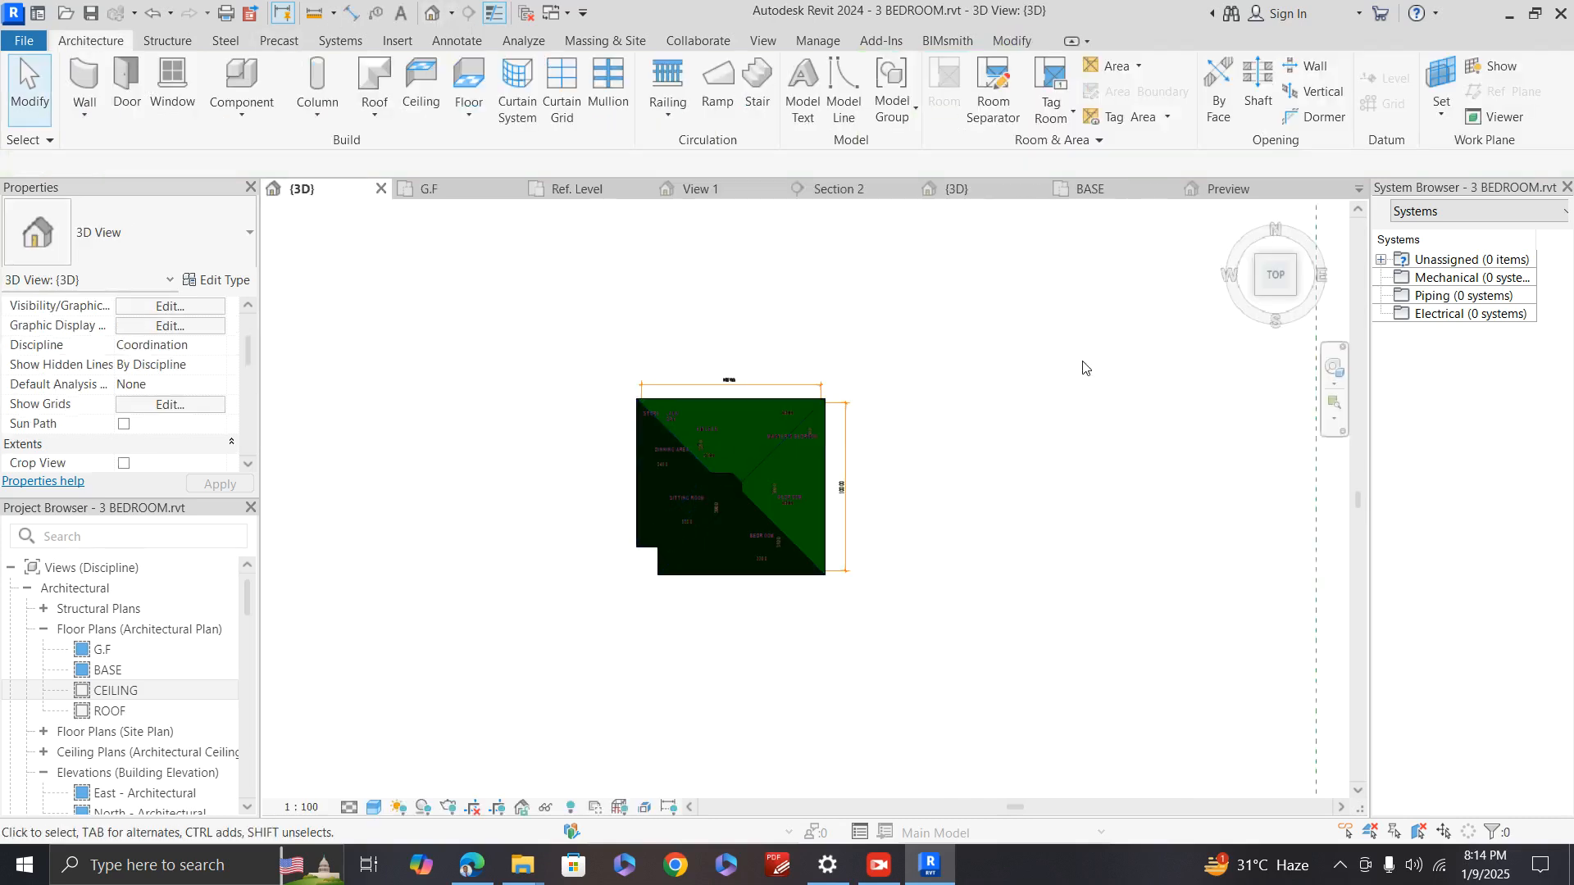
pyautogui.scroll(5, 697, 464)
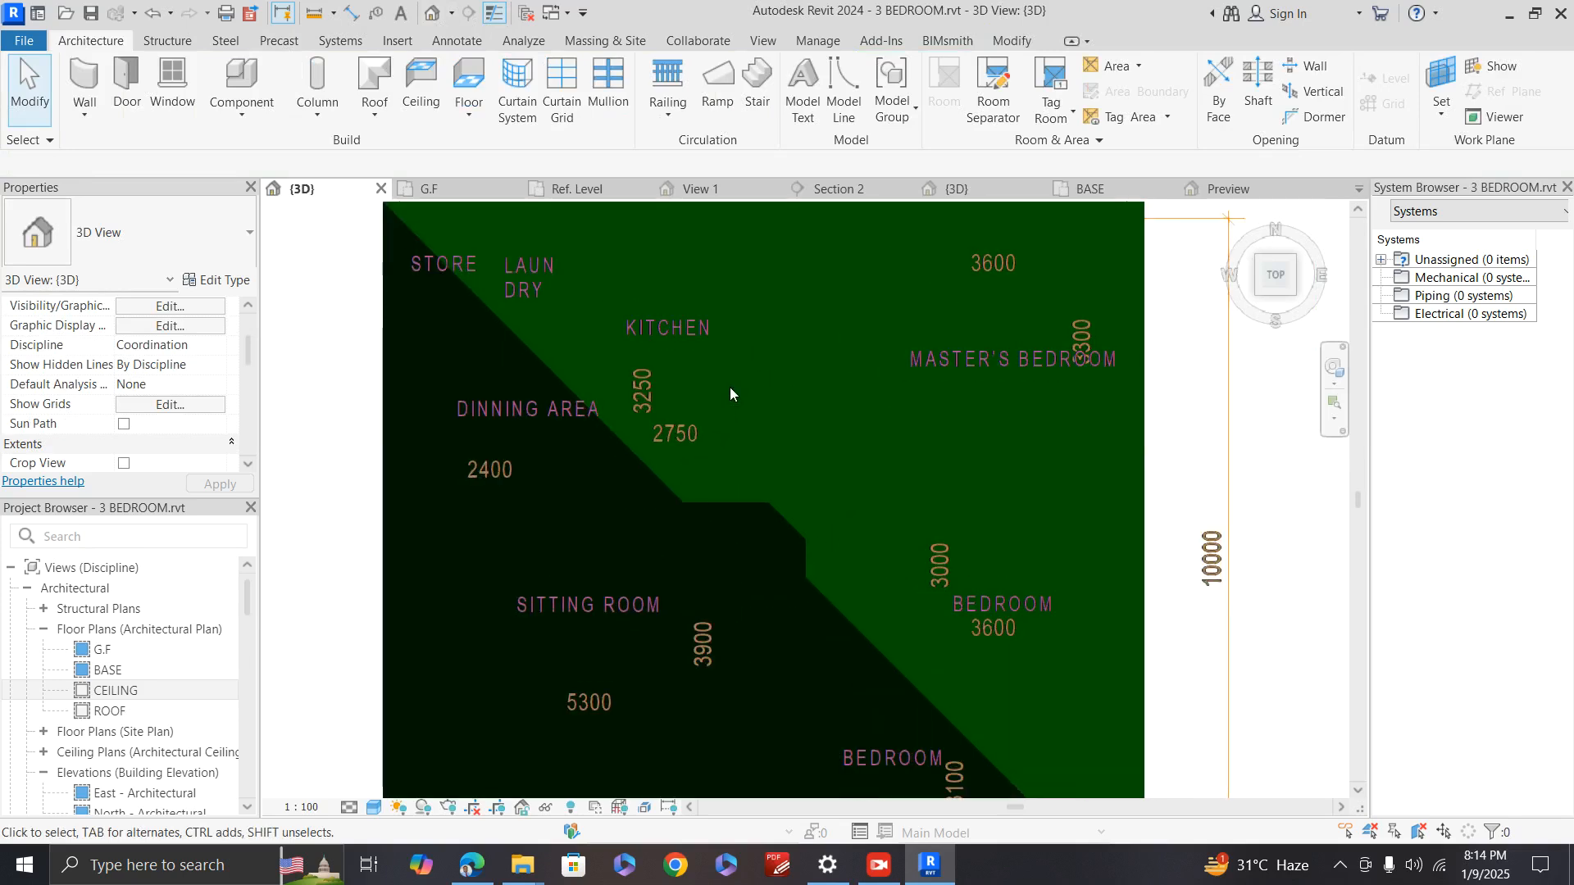
pyautogui.scroll(-5, 685, 385)
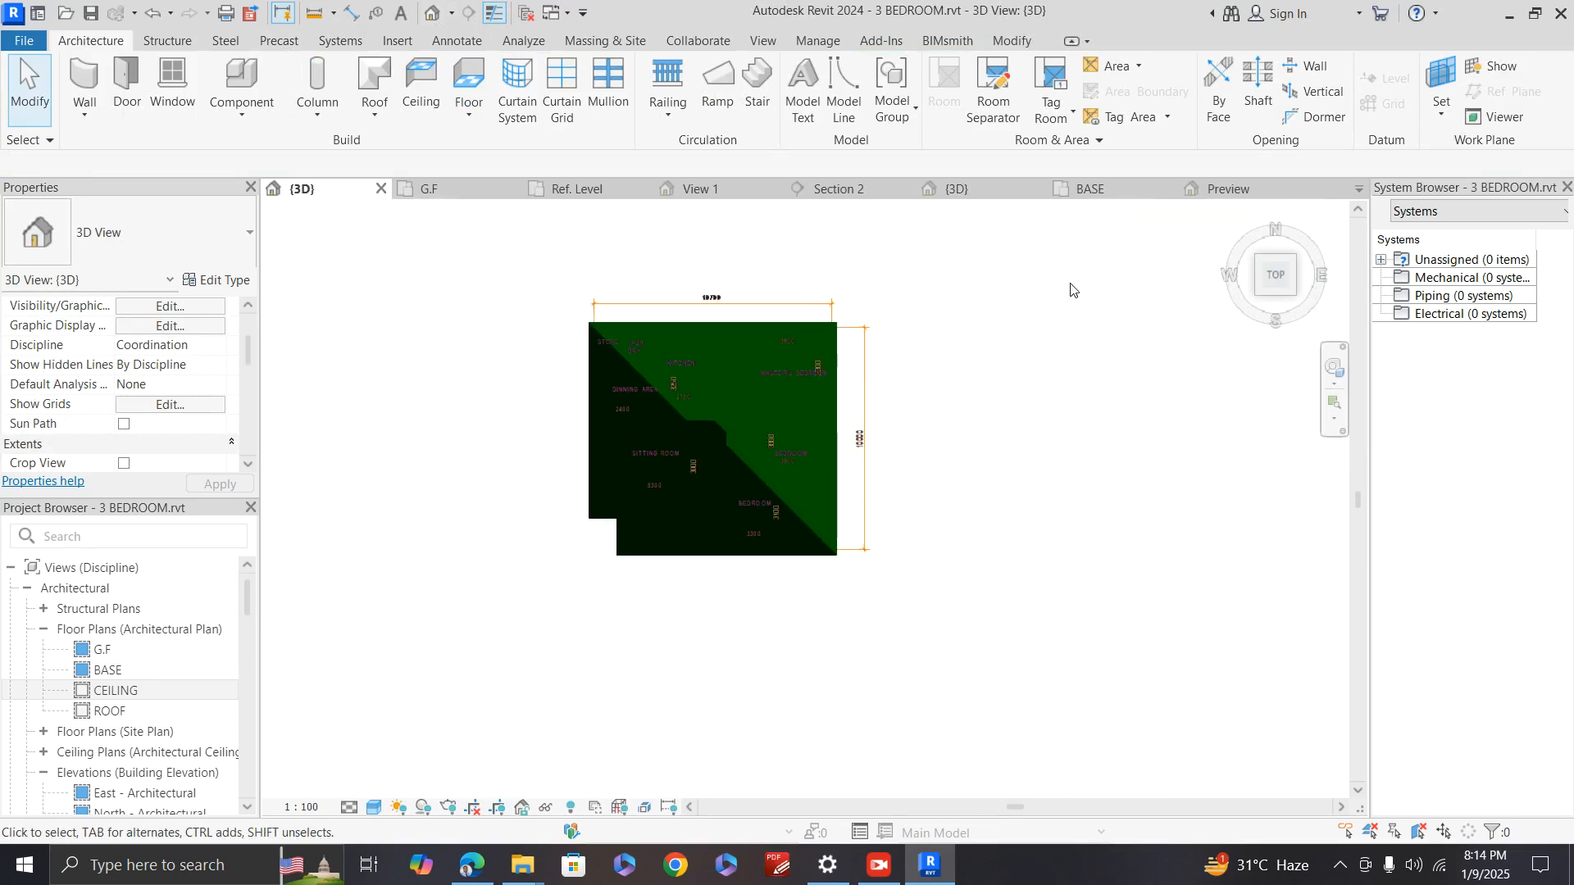
pyautogui.click(1278, 307)
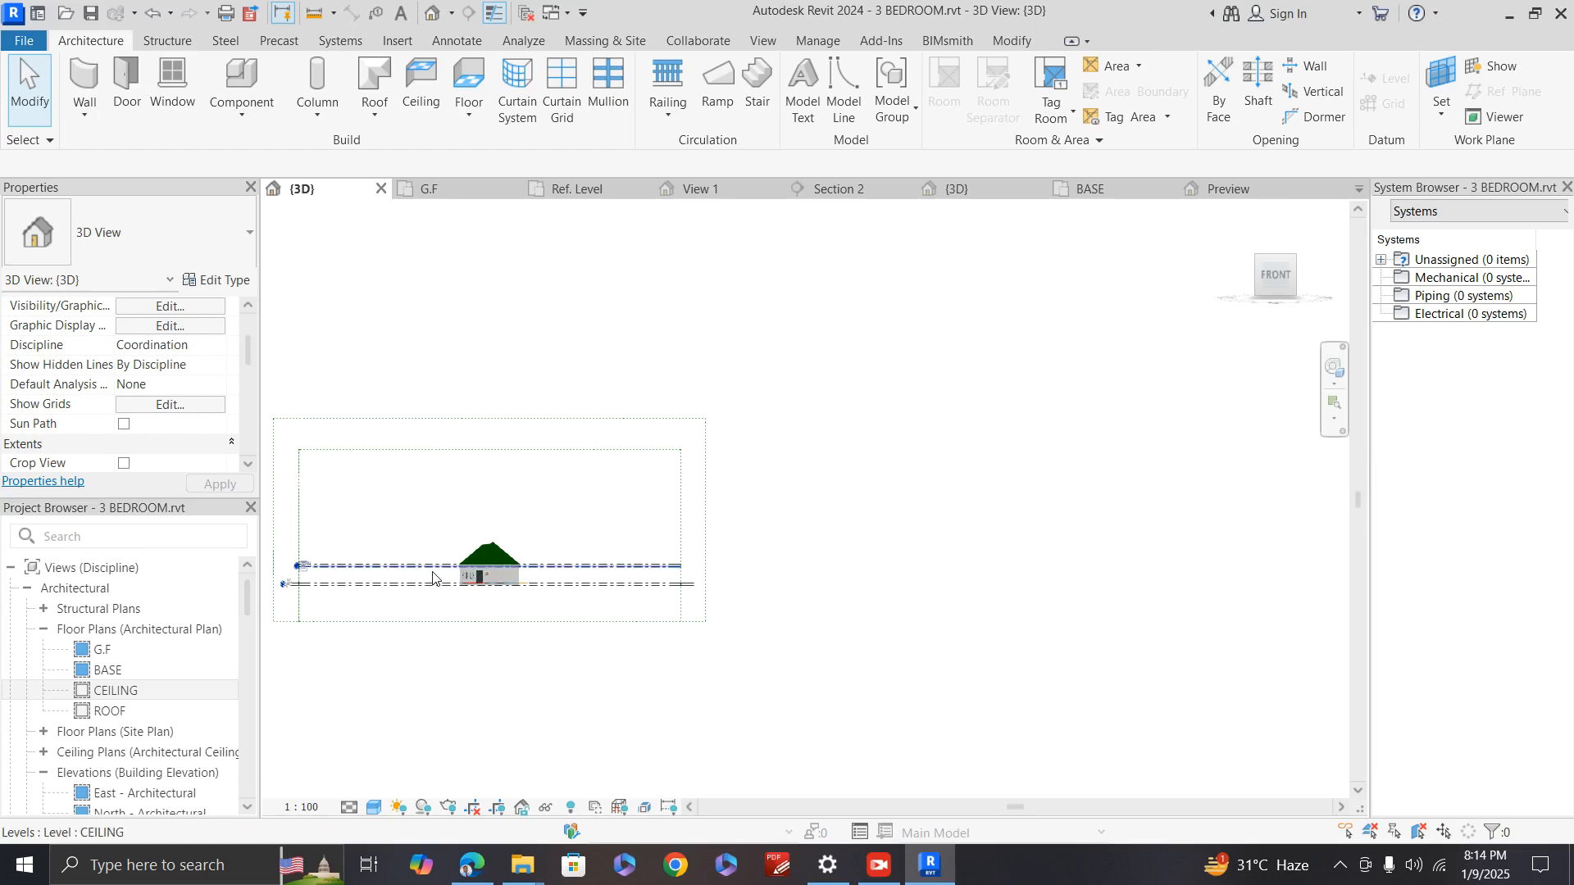
pyautogui.scroll(6, 487, 587)
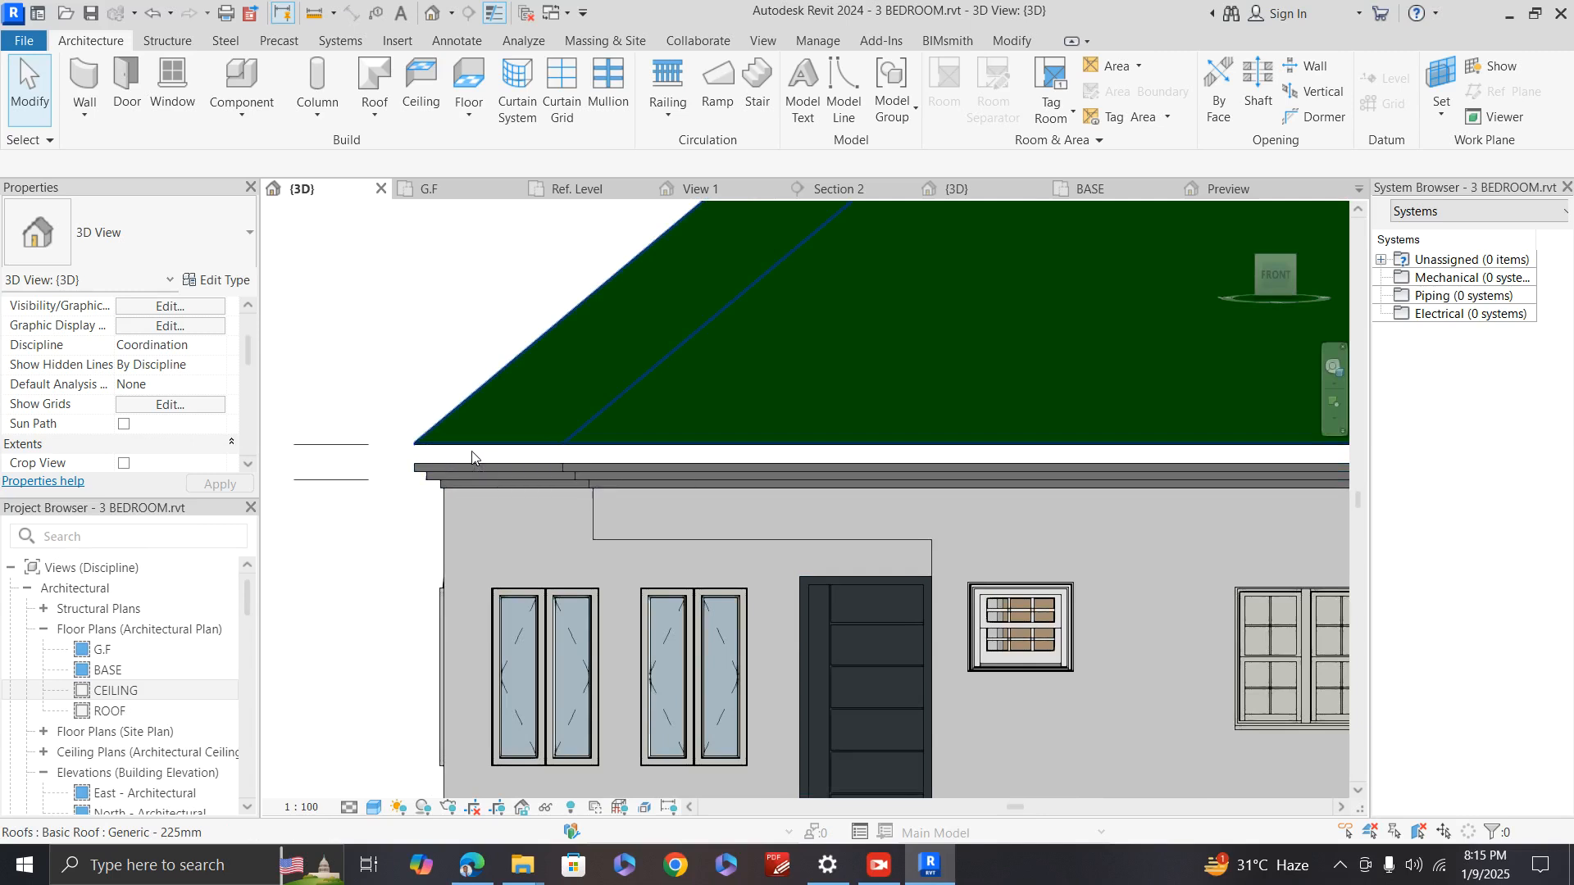
# Step: Move the roof vertically down so its front-left eave corner sits on the top edge of the concrete fascia
pyautogui.scroll(-5, 424, 474)
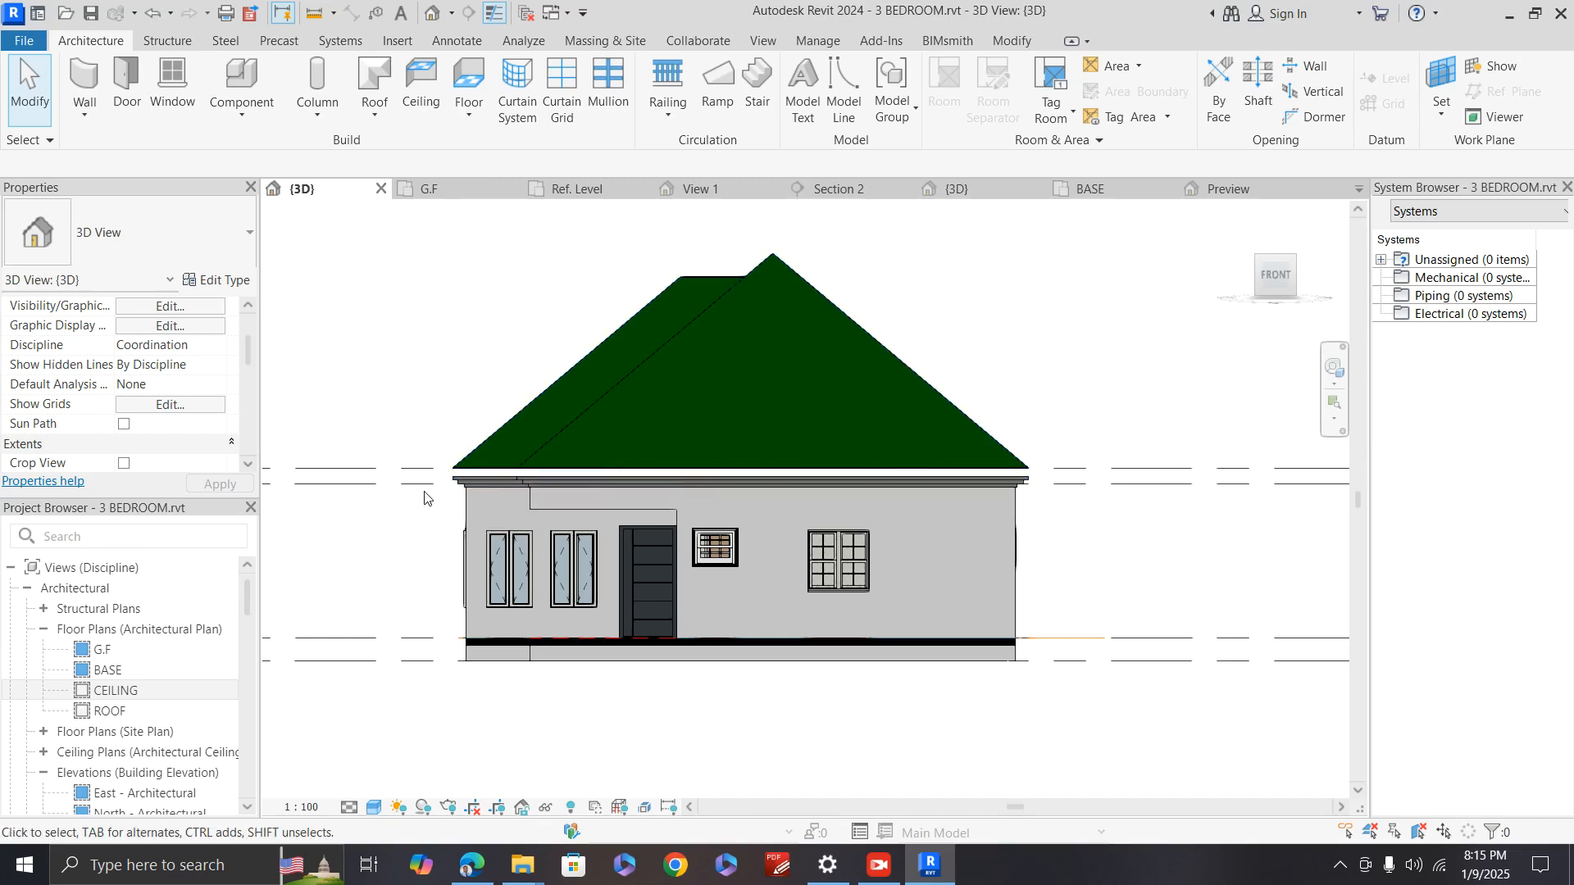
pyautogui.scroll(2, 412, 495)
pyautogui.scroll(2, 412, 495)
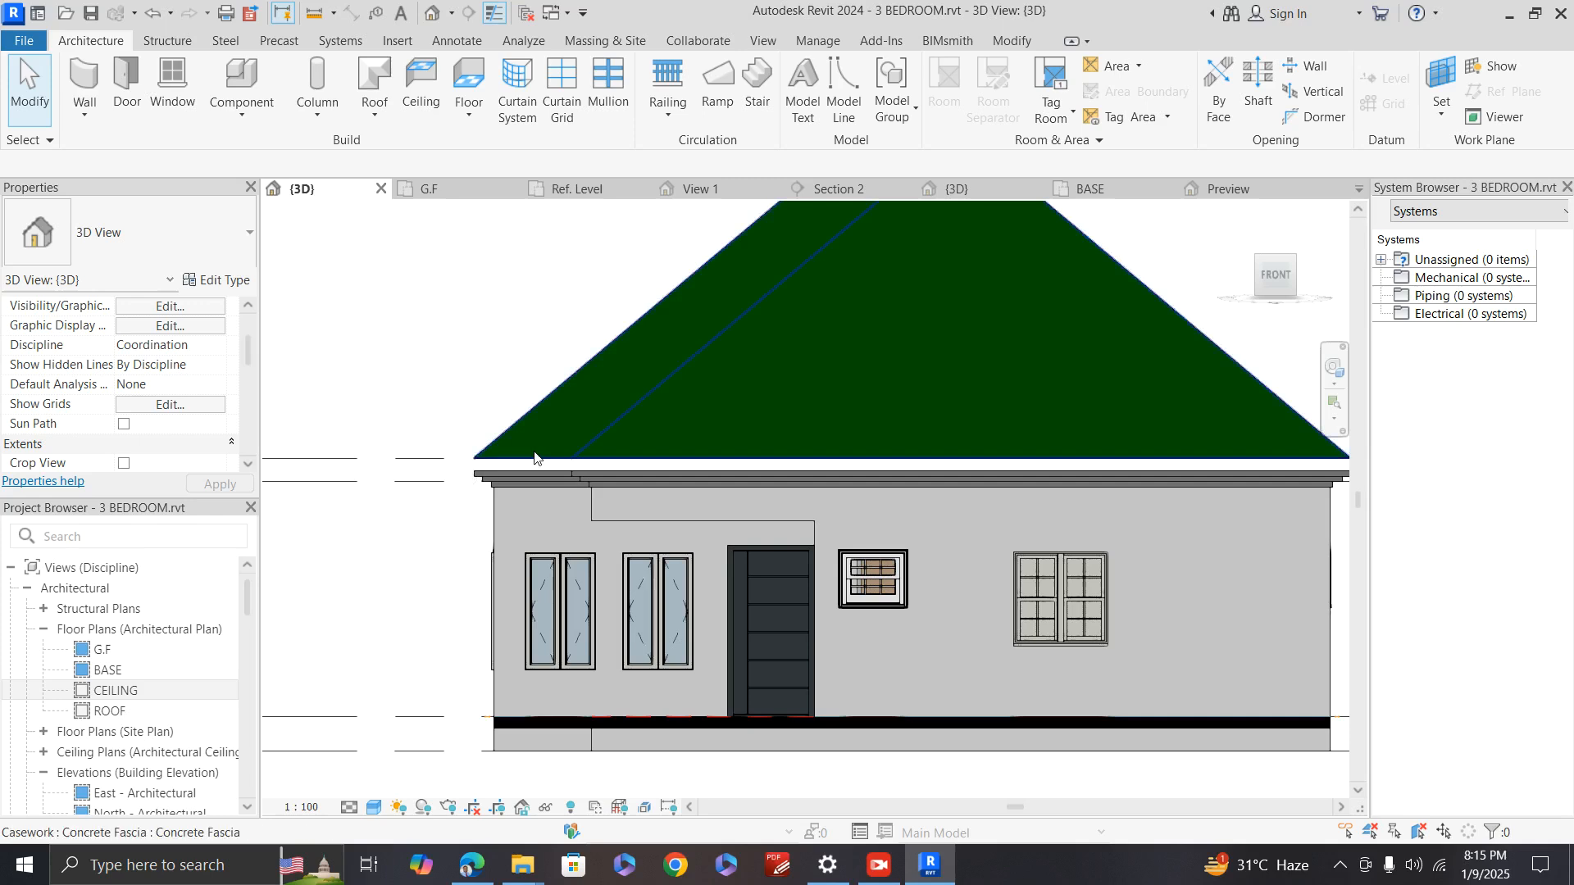
pyautogui.click(556, 400)
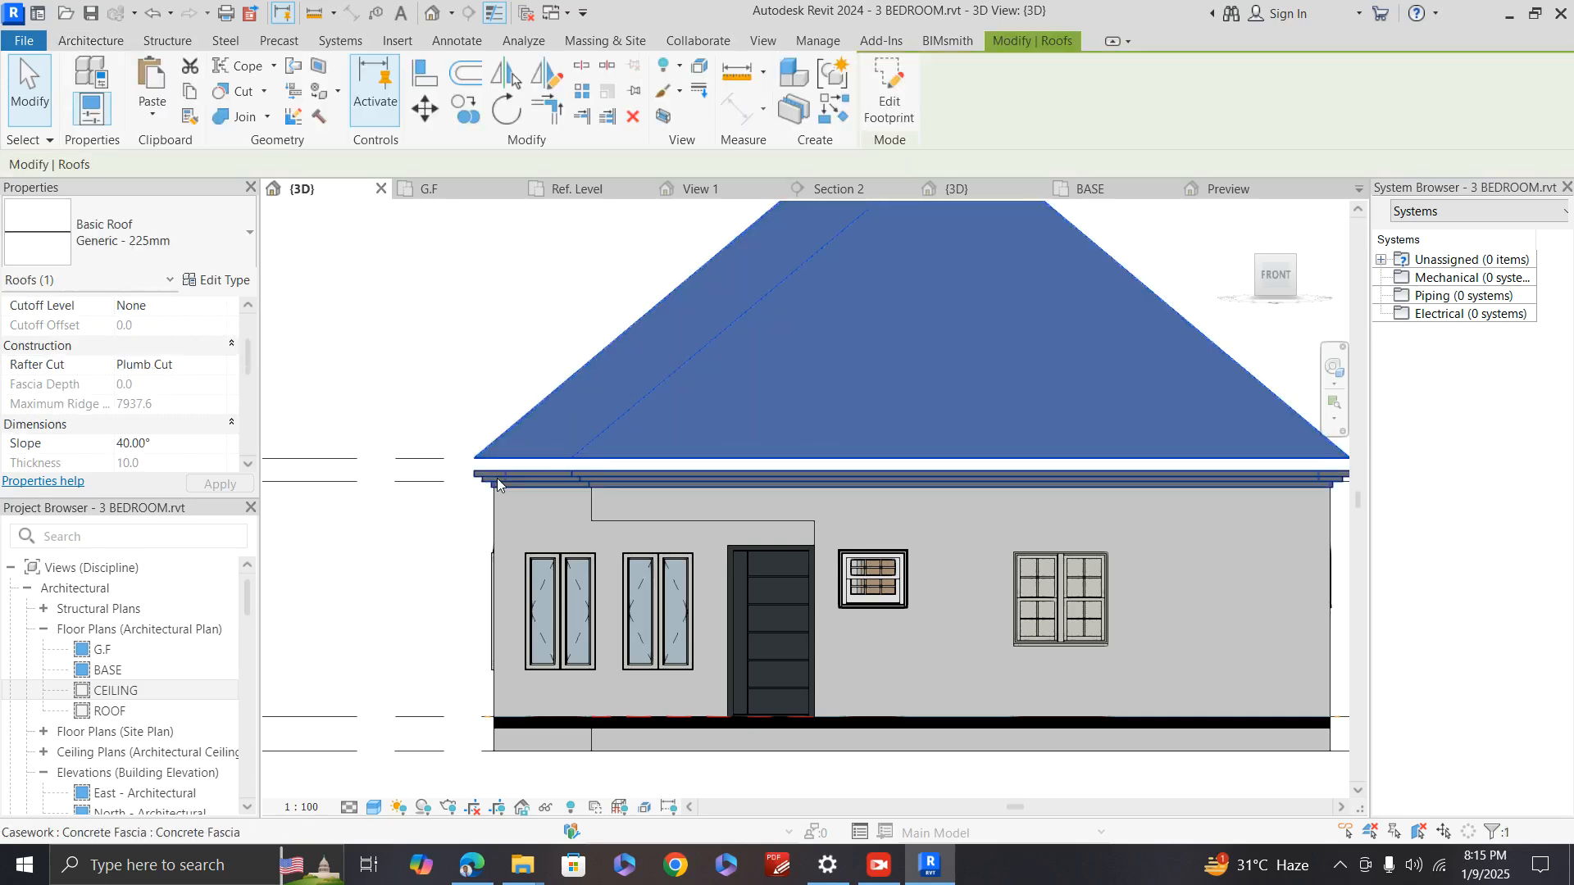
pyautogui.scroll(-4, 498, 484)
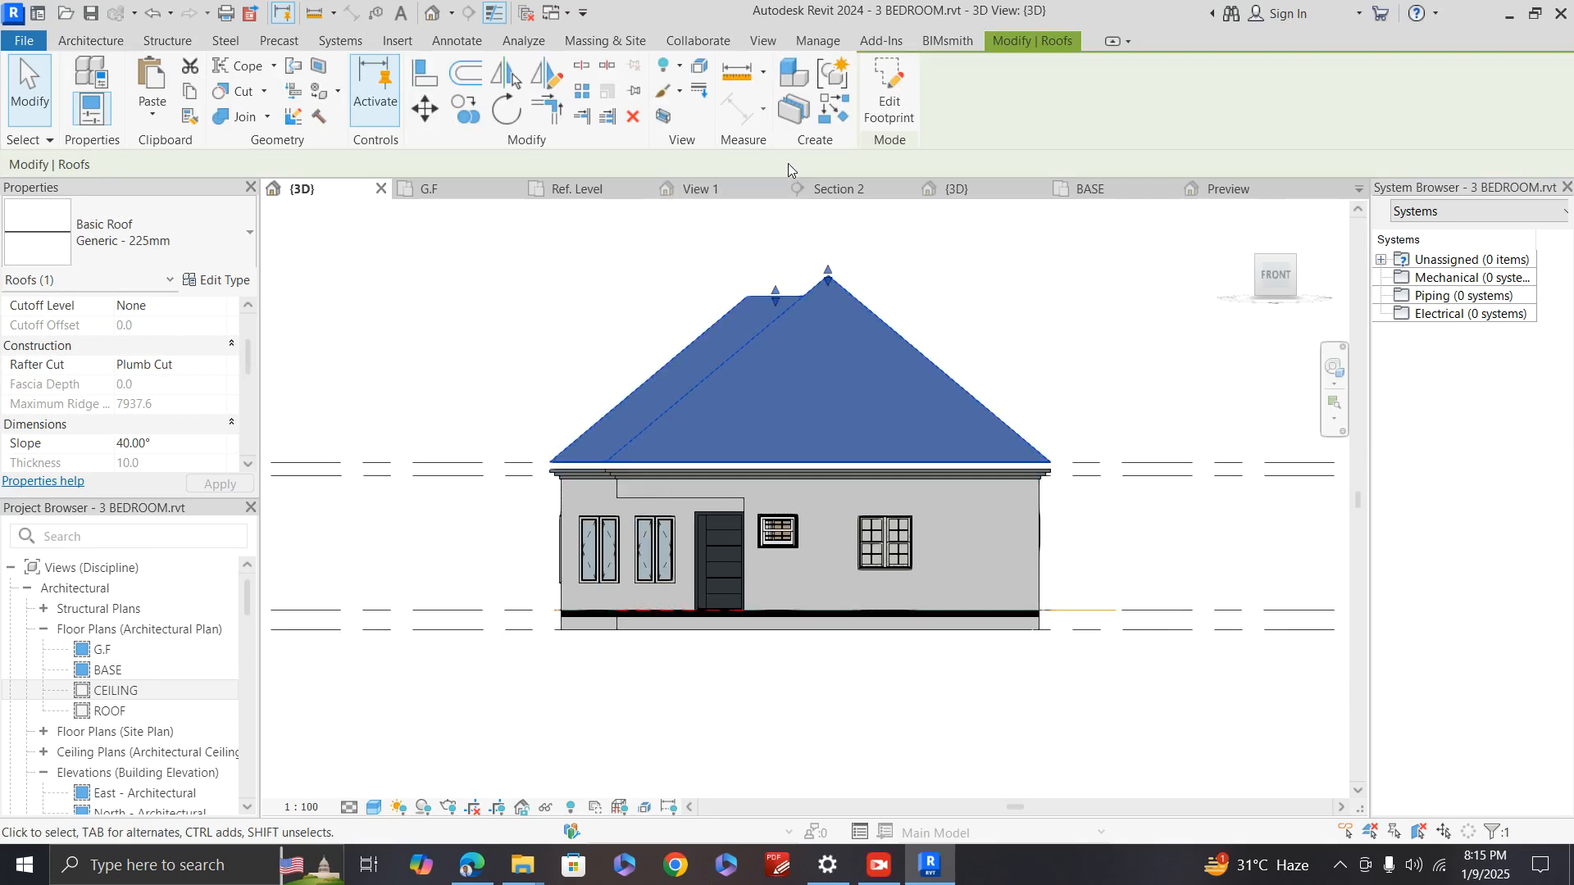
pyautogui.click(424, 119)
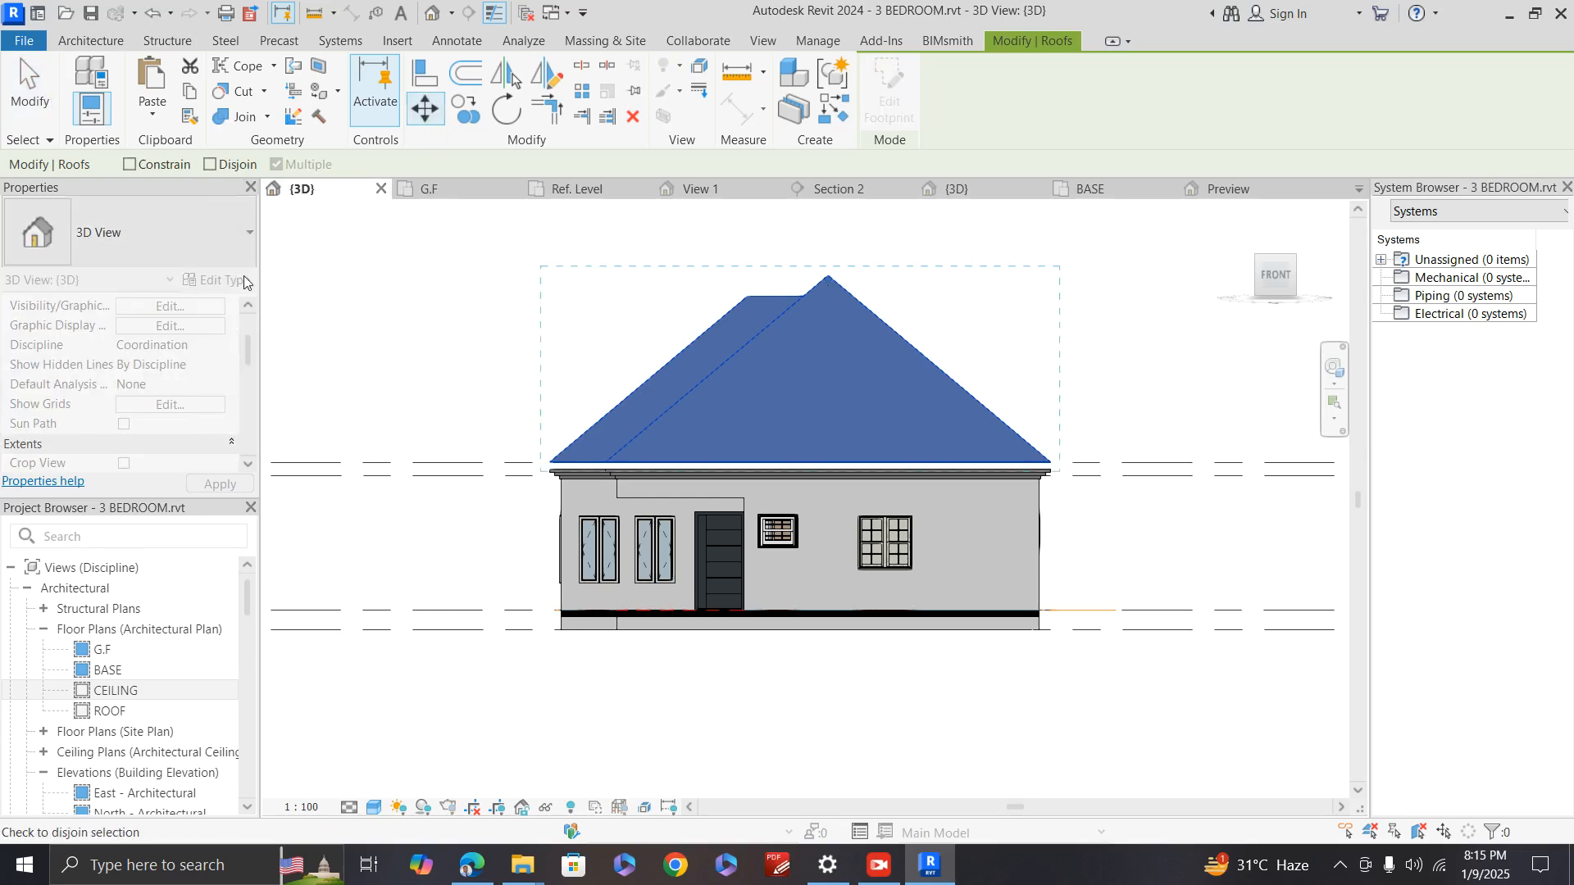
pyautogui.scroll(4, 549, 468)
pyautogui.click(556, 464)
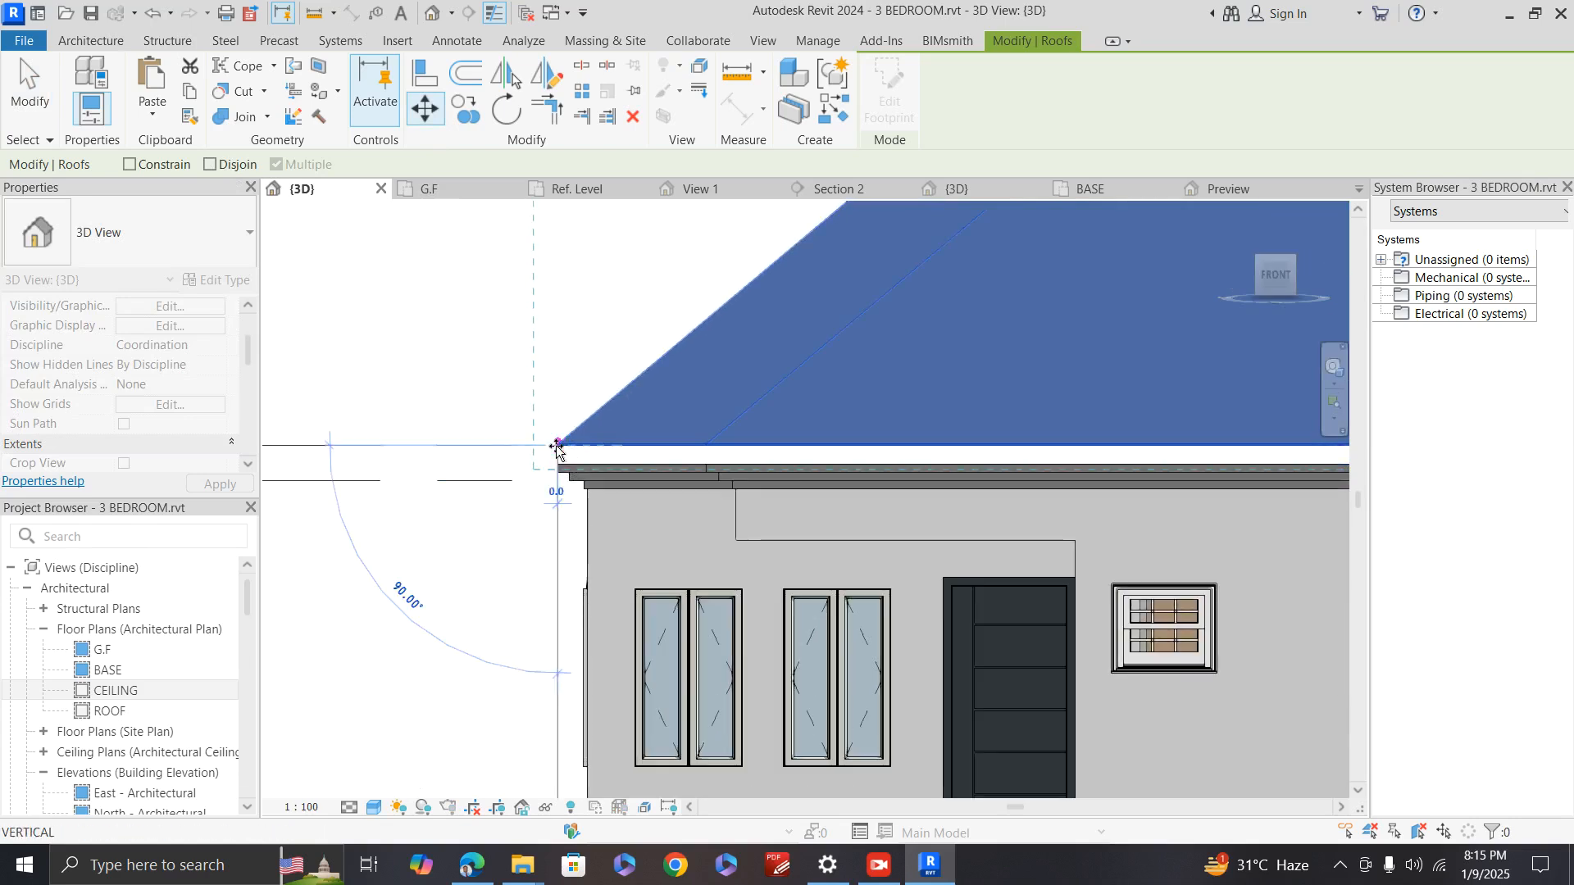
pyautogui.click(558, 465)
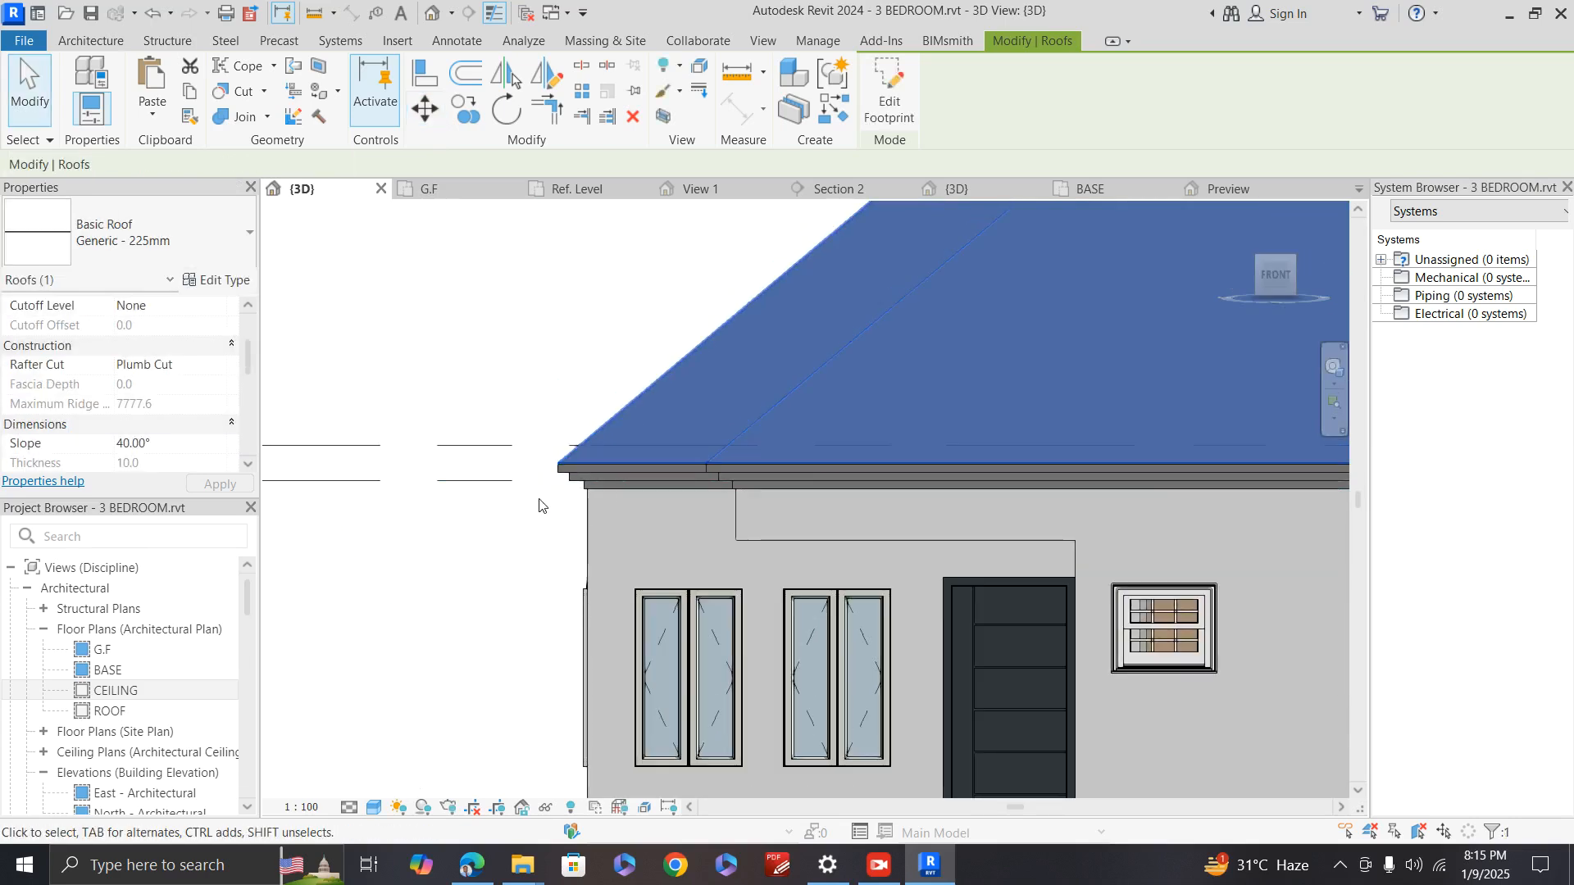
pyautogui.click(541, 502)
# Step: Inspect the lowered roof on the house from the front and from the front-left corner
pyautogui.scroll(-2, 824, 512)
pyautogui.scroll(-2, 688, 510)
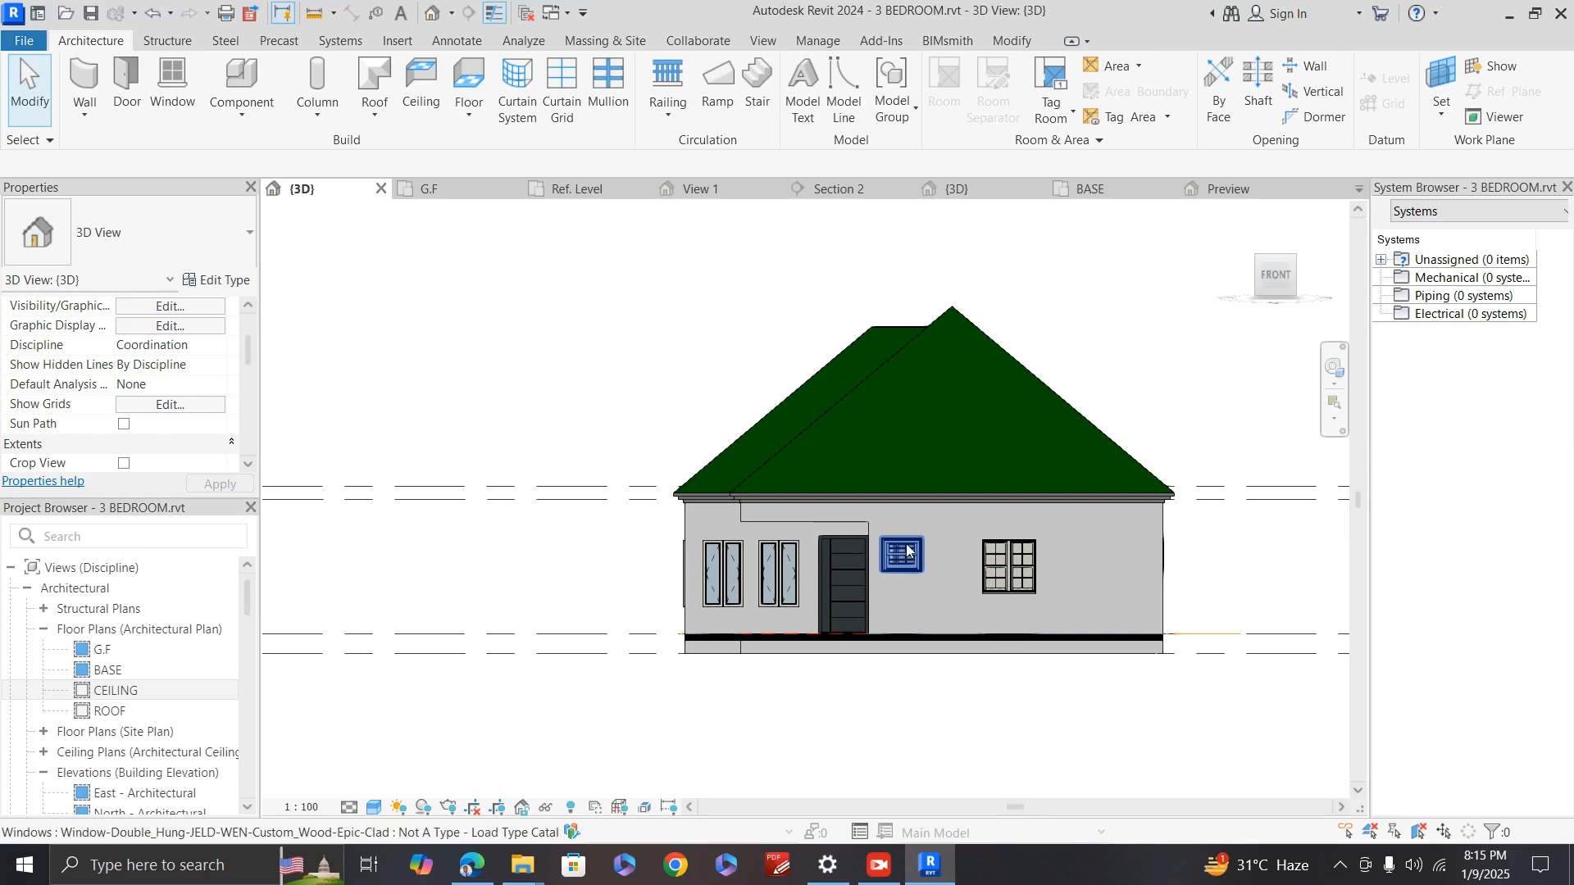
pyautogui.scroll(-1, 775, 505)
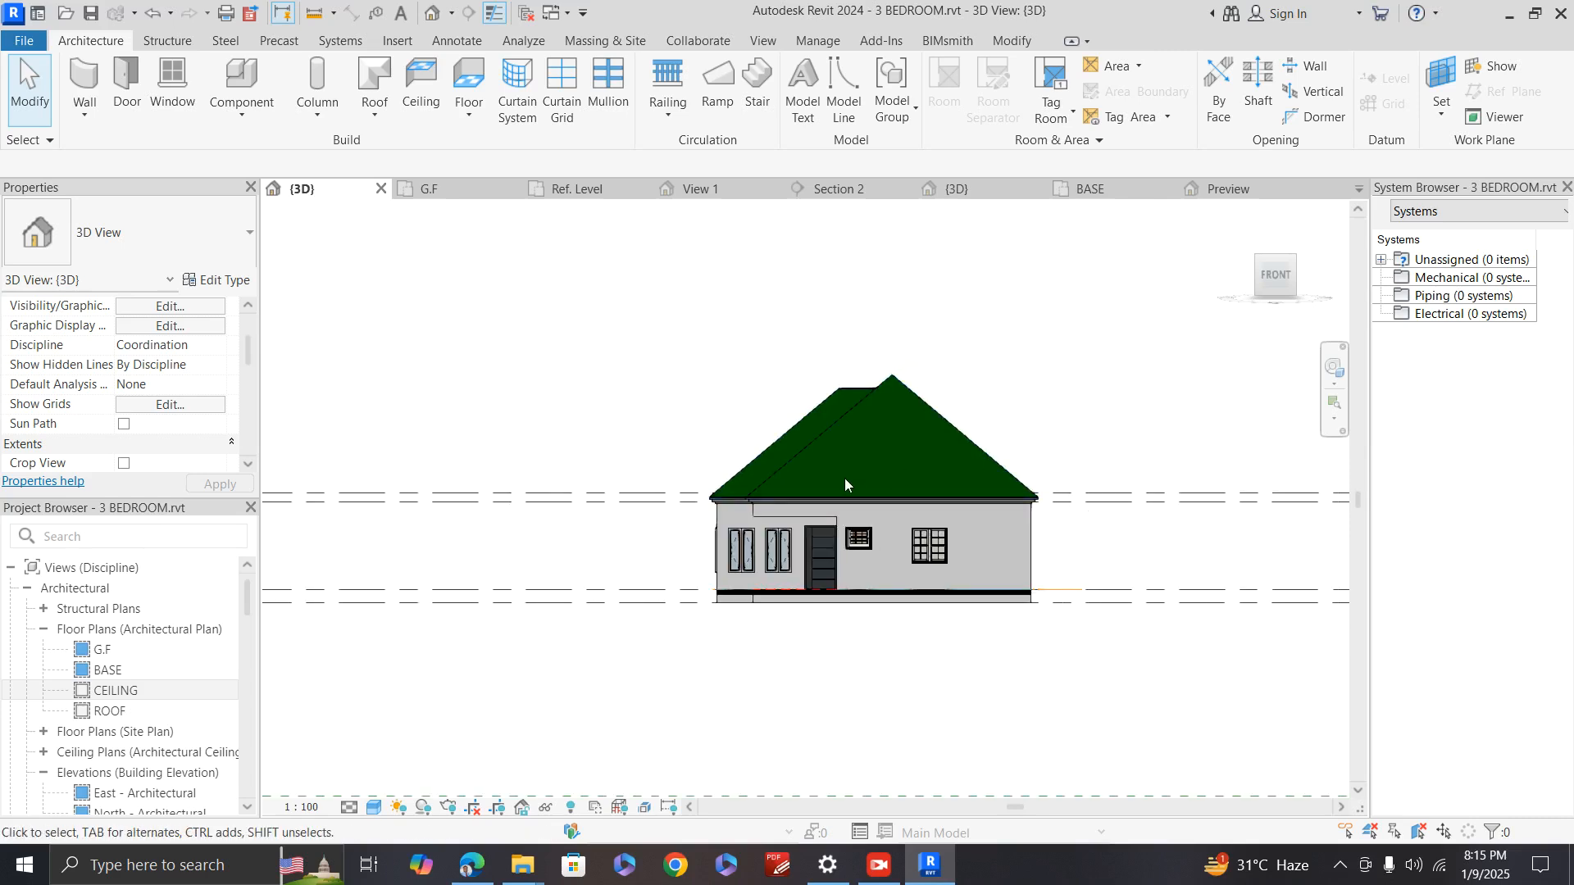
pyautogui.click(1270, 282)
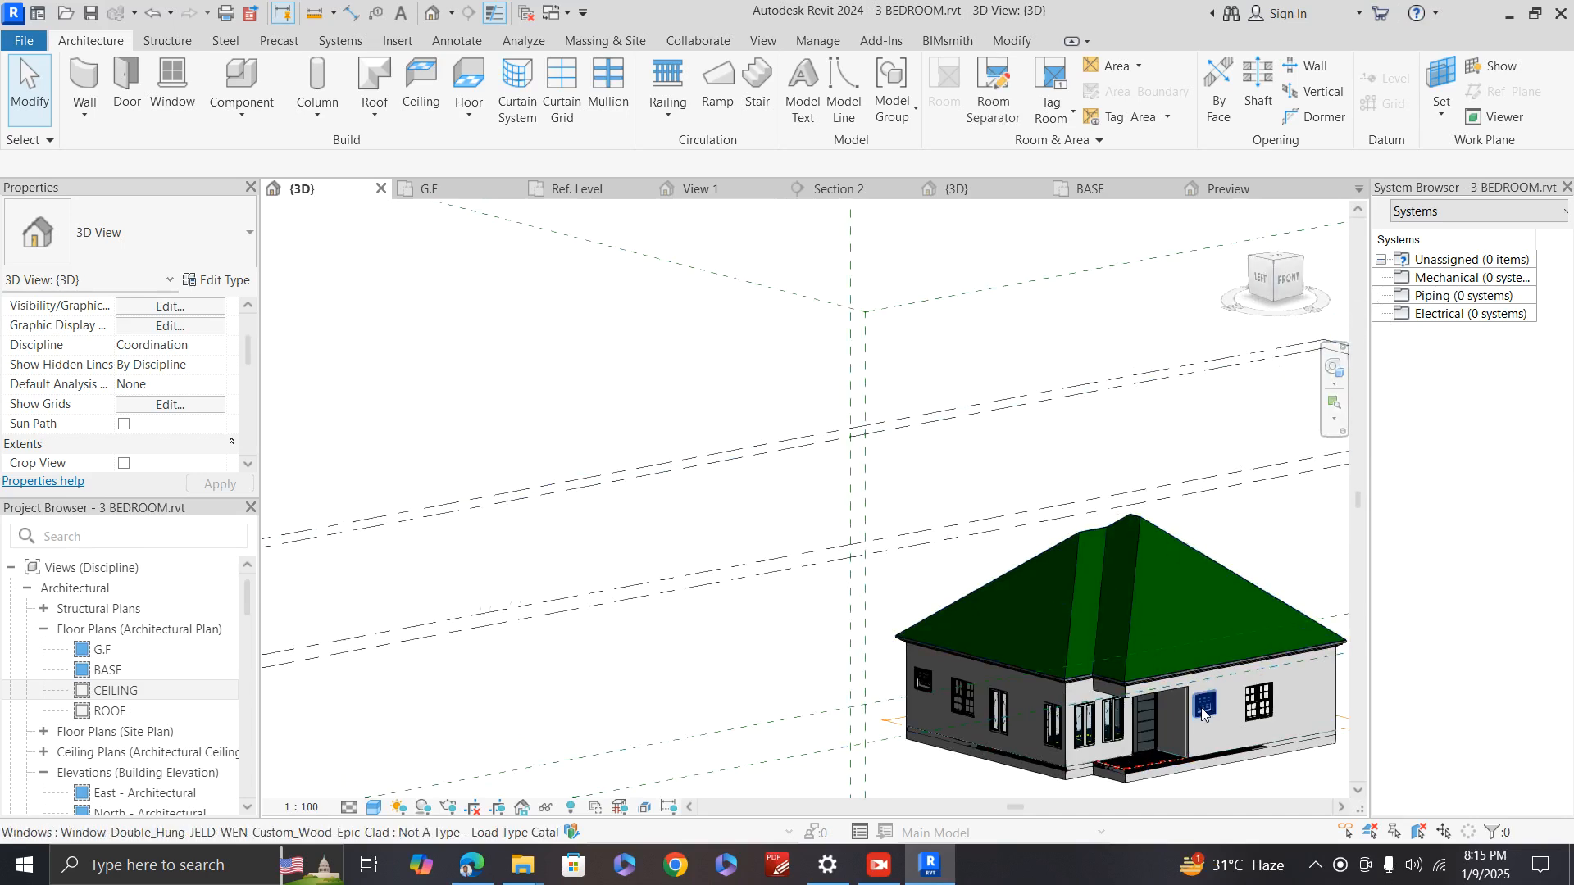
pyautogui.scroll(-1, 534, 449)
pyautogui.moveTo(534, 450); pyautogui.dragTo(477, 426, button='middle')
pyautogui.scroll(4, 910, 597)
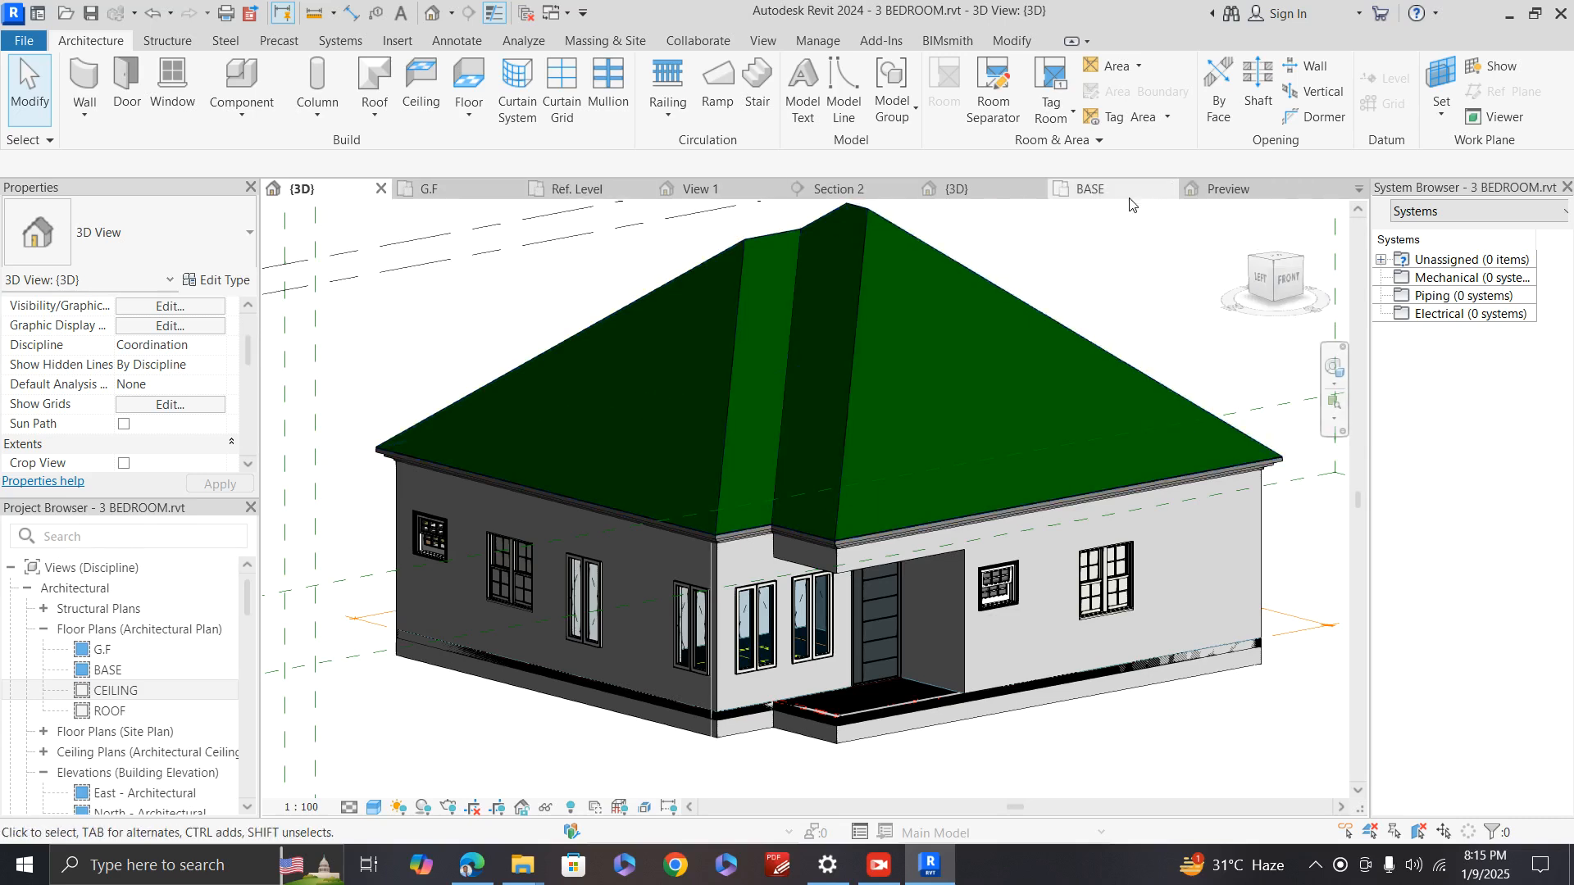
# Step: In 3D View 1, extend the crop region's upper and right edges to frame the whole house, and set the visual style to Shaded
pyautogui.scroll(-6, 88, 654)
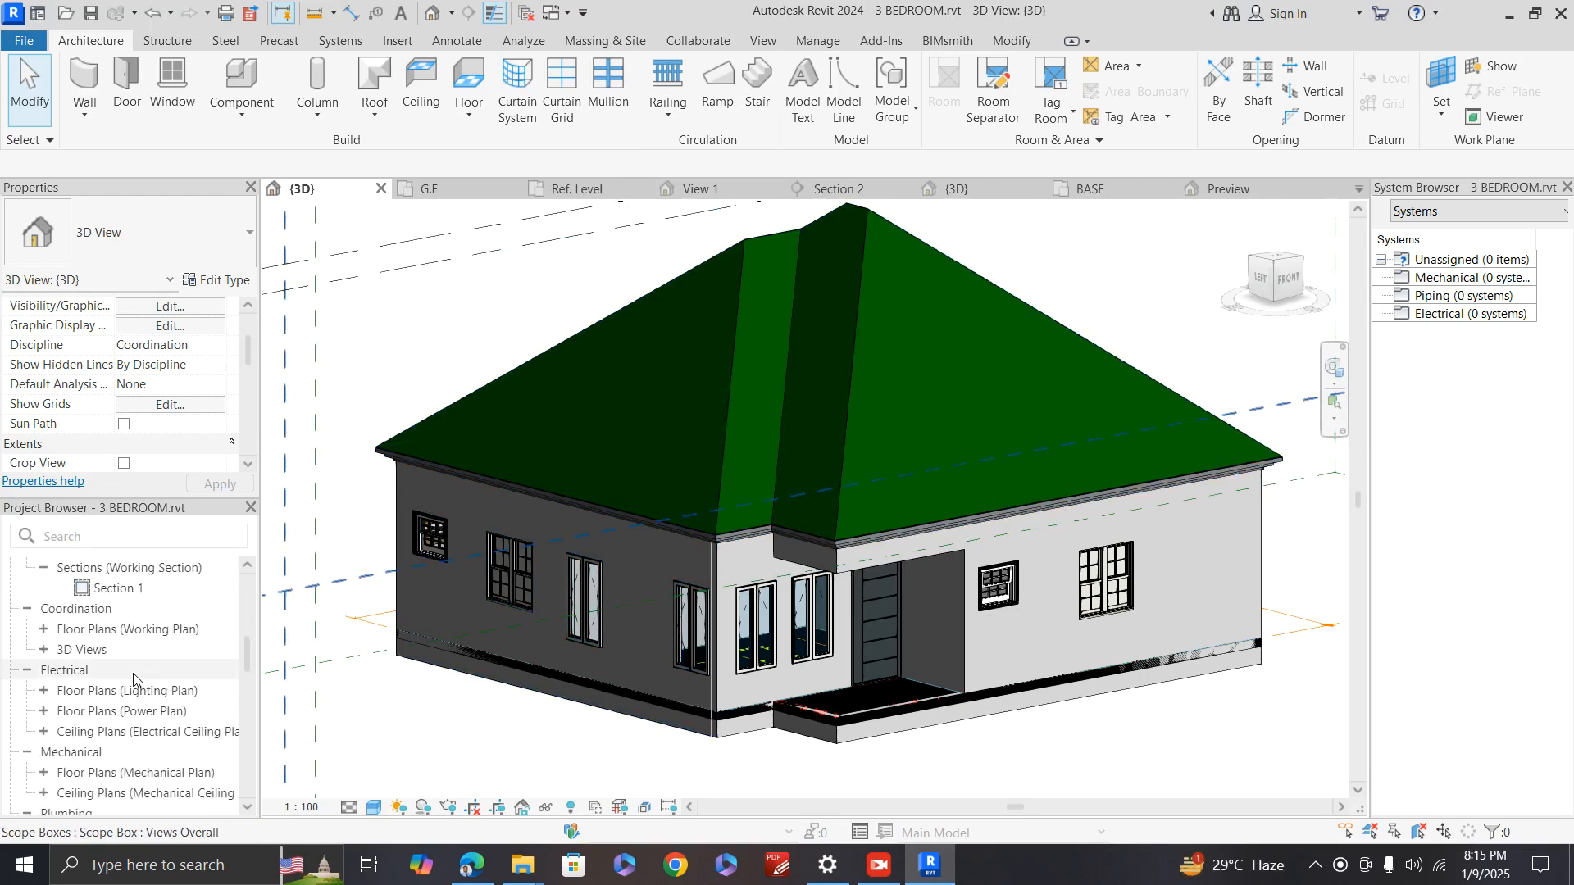
pyautogui.doubleClick(59, 650)
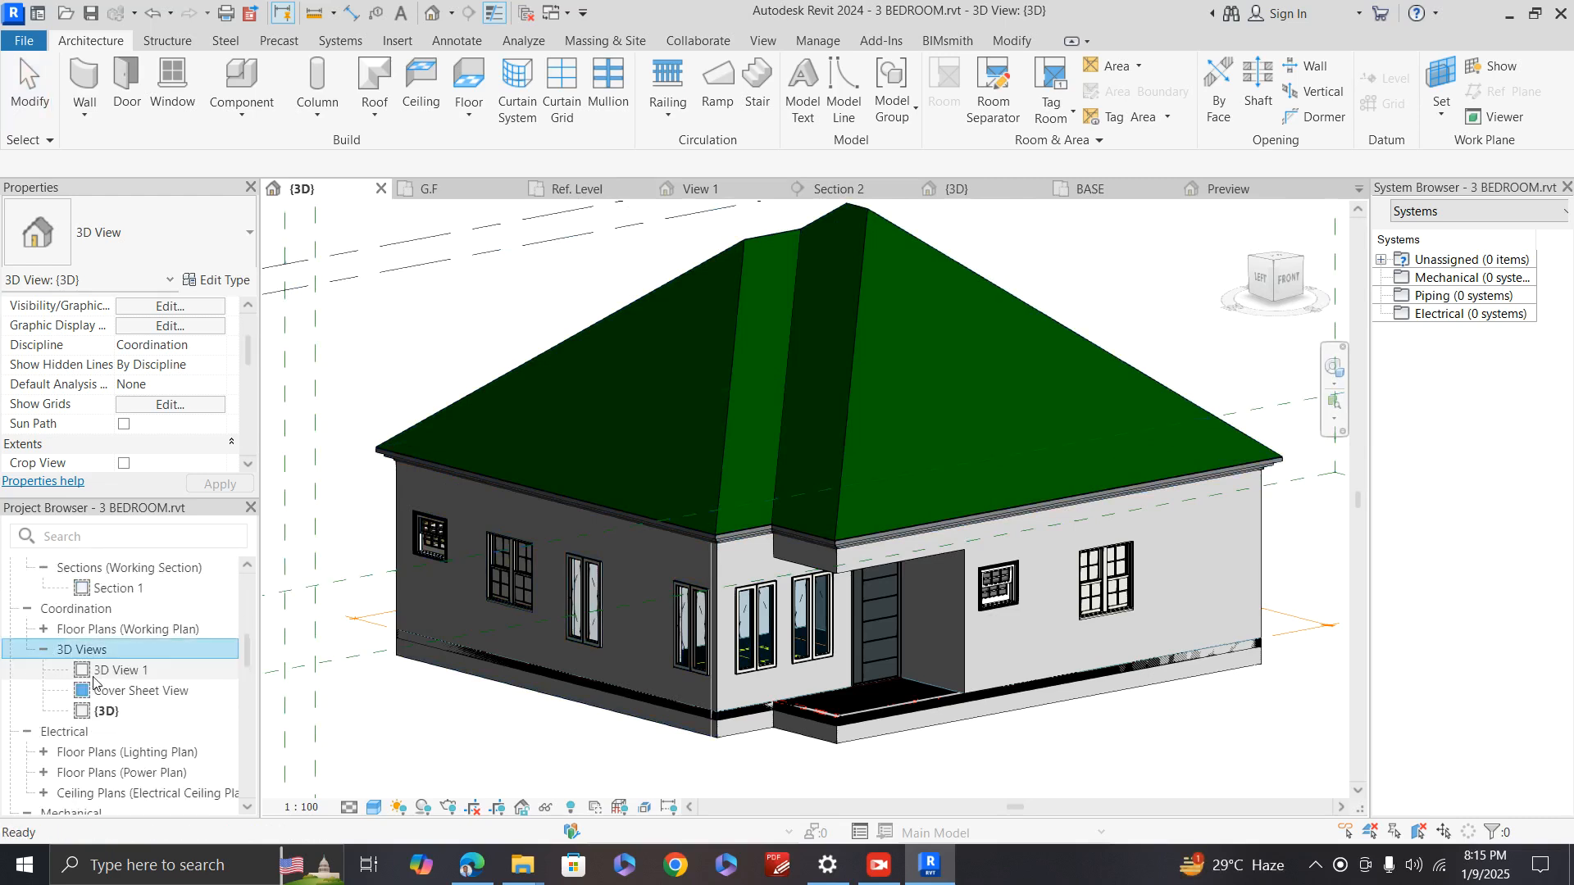
pyautogui.doubleClick(139, 673)
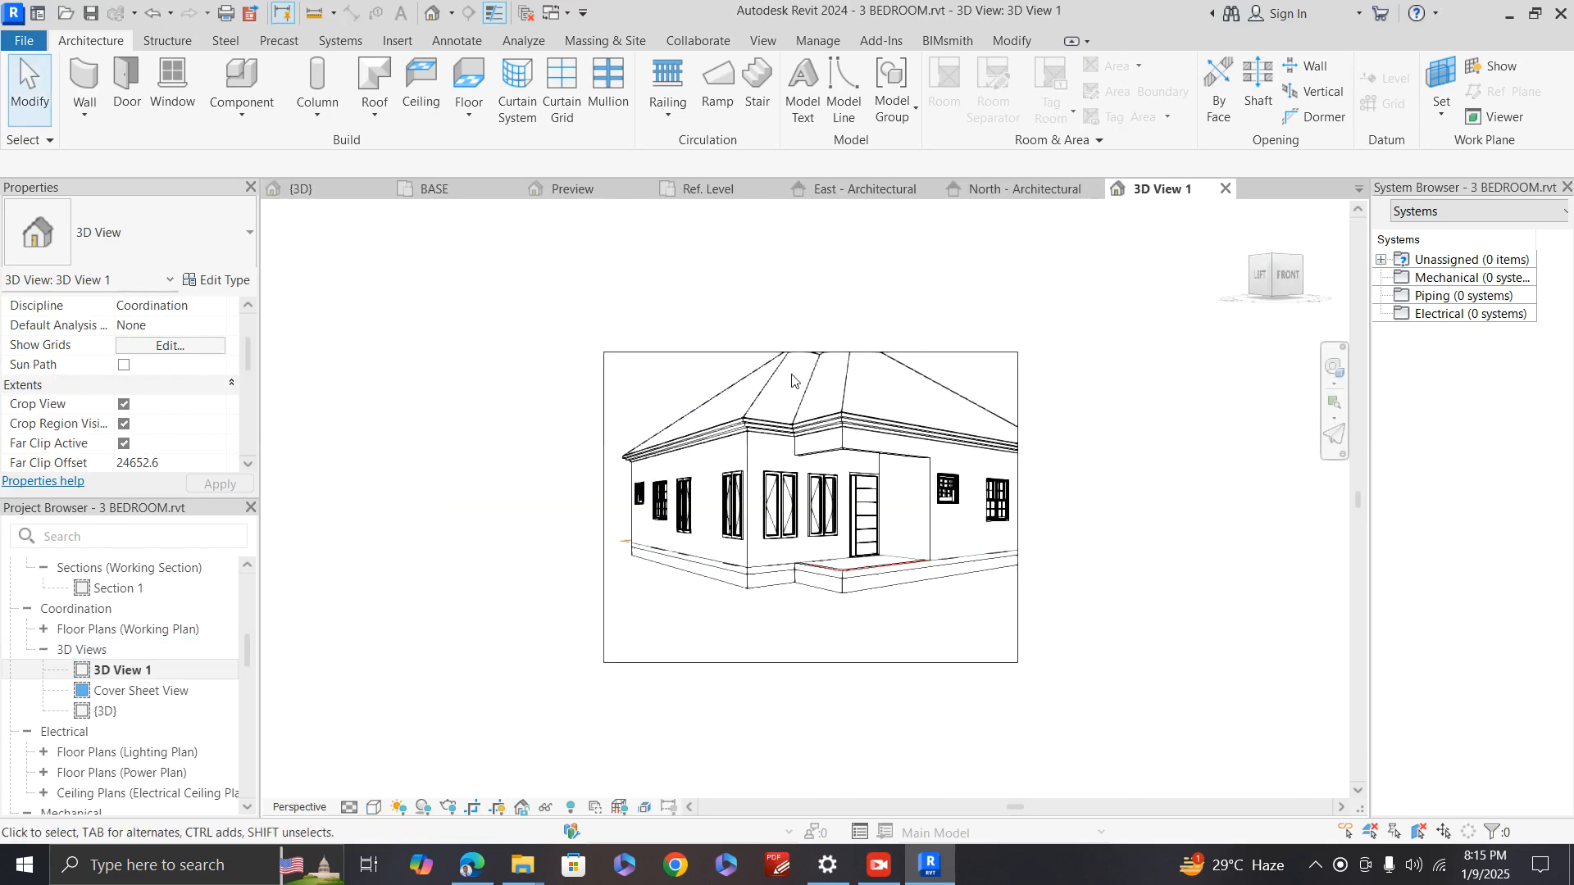
pyautogui.click(942, 355)
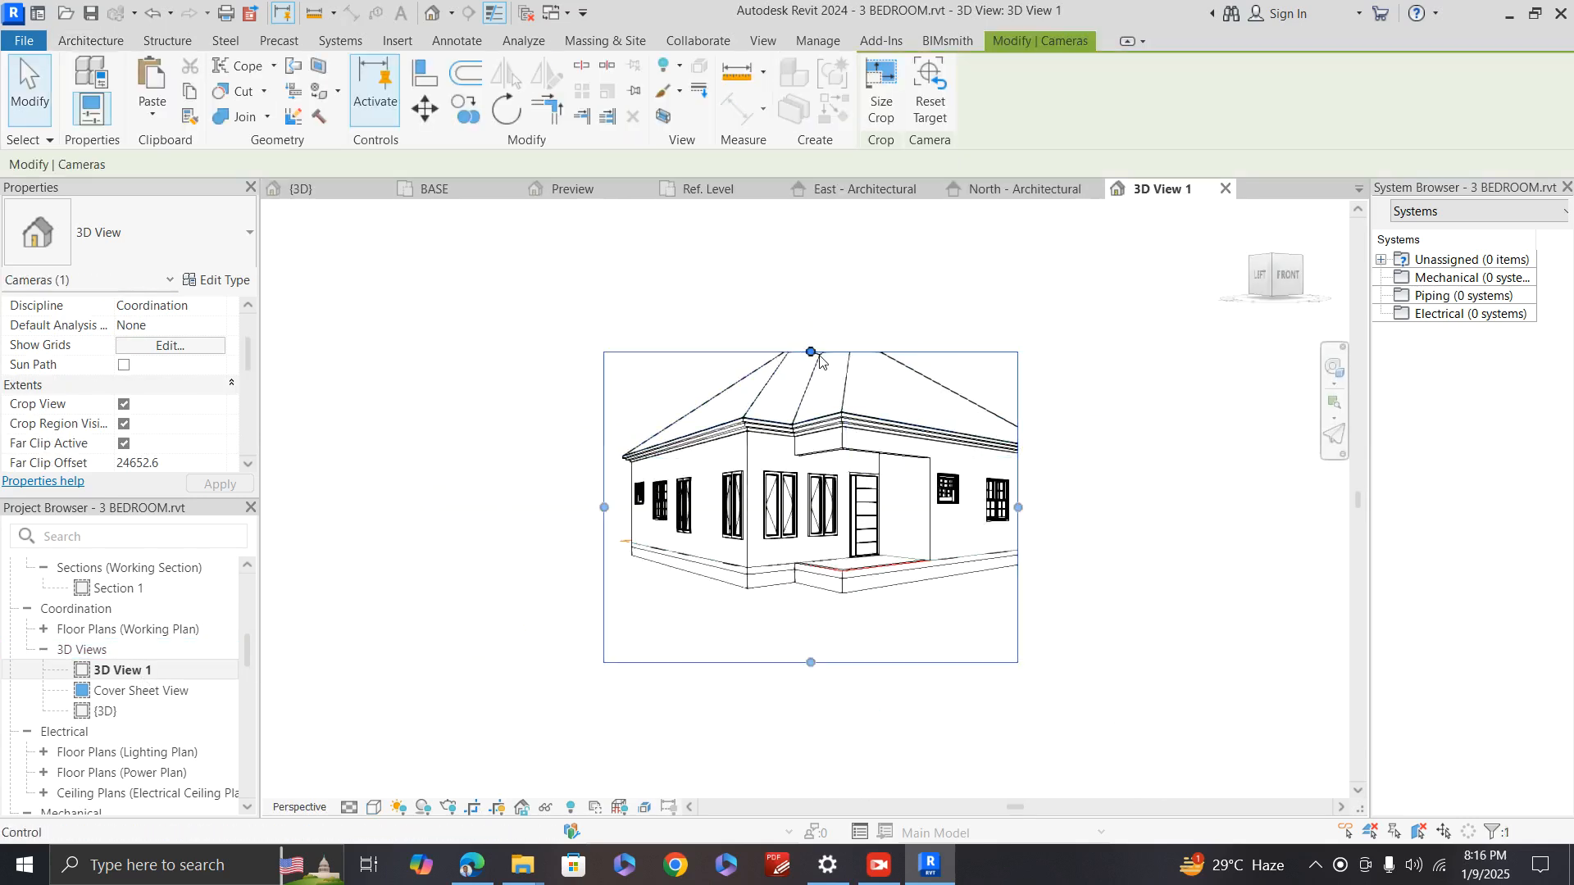
pyautogui.moveTo(811, 353); pyautogui.dragTo(812, 288)
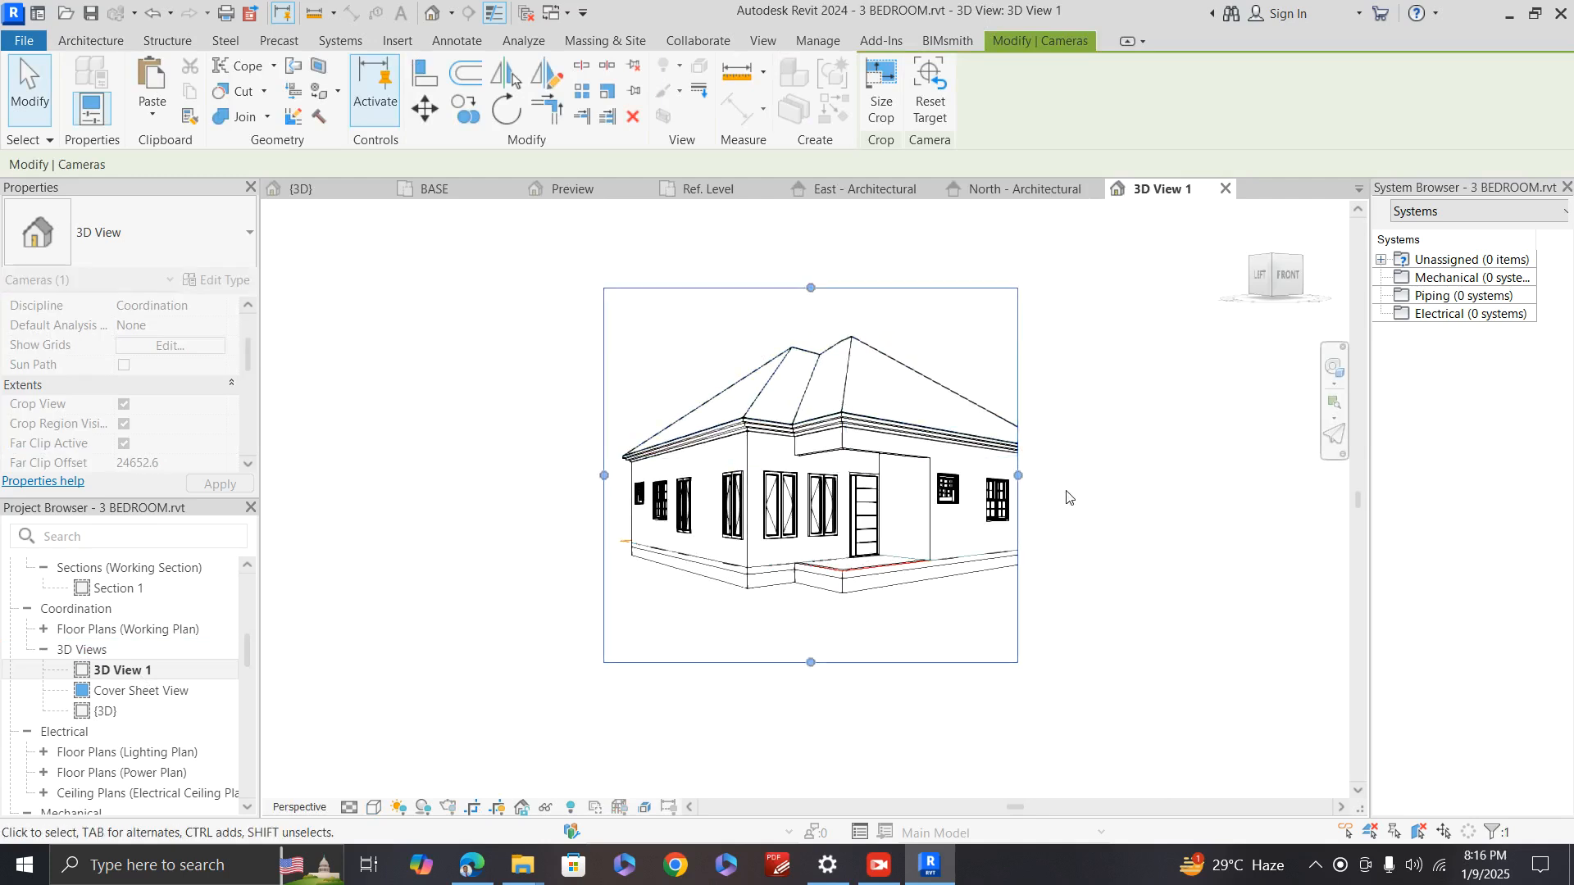
pyautogui.moveTo(1019, 477); pyautogui.dragTo(1124, 476)
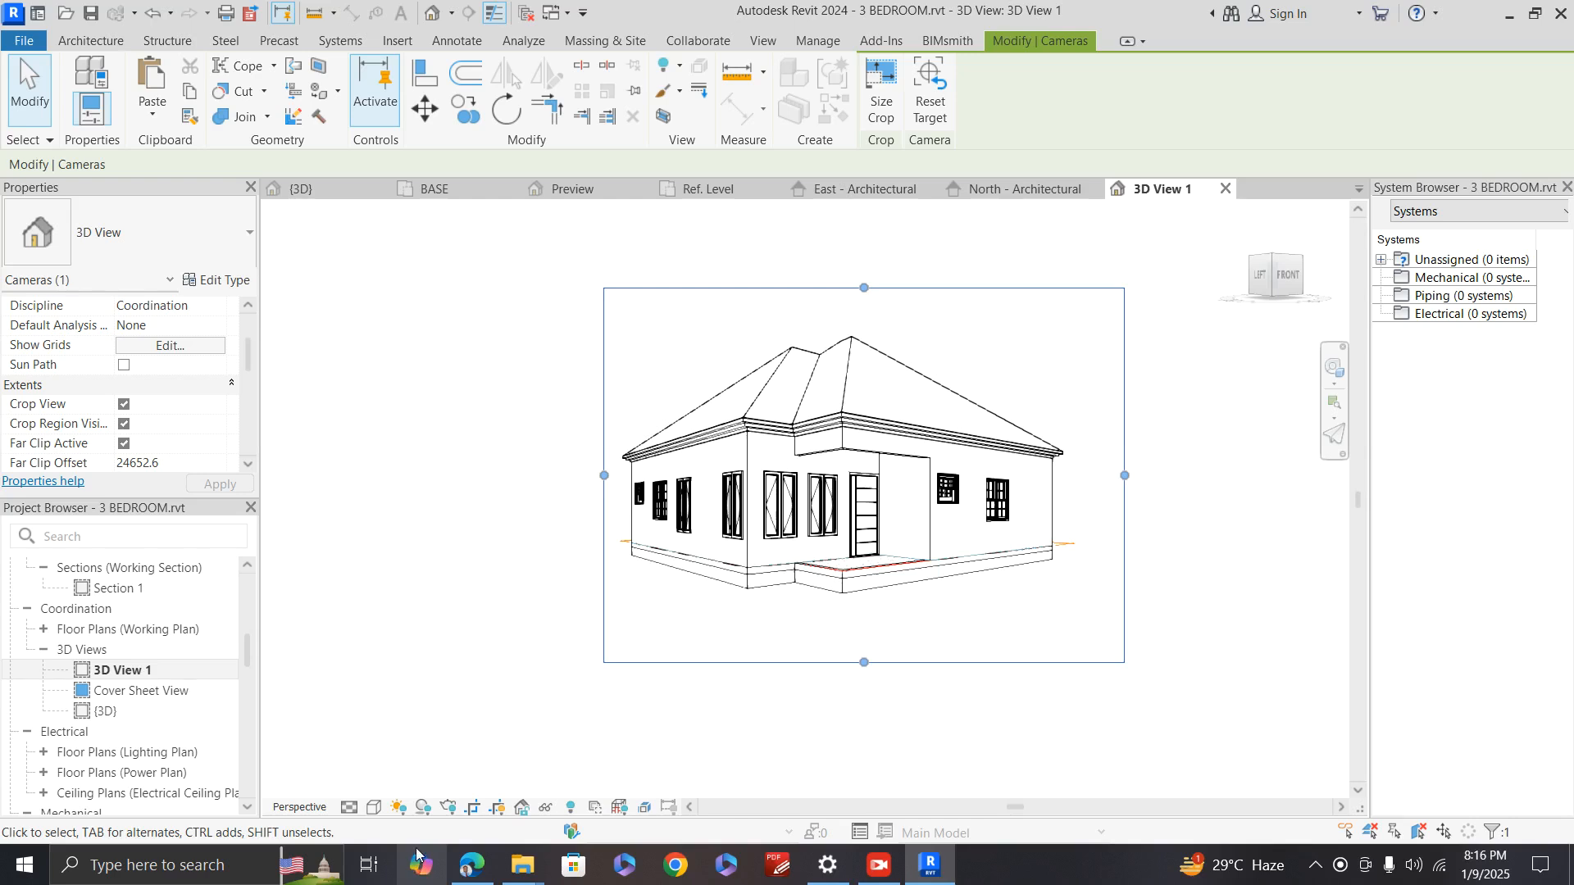
pyautogui.click(376, 808)
pyautogui.click(392, 725)
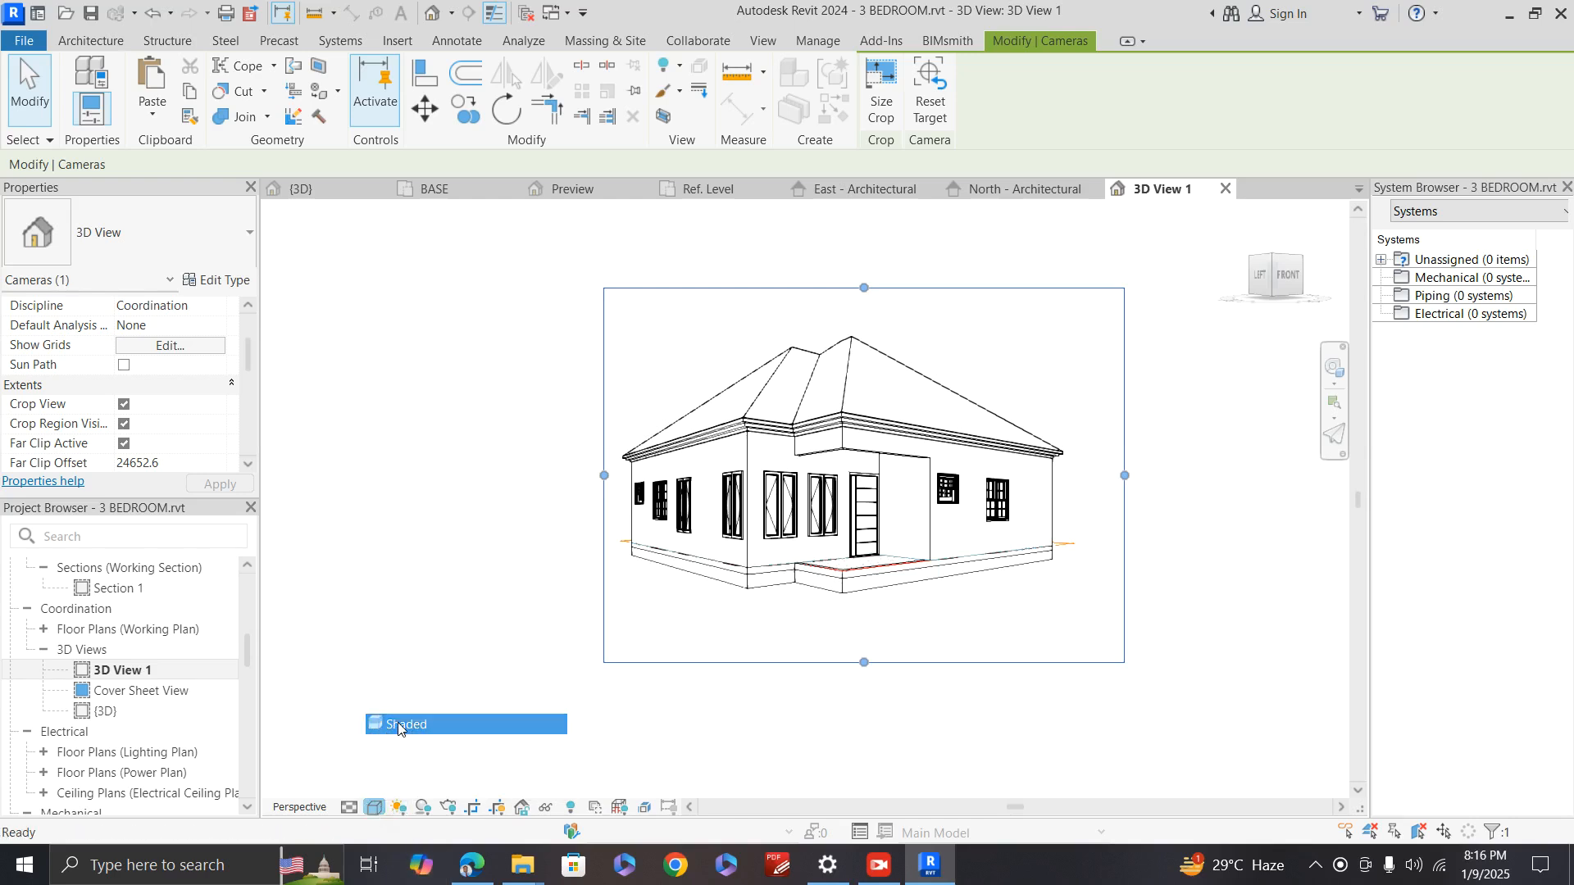